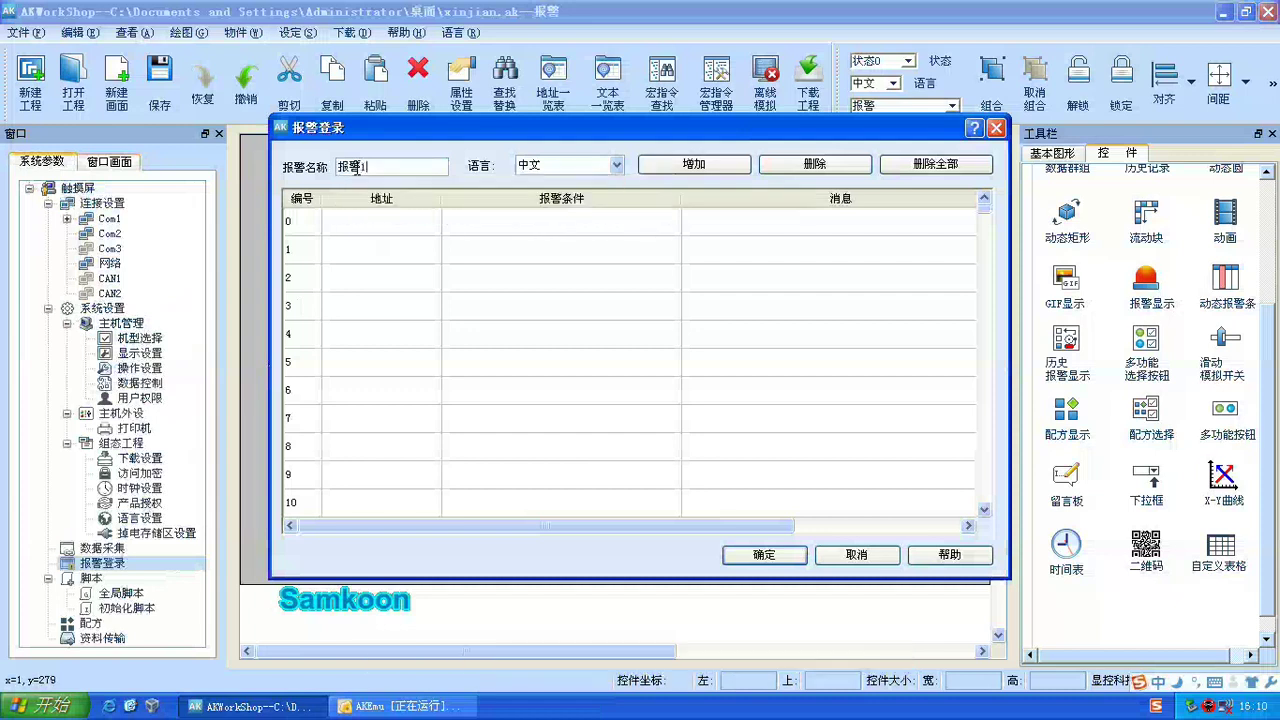
Step: Add four consecutive bit alarms starting at internal address LB0 with the 位ON报警 condition
{"action": "left_click", "coordinate": [694, 165]}
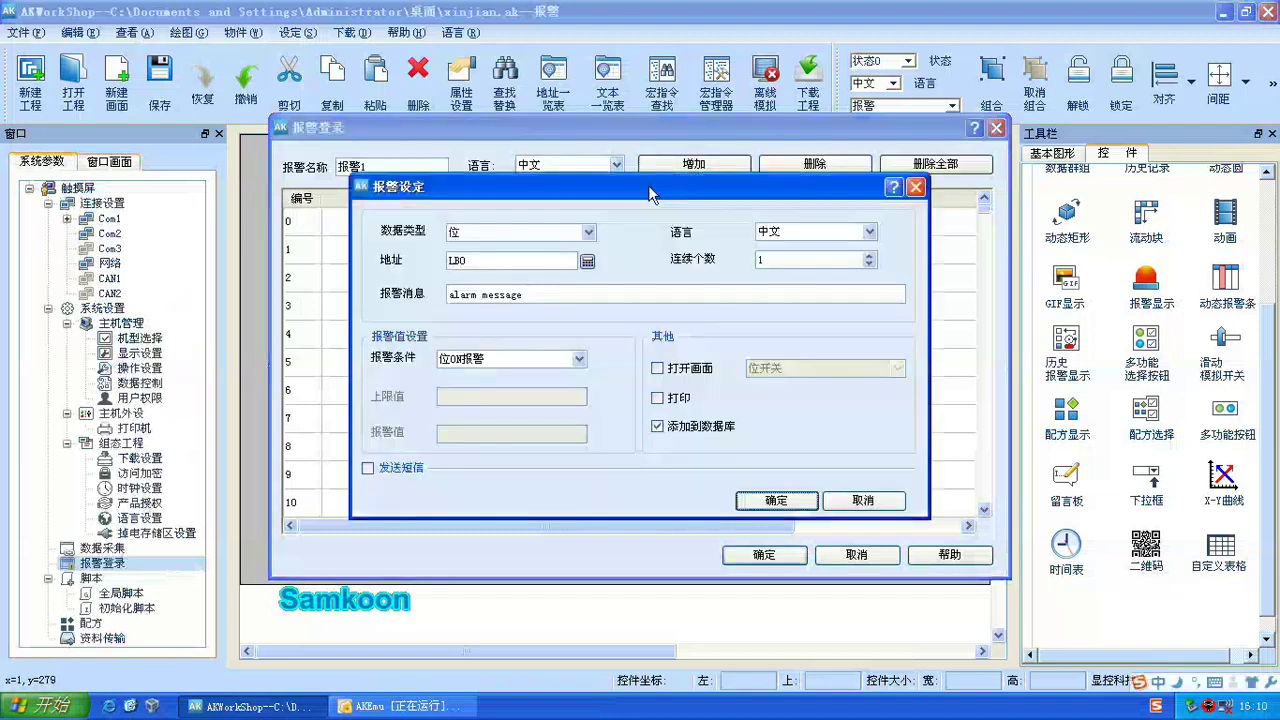
{"action": "left_click_drag", "start_coordinate": [648, 192], "coordinate": [650, 250]}
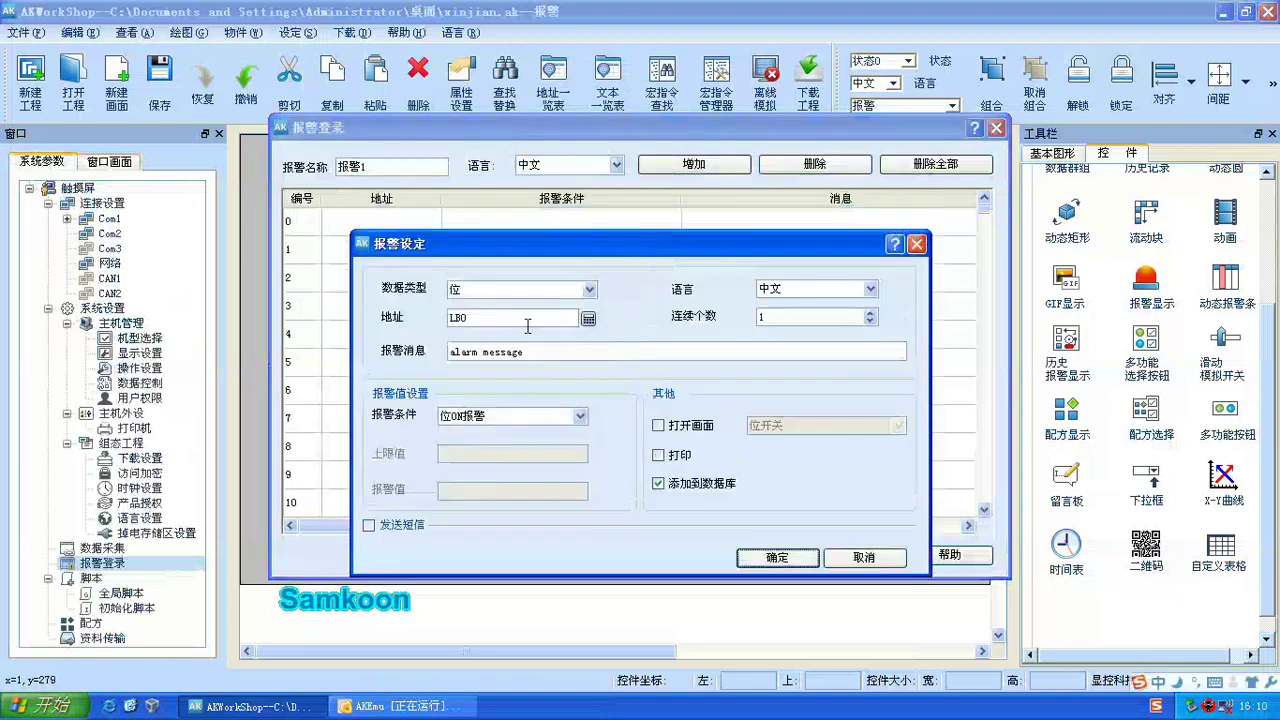
{"action": "double_click", "coordinate": [775, 316]}
{"action": "type", "text": "4"}
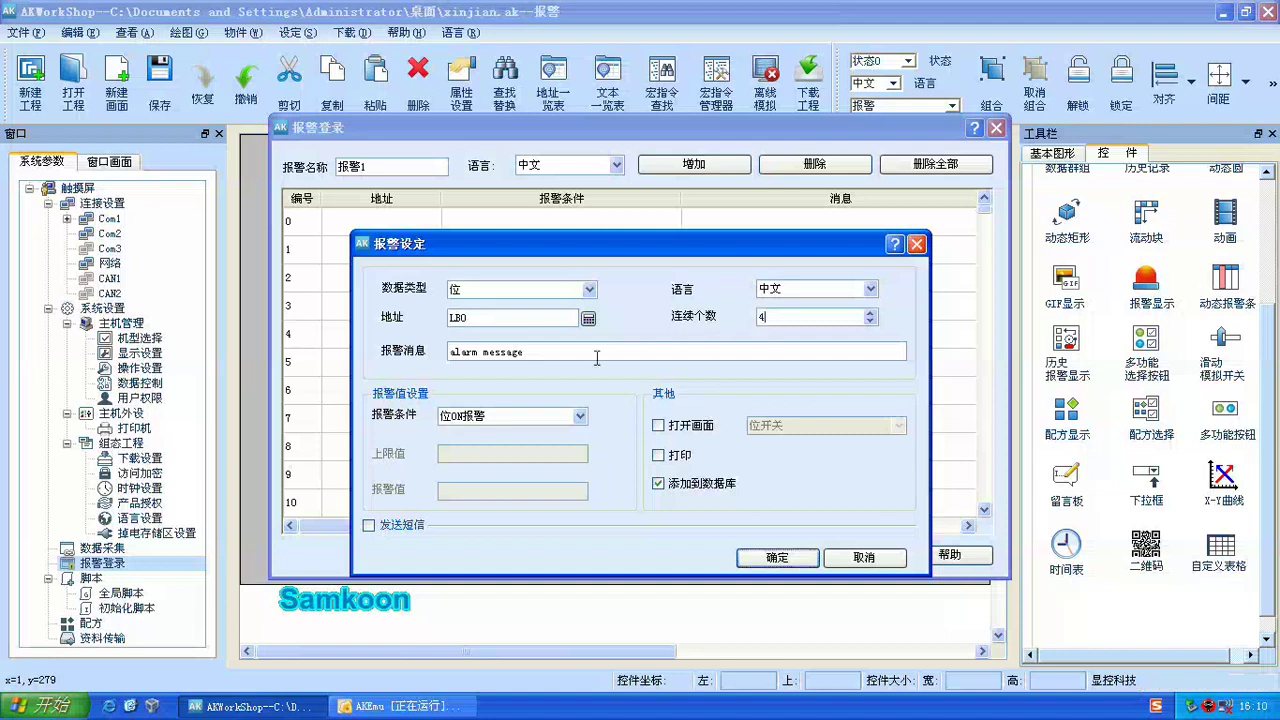
{"action": "left_click", "coordinate": [588, 318]}
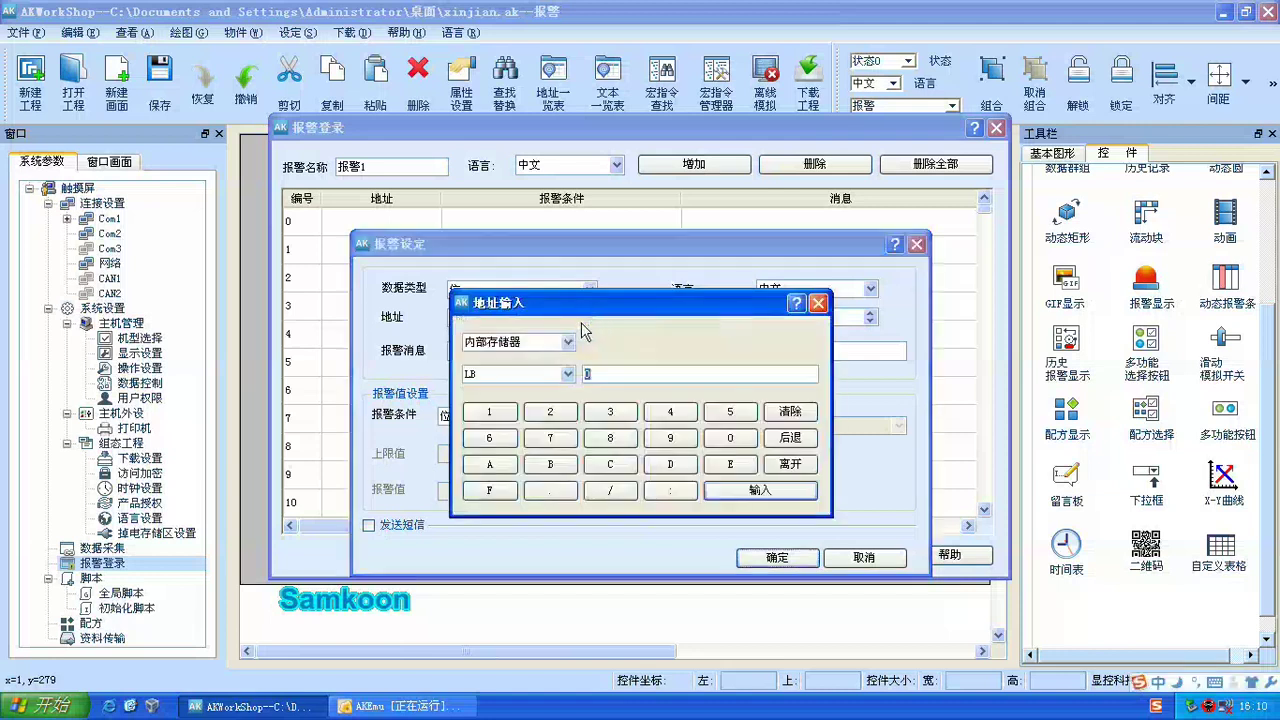
{"action": "left_click", "coordinate": [568, 344]}
{"action": "left_click", "coordinate": [569, 346]}
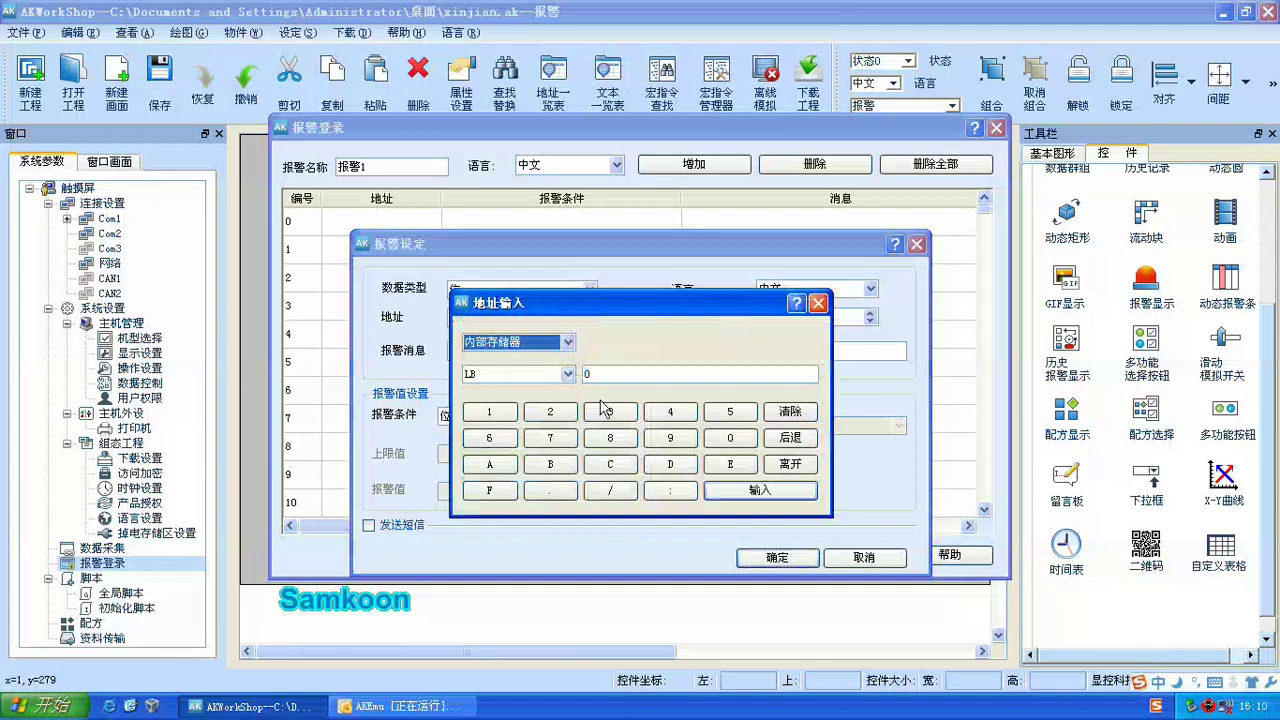
{"action": "left_click", "coordinate": [762, 490]}
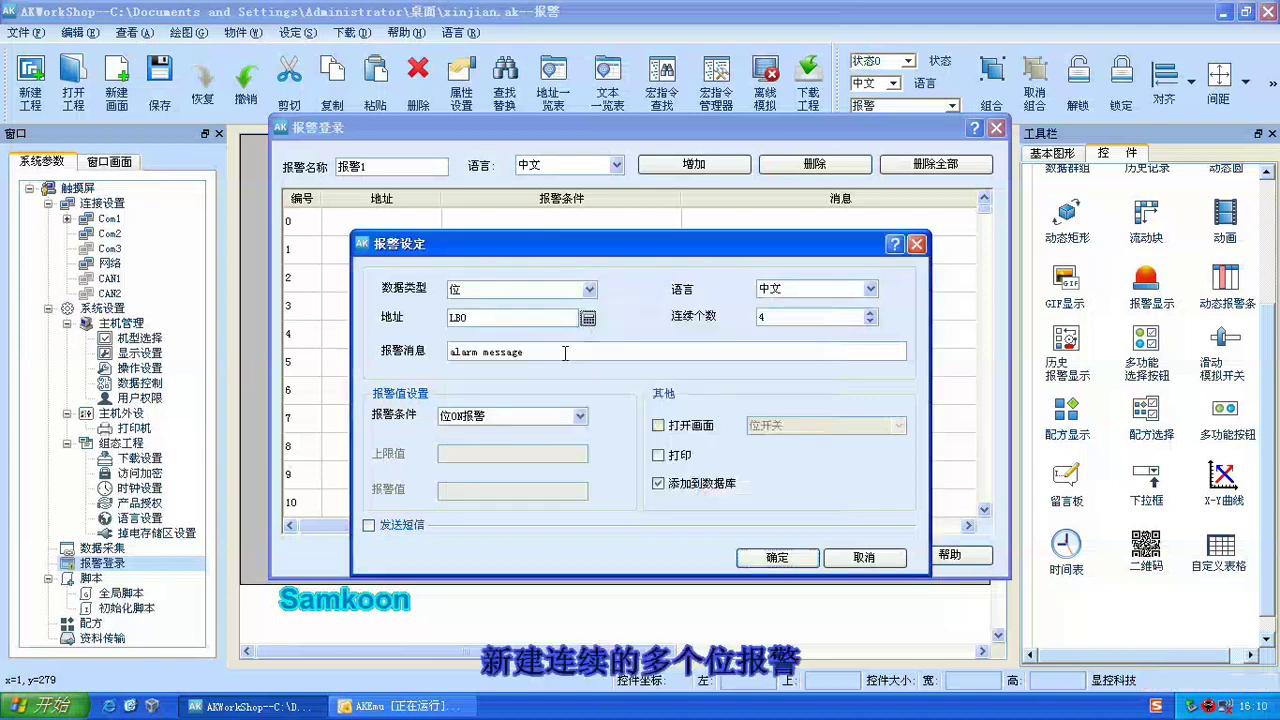
{"action": "left_click", "coordinate": [565, 352]}
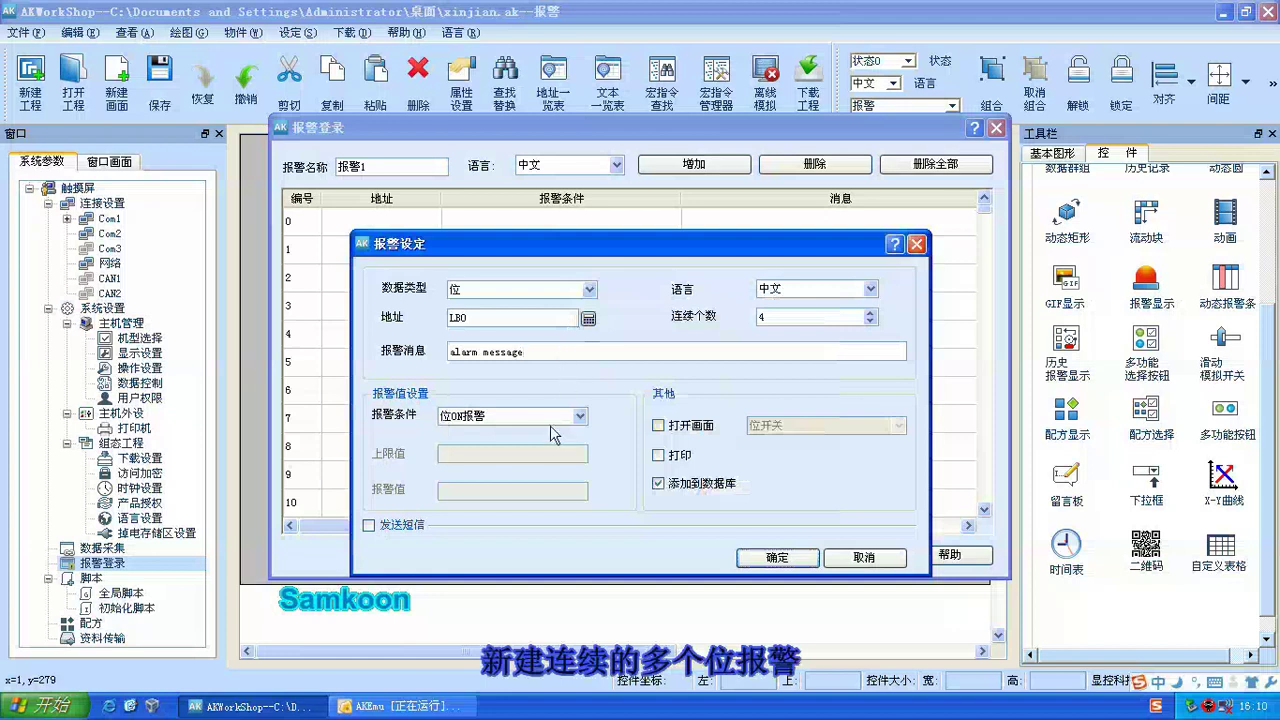
{"action": "left_click", "coordinate": [775, 559]}
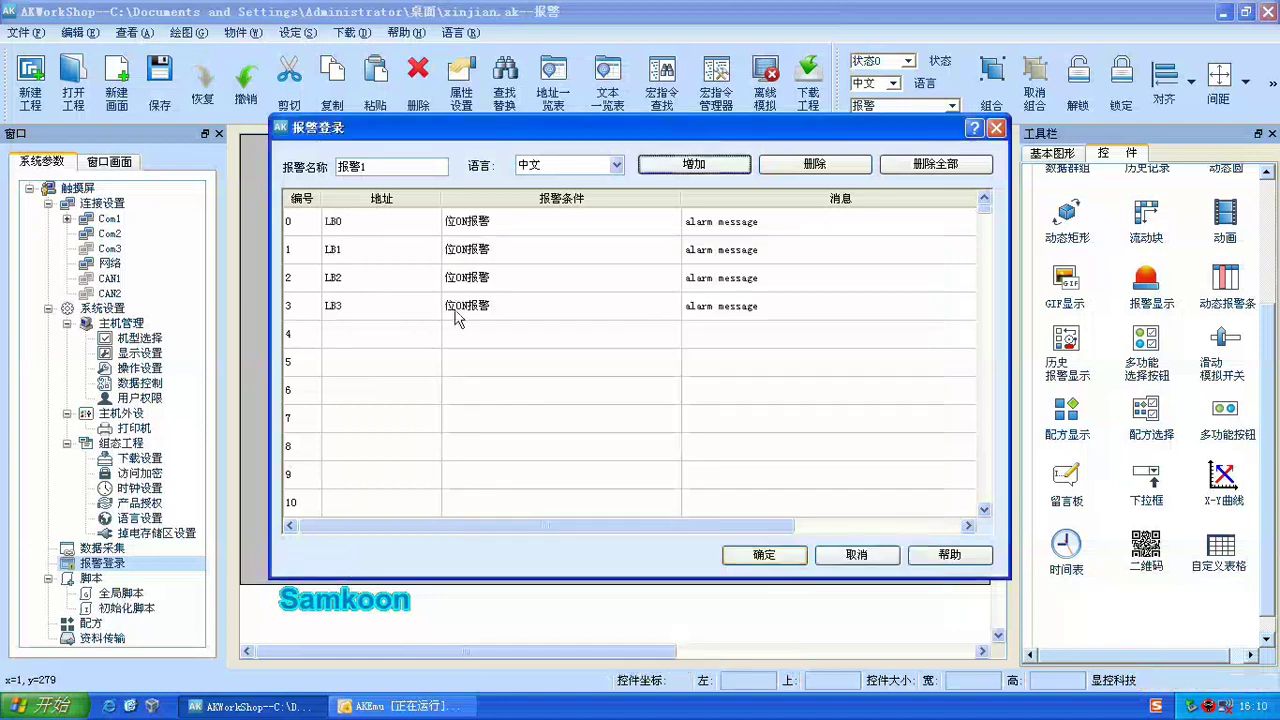
Step: Change the LB0 alarm's message text to "LB0 ON报警"
{"action": "double_click", "coordinate": [487, 229]}
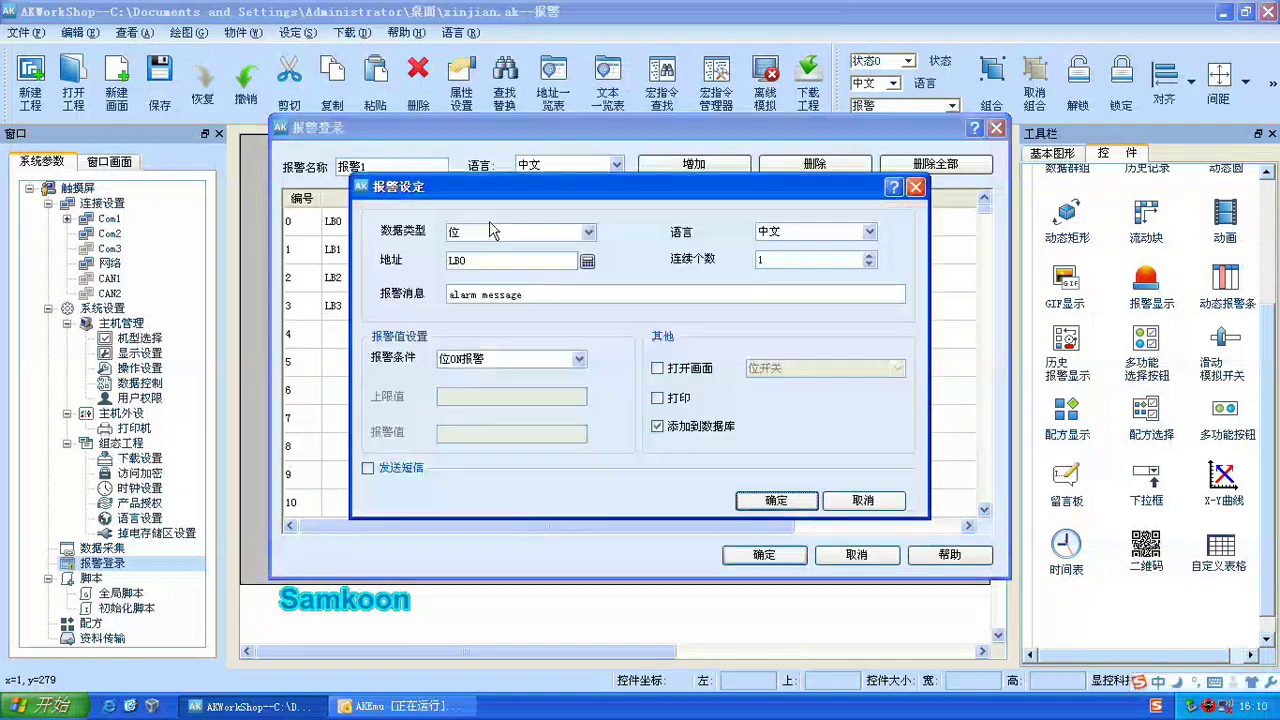
{"action": "left_click_drag", "start_coordinate": [521, 294], "coordinate": [362, 308]}
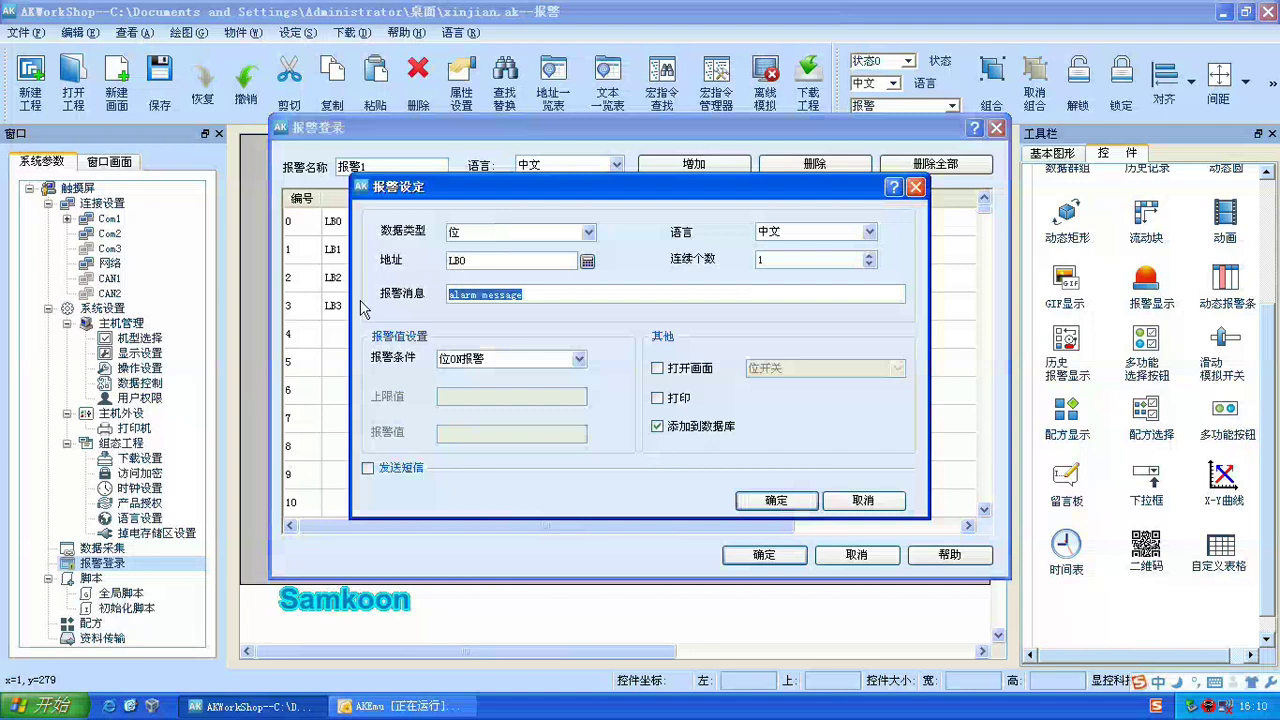
{"action": "type", "text": "LB"}
{"action": "type", "text": "0 o"}
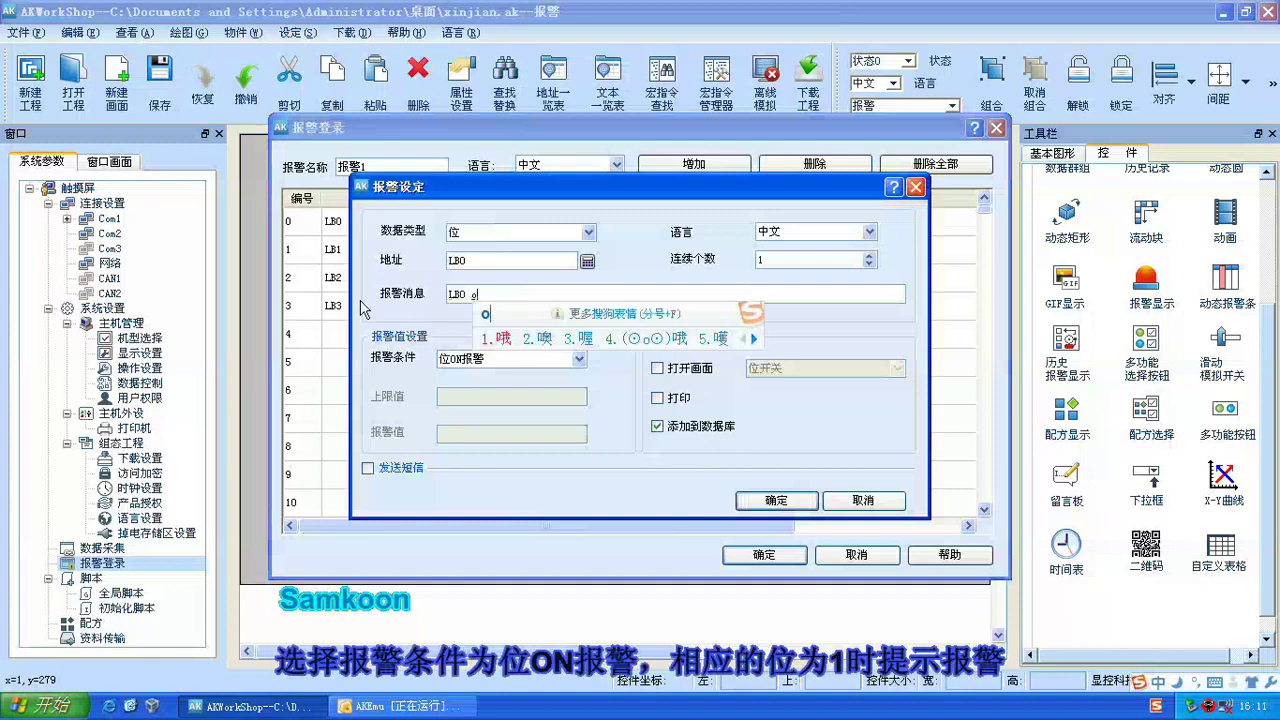
{"action": "key", "text": "BackSpace"}
{"action": "type", "text": "ON"}
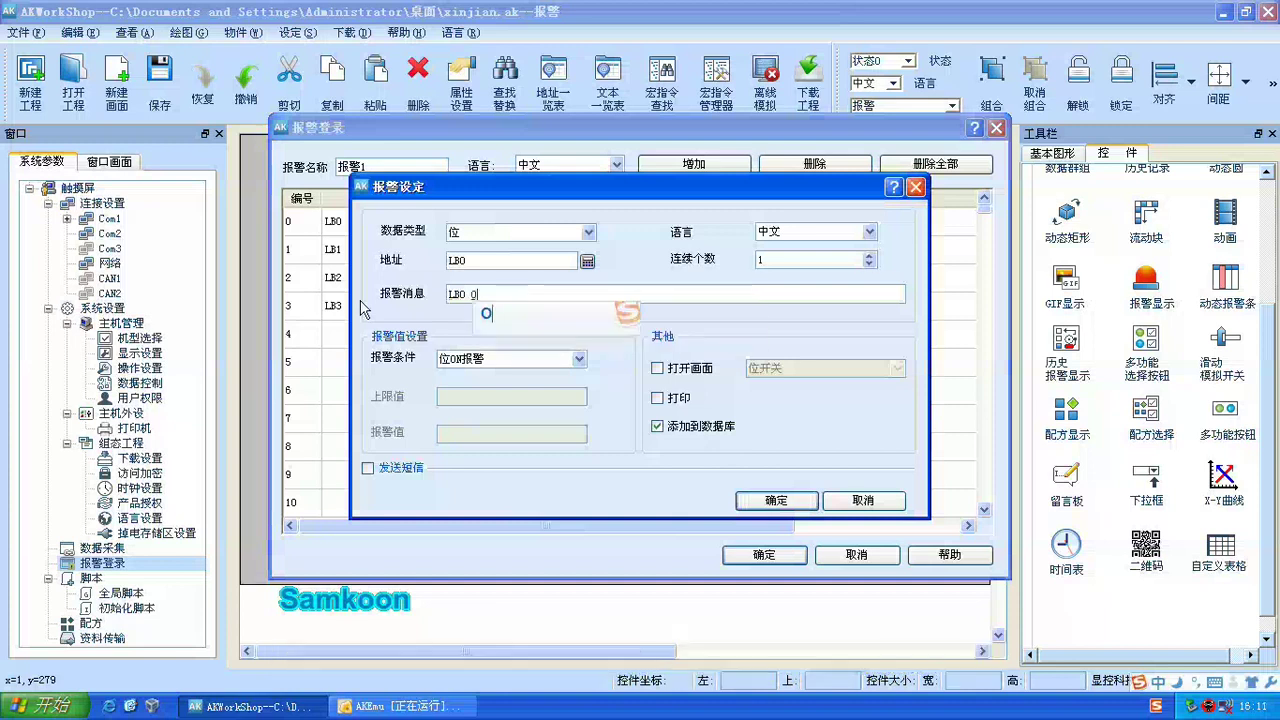
{"action": "key", "text": "Return"}
{"action": "type", "text": "报警"}
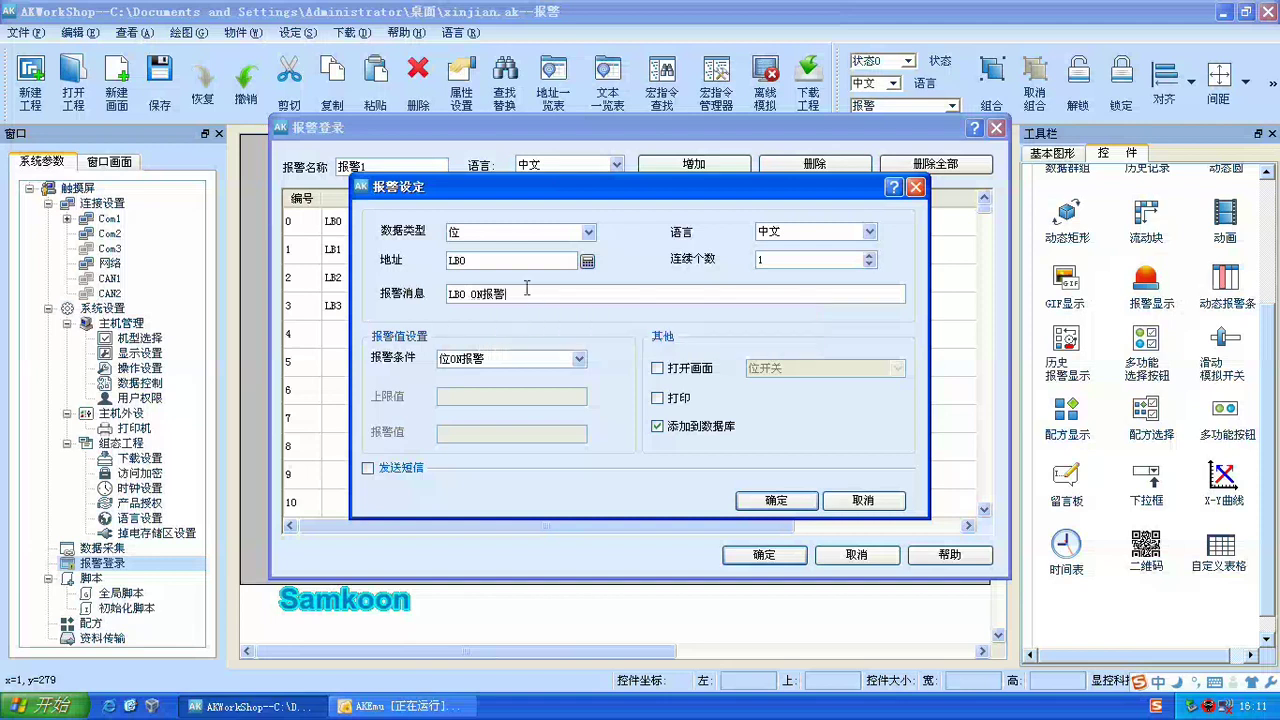
Step: Copy the LB0 message text and save the alarm with the 位ON报警 condition
{"action": "left_click_drag", "start_coordinate": [528, 293], "coordinate": [395, 298]}
{"action": "key", "text": "ctrl+c"}
{"action": "left_click", "coordinate": [489, 362]}
{"action": "left_click", "coordinate": [490, 373]}
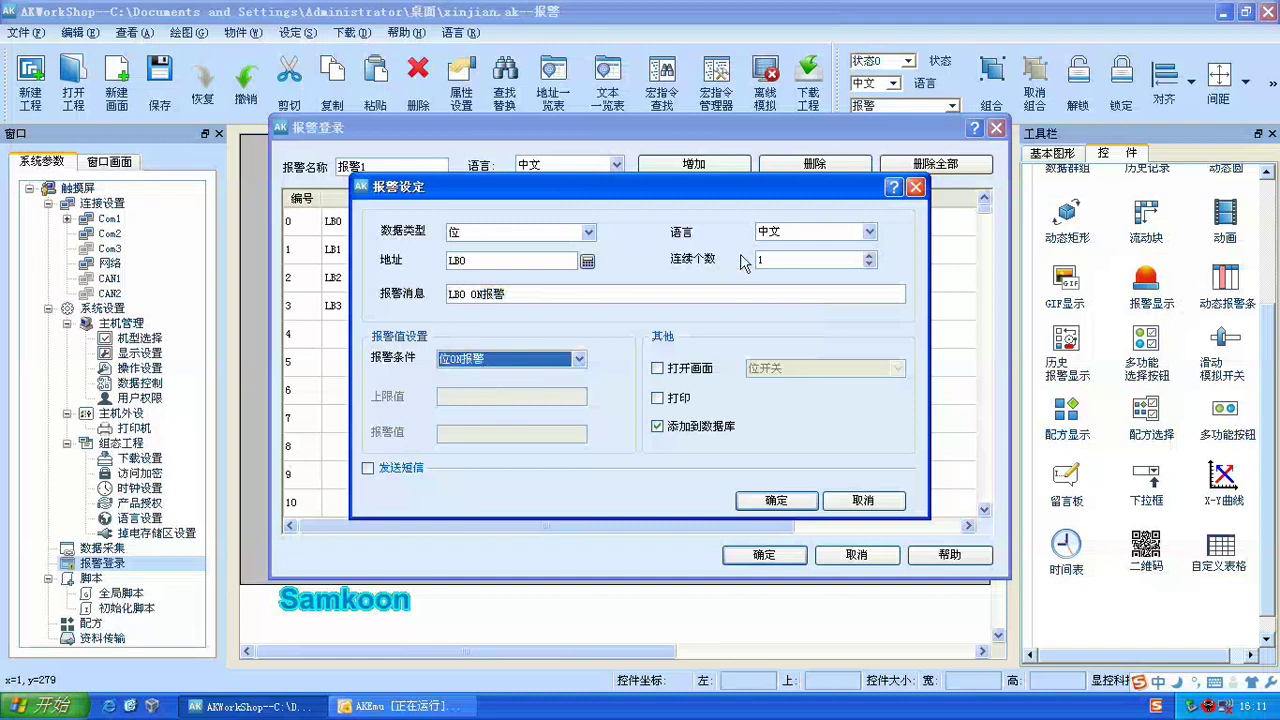
{"action": "left_click", "coordinate": [765, 502]}
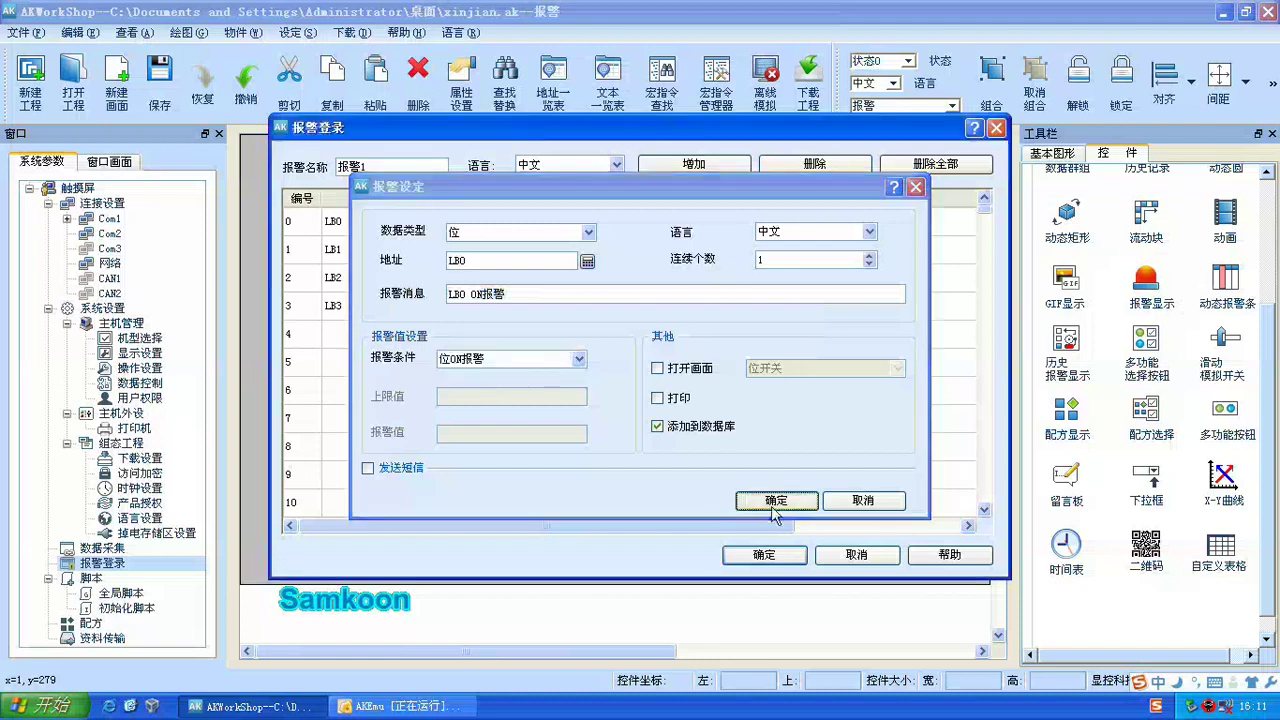
Step: Replace the LB1 alarm's message by pasting the copied text and editing it to "LB1 ON报警", and save the alarm
{"action": "double_click", "coordinate": [503, 262]}
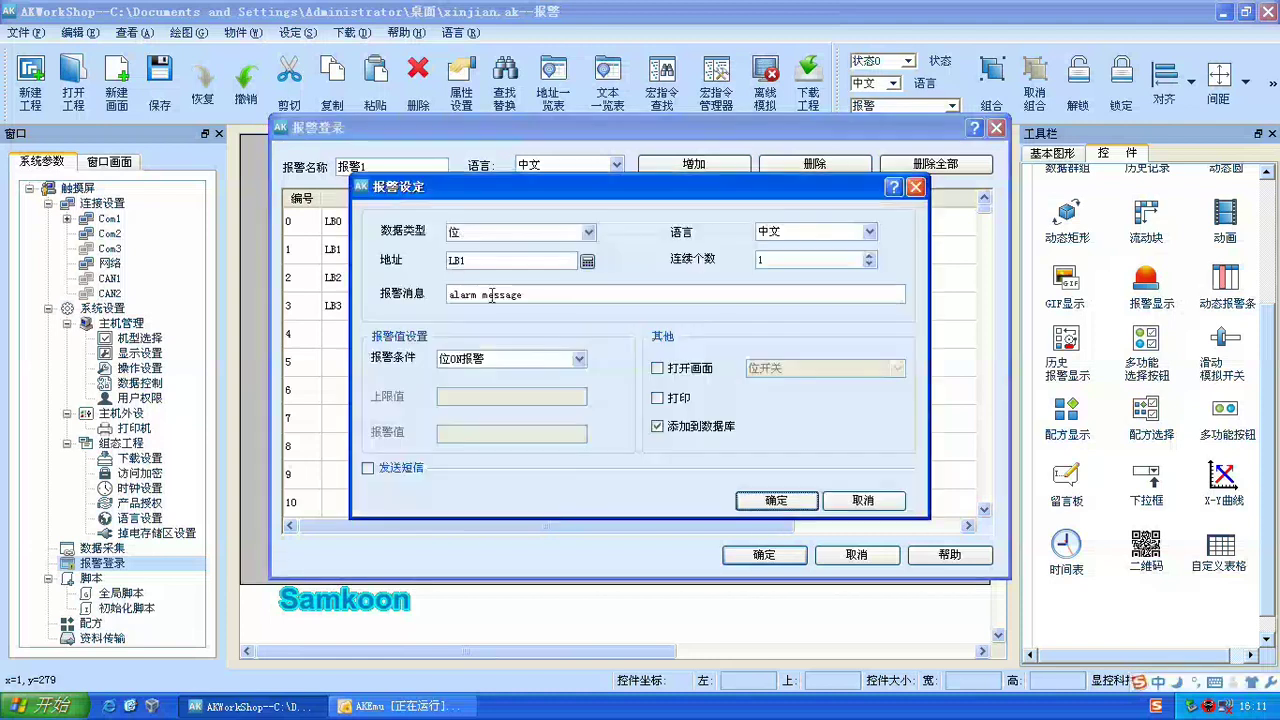
{"action": "key", "text": "ctrl+v"}
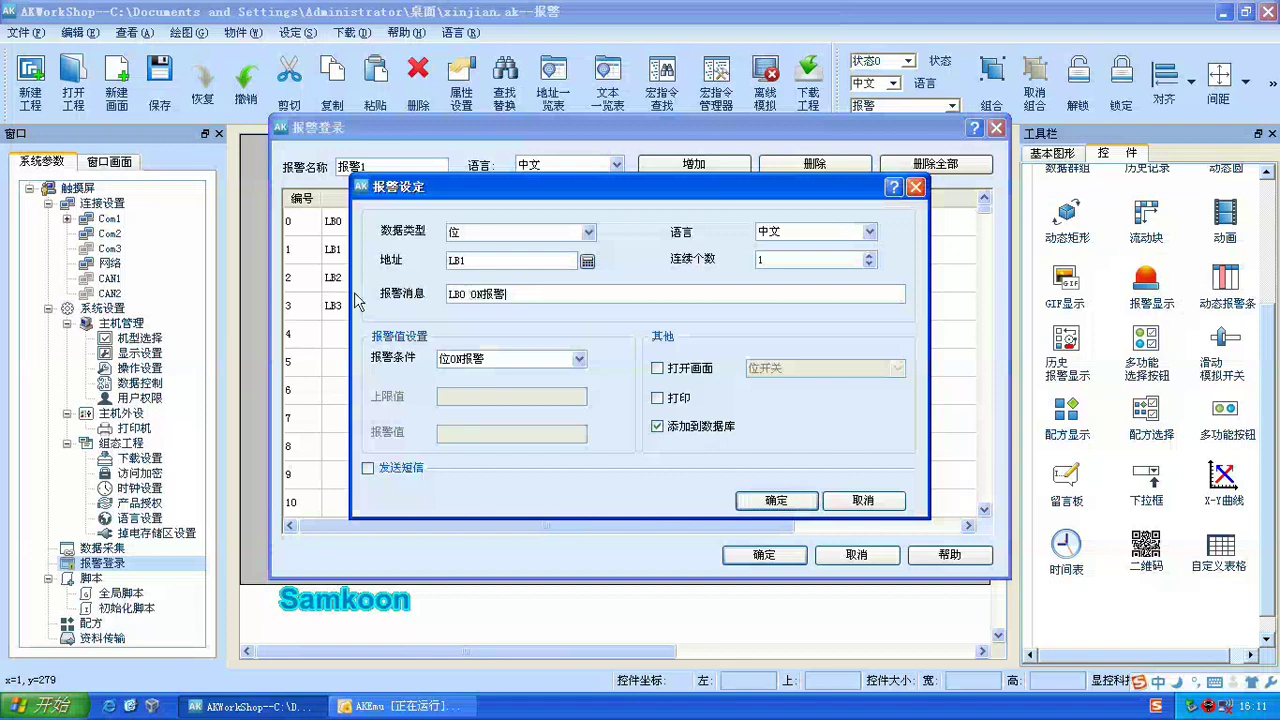
{"action": "left_click", "coordinate": [466, 293]}
{"action": "key", "text": "BackSpace"}
{"action": "type", "text": "1"}
{"action": "left_click", "coordinate": [756, 501]}
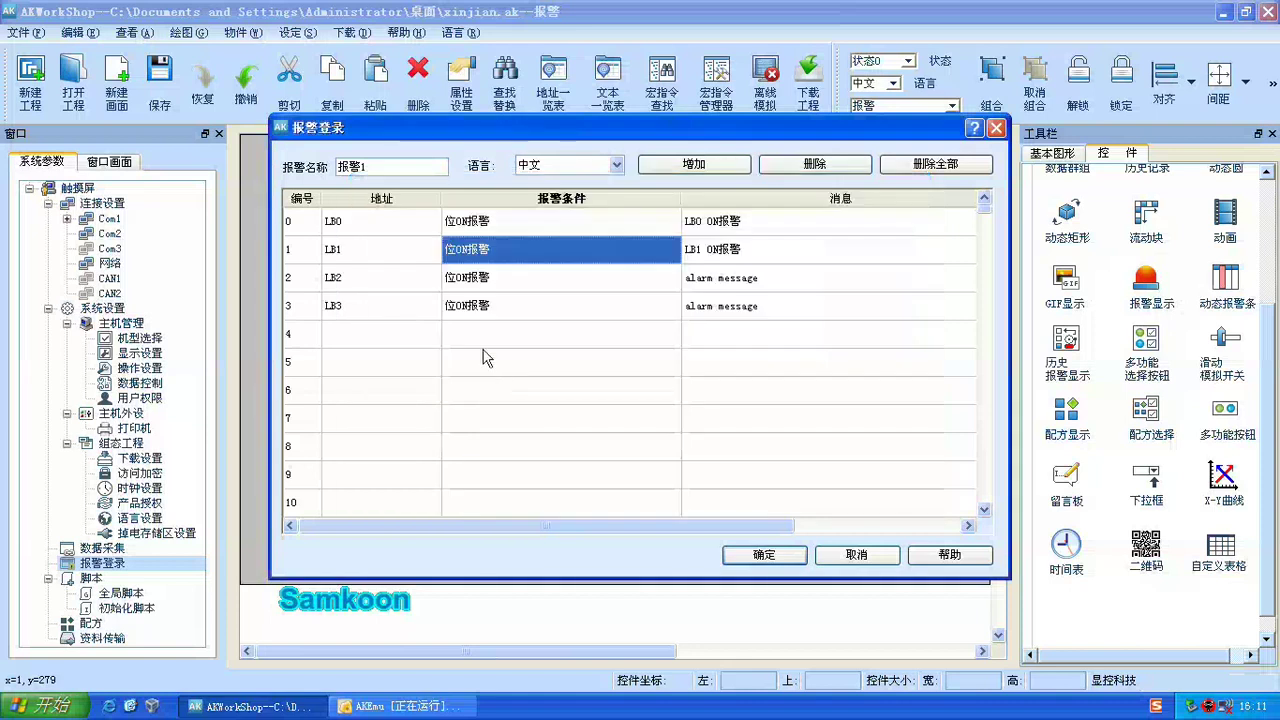
Step: Set the alarm condition of the LB2 entry to 位OFF报警
{"action": "double_click", "coordinate": [460, 282]}
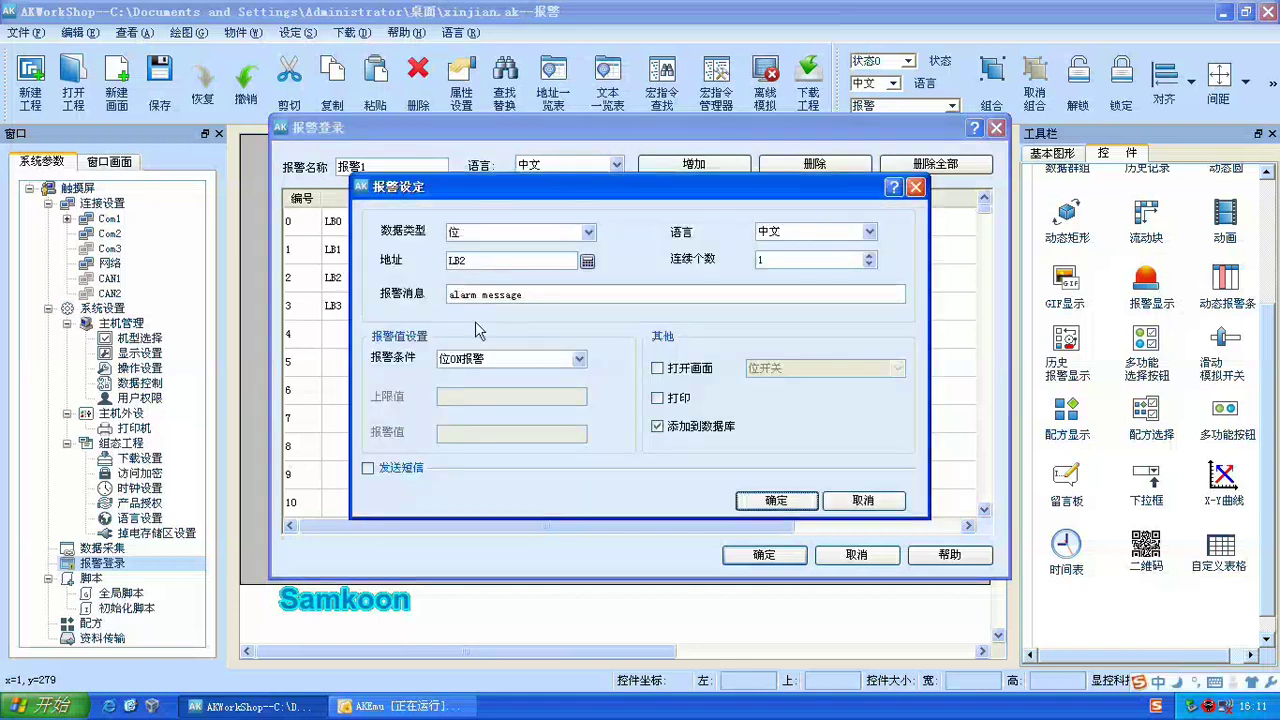
{"action": "left_click", "coordinate": [496, 362]}
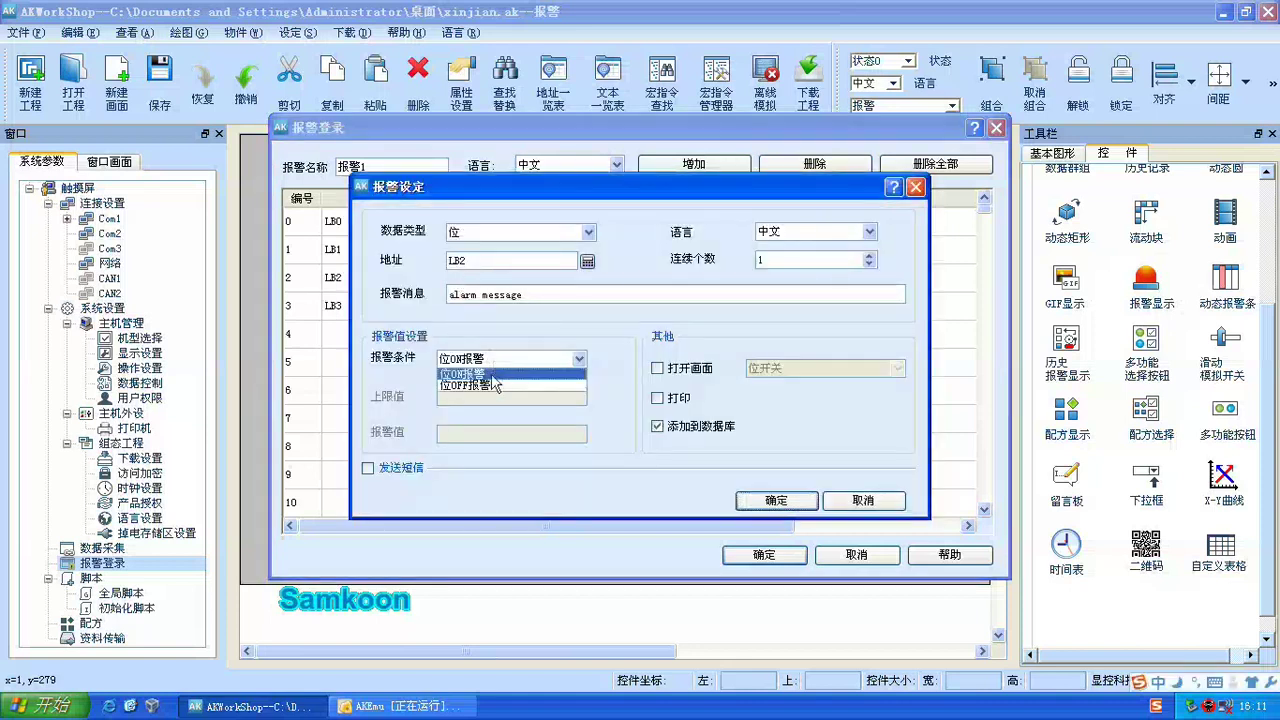
{"action": "left_click", "coordinate": [488, 385]}
Step: Replace the LB2 alarm's message with the copied text, edited to read "LB3 OFF报警"
{"action": "left_click_drag", "start_coordinate": [528, 294], "coordinate": [288, 291]}
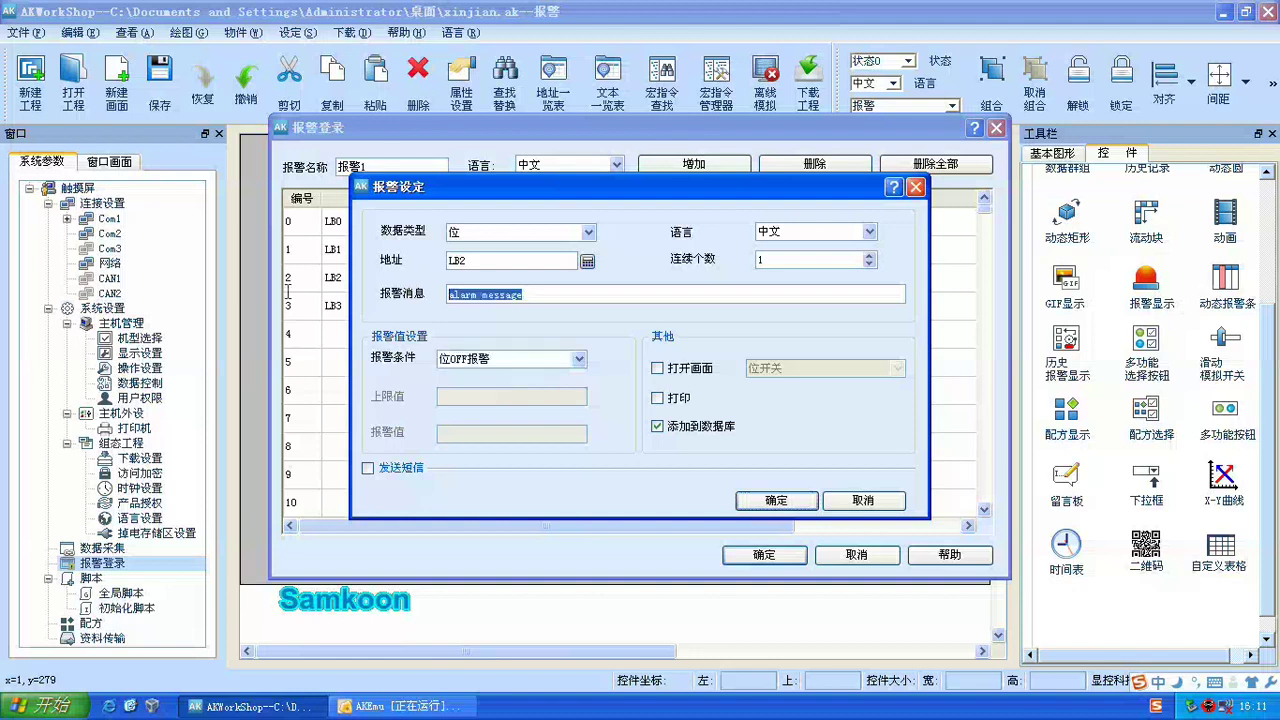
{"action": "key", "text": "ctrl+v"}
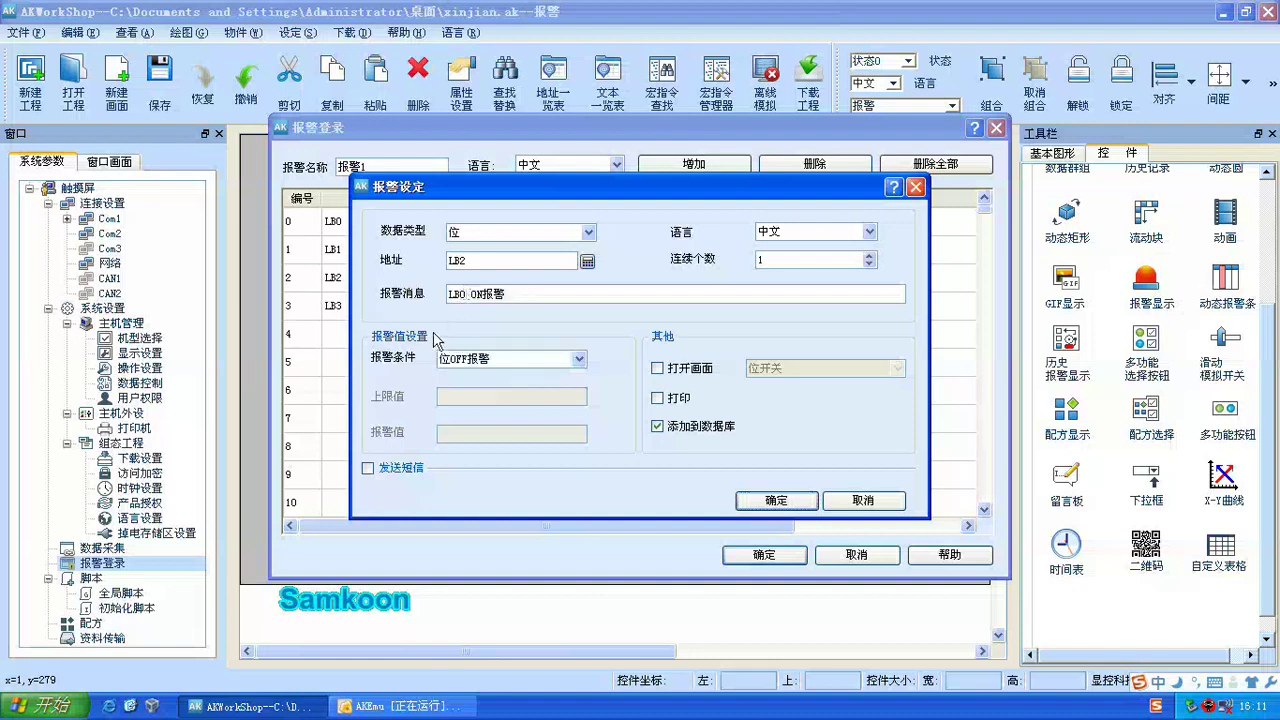
{"action": "key", "text": "BackSpace"}
{"action": "type", "text": "3"}
{"action": "key", "text": "Delete"}
{"action": "key", "text": "Delete"}
{"action": "type", "text": "0"}
{"action": "type", "text": "FF"}
{"action": "key", "text": "Return"}
Step: Copy the whole OFF alarm message text and save the LB2 alarm
{"action": "key", "text": "shift+Left"}
{"action": "key", "text": "shift+Left"}
{"action": "key", "text": "shift+Left"}
{"action": "key", "text": "shift+Left"}
{"action": "key", "text": "shift+Left"}
{"action": "key", "text": "shift+Left"}
{"action": "key", "text": "shift+Left"}
{"action": "key", "text": "shift+Left"}
{"action": "key", "text": "shift+Left"}
{"action": "key", "text": "ctrl+c"}
{"action": "left_click", "coordinate": [768, 502]}
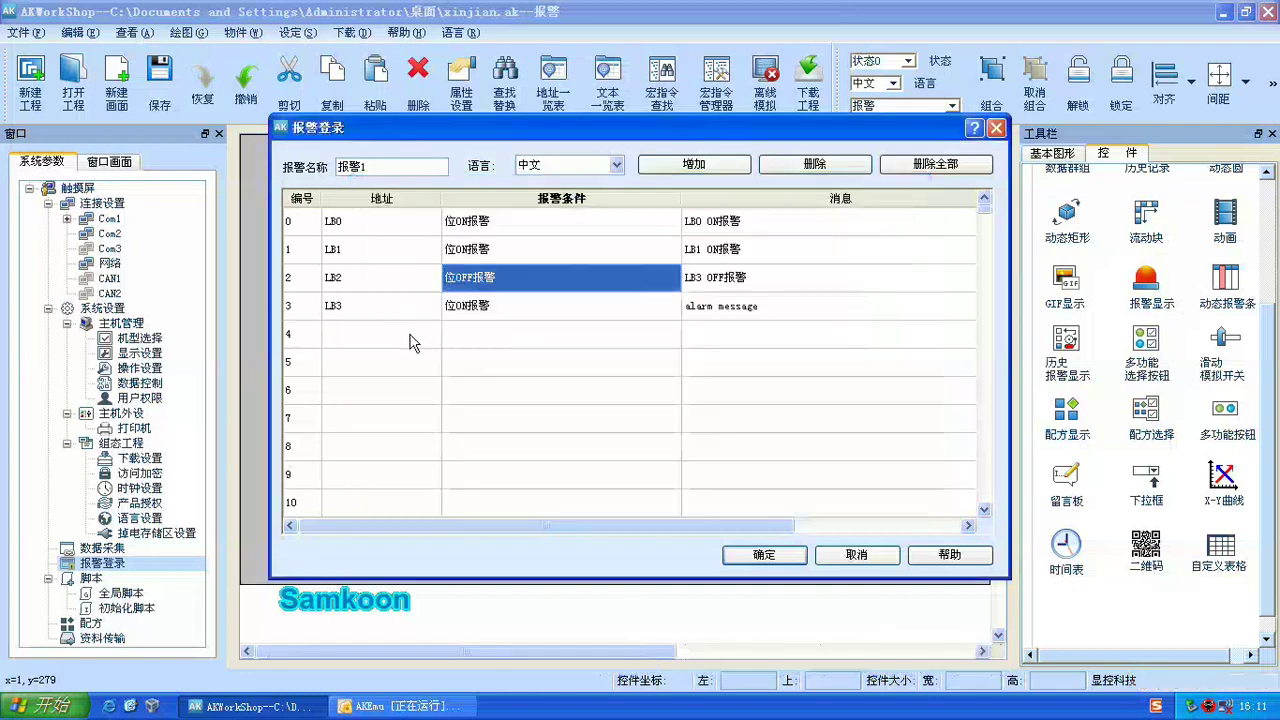
Step: Set the LB3 alarm's condition to 位OFF报警, paste "LB3 OFF报警" as its message, and save it
{"action": "double_click", "coordinate": [423, 312]}
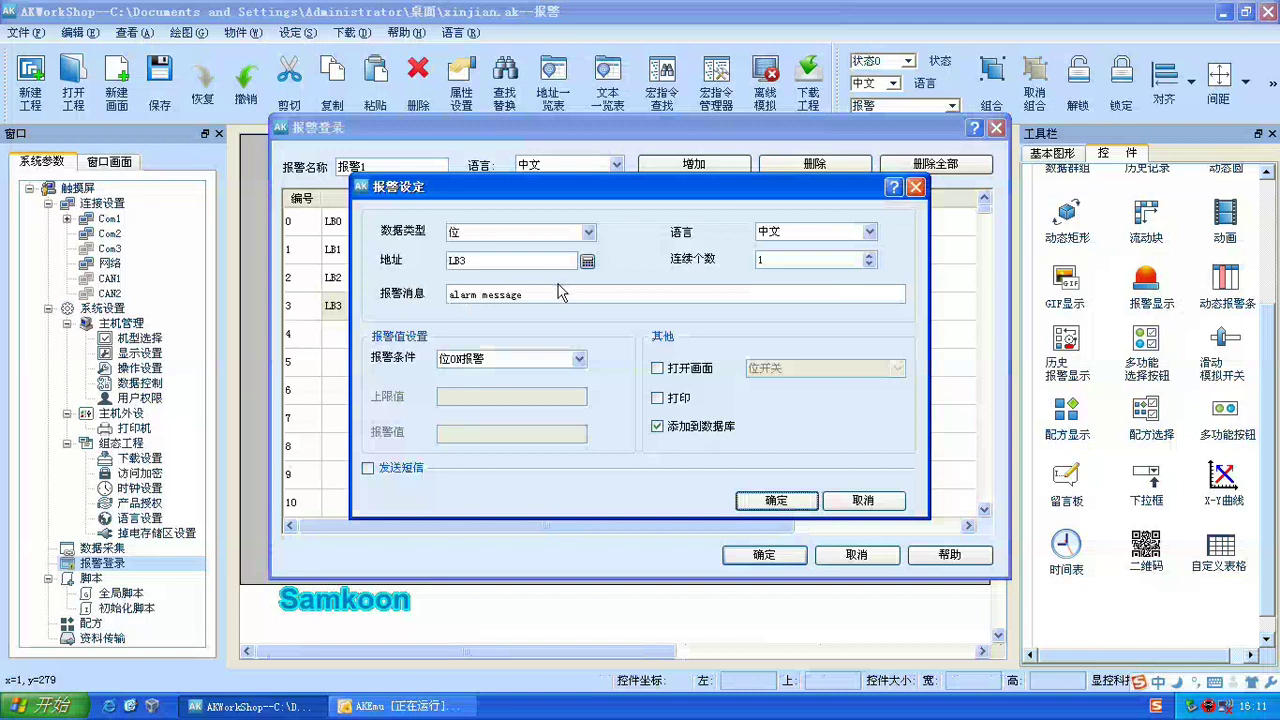
{"action": "left_click", "coordinate": [527, 359]}
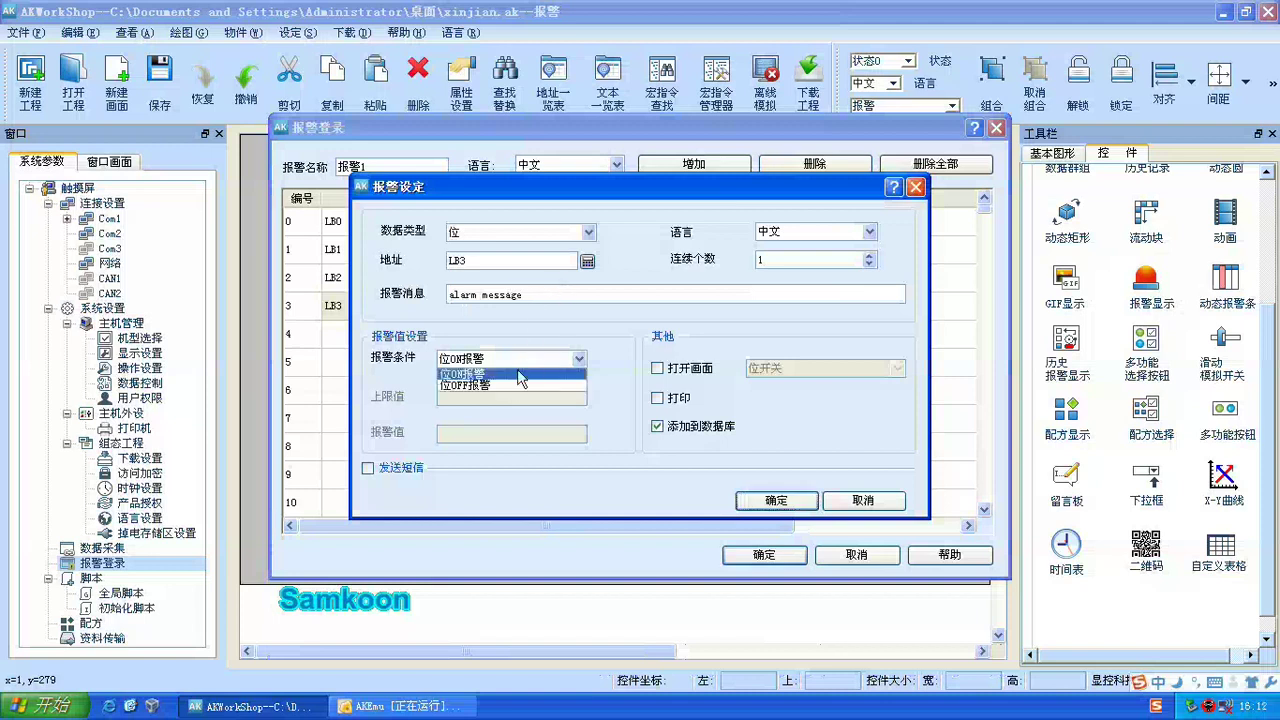
{"action": "left_click", "coordinate": [510, 393]}
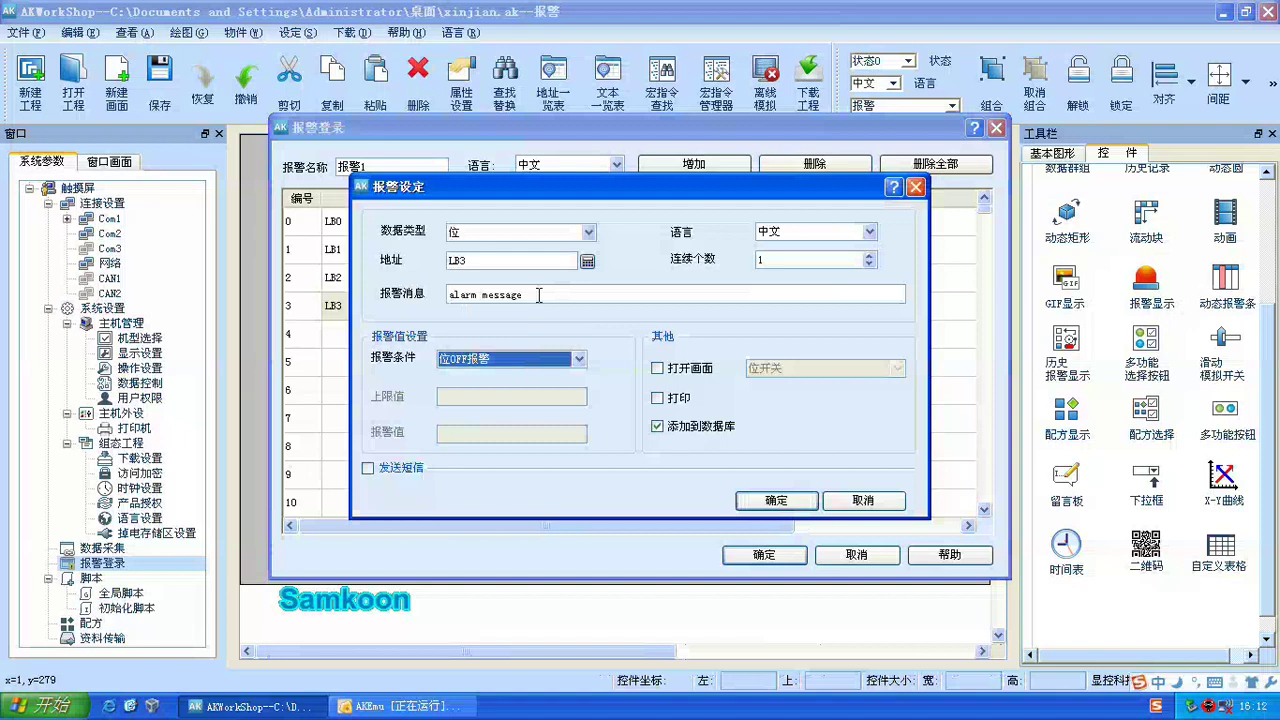
{"action": "left_click", "coordinate": [538, 294]}
{"action": "key", "text": "shift+Home"}
{"action": "key", "text": "ctrl+v"}
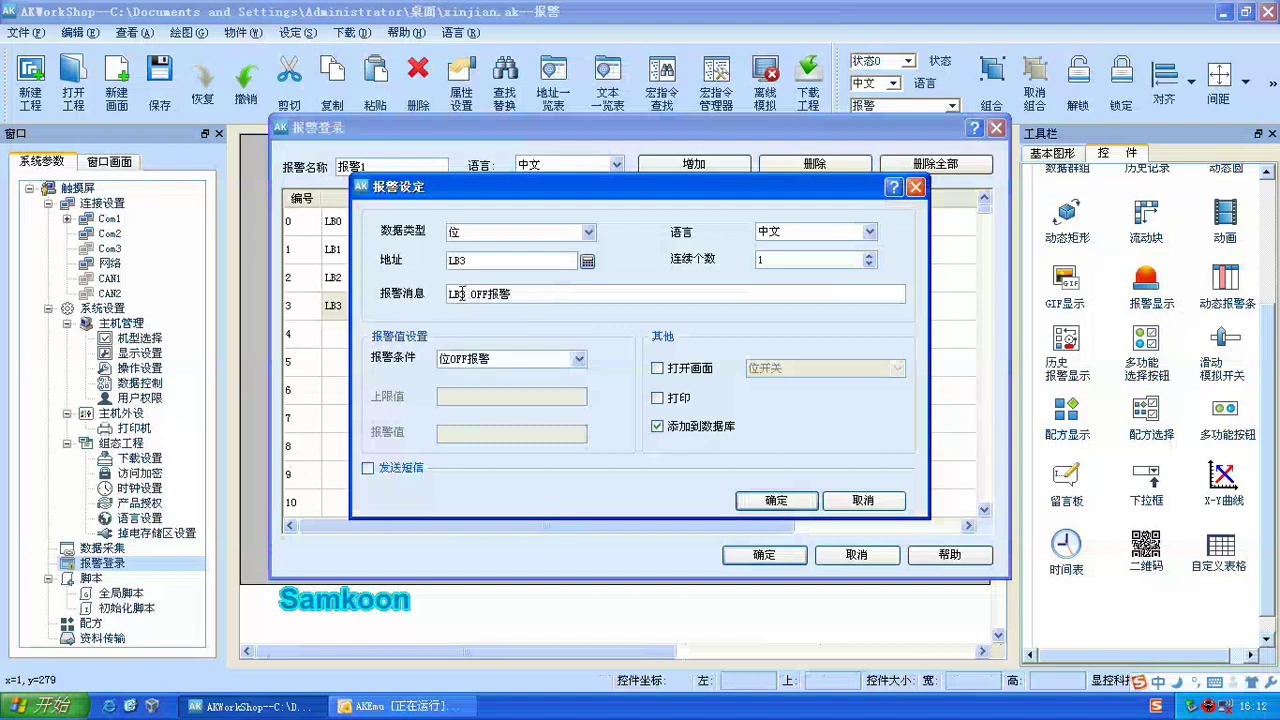
{"action": "left_click", "coordinate": [465, 293]}
{"action": "left_click", "coordinate": [756, 503]}
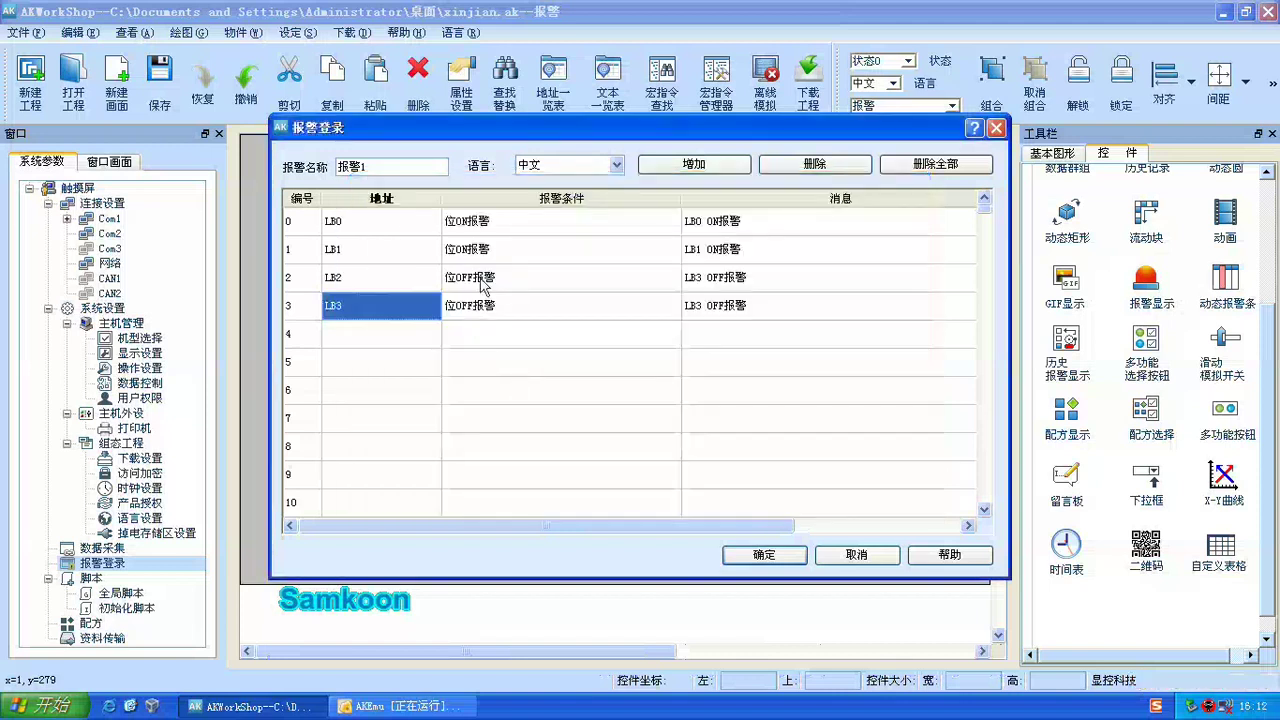
Step: Correct the LB2 alarm's message to "LB2 OFF报警" and save the 报警1 alarm group
{"action": "double_click", "coordinate": [482, 277]}
{"action": "left_click", "coordinate": [470, 295]}
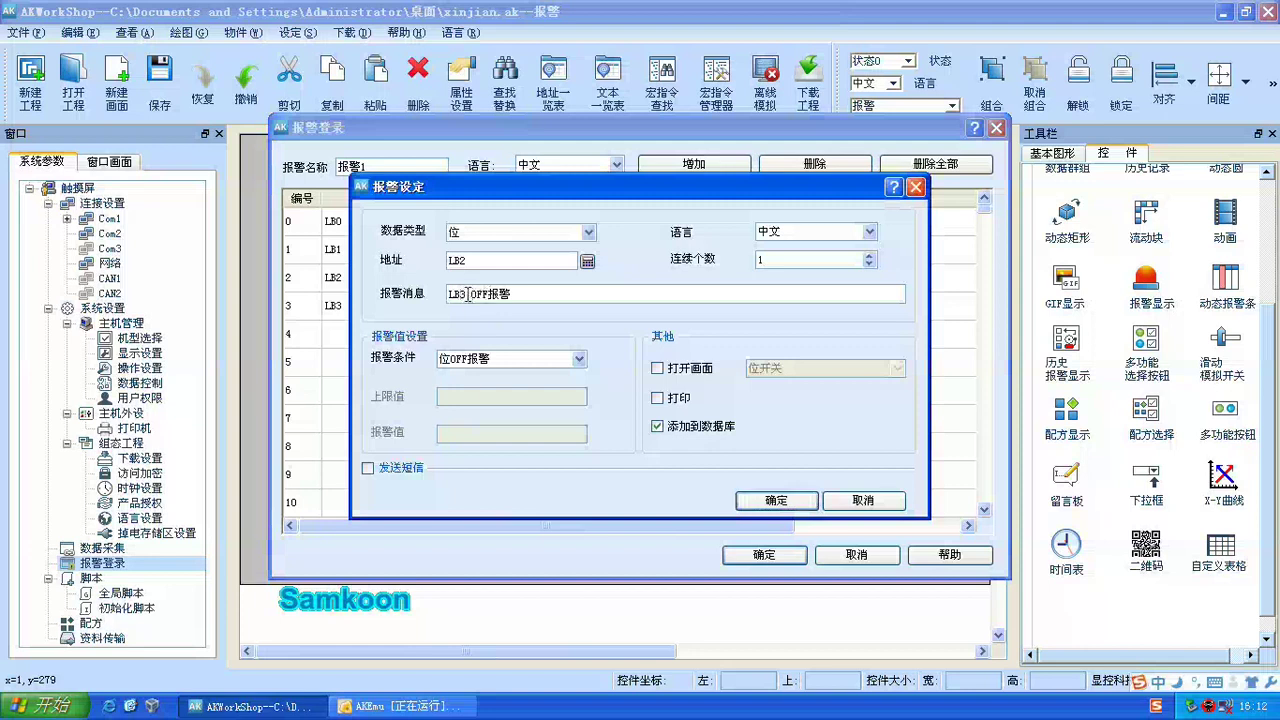
{"action": "key", "text": "BackSpace"}
{"action": "type", "text": "2"}
{"action": "left_click", "coordinate": [762, 500]}
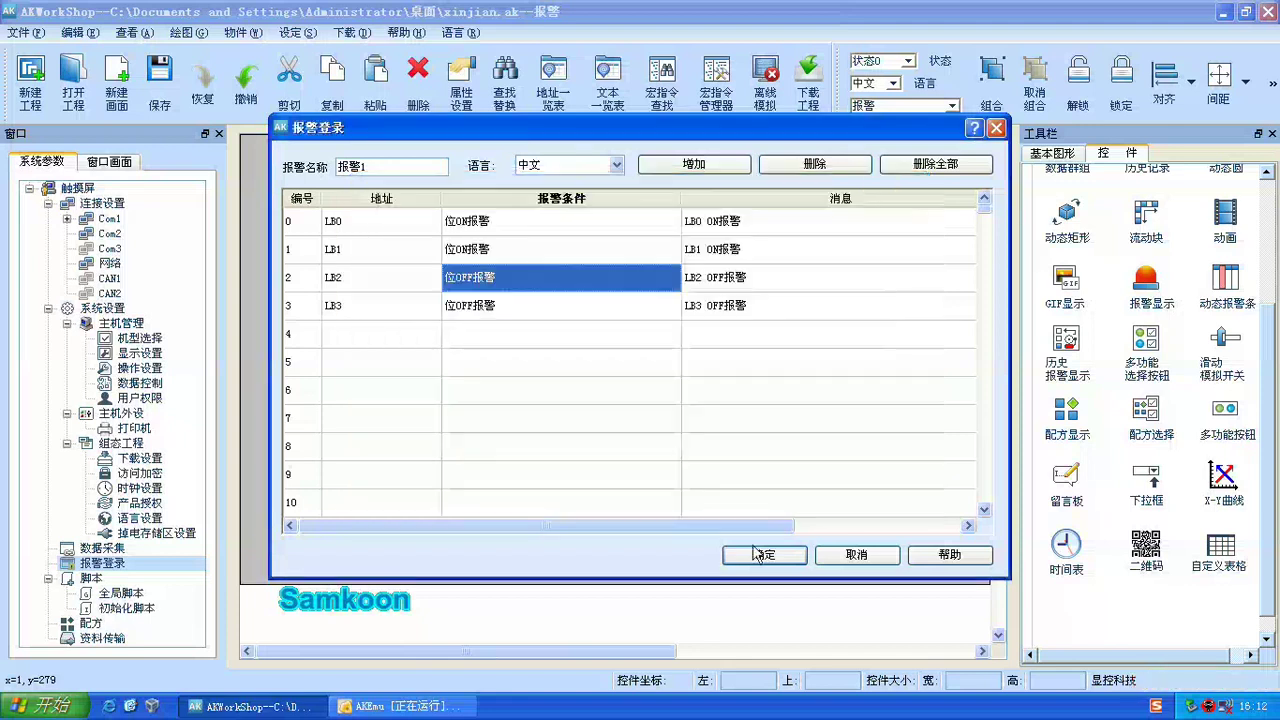
{"action": "left_click", "coordinate": [762, 554]}
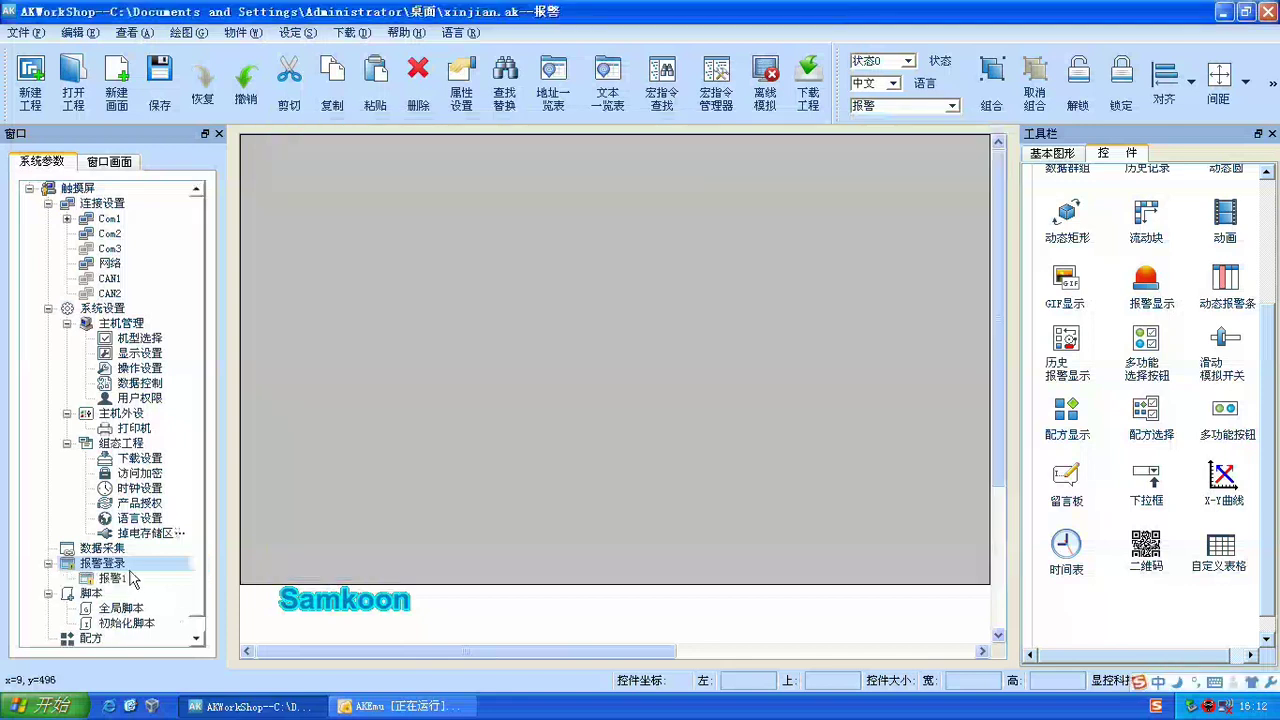
Step: Open the 报警1 alarm group and add a new bit alarm at address LB9
{"action": "double_click", "coordinate": [112, 578]}
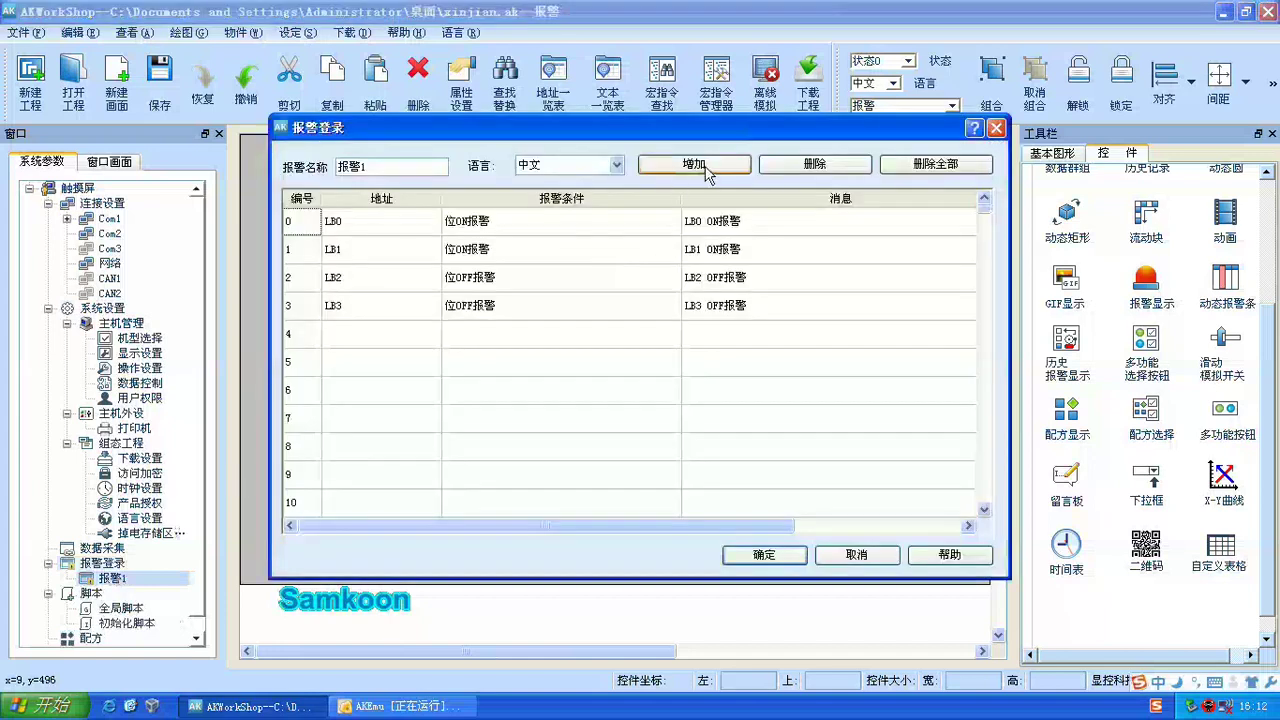
{"action": "left_click", "coordinate": [706, 168]}
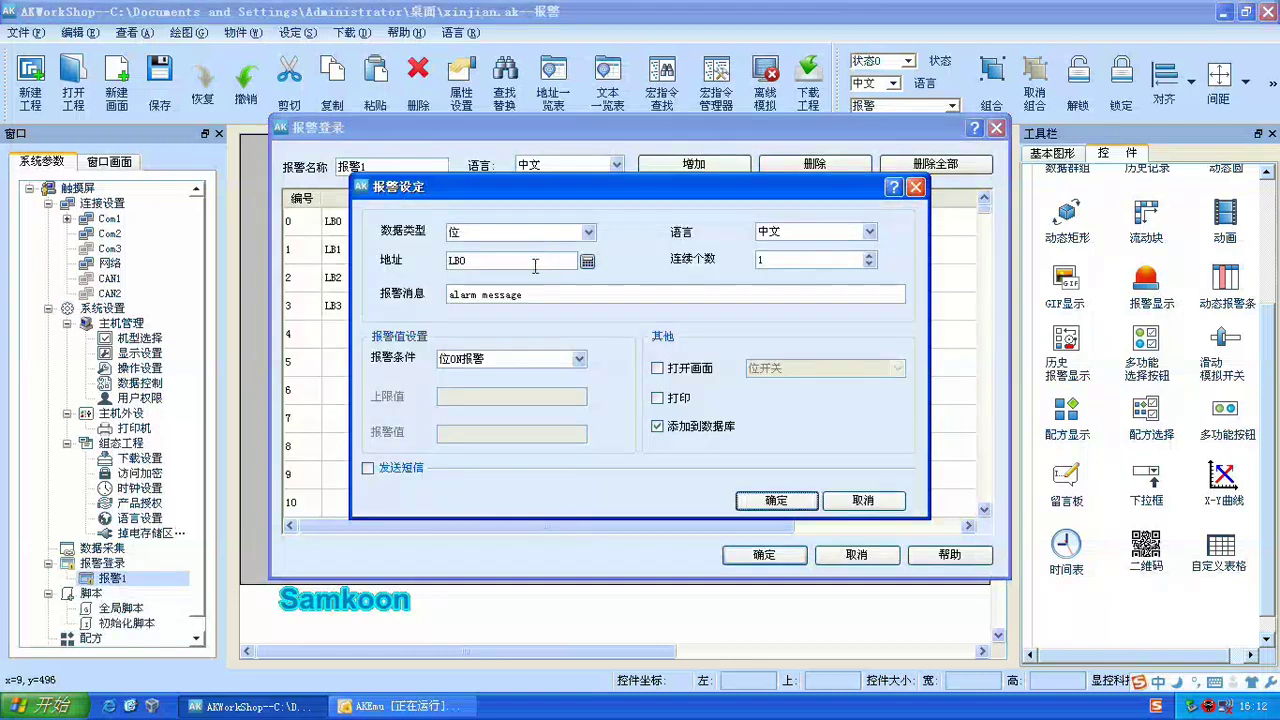
{"action": "left_click", "coordinate": [534, 265]}
{"action": "type", "text": "9"}
{"action": "key", "text": "Tab"}
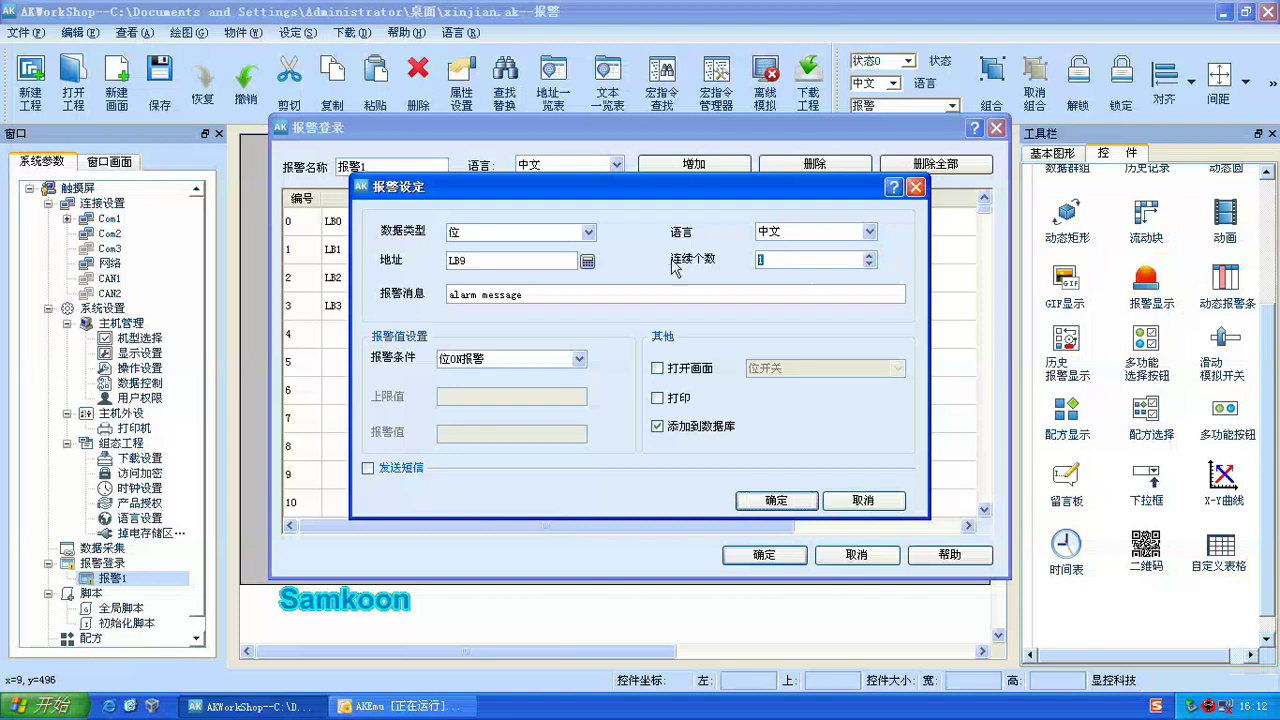
Step: Replace the LB9 alarm's default message with "LB9报警" and save the alarm
{"action": "left_click_drag", "start_coordinate": [540, 294], "coordinate": [314, 296]}
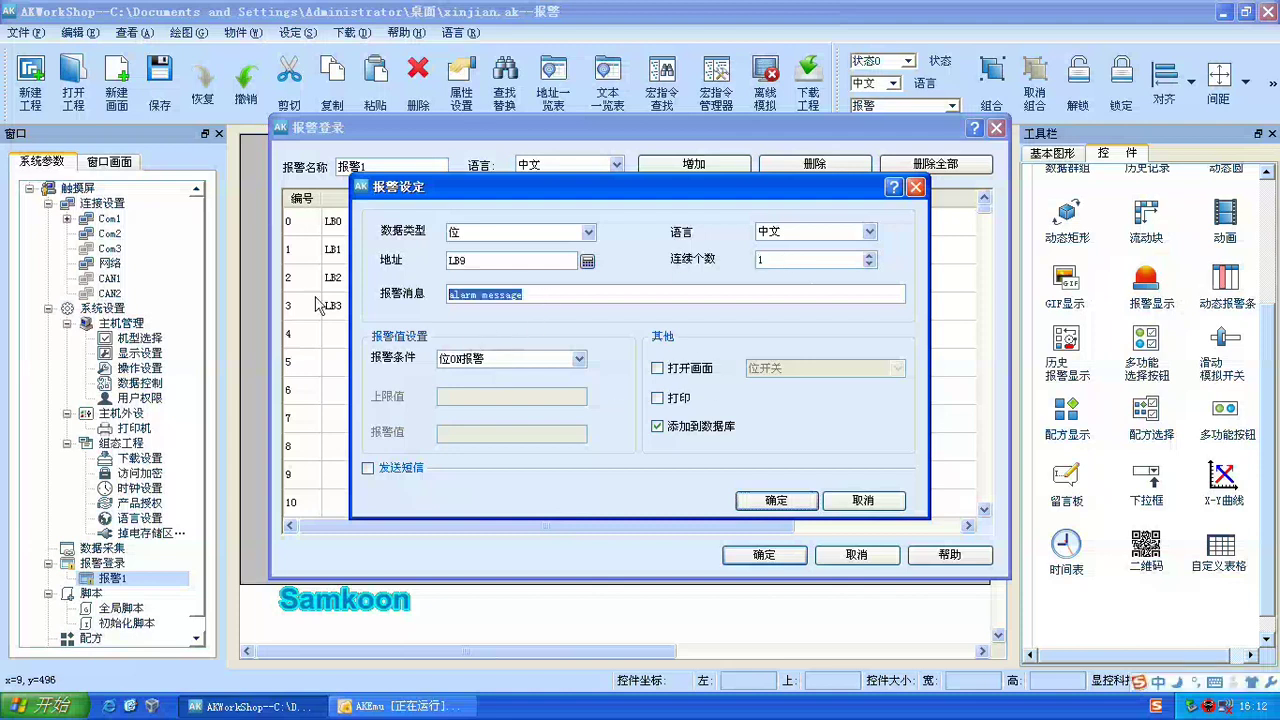
{"action": "type", "text": "LB"}
{"action": "key", "text": "Return"}
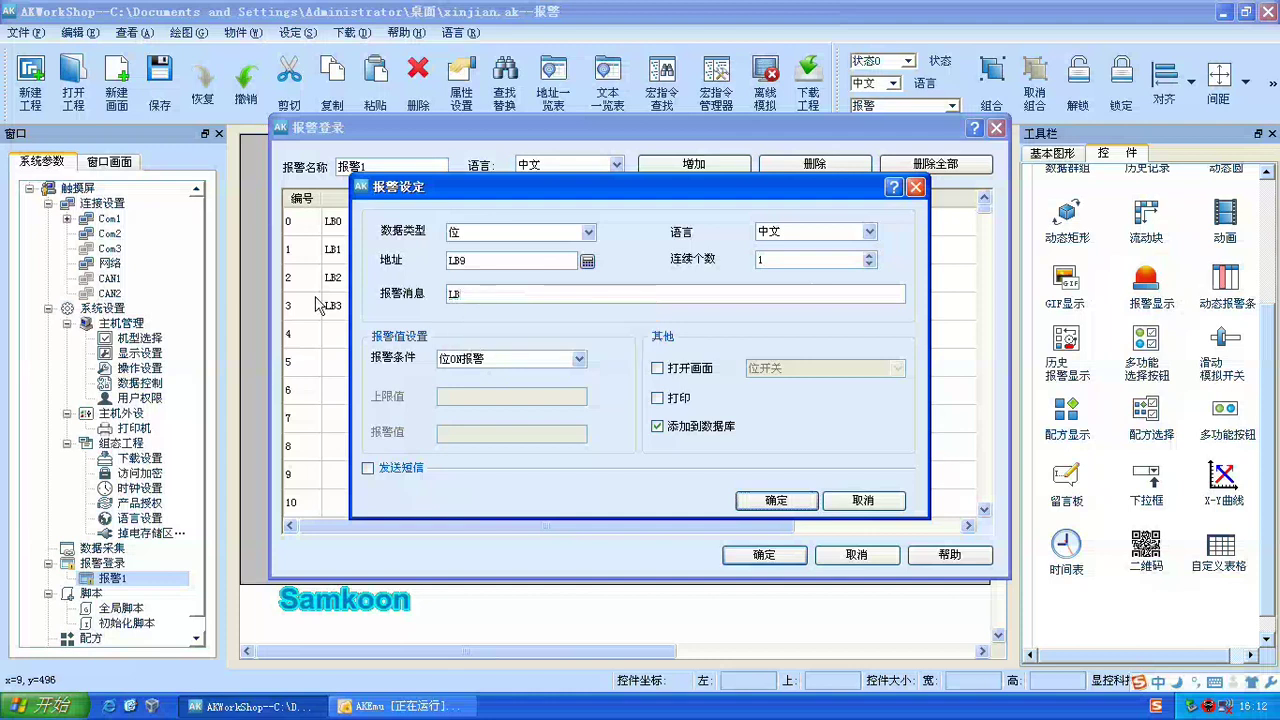
{"action": "type", "text": "9报警"}
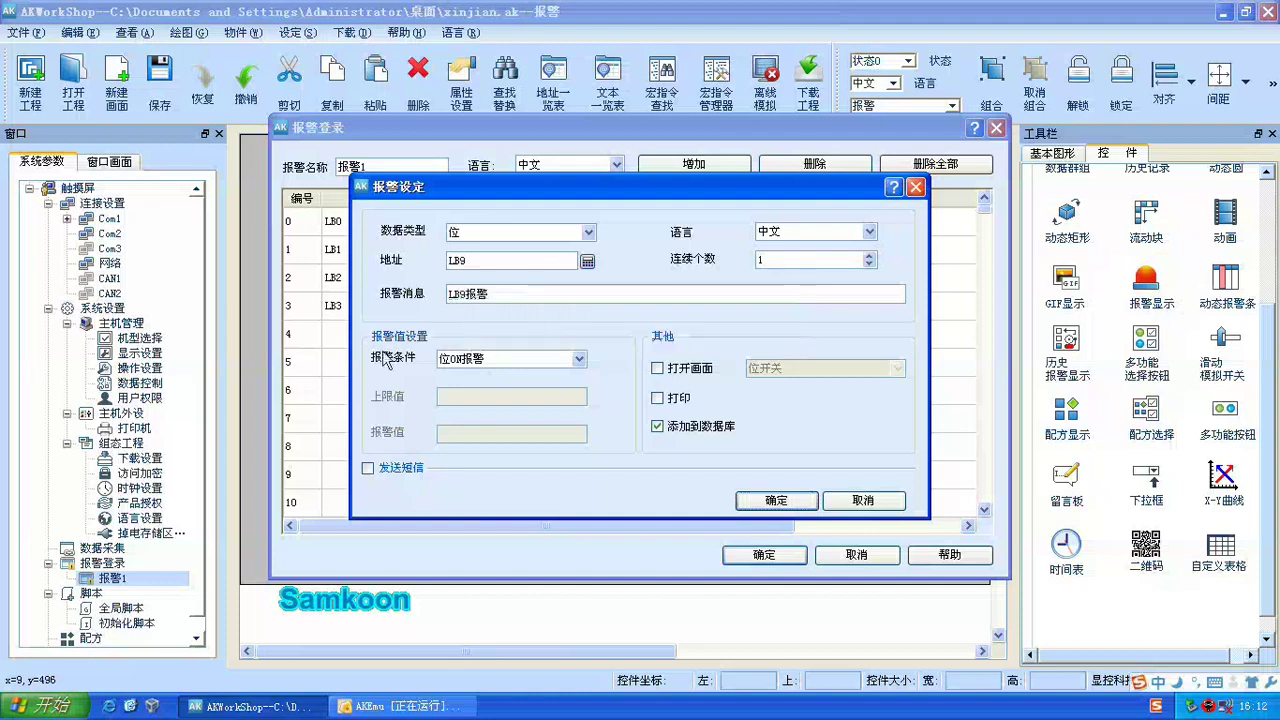
{"action": "left_click", "coordinate": [775, 501]}
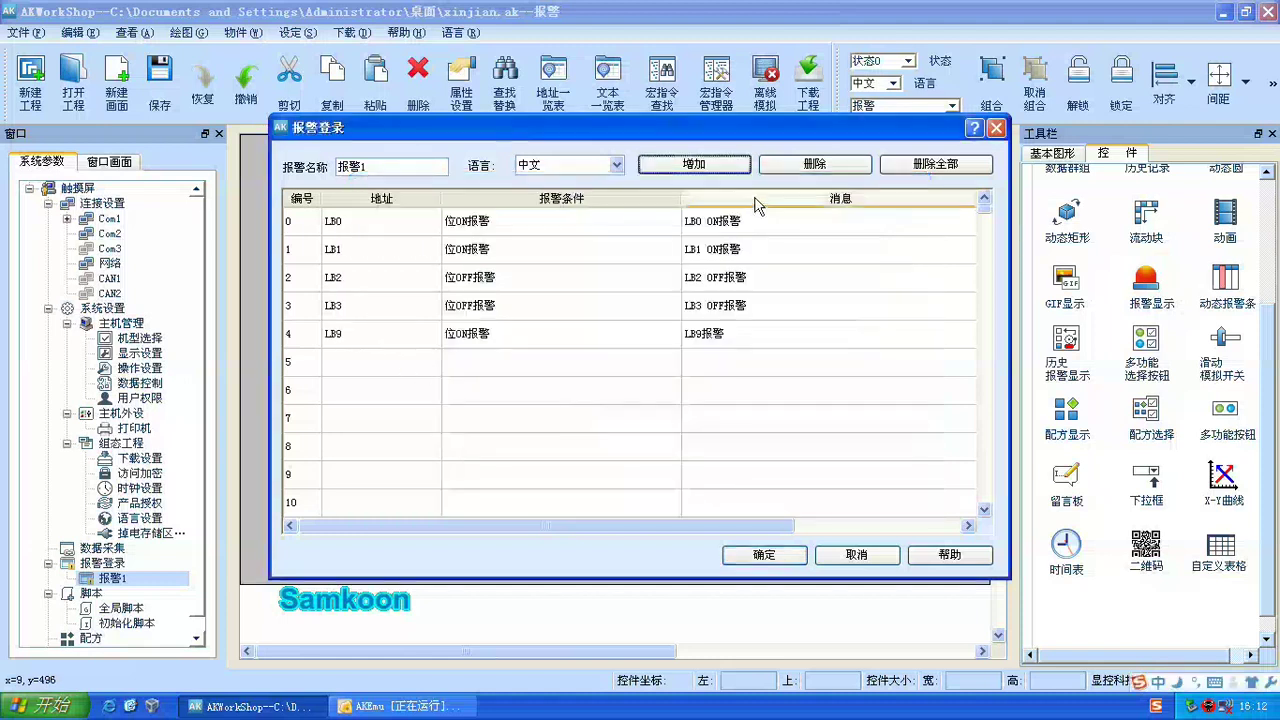
Step: Add another bit alarm to the group and set its address to LB19
{"action": "left_click", "coordinate": [700, 166]}
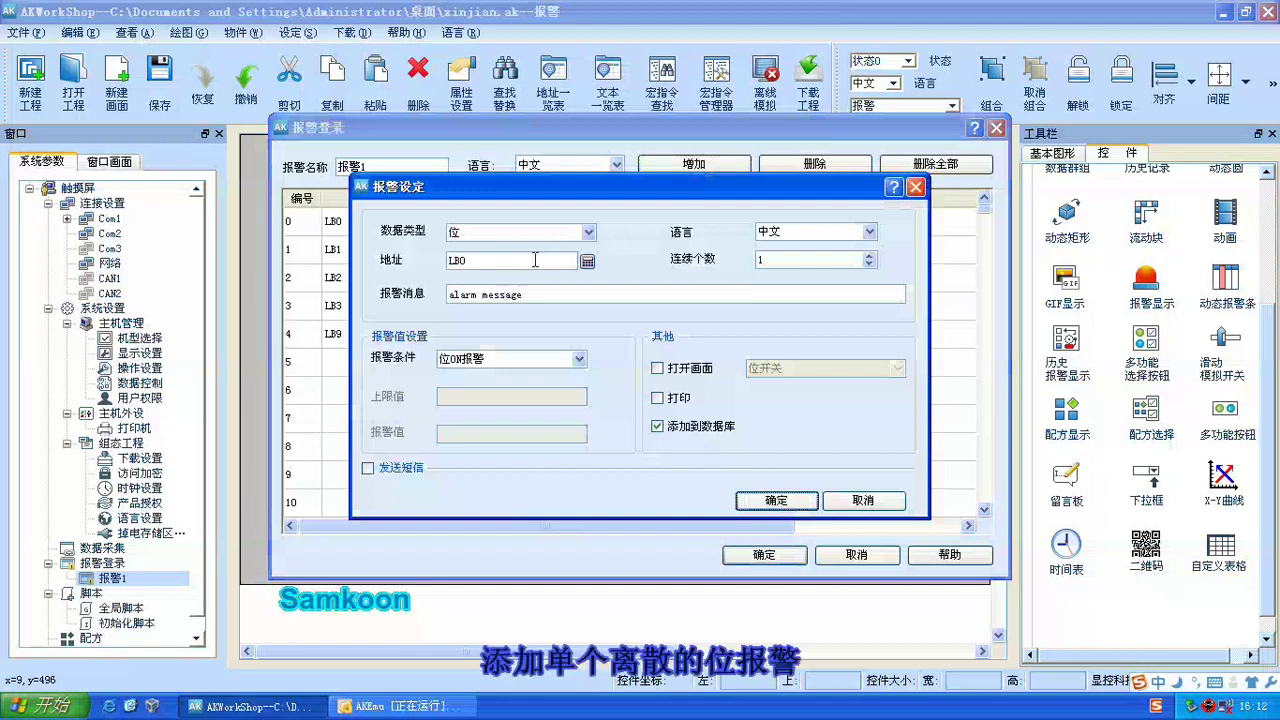
{"action": "left_click", "coordinate": [587, 260]}
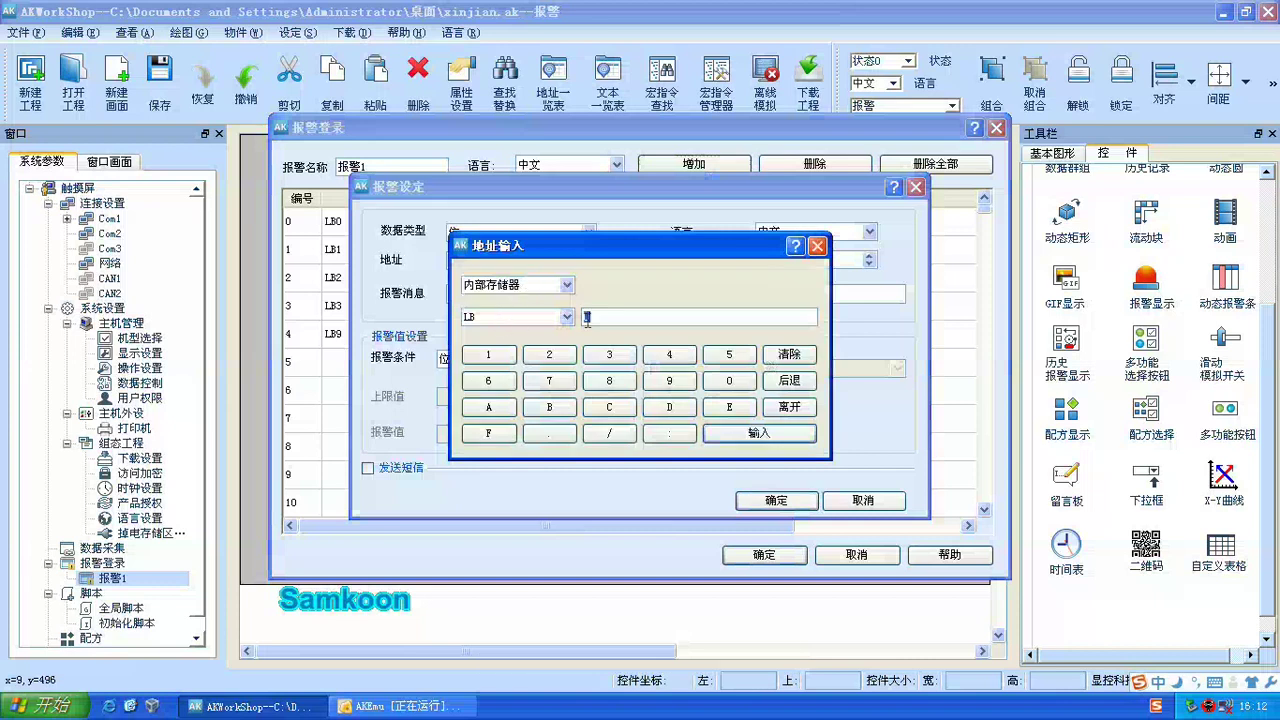
{"action": "type", "text": "19"}
{"action": "left_click", "coordinate": [730, 433]}
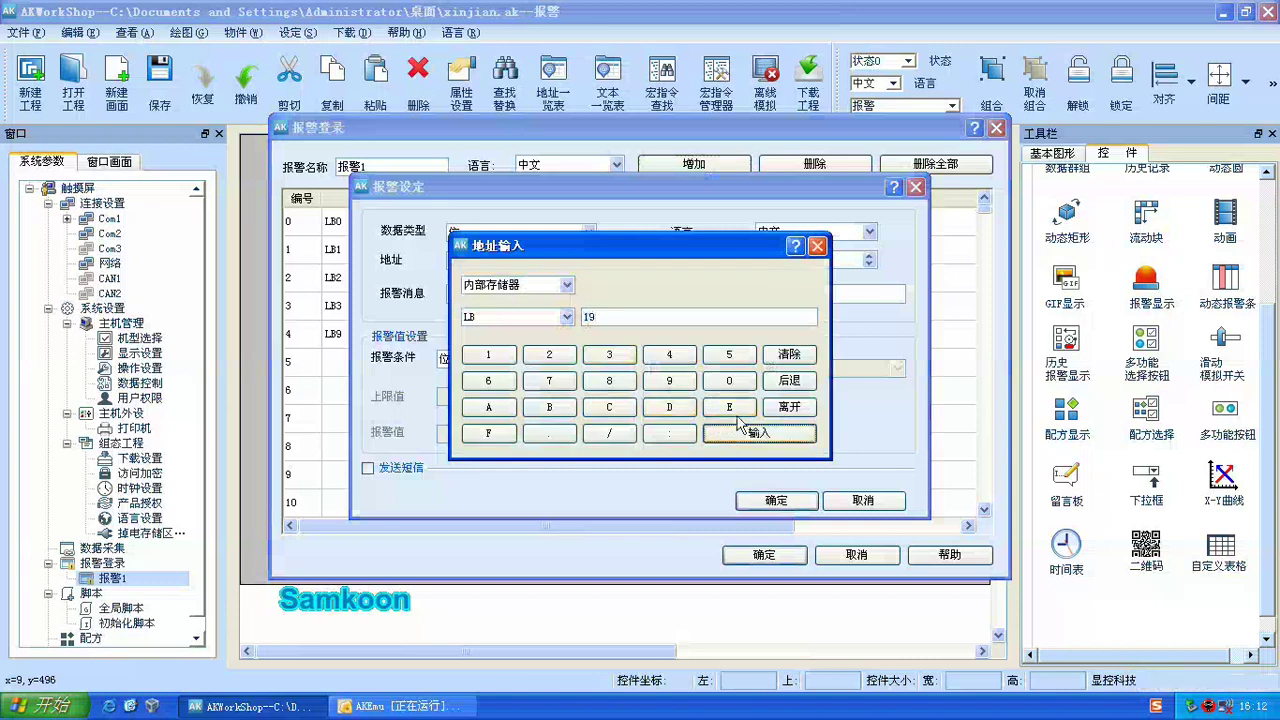
Step: Replace the LB19 alarm's default message with "LB19报警" and save the alarm
{"action": "left_click_drag", "start_coordinate": [522, 294], "coordinate": [355, 297]}
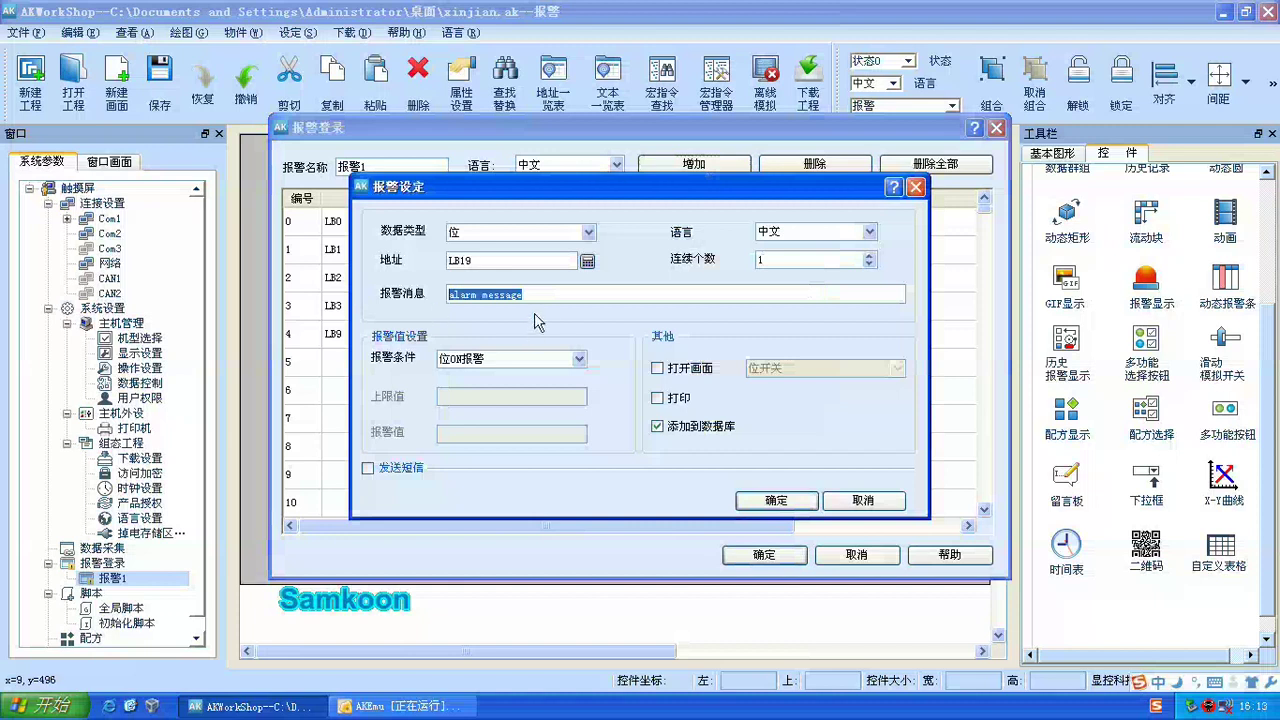
{"action": "type", "text": "L"}
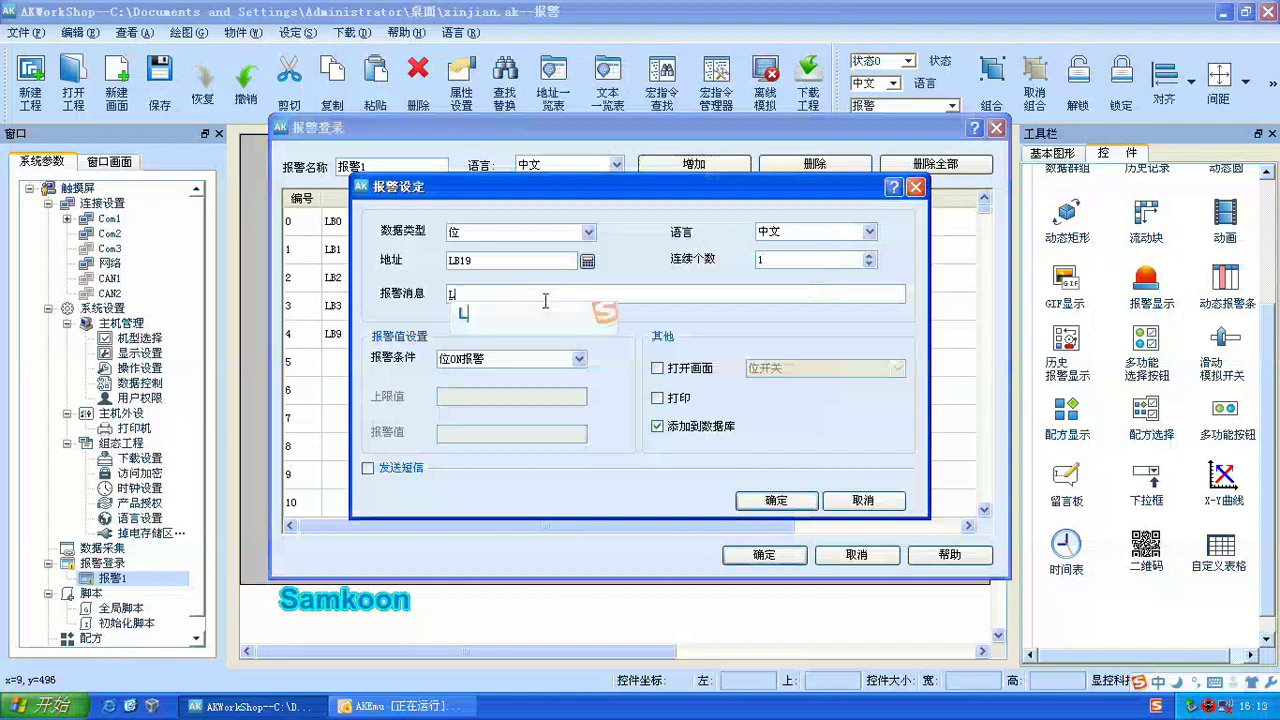
{"action": "type", "text": "B"}
{"action": "key", "text": "Return"}
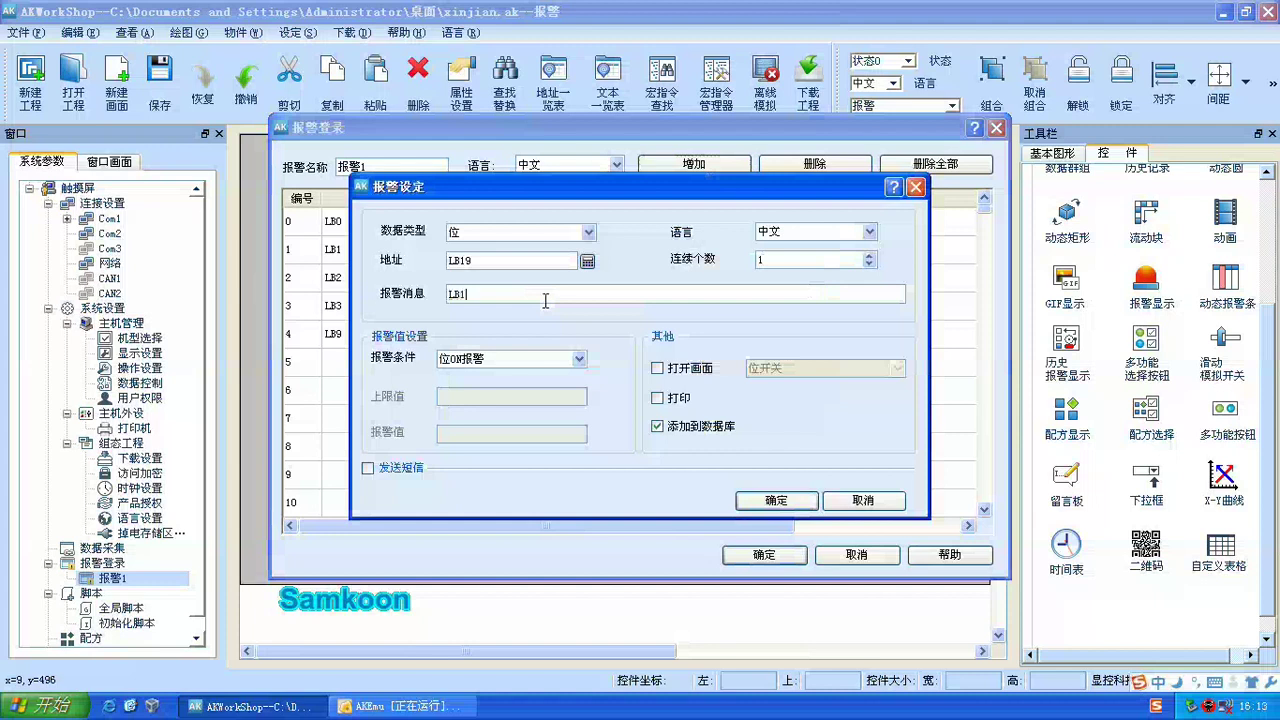
{"action": "type", "text": "19bao"}
{"action": "type", "text": "jing"}
{"action": "key", "text": "space"}
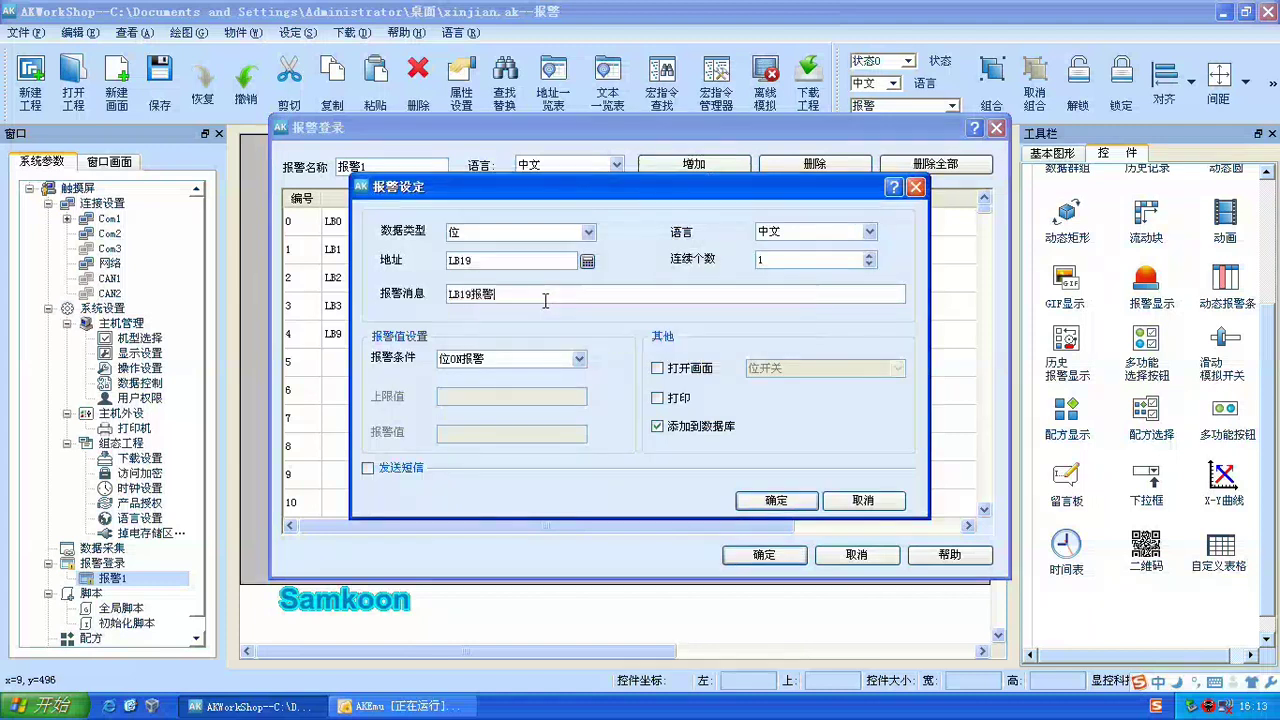
{"action": "left_click", "coordinate": [777, 501]}
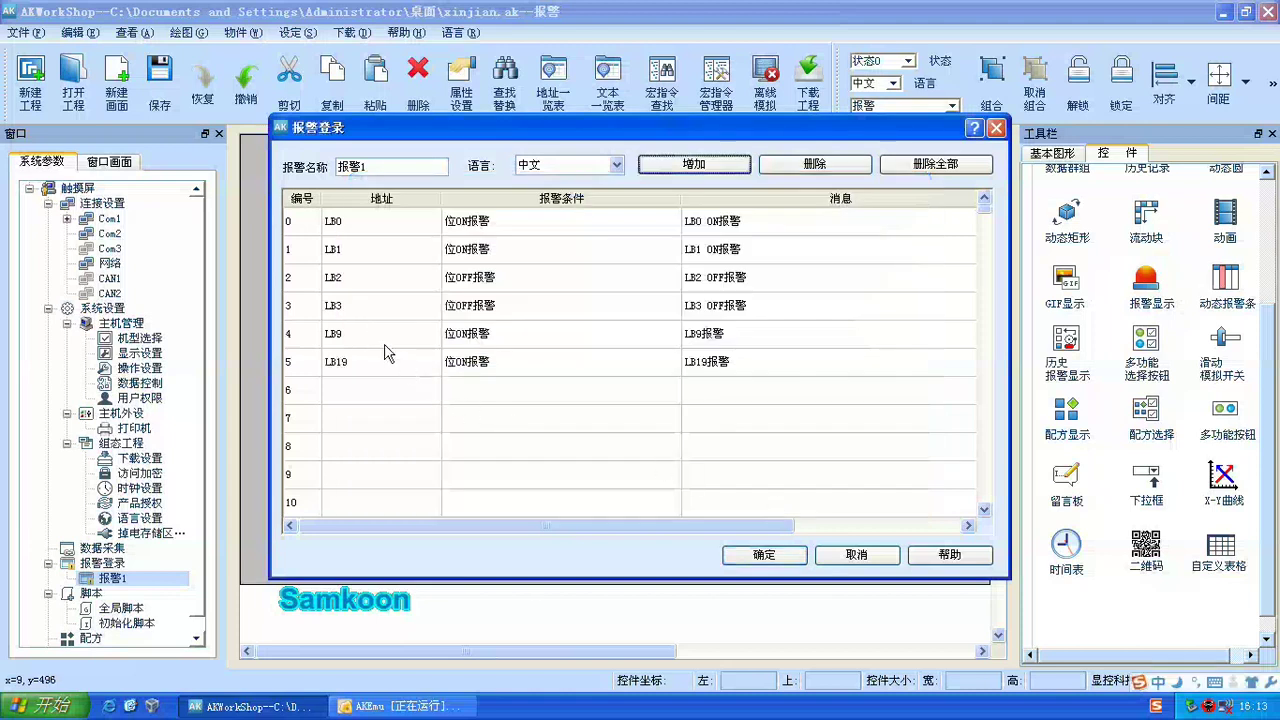
Step: Add a word alarm with data type 16位正整数 at internal memory address LW0
{"action": "left_click", "coordinate": [693, 165]}
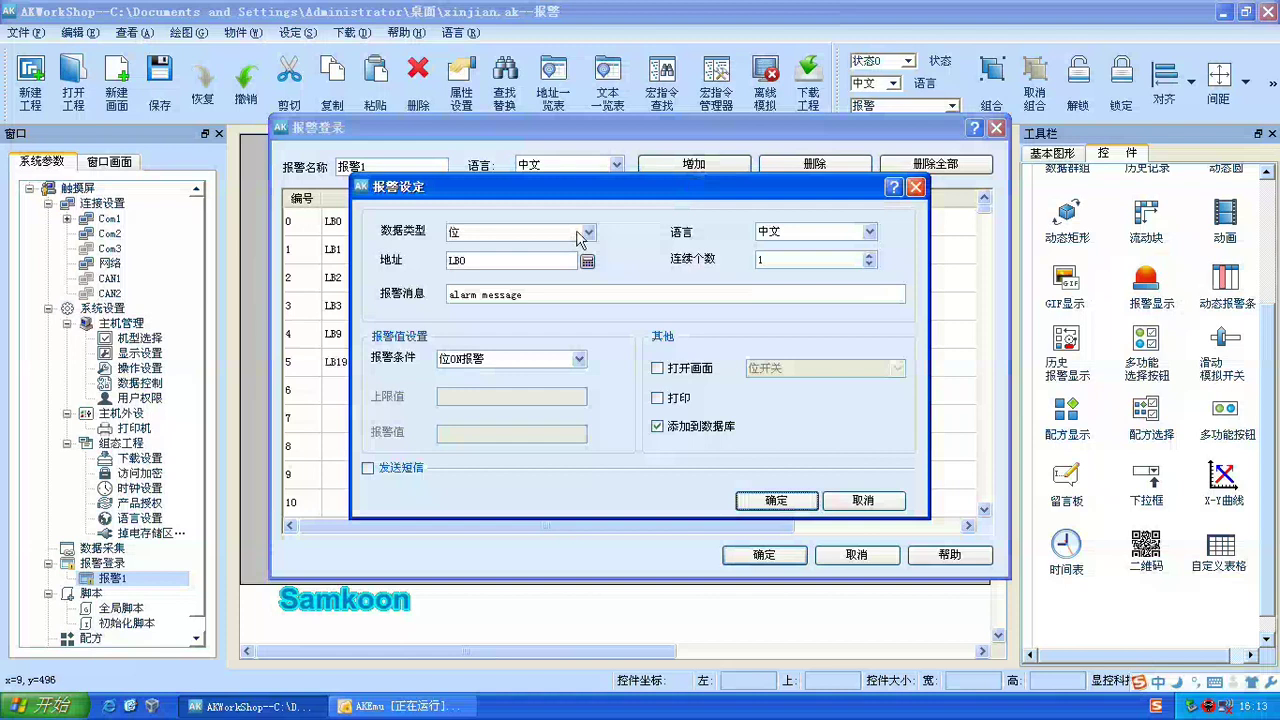
{"action": "left_click", "coordinate": [576, 230]}
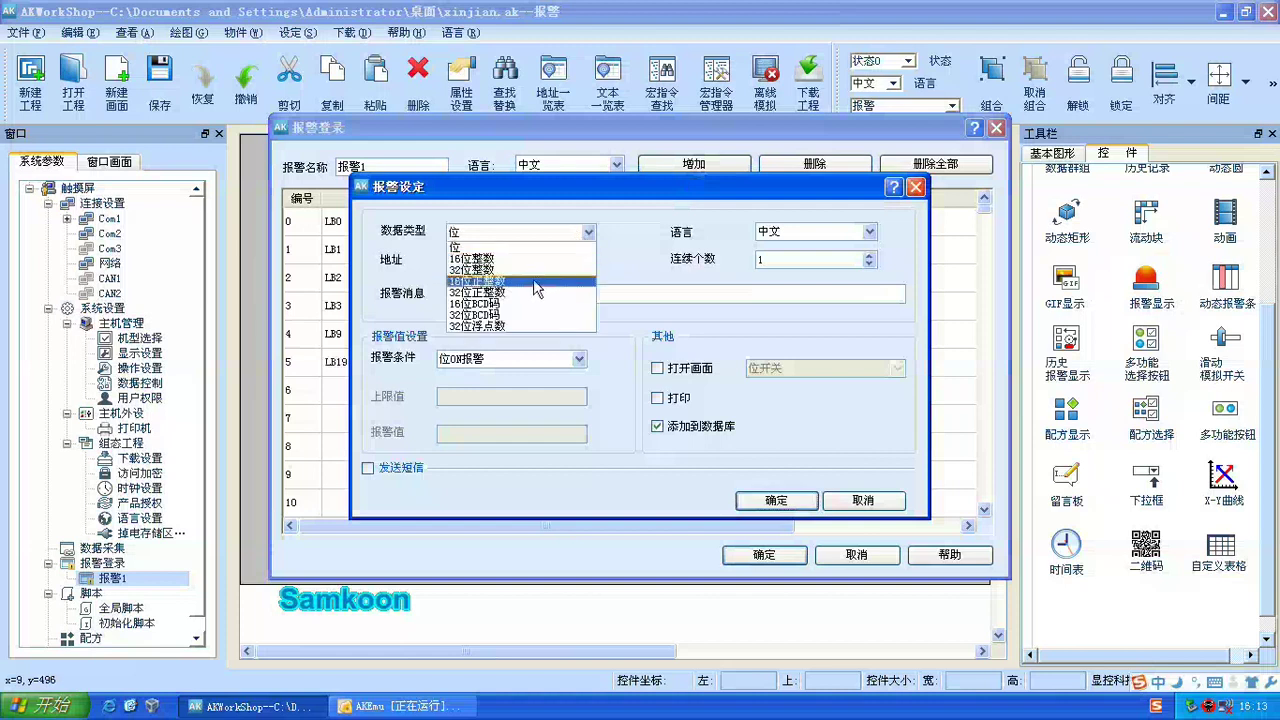
{"action": "left_click", "coordinate": [490, 281]}
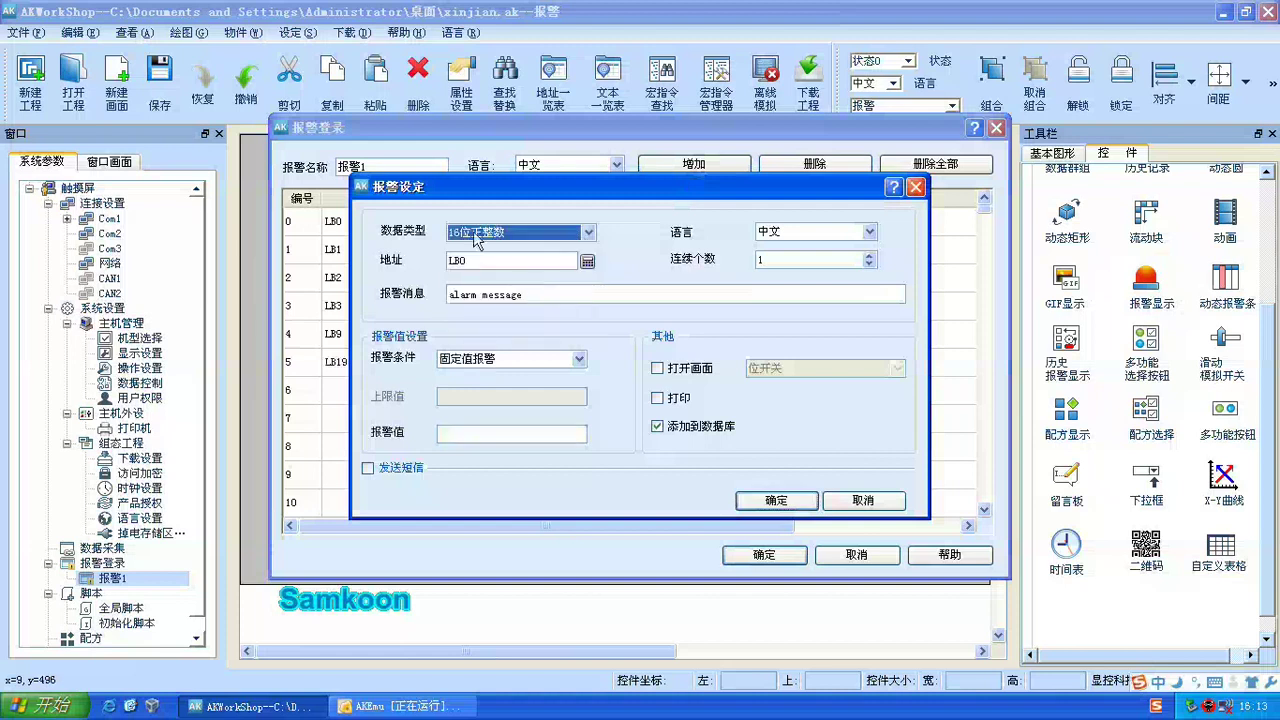
{"action": "left_click", "coordinate": [587, 262]}
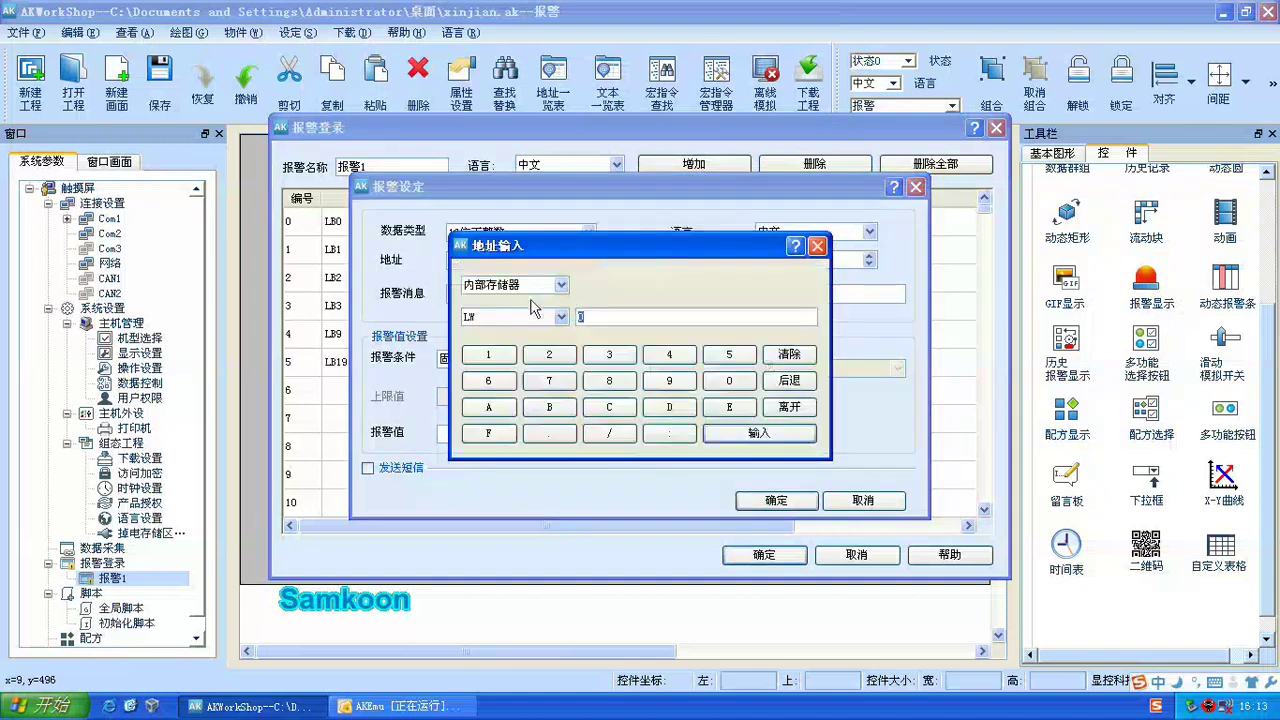
{"action": "left_click", "coordinate": [726, 434]}
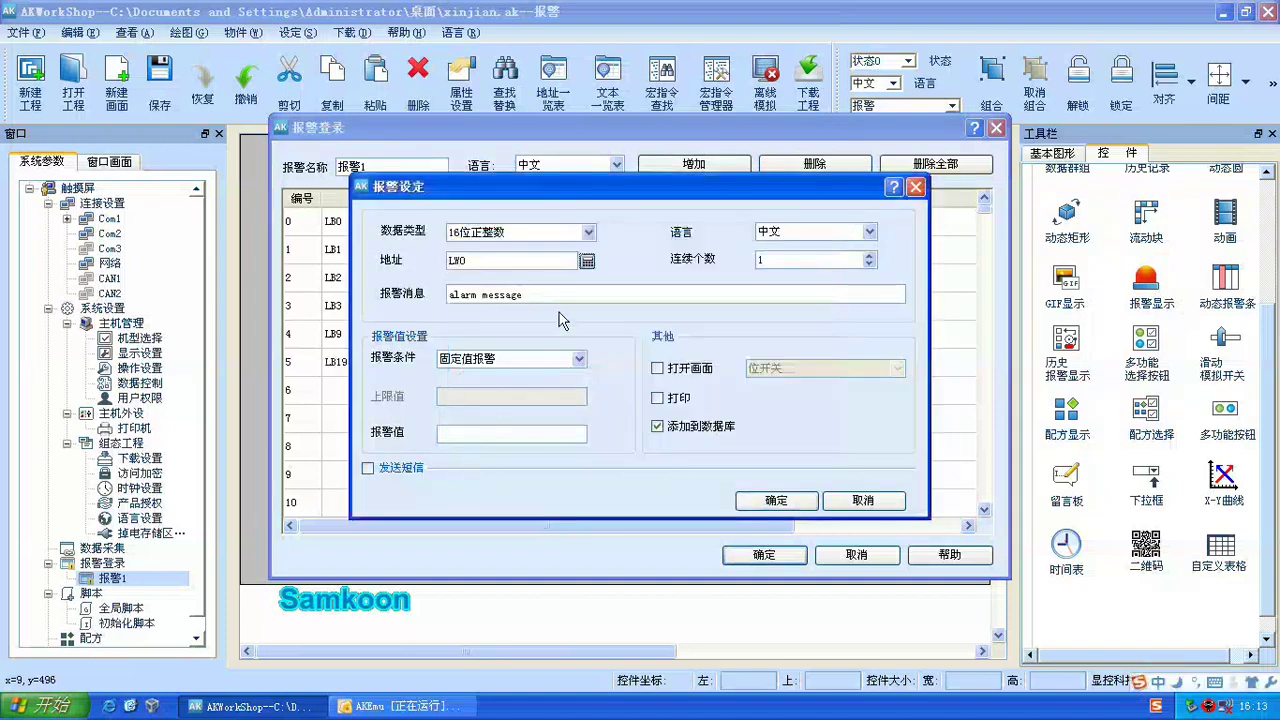
Step: Replace the LW0 alarm's default message with "LW0=1报警" and copy the whole message text
{"action": "left_click_drag", "start_coordinate": [558, 301], "coordinate": [380, 290]}
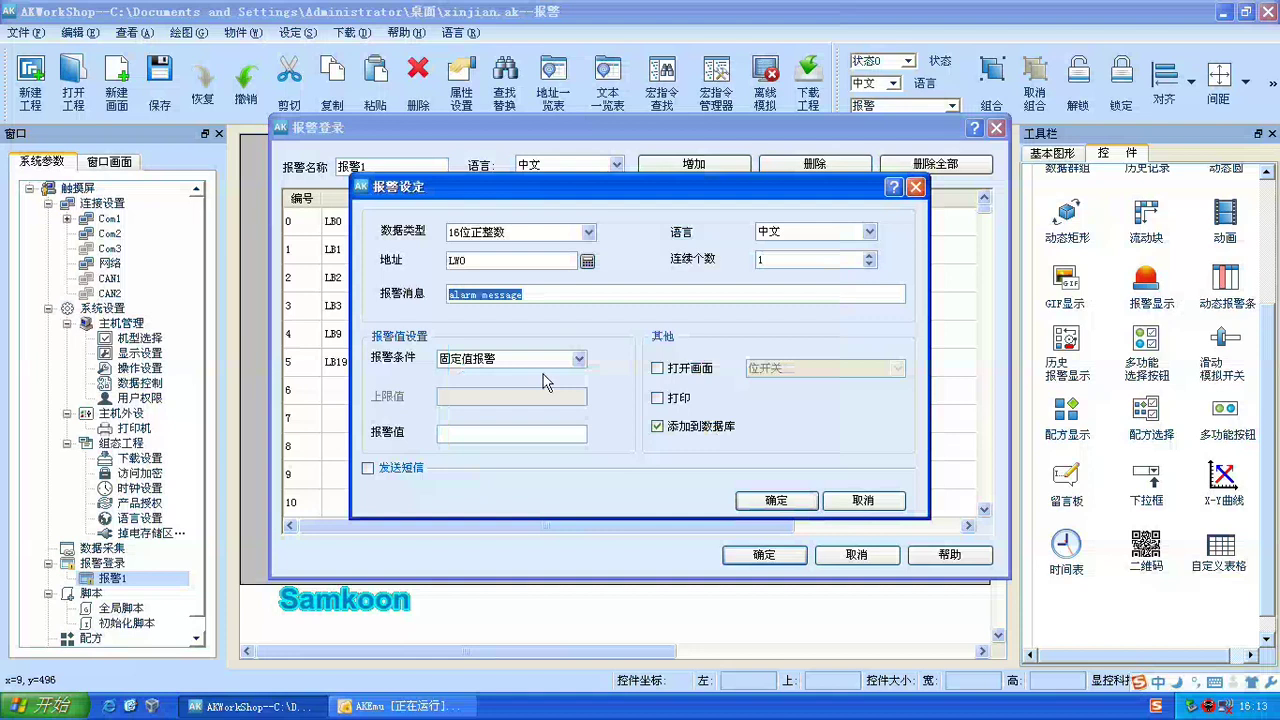
{"action": "type", "text": "l"}
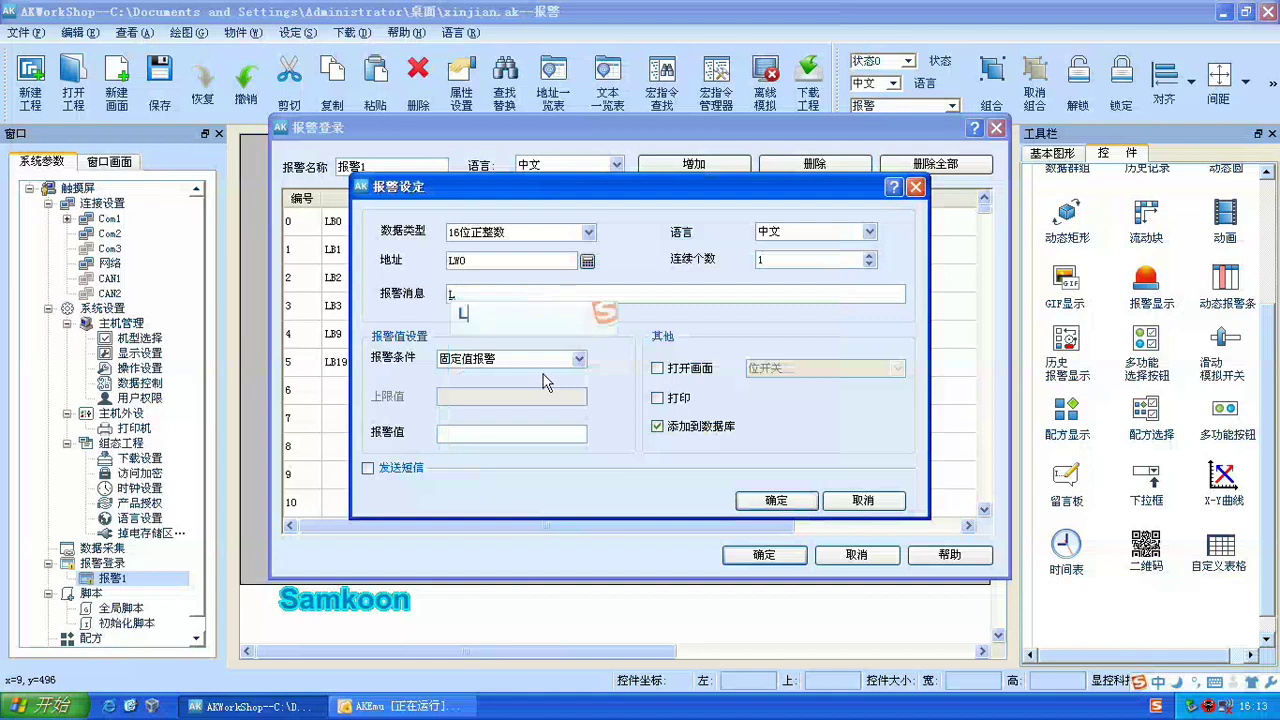
{"action": "type", "text": "W"}
{"action": "key", "text": "Return"}
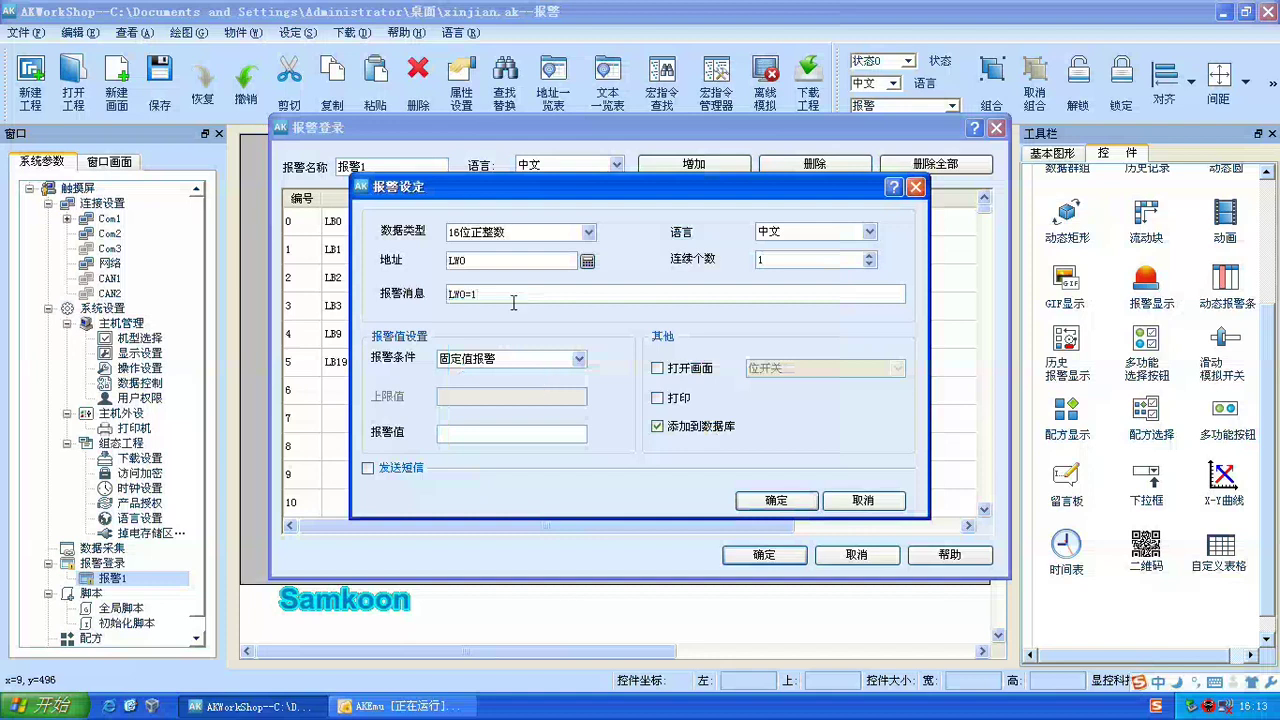
{"action": "type", "text": "aojing"}
{"action": "key", "text": "space"}
{"action": "left_click_drag", "start_coordinate": [513, 303], "coordinate": [371, 311]}
{"action": "key", "text": "ctrl+c"}
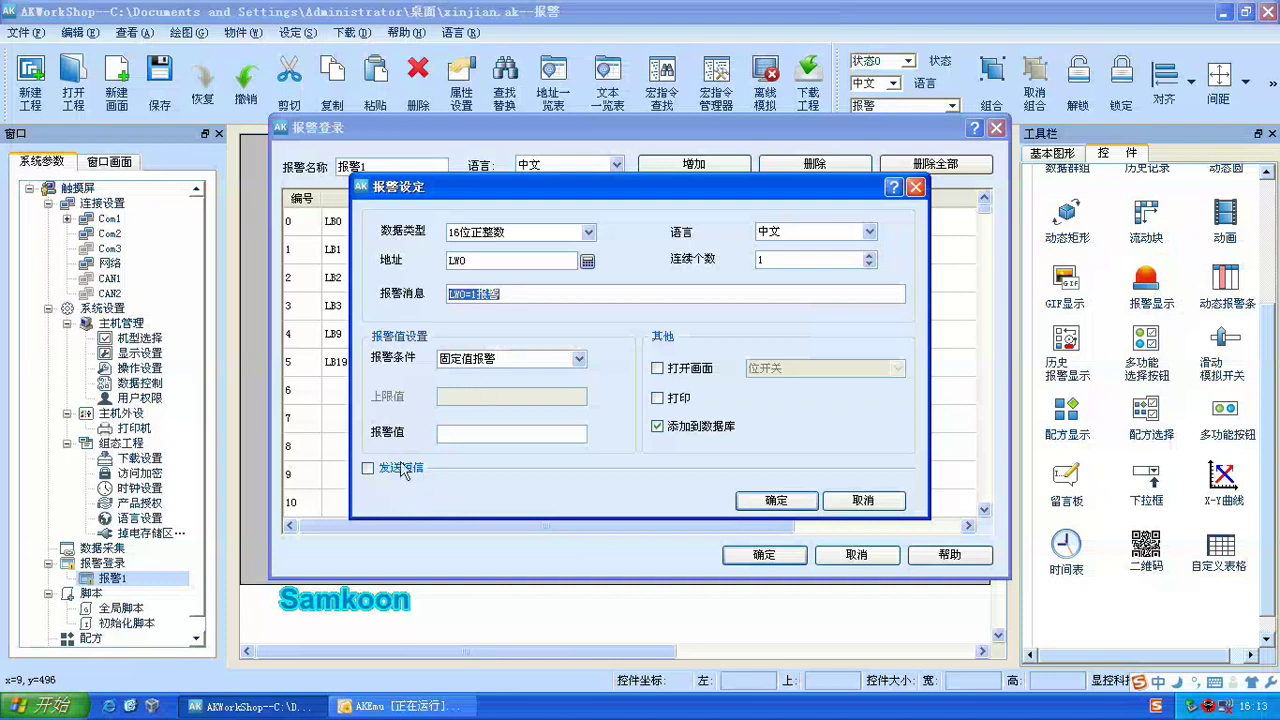
Step: Set the LW0 alarm's fixed alarm value to 1 and save the alarm
{"action": "left_click", "coordinate": [465, 433]}
{"action": "type", "text": "1"}
{"action": "left_click", "coordinate": [776, 500]}
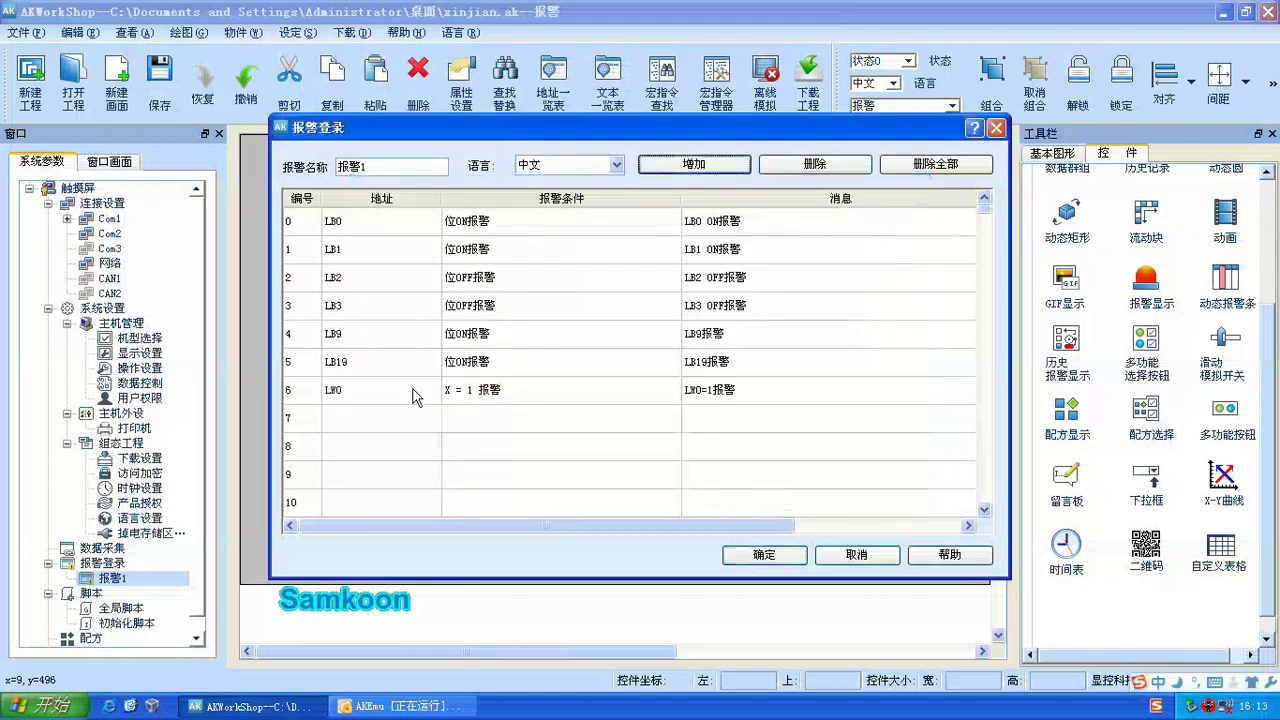
{"action": "left_click", "coordinate": [416, 396]}
Step: Add a second word alarm with data type 16位正整数, also at address LW0
{"action": "left_click", "coordinate": [690, 164]}
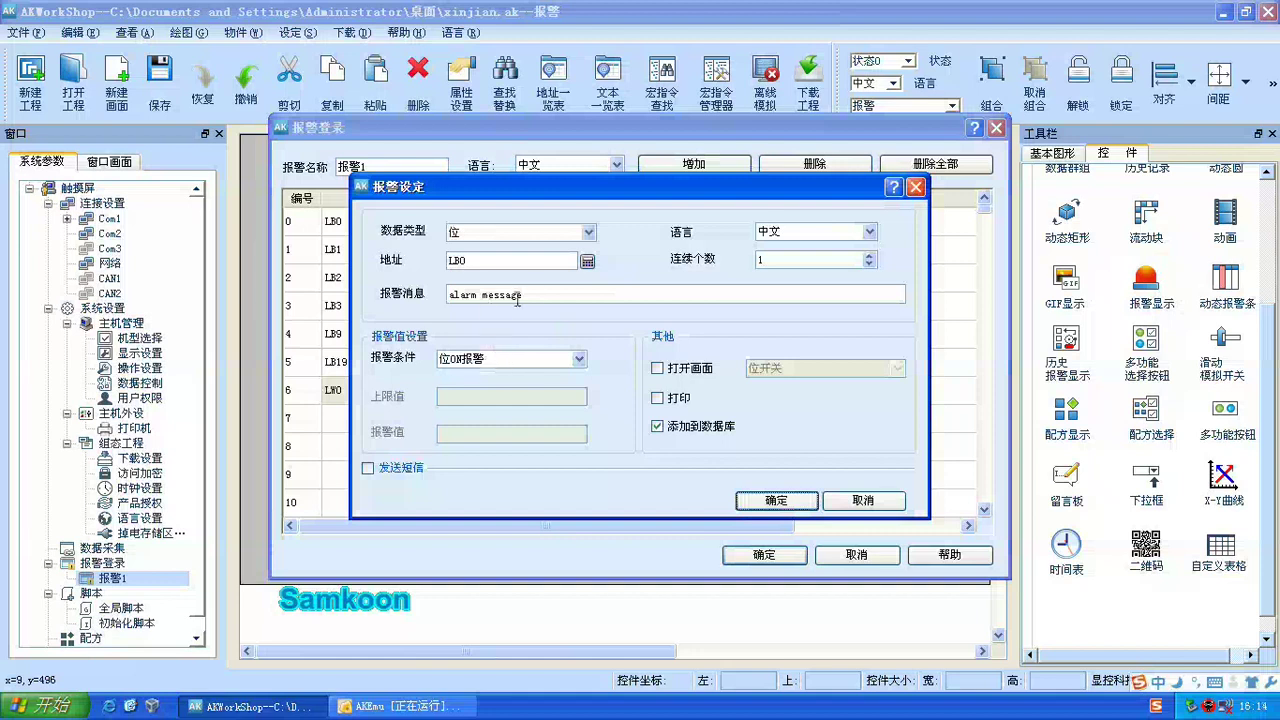
{"action": "left_click", "coordinate": [562, 233]}
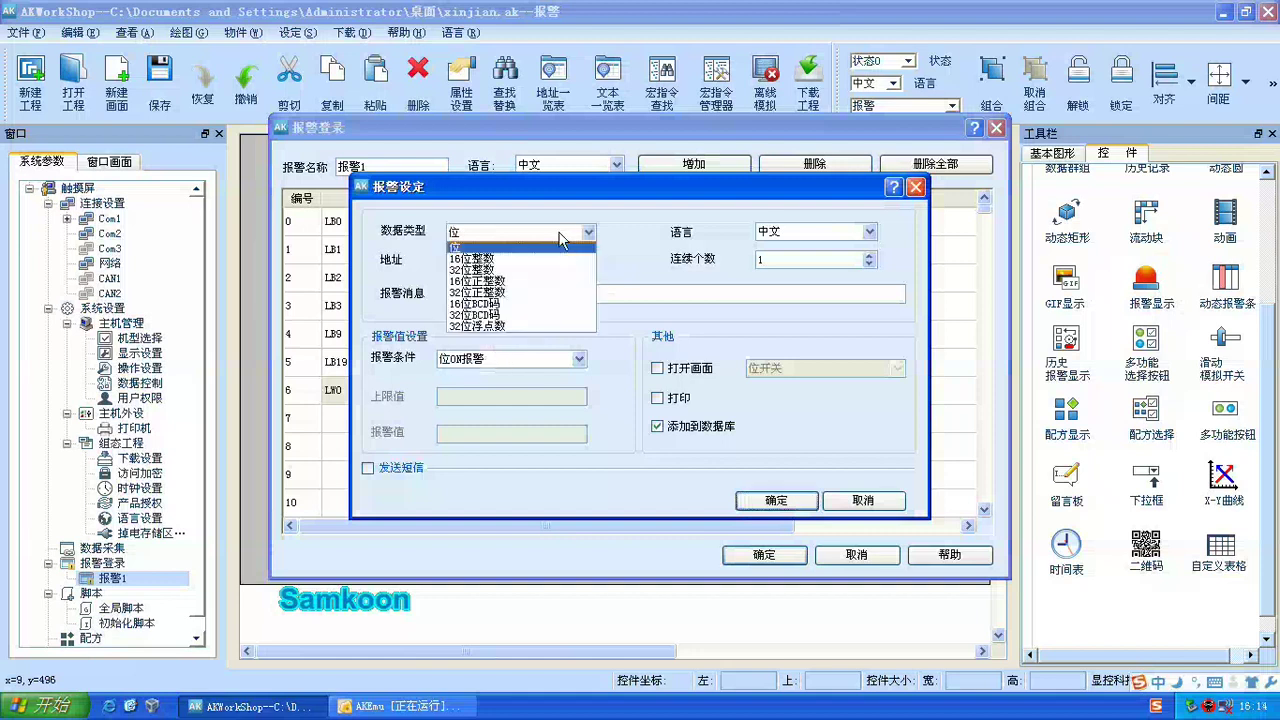
{"action": "left_click", "coordinate": [510, 285]}
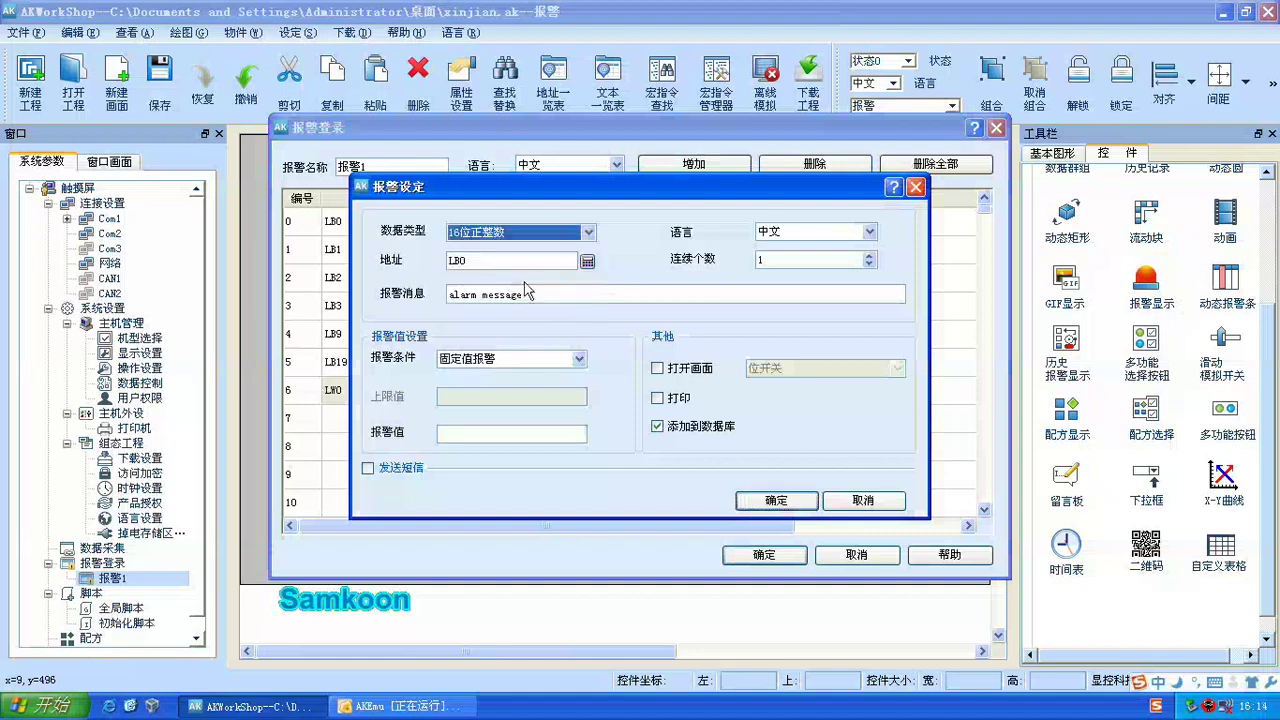
{"action": "left_click", "coordinate": [587, 260]}
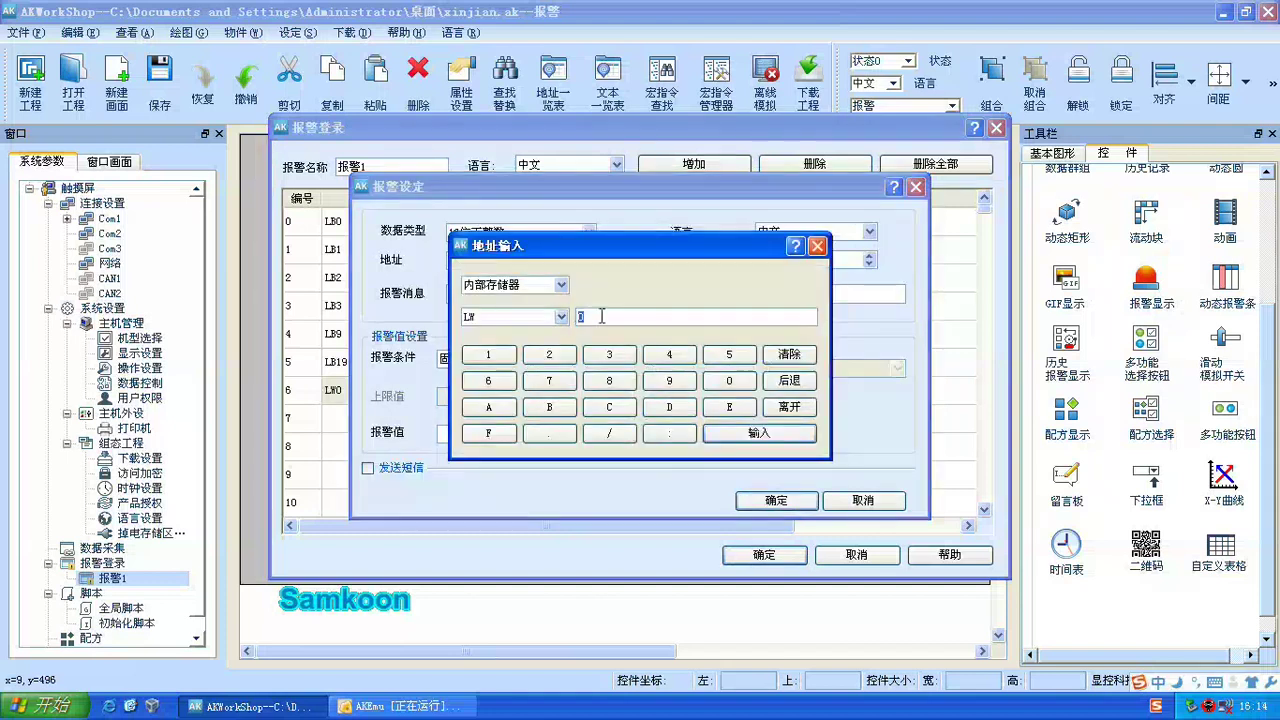
{"action": "left_click", "coordinate": [745, 435]}
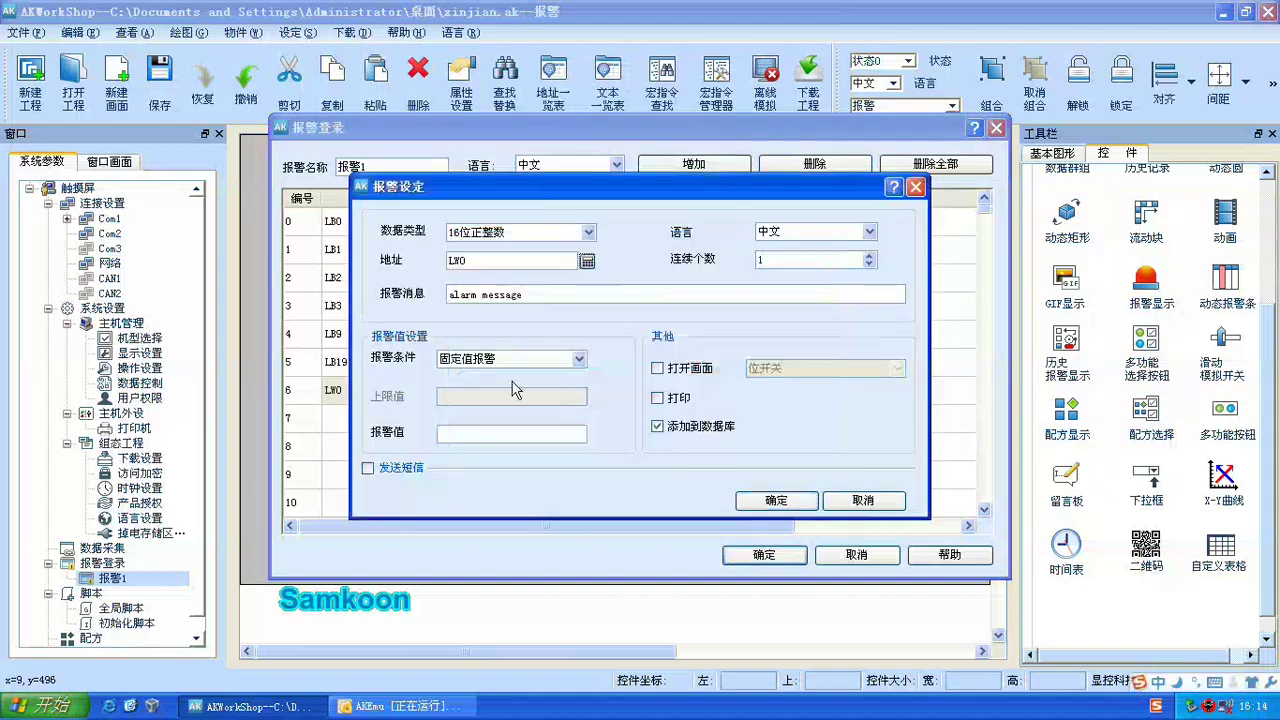
Step: Set the second LW0 alarm's value to 2, paste the copied message edited to "LW0=2报警", and save the alarm
{"action": "left_click", "coordinate": [479, 436]}
{"action": "type", "text": "2"}
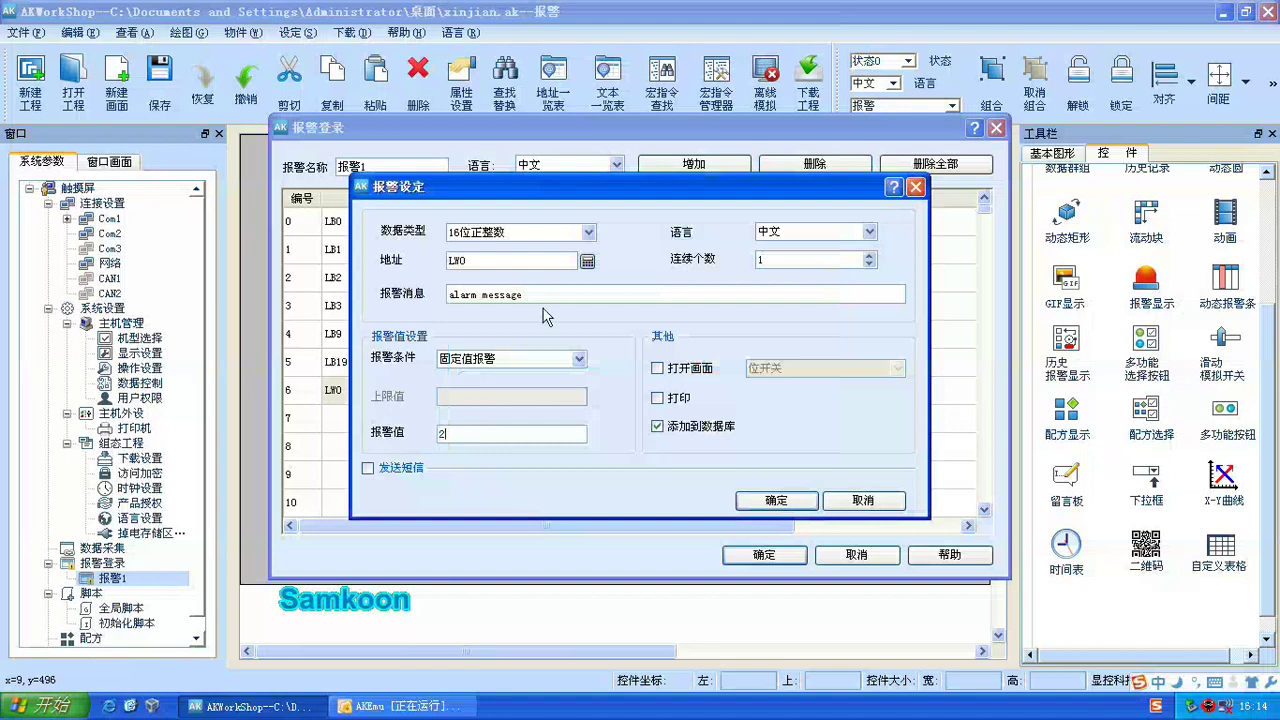
{"action": "left_click_drag", "start_coordinate": [524, 298], "coordinate": [294, 308]}
{"action": "type", "text": "LW0=1报警"}
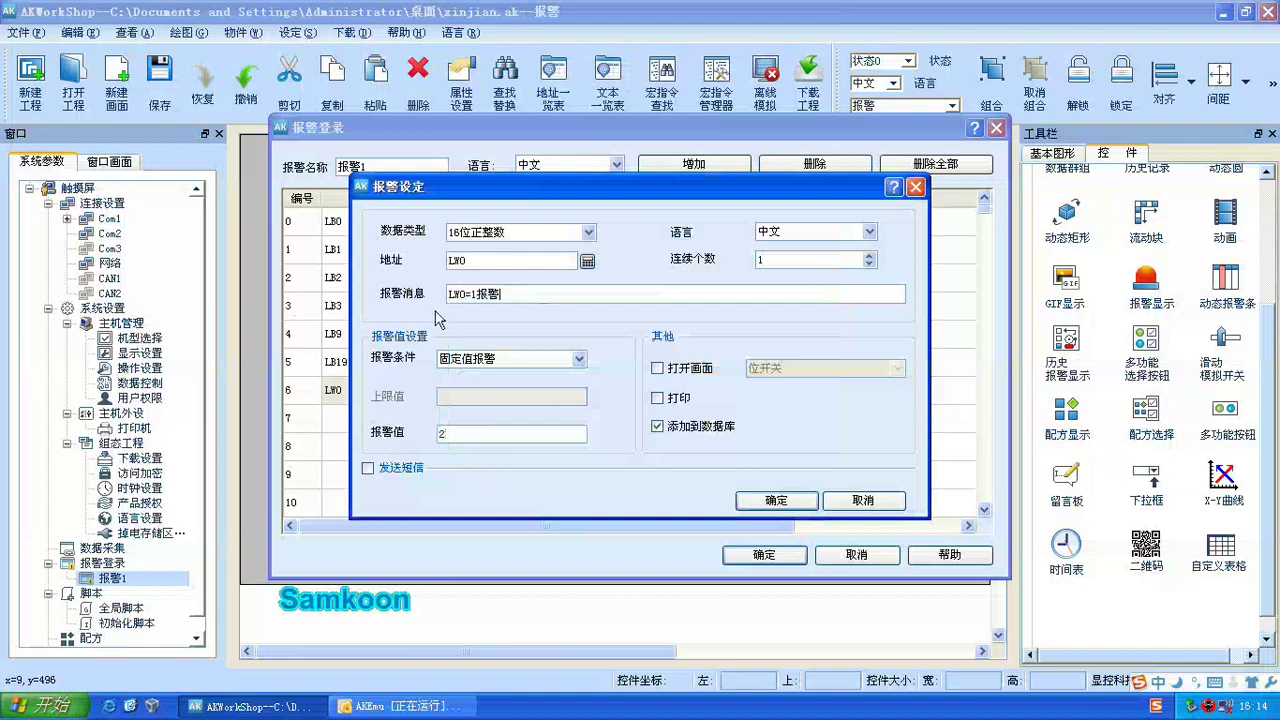
{"action": "key", "text": "BackSpace"}
{"action": "key", "text": "BackSpace"}
{"action": "key", "text": "BackSpace"}
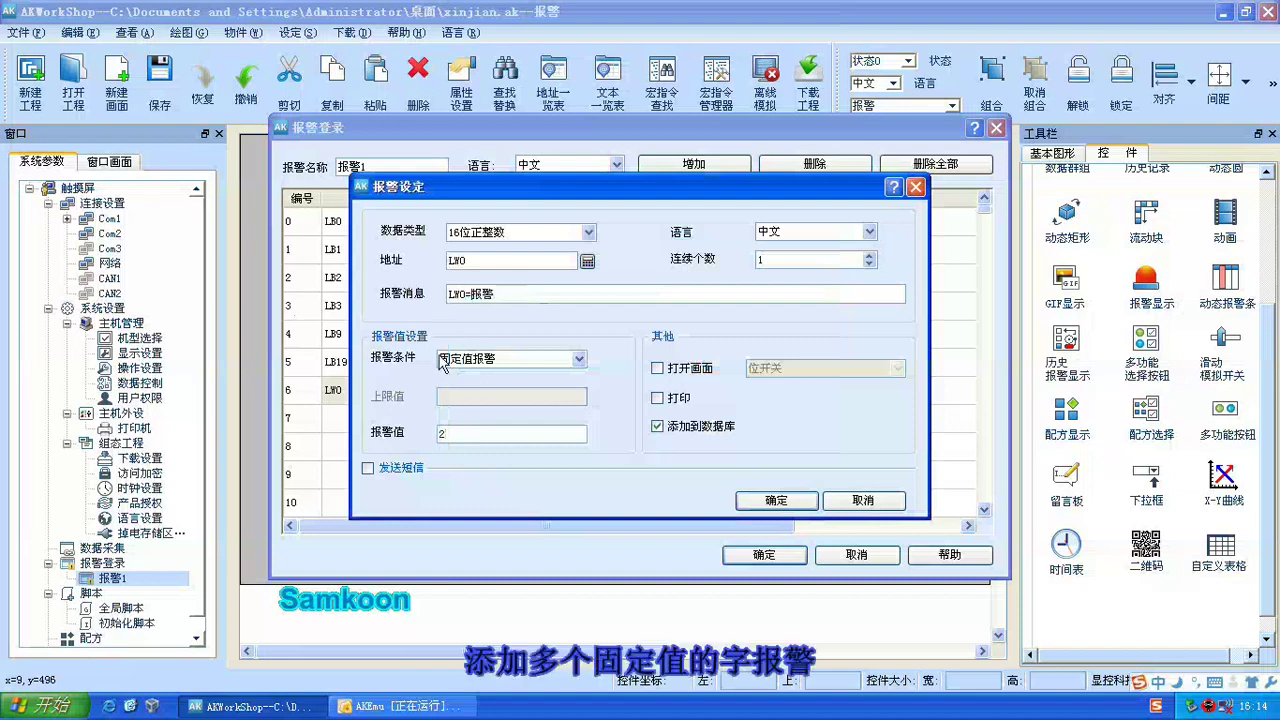
{"action": "type", "text": "2报警"}
{"action": "left_click", "coordinate": [779, 507]}
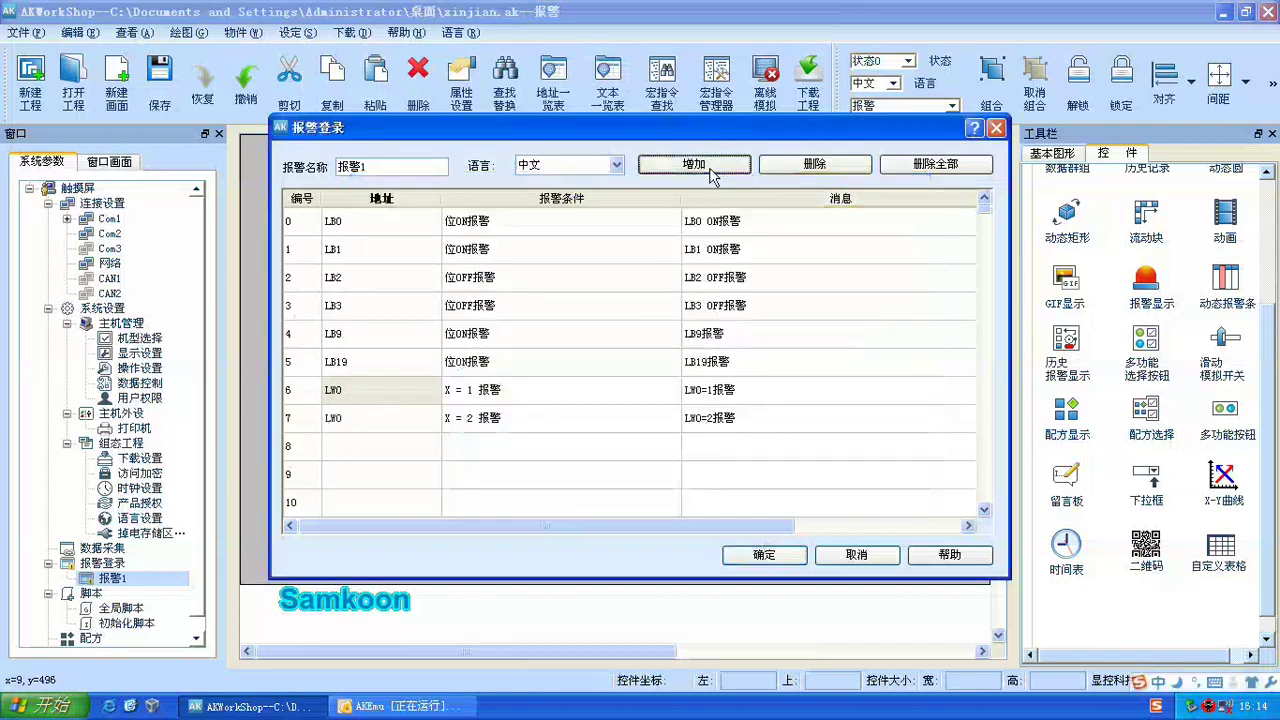
Step: Add a third word alarm with data type 16位正整数 at address LW0
{"action": "left_click", "coordinate": [713, 166]}
{"action": "left_click", "coordinate": [525, 234]}
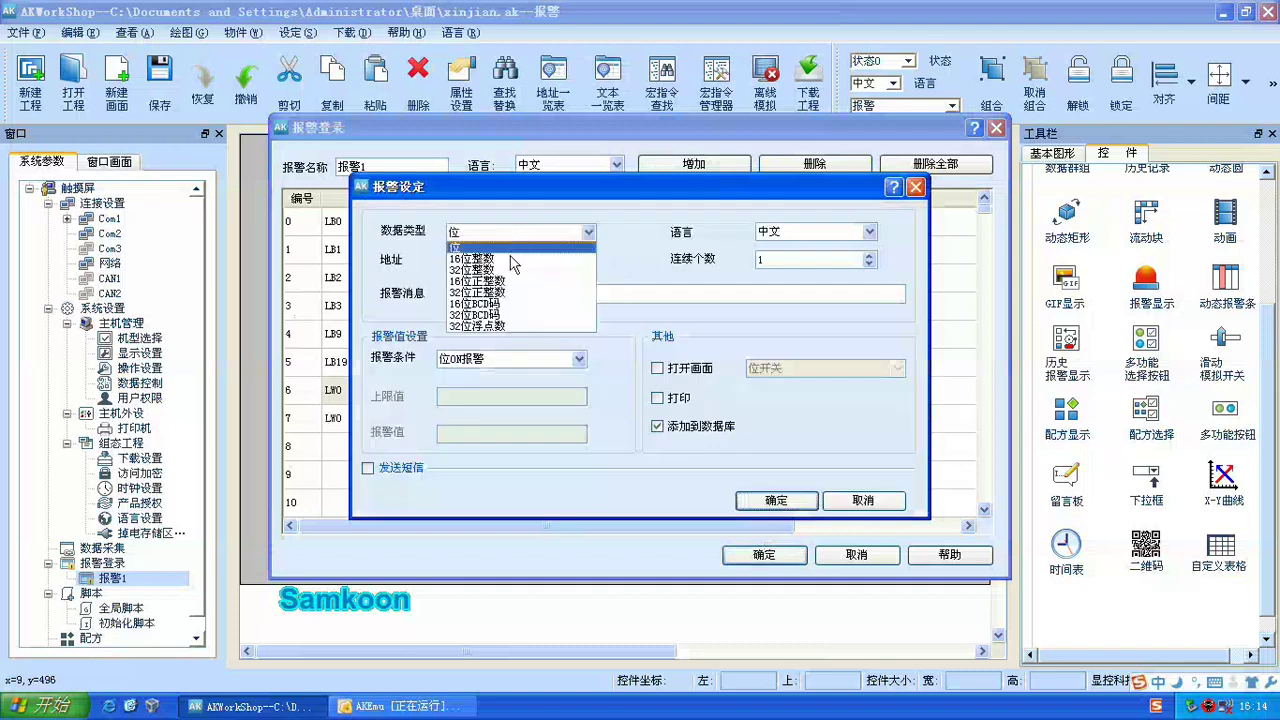
{"action": "left_click", "coordinate": [500, 254]}
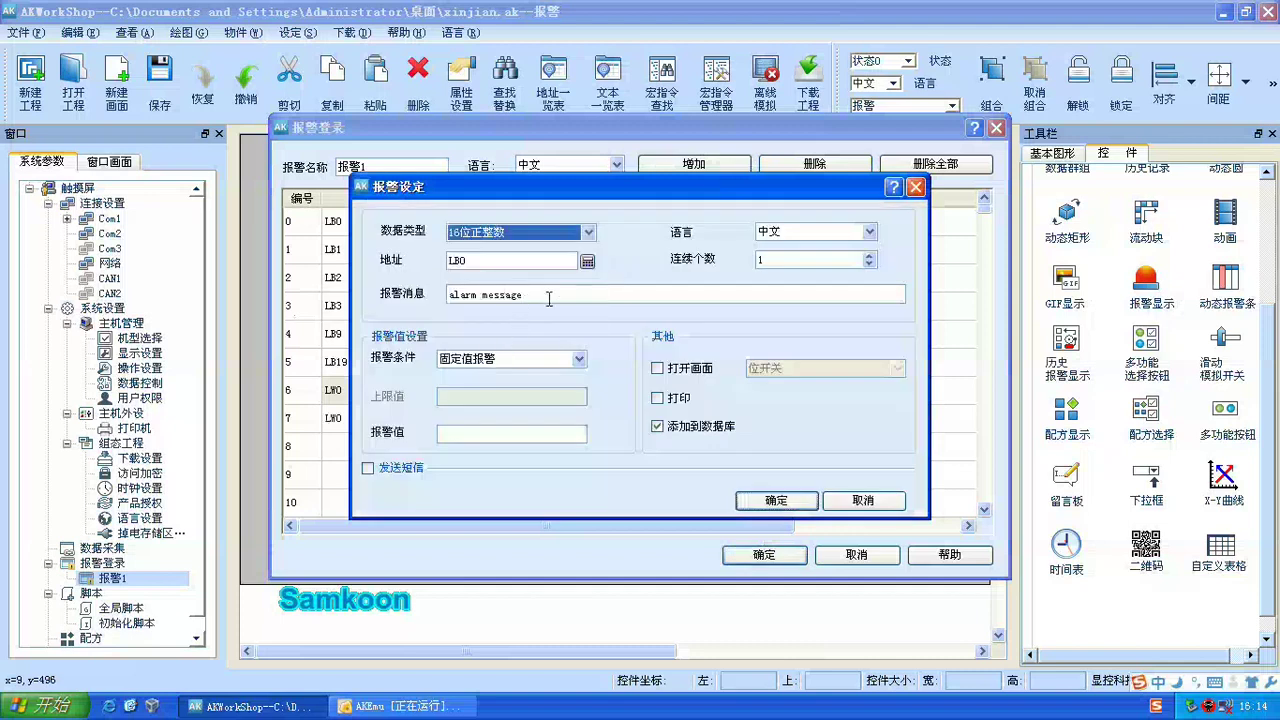
{"action": "left_click", "coordinate": [589, 261]}
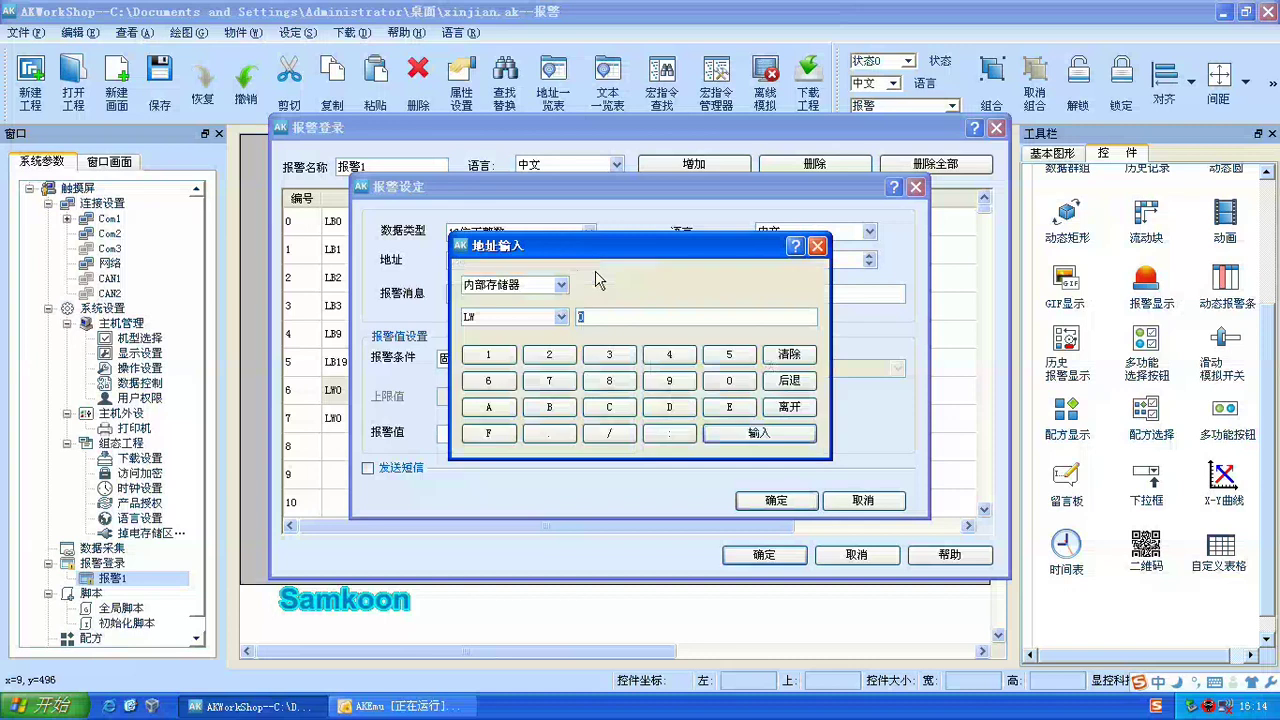
{"action": "key", "text": "Return"}
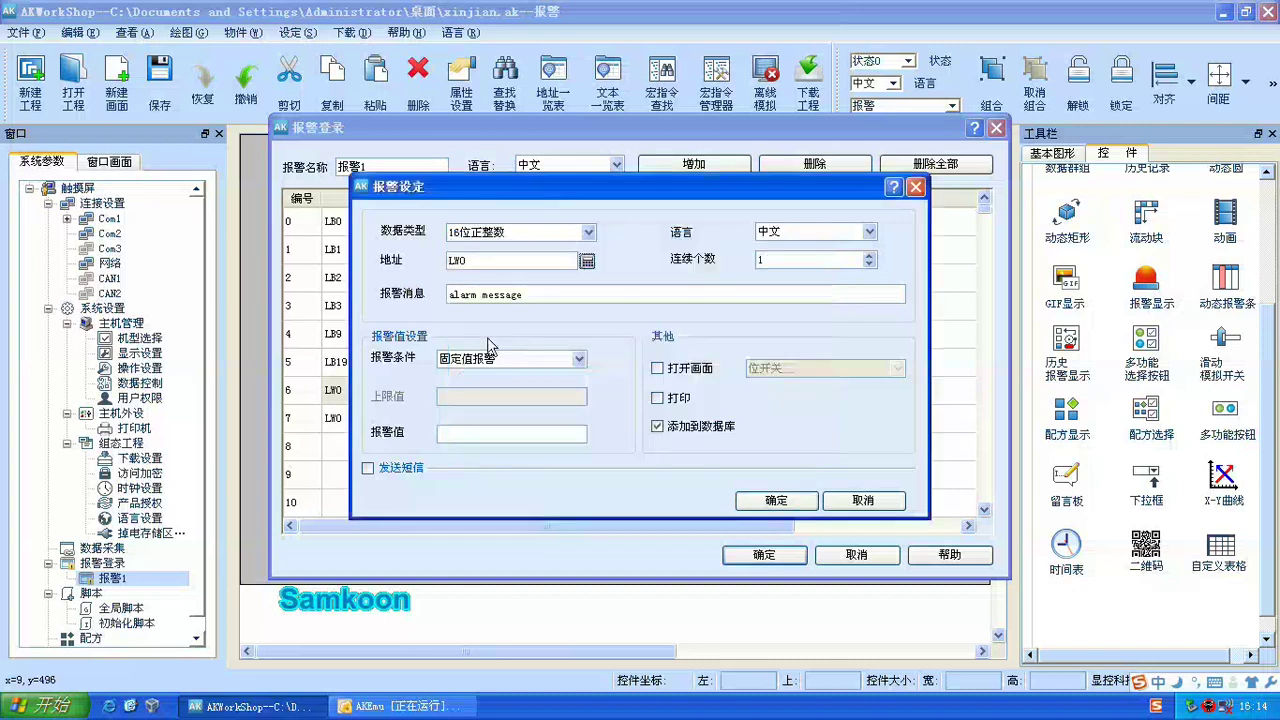
Step: Set the third LW0 alarm's value to 3, paste the copied message edited to "LW0=3报警", and save the alarm
{"action": "left_click", "coordinate": [491, 433]}
{"action": "left_click_drag", "start_coordinate": [537, 297], "coordinate": [310, 295]}
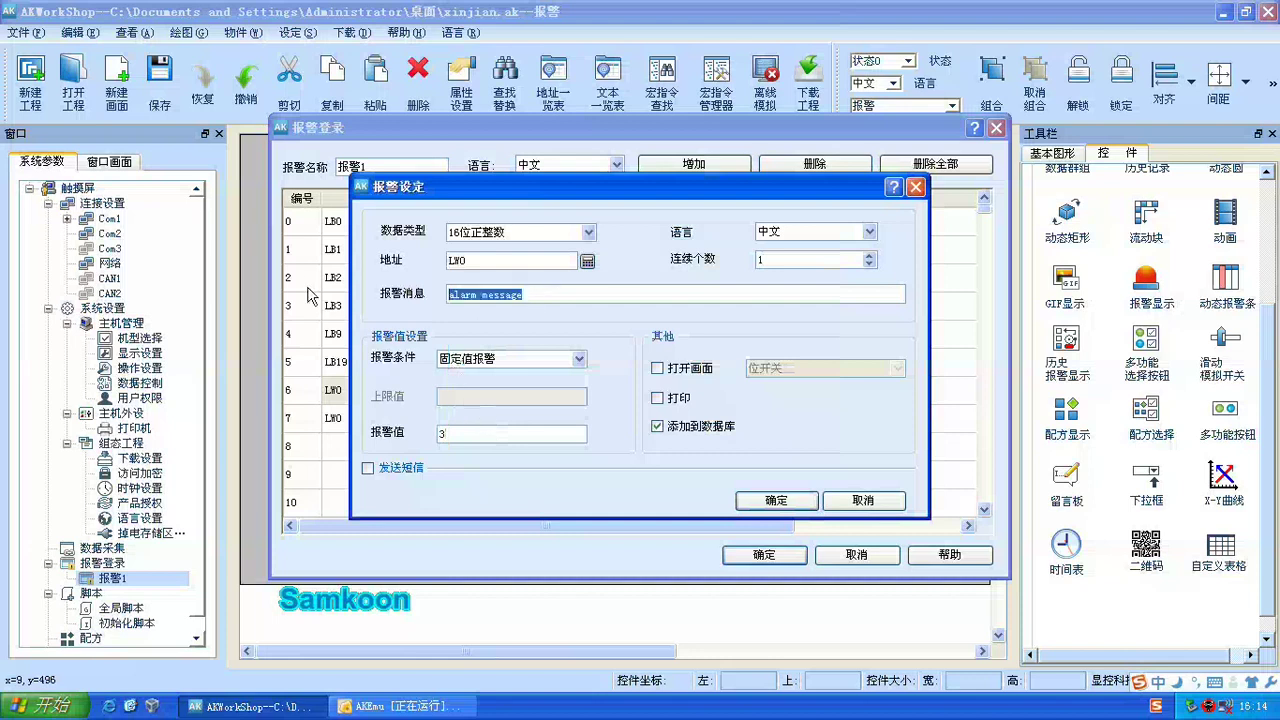
{"action": "key", "text": "ctrl+v"}
{"action": "left_click", "coordinate": [477, 297]}
{"action": "key", "text": "BackSpace"}
{"action": "type", "text": "3"}
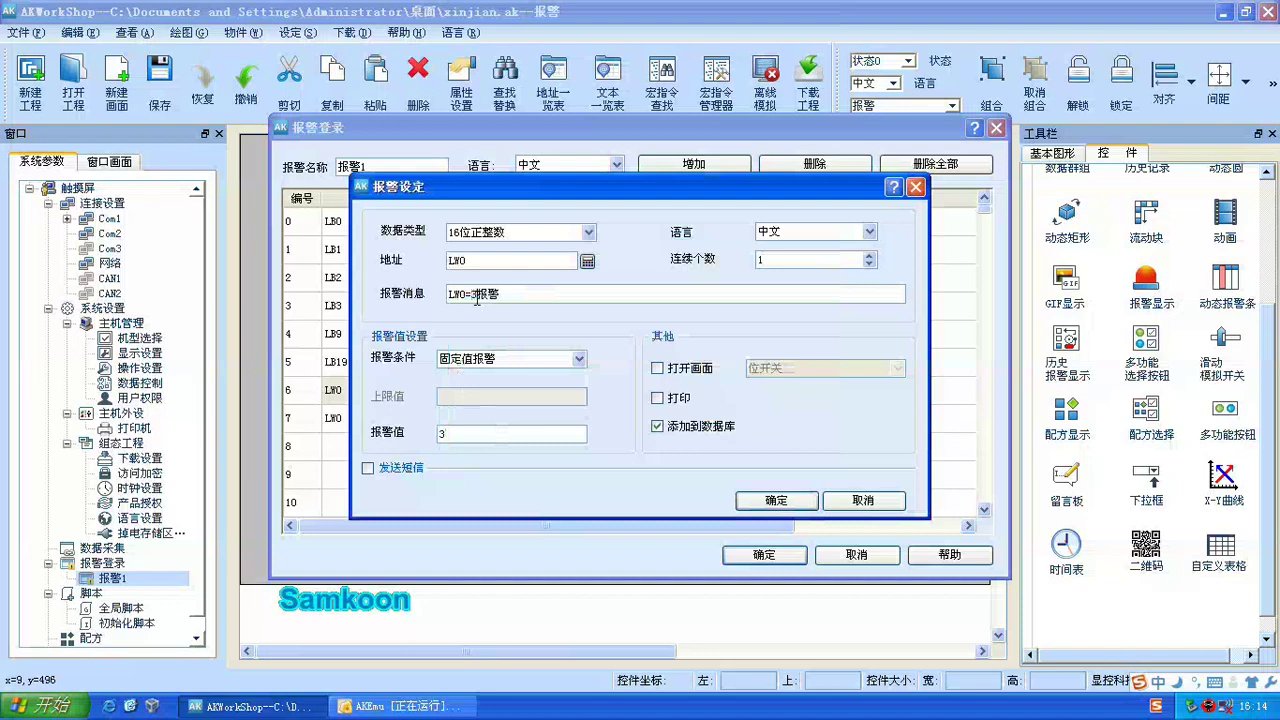
{"action": "left_click", "coordinate": [770, 503]}
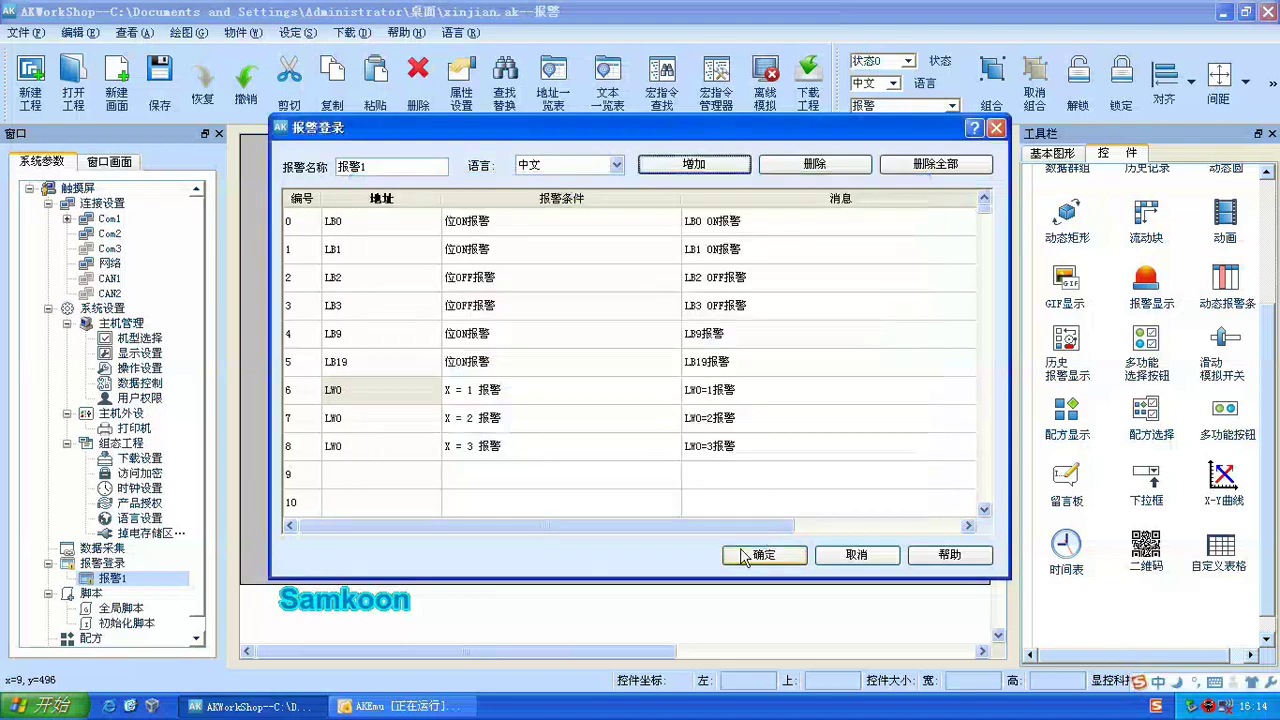
Step: Add a word alarm with data type 16位正整数 at address LW1
{"action": "left_click", "coordinate": [695, 166]}
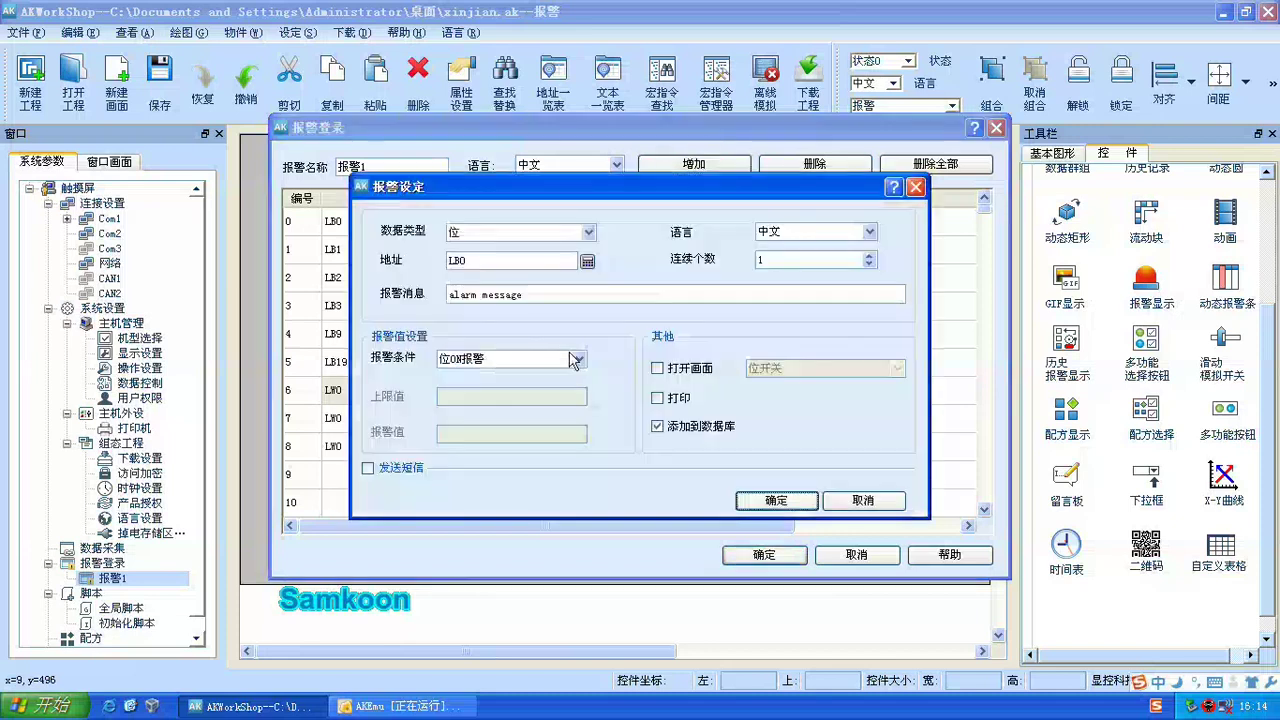
{"action": "left_click", "coordinate": [554, 233]}
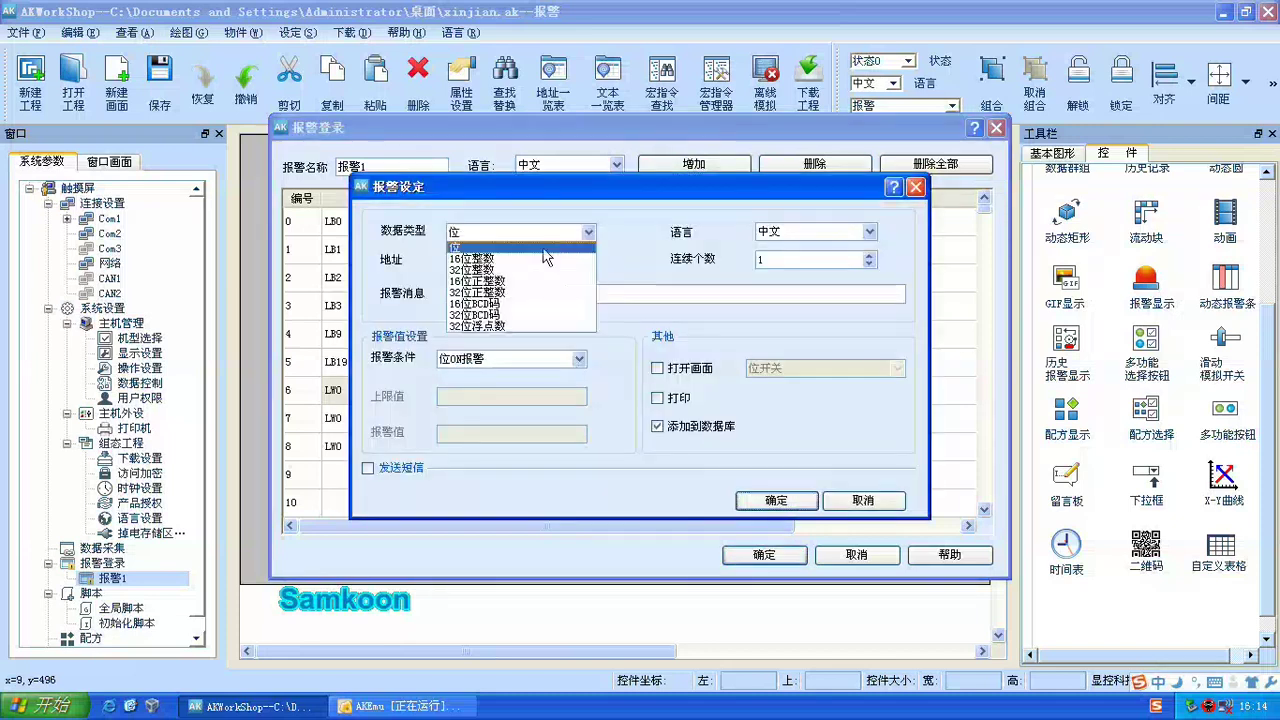
{"action": "left_click", "coordinate": [533, 283]}
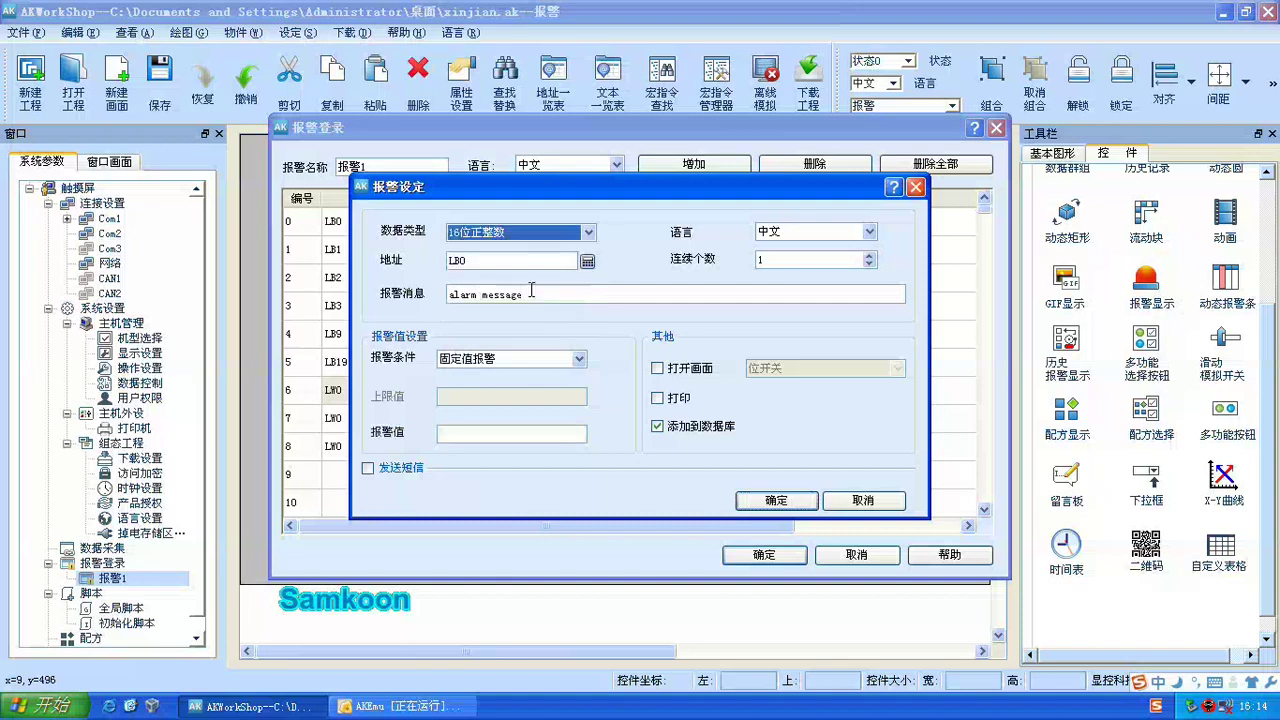
{"action": "left_click", "coordinate": [588, 262]}
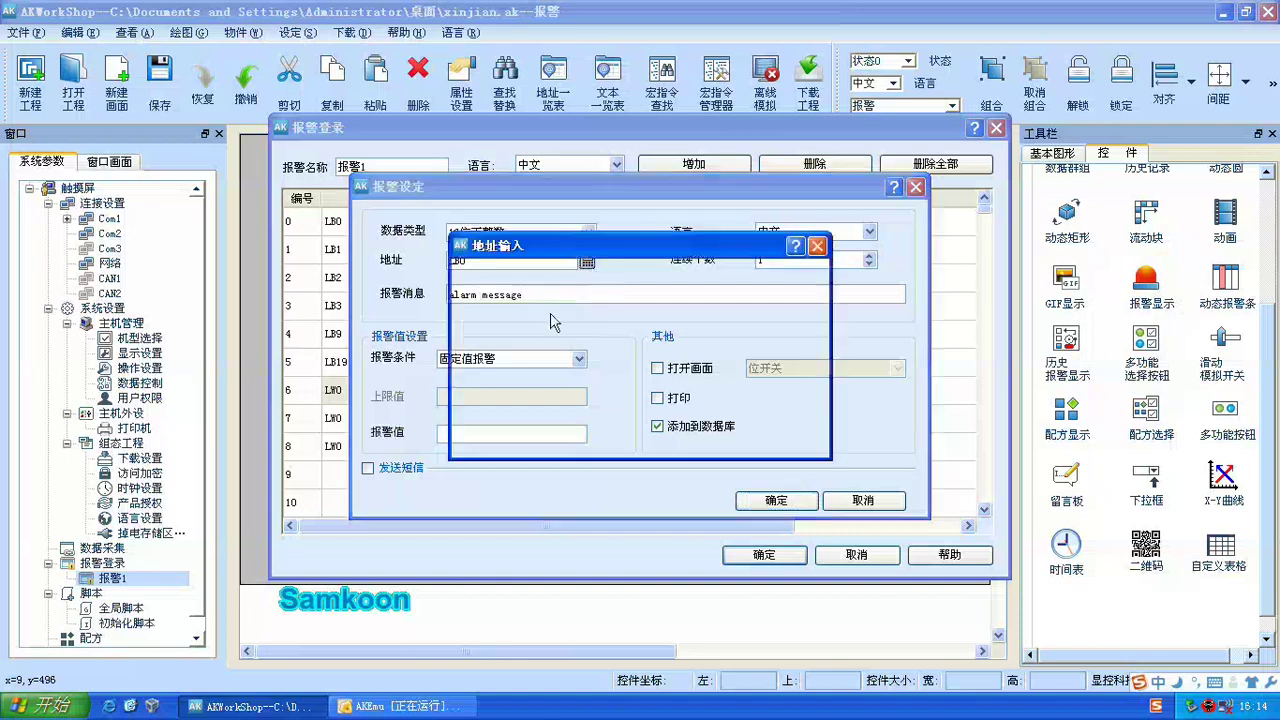
{"action": "left_click", "coordinate": [758, 432]}
Step: Set the LW1 alarm's condition to 范围内报警 with upper limit 30 and lower limit 20
{"action": "left_click", "coordinate": [556, 359]}
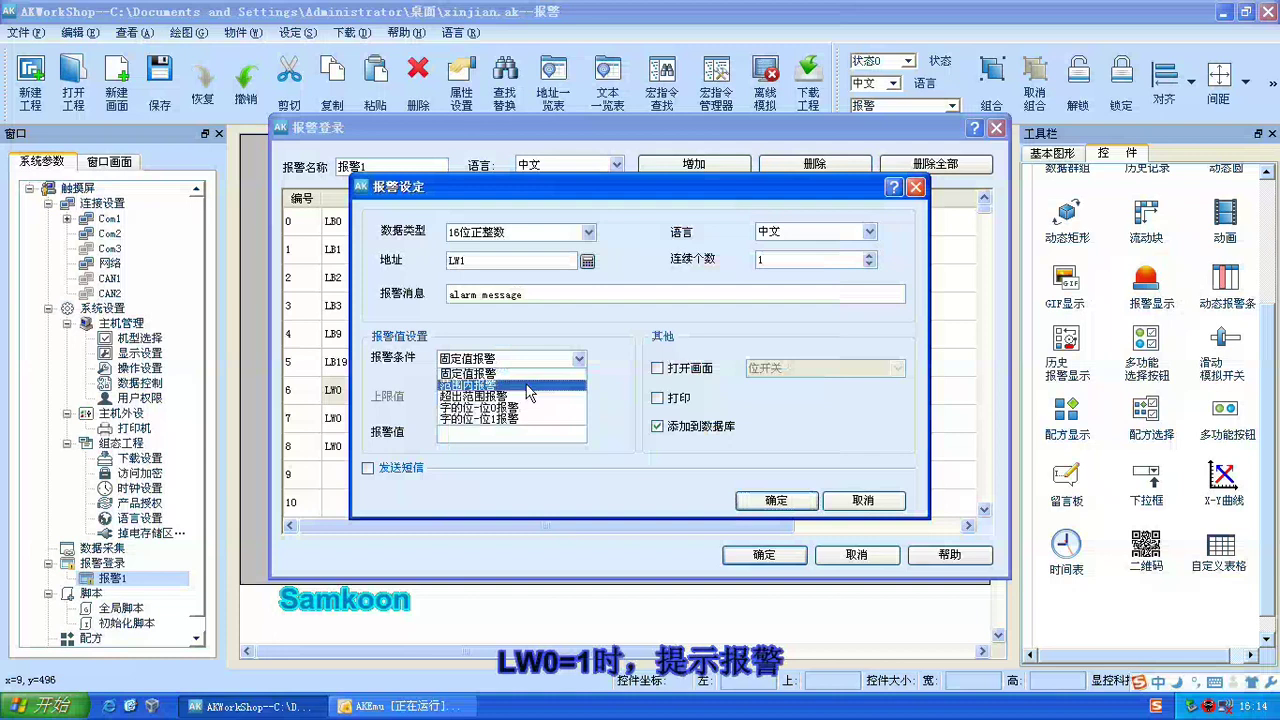
{"action": "left_click", "coordinate": [529, 386]}
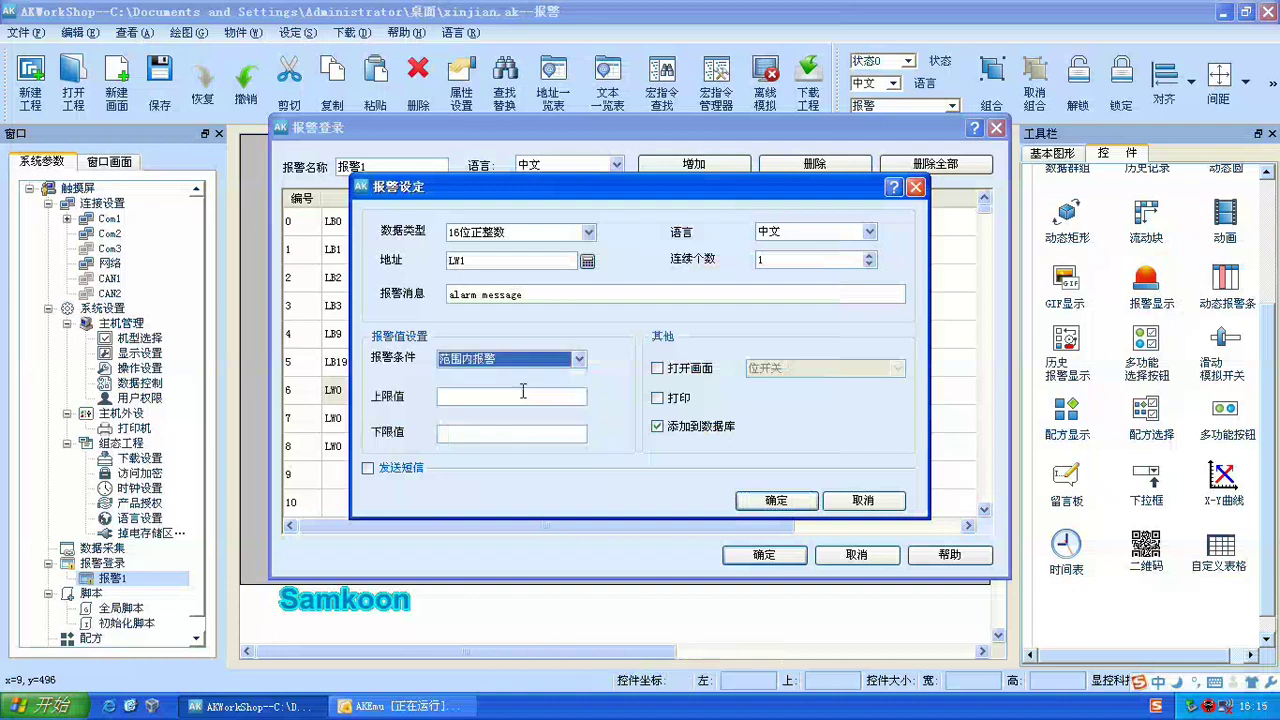
{"action": "left_click", "coordinate": [522, 392]}
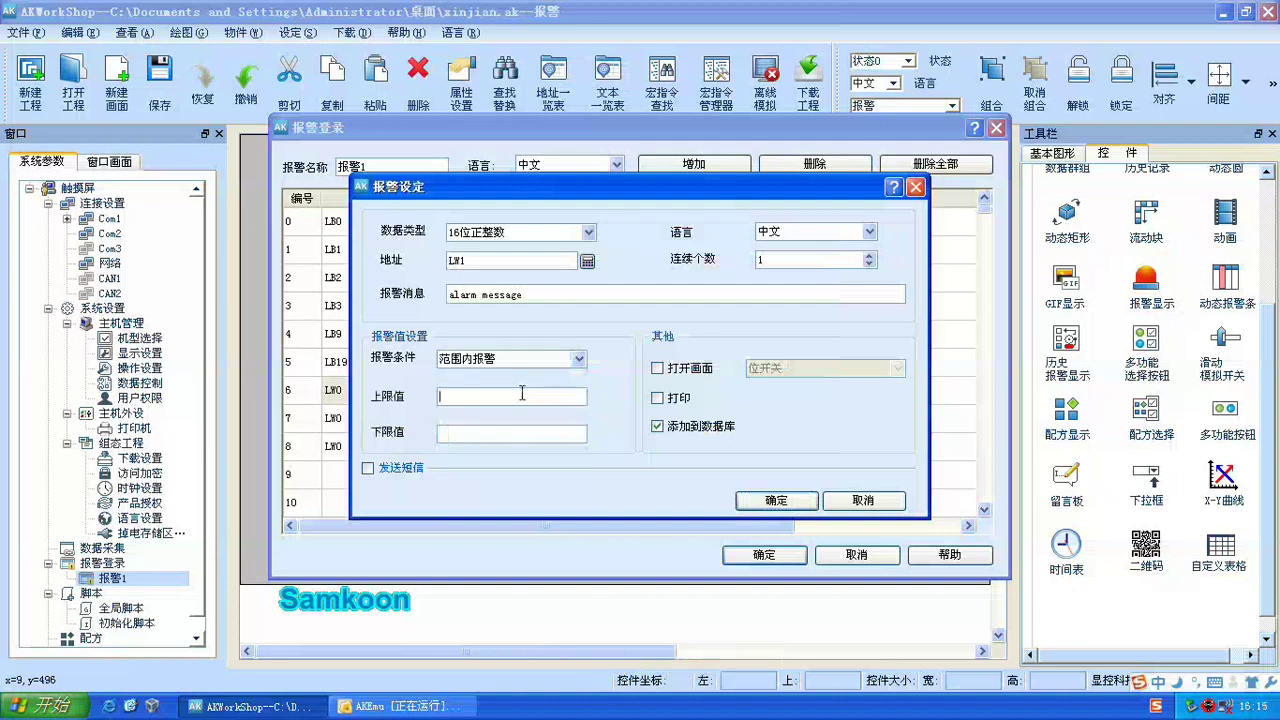
{"action": "type", "text": "20"}
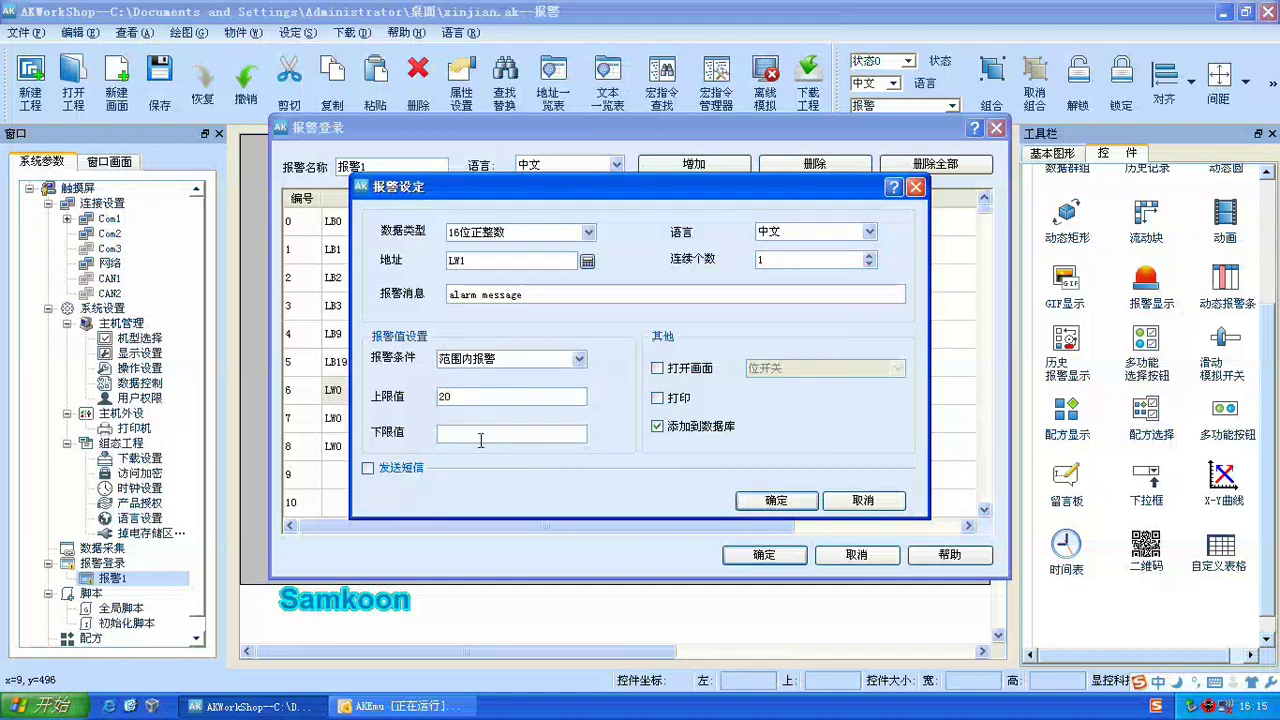
{"action": "left_click_drag", "start_coordinate": [460, 398], "coordinate": [420, 405]}
{"action": "type", "text": "30"}
{"action": "left_click", "coordinate": [468, 432]}
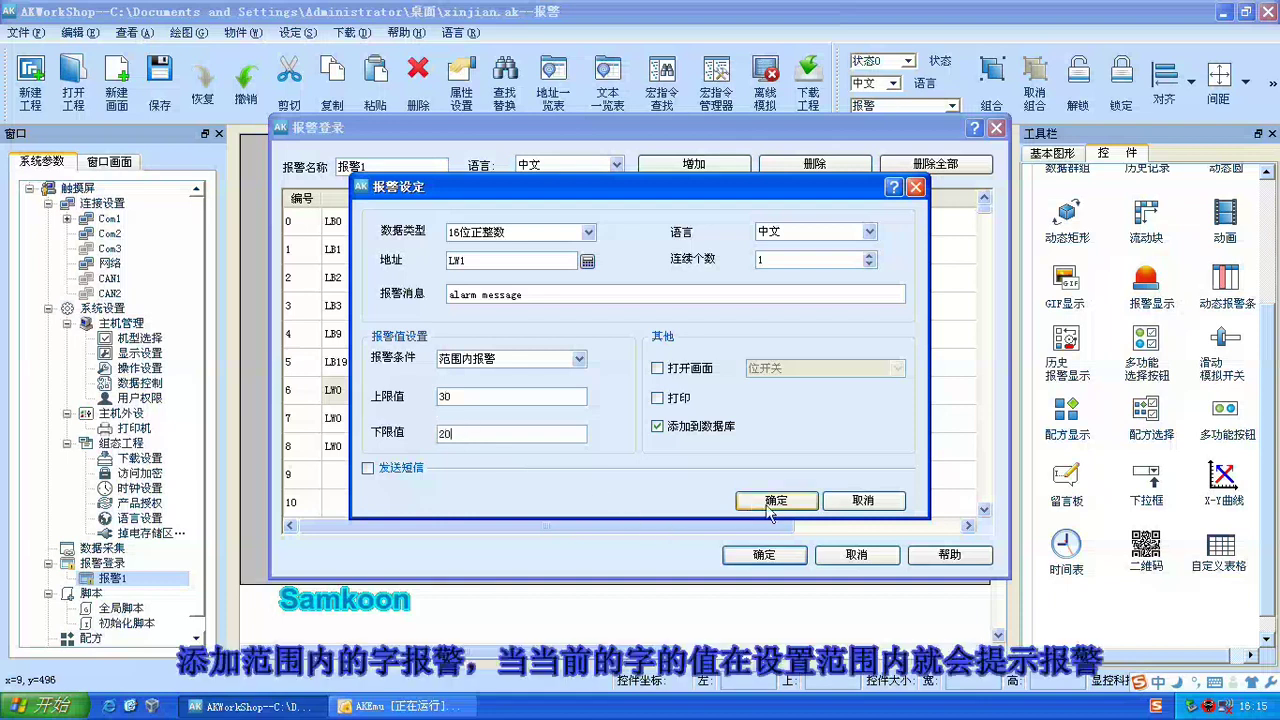
Step: Replace the LW1 alarm's default message with "范围内报警" and save the alarm
{"action": "left_click", "coordinate": [535, 294]}
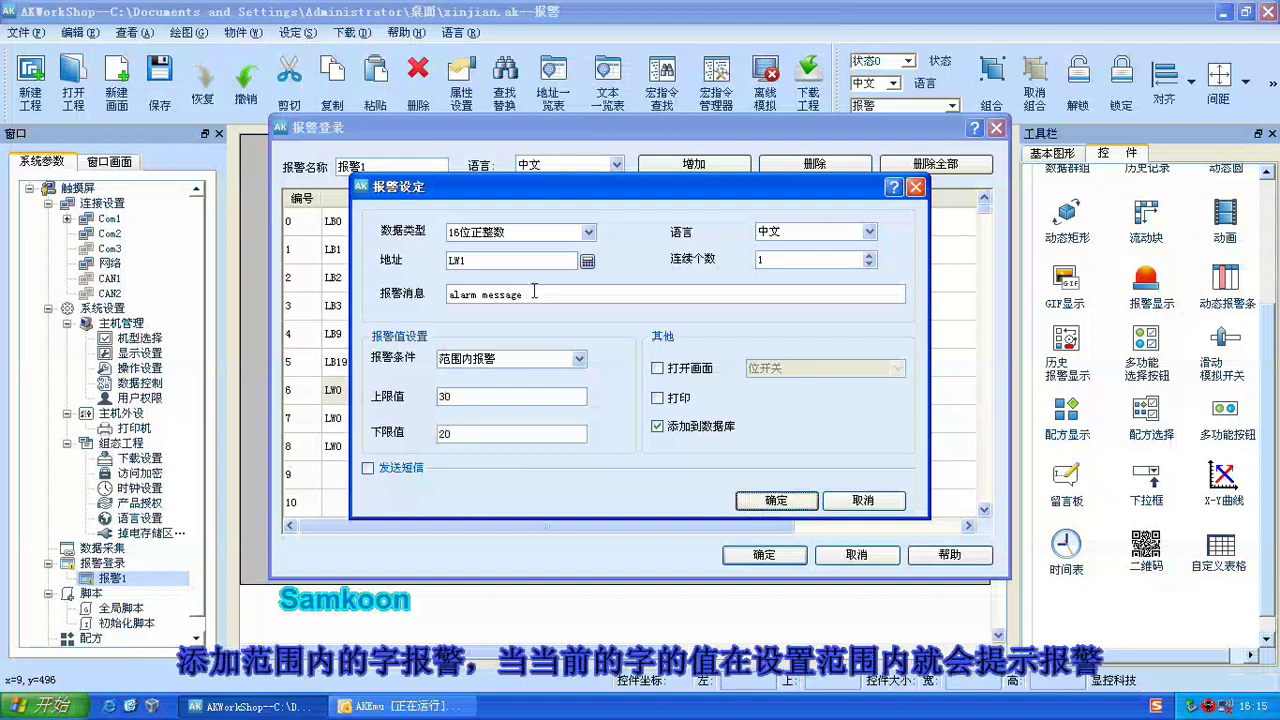
{"action": "key", "text": "shift+Home"}
{"action": "type", "text": "fw"}
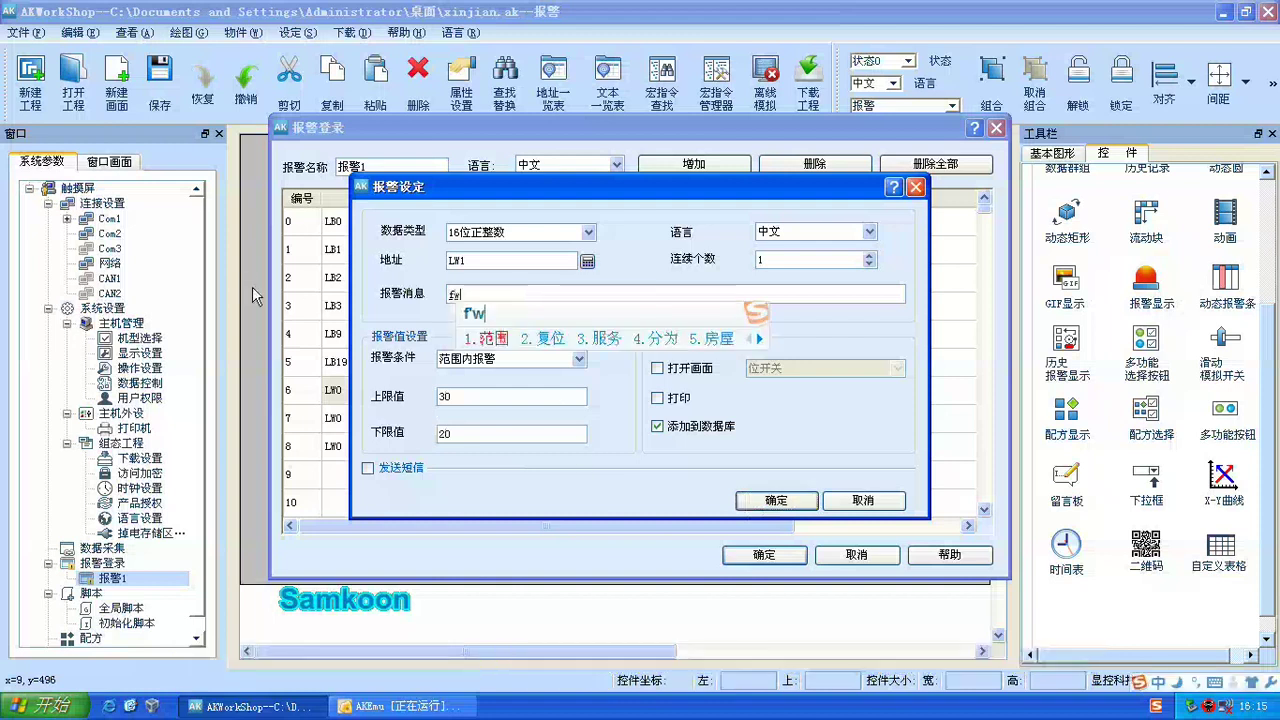
{"action": "key", "text": "space"}
{"action": "type", "text": "nei"}
{"action": "key", "text": "space"}
{"action": "type", "text": "baoj"}
{"action": "key", "text": "space"}
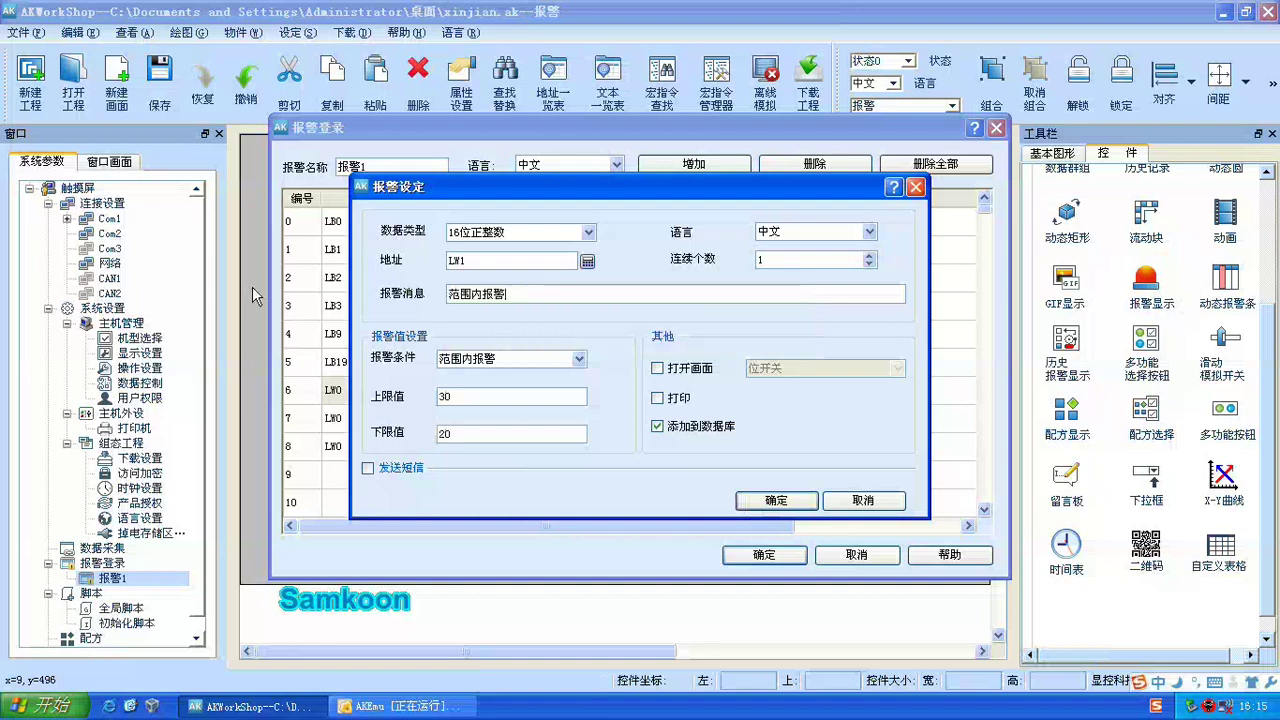
{"action": "left_click", "coordinate": [774, 500]}
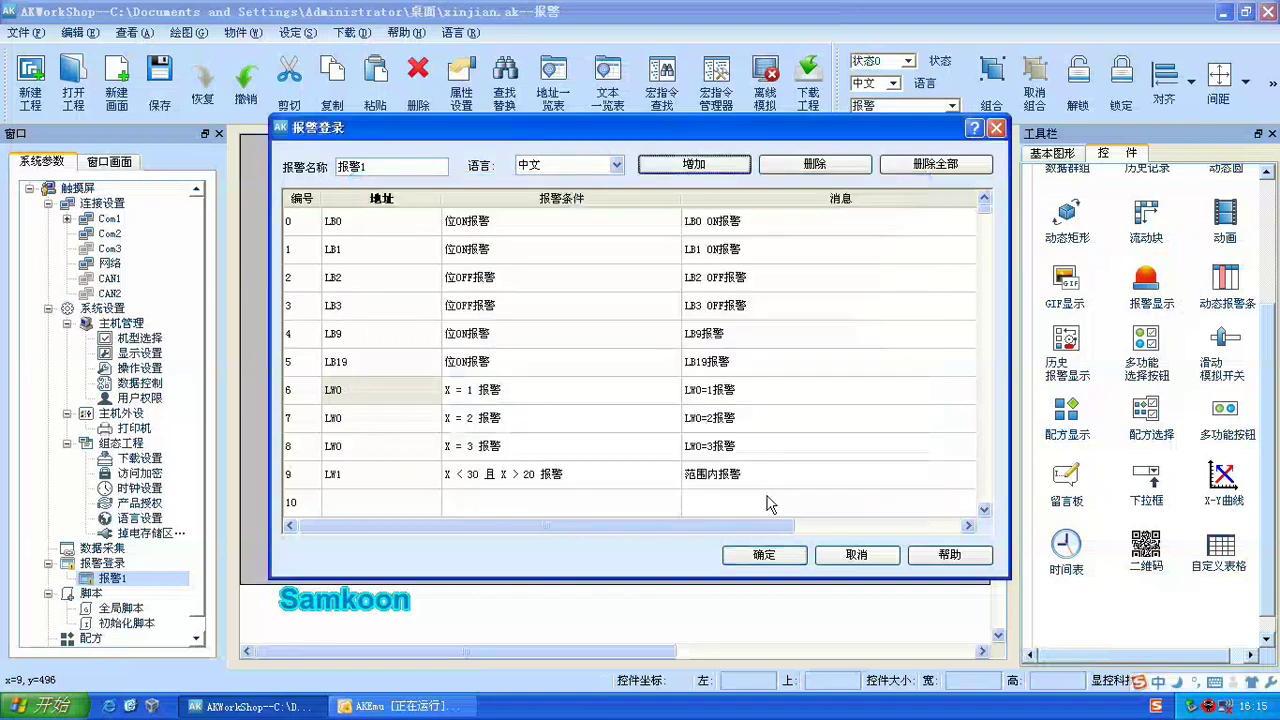
Step: Add another word alarm with data type 16位正整数 at address LW2
{"action": "left_click", "coordinate": [694, 168]}
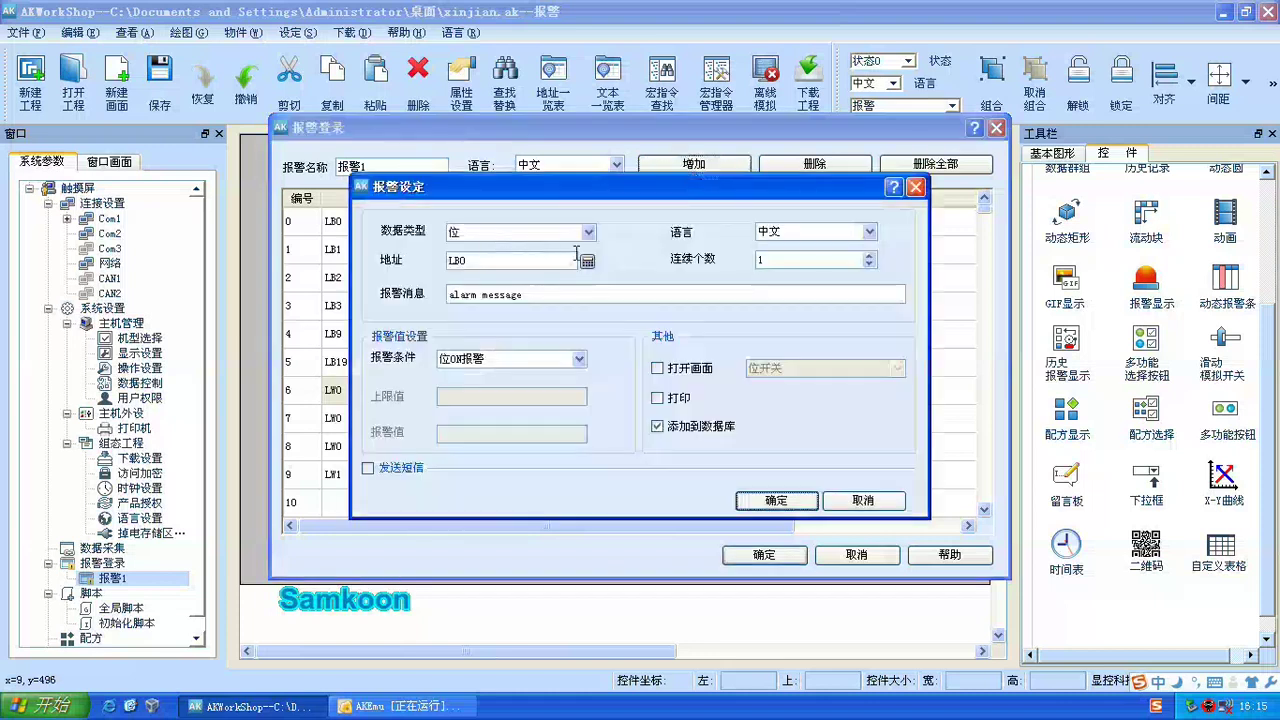
{"action": "left_click", "coordinate": [588, 232]}
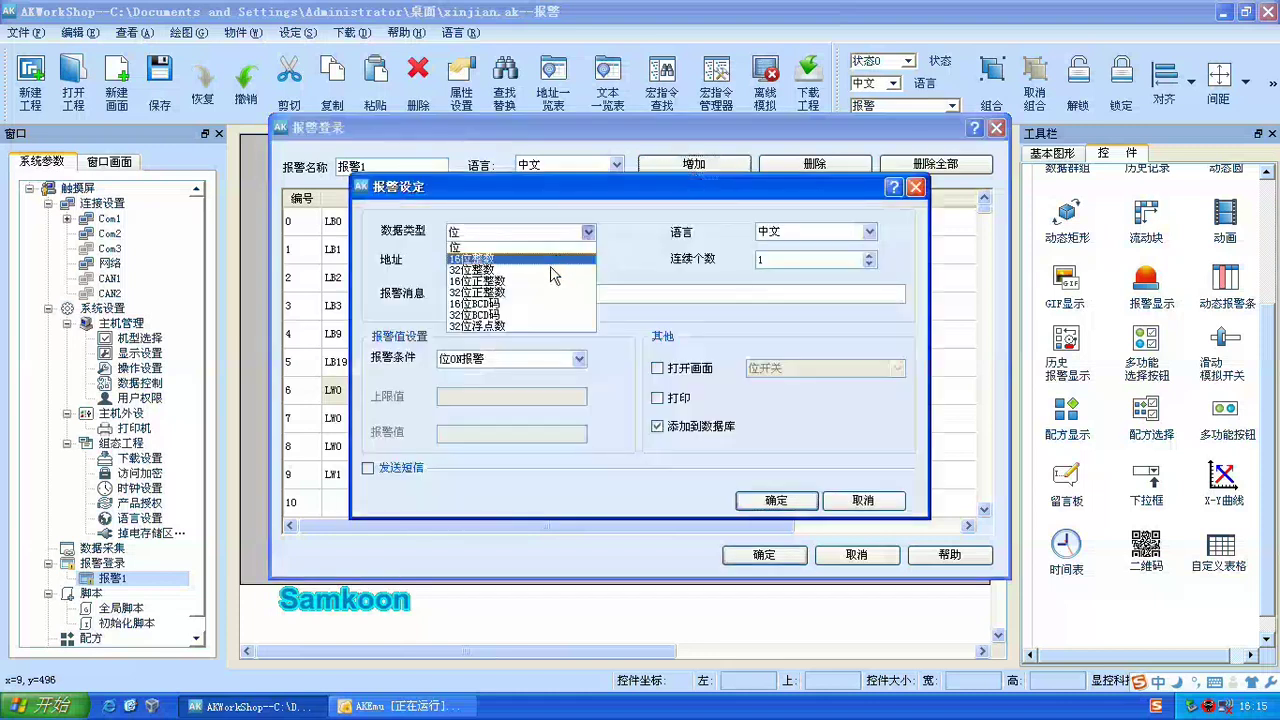
{"action": "left_click", "coordinate": [549, 282]}
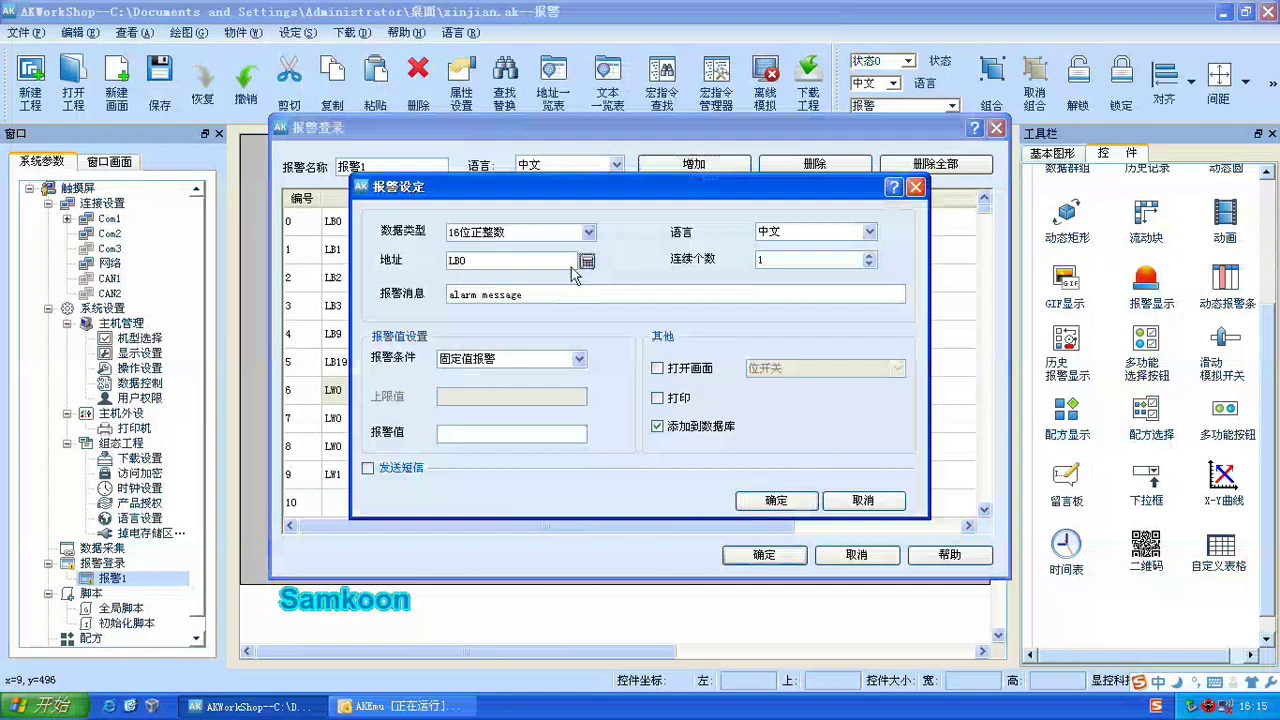
{"action": "left_click", "coordinate": [587, 260]}
{"action": "type", "text": "2"}
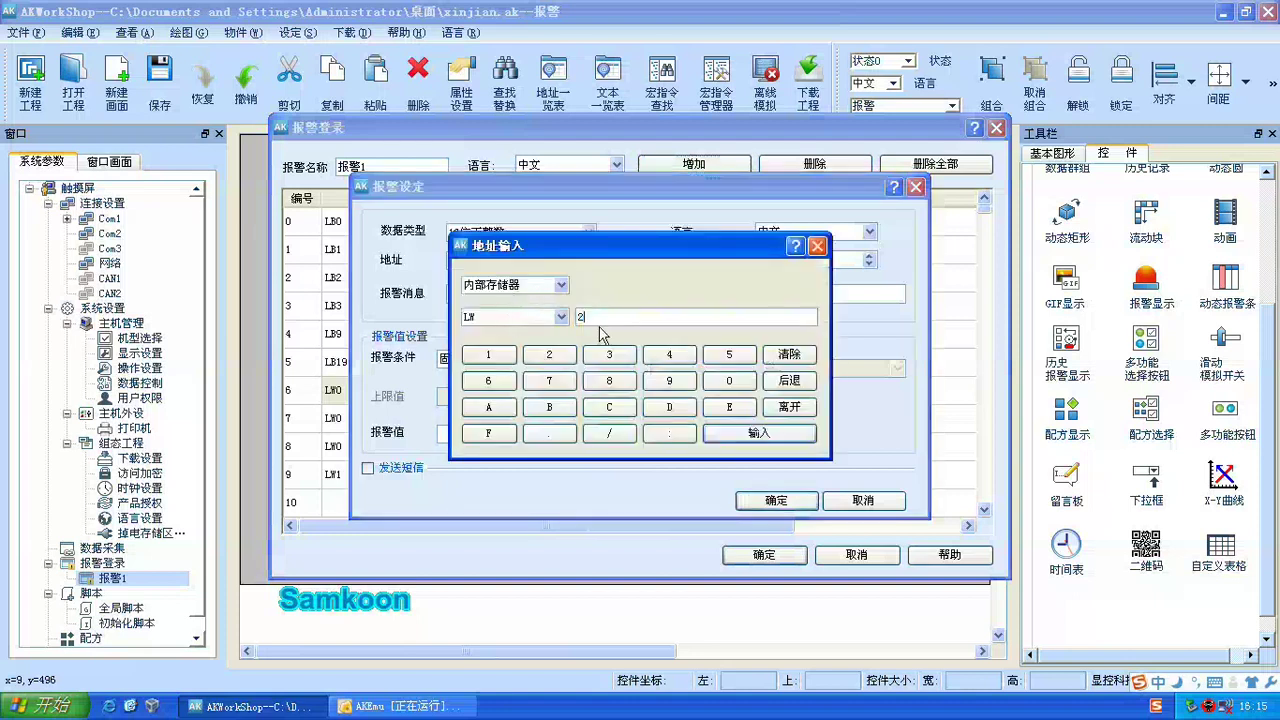
{"action": "left_click", "coordinate": [755, 432]}
Step: Set the LW2 alarm's condition to 超出范围报警 with upper limit 60 and lower limit 50
{"action": "left_click", "coordinate": [537, 362]}
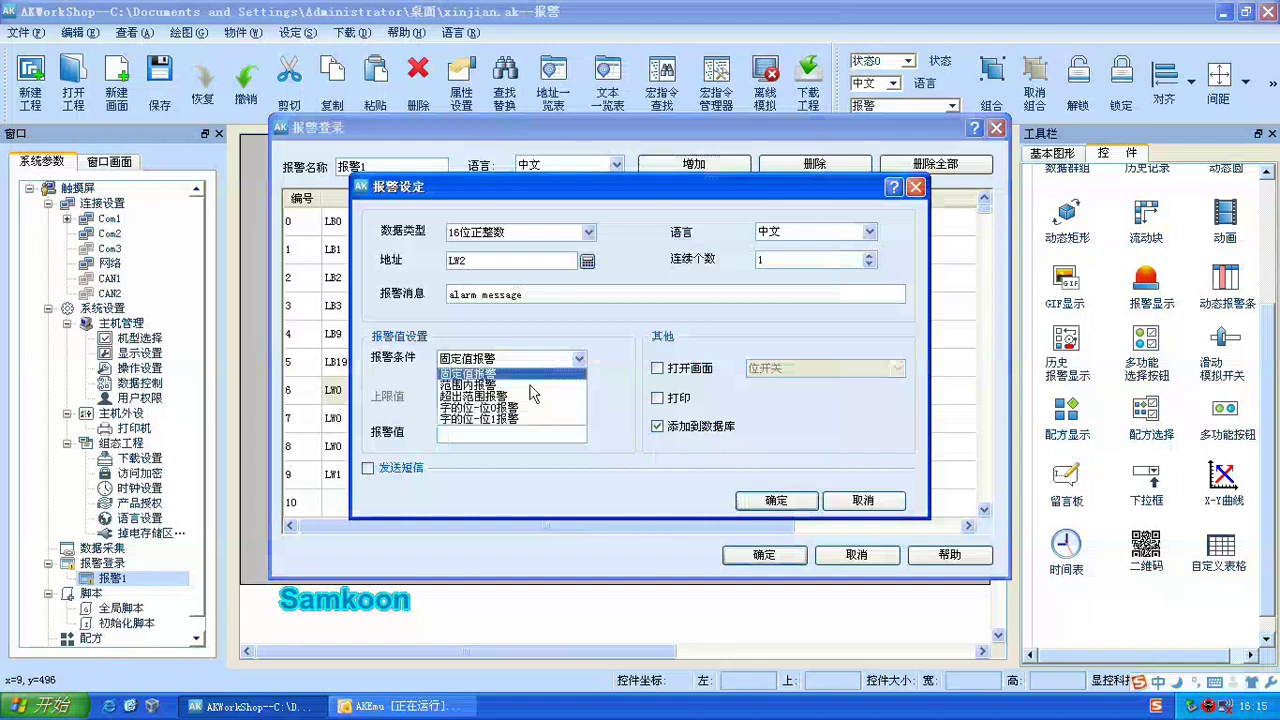
{"action": "left_click", "coordinate": [526, 397]}
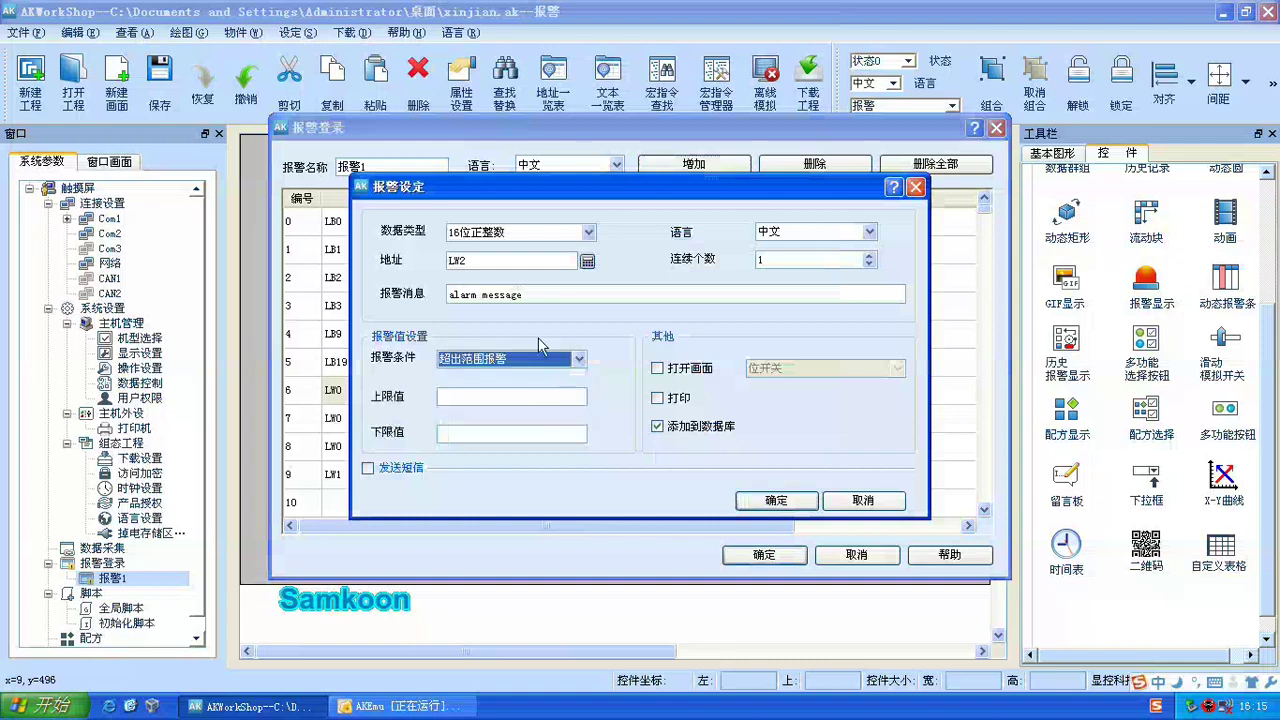
{"action": "left_click", "coordinate": [505, 395]}
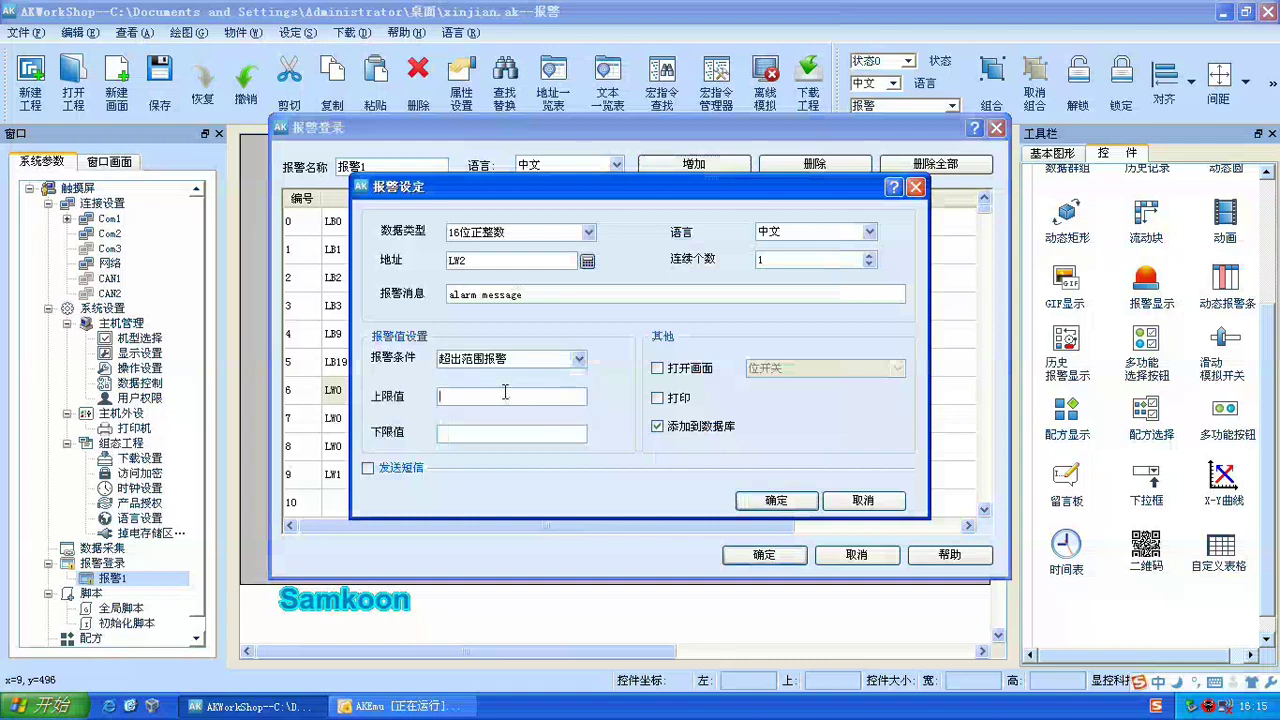
{"action": "type", "text": "60"}
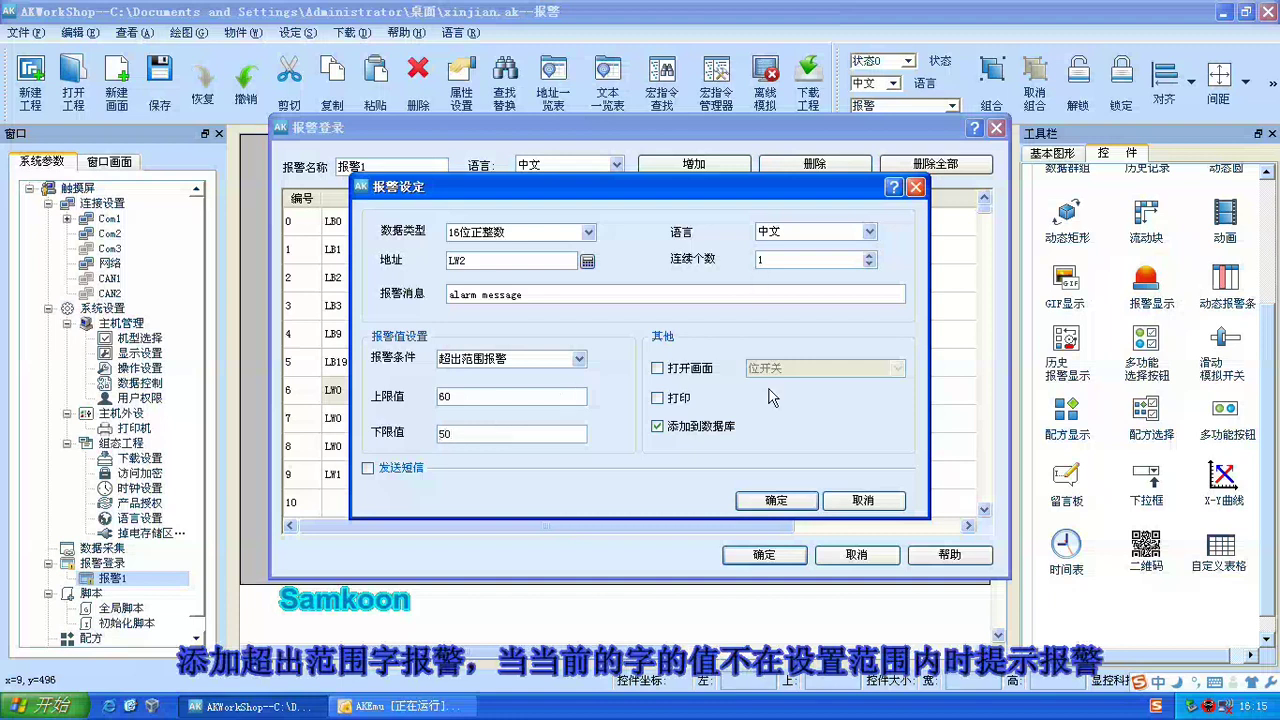
Step: Replace the LW2 alarm's default message with "超出范围报警" and save the alarm
{"action": "left_click_drag", "start_coordinate": [541, 294], "coordinate": [414, 303]}
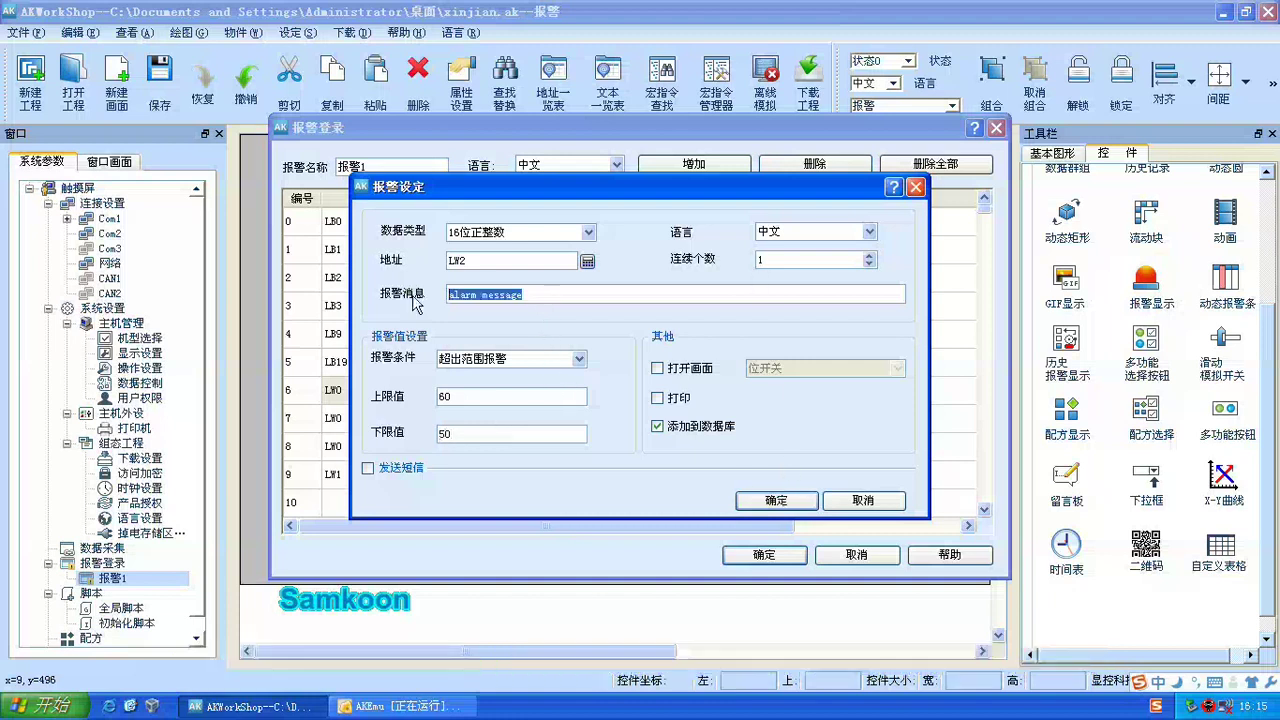
{"action": "type", "text": "chaoc"}
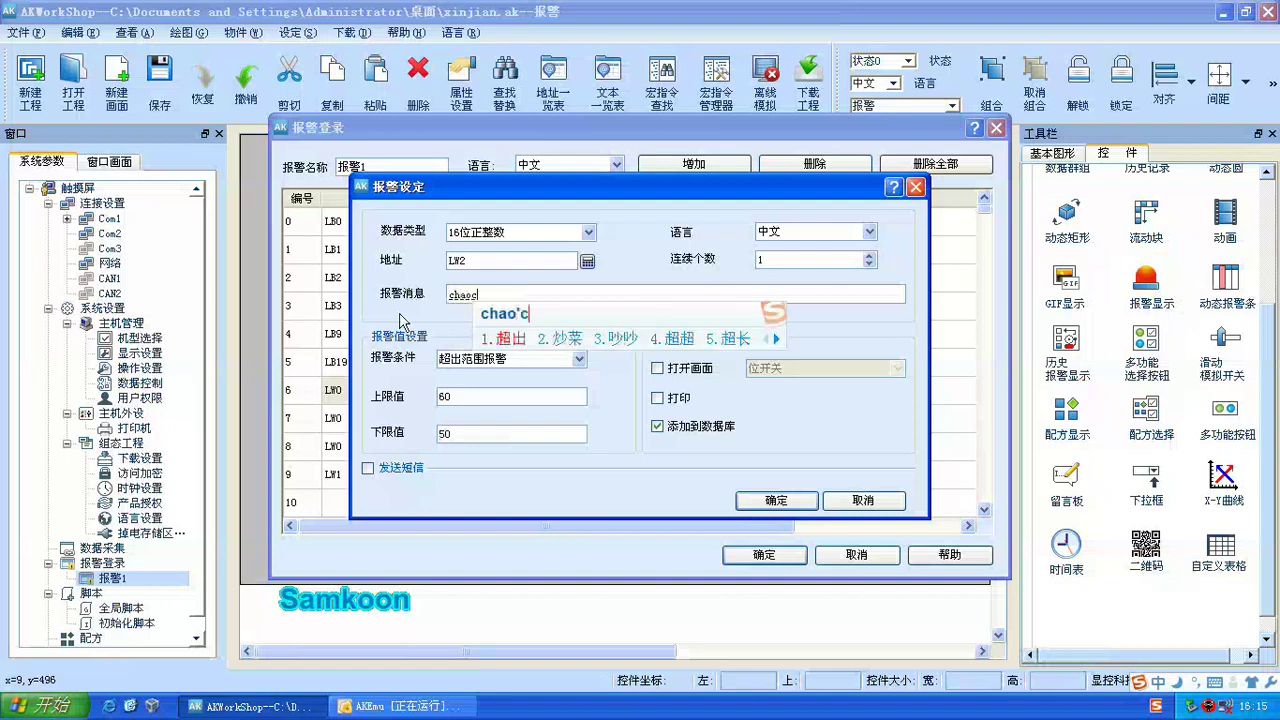
{"action": "key", "text": "space"}
{"action": "type", "text": "fanwei"}
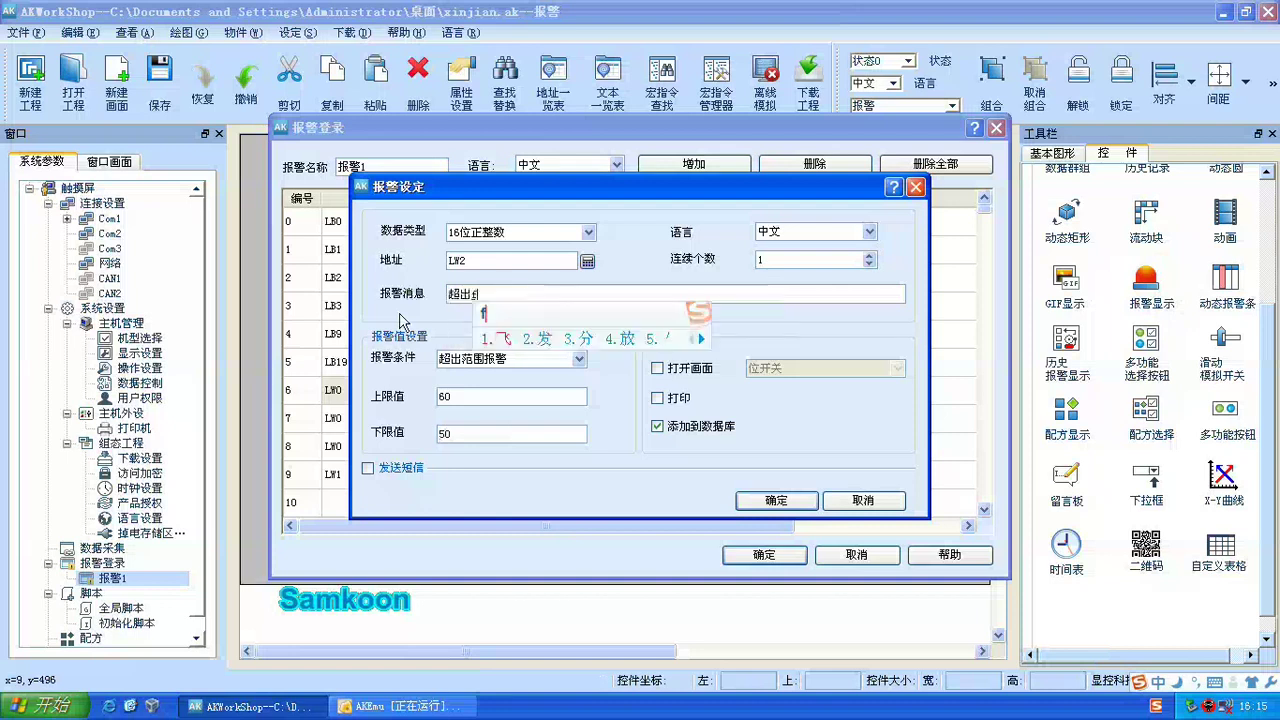
{"action": "key", "text": "space"}
{"action": "type", "text": "baoj"}
{"action": "key", "text": "space"}
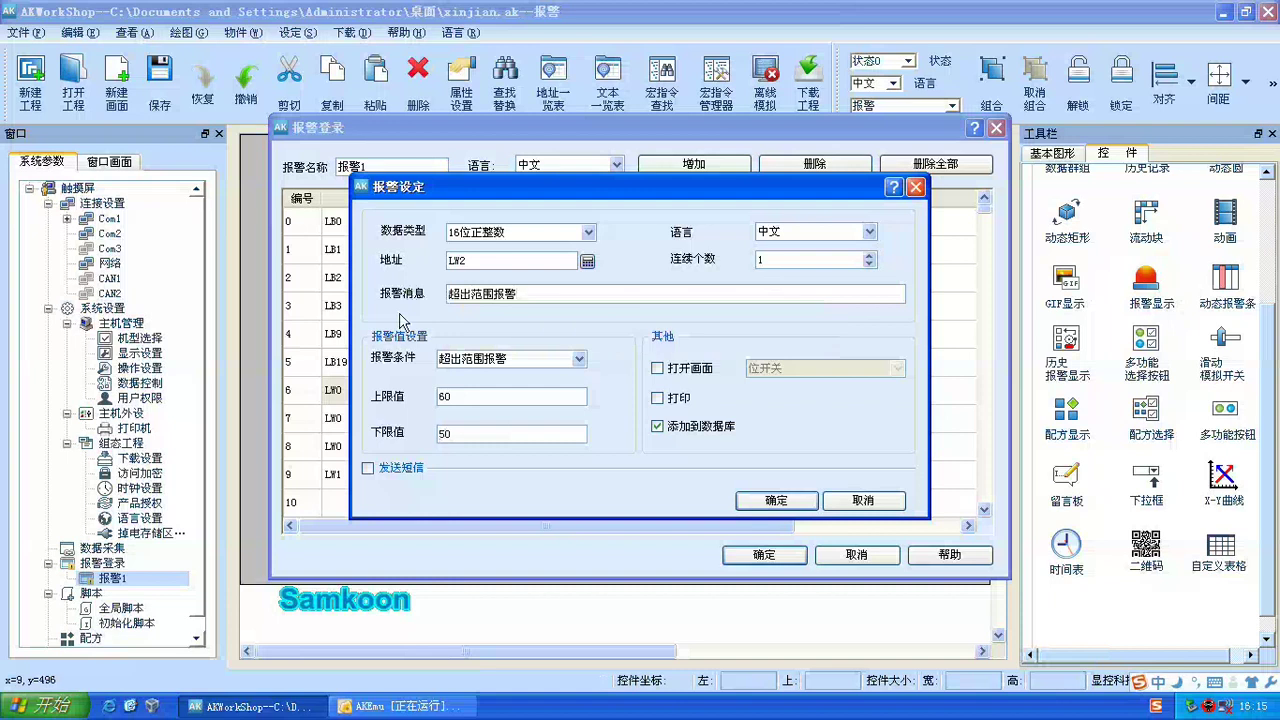
{"action": "left_click", "coordinate": [776, 502]}
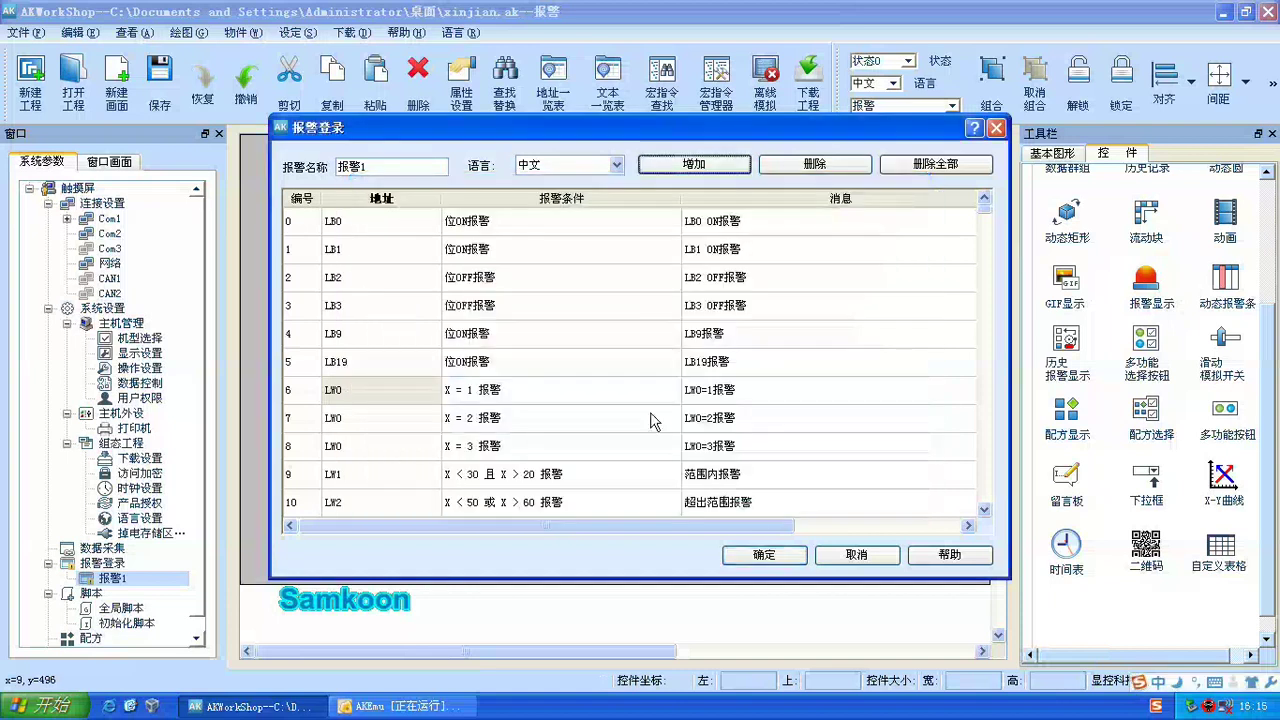
Step: Select the LW2 alarm's entry in the 报警1 alarm list
{"action": "scroll", "coordinate": [652, 422], "scroll_direction": "down", "scroll_amount": 7}
{"action": "scroll", "coordinate": [650, 420], "scroll_direction": "up", "scroll_amount": 5}
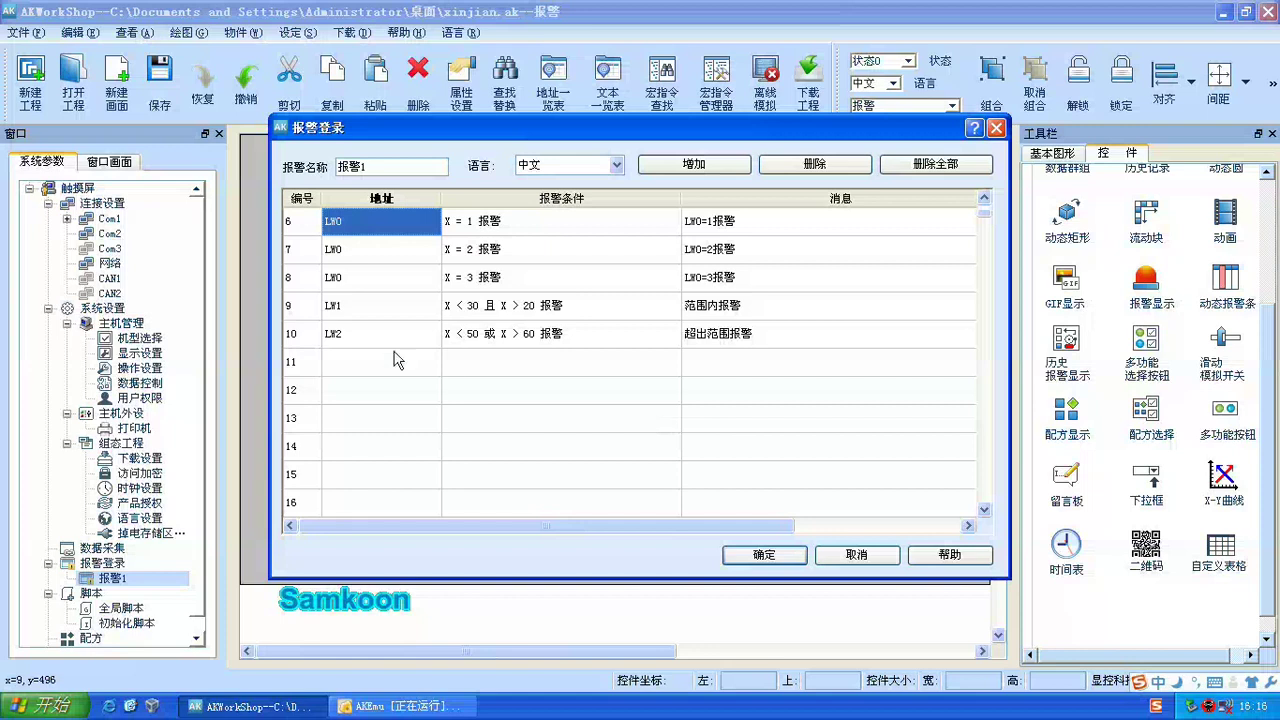
{"action": "left_click", "coordinate": [378, 336]}
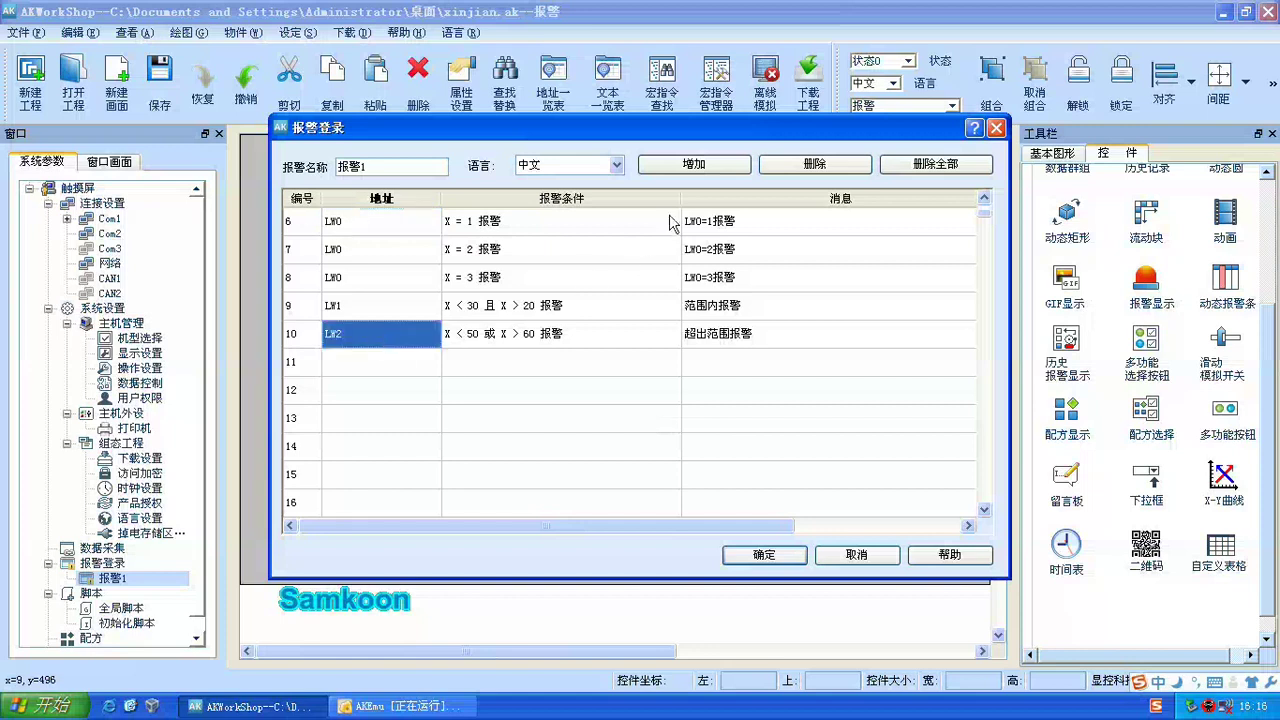
Step: Add another word alarm with data type 16位正整数 at address LW3 and alarm condition 字的位-位0报警
{"action": "left_click", "coordinate": [704, 166]}
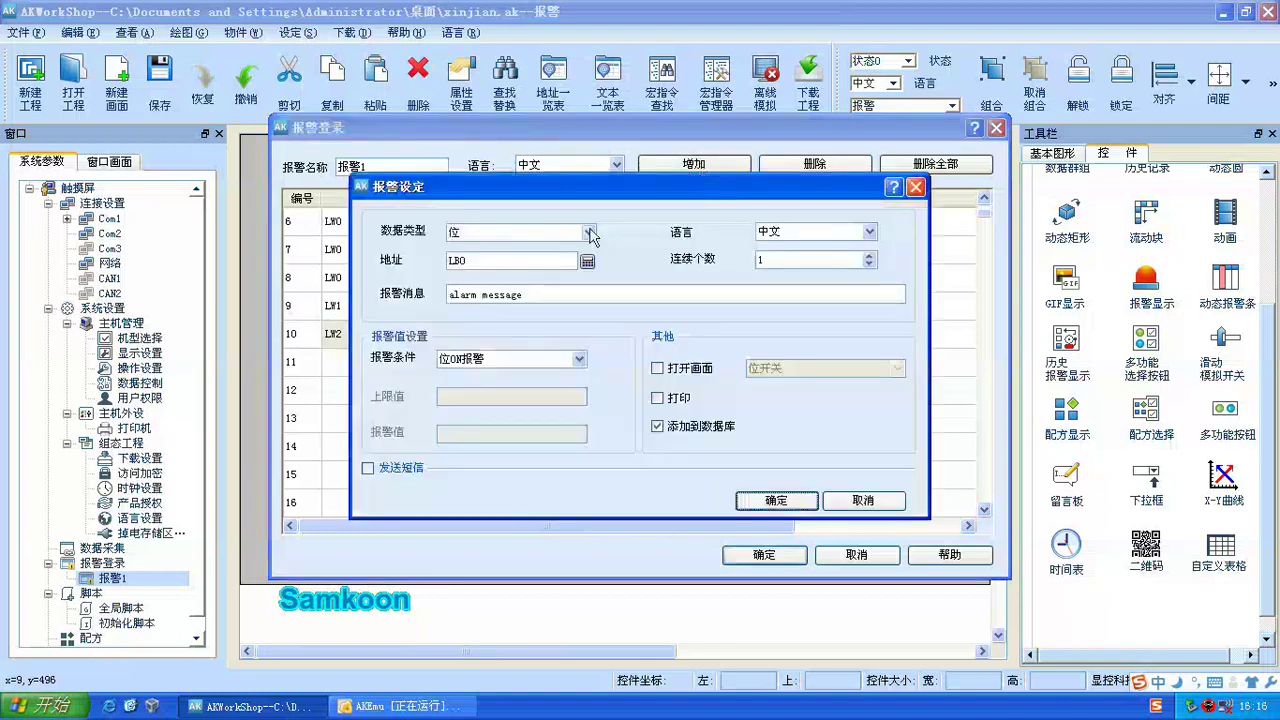
{"action": "left_click", "coordinate": [588, 232]}
{"action": "left_click", "coordinate": [540, 281]}
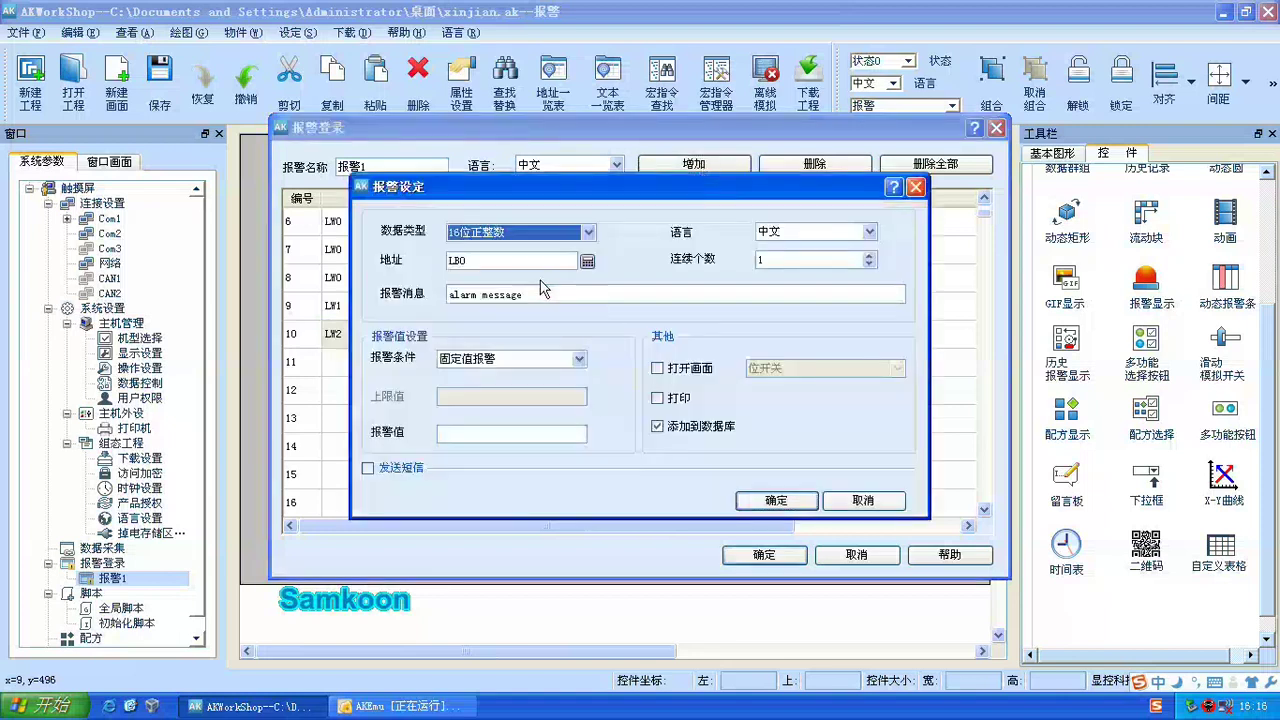
{"action": "left_click", "coordinate": [587, 261]}
{"action": "left_click", "coordinate": [609, 355]}
{"action": "left_click", "coordinate": [745, 433]}
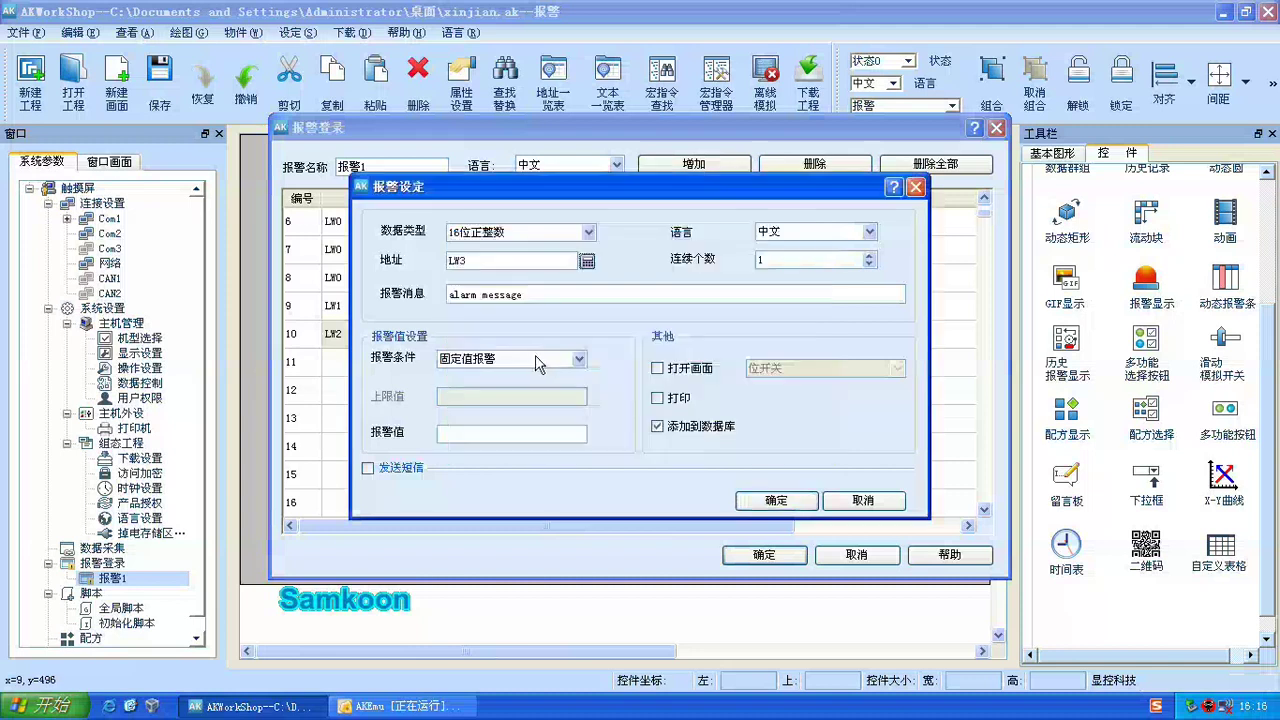
{"action": "left_click", "coordinate": [545, 358]}
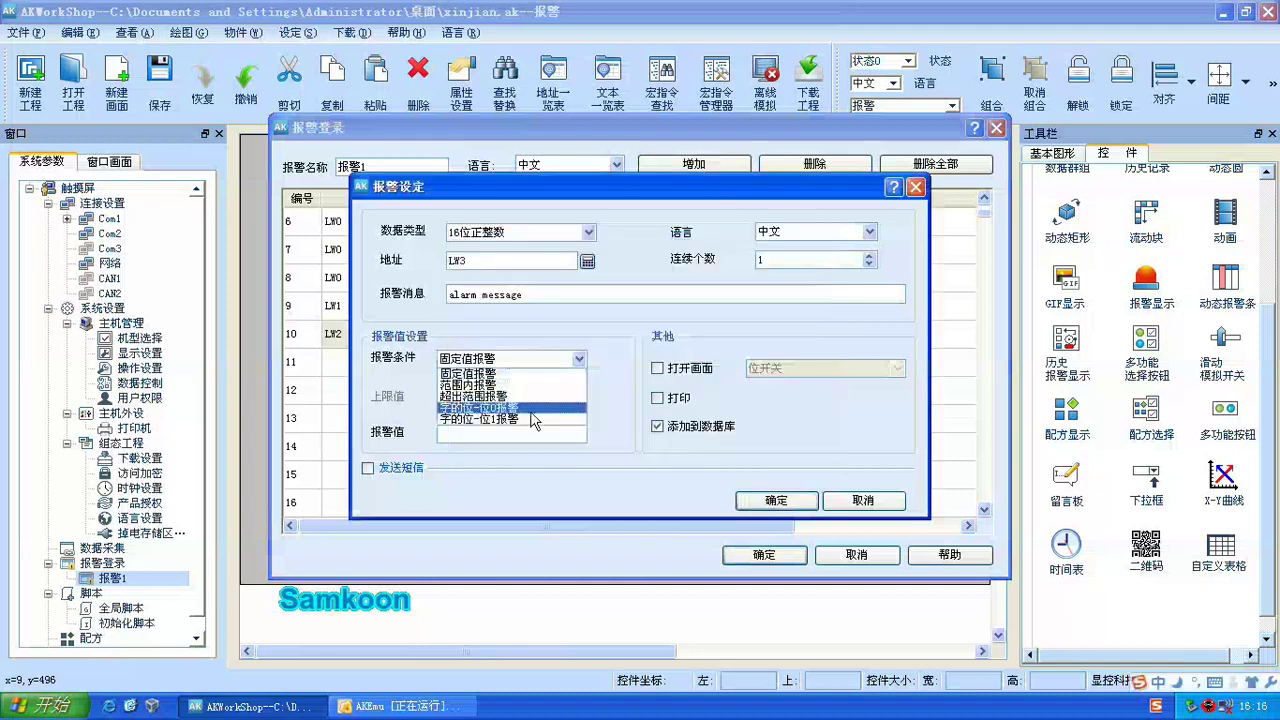
{"action": "left_click", "coordinate": [531, 411]}
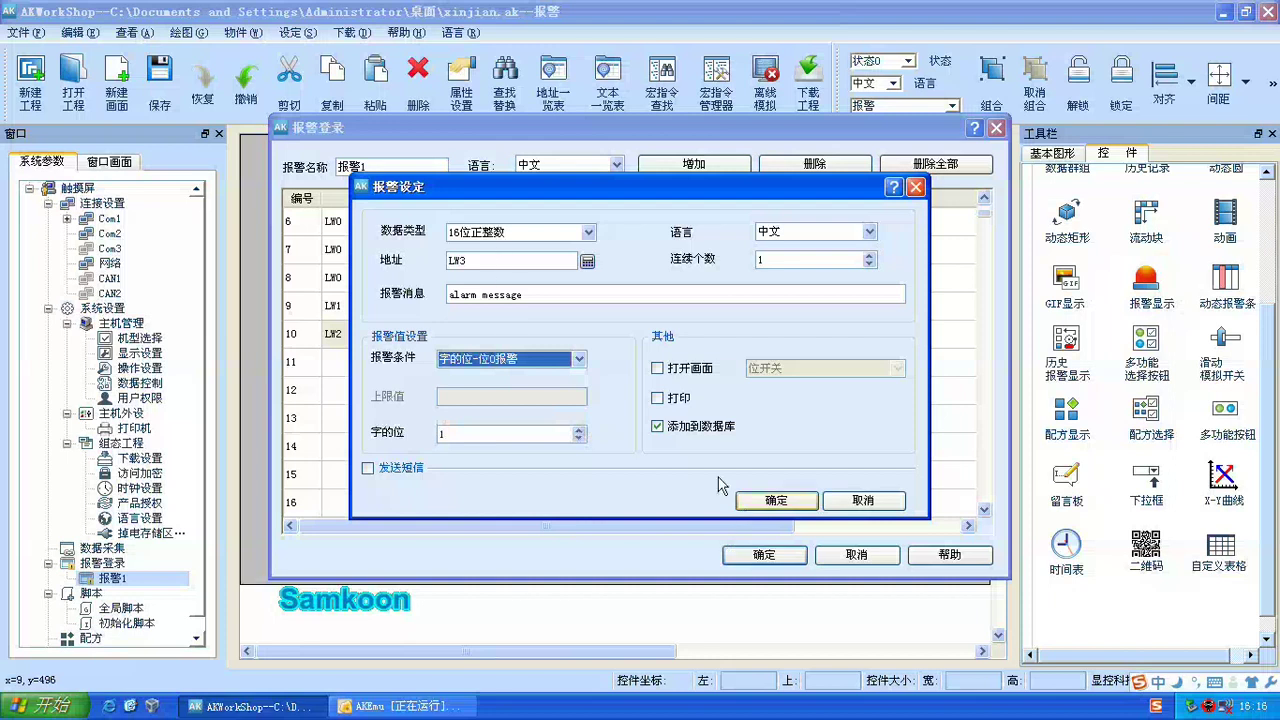
Step: Replace the LW3 alarm's default message with "字的位-位0报警0" and save the alarm
{"action": "left_click_drag", "start_coordinate": [554, 295], "coordinate": [222, 257]}
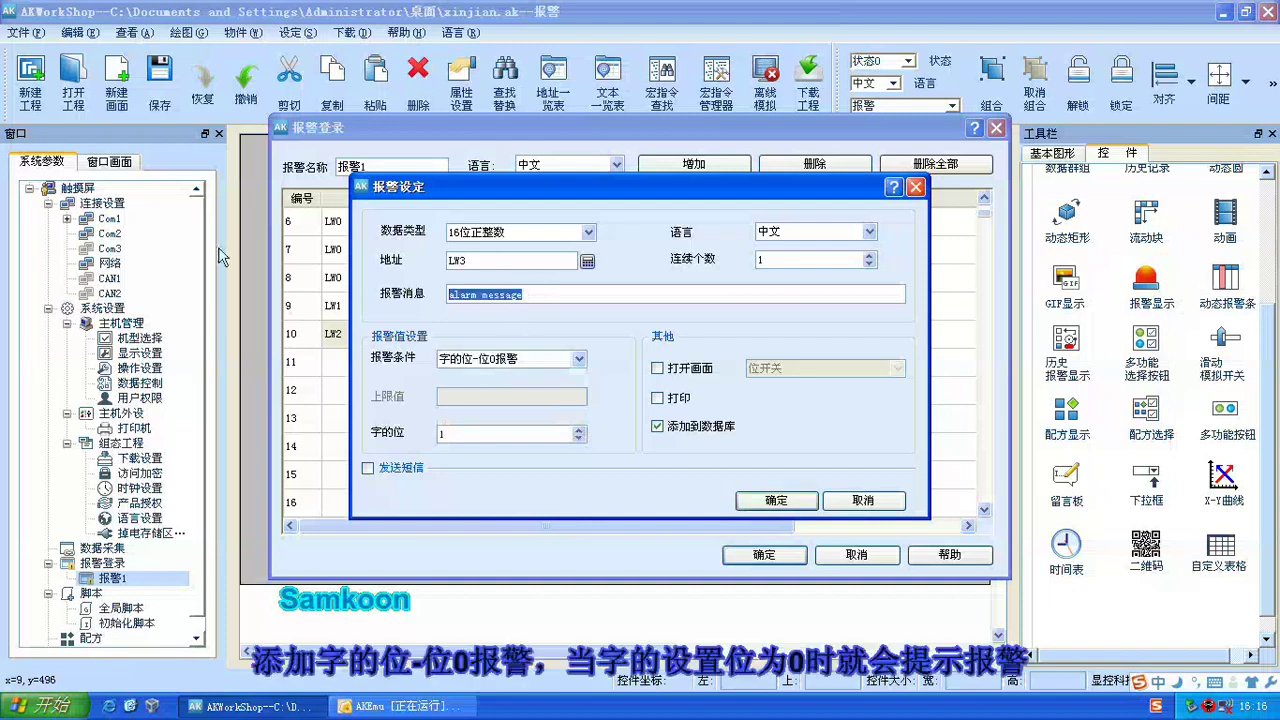
{"action": "type", "text": "字的"}
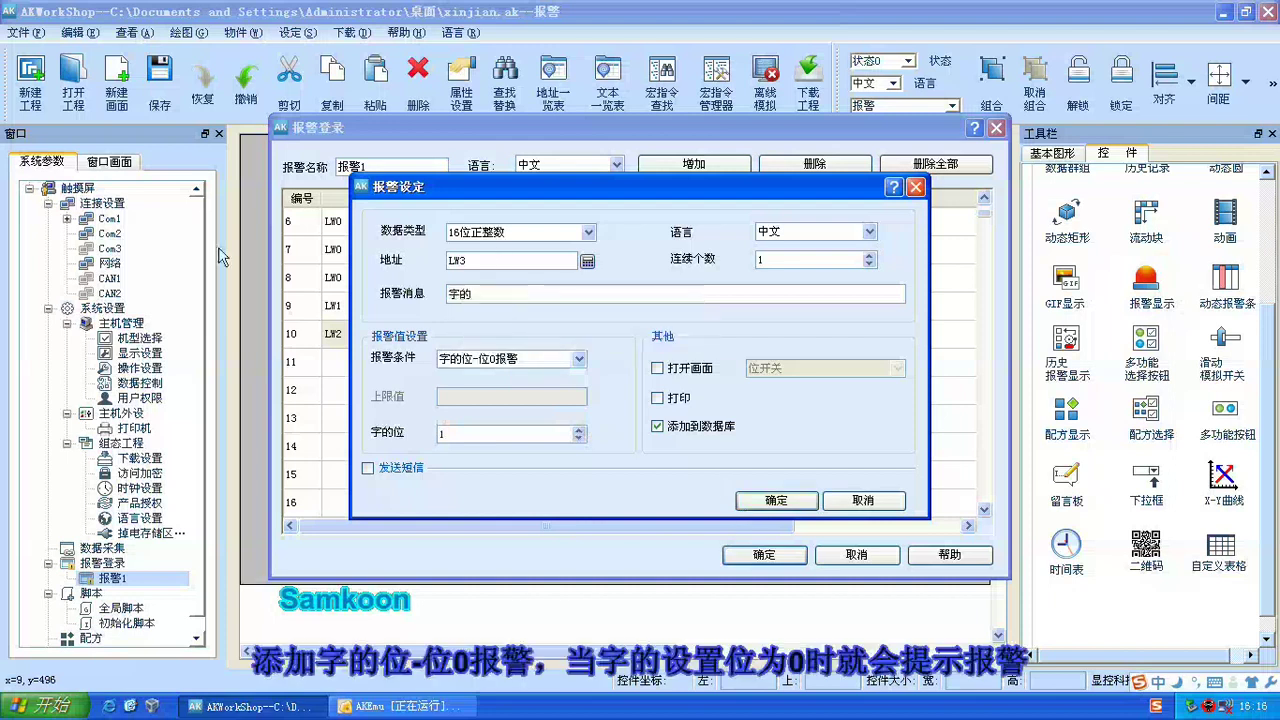
{"action": "type", "text": "wei"}
{"action": "key", "text": "space"}
{"action": "type", "text": "-"}
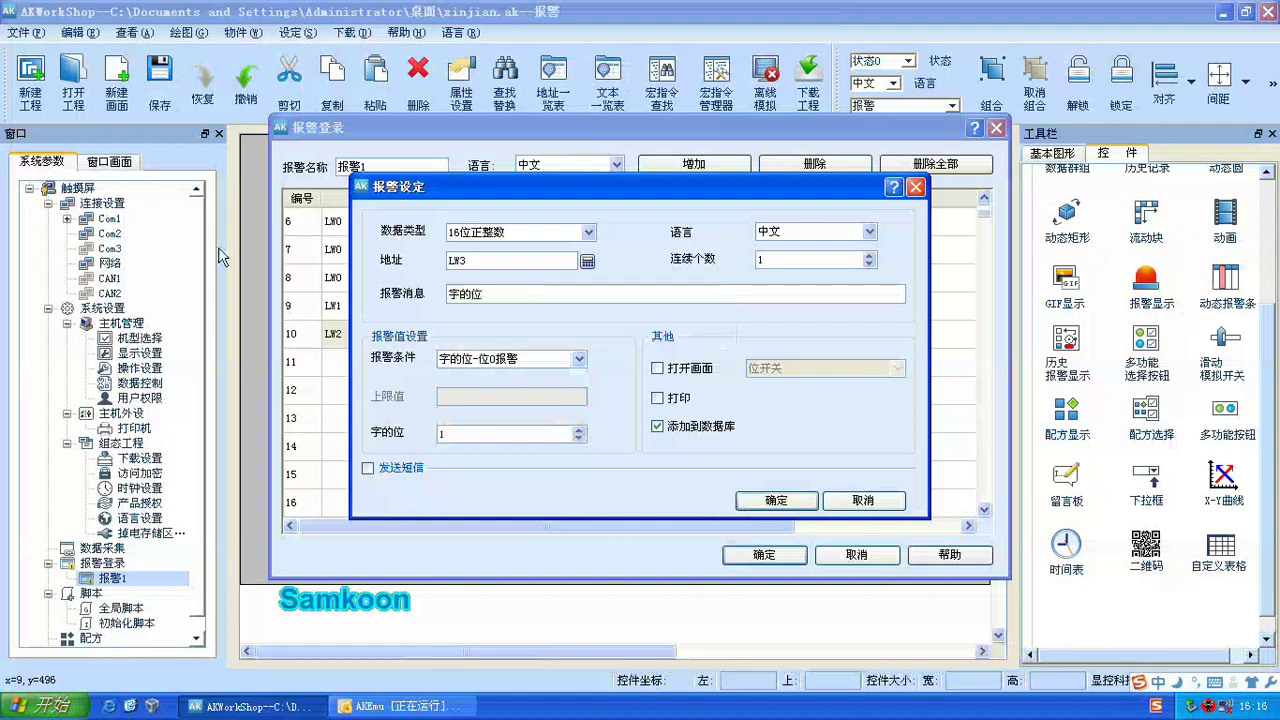
{"action": "type", "text": "wei"}
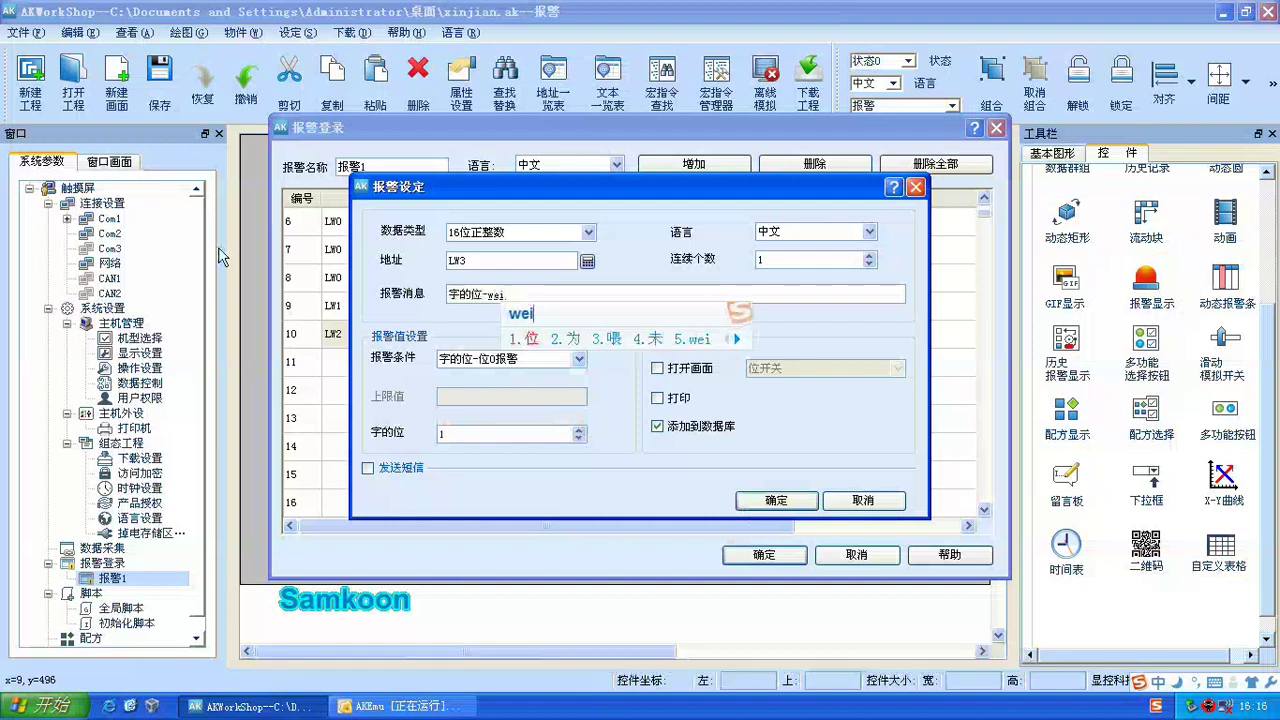
{"action": "key", "text": "space"}
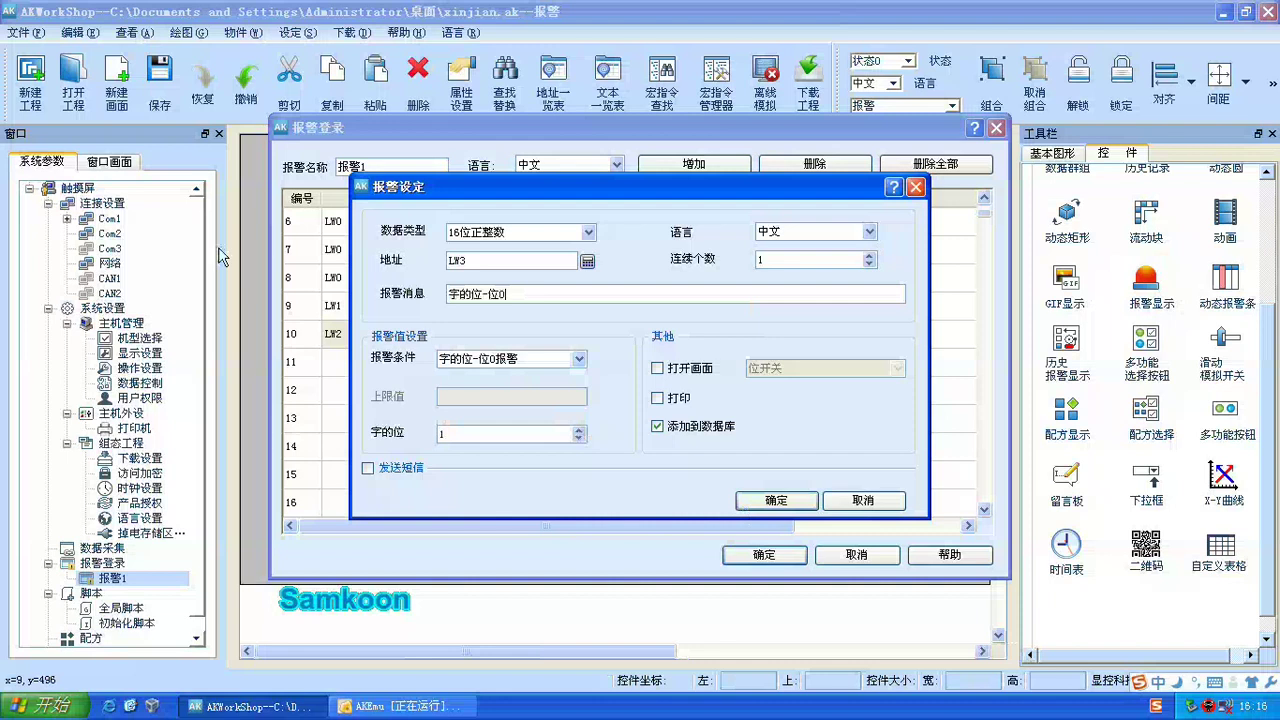
{"action": "type", "text": "0baoji"}
{"action": "key", "text": "space"}
{"action": "type", "text": ".o"}
{"action": "key", "text": "BackSpace"}
{"action": "key", "text": "BackSpace"}
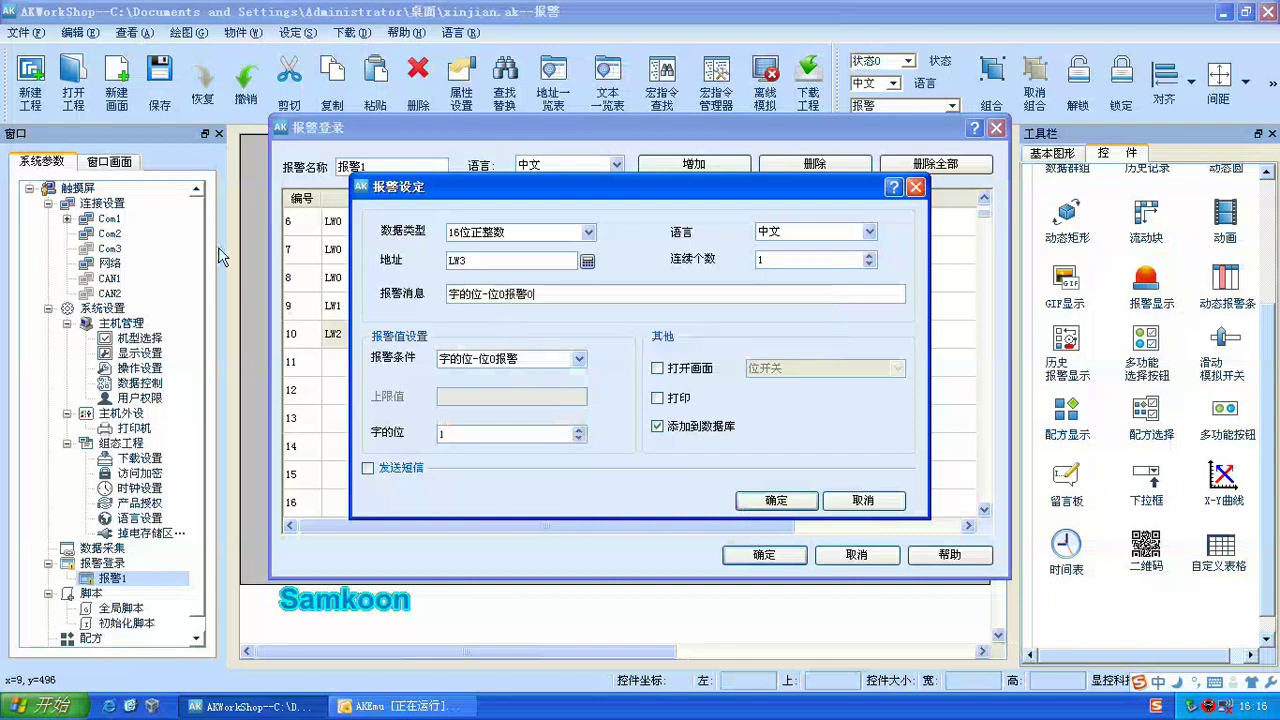
{"action": "left_click", "coordinate": [791, 501]}
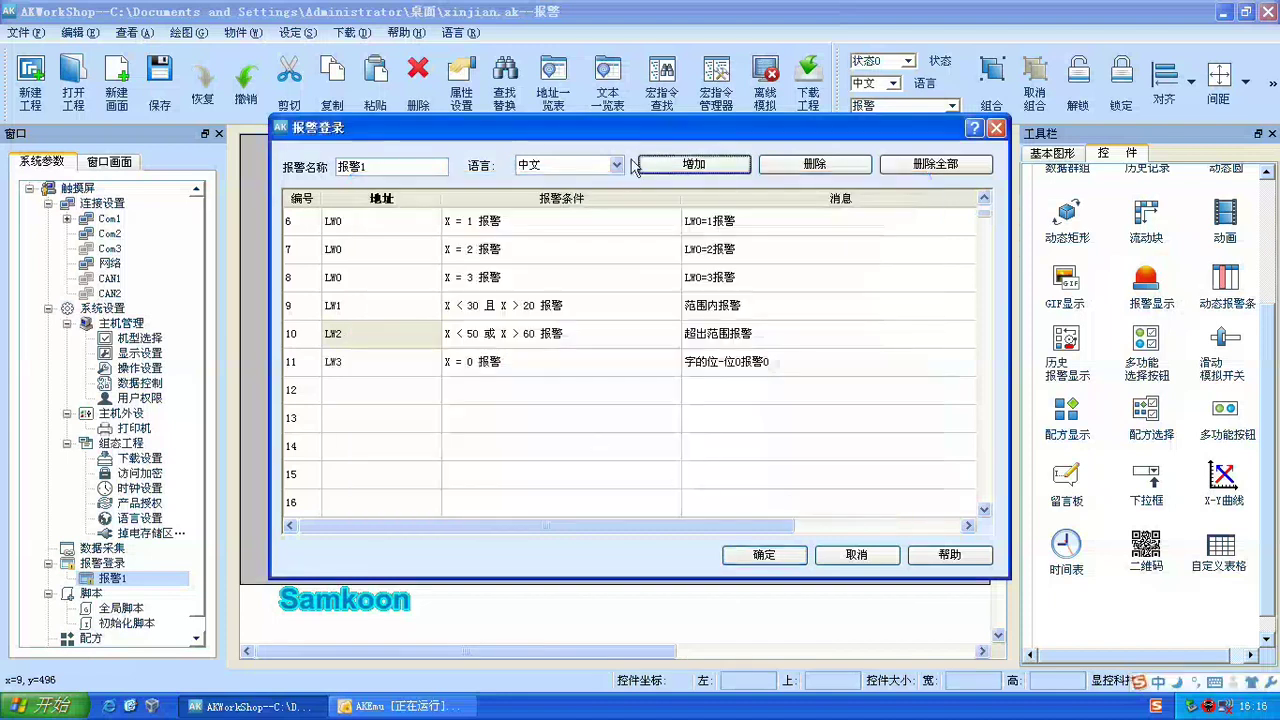
Step: Add a second LW3 word alarm with data type 16位整数
{"action": "left_click", "coordinate": [677, 165]}
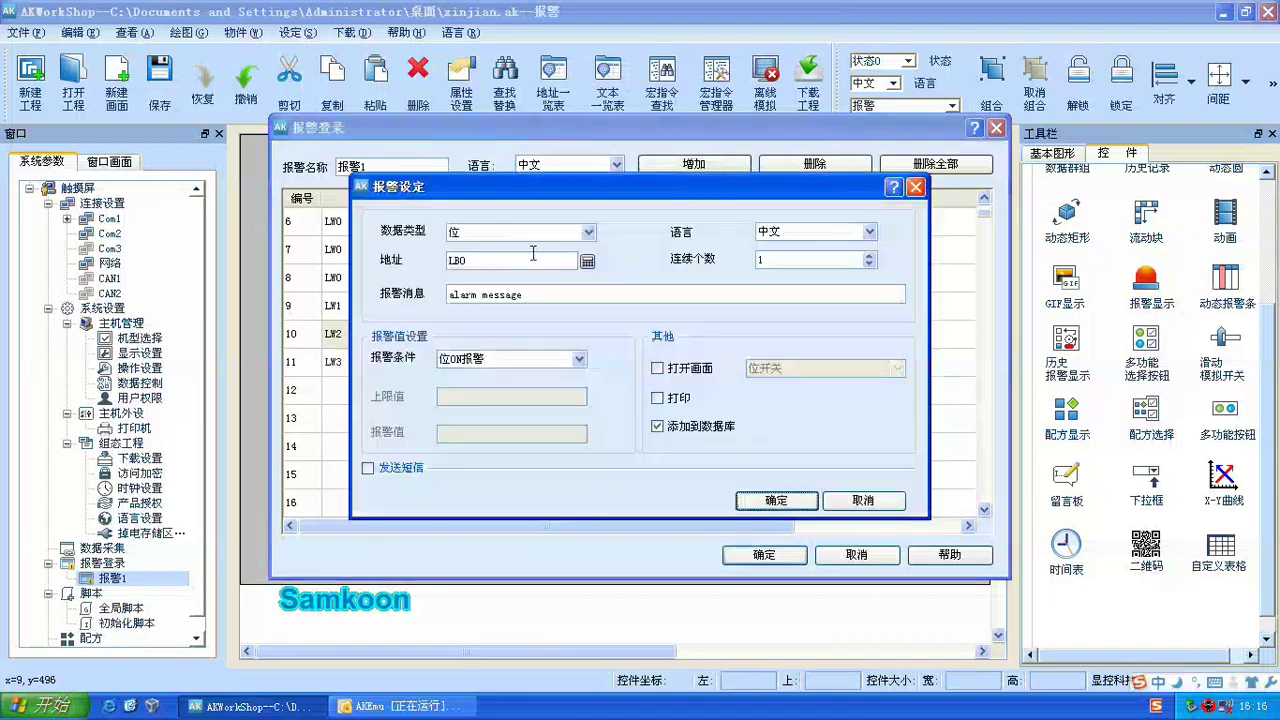
{"action": "left_click", "coordinate": [590, 232]}
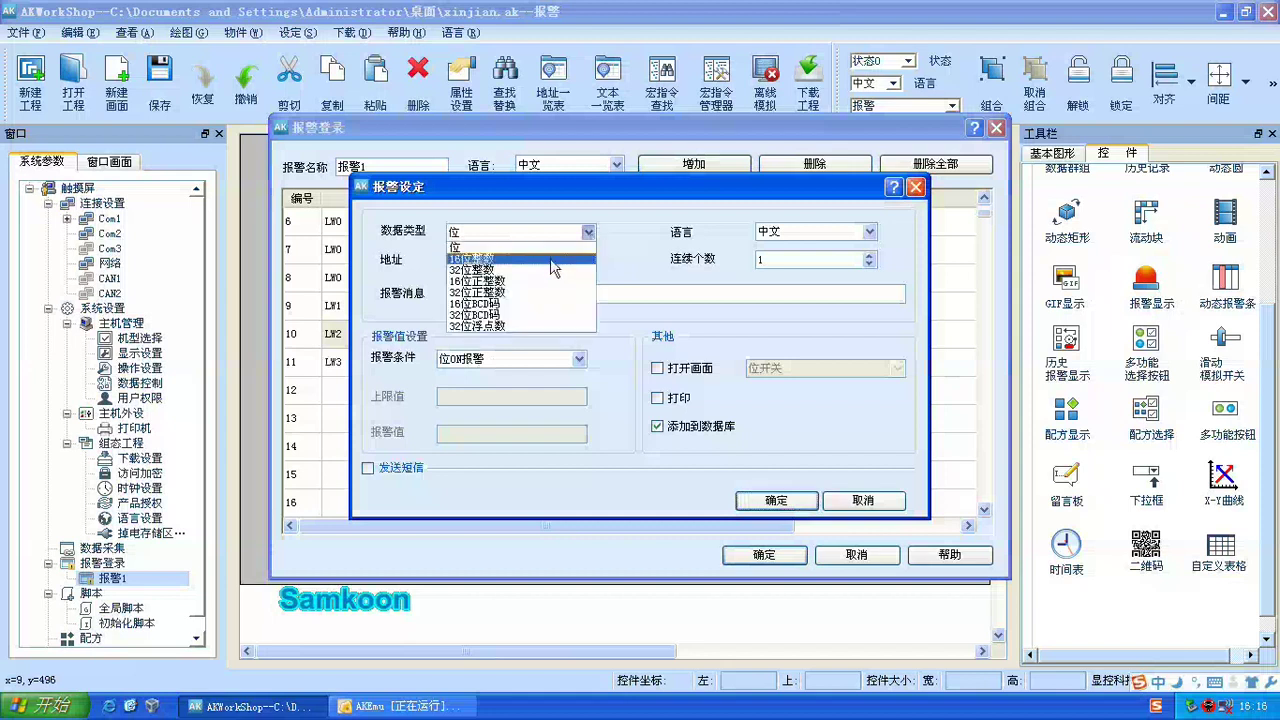
{"action": "left_click", "coordinate": [532, 259]}
{"action": "left_click", "coordinate": [587, 260]}
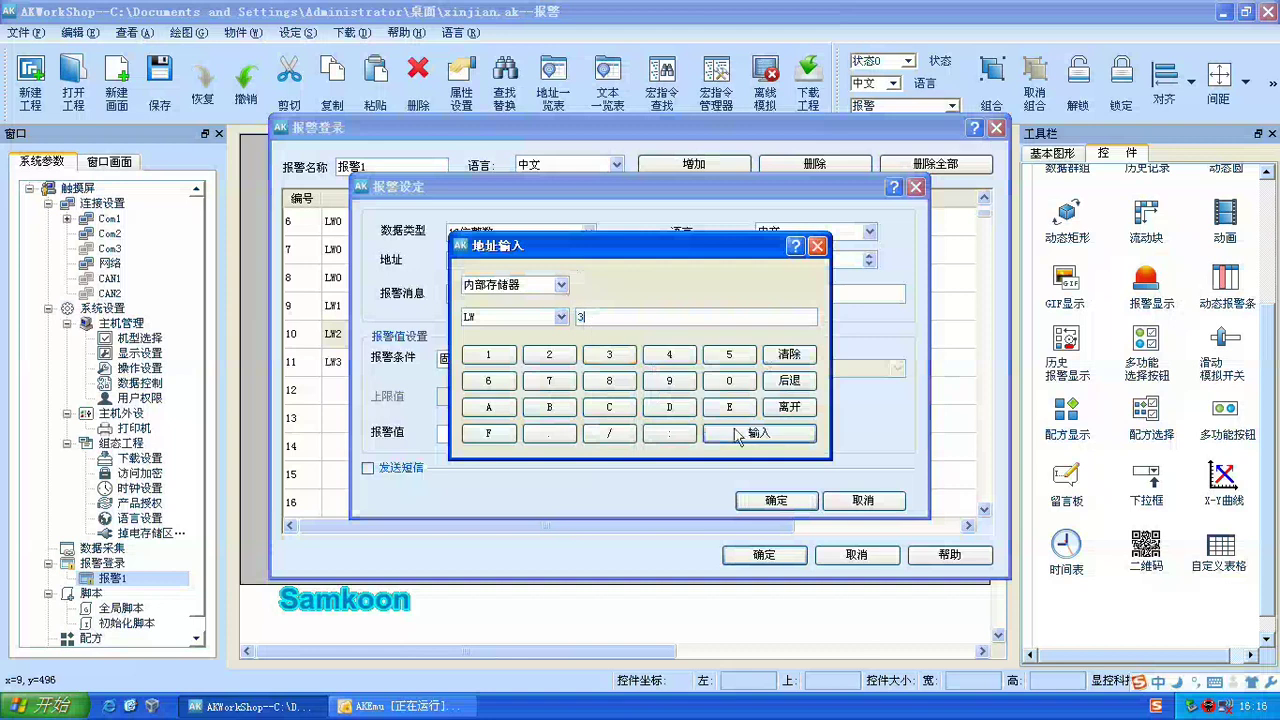
{"action": "left_click", "coordinate": [765, 433]}
Step: Set the second LW3 alarm's condition to 字的位-位0报警 with word bit 2
{"action": "left_click", "coordinate": [514, 363]}
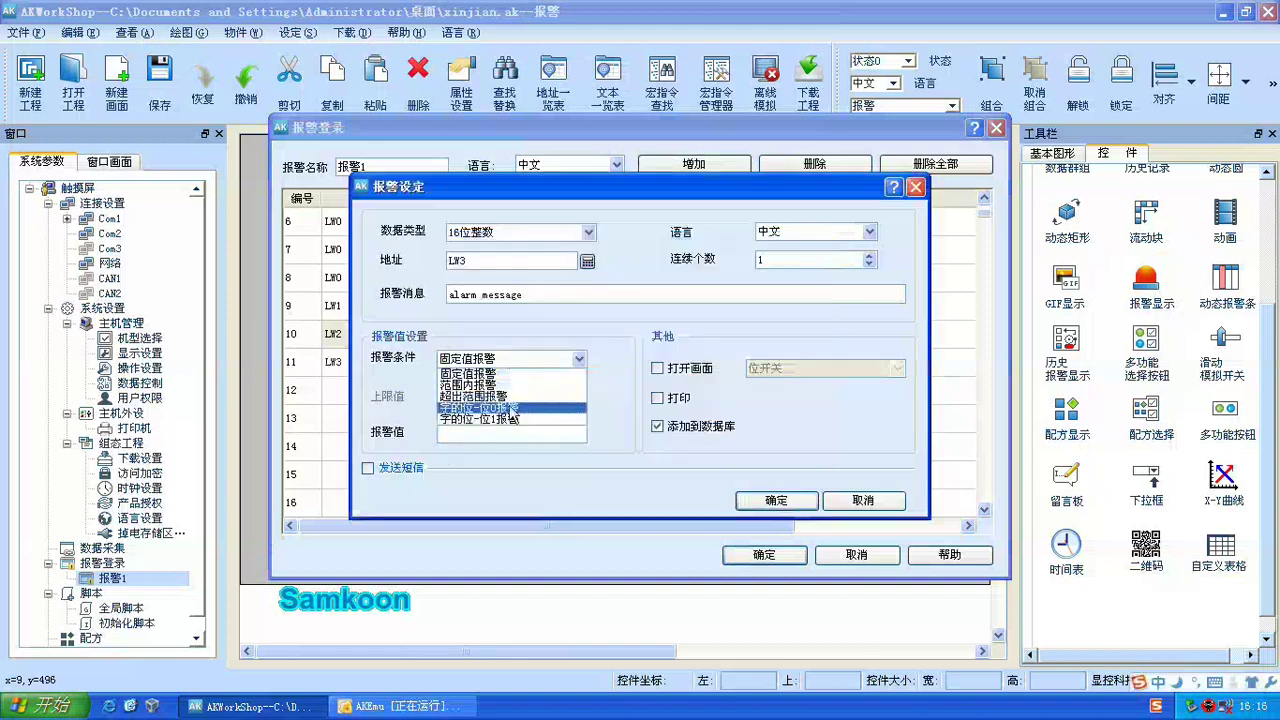
{"action": "left_click", "coordinate": [512, 408]}
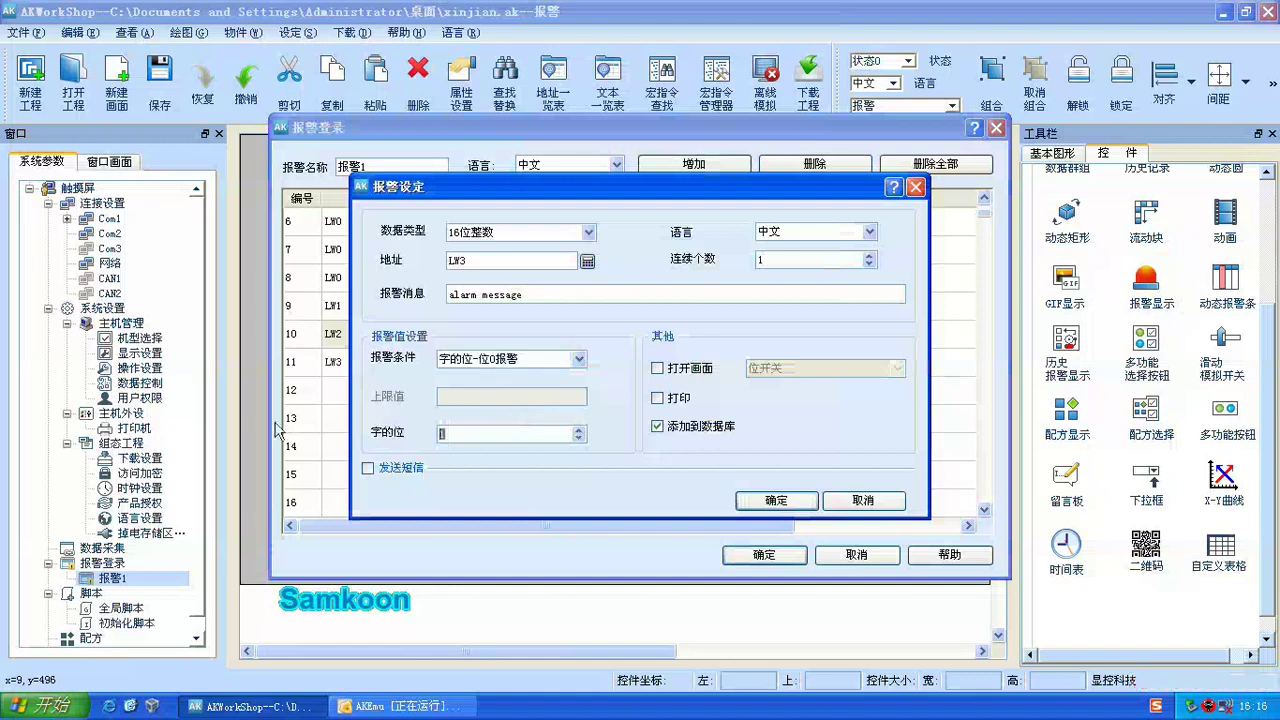
{"action": "type", "text": "2"}
Step: Replace the second LW3 alarm's default message with "字的位-位0报警1" and save the alarm
{"action": "left_click_drag", "start_coordinate": [568, 194], "coordinate": [670, 416]}
{"action": "left_click_drag", "start_coordinate": [686, 511], "coordinate": [549, 511]}
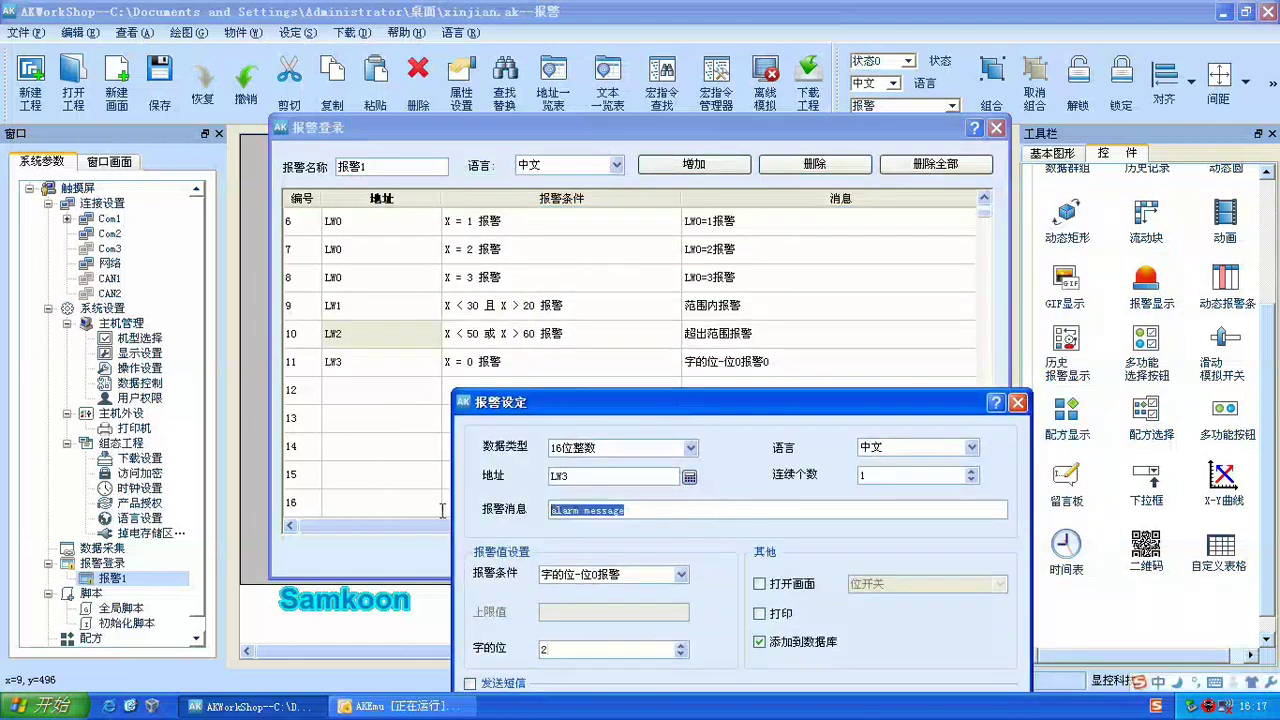
{"action": "type", "text": "字"}
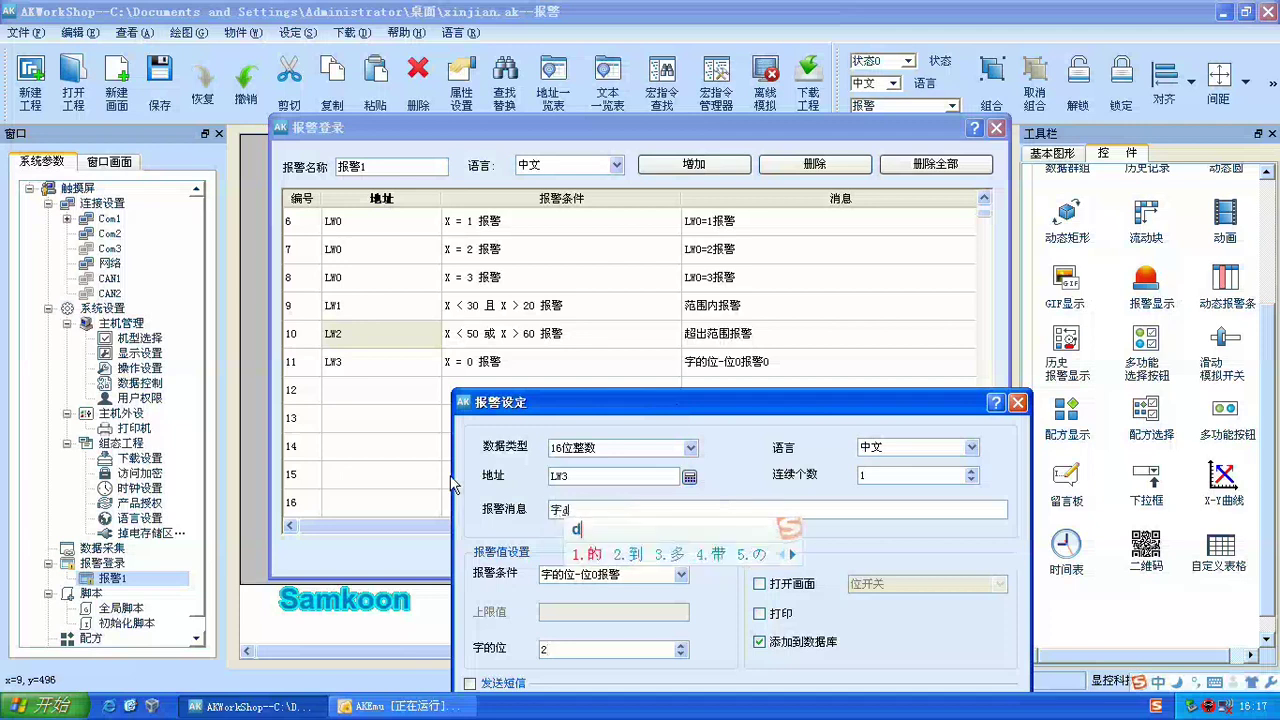
{"action": "type", "text": "的位-"}
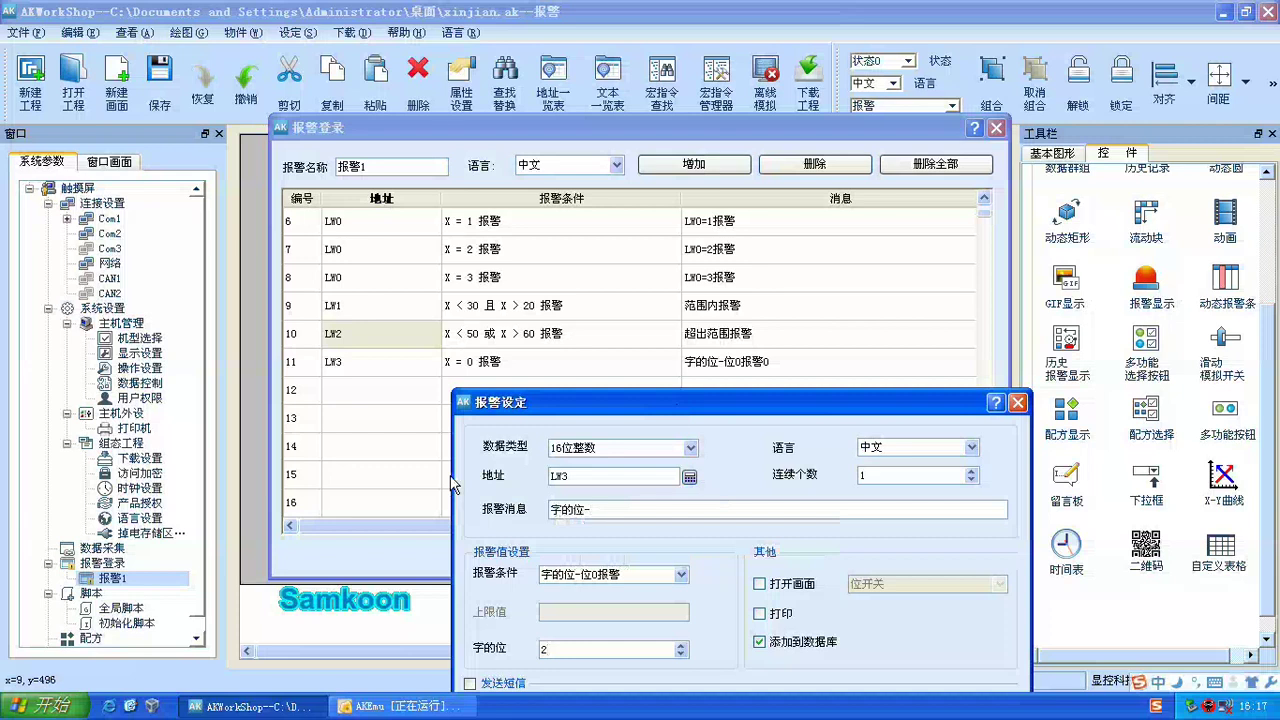
{"action": "type", "text": "报警"}
{"action": "type", "text": "位"}
{"action": "type", "text": "0报警"}
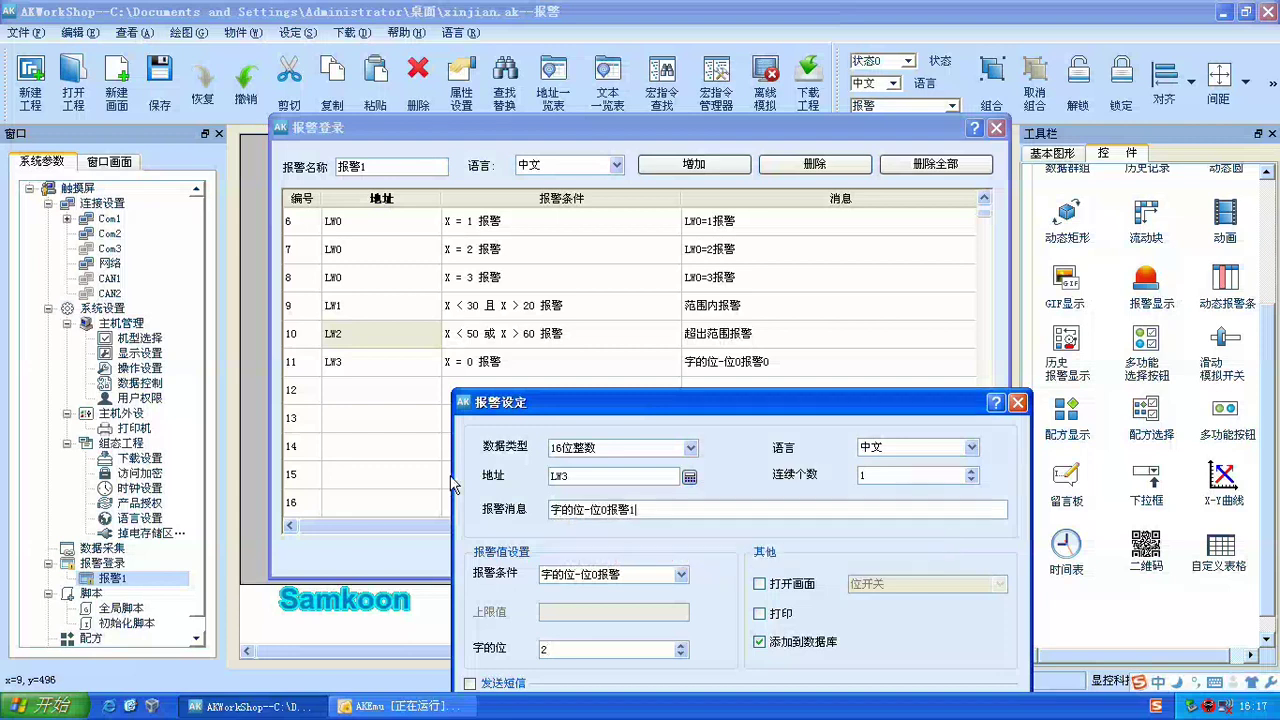
{"action": "left_click_drag", "start_coordinate": [671, 403], "coordinate": [633, 194]}
{"action": "left_click", "coordinate": [836, 507]}
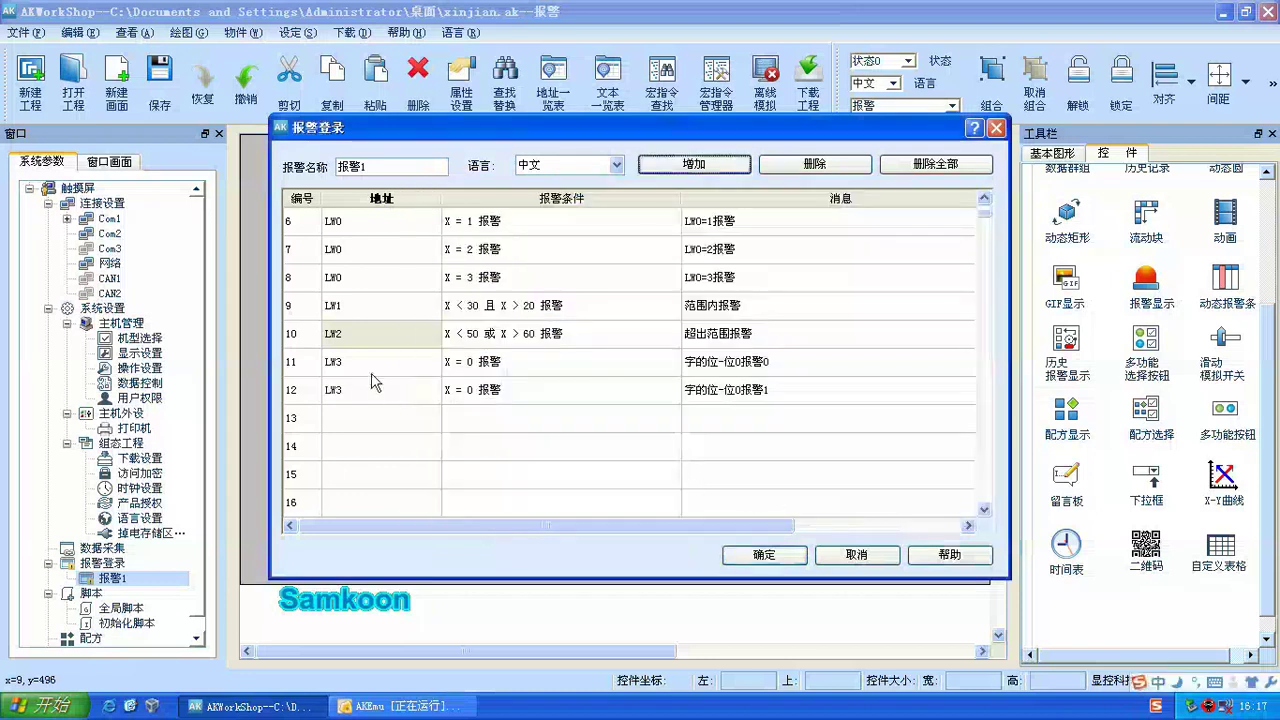
Step: Add a word alarm with data type 16位整数 at address LW4 and alarm condition 字的位-位1报警
{"action": "left_click", "coordinate": [694, 164]}
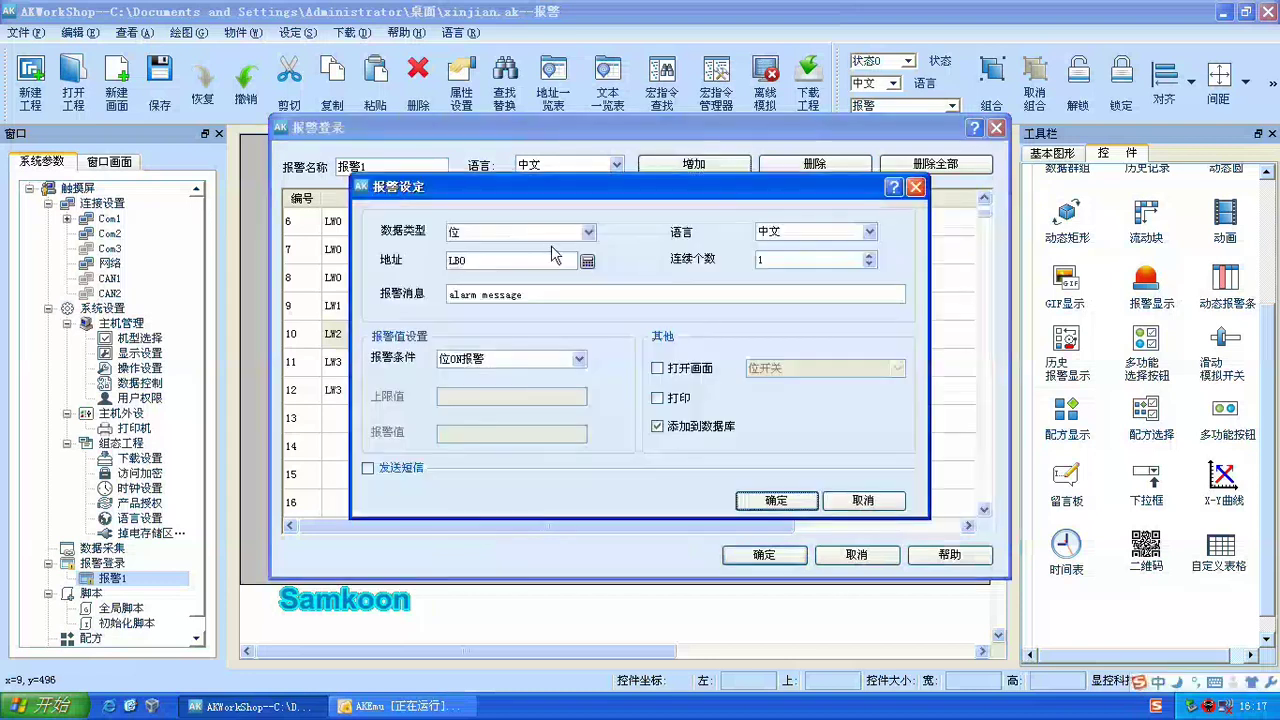
{"action": "left_click", "coordinate": [588, 232]}
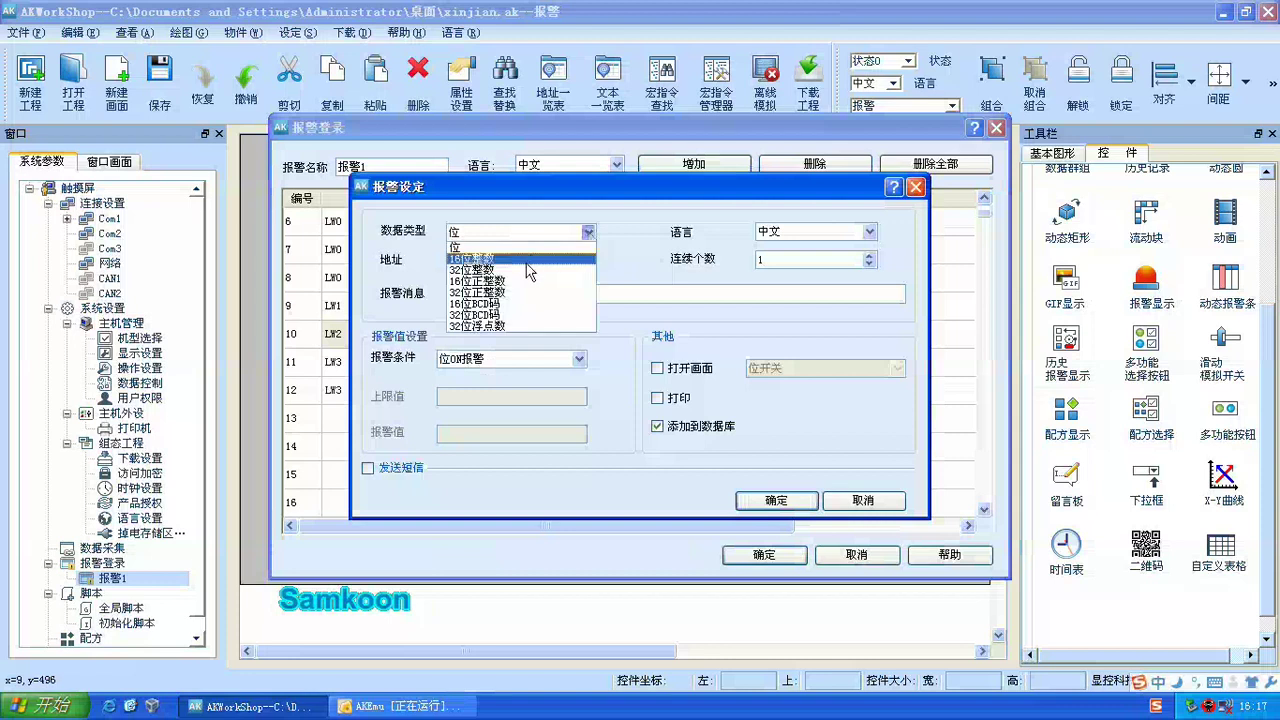
{"action": "left_click", "coordinate": [500, 258]}
{"action": "left_click", "coordinate": [587, 261]}
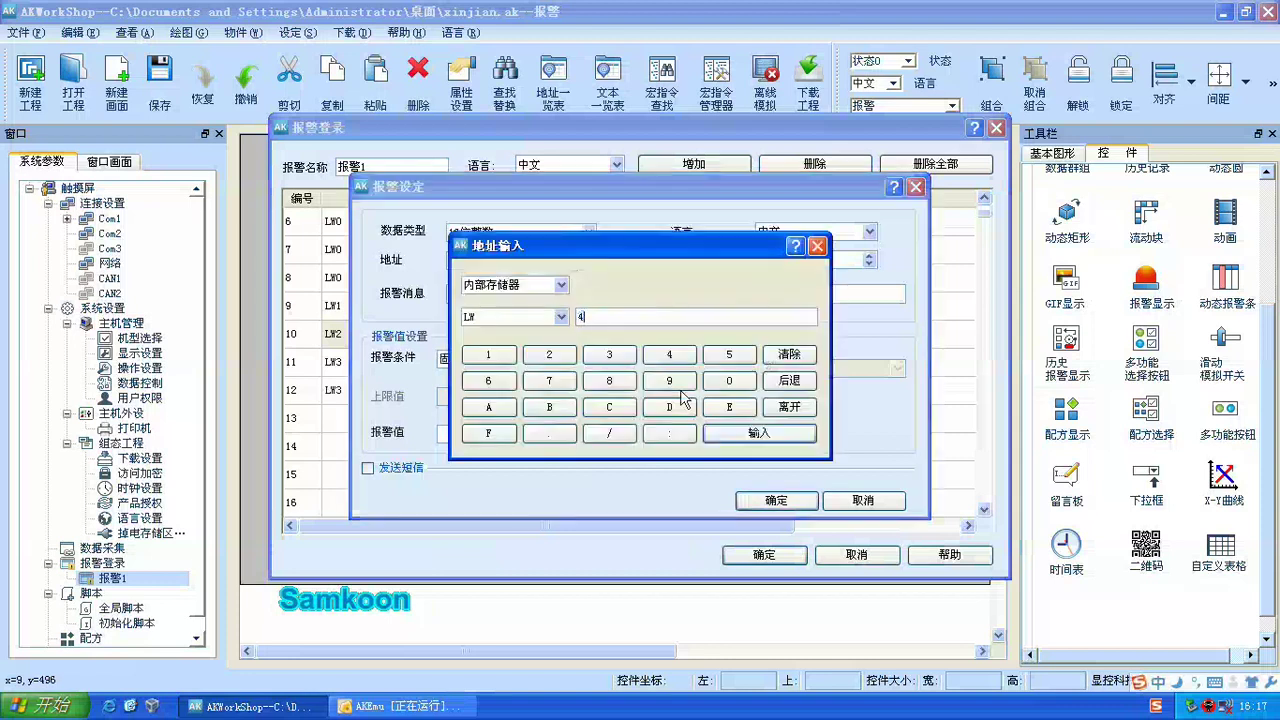
{"action": "left_click", "coordinate": [750, 433]}
{"action": "left_click", "coordinate": [546, 362]}
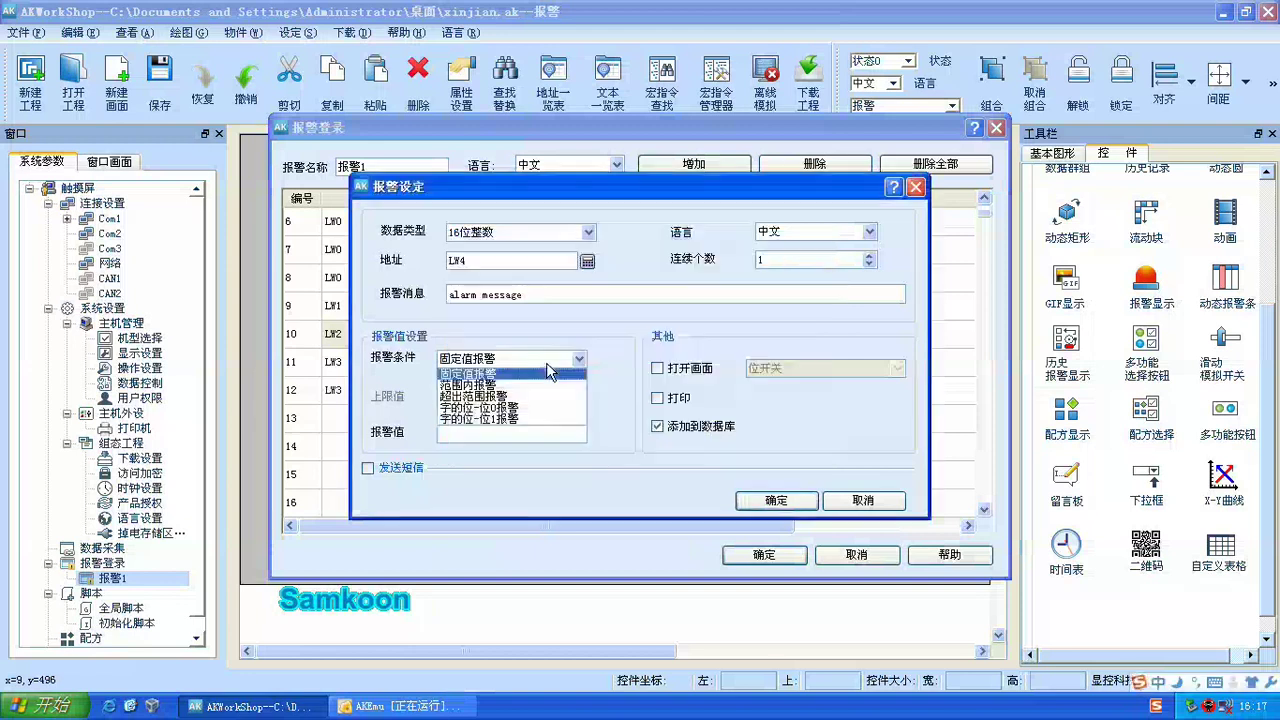
{"action": "left_click", "coordinate": [530, 419]}
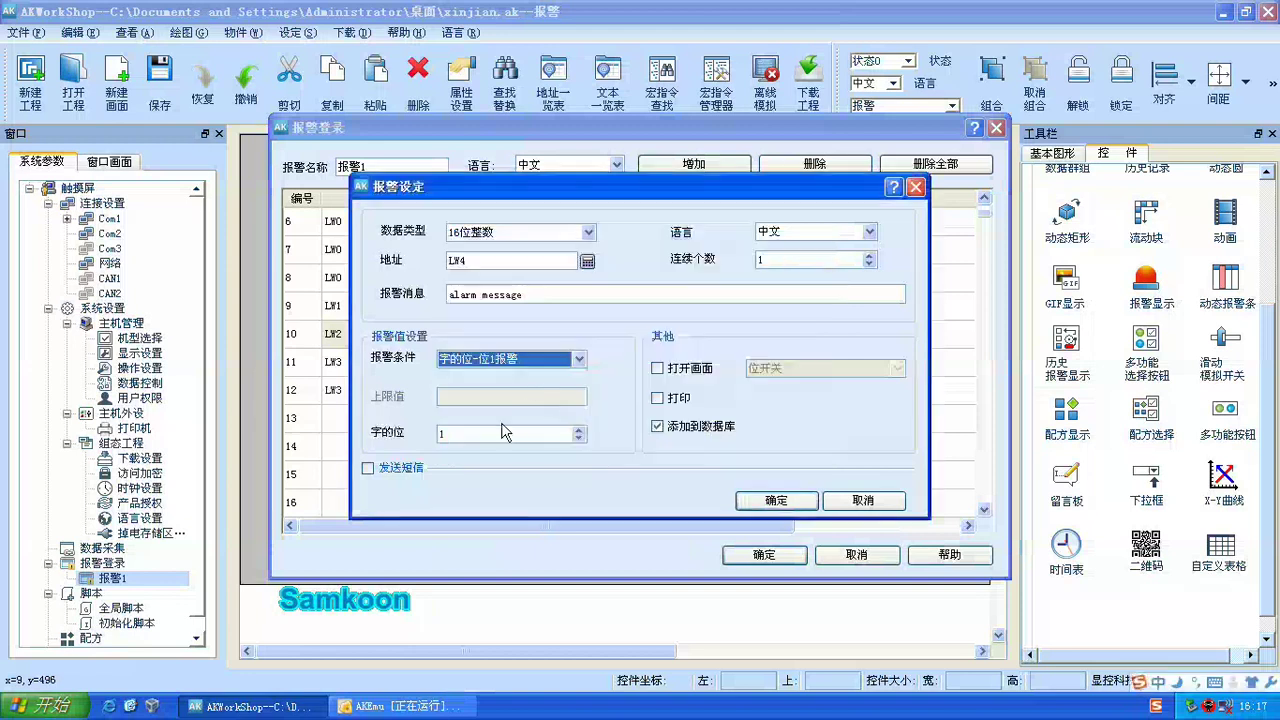
Step: Replace the LW4 alarm's default message with "字的位-位1报警0" and save the alarm
{"action": "left_click_drag", "start_coordinate": [558, 300], "coordinate": [424, 283]}
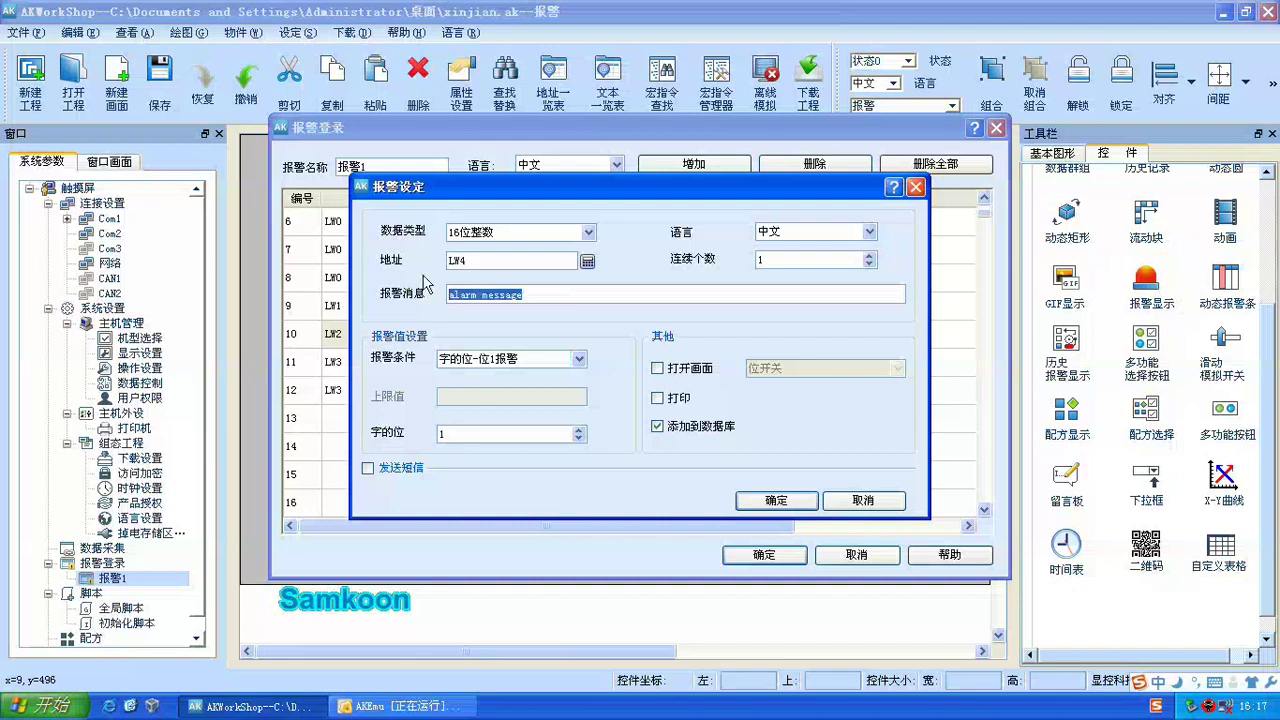
{"action": "type", "text": "z"}
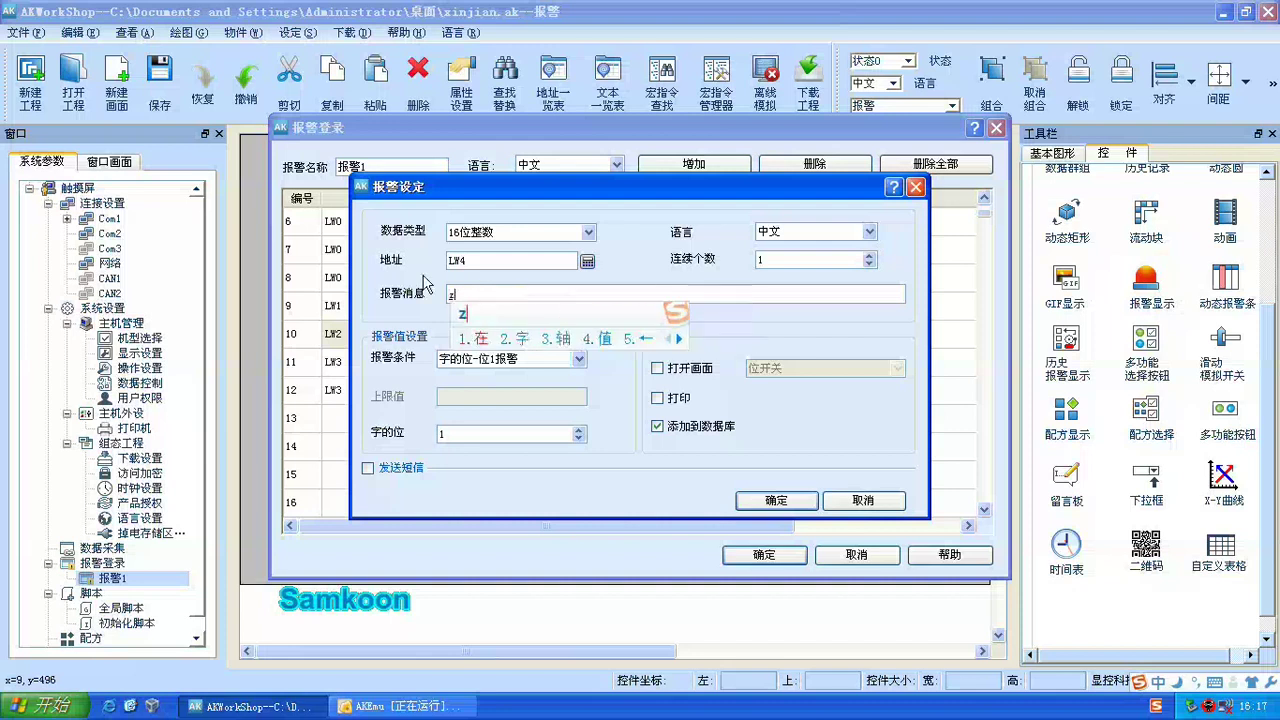
{"action": "type", "text": "i"}
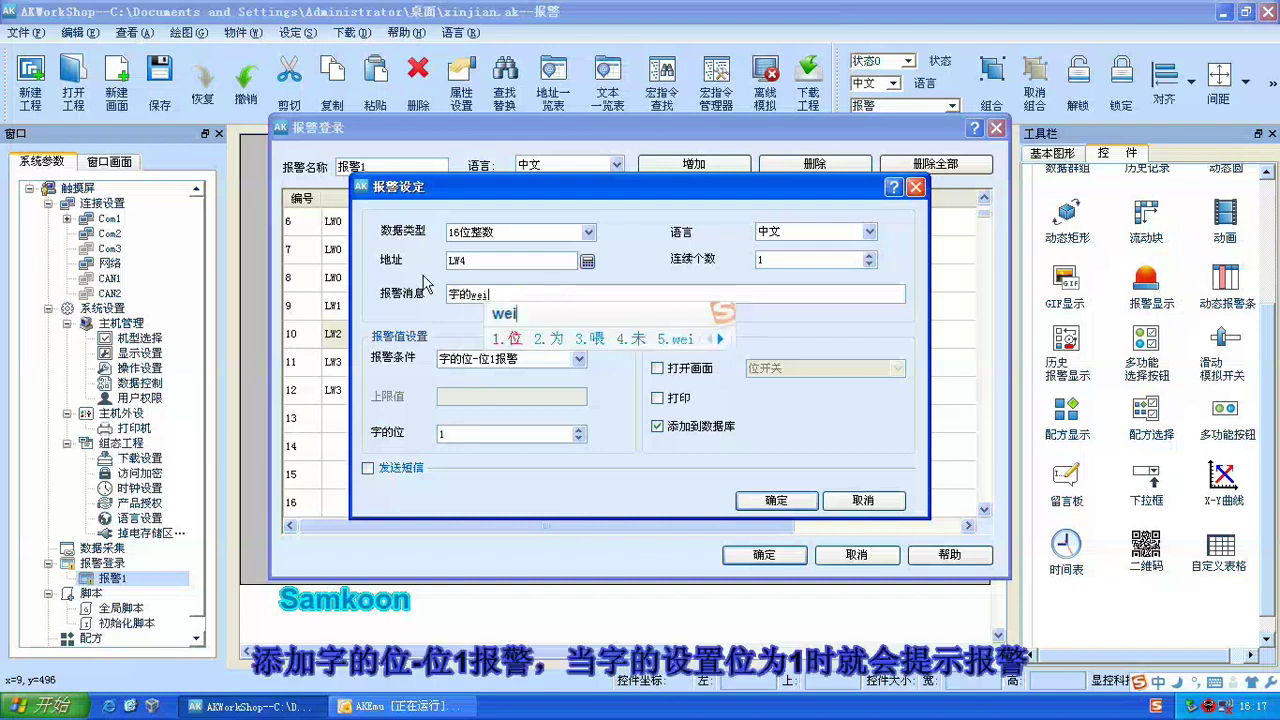
{"action": "type", "text": "字的位-位"}
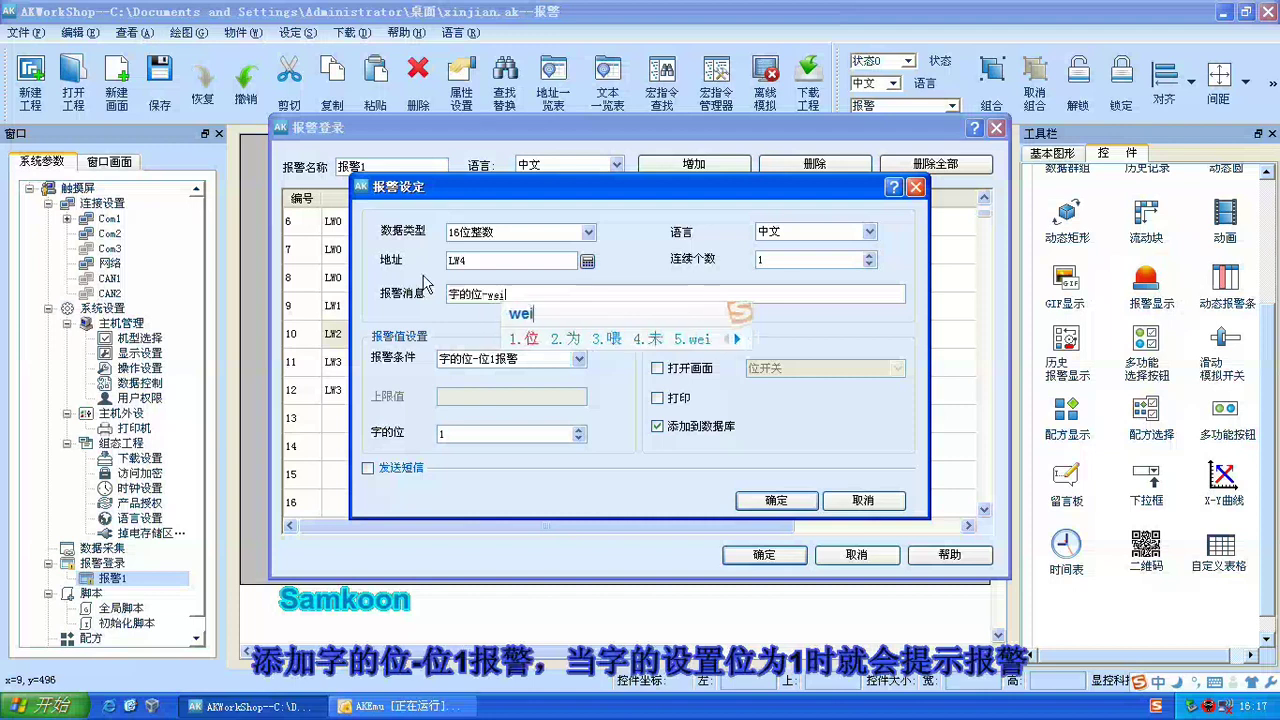
{"action": "type", "text": "1"}
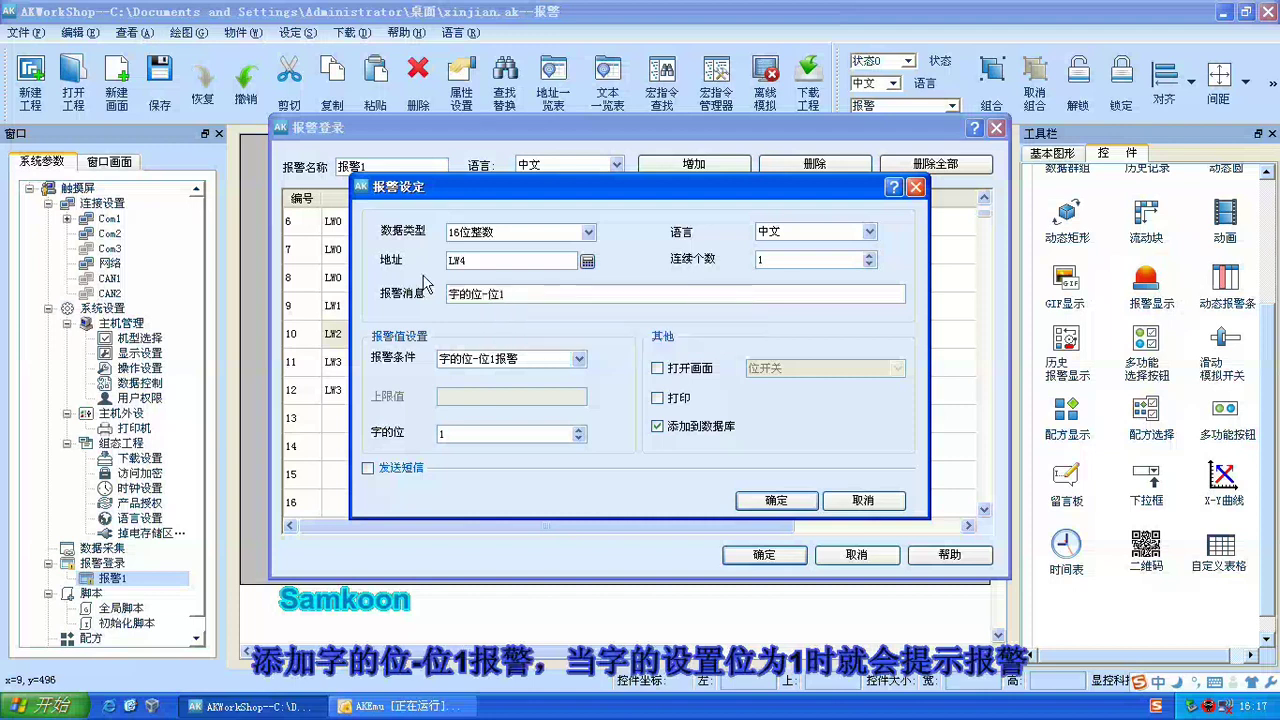
{"action": "type", "text": "baoj"}
{"action": "key", "text": "space"}
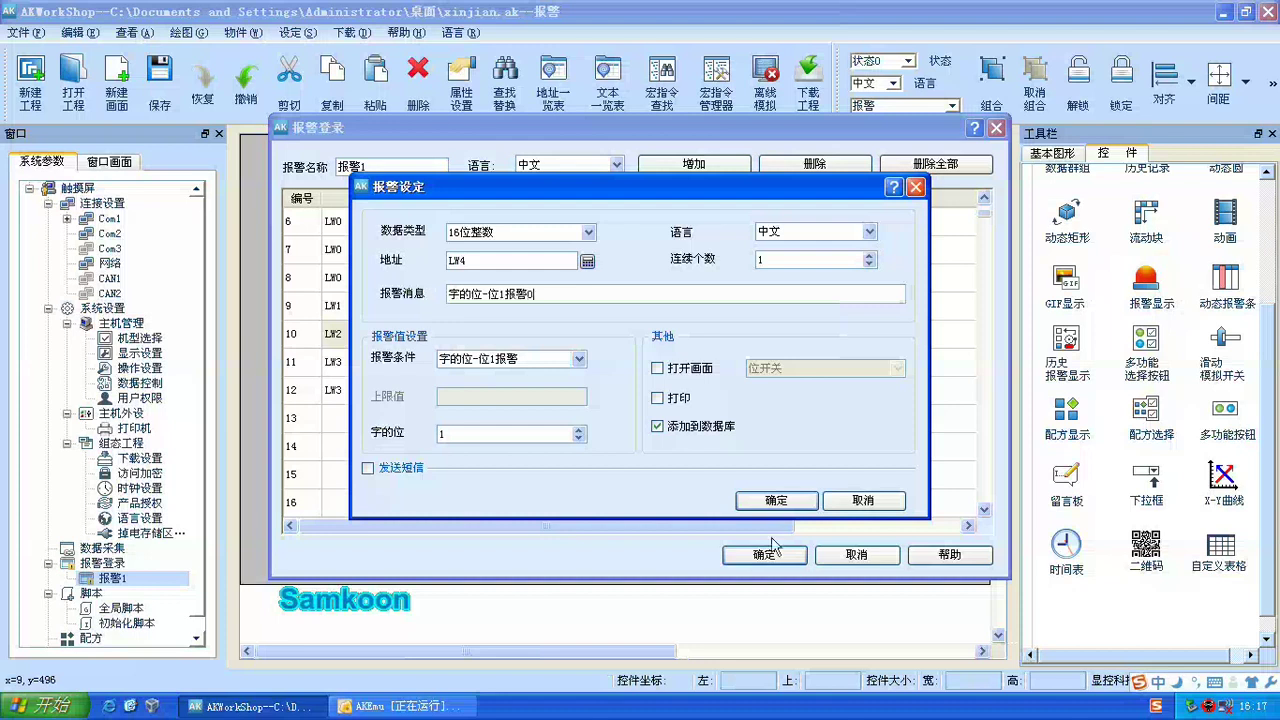
{"action": "left_click", "coordinate": [778, 502]}
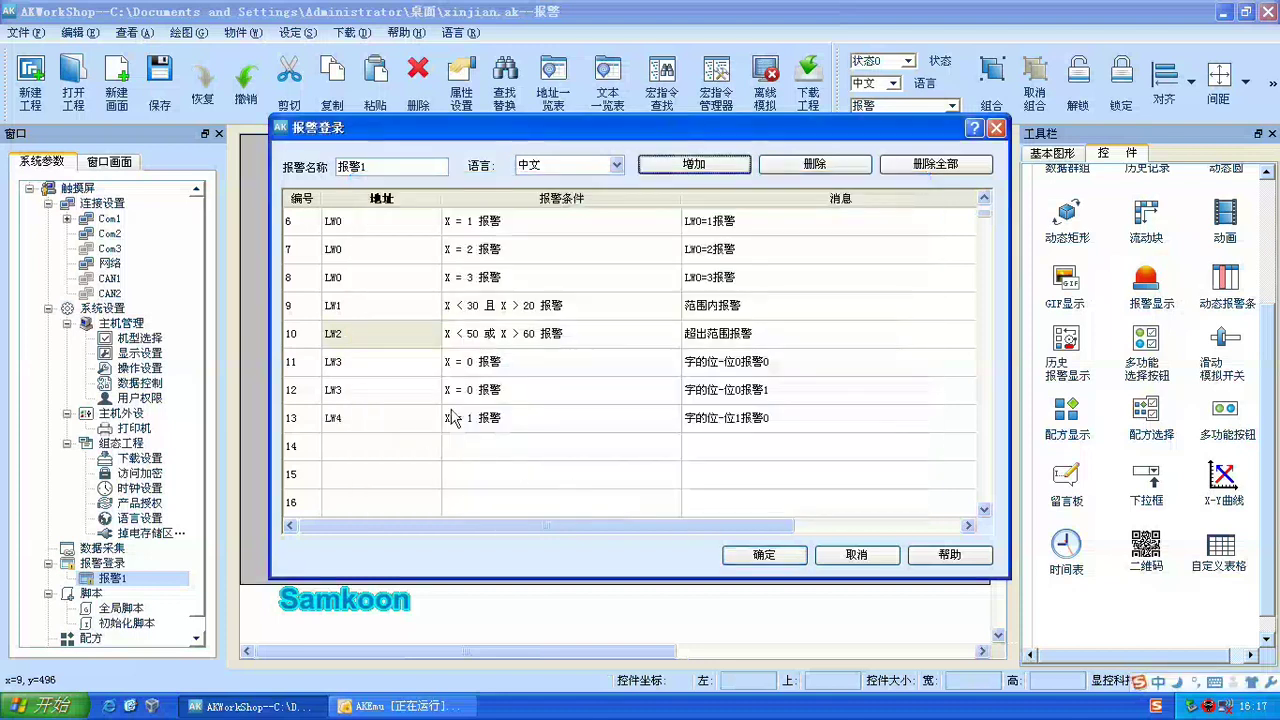
Step: Add another word alarm with data type 16位正整数 at address LW4
{"action": "left_click", "coordinate": [694, 164]}
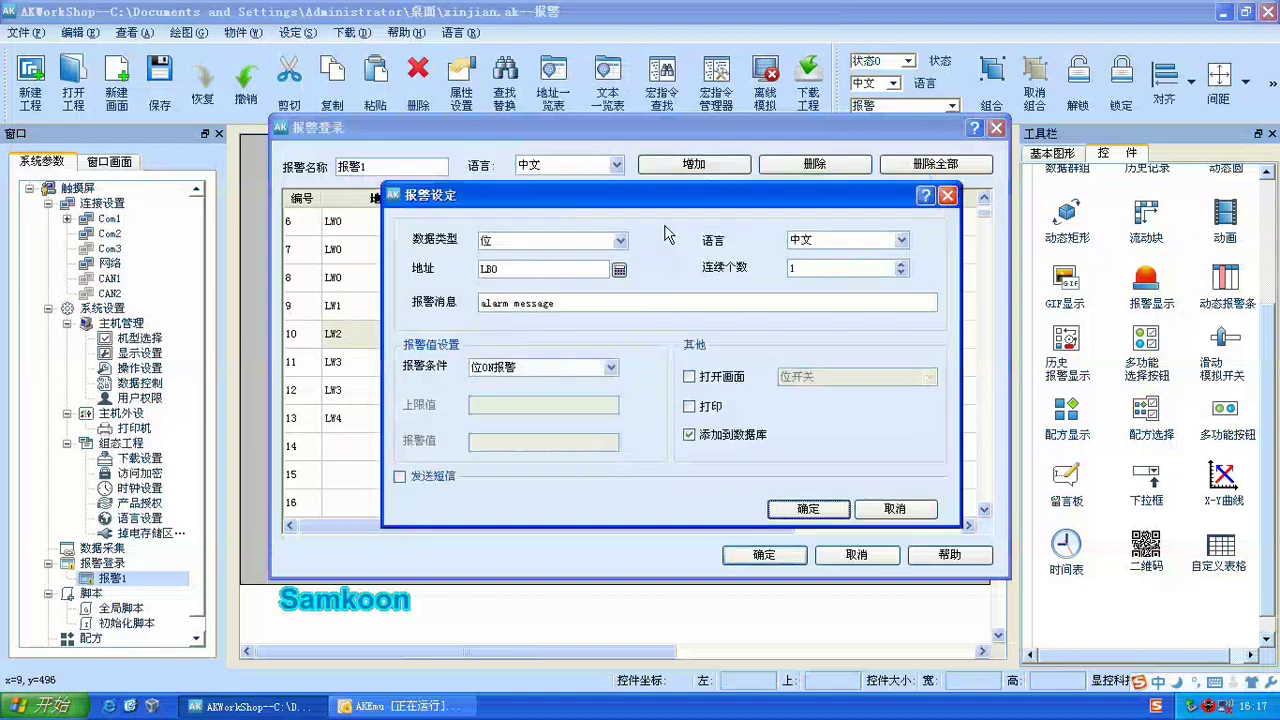
{"action": "left_click", "coordinate": [668, 273]}
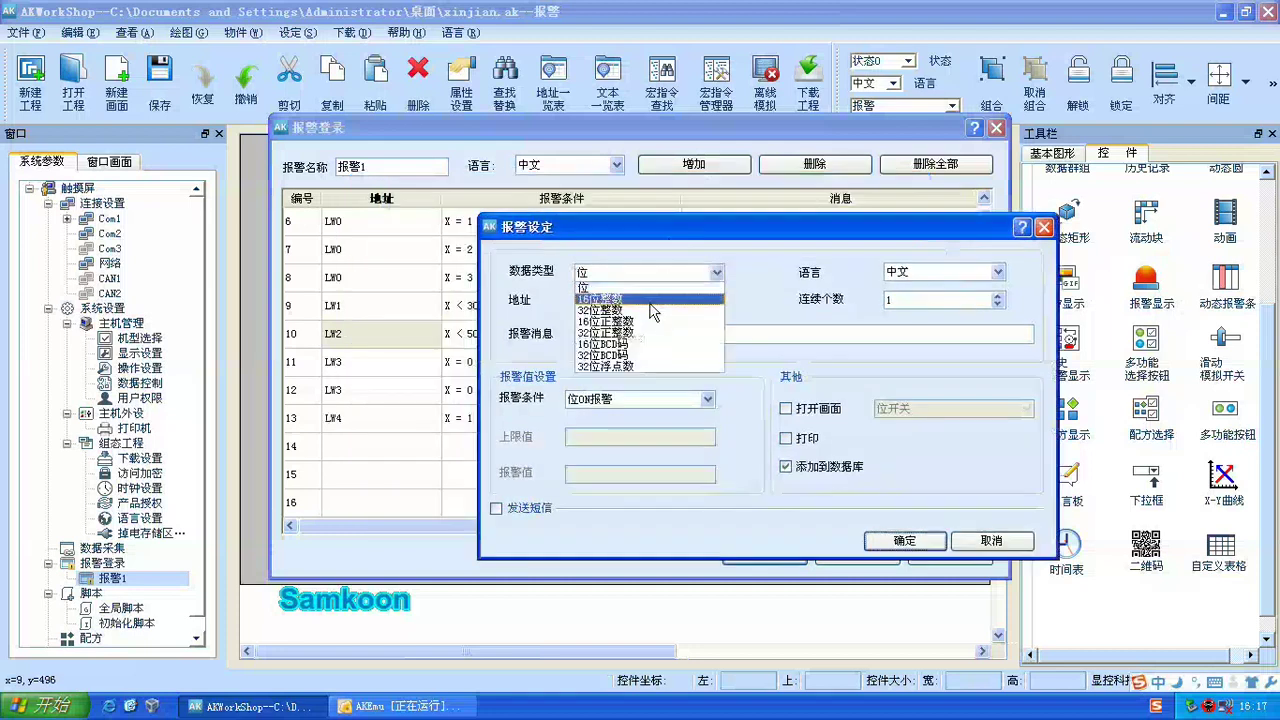
{"action": "left_click", "coordinate": [650, 321]}
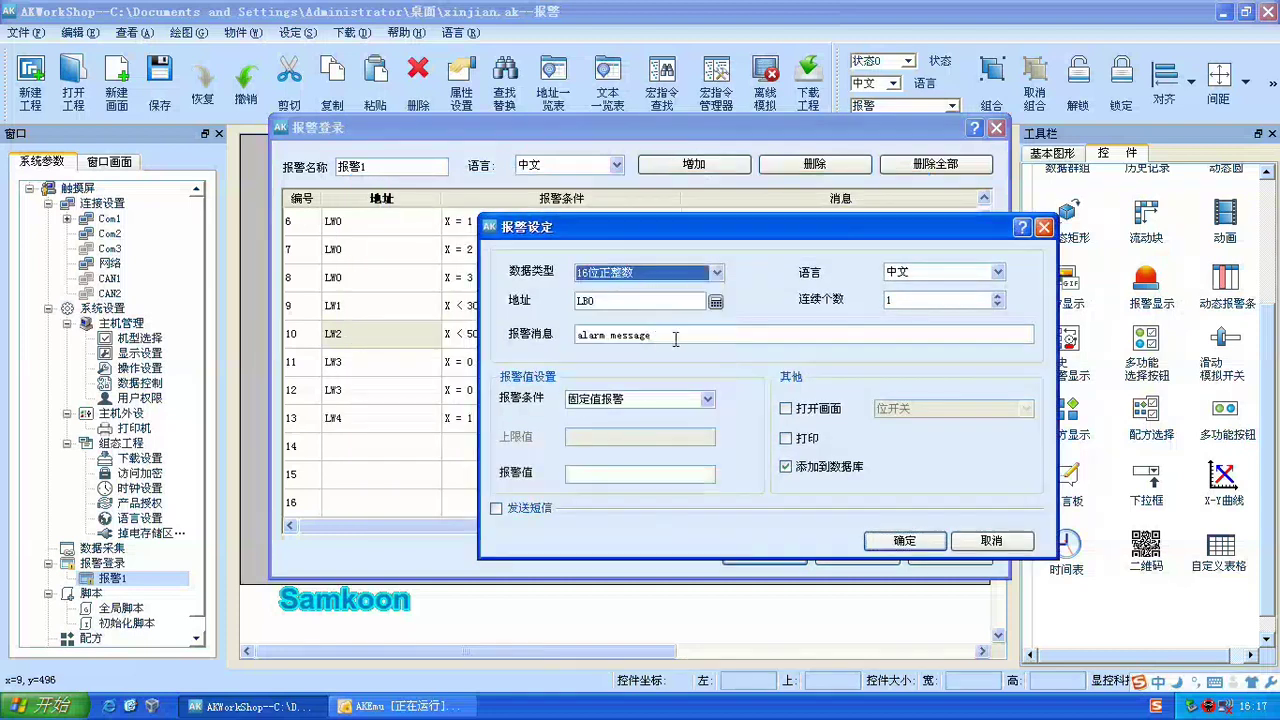
{"action": "left_click", "coordinate": [716, 302]}
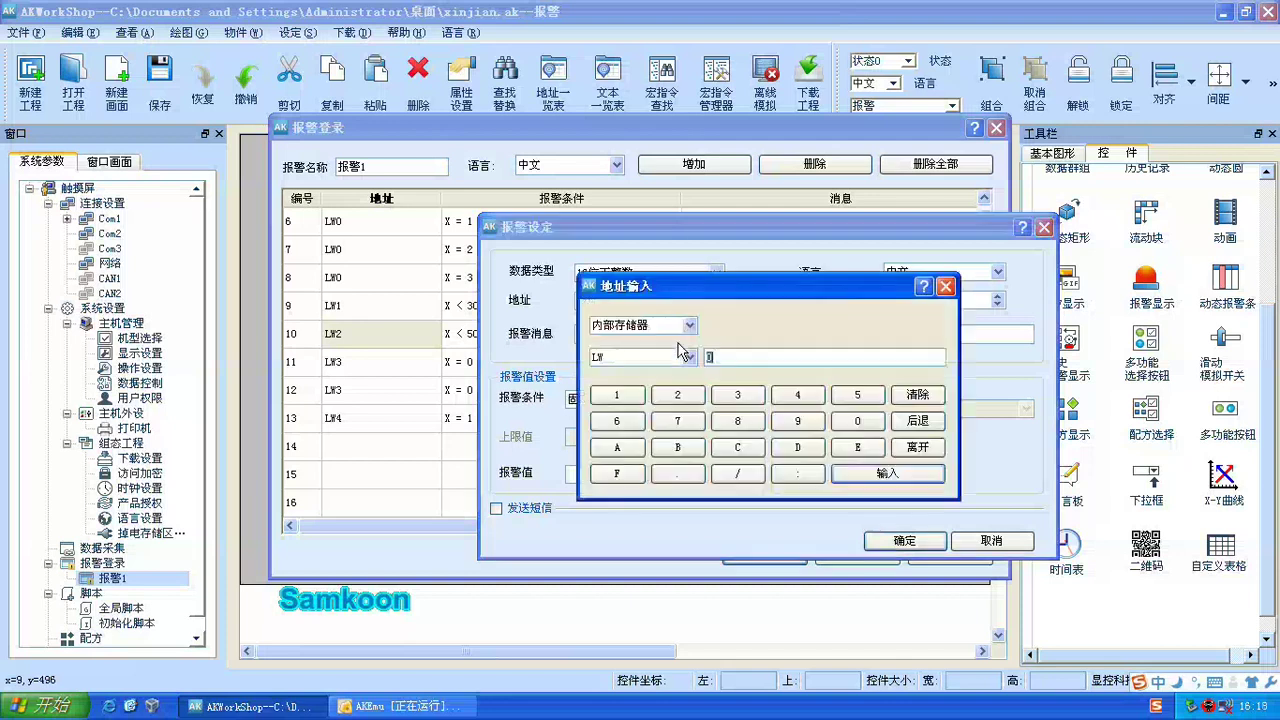
{"action": "type", "text": "4"}
{"action": "left_click", "coordinate": [880, 478]}
Step: Set the second LW4 alarm's condition to 字的位-位1报警 with word bit 2
{"action": "left_click", "coordinate": [640, 408]}
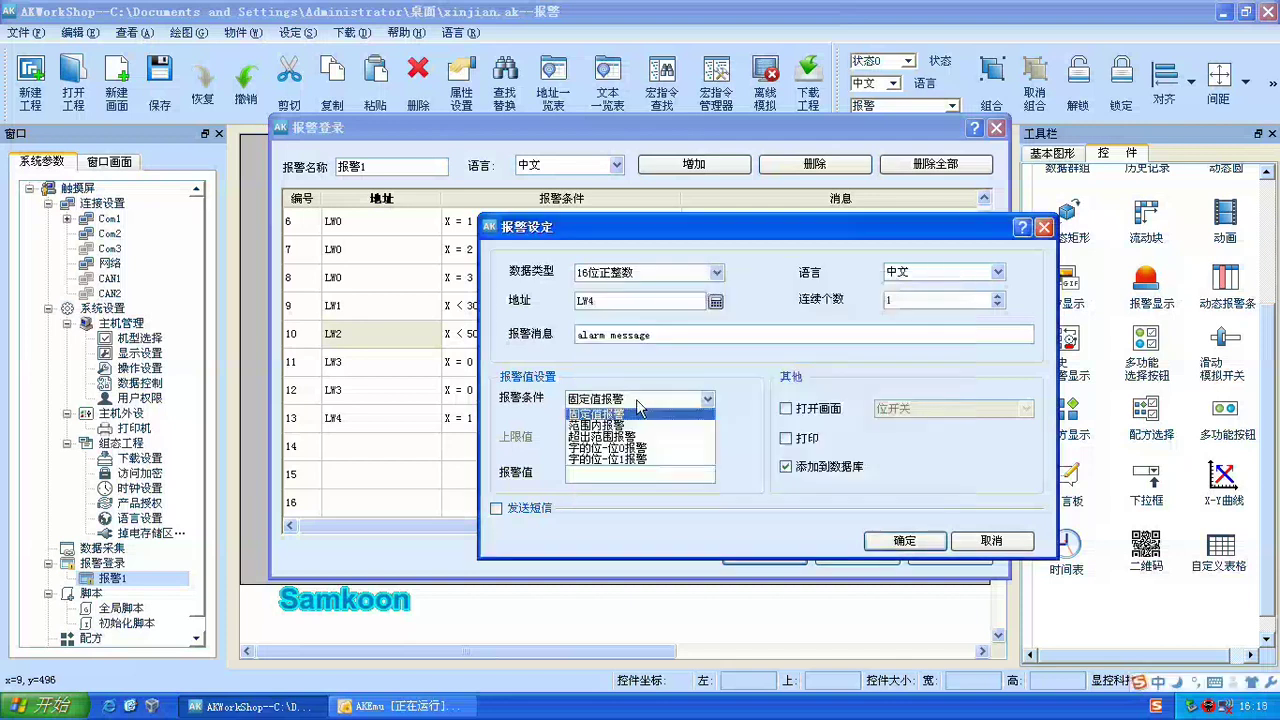
{"action": "left_click", "coordinate": [622, 460]}
{"action": "double_click", "coordinate": [591, 472]}
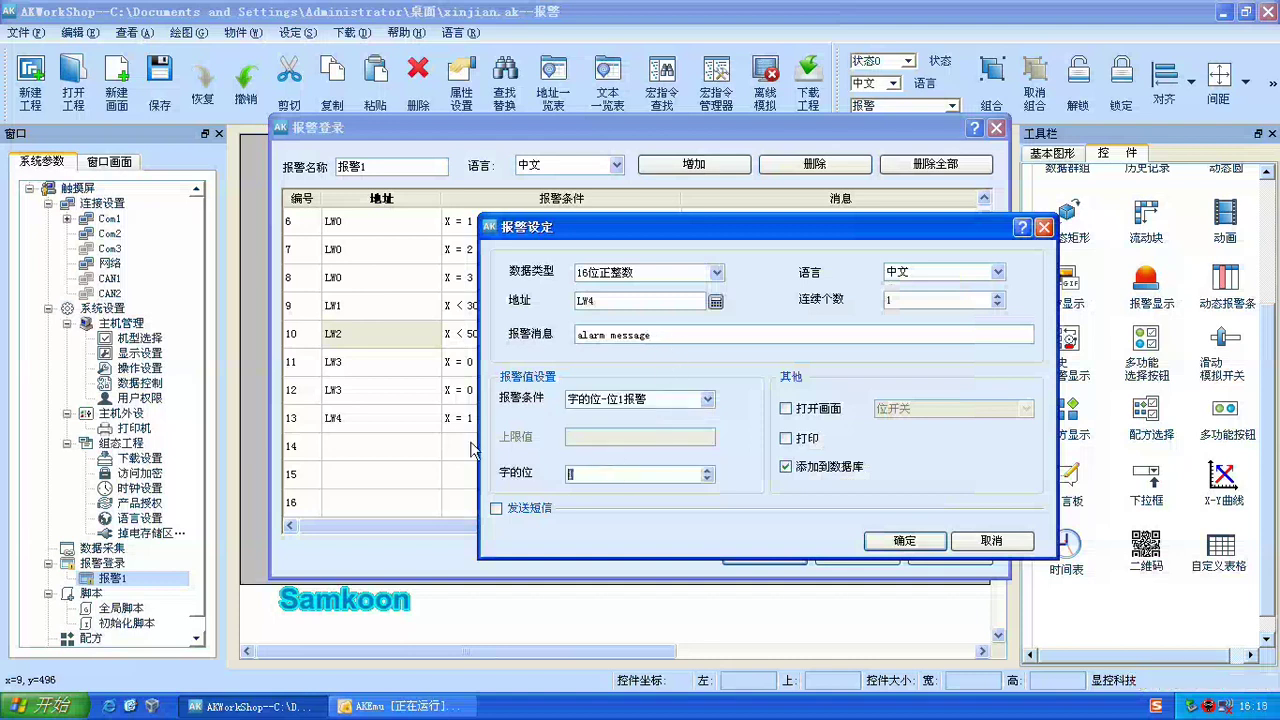
{"action": "type", "text": "2"}
{"action": "key", "text": "Tab"}
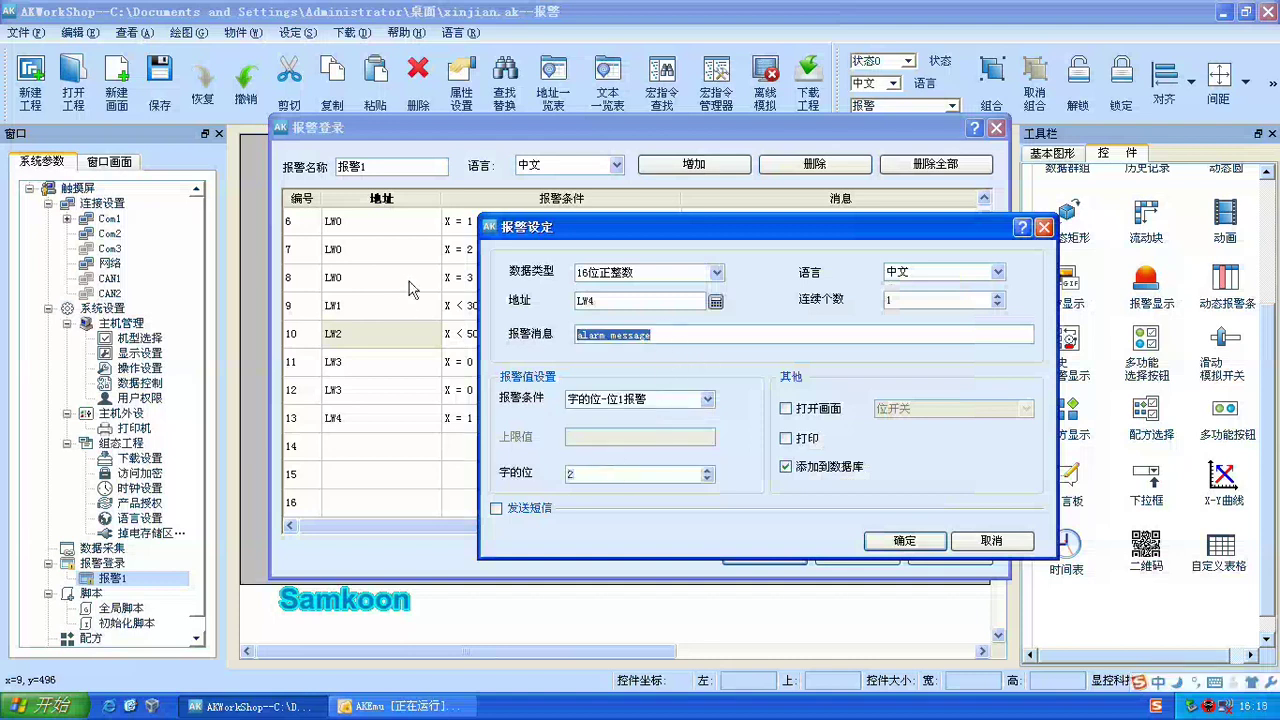
Step: Replace the second LW4 alarm's default message with "字的位-位报警1", then save the alarm and the 报警1 group
{"action": "type", "text": "baoj"}
{"action": "key", "text": "space"}
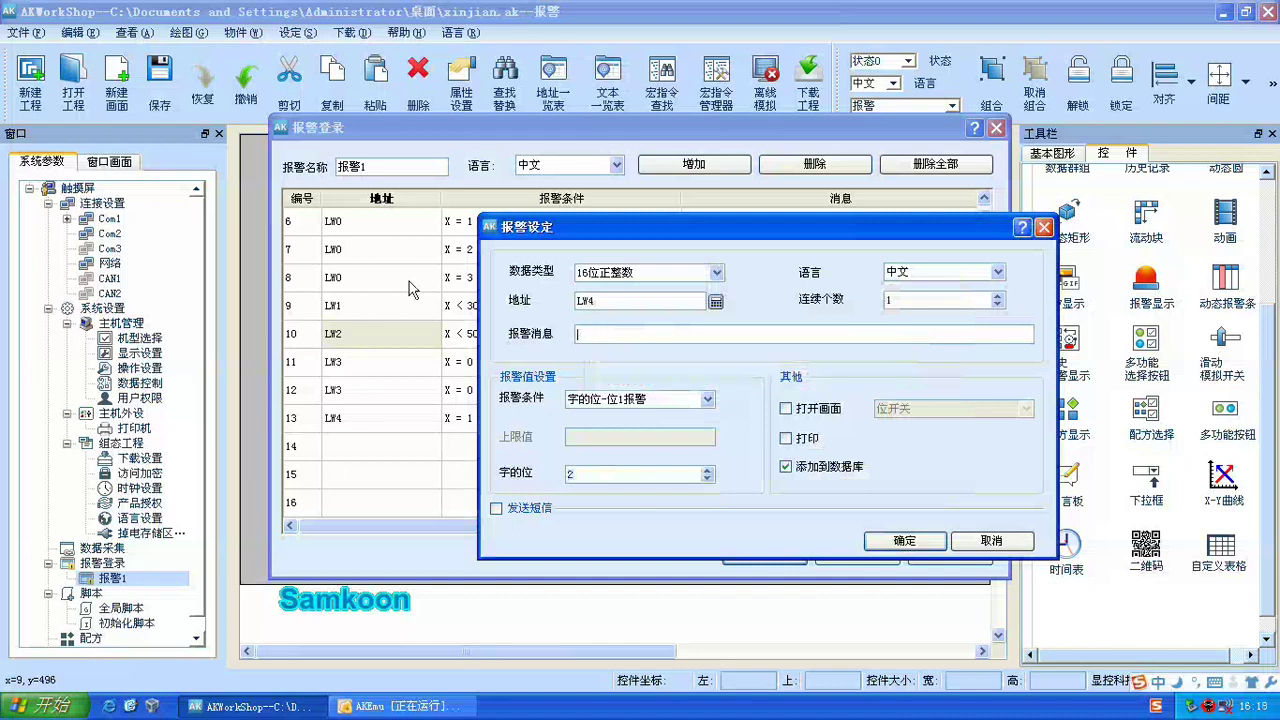
{"action": "left_click_drag", "start_coordinate": [676, 231], "coordinate": [653, 460]}
{"action": "type", "text": "zi"}
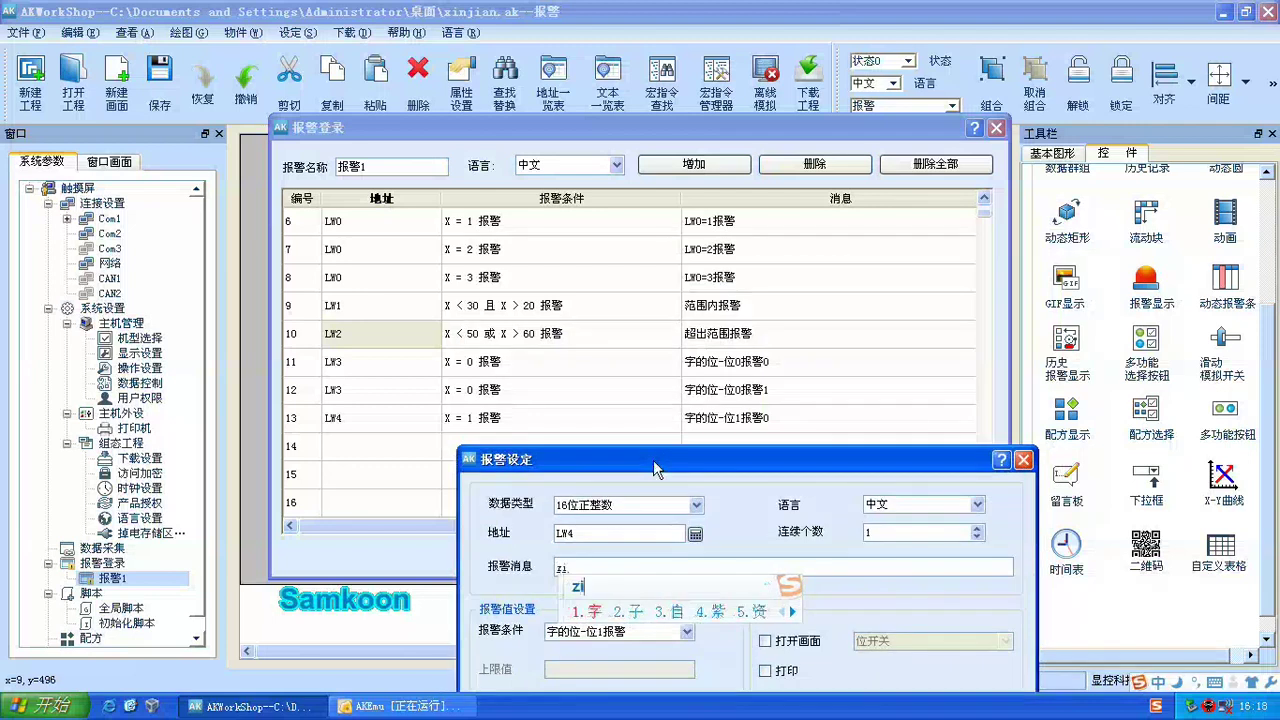
{"action": "type", "text": "de"}
{"action": "key", "text": "space"}
{"action": "type", "text": "wei"}
{"action": "key", "text": "space"}
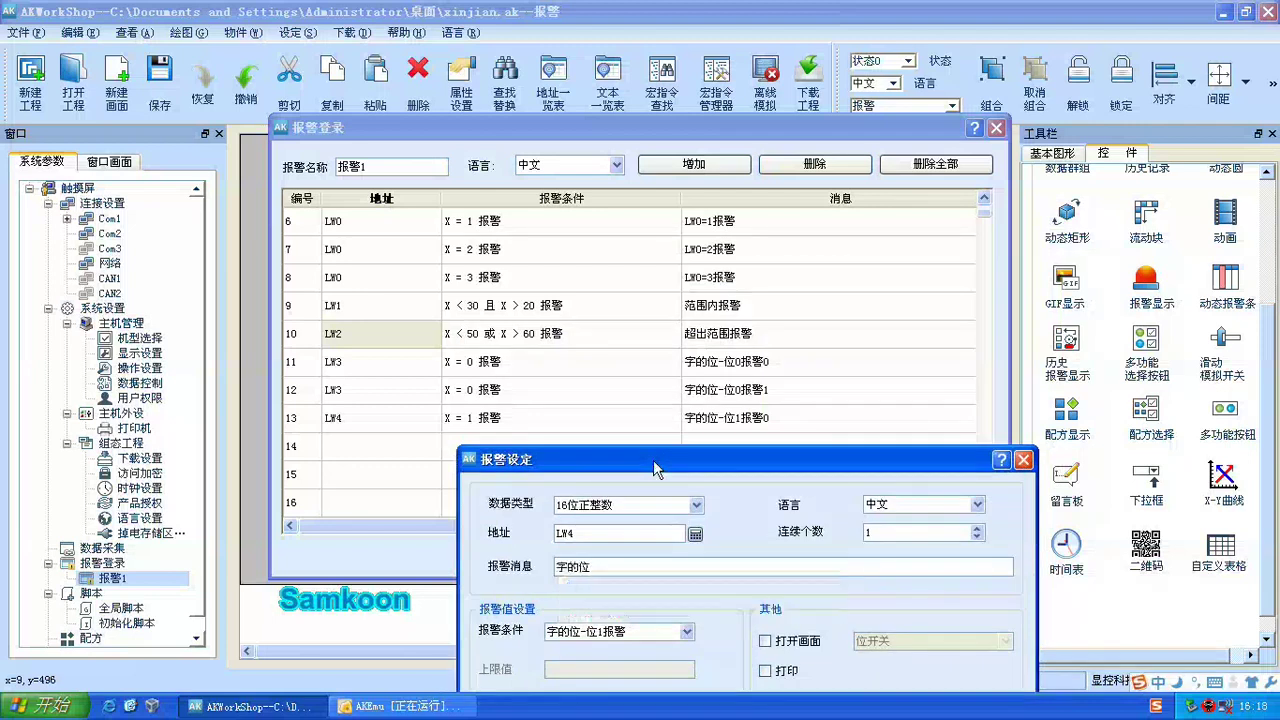
{"action": "type", "text": "-wei"}
{"action": "key", "text": "space"}
{"action": "type", "text": "baoj"}
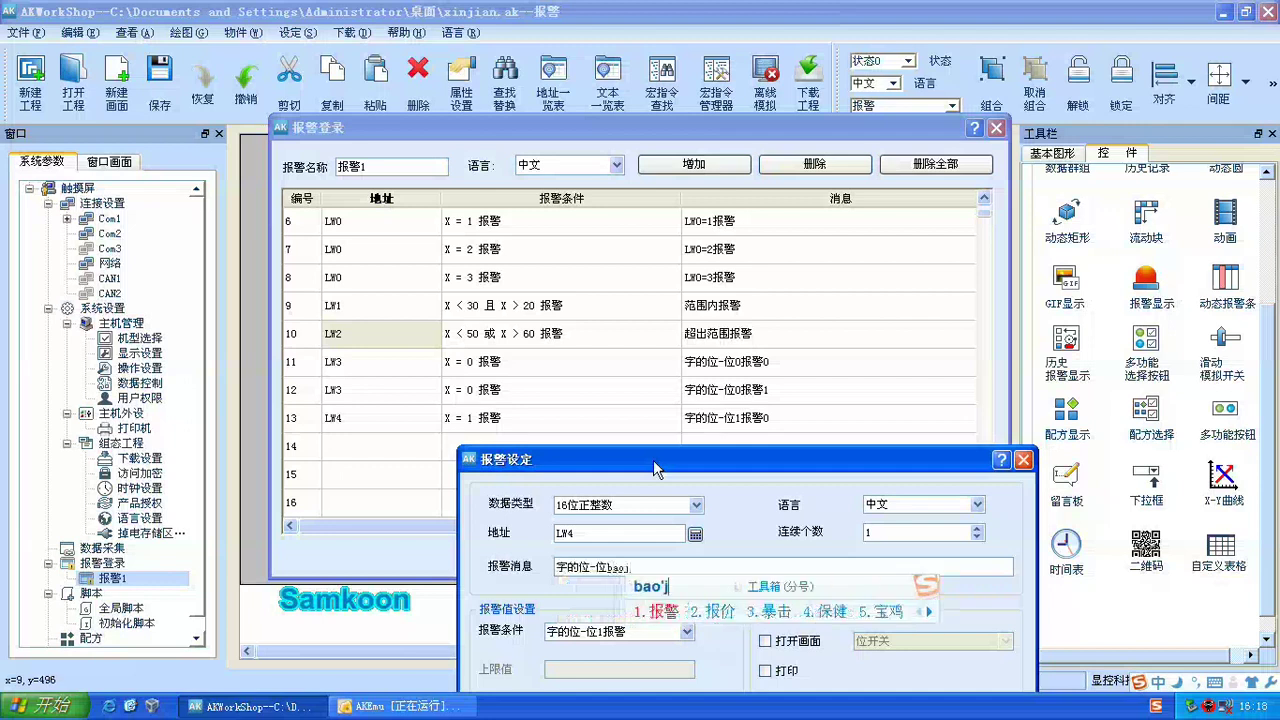
{"action": "key", "text": "space"}
{"action": "type", "text": "1"}
{"action": "left_click_drag", "start_coordinate": [653, 460], "coordinate": [643, 336]}
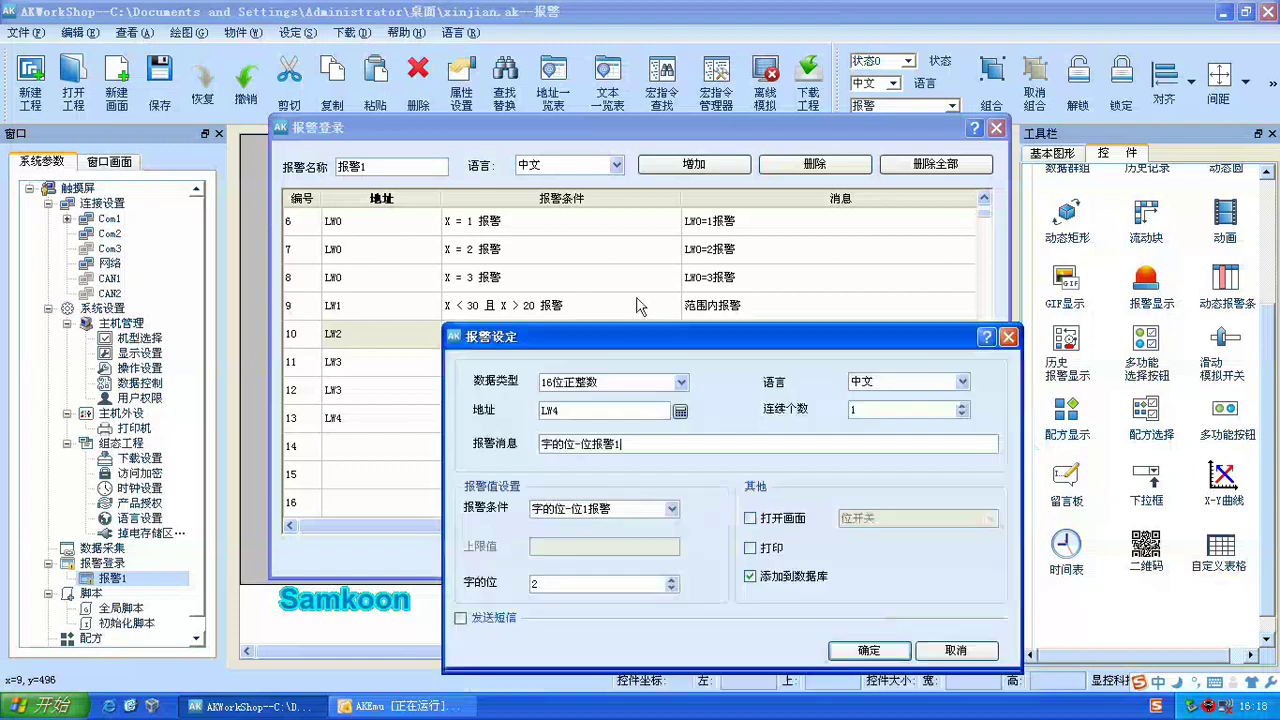
{"action": "left_click", "coordinate": [860, 605]}
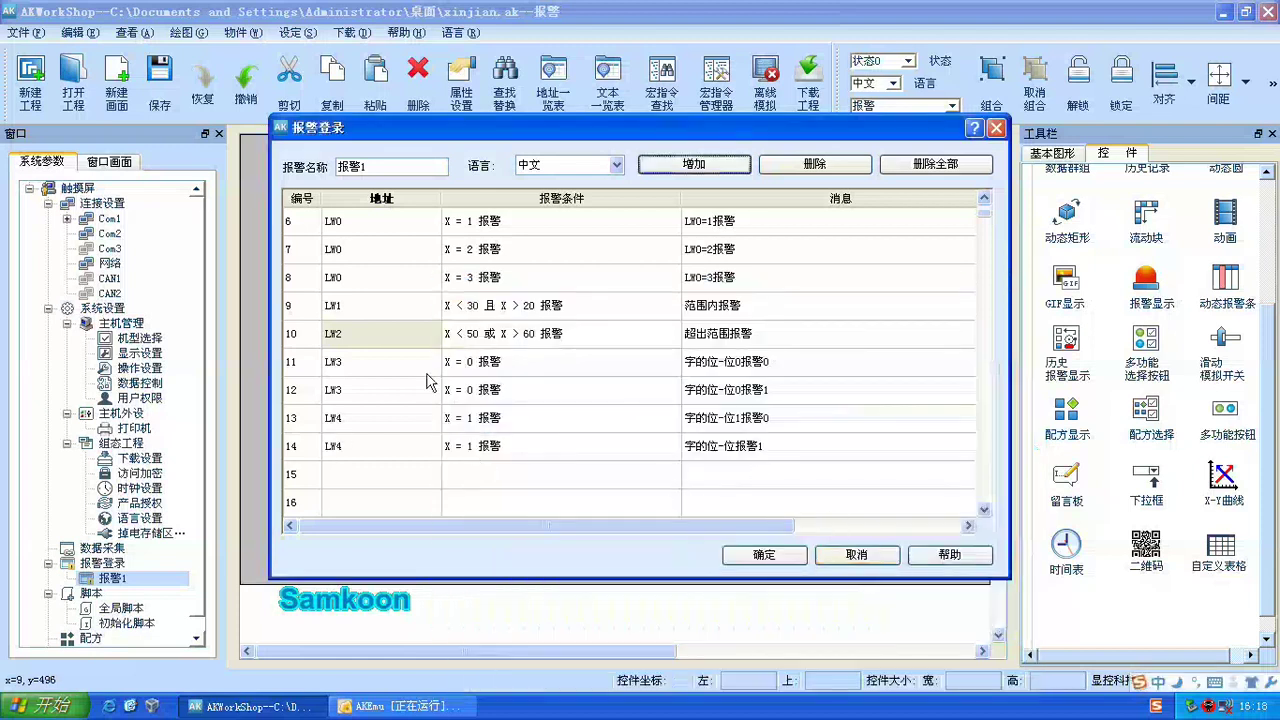
{"action": "scroll", "coordinate": [426, 381], "scroll_direction": "up", "scroll_amount": 2}
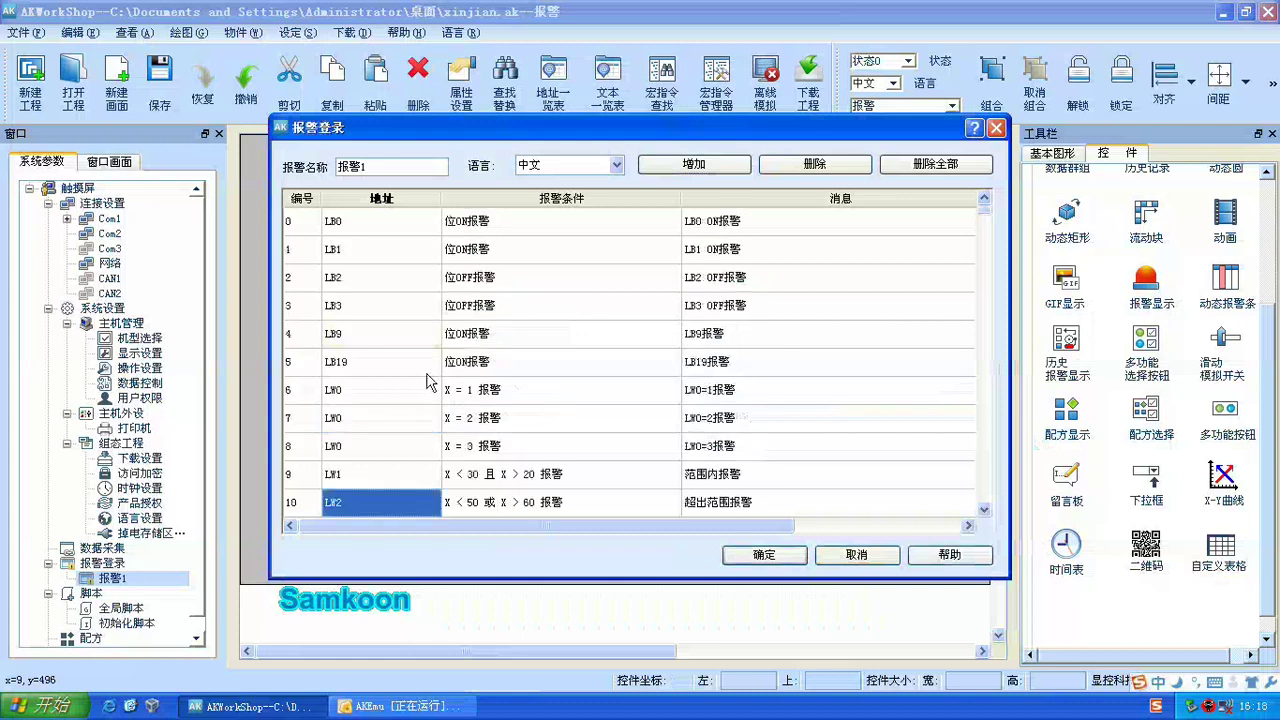
{"action": "left_click", "coordinate": [745, 557]}
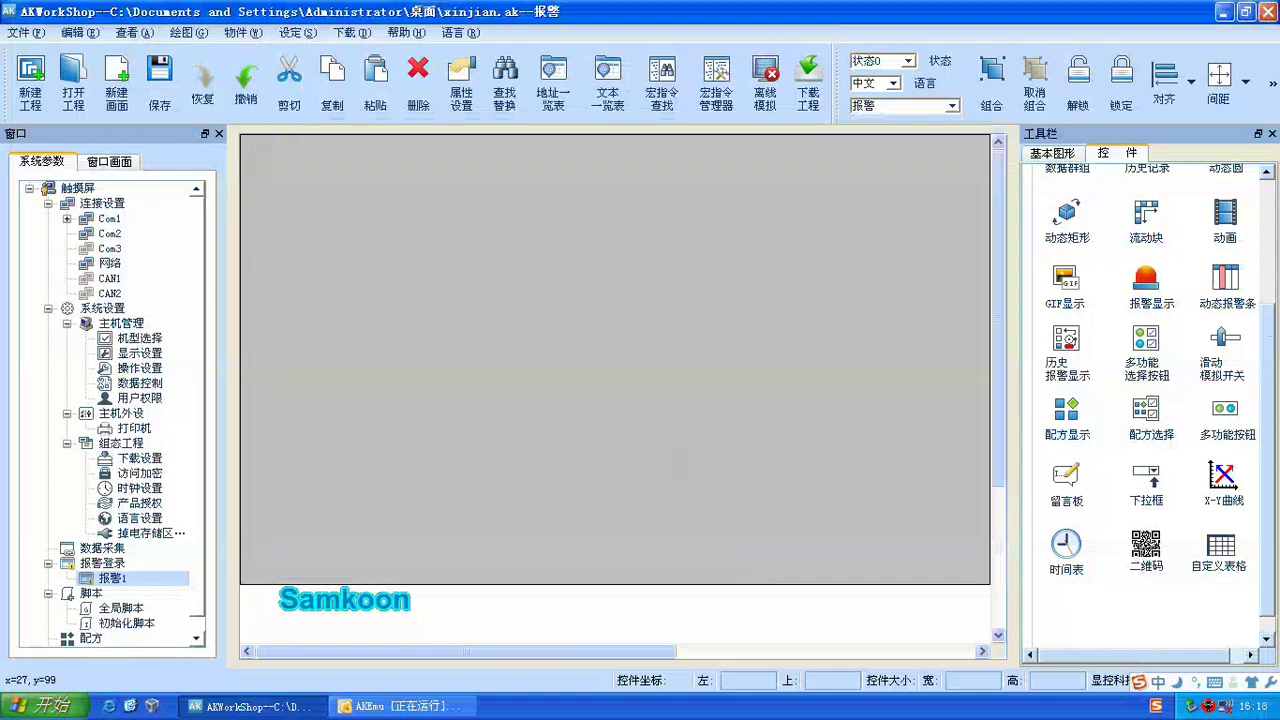
Step: Place a 报警显示 control with its default settings, about 686 by 182, across the upper part of the 报警 screen
{"action": "scroll", "coordinate": [1260, 380], "scroll_direction": "up", "scroll_amount": 1}
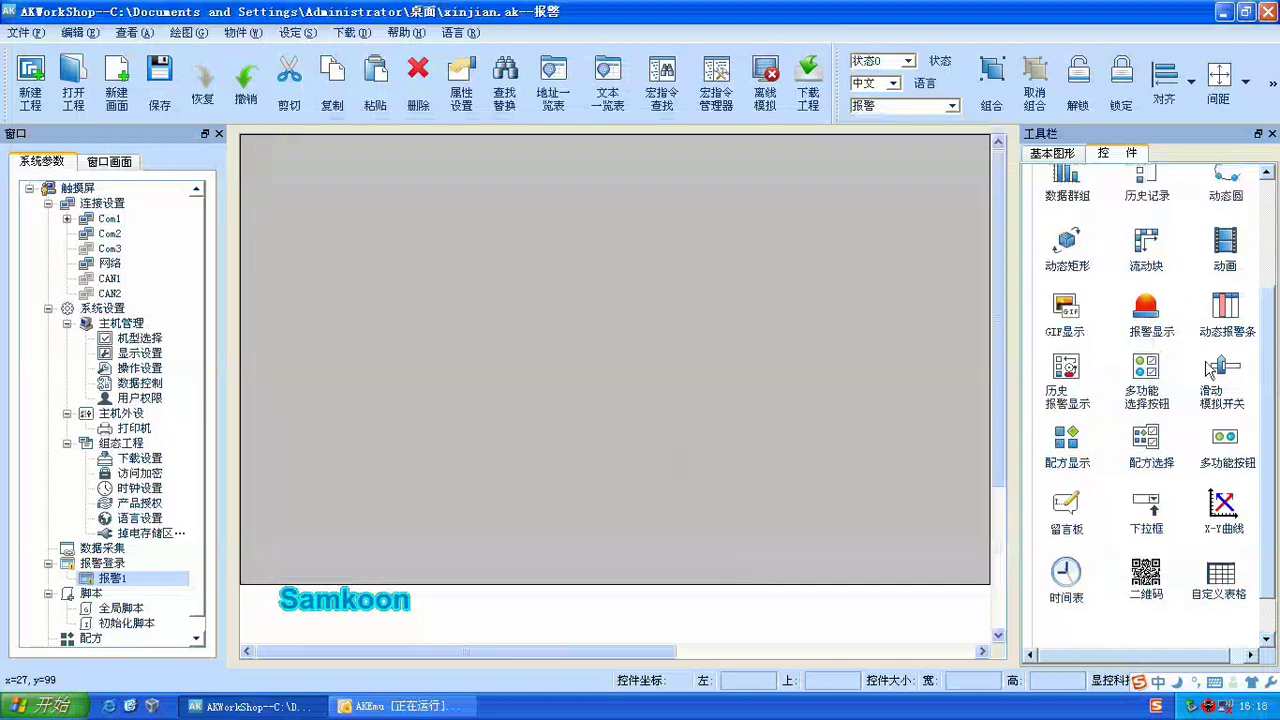
{"action": "left_click", "coordinate": [1145, 312]}
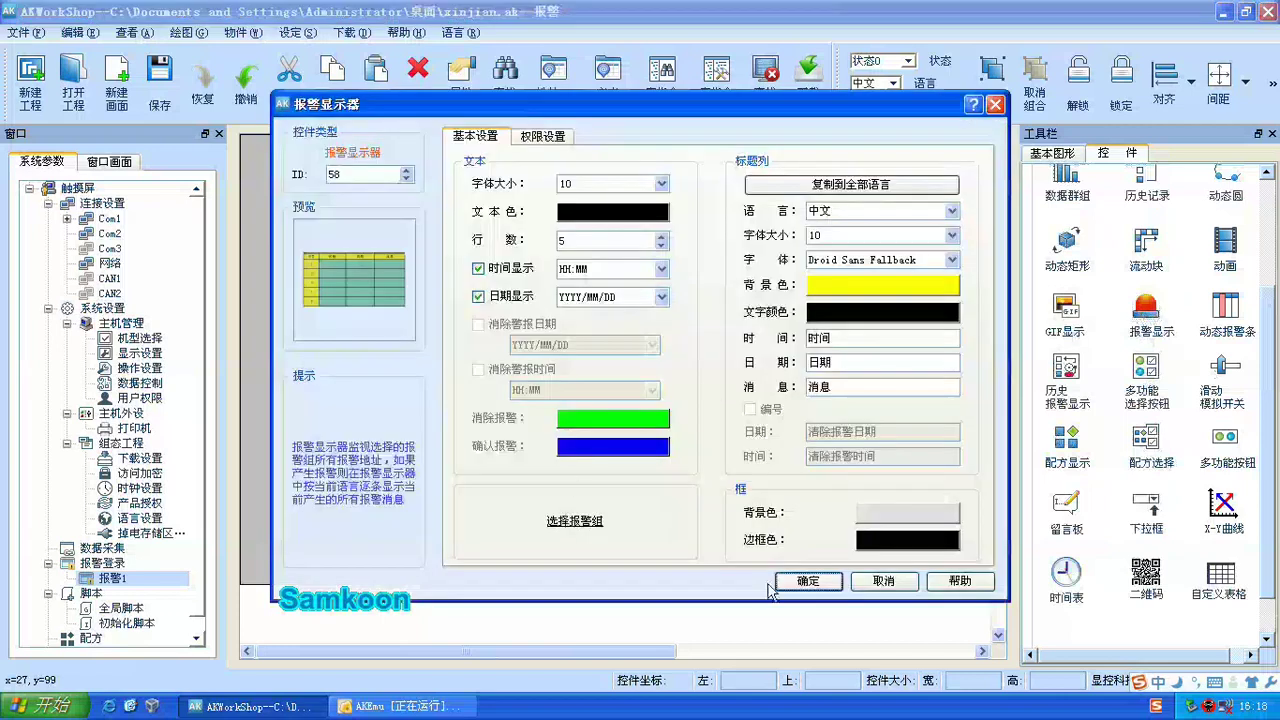
{"action": "left_click", "coordinate": [797, 590]}
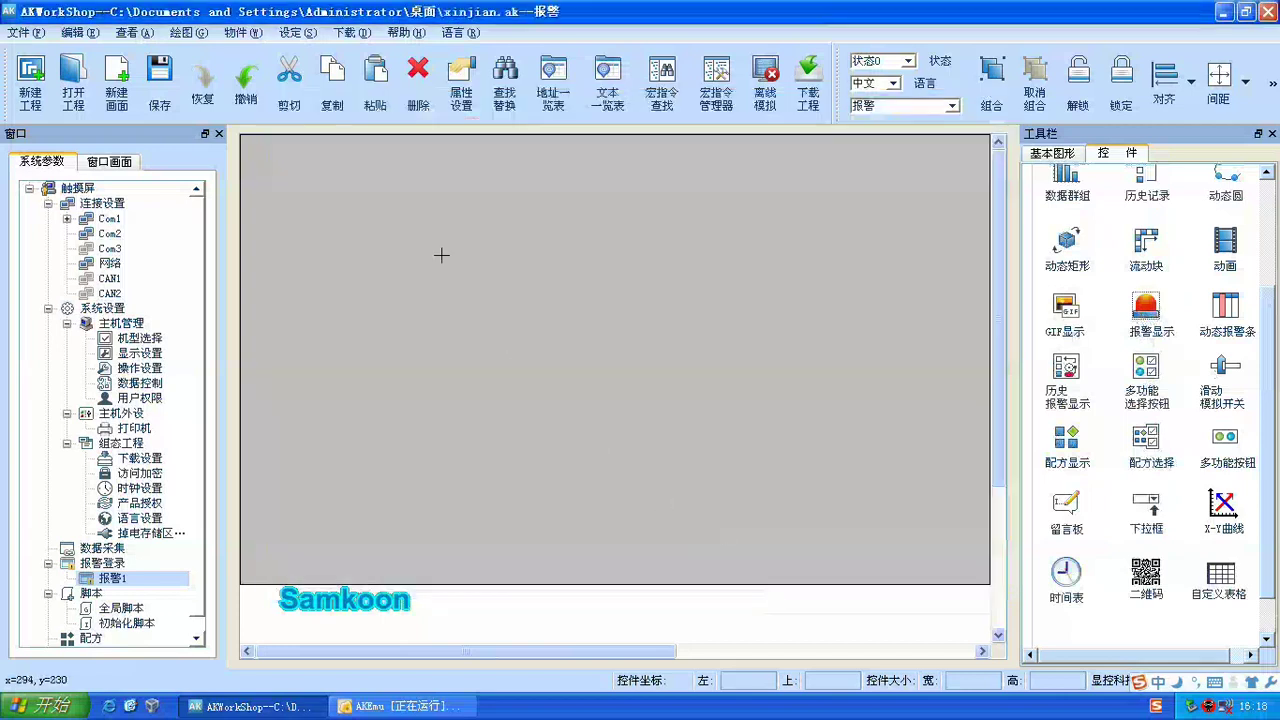
{"action": "left_click_drag", "start_coordinate": [305, 145], "coordinate": [947, 316]}
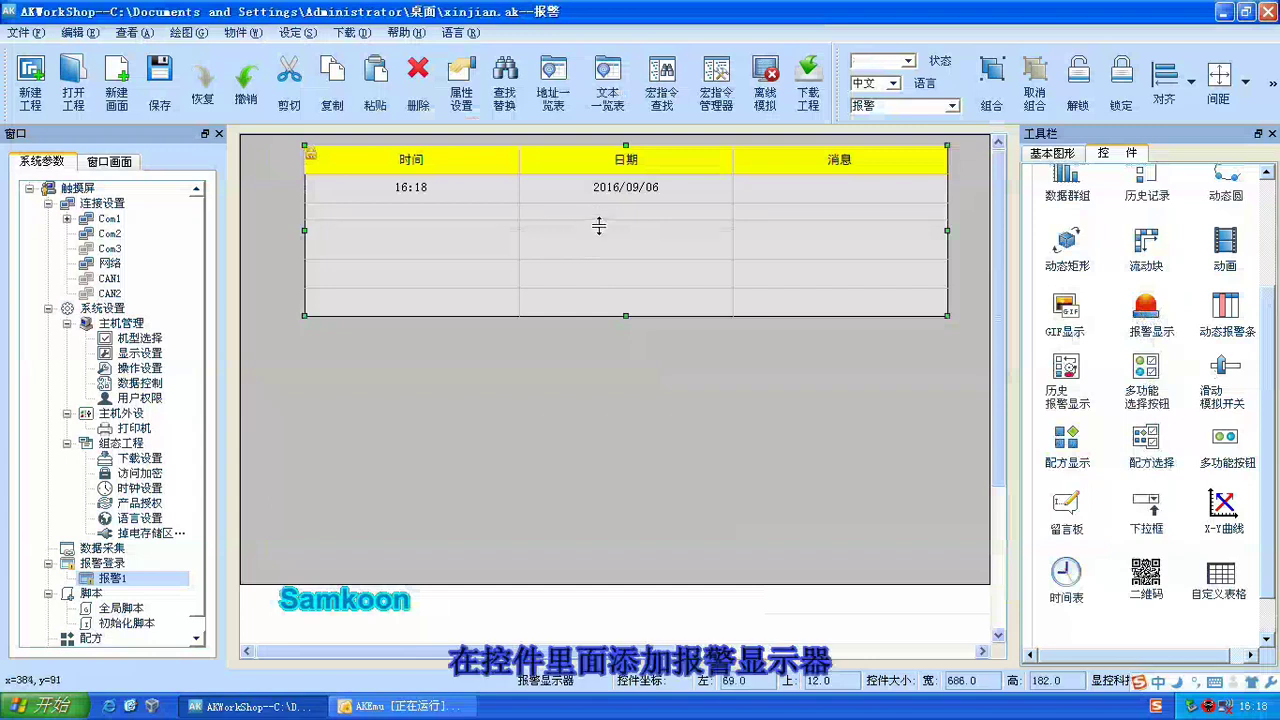
Step: Move the alarm display to about 49, 3 at the screen's upper edge and make it slightly taller
{"action": "left_click_drag", "start_coordinate": [590, 160], "coordinate": [570, 160]}
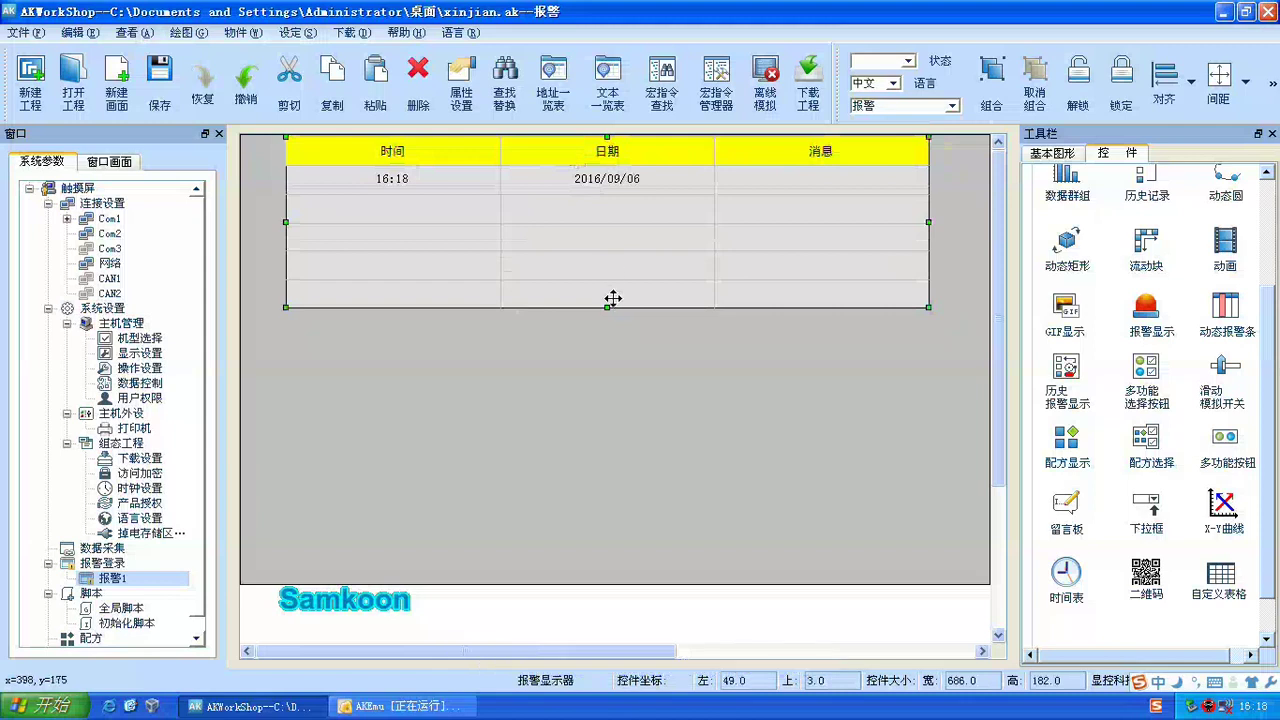
{"action": "left_click_drag", "start_coordinate": [607, 306], "coordinate": [607, 321]}
{"action": "left_click", "coordinate": [705, 434]}
Step: Create a bit switch for LB0 with operation type 交替 and an indicator monitoring the same address as the operation
{"action": "scroll", "coordinate": [1066, 228], "scroll_direction": "up", "scroll_amount": 3}
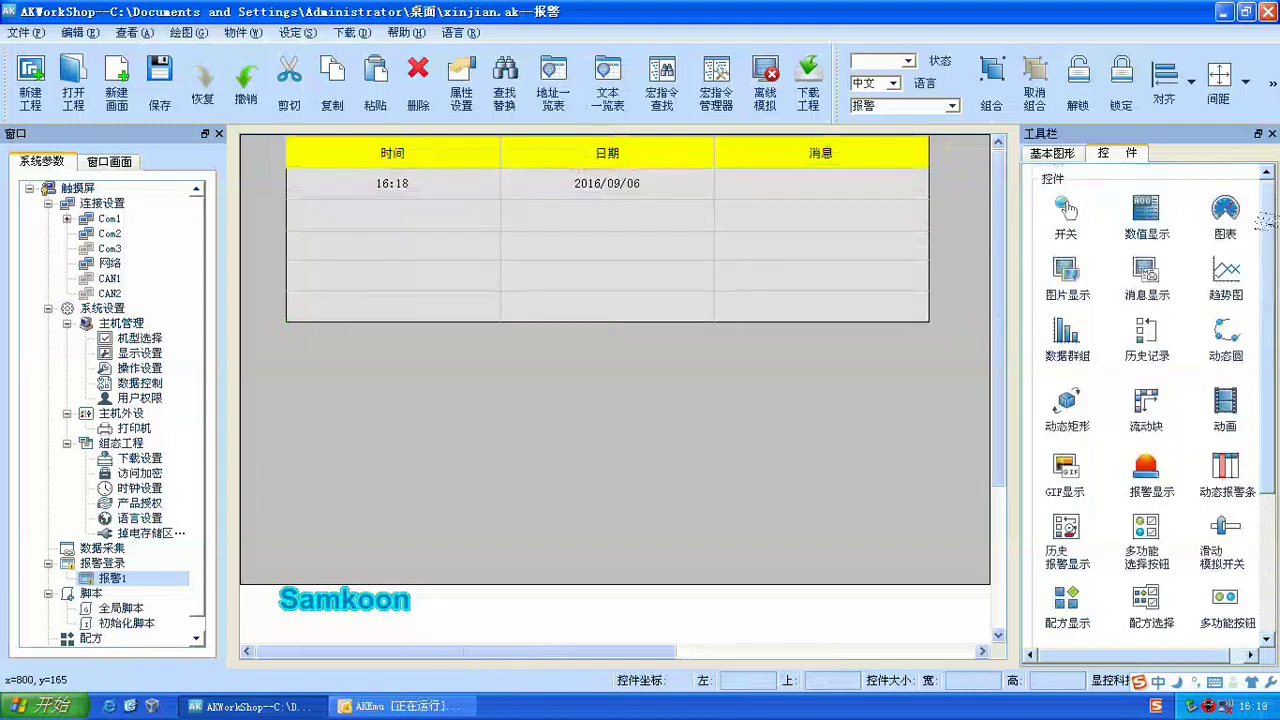
{"action": "left_click", "coordinate": [1066, 228]}
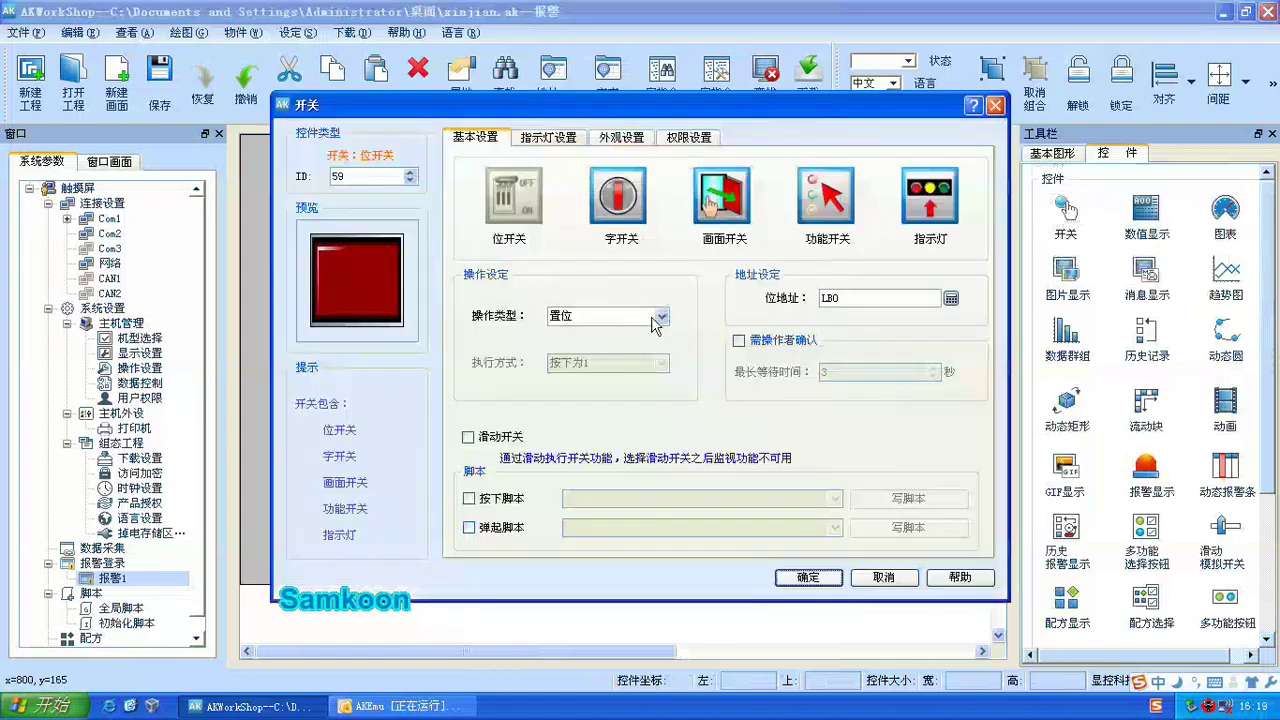
{"action": "left_click", "coordinate": [658, 317]}
{"action": "left_click", "coordinate": [620, 360]}
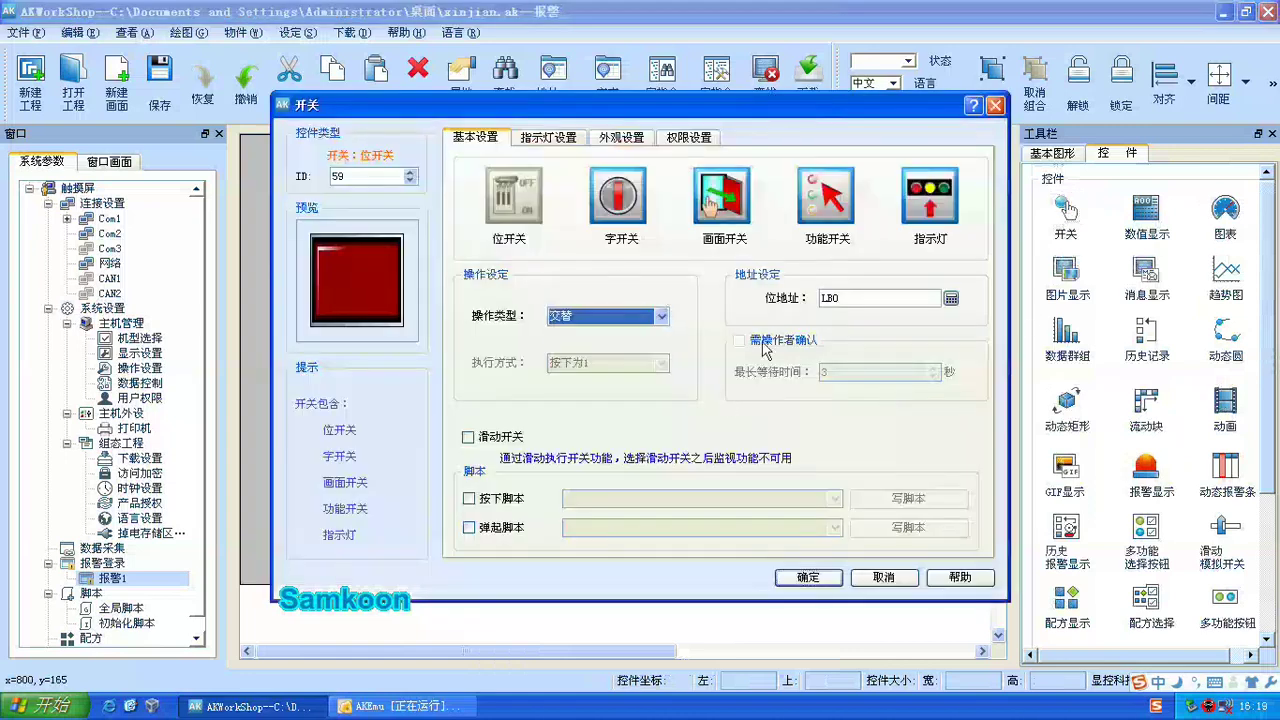
{"action": "left_click", "coordinate": [548, 137]}
{"action": "left_click", "coordinate": [467, 162]}
{"action": "left_click", "coordinate": [741, 222]}
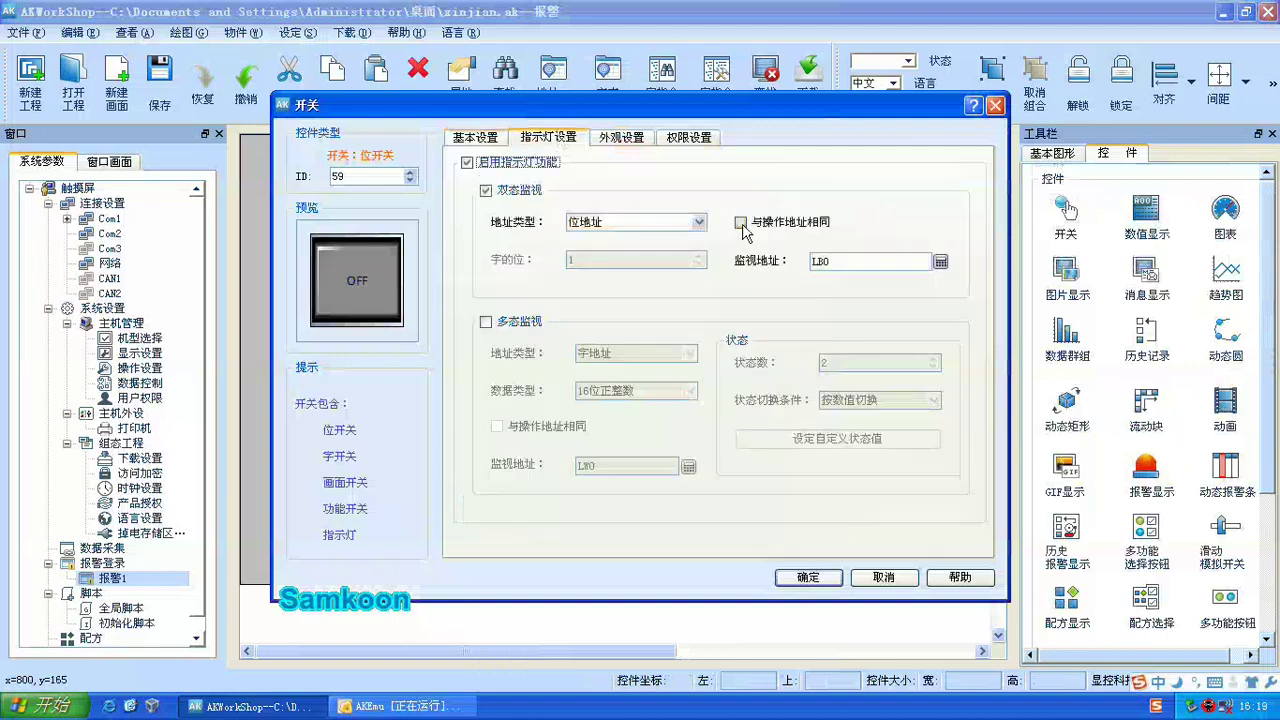
{"action": "key", "text": "Return"}
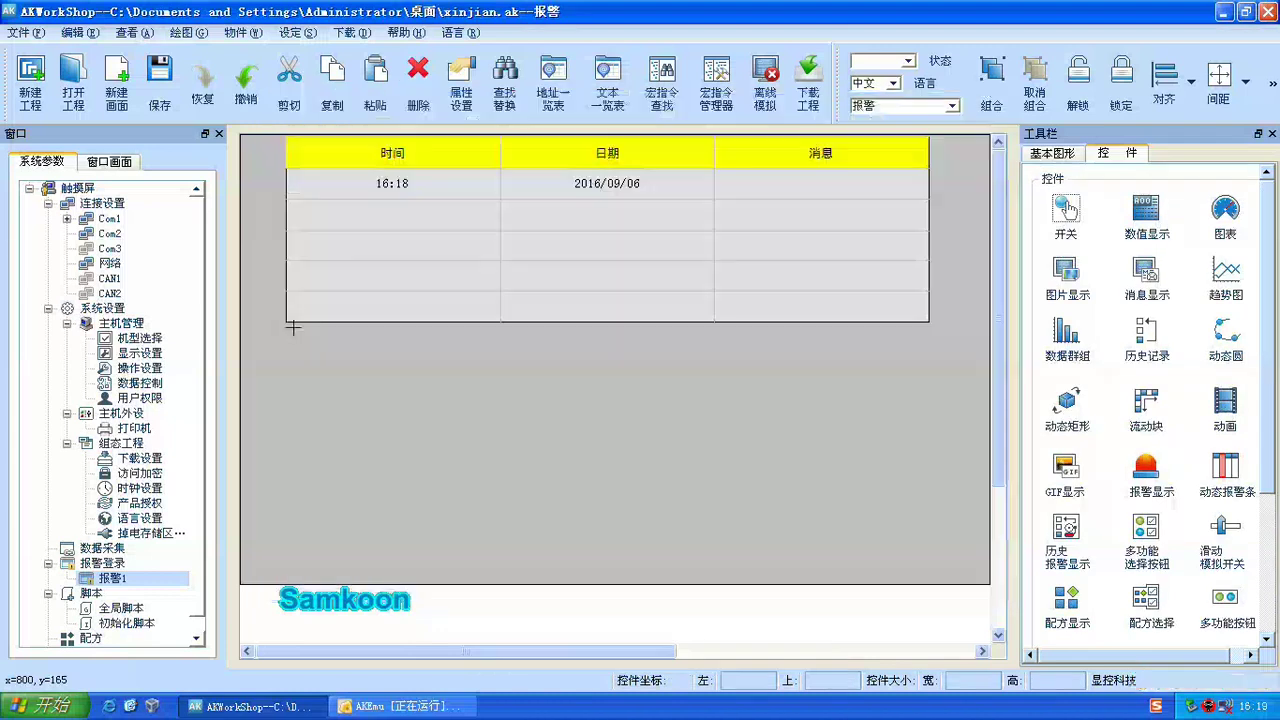
Step: Place the switch, about 58 by 52, below the alarm display's left corner and check its settings
{"action": "left_click_drag", "start_coordinate": [269, 337], "coordinate": [288, 362]}
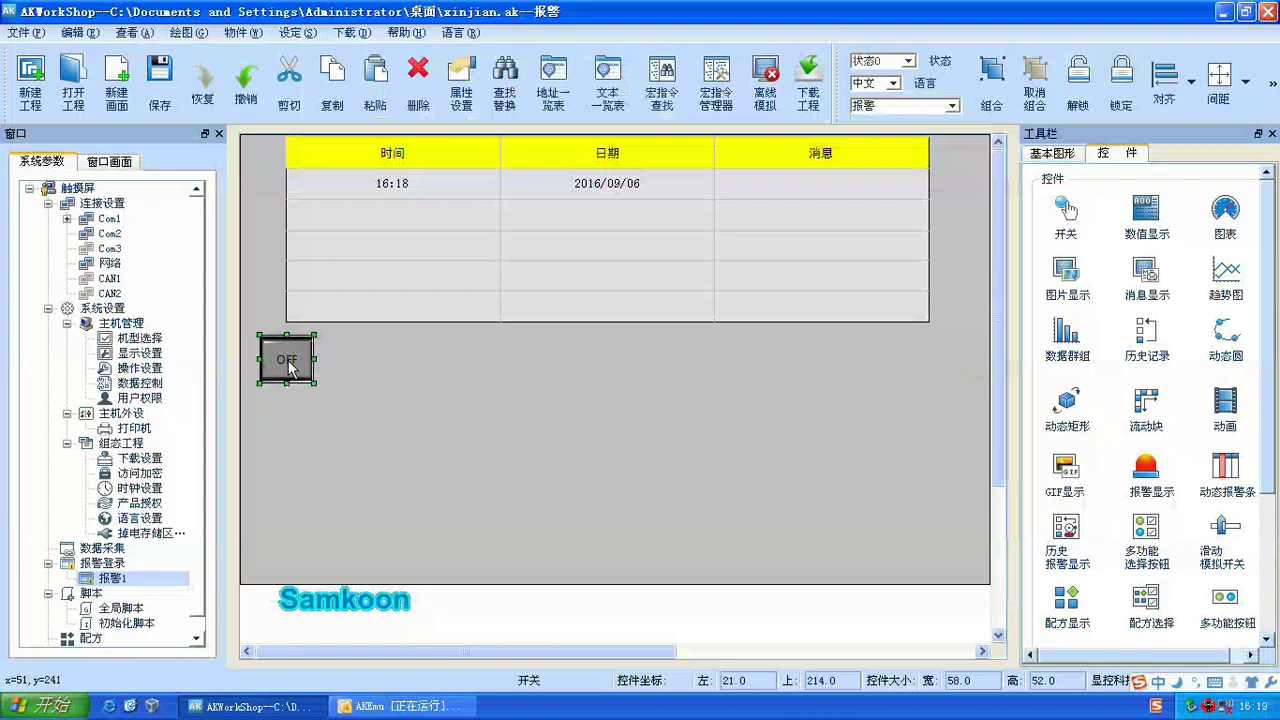
{"action": "double_click", "coordinate": [288, 366]}
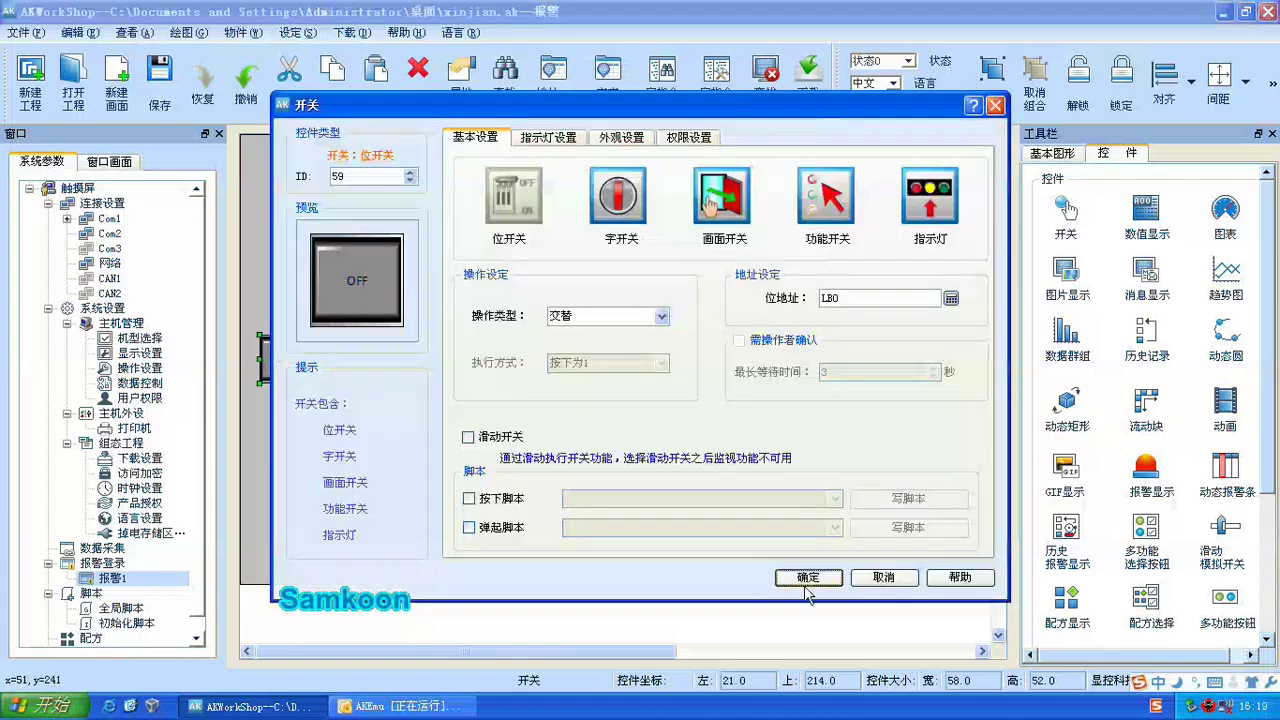
{"action": "left_click", "coordinate": [807, 579]}
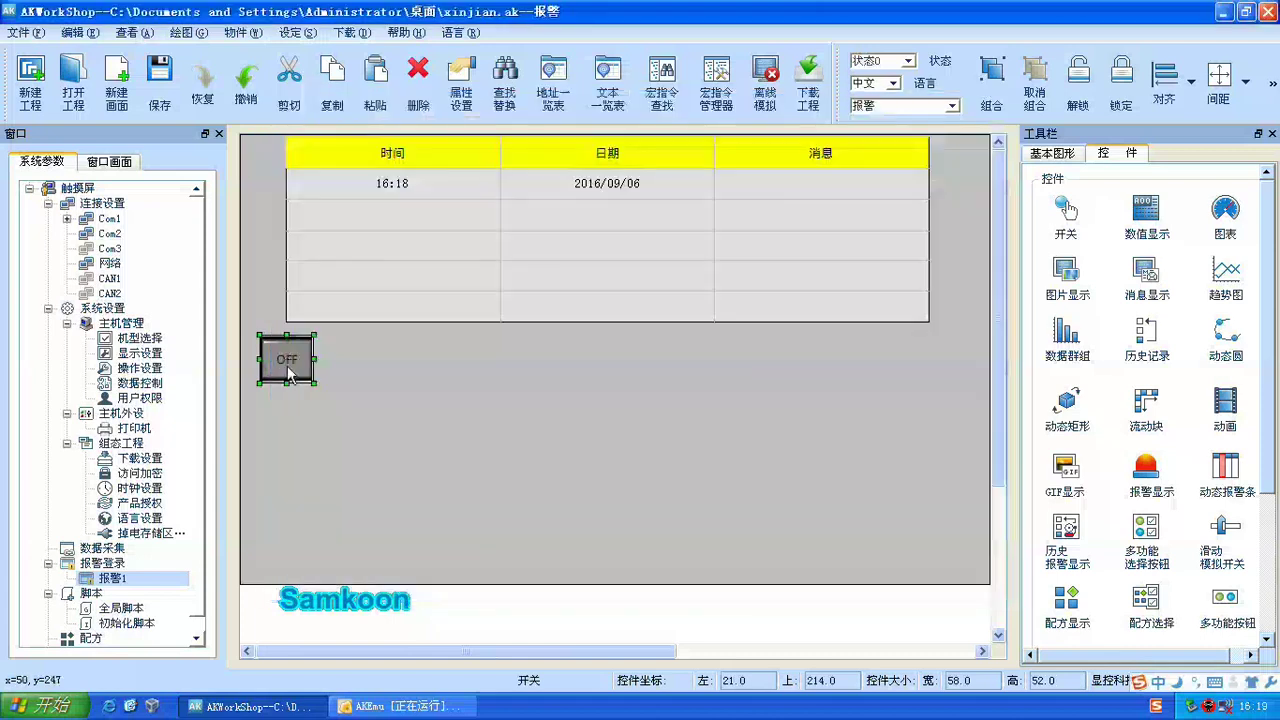
Step: Multi-copy the LB0 switch at intervals with 8 copies in the X direction and address increment enabled
{"action": "right_click", "coordinate": [287, 366]}
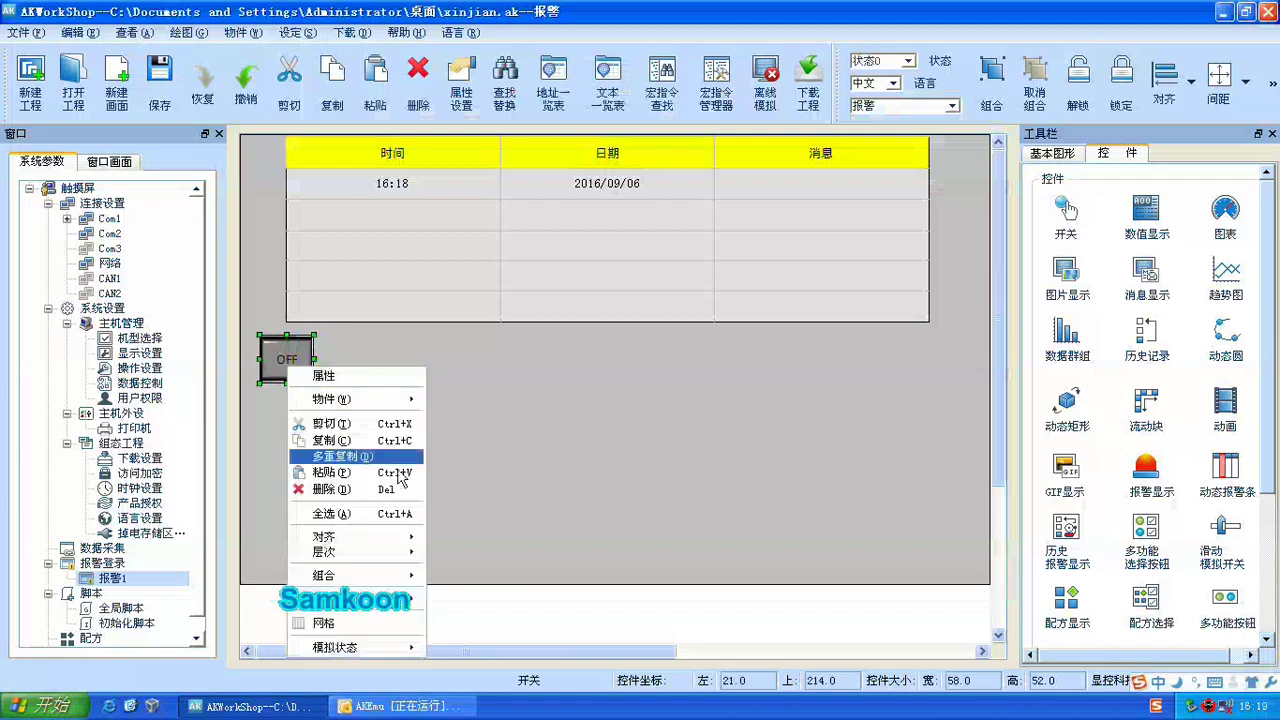
{"action": "left_click", "coordinate": [366, 458]}
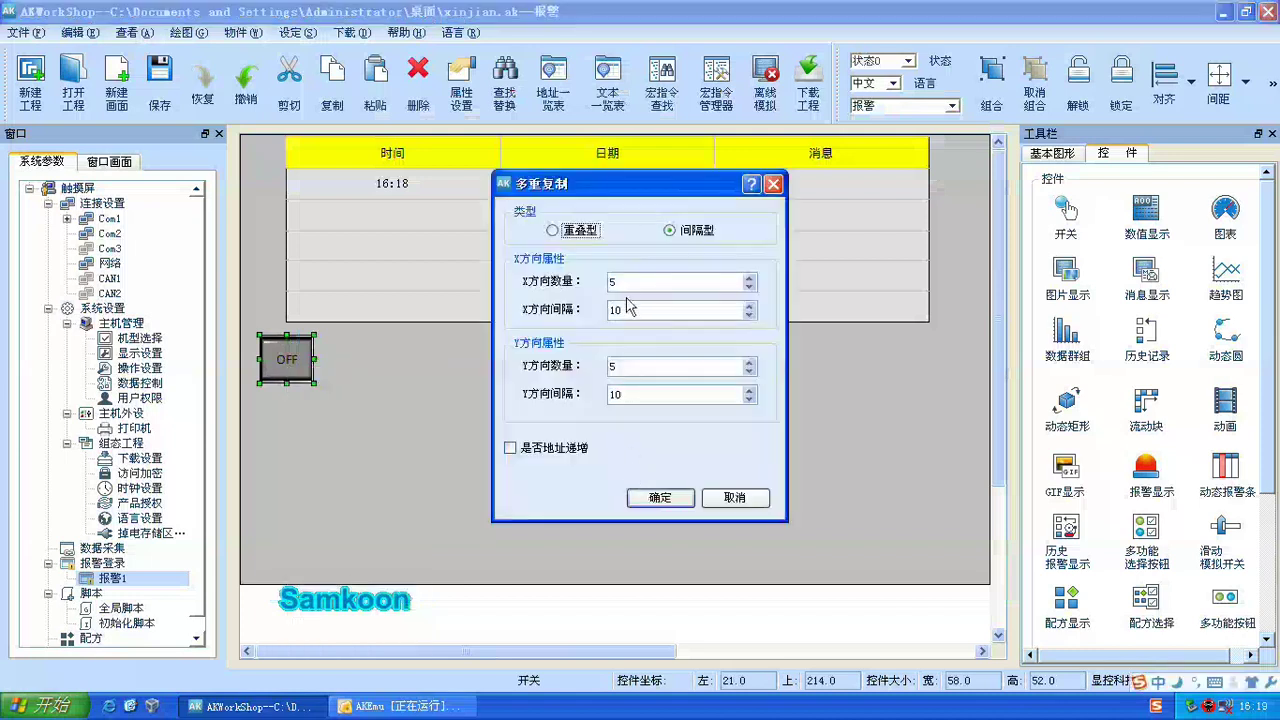
{"action": "double_click", "coordinate": [628, 281]}
{"action": "type", "text": "8"}
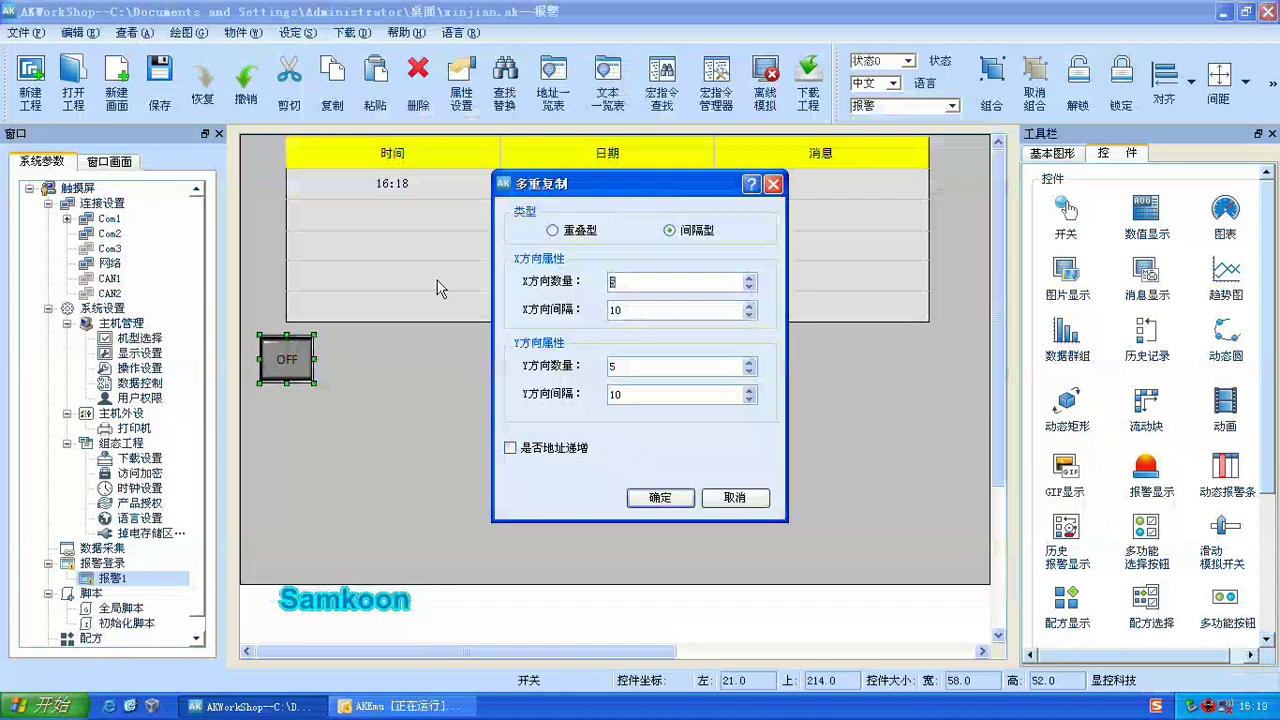
{"action": "left_click", "coordinate": [511, 448]}
{"action": "left_click", "coordinate": [656, 504]}
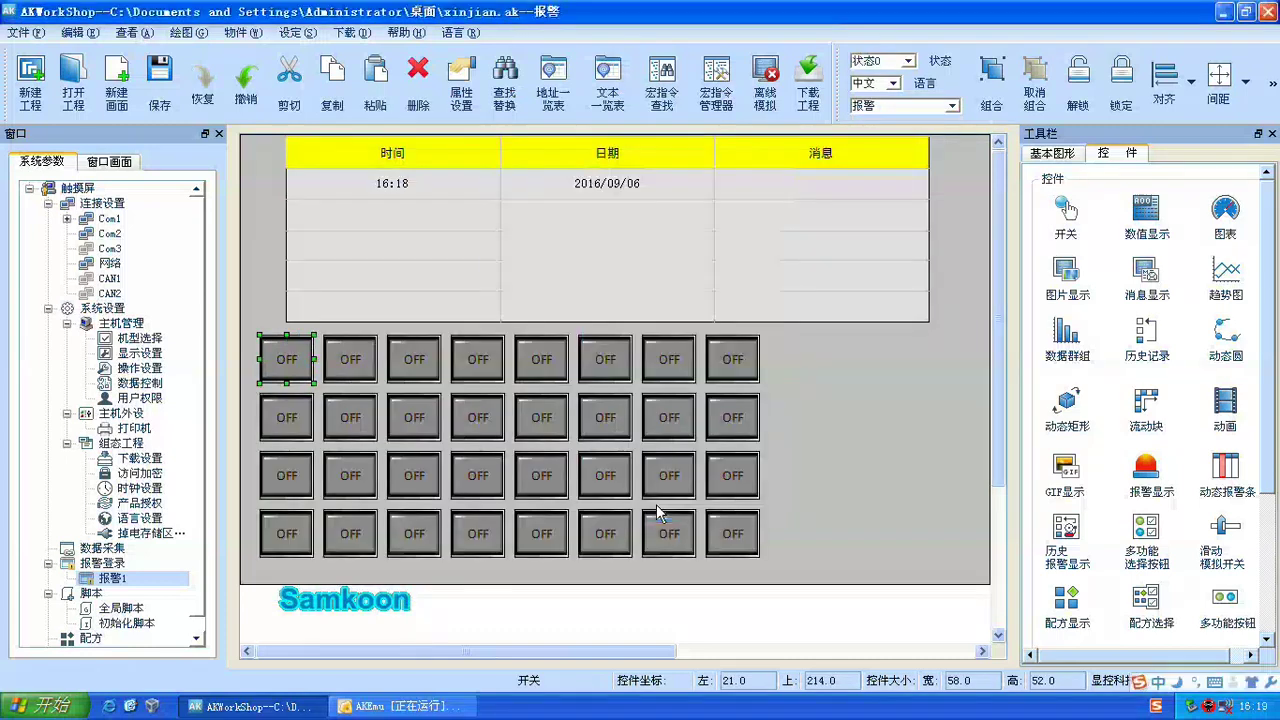
Step: Delete the extra rows of copied switches, keeping only the first row
{"action": "left_click_drag", "start_coordinate": [806, 558], "coordinate": [234, 400]}
{"action": "key", "text": "Delete"}
{"action": "left_click", "coordinate": [453, 418]}
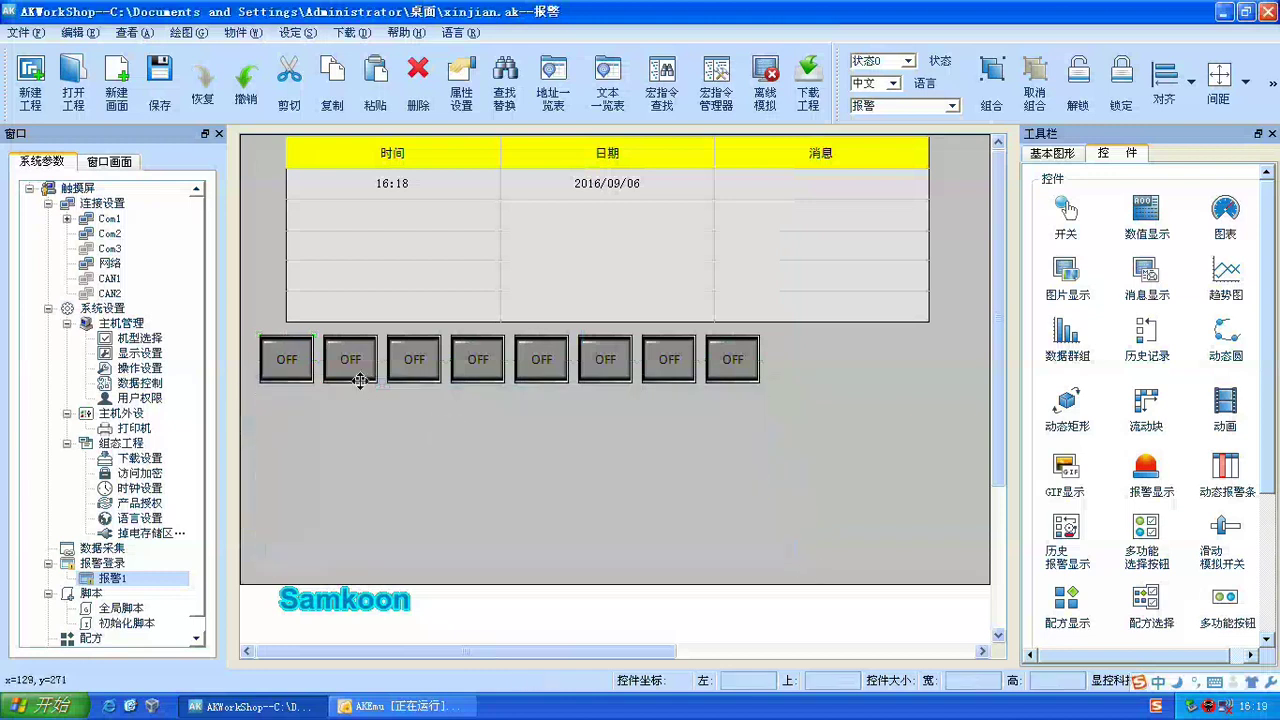
Step: Edit the bit address of the seventh switch and set the eighth switch's bit address to LB19
{"action": "left_click", "coordinate": [669, 369]}
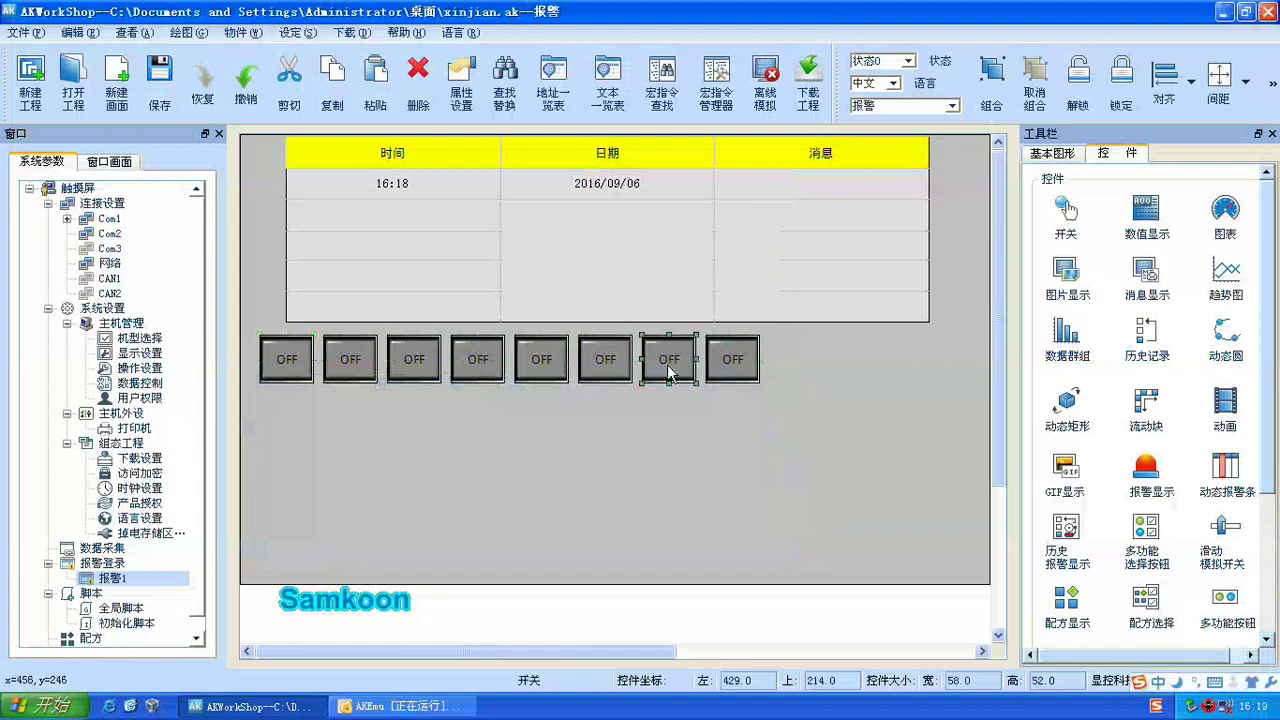
{"action": "double_click", "coordinate": [669, 369]}
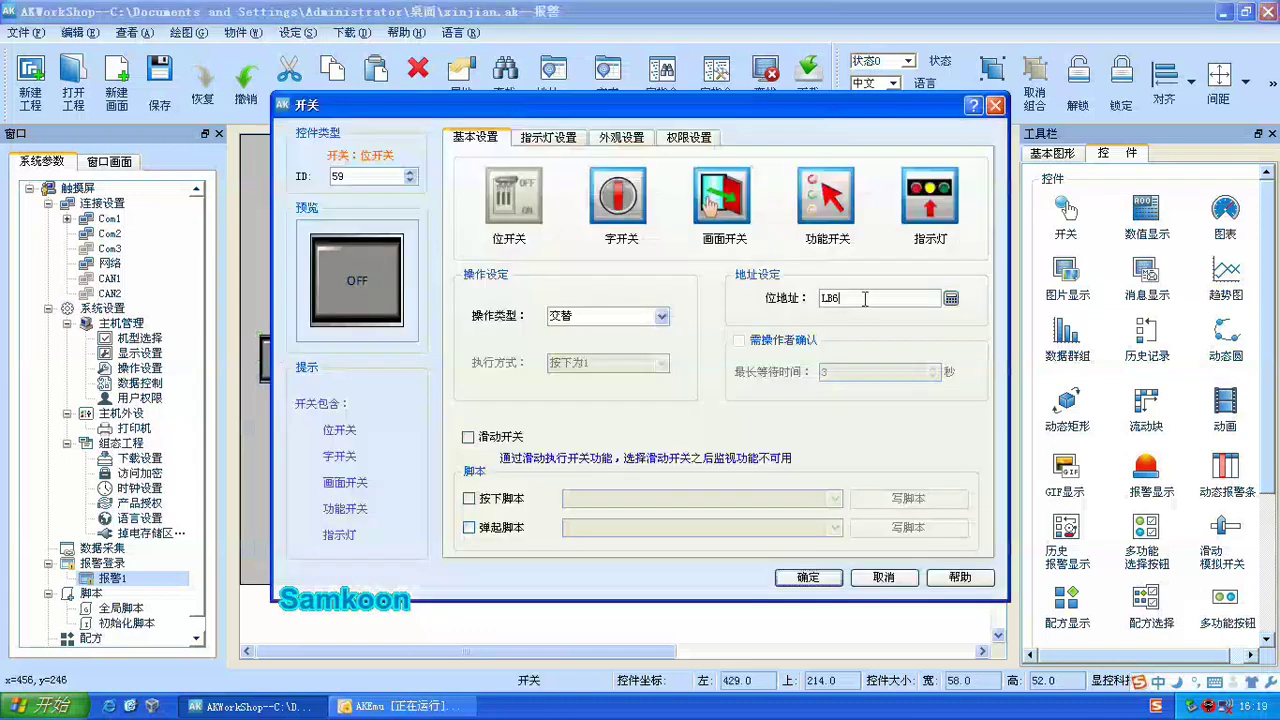
{"action": "left_click", "coordinate": [808, 577]}
{"action": "double_click", "coordinate": [733, 360]}
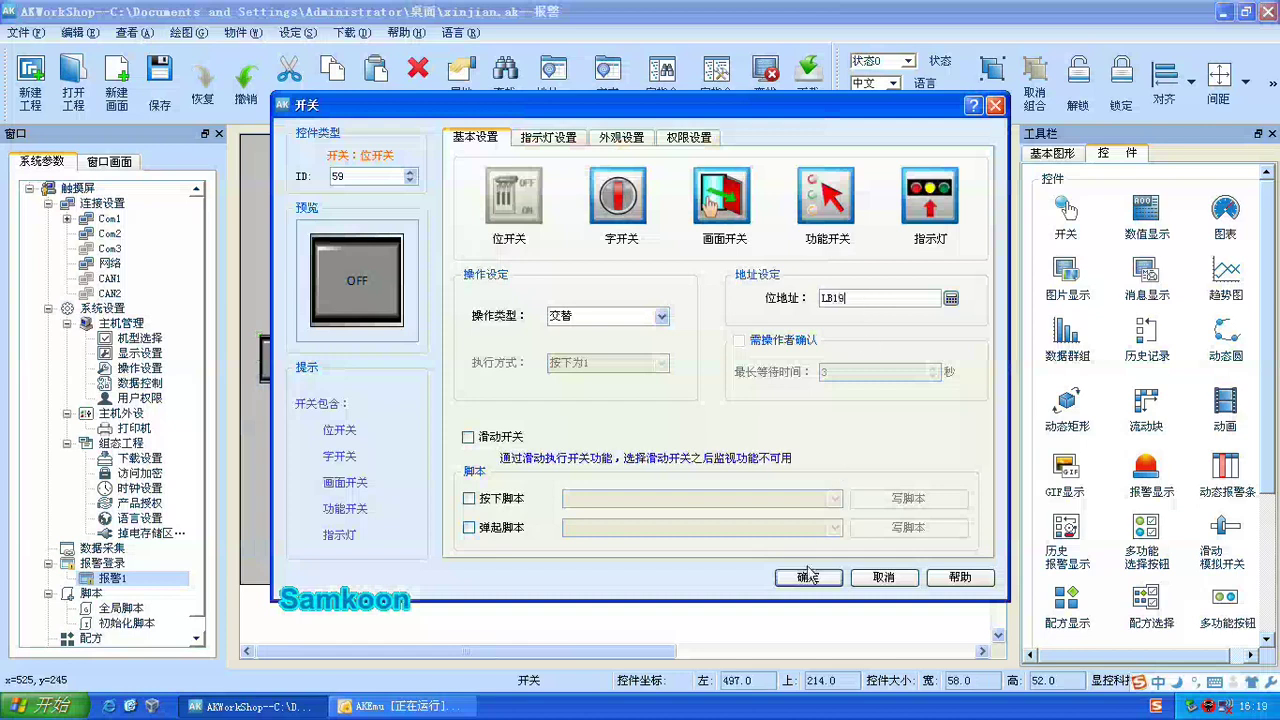
{"action": "left_click", "coordinate": [808, 577]}
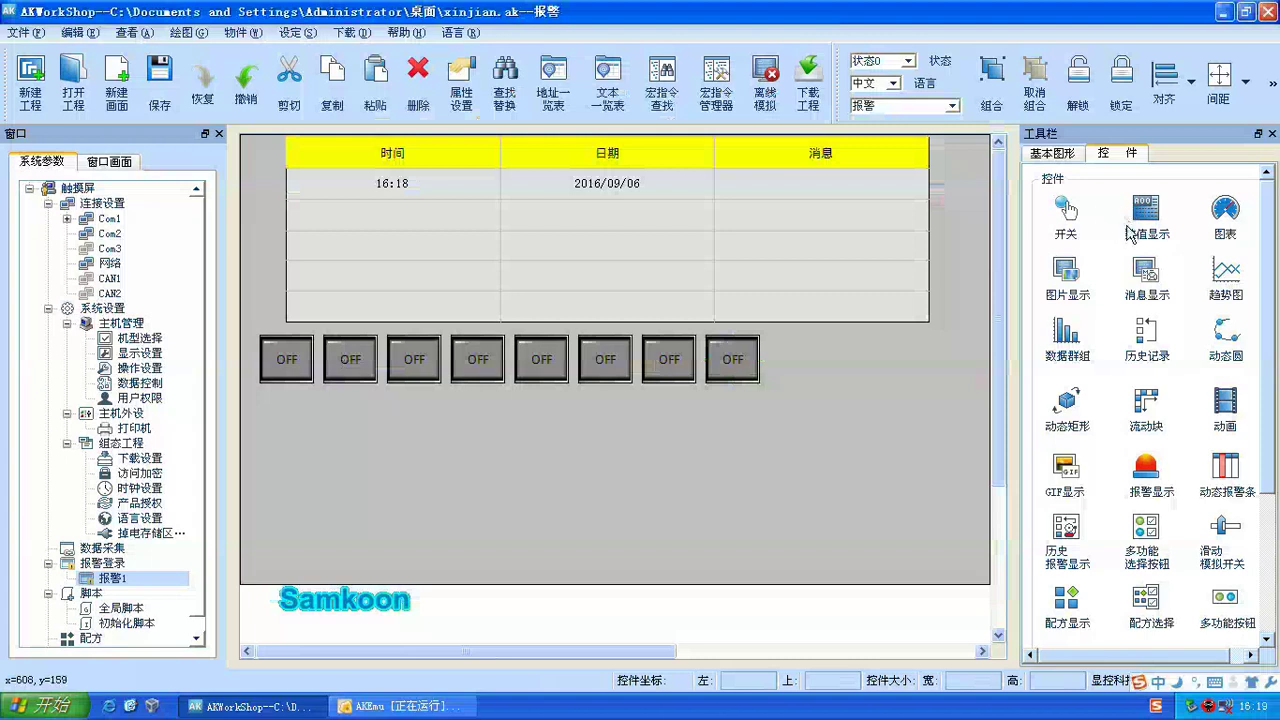
Step: Create a 16位正整数 numeric display for LW0 with input allowed and place it, about 76 by 60, under the first switch
{"action": "left_click", "coordinate": [907, 410]}
{"action": "left_click", "coordinate": [455, 324]}
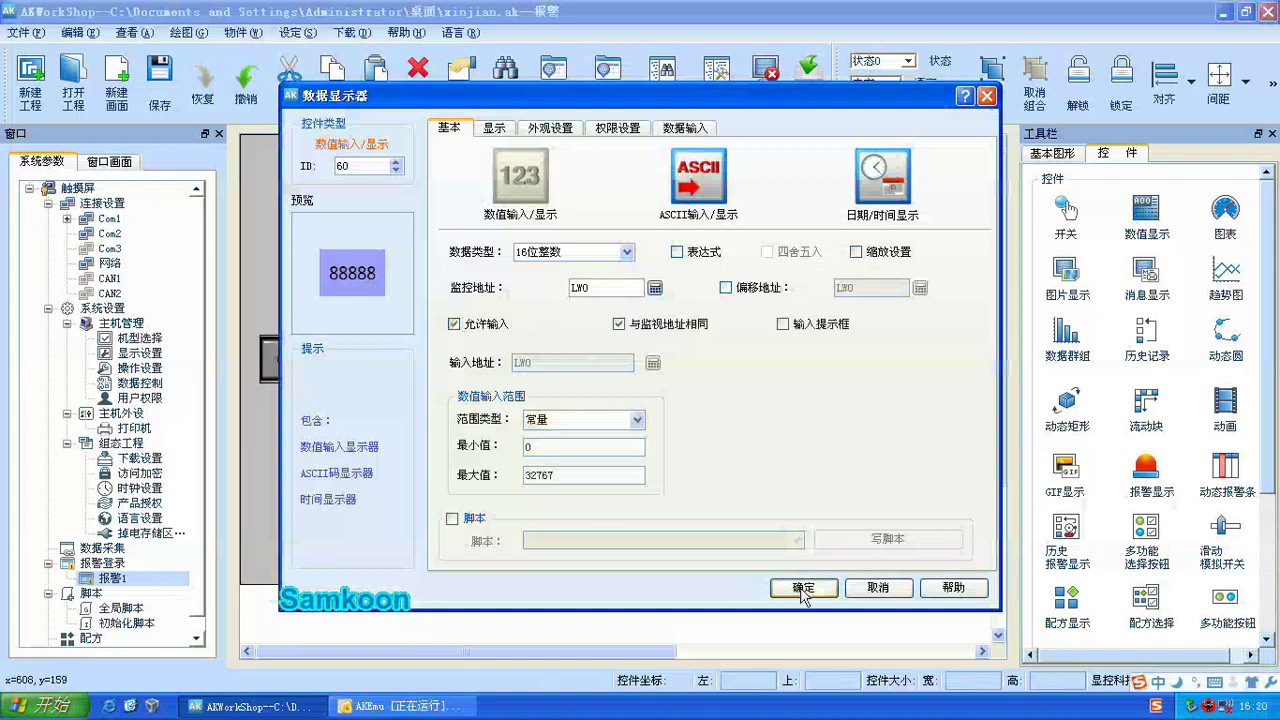
{"action": "left_click", "coordinate": [588, 256]}
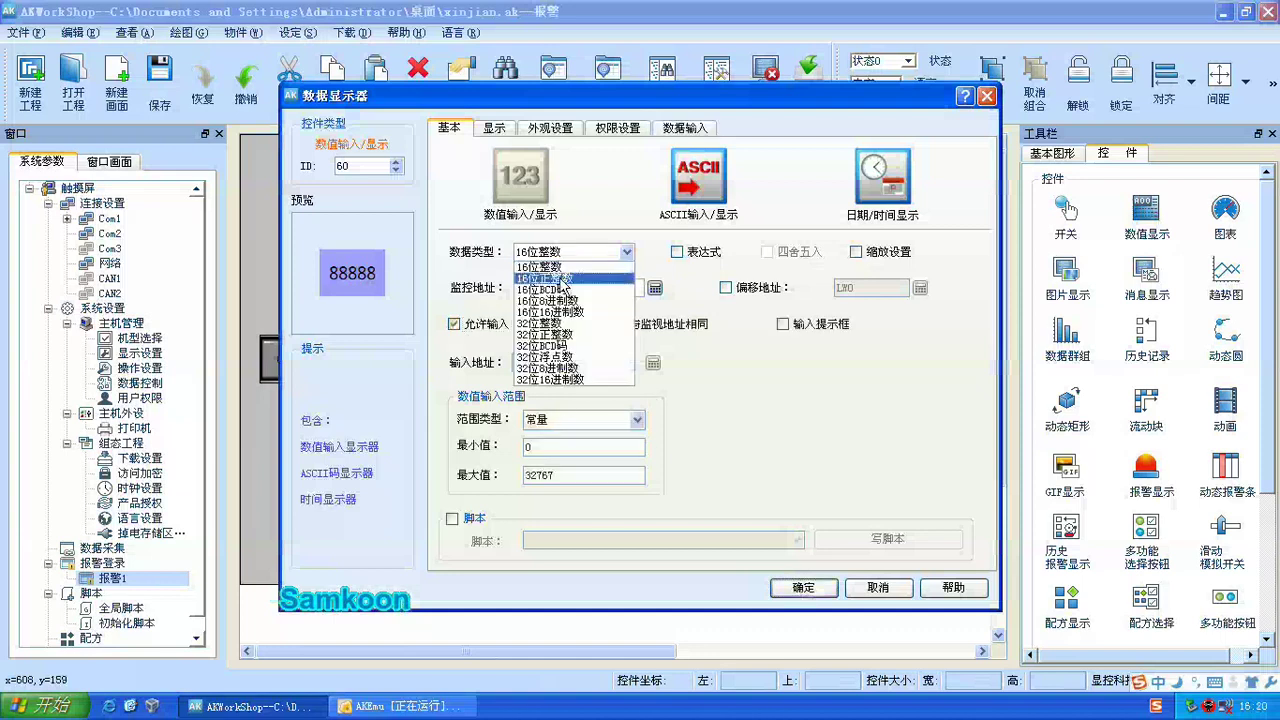
{"action": "left_click", "coordinate": [565, 278]}
{"action": "left_click", "coordinate": [805, 589]}
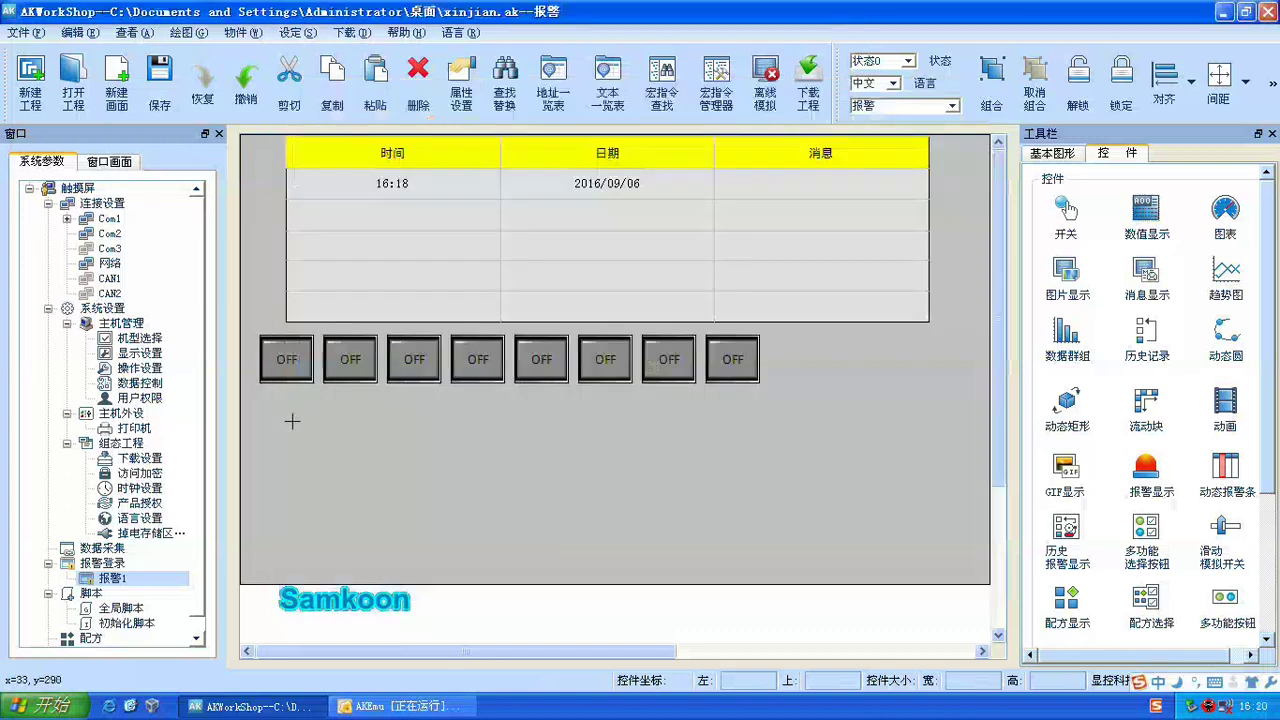
{"action": "mouse_move", "coordinate": [270, 406]}
{"action": "left_mouse_down"}
{"action": "mouse_move", "coordinate": [345, 462]}
{"action": "mouse_move", "coordinate": [300, 418]}
{"action": "left_mouse_up"}
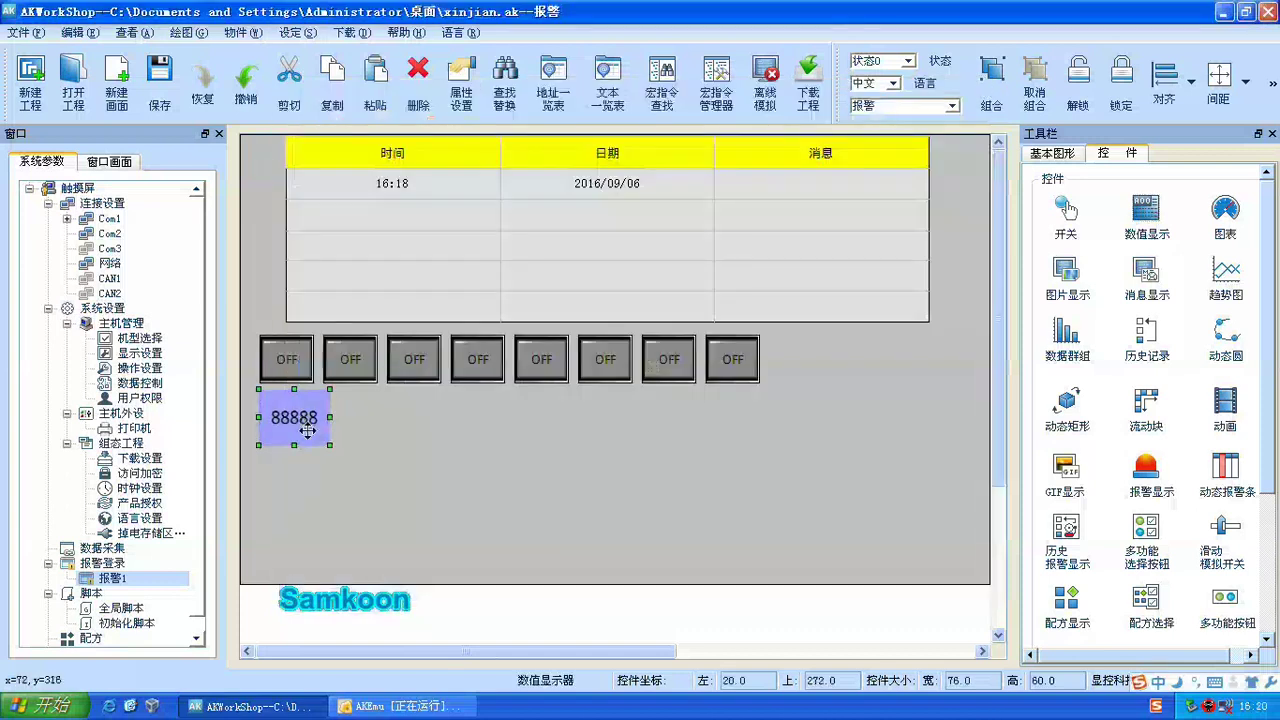
Step: Multi-copy the numeric display at intervals with 4 copies in X, 1 in Y and address increment enabled
{"action": "right_click", "coordinate": [308, 437]}
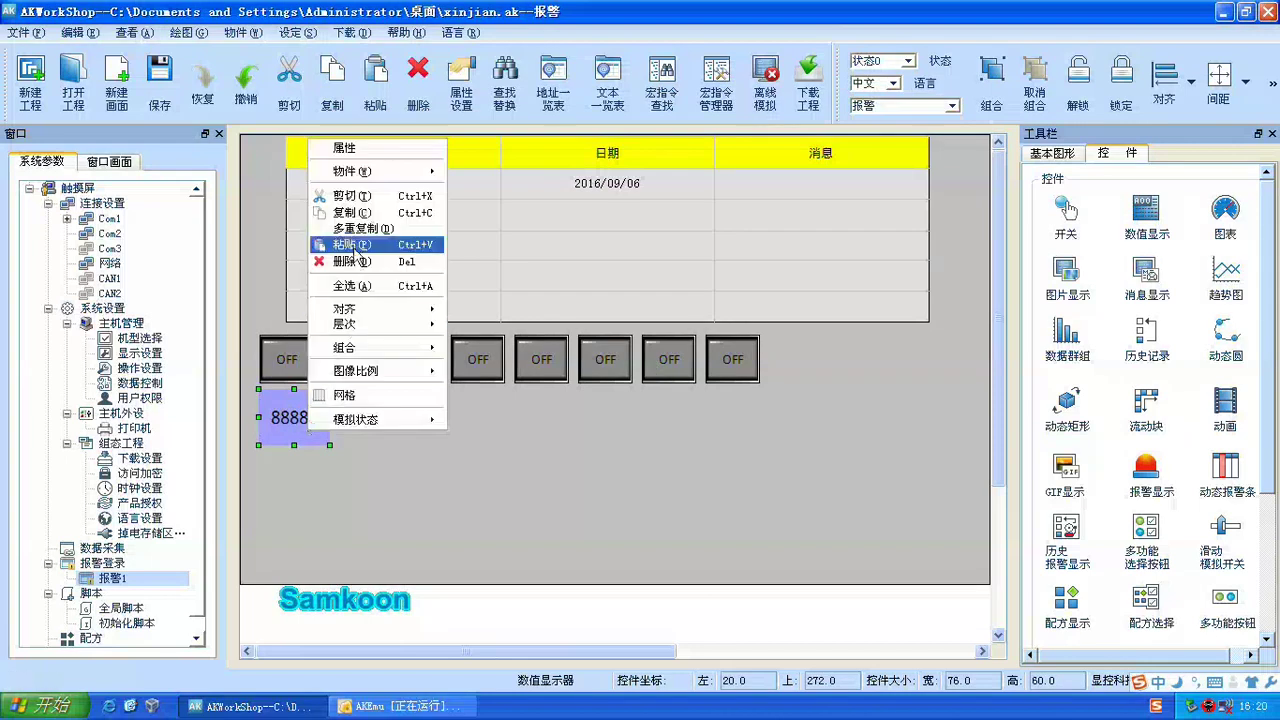
{"action": "key", "text": "Return"}
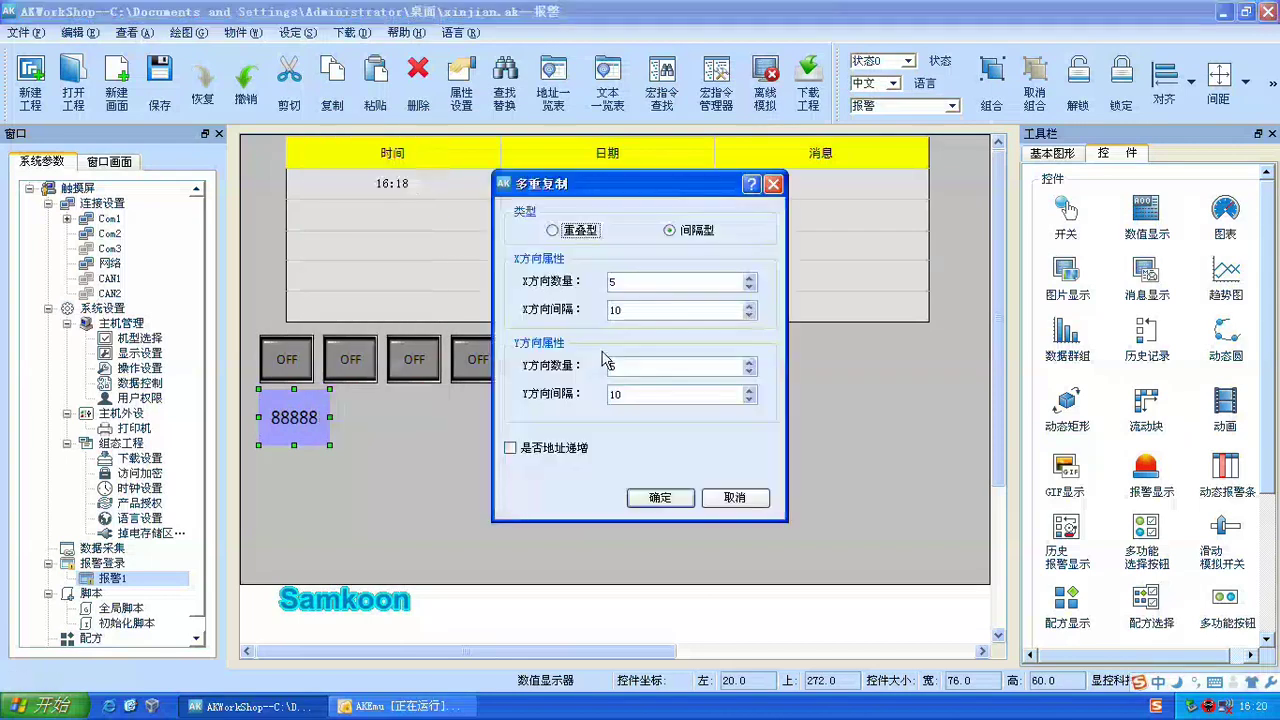
{"action": "double_click", "coordinate": [638, 283]}
{"action": "type", "text": "4"}
{"action": "key", "text": "Tab"}
{"action": "key", "text": "Tab"}
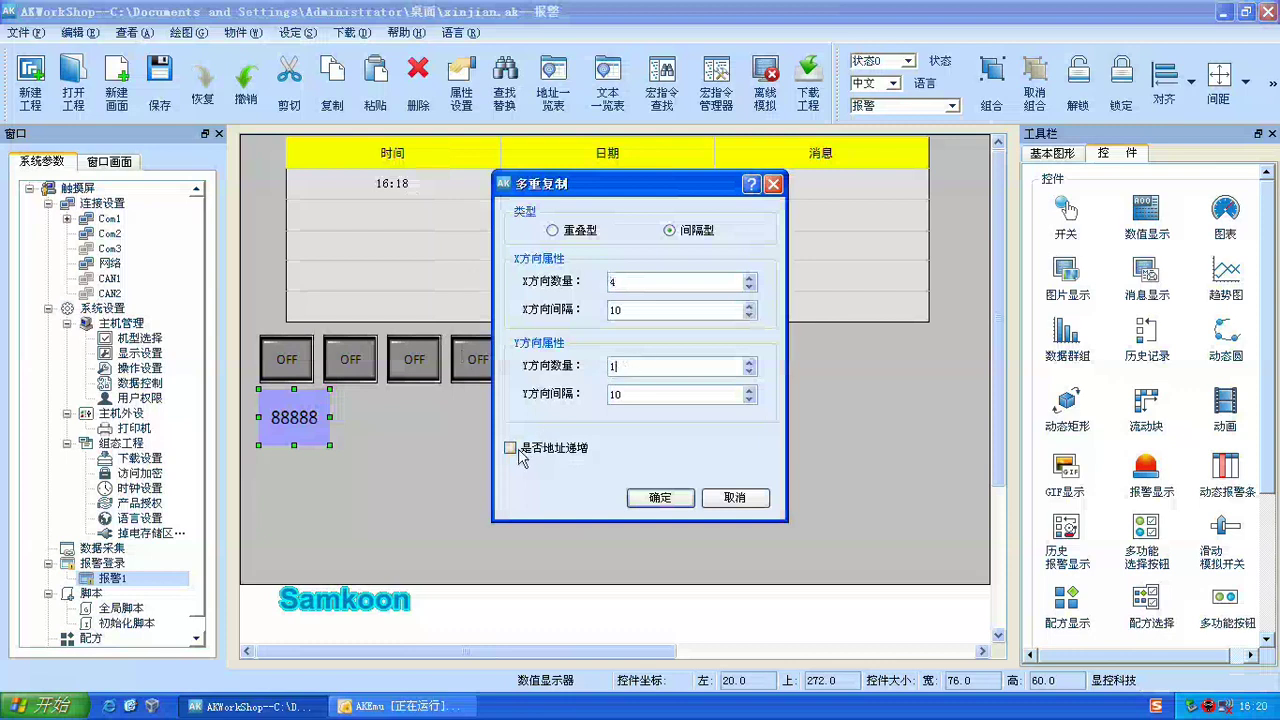
{"action": "type", "text": "1"}
{"action": "left_click", "coordinate": [510, 447]}
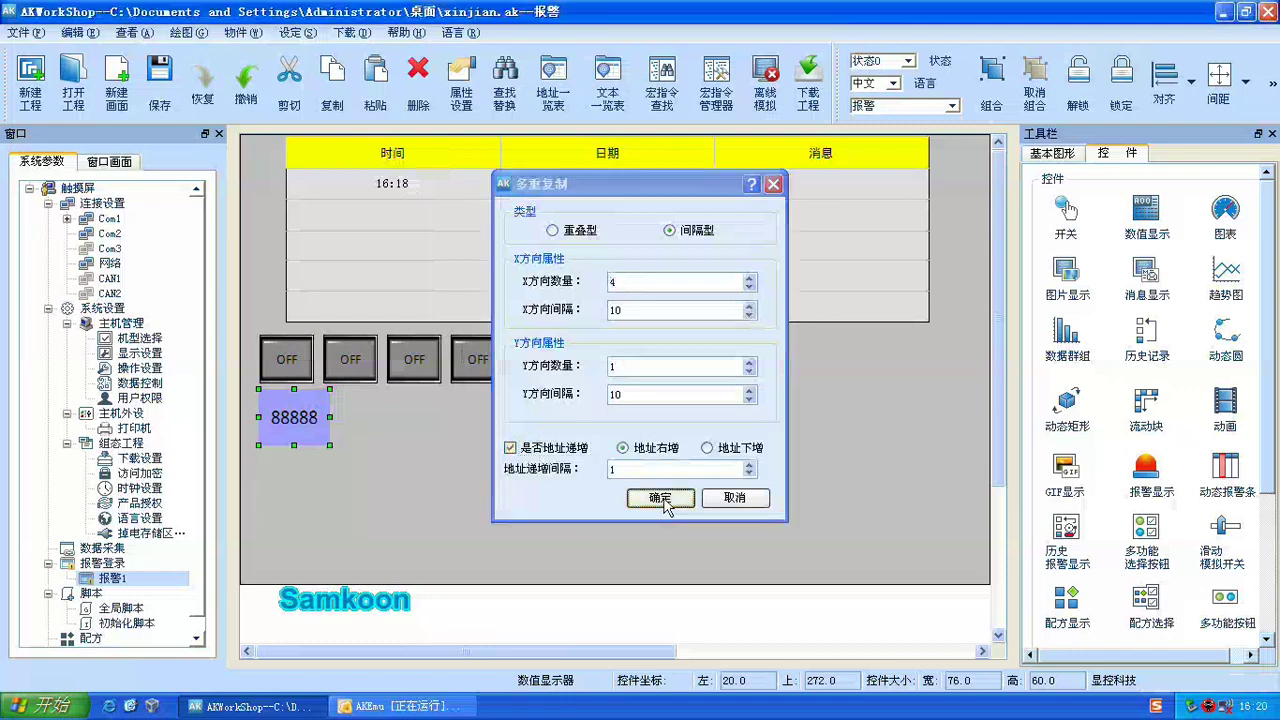
{"action": "left_click", "coordinate": [661, 498]}
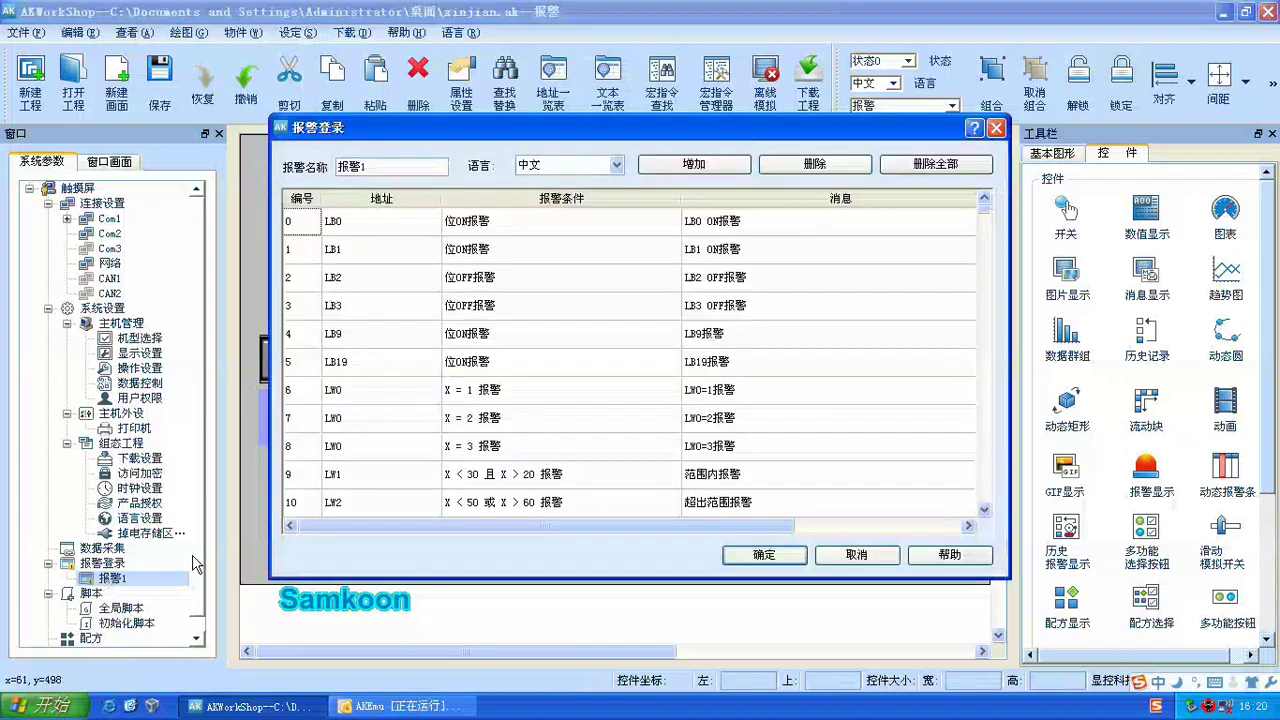
Step: Check the word addresses registered in 报警1 and place a copy of the fourth numeric display to its right
{"action": "left_click", "coordinate": [363, 458]}
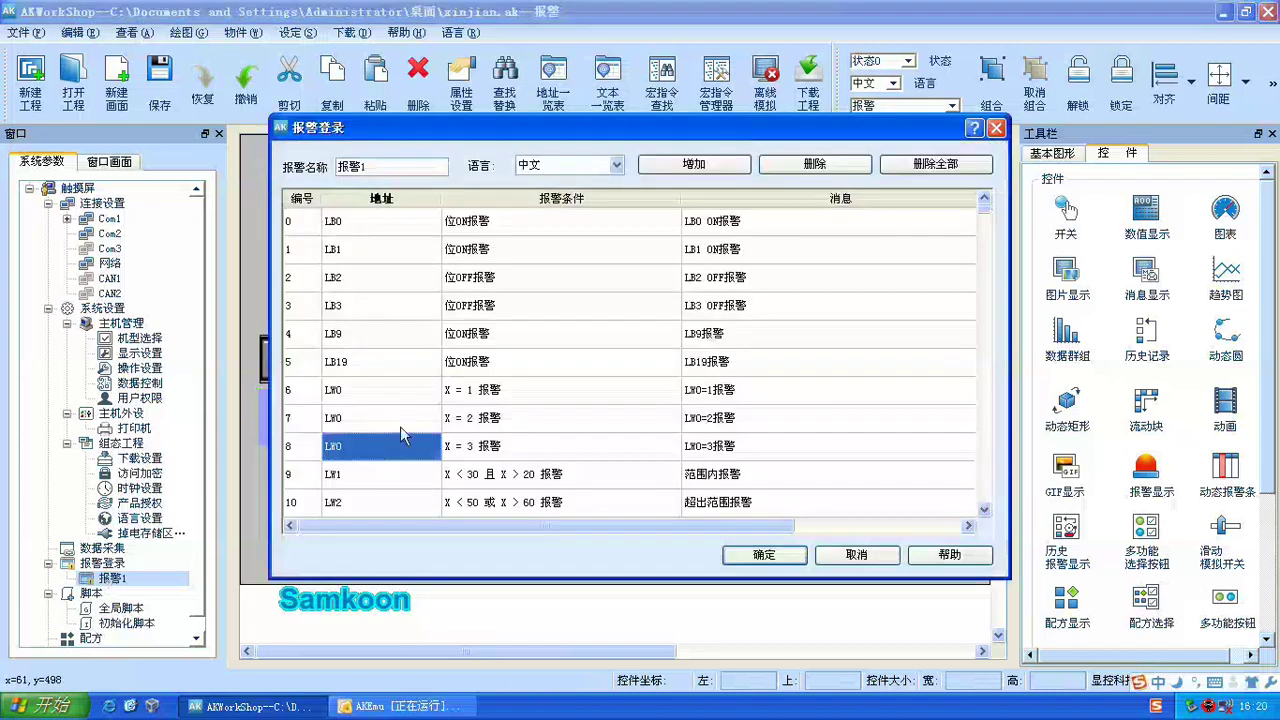
{"action": "scroll", "coordinate": [400, 427], "scroll_direction": "down", "scroll_amount": 2}
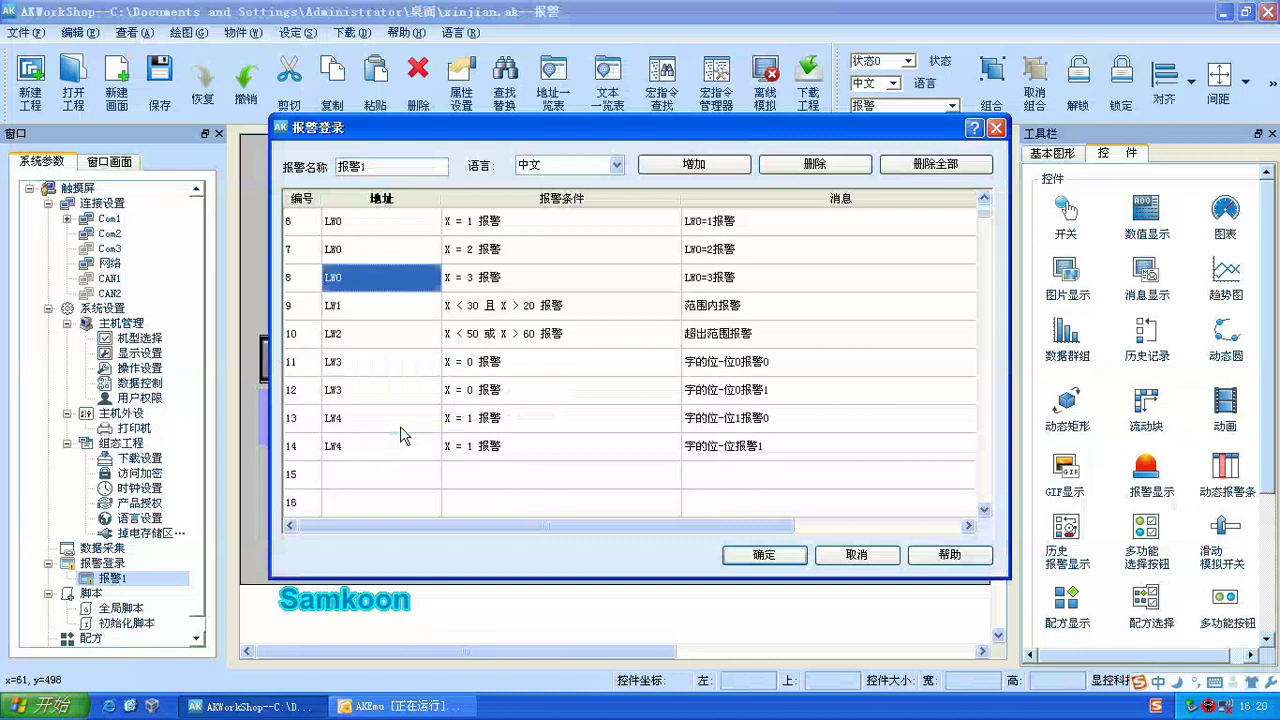
{"action": "scroll", "coordinate": [400, 426], "scroll_direction": "up", "scroll_amount": 1}
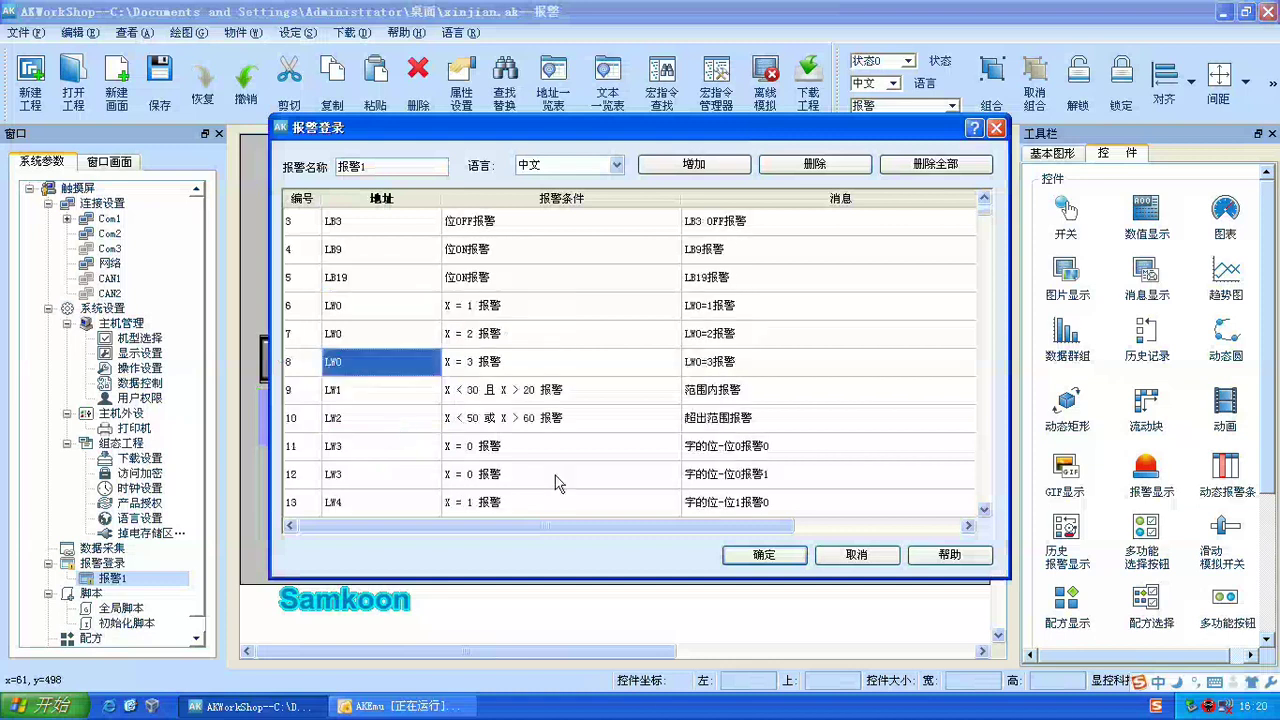
{"action": "left_click", "coordinate": [855, 558]}
{"action": "left_click", "coordinate": [553, 425]}
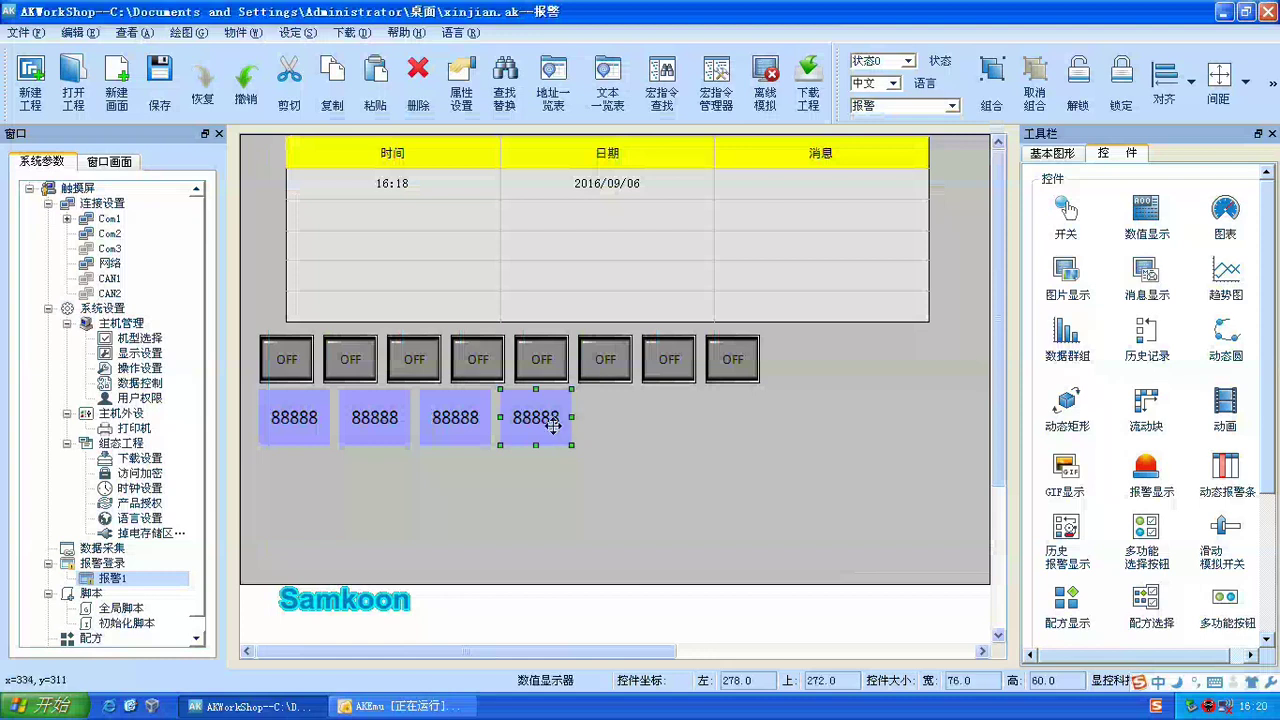
{"action": "left_click_drag", "start_coordinate": [553, 425], "coordinate": [660, 424]}
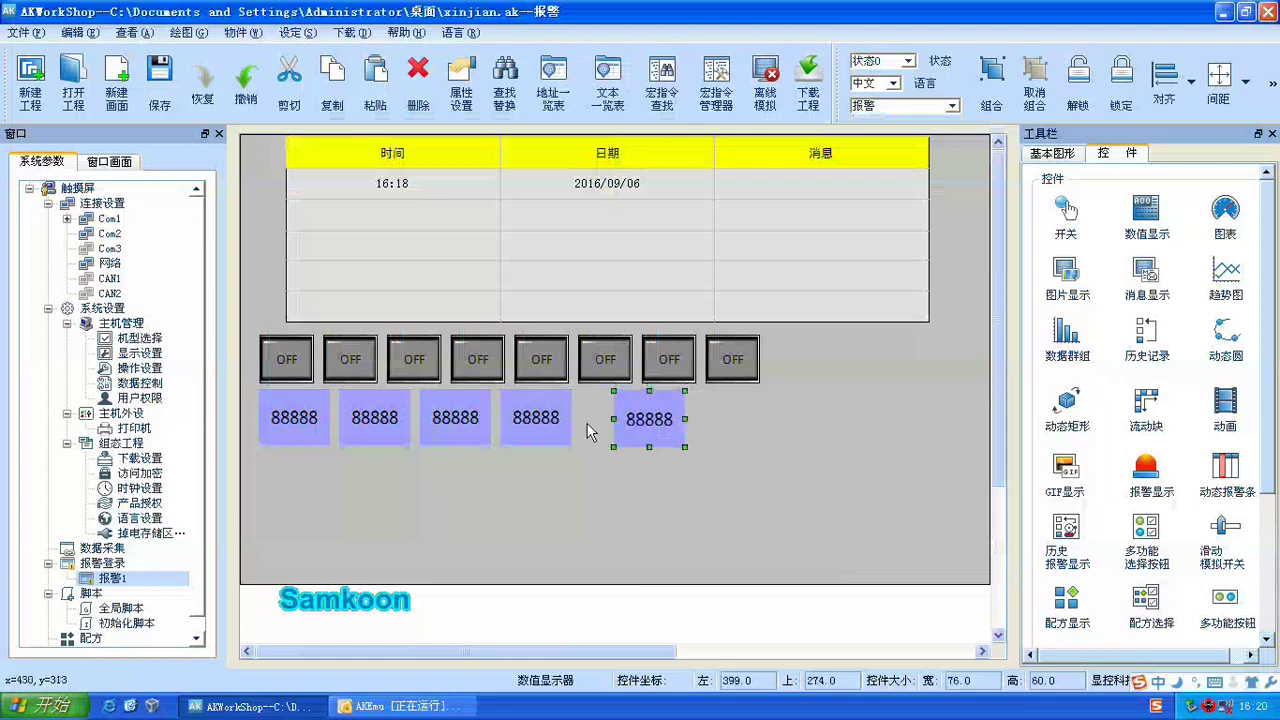
Step: Check the fourth numeric display's address and set the fifth display's monitoring address to LW4
{"action": "double_click", "coordinate": [541, 423]}
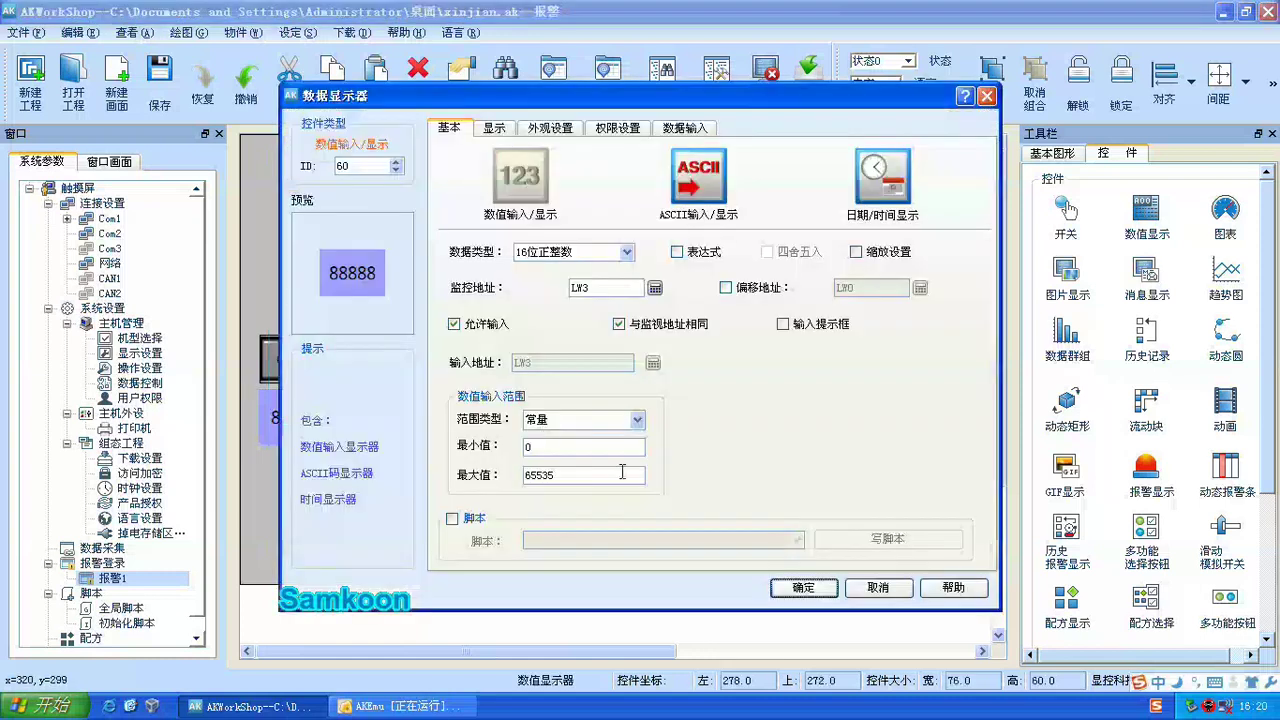
{"action": "left_click", "coordinate": [797, 589]}
{"action": "left_click", "coordinate": [660, 435]}
{"action": "double_click", "coordinate": [660, 435]}
{"action": "left_click", "coordinate": [594, 285]}
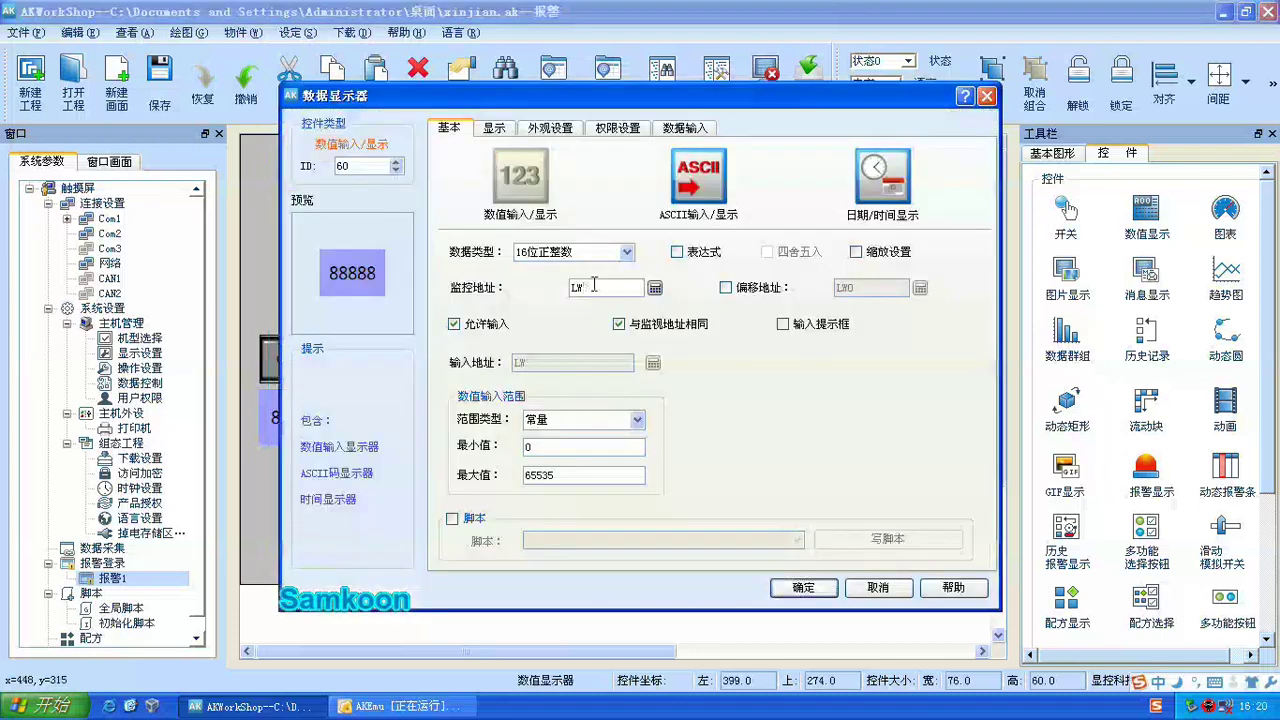
{"action": "type", "text": "4"}
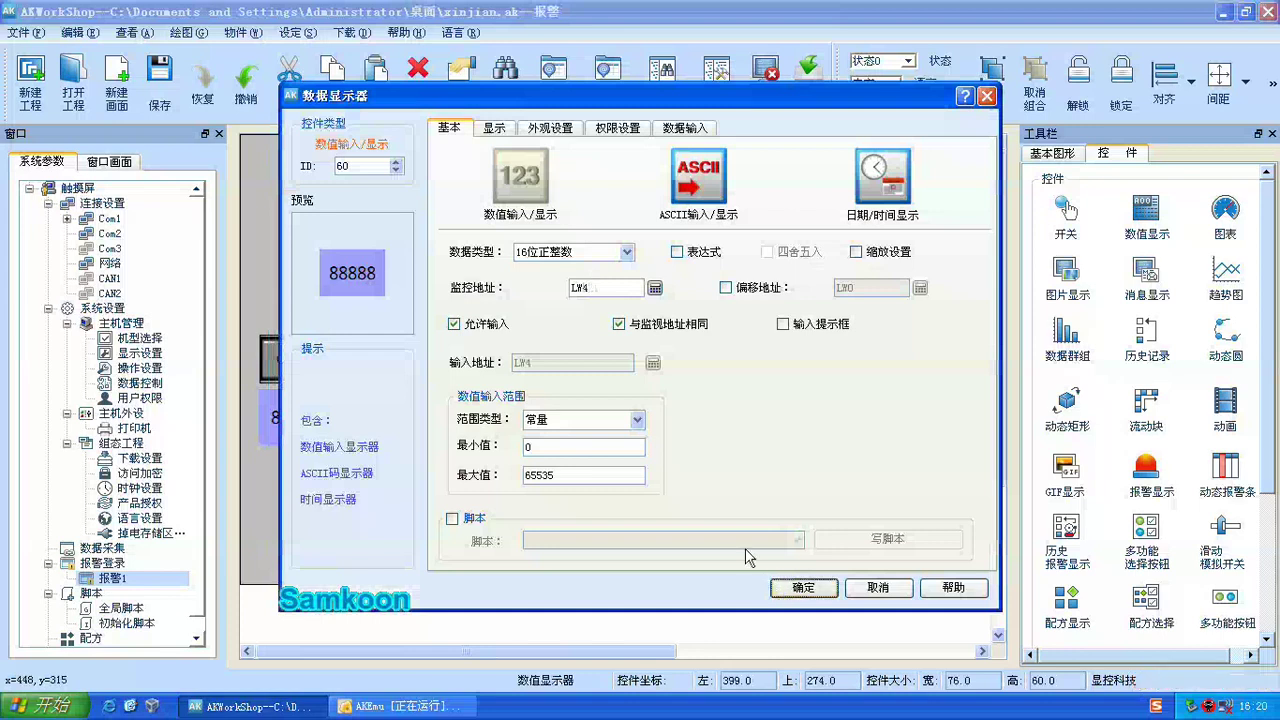
{"action": "left_click", "coordinate": [801, 588]}
Step: Move all switches and numeric displays down together to about X 27, Y 330
{"action": "left_click_drag", "start_coordinate": [753, 522], "coordinate": [284, 412]}
{"action": "left_click_drag", "start_coordinate": [815, 522], "coordinate": [289, 468]}
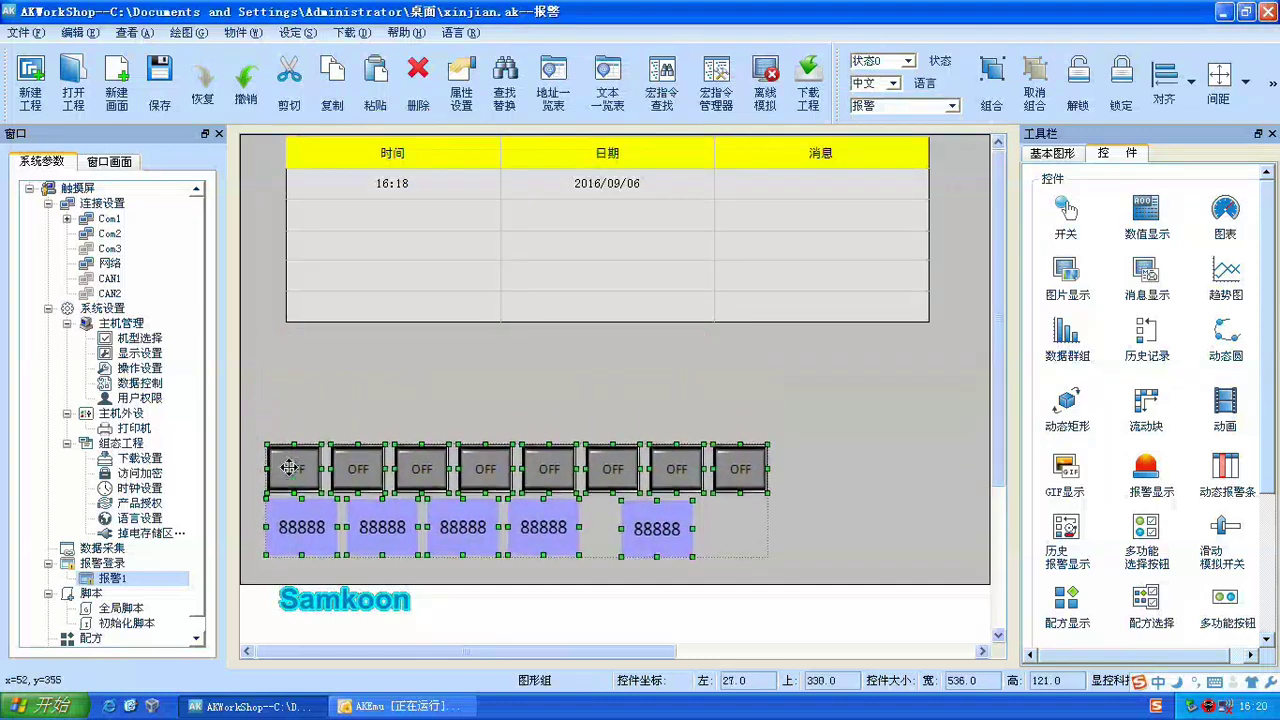
{"action": "left_click", "coordinate": [886, 436]}
Step: Stretch the alarm display down to a height of about 287 and set its number of rows to 10
{"action": "left_click", "coordinate": [557, 313]}
{"action": "left_click_drag", "start_coordinate": [611, 343], "coordinate": [608, 428]}
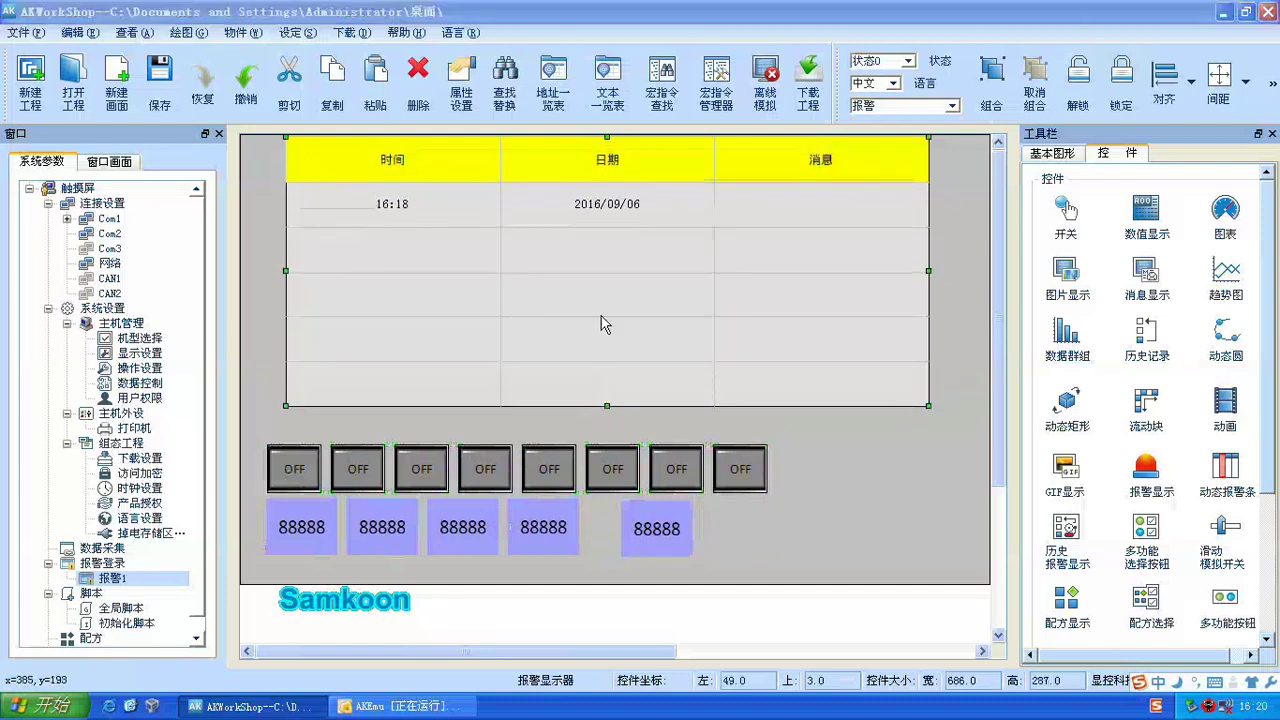
{"action": "double_click", "coordinate": [604, 323]}
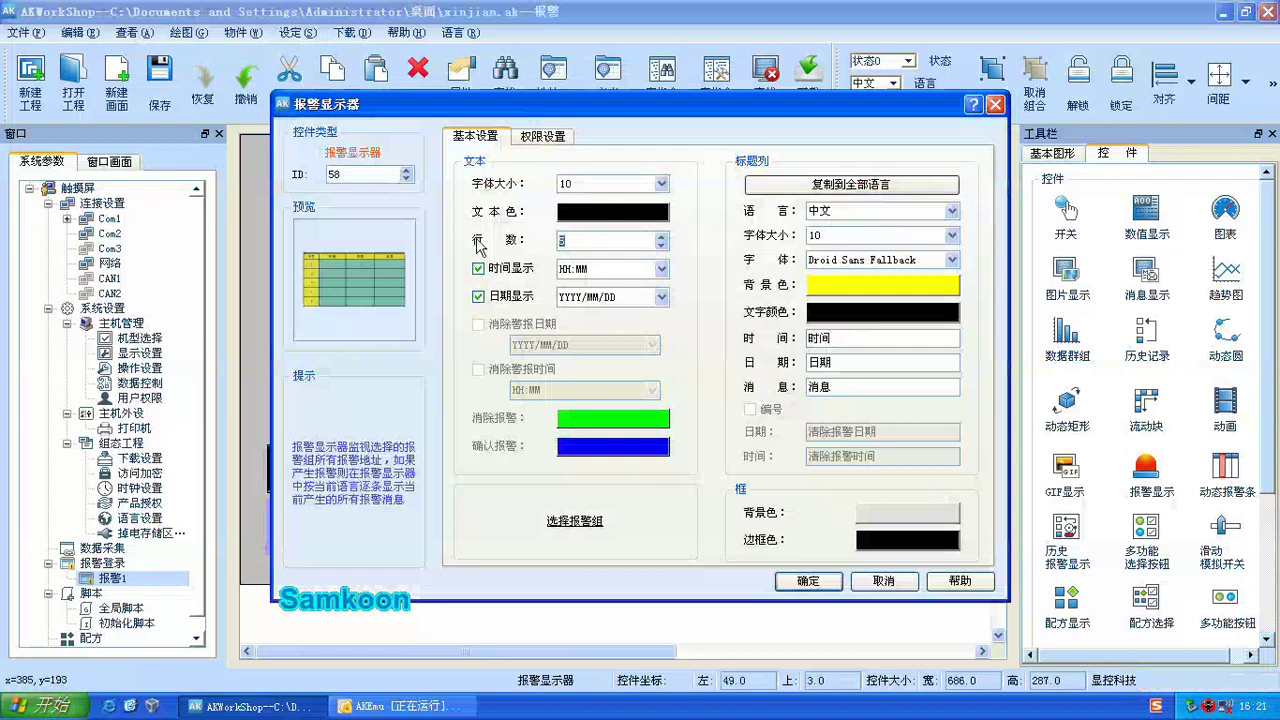
{"action": "type", "text": "0"}
{"action": "left_click", "coordinate": [808, 580]}
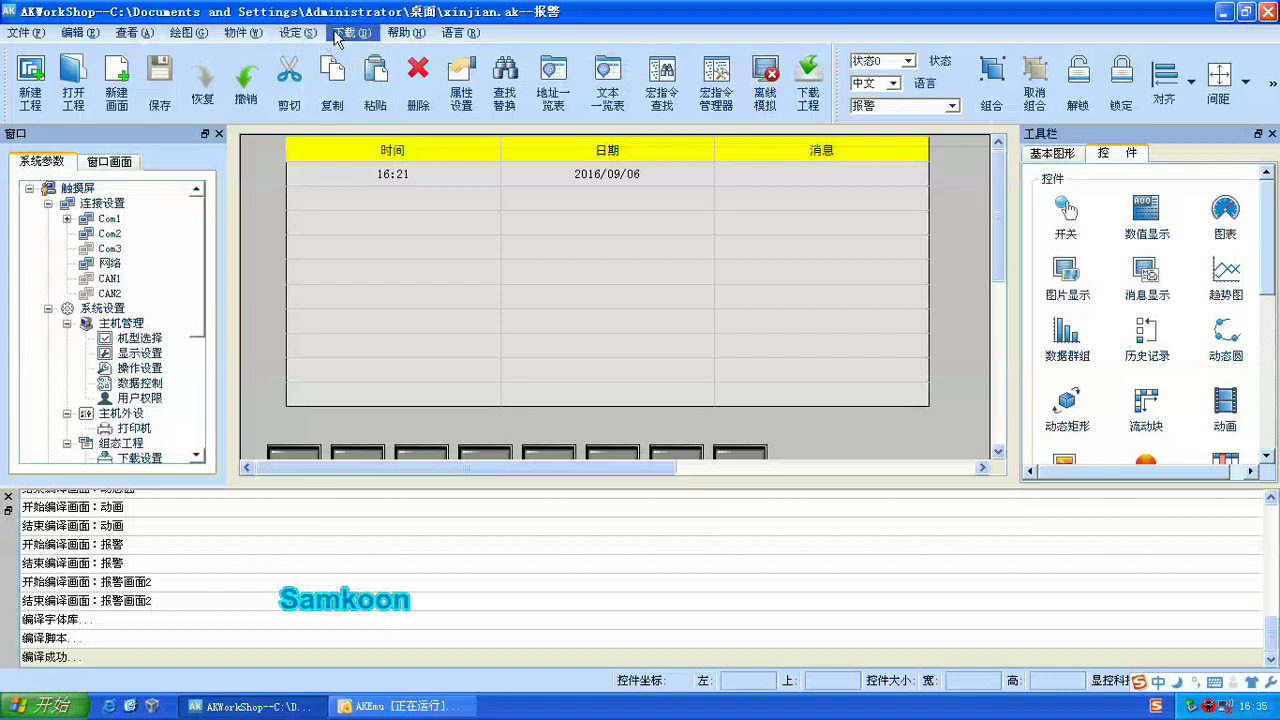
Step: Switch to the AKEmu simulator and turn on the third and fourth switches to clear the LB2 and LB3 OFF alarms
{"action": "left_click", "coordinate": [390, 707]}
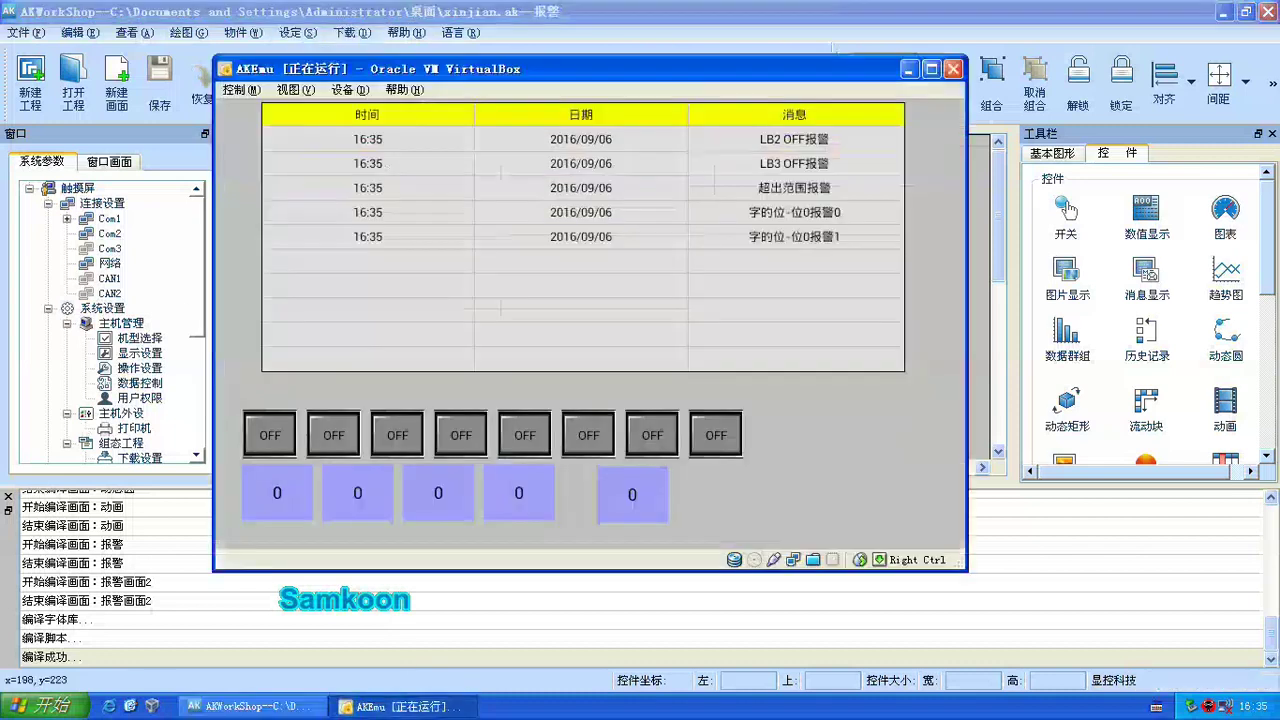
{"action": "left_click", "coordinate": [416, 448]}
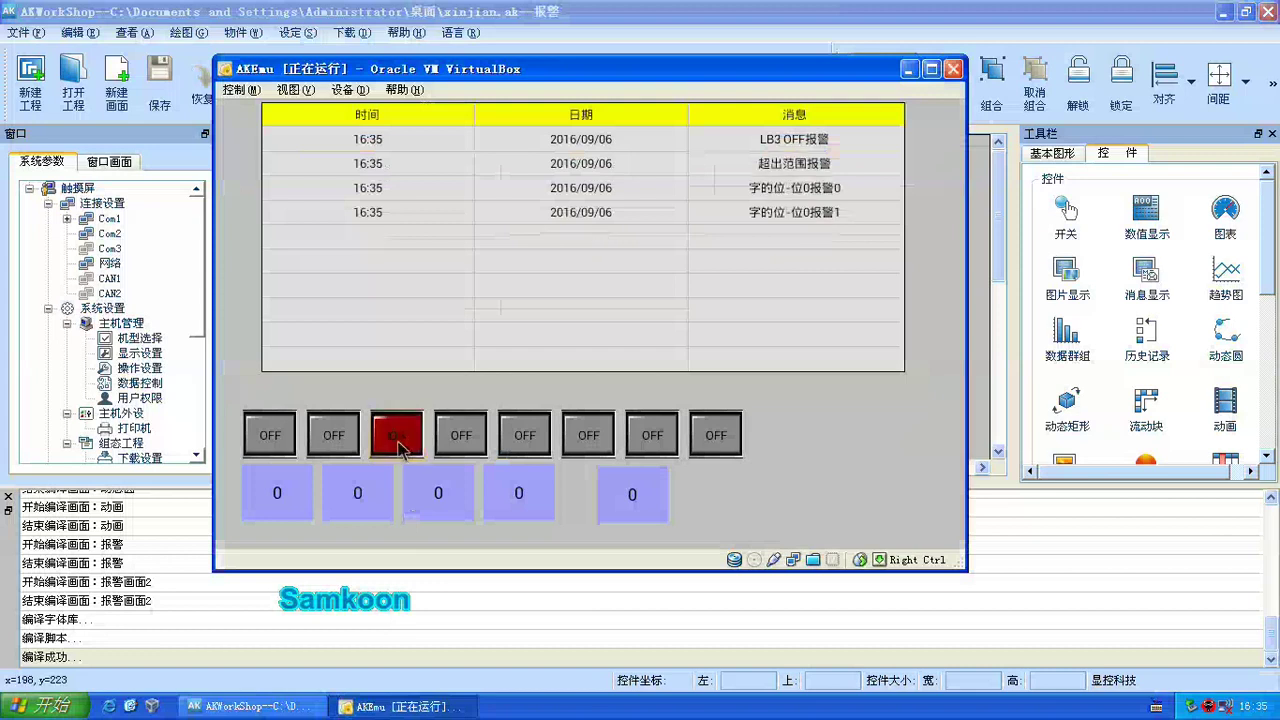
{"action": "left_click", "coordinate": [464, 443]}
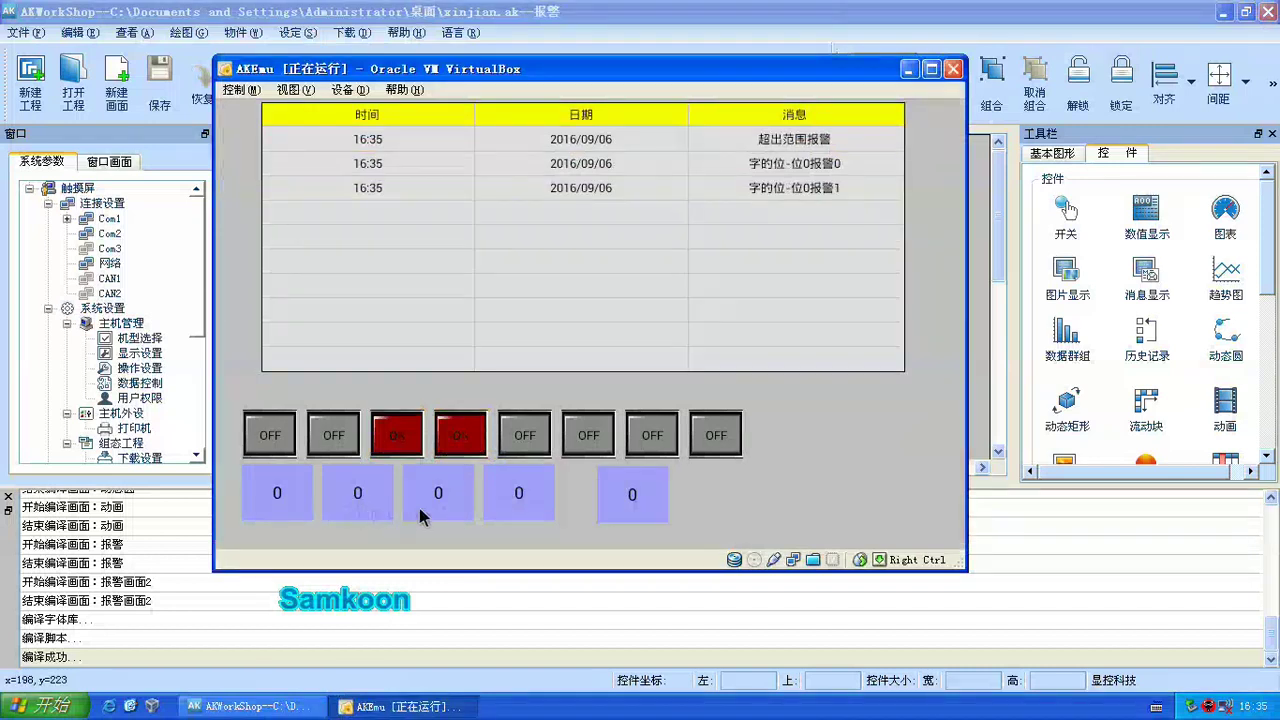
Step: Enter 3 in the fourth numeric display and 55 in the third to clear the remaining word alarms
{"action": "left_click", "coordinate": [511, 498]}
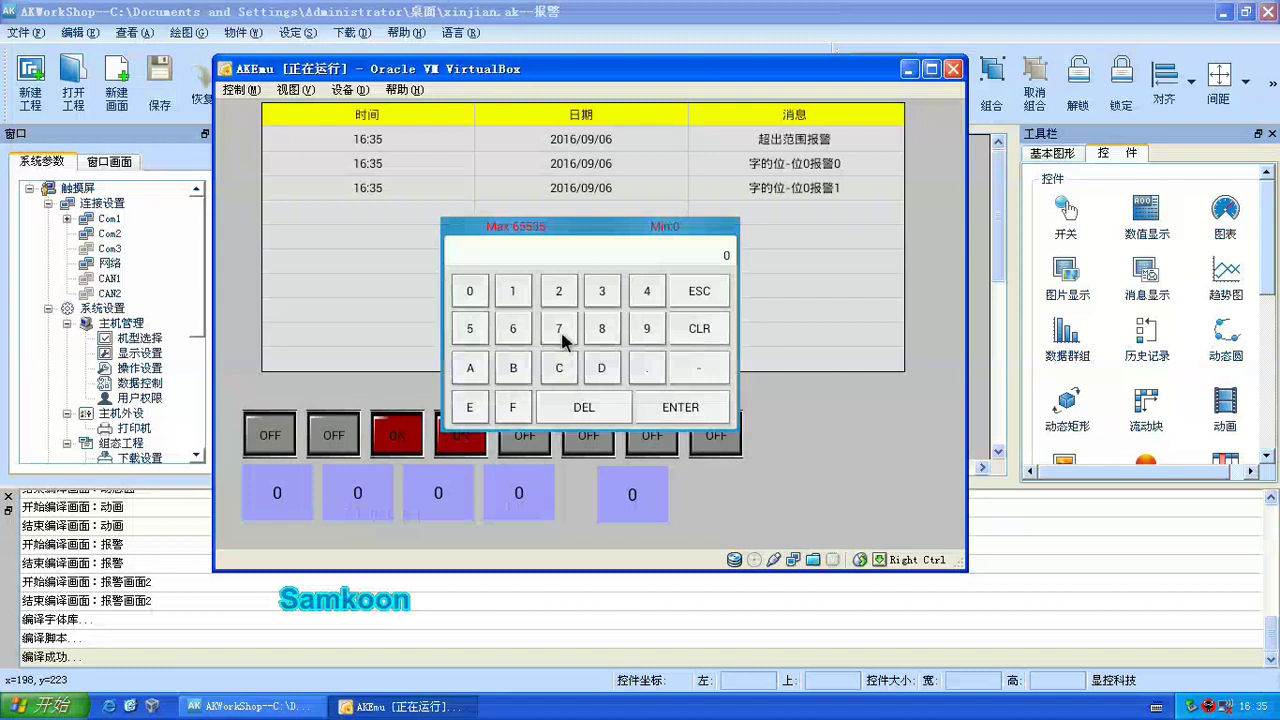
{"action": "left_click", "coordinate": [616, 291]}
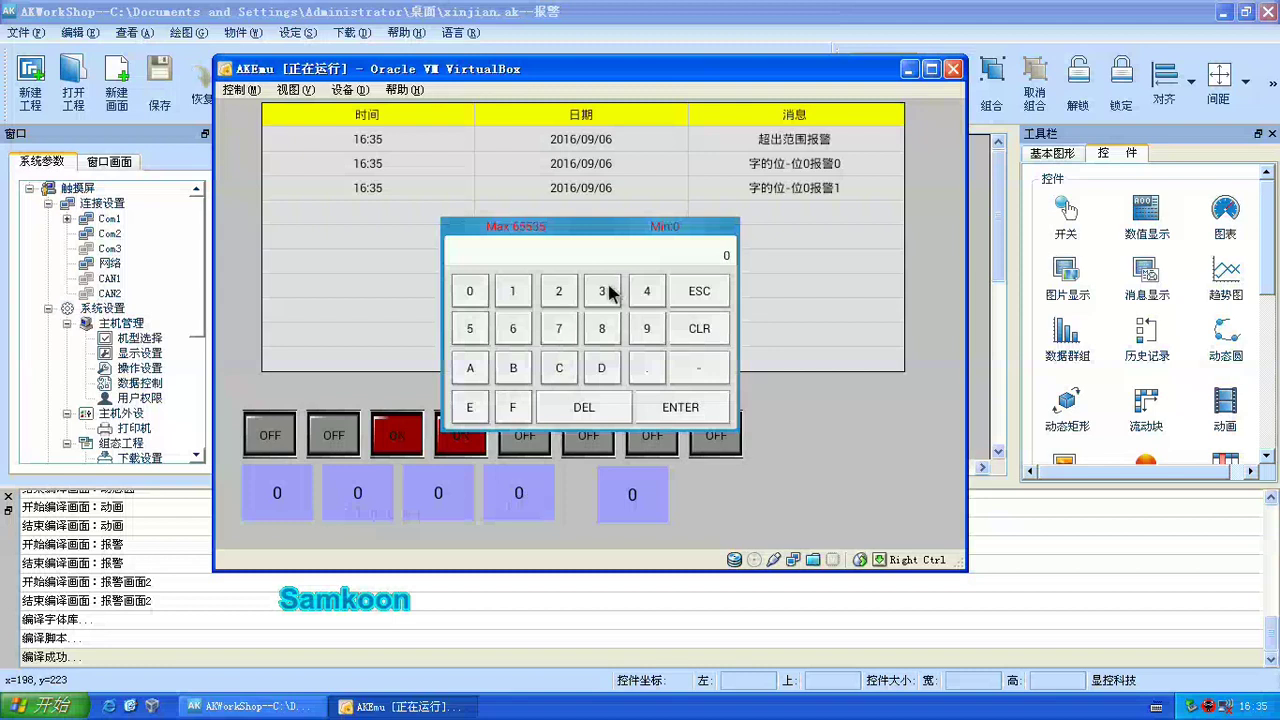
{"action": "left_click", "coordinate": [678, 406]}
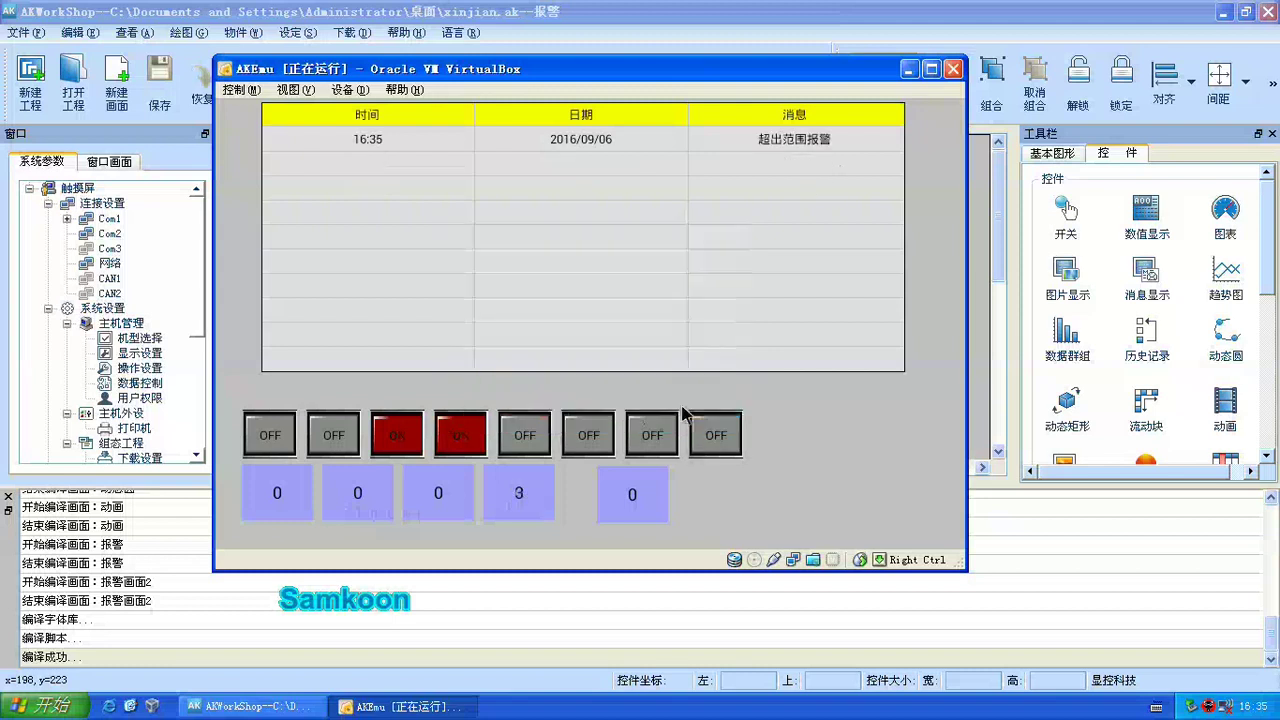
{"action": "left_click", "coordinate": [433, 498]}
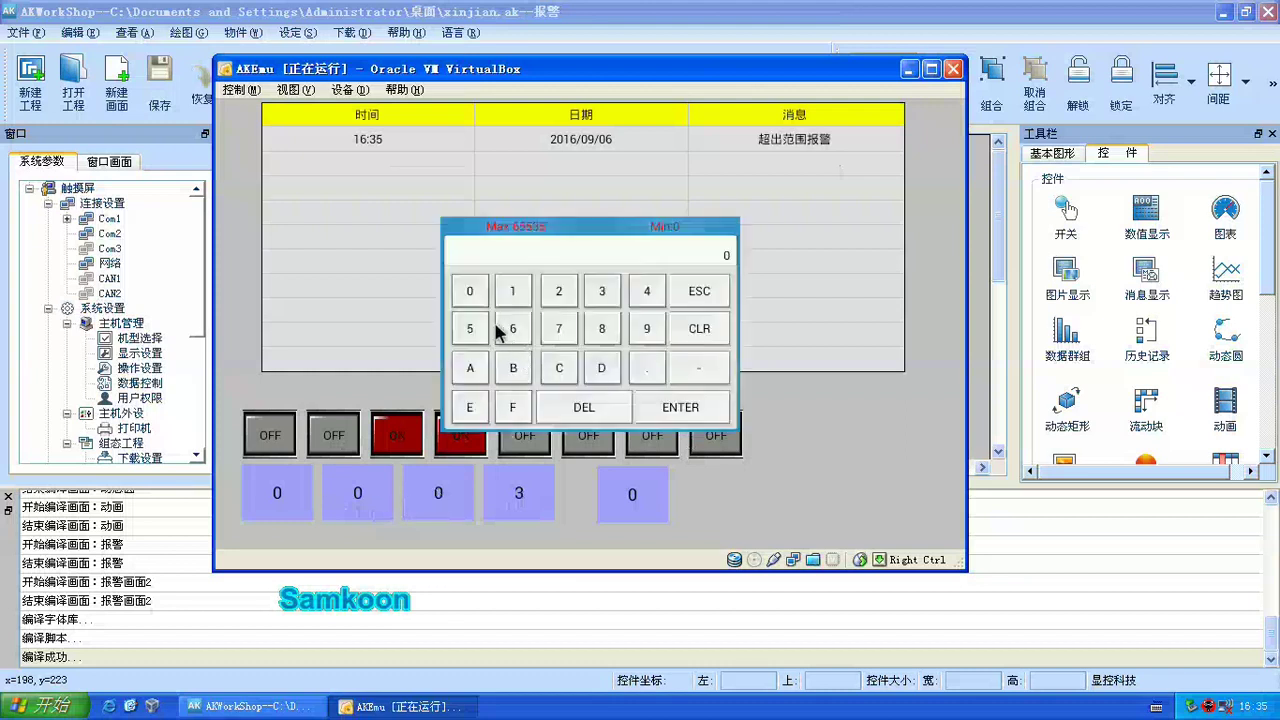
{"action": "left_click", "coordinate": [680, 406]}
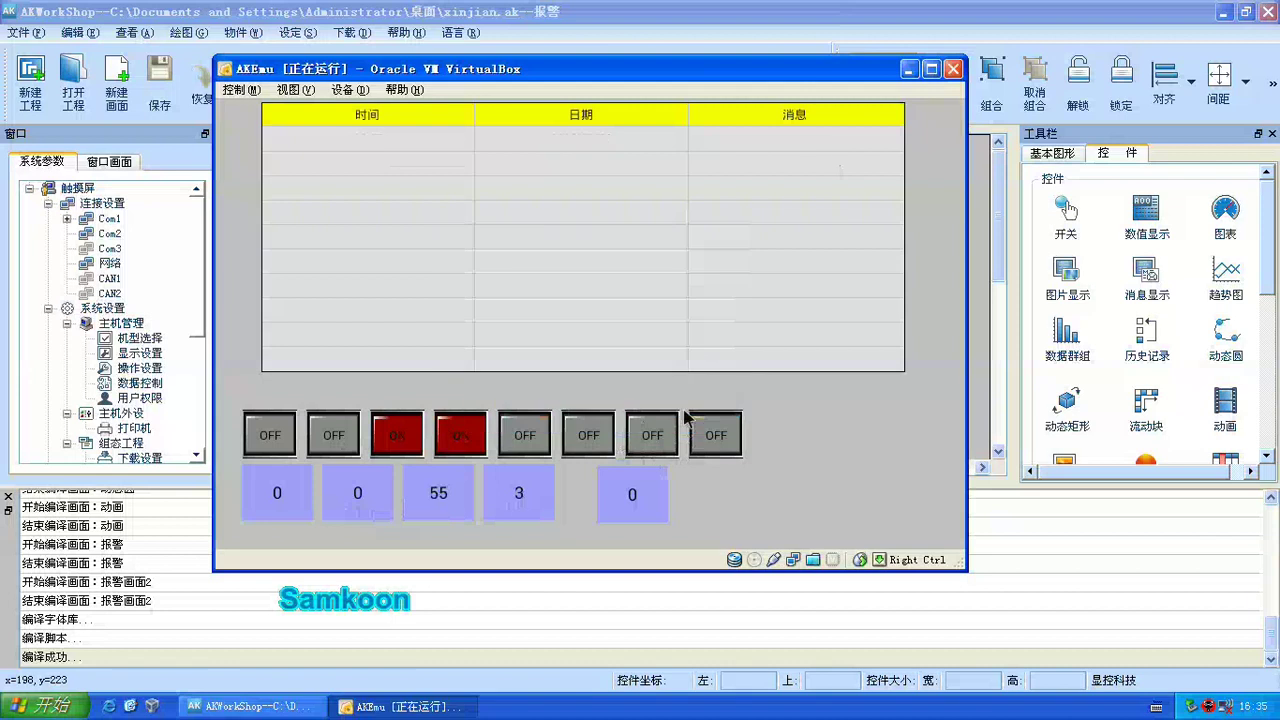
Step: Turn on the first and second switches to trigger the LB0 and LB1 ON alarms
{"action": "left_click", "coordinate": [268, 437]}
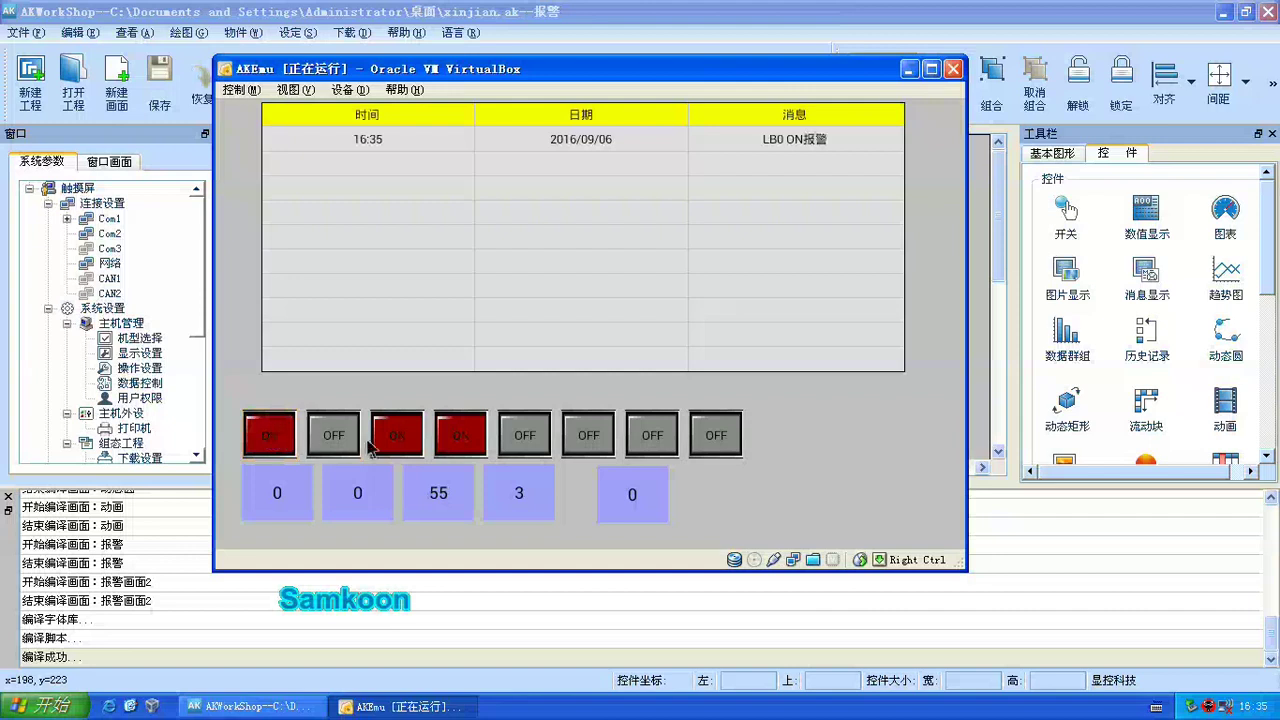
{"action": "left_click", "coordinate": [336, 438]}
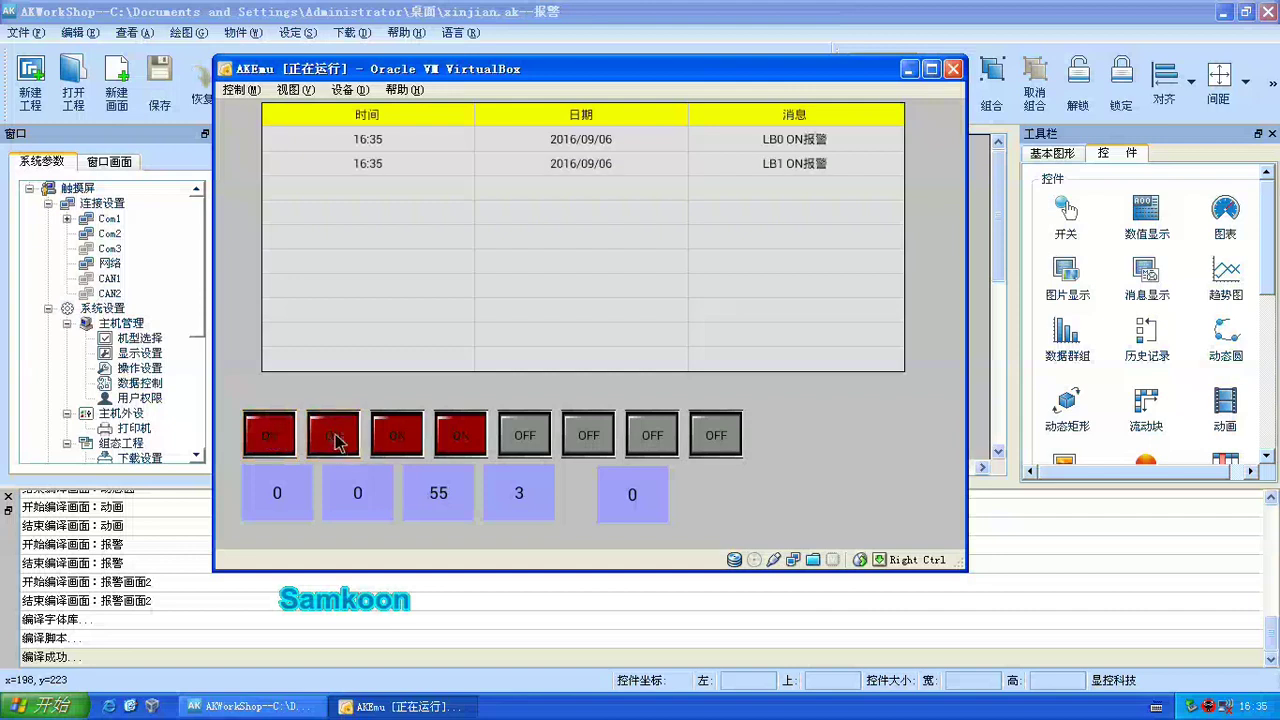
Step: Turn off the third and fourth switches and turn on the seventh to trigger the LB2 OFF, LB3 OFF and LB9 alarms
{"action": "left_click", "coordinate": [400, 440]}
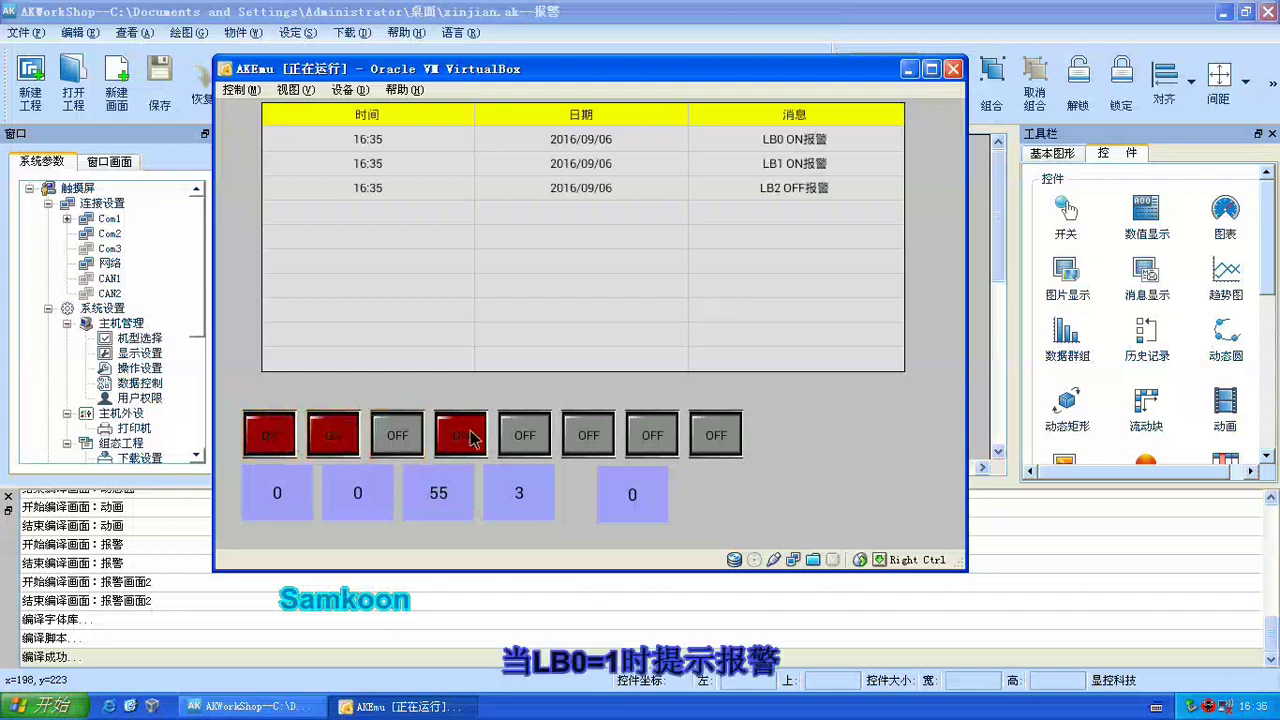
{"action": "left_click", "coordinate": [472, 438]}
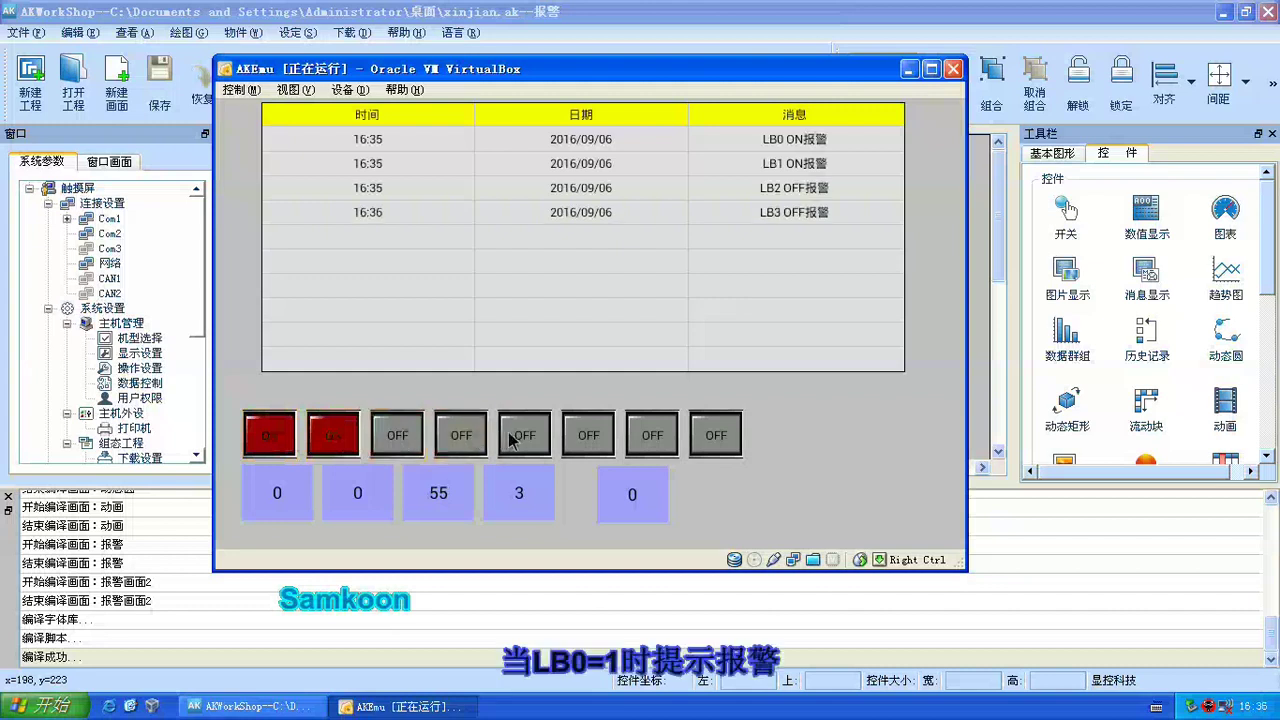
{"action": "left_click", "coordinate": [643, 437]}
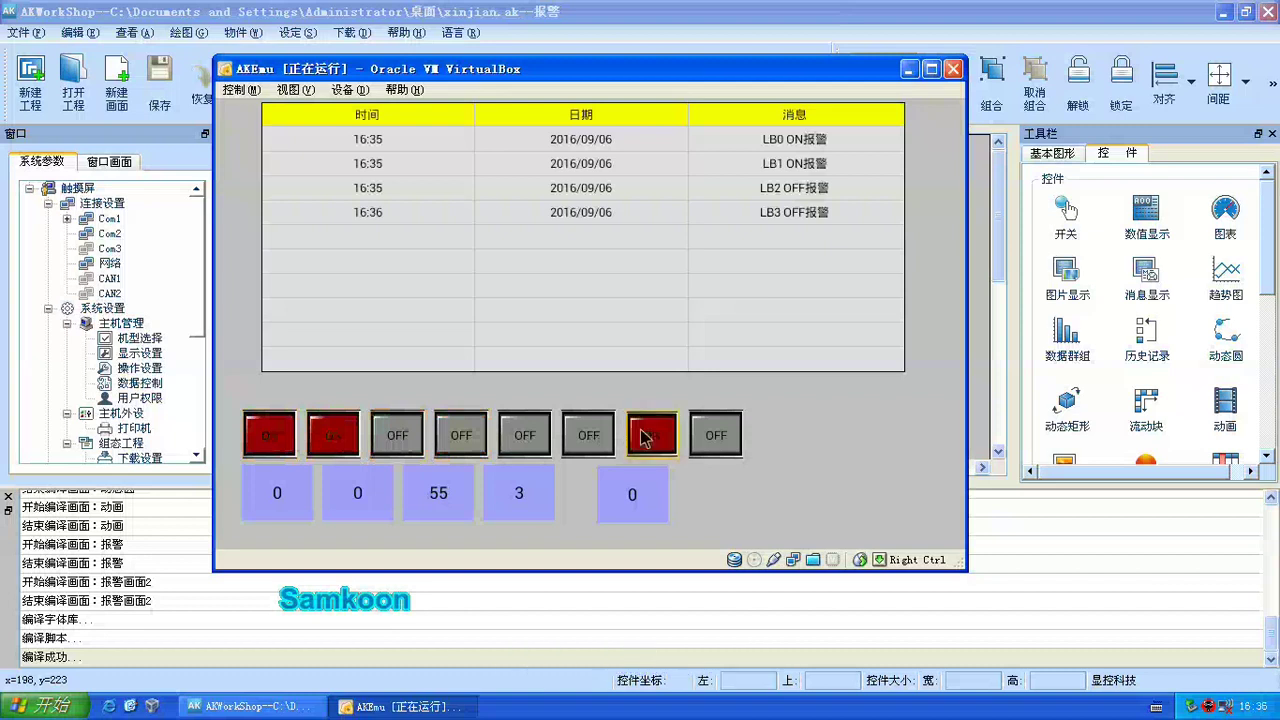
{"action": "left_click", "coordinate": [714, 437]}
{"action": "left_click", "coordinate": [714, 437]}
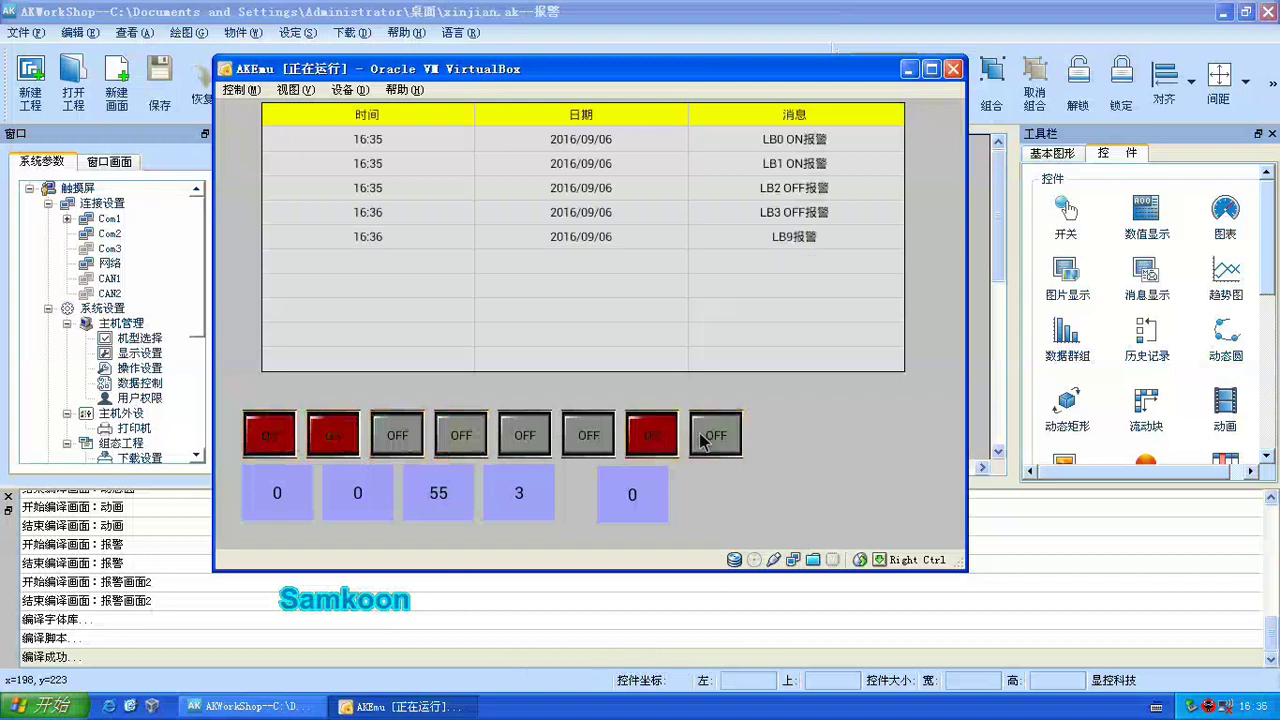
Step: Turn off the seventh, second and first switches and turn on the fourth and third to clear all bit alarms
{"action": "left_click", "coordinate": [640, 450]}
{"action": "left_click", "coordinate": [462, 450]}
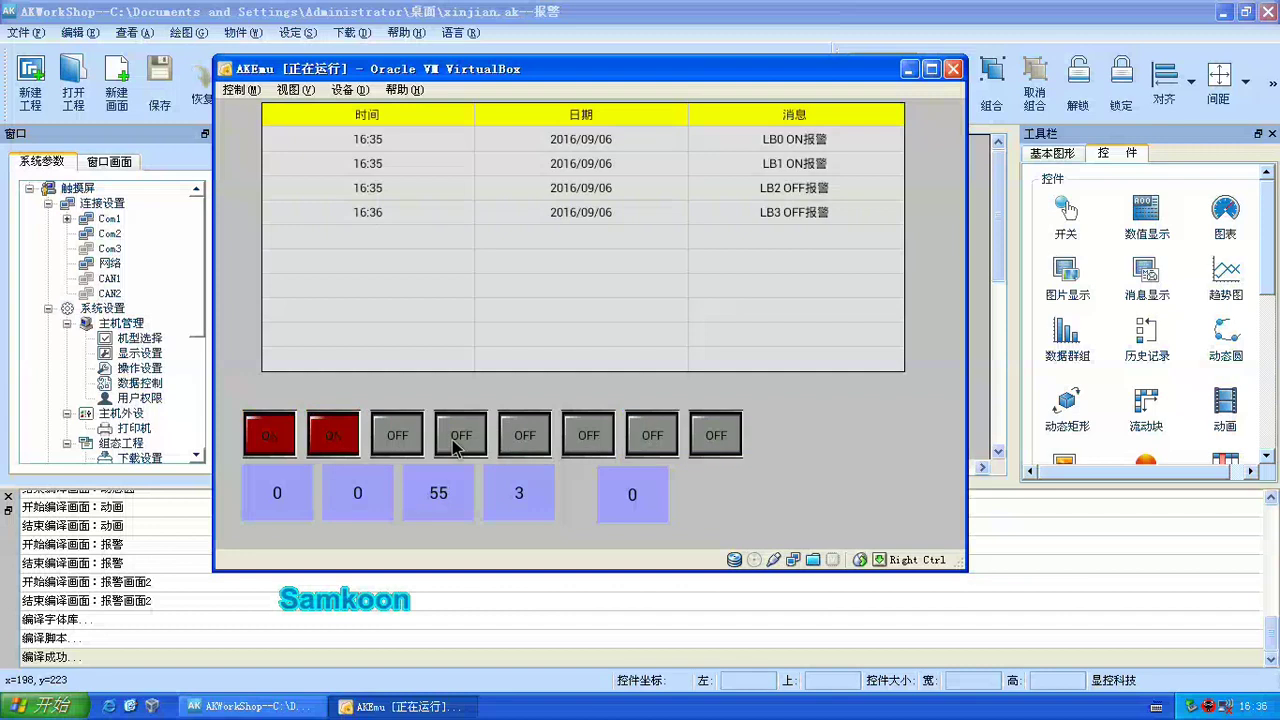
{"action": "left_click", "coordinate": [408, 445]}
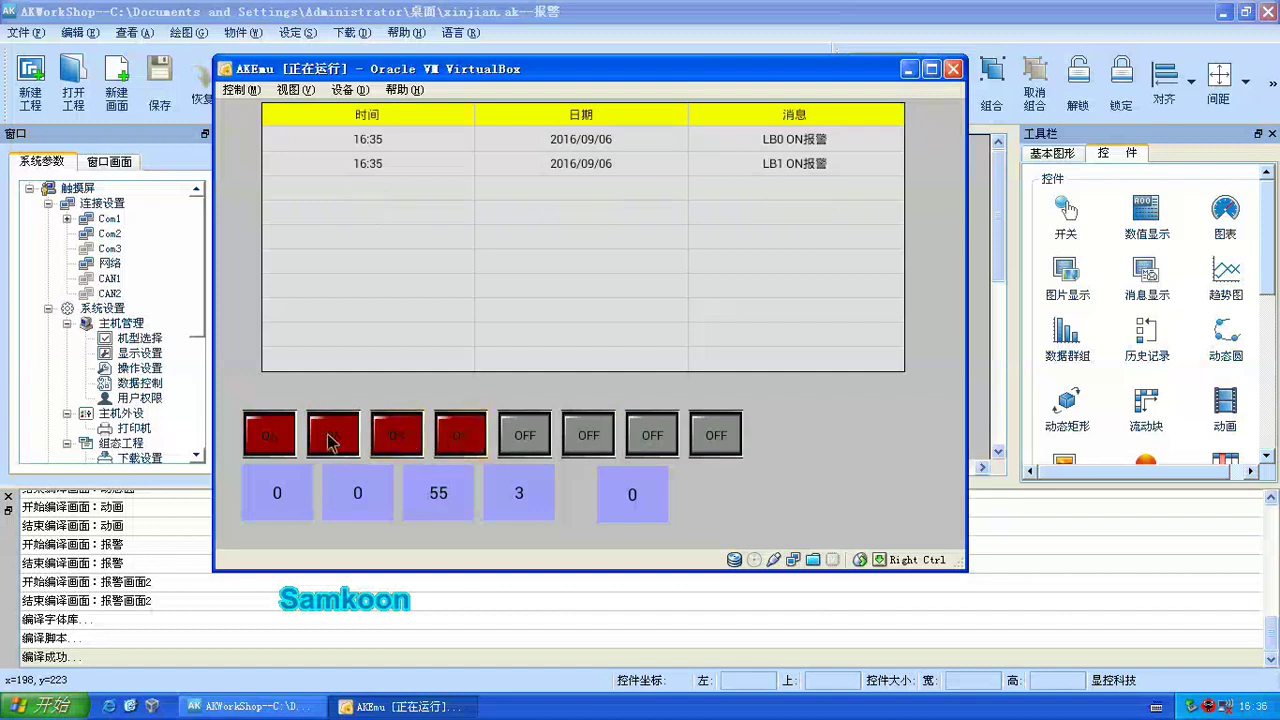
{"action": "left_click", "coordinate": [332, 443]}
{"action": "left_click", "coordinate": [288, 444]}
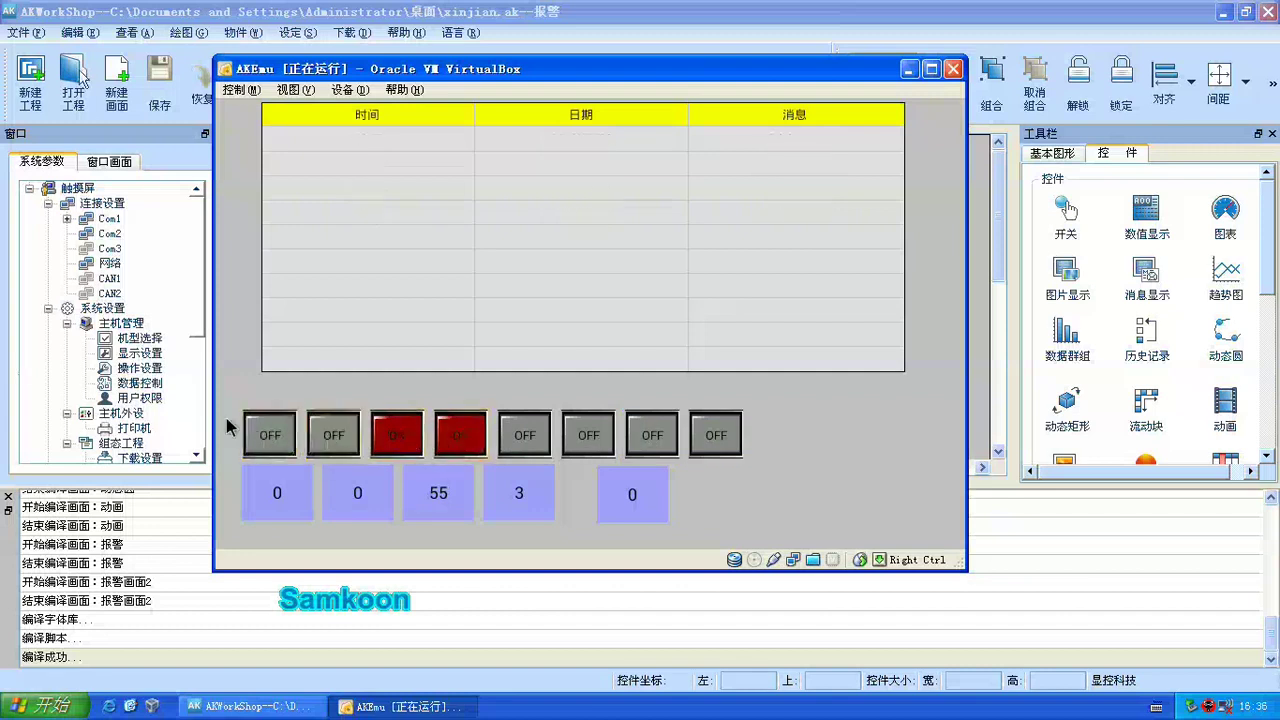
Step: Enter 1, 2 and 3 in turn in the first numeric display to trigger the LW0=1, LW0=2 and LW0=3 alarms
{"action": "left_click", "coordinate": [279, 497]}
{"action": "left_click", "coordinate": [513, 291]}
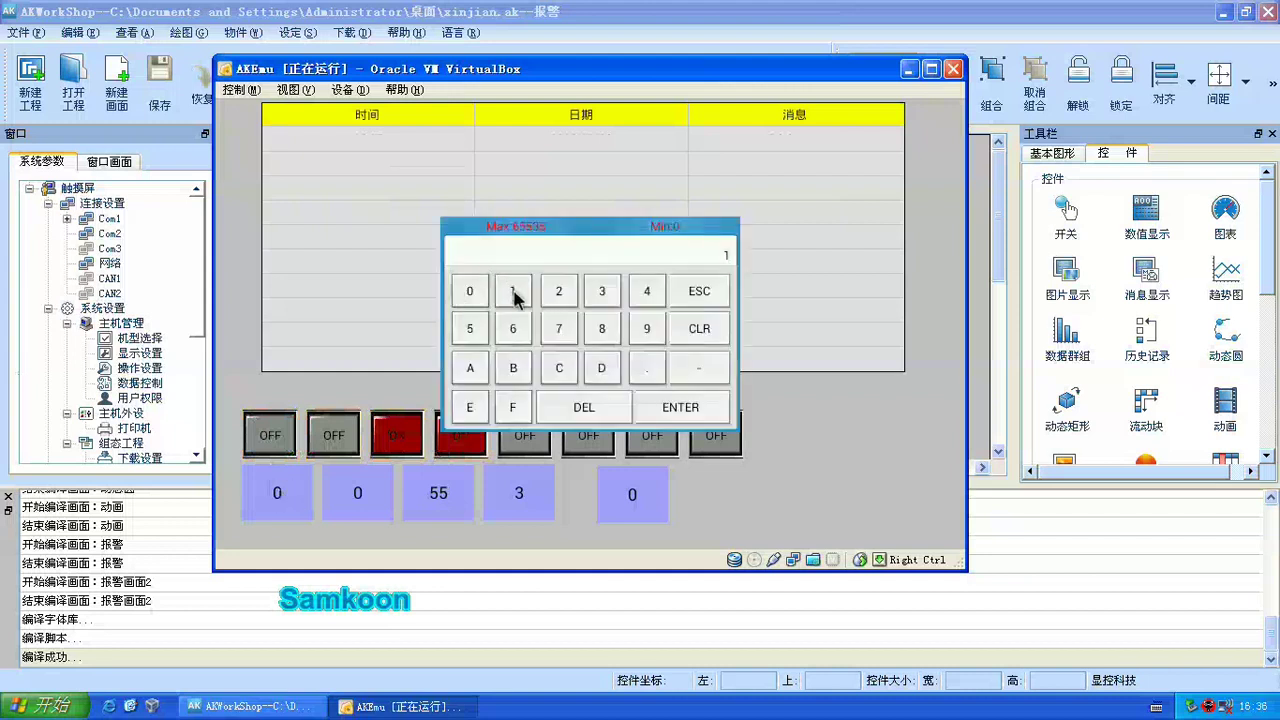
{"action": "left_click", "coordinate": [682, 407]}
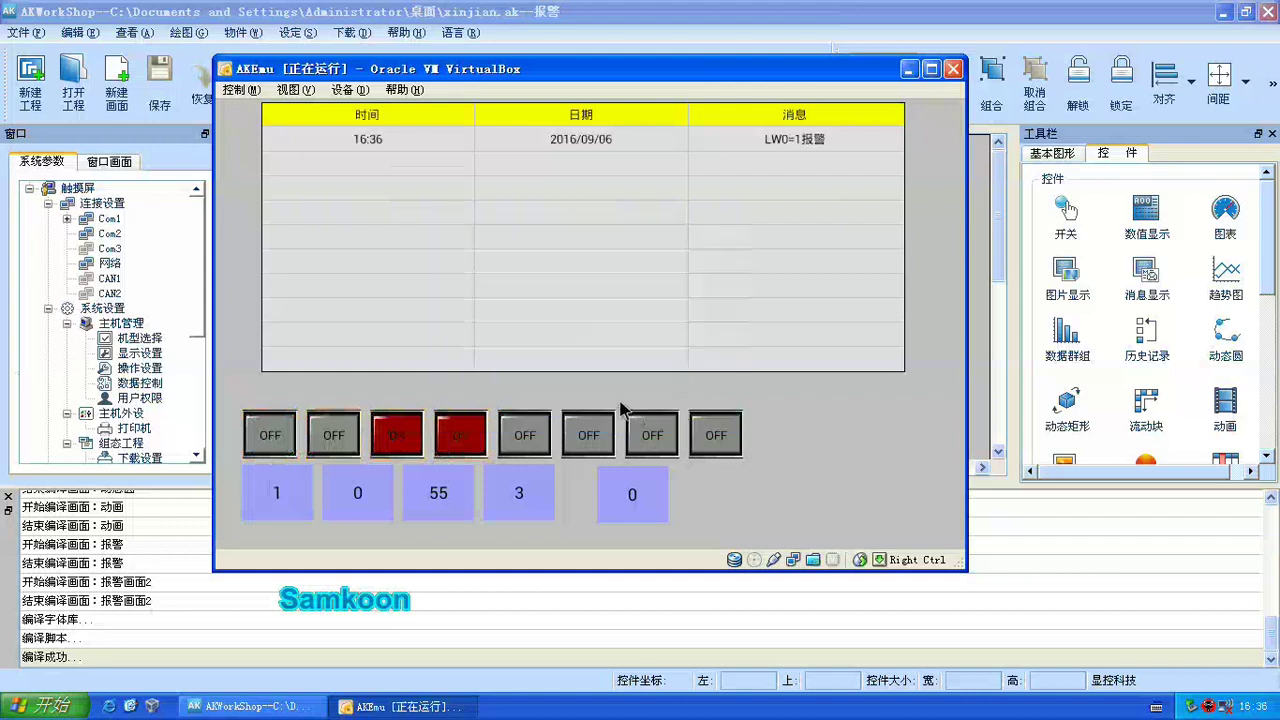
{"action": "left_click", "coordinate": [279, 497]}
{"action": "left_click", "coordinate": [561, 291]}
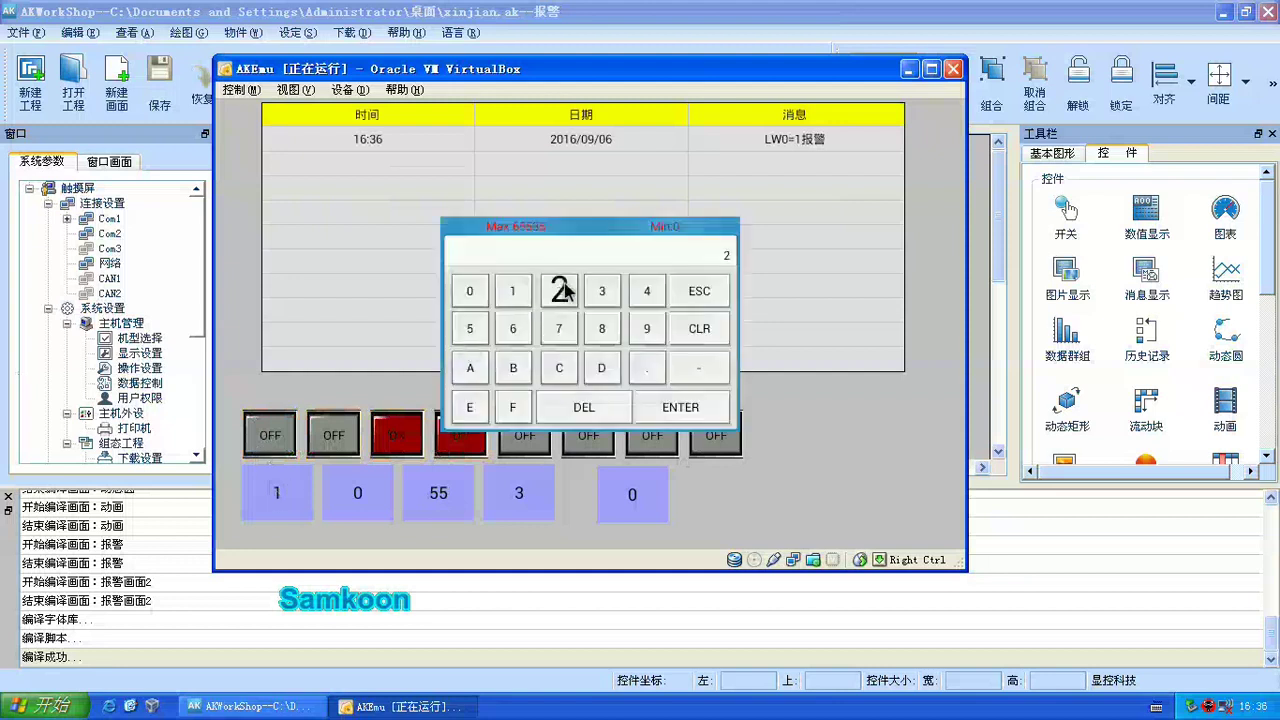
{"action": "left_click", "coordinate": [684, 408]}
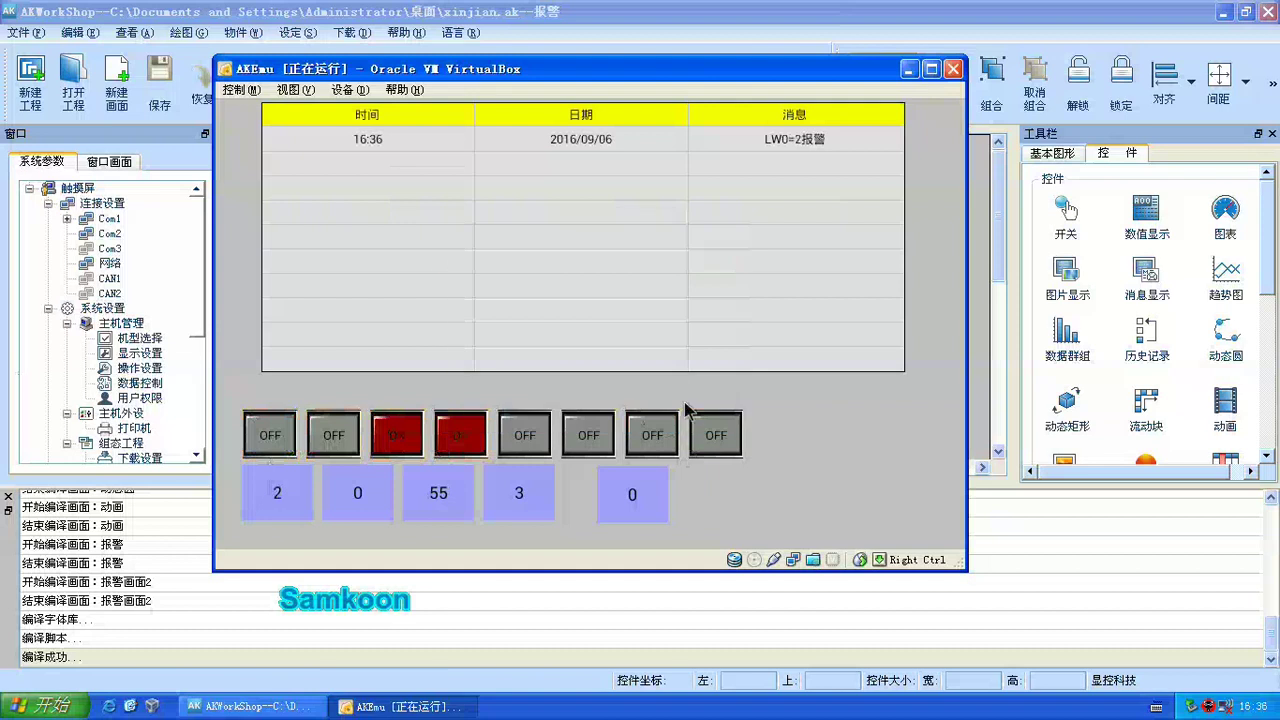
{"action": "left_click", "coordinate": [265, 497]}
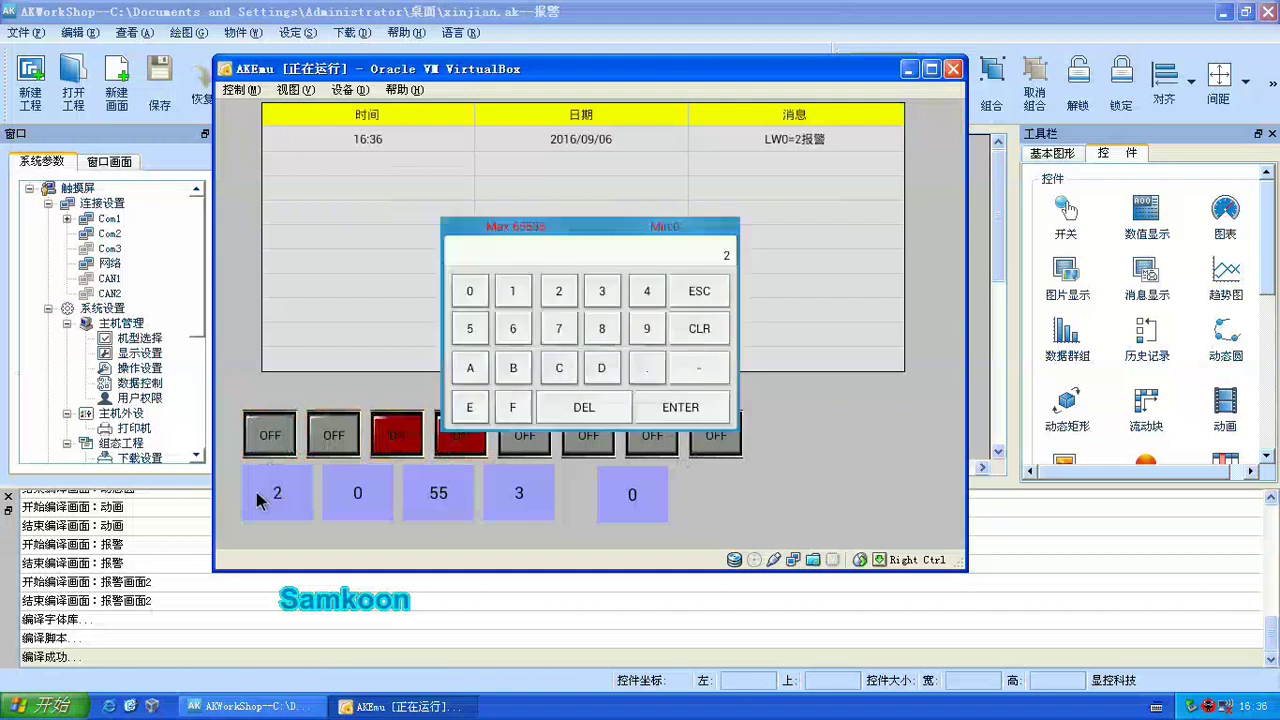
{"action": "left_click", "coordinate": [598, 292]}
{"action": "left_click", "coordinate": [672, 420]}
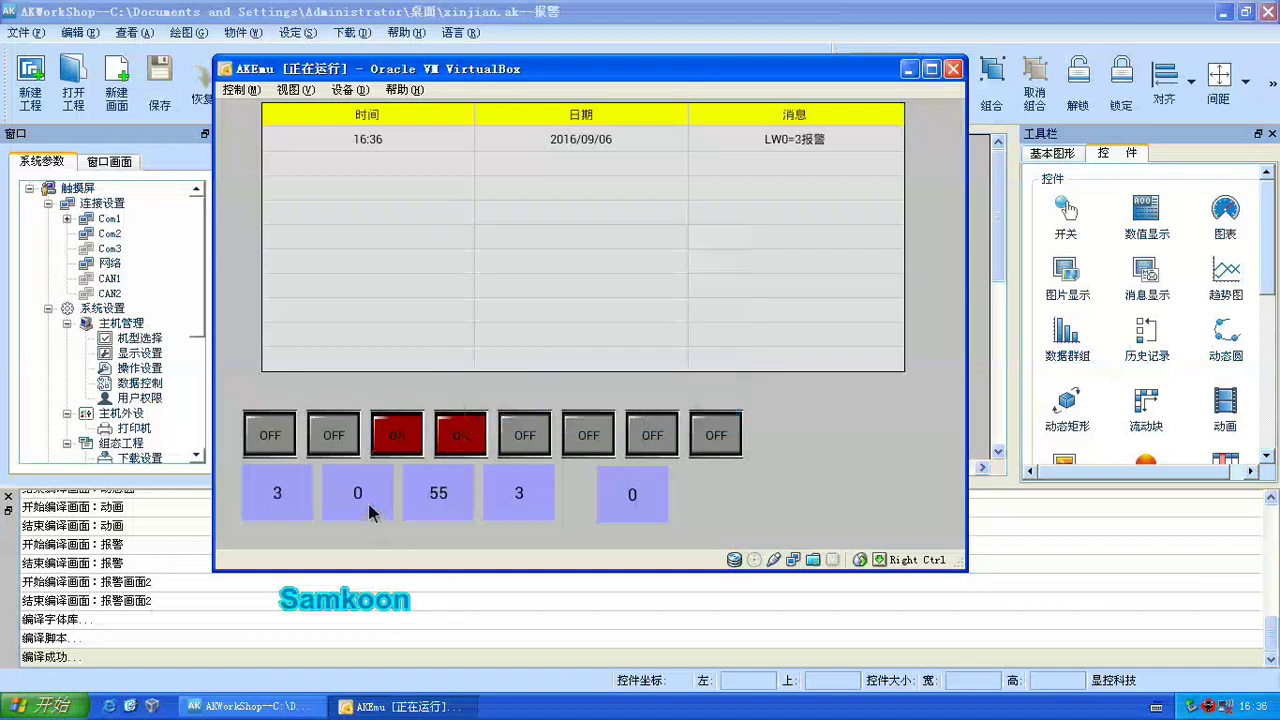
Step: Reset the first numeric display to 0 to clear the LW0 alarm
{"action": "left_click", "coordinate": [291, 497]}
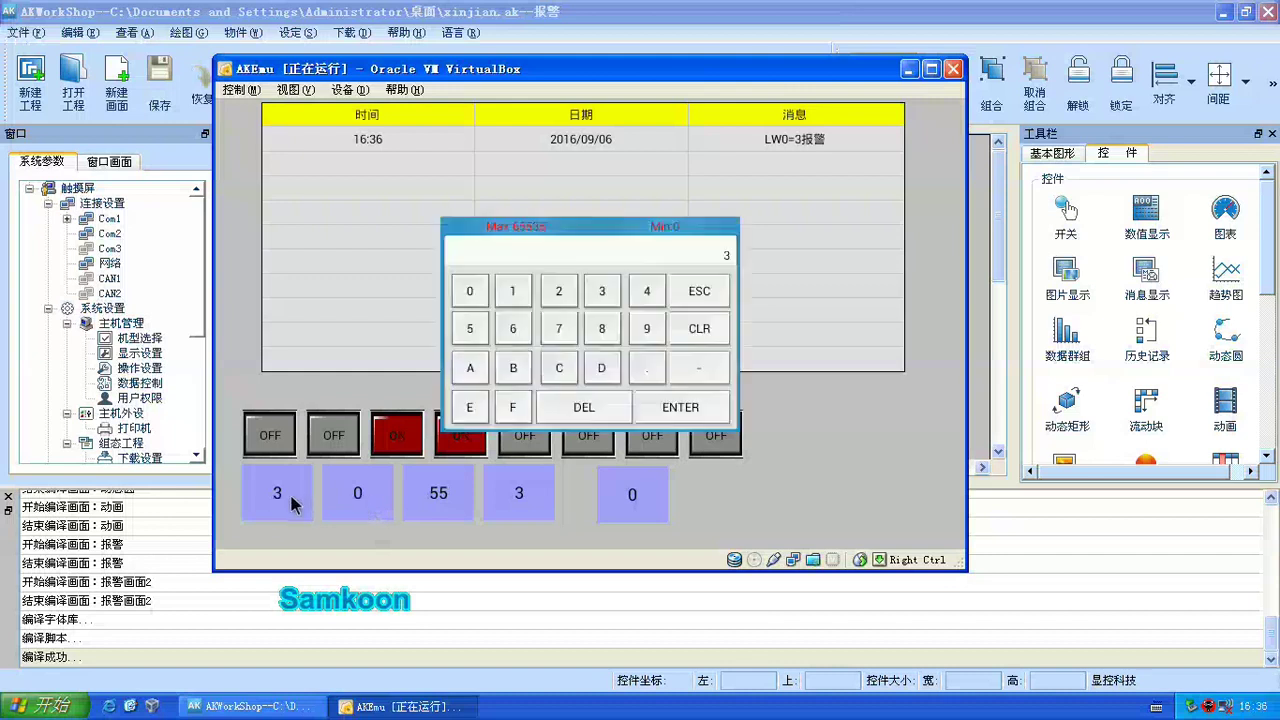
{"action": "left_click", "coordinate": [470, 293]}
{"action": "left_click", "coordinate": [648, 396]}
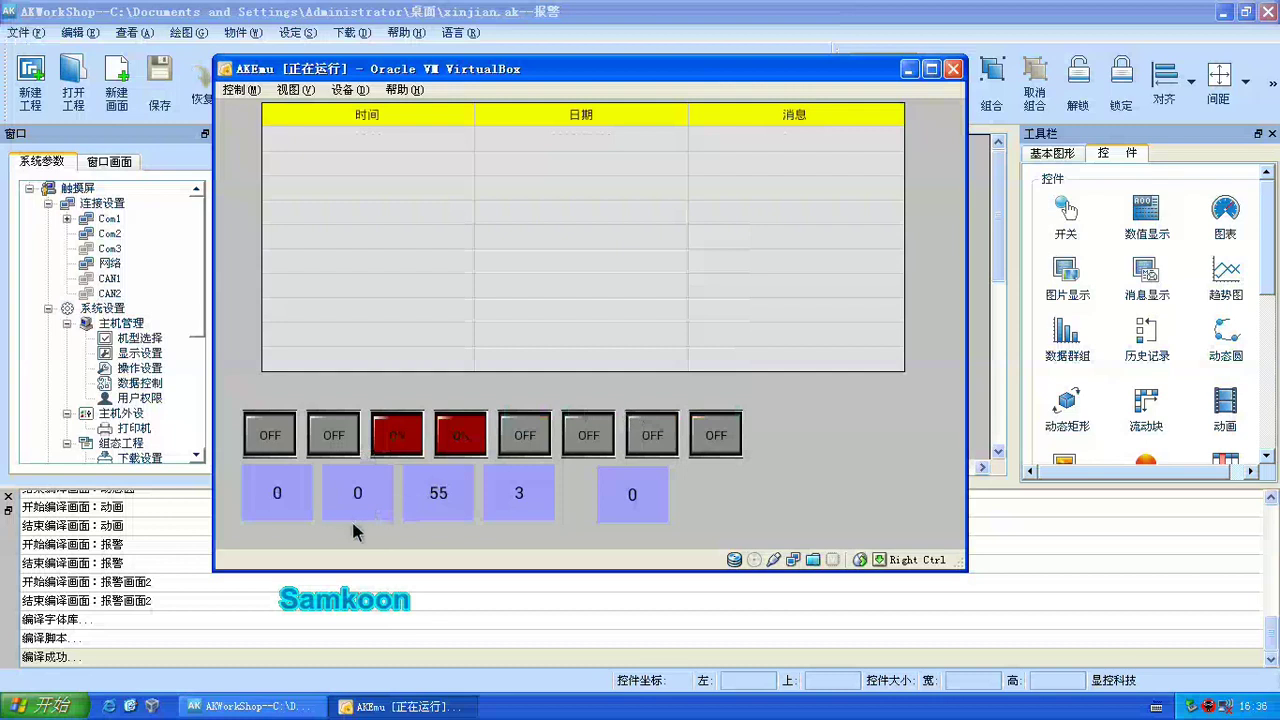
Step: Enter 25 in the second numeric display to trigger the 范围内报警 alarm, and bring the AKEmu simulator back to the front
{"action": "left_click", "coordinate": [359, 499]}
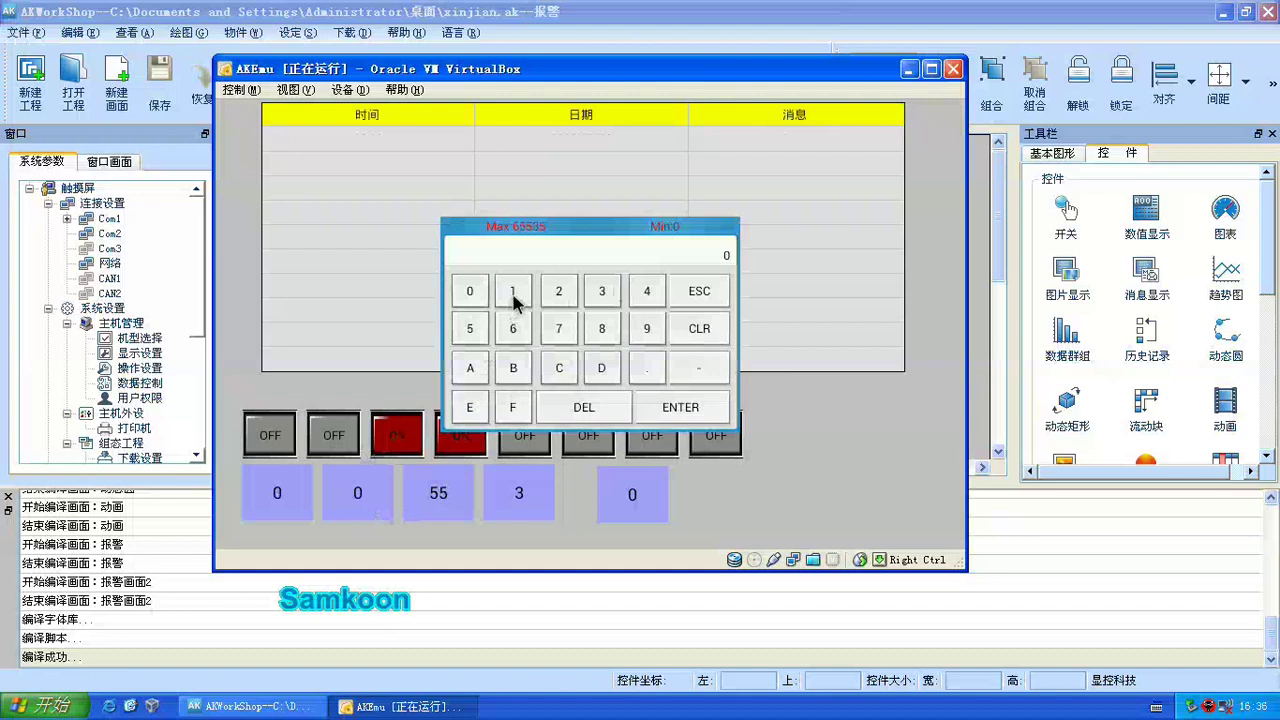
{"action": "left_click", "coordinate": [559, 290]}
{"action": "left_click", "coordinate": [490, 331]}
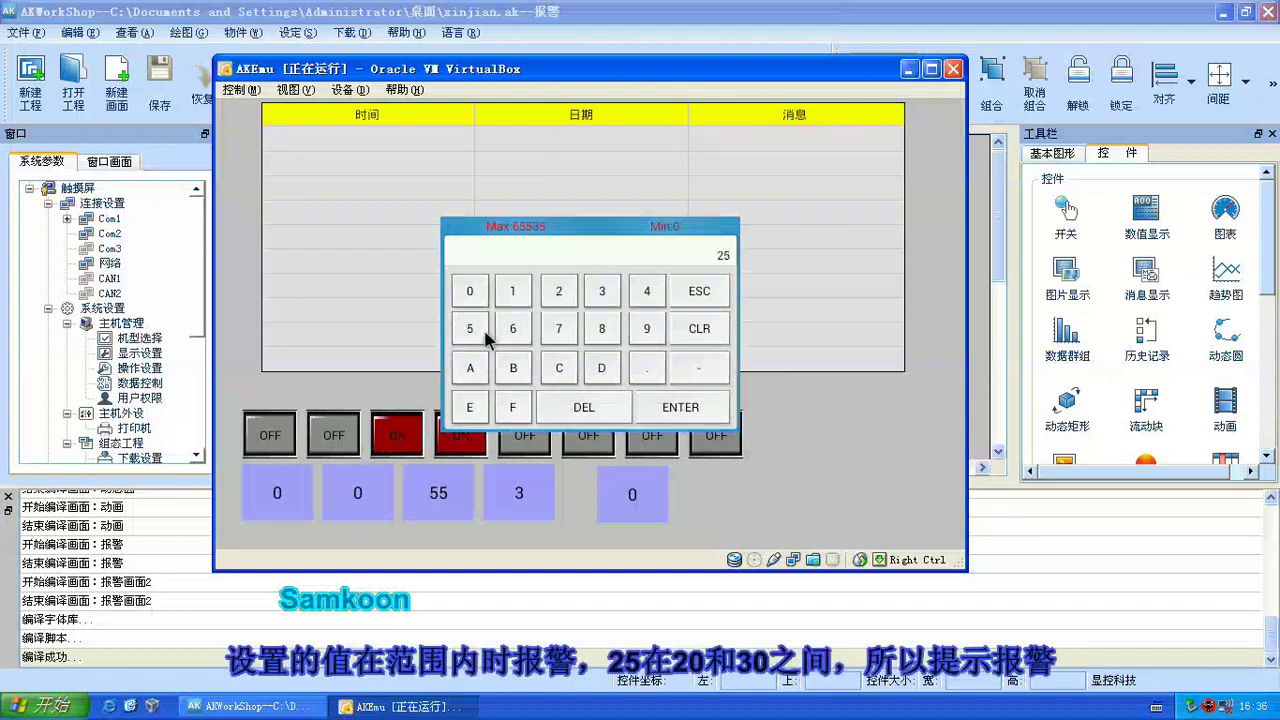
{"action": "left_click", "coordinate": [695, 416]}
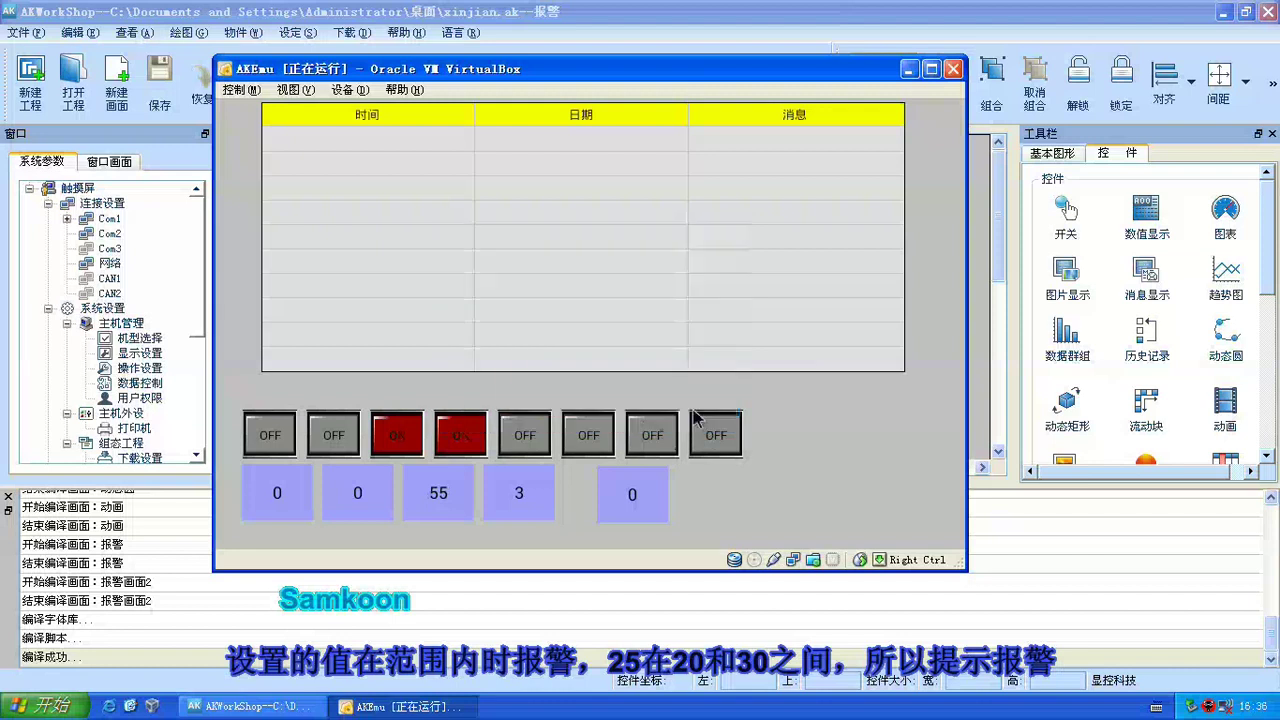
{"action": "left_click", "coordinate": [983, 396]}
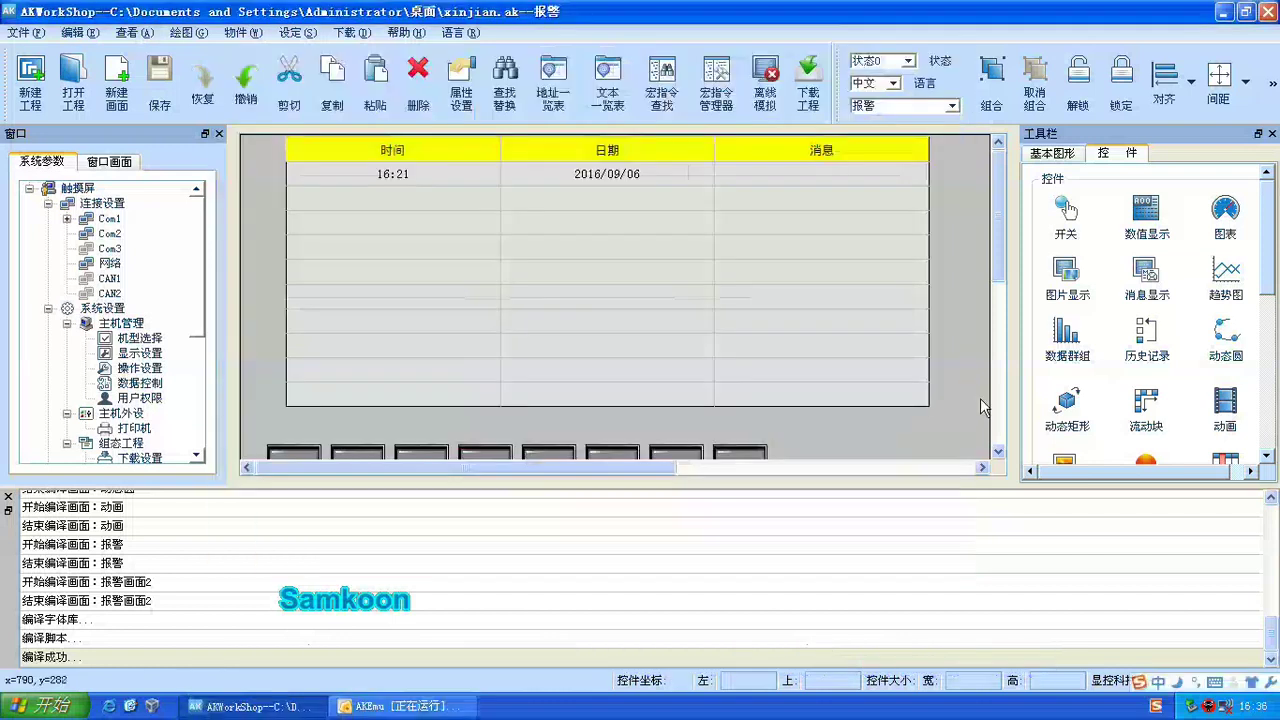
{"action": "left_click", "coordinate": [392, 706]}
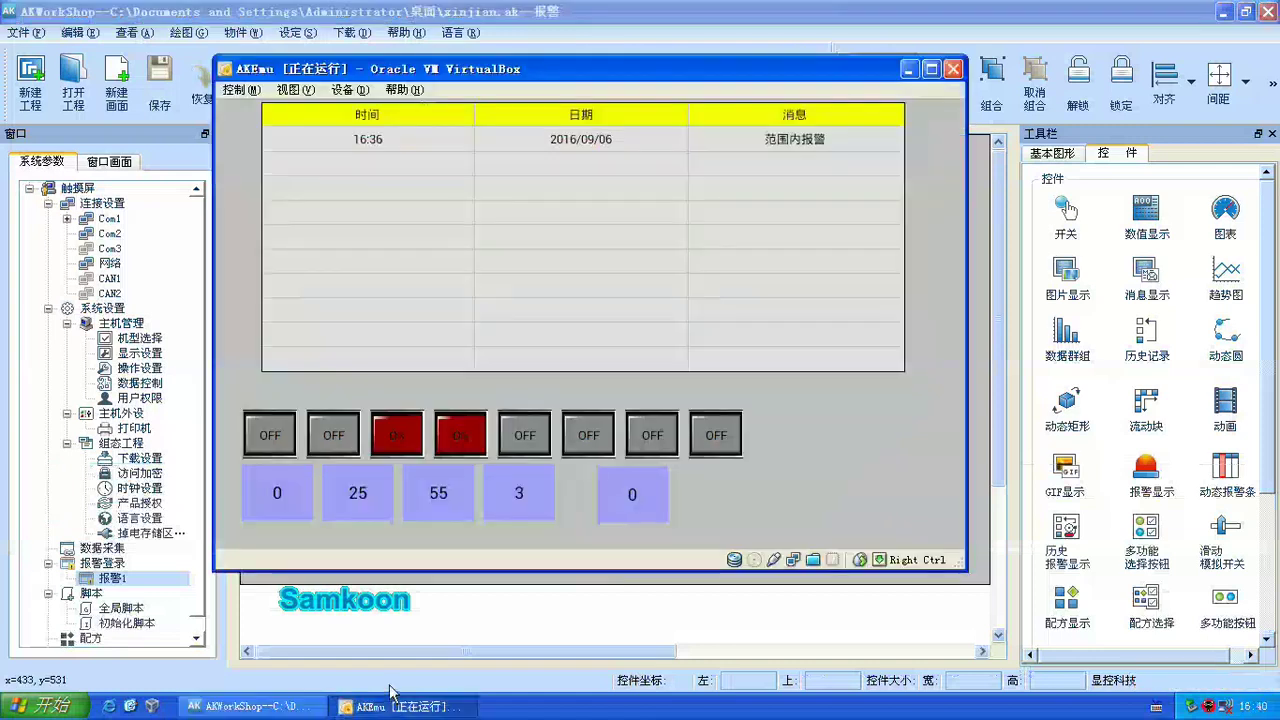
Step: Enter 10 in the second numeric display to clear the 范围内报警 alarm
{"action": "left_click", "coordinate": [358, 493]}
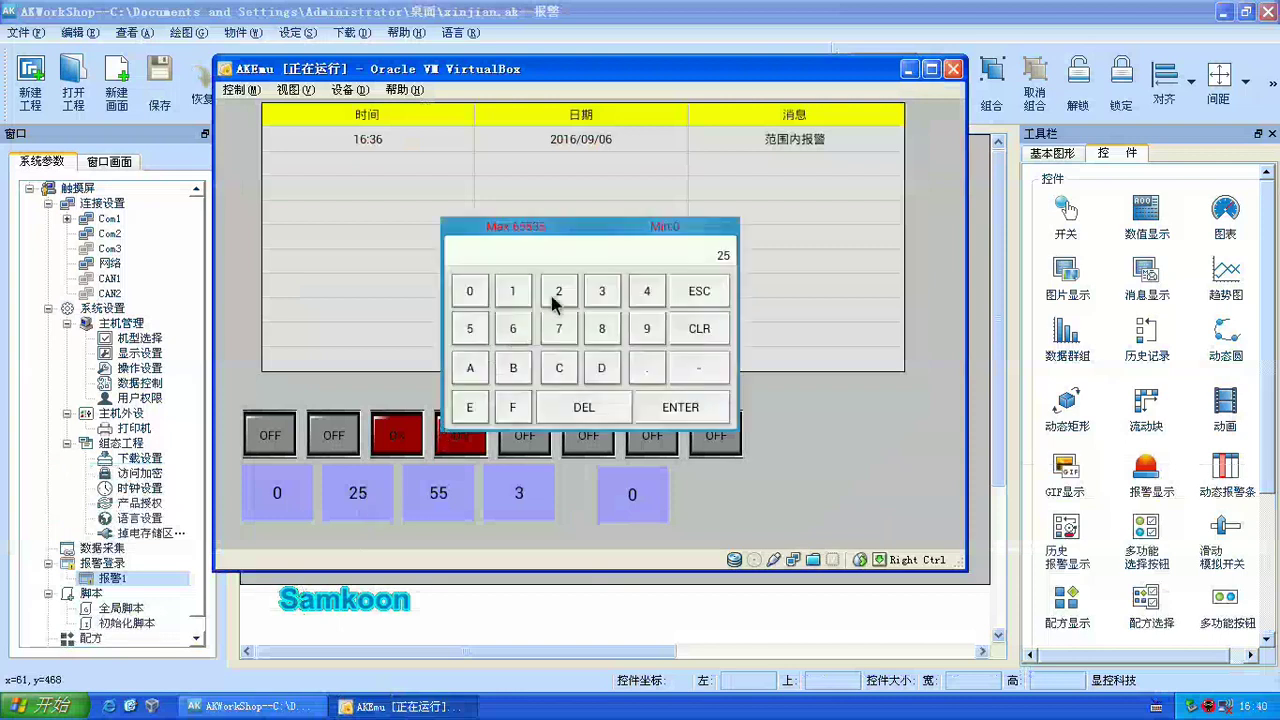
{"action": "left_click", "coordinate": [520, 296]}
{"action": "left_click", "coordinate": [472, 292]}
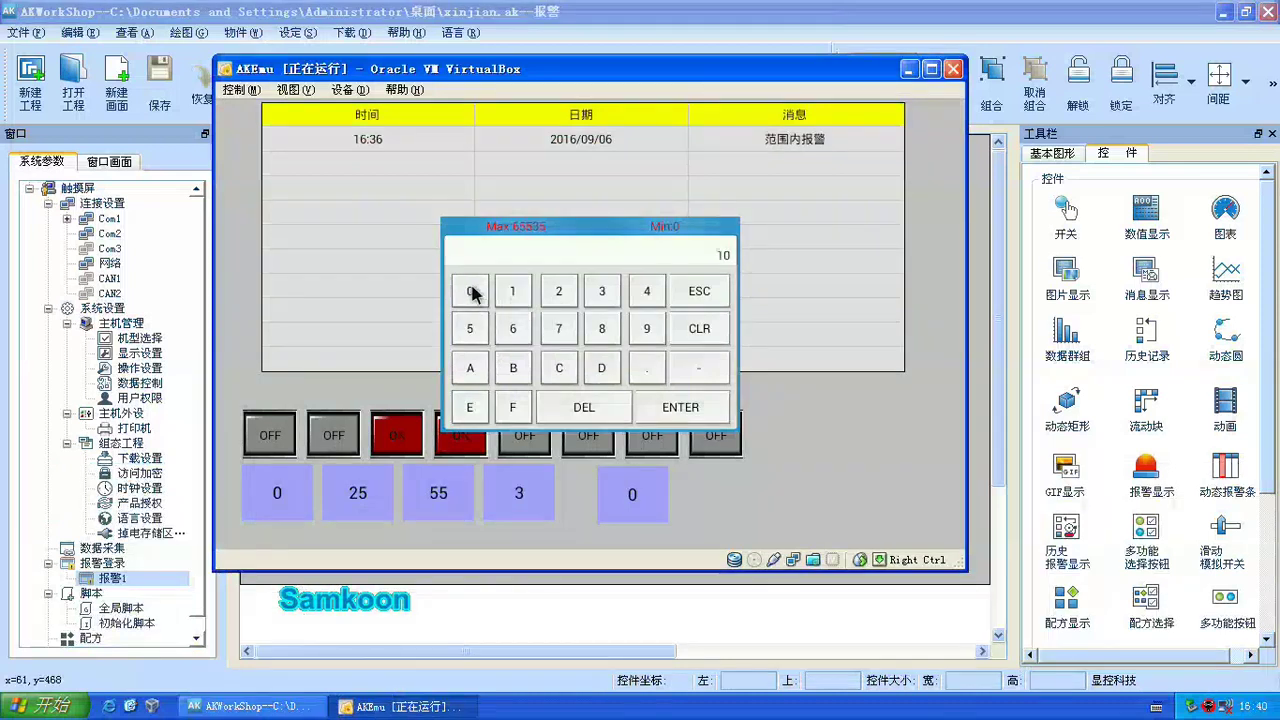
{"action": "left_click", "coordinate": [666, 406]}
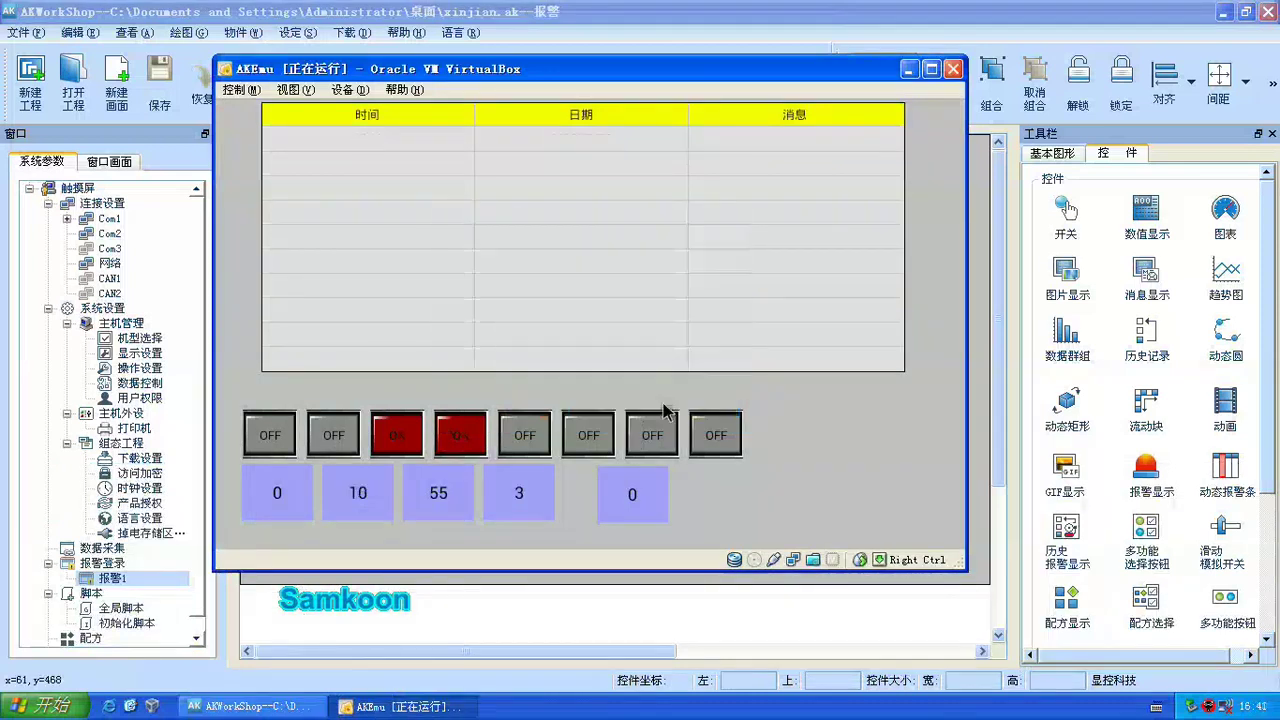
Step: Trigger the 范围内报警 alarm again with 26 in the second numeric display, and reset that display to 0
{"action": "left_click", "coordinate": [363, 500]}
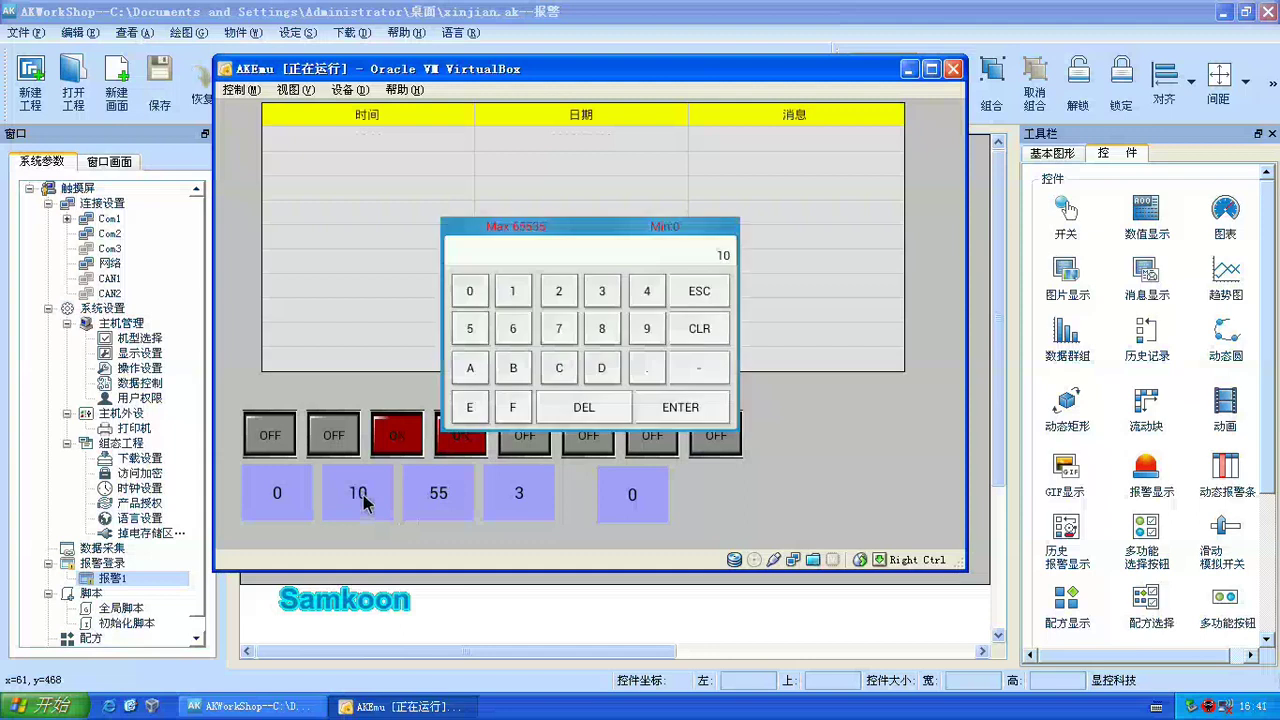
{"action": "left_click", "coordinate": [566, 295]}
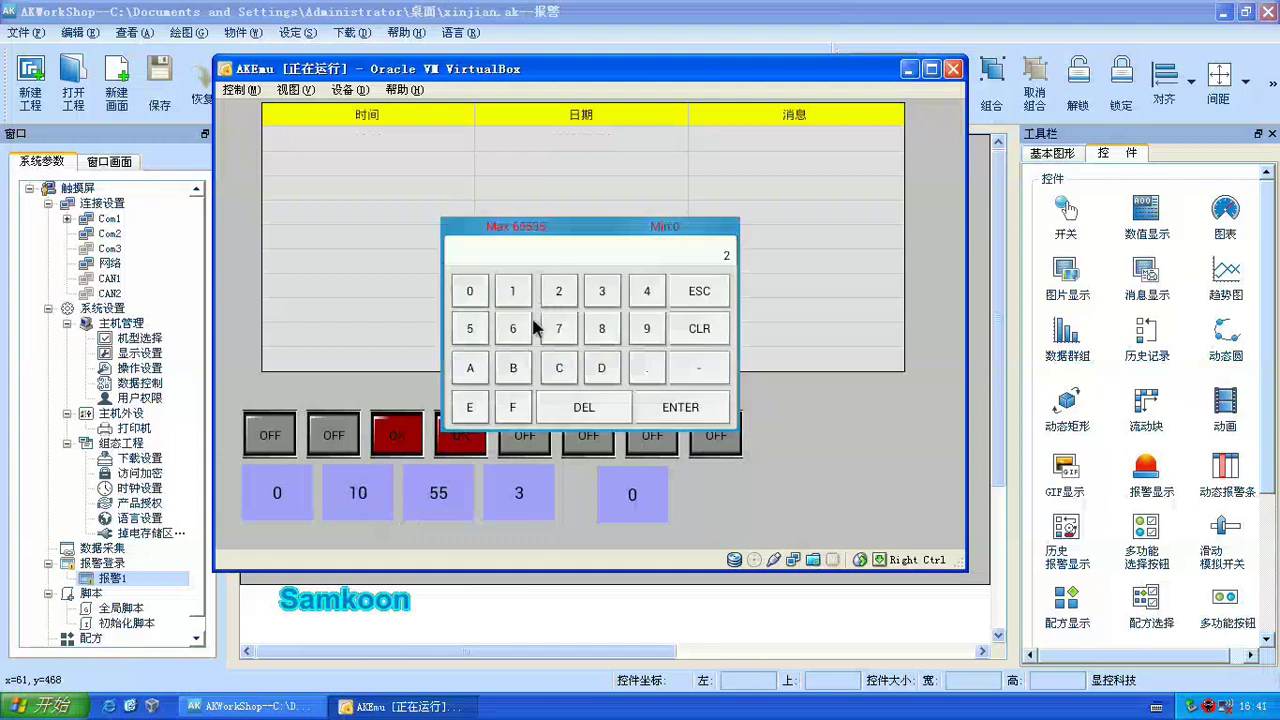
{"action": "left_click", "coordinate": [684, 410]}
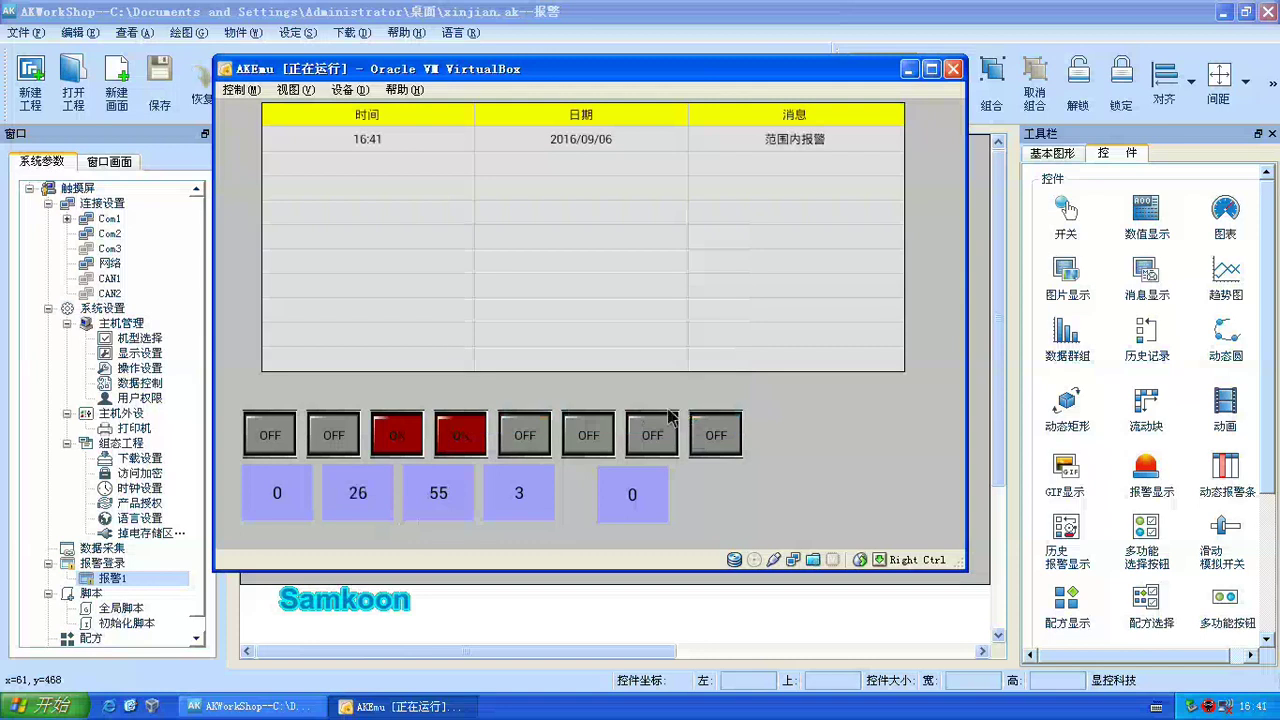
{"action": "left_click", "coordinate": [354, 506]}
{"action": "left_click", "coordinate": [477, 297]}
{"action": "left_click", "coordinate": [665, 402]}
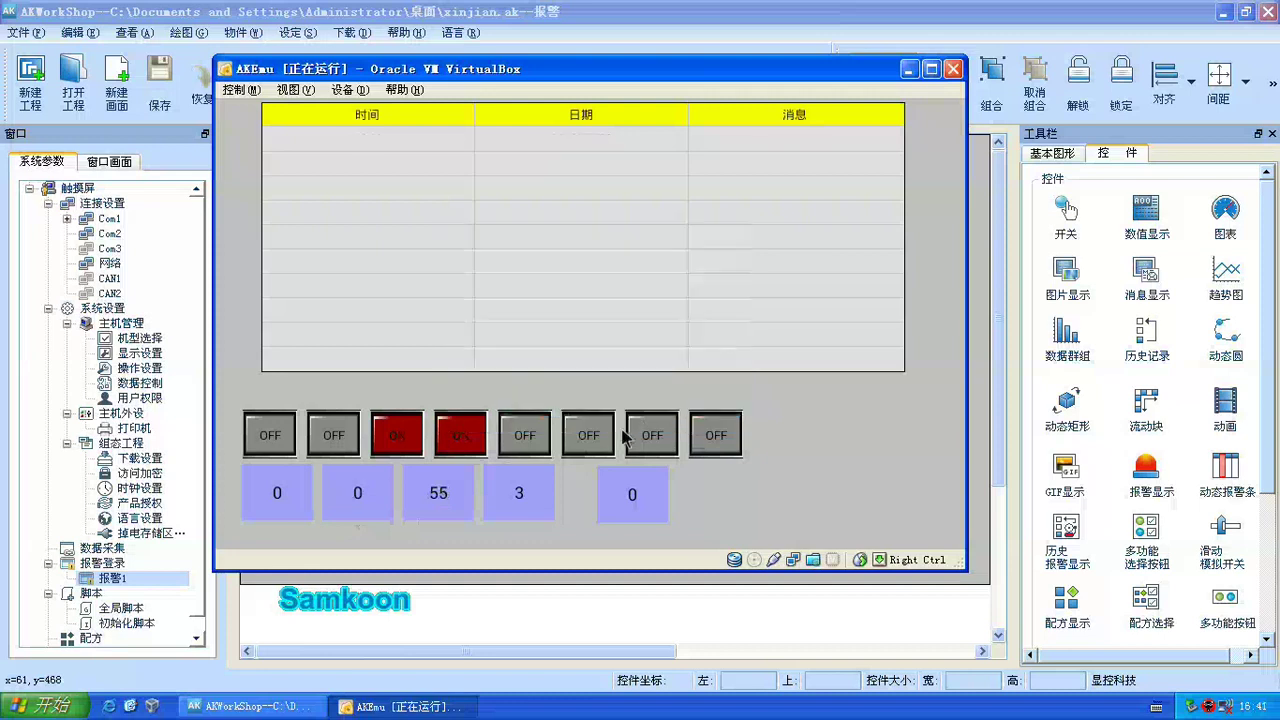
Step: Enter 20 in the third numeric display to trigger the 超出范围报警 alarm
{"action": "left_click", "coordinate": [453, 496]}
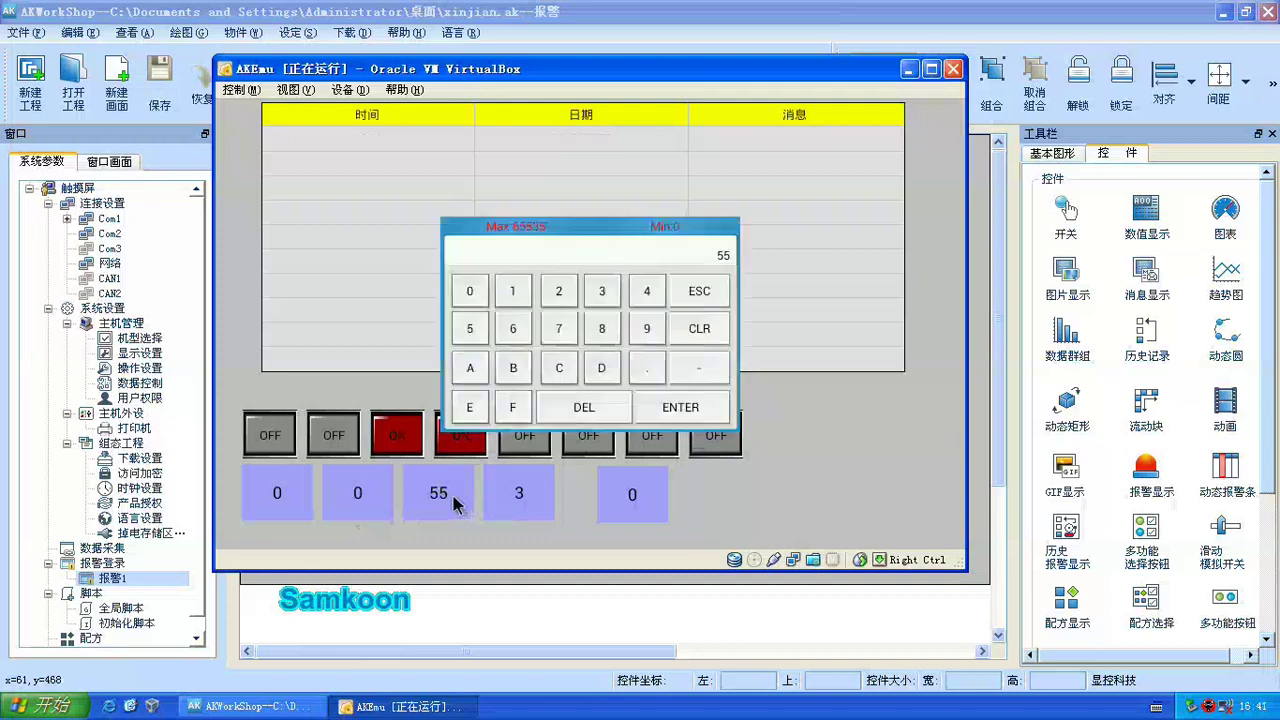
{"action": "left_click", "coordinate": [560, 289]}
{"action": "left_click", "coordinate": [486, 288]}
{"action": "left_click", "coordinate": [682, 416]}
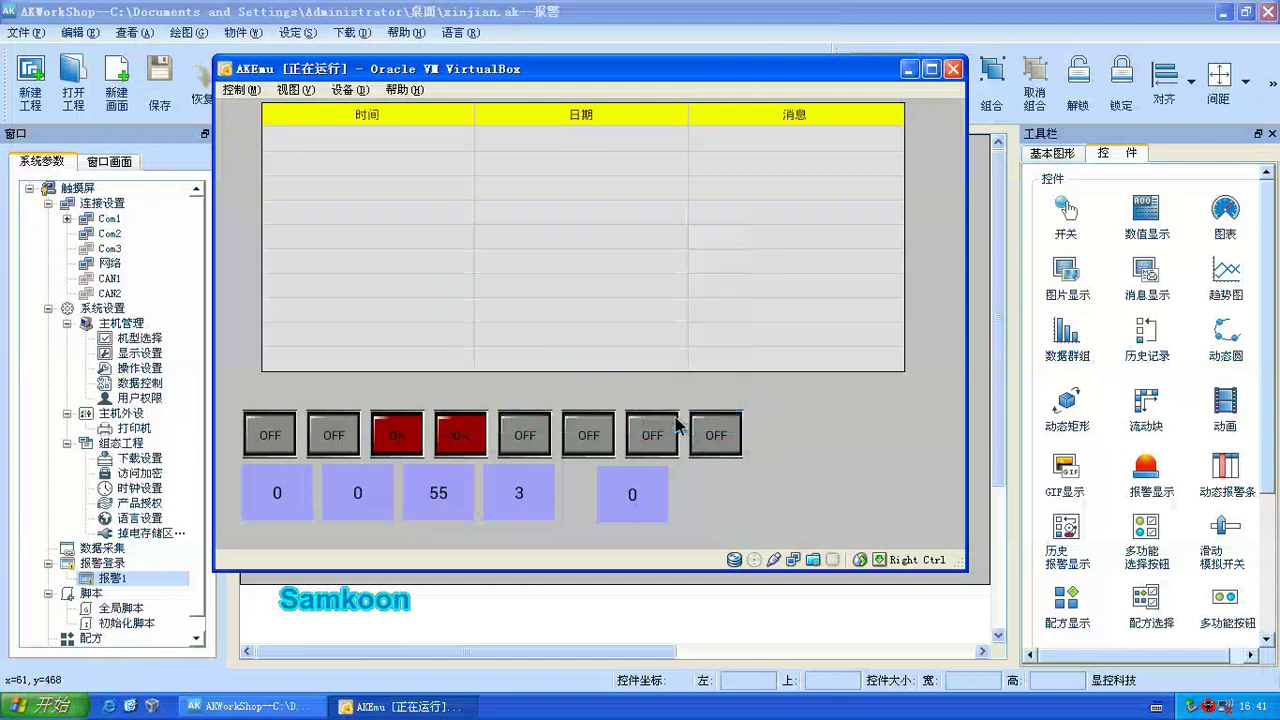
Step: Enter 58 in the third numeric display to clear the 超出范围报警 alarm
{"action": "left_click", "coordinate": [427, 511]}
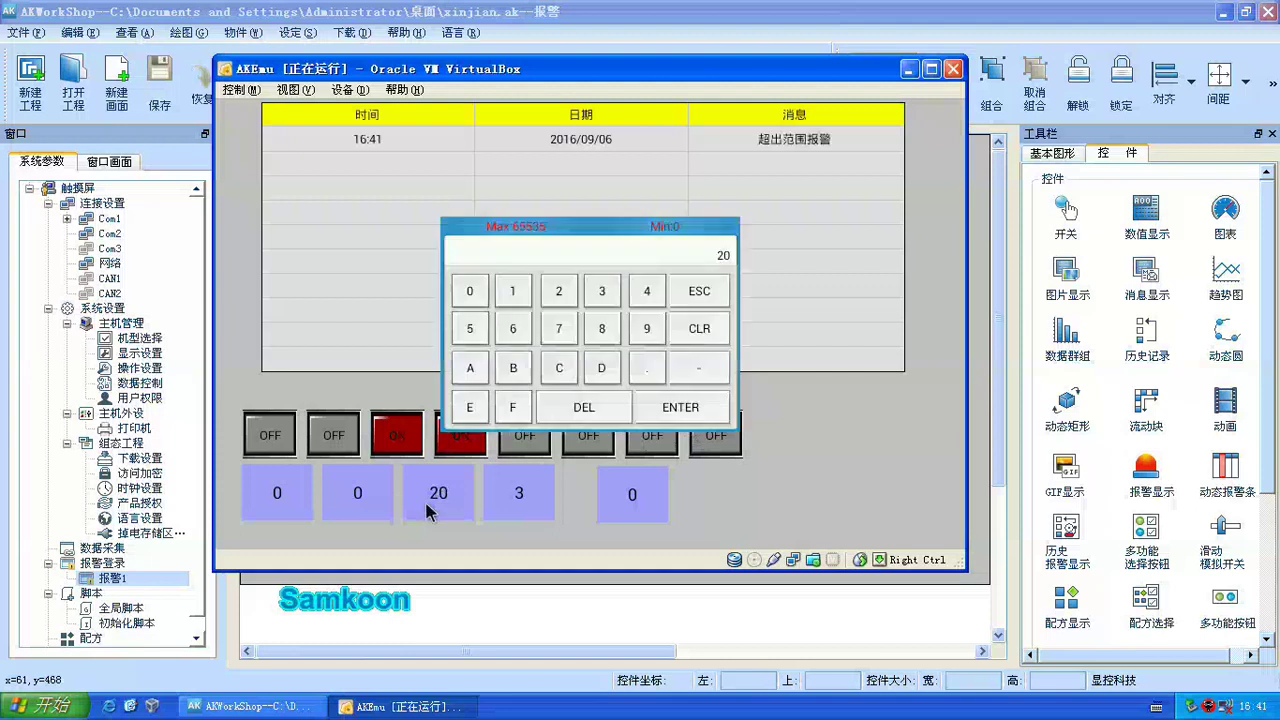
{"action": "left_click", "coordinate": [470, 330]}
{"action": "left_click", "coordinate": [608, 330]}
{"action": "left_click", "coordinate": [680, 405]}
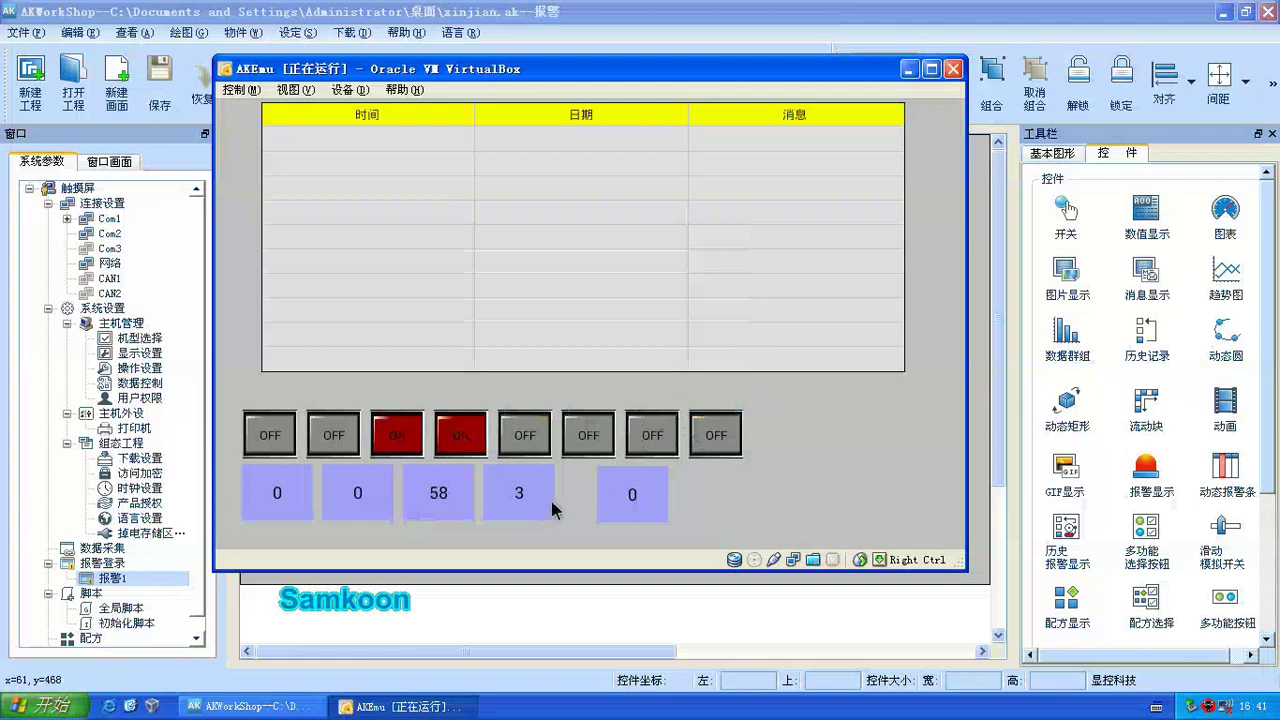
Step: Enter 2 and then 0 in the fourth numeric display to trigger the two 字的位 word-bit alarms one after the other
{"action": "left_click", "coordinate": [518, 490]}
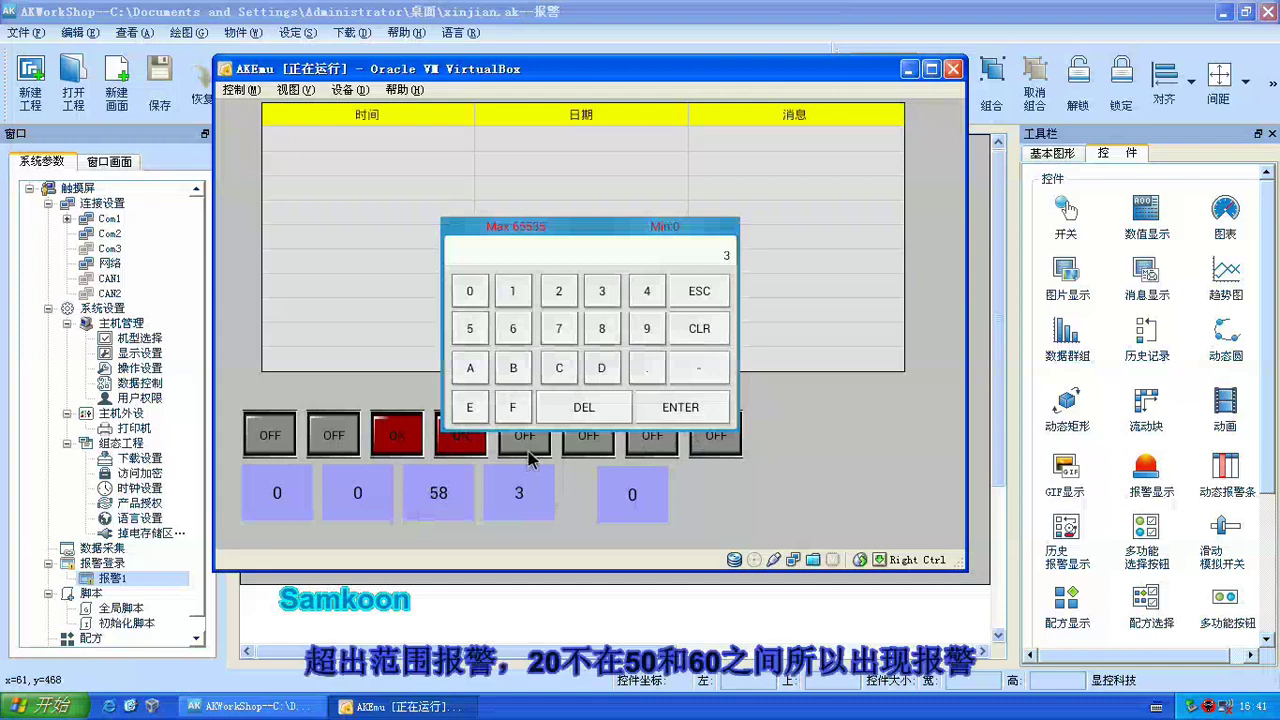
{"action": "left_click", "coordinate": [556, 290]}
{"action": "left_click", "coordinate": [678, 409]}
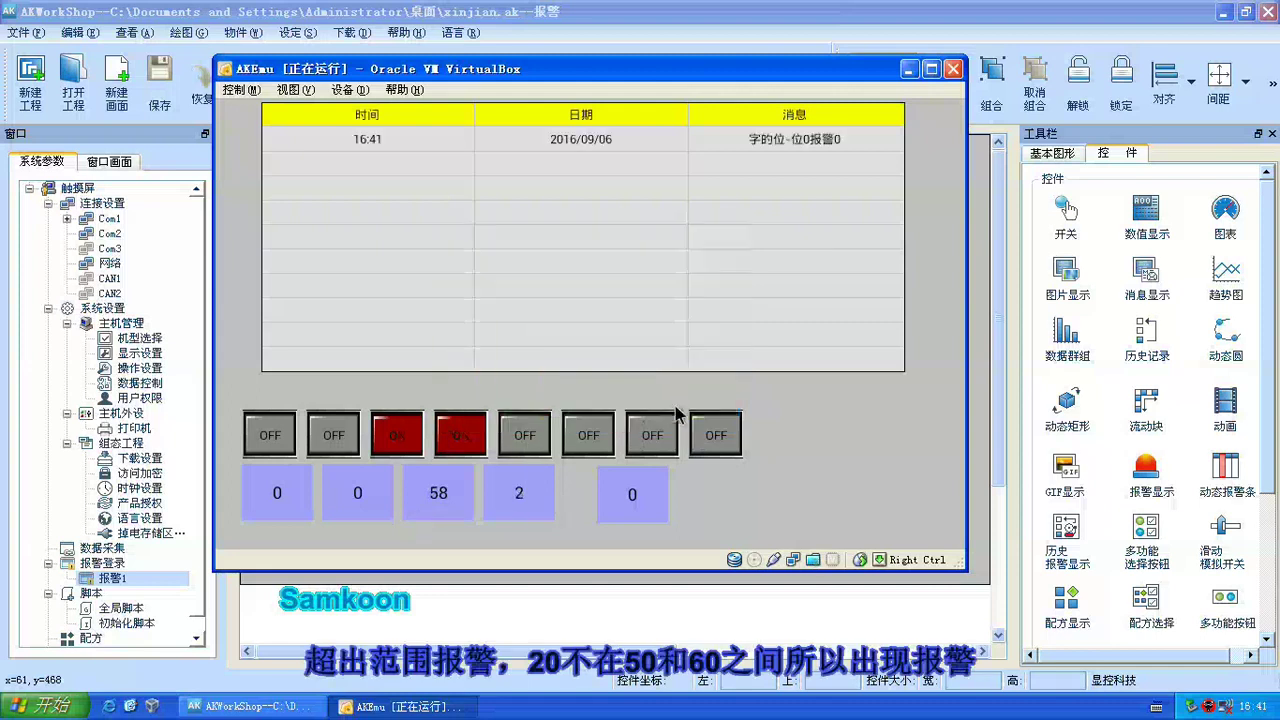
{"action": "left_click", "coordinate": [537, 497]}
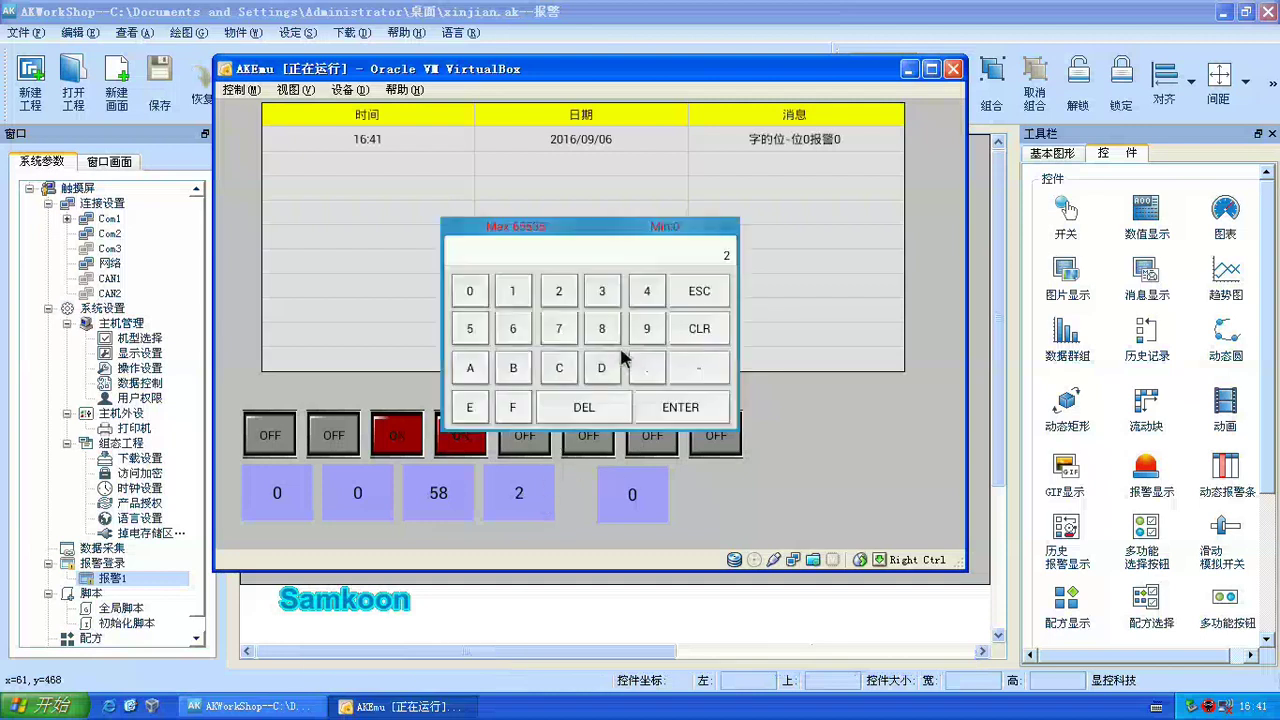
{"action": "left_click", "coordinate": [668, 407]}
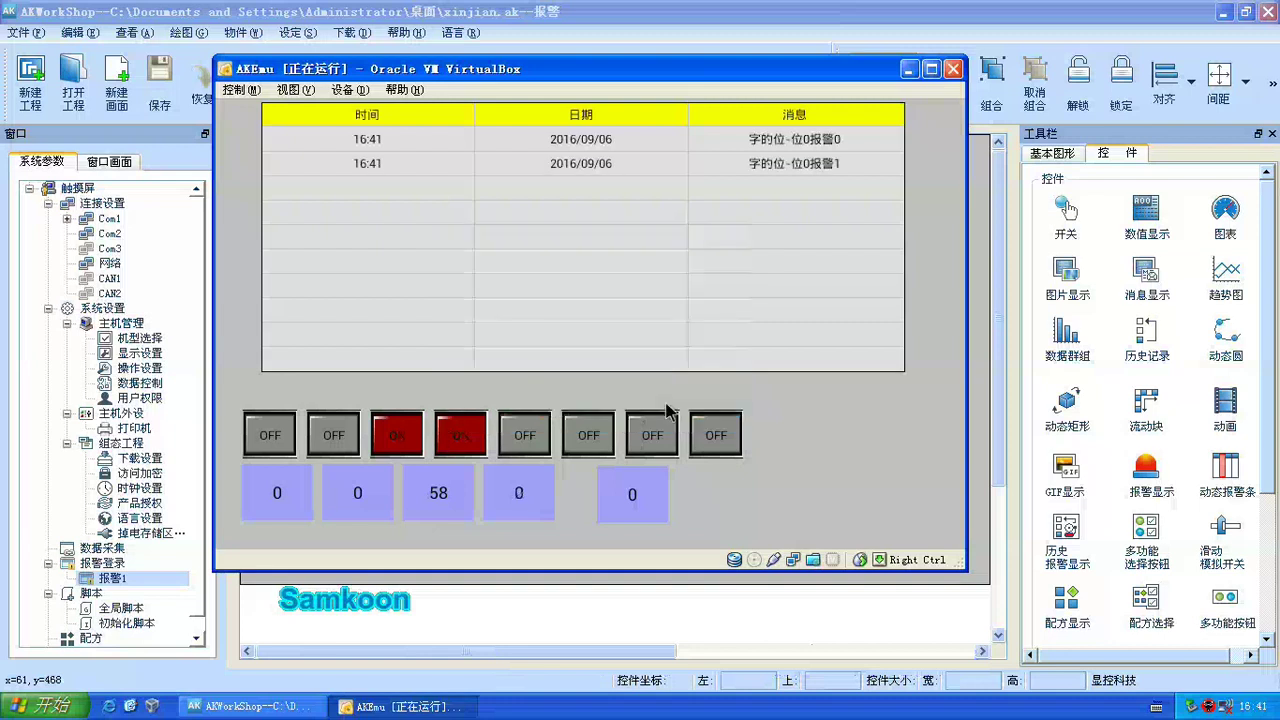
Step: Enter 3 in the fourth numeric display to clear its word-bit alarms, and 1 in the fifth to trigger 字的位-位1报警0
{"action": "left_click", "coordinate": [520, 494]}
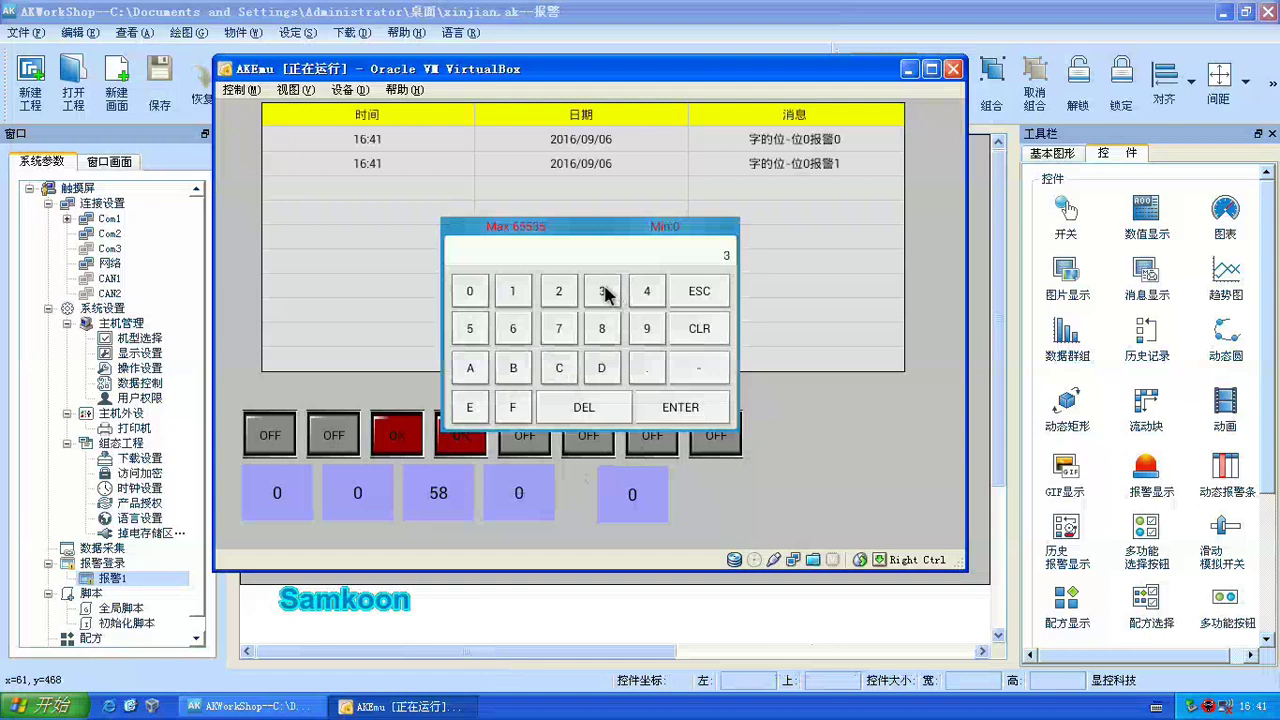
{"action": "left_click", "coordinate": [664, 408]}
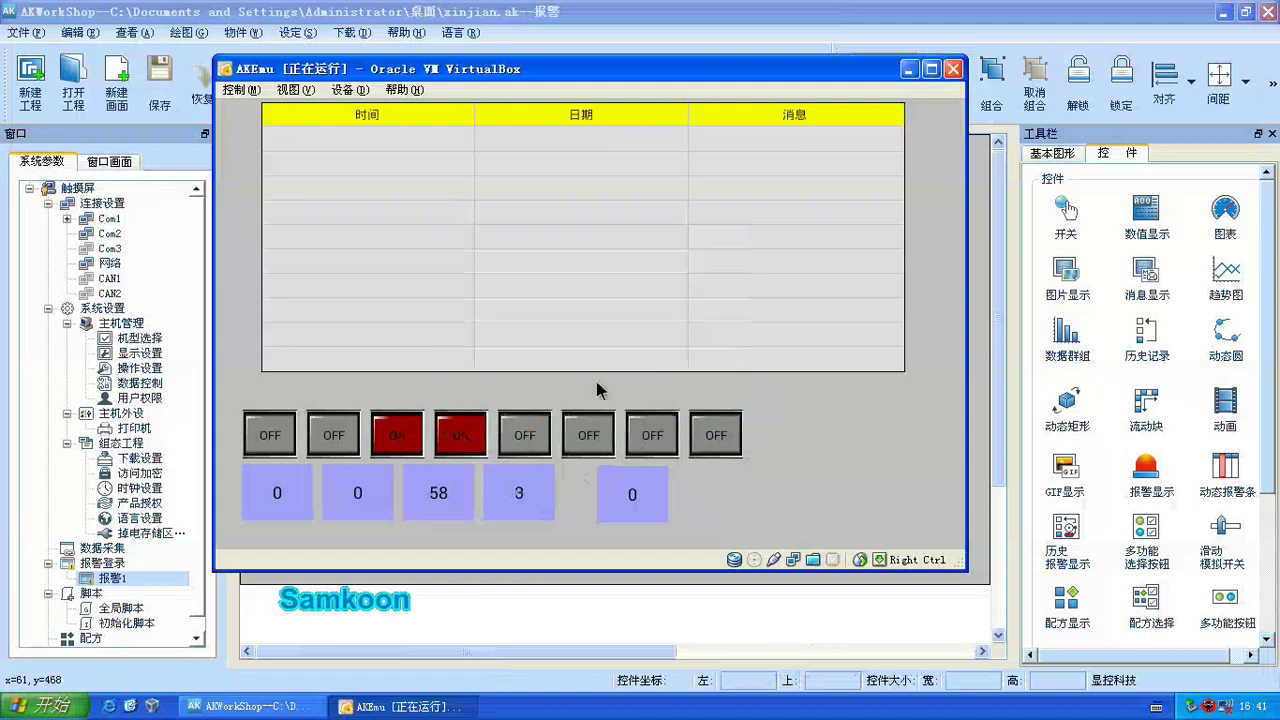
{"action": "left_click", "coordinate": [630, 497]}
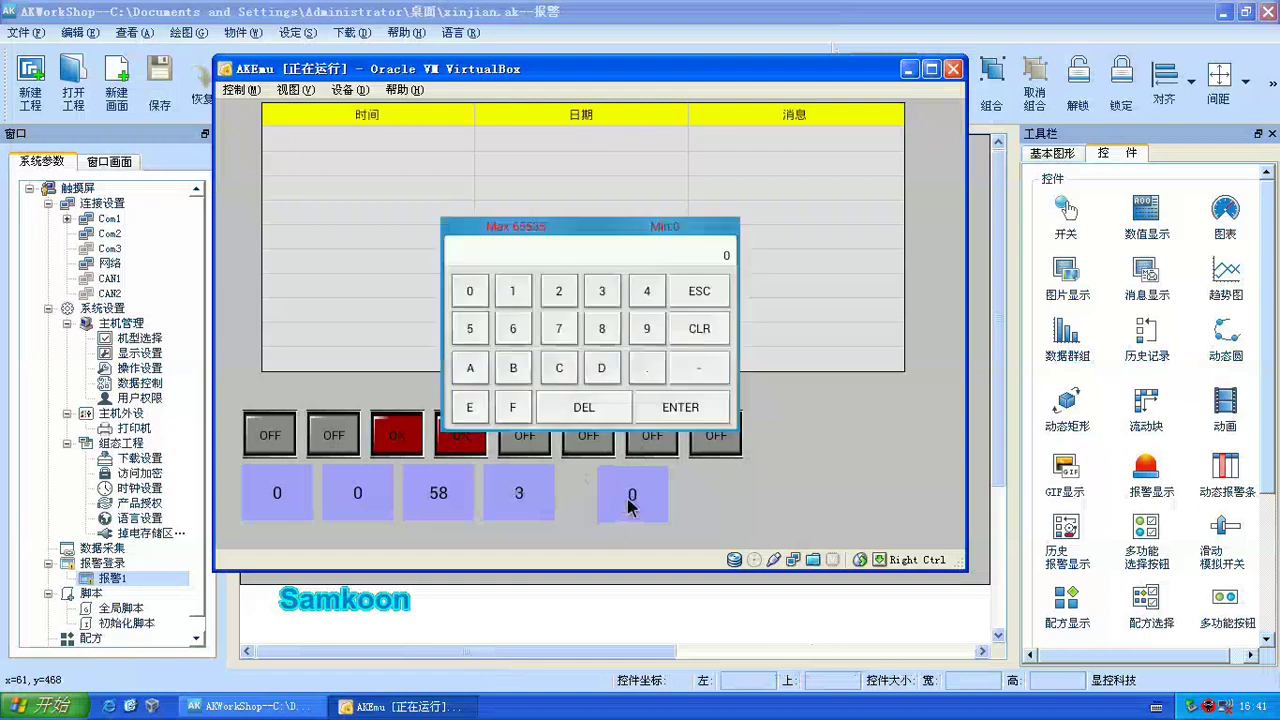
{"action": "left_click", "coordinate": [514, 296]}
{"action": "left_click", "coordinate": [676, 412]}
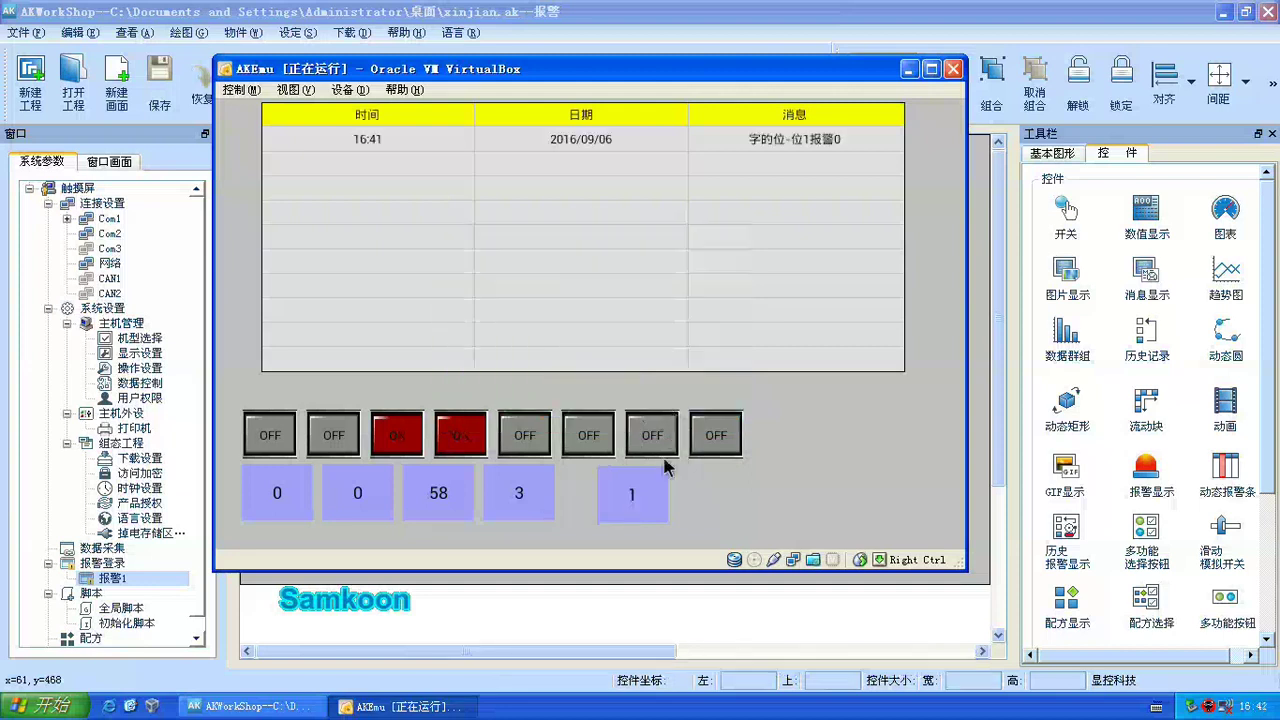
Step: Enter 2 in the fifth numeric display to trigger the 字的位-位报警1 alarm
{"action": "left_click", "coordinate": [641, 513]}
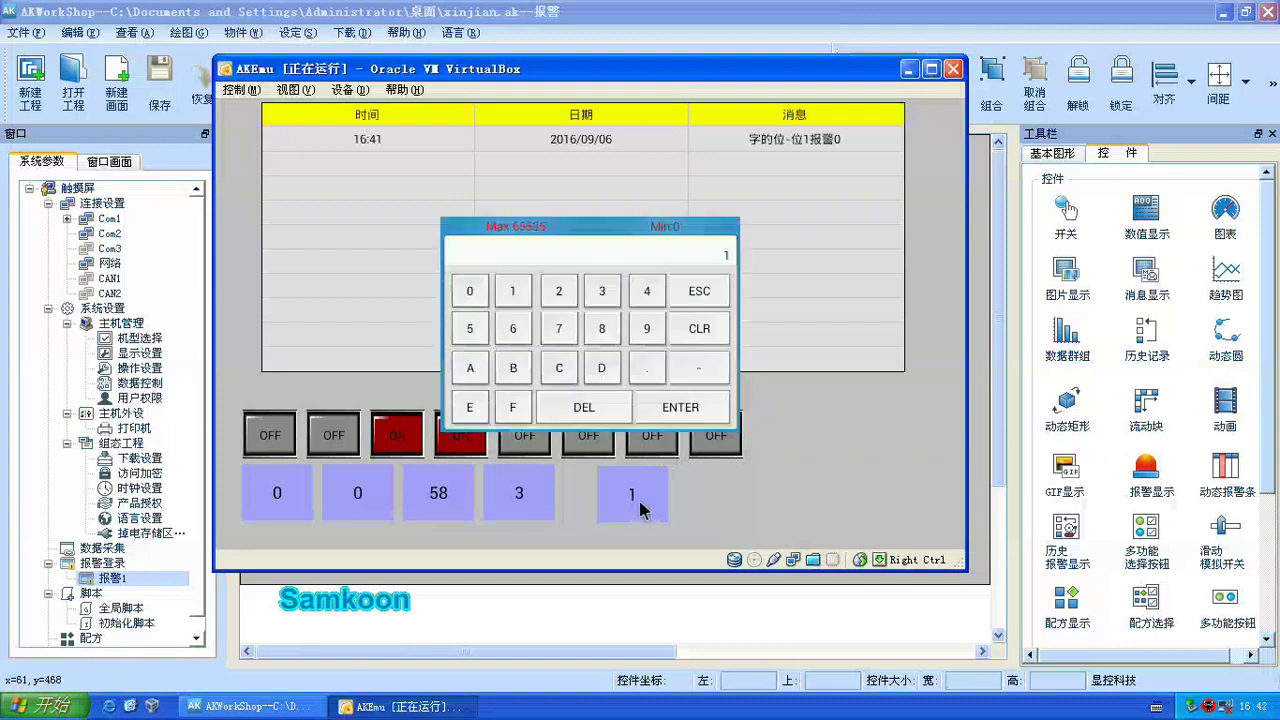
{"action": "left_click", "coordinate": [559, 296]}
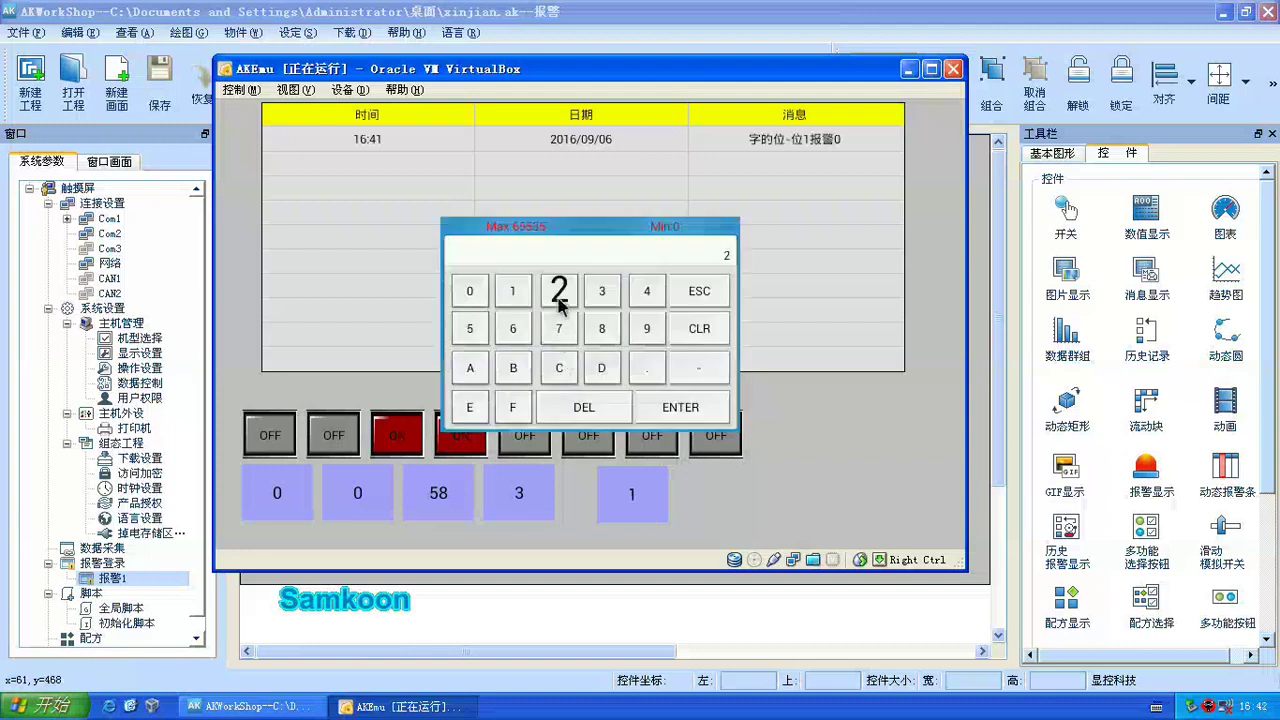
{"action": "left_click", "coordinate": [663, 405]}
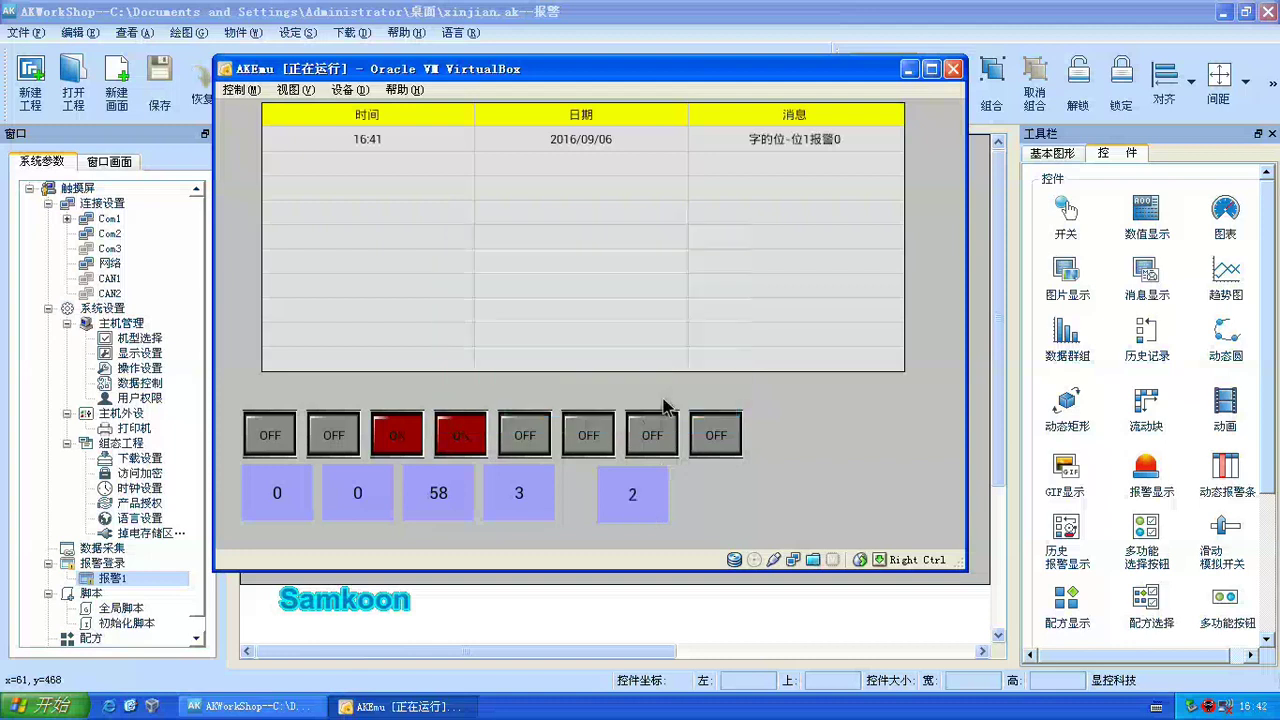
Step: Enter 3 in the fifth numeric display to trigger both of its word-bit alarms, 字的位-位报警1 and 字的位-位1报警0
{"action": "left_click", "coordinate": [632, 497]}
{"action": "left_click", "coordinate": [603, 291]}
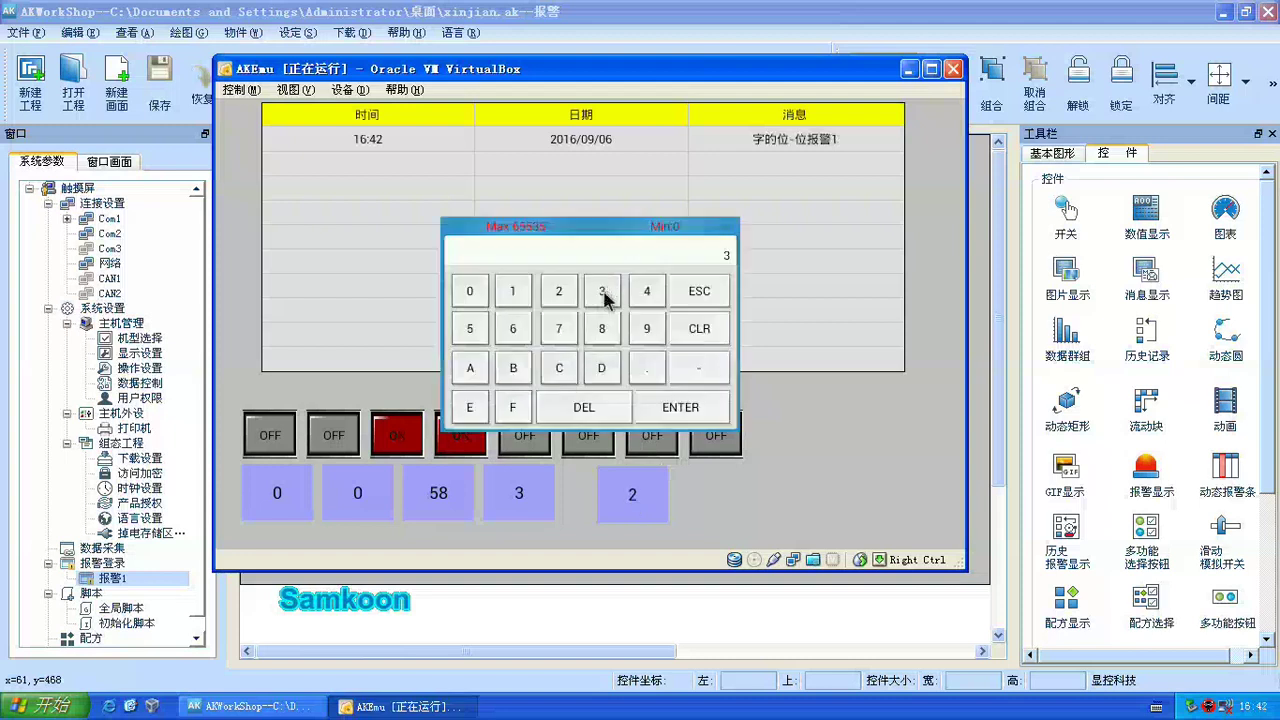
{"action": "left_click", "coordinate": [699, 296]}
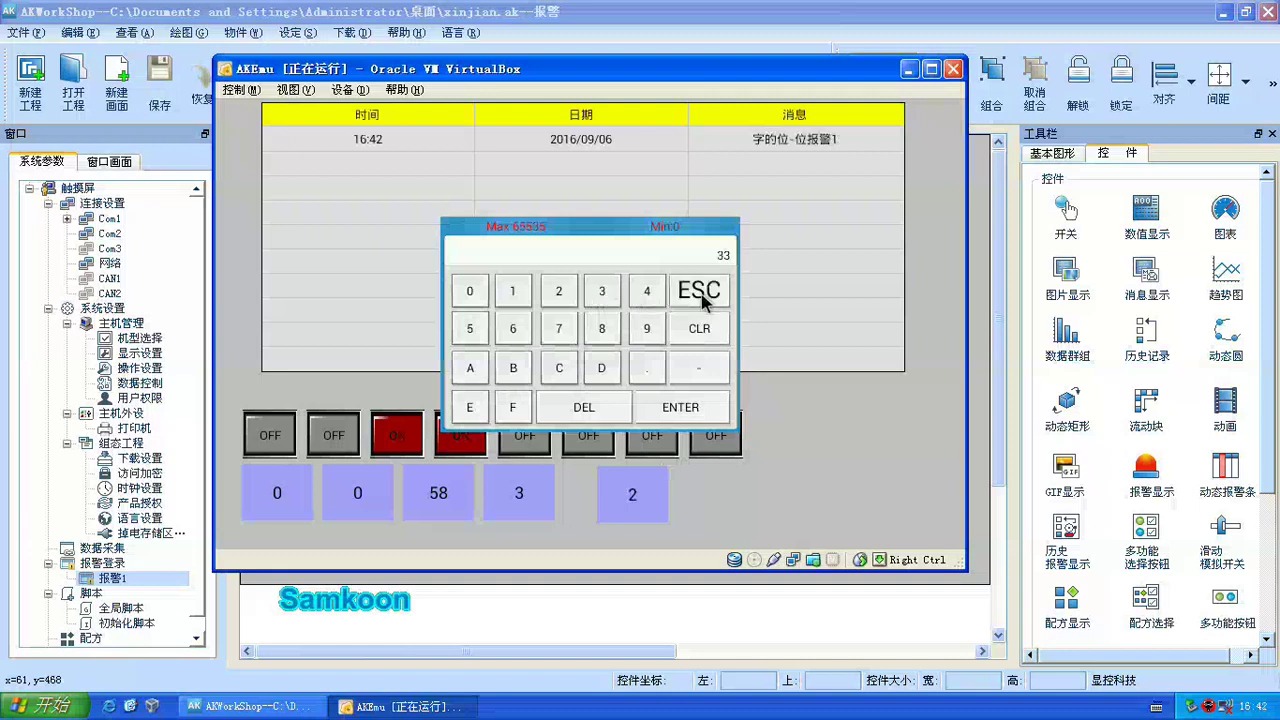
{"action": "left_click", "coordinate": [636, 487]}
{"action": "left_click", "coordinate": [602, 291]}
{"action": "left_click", "coordinate": [677, 405]}
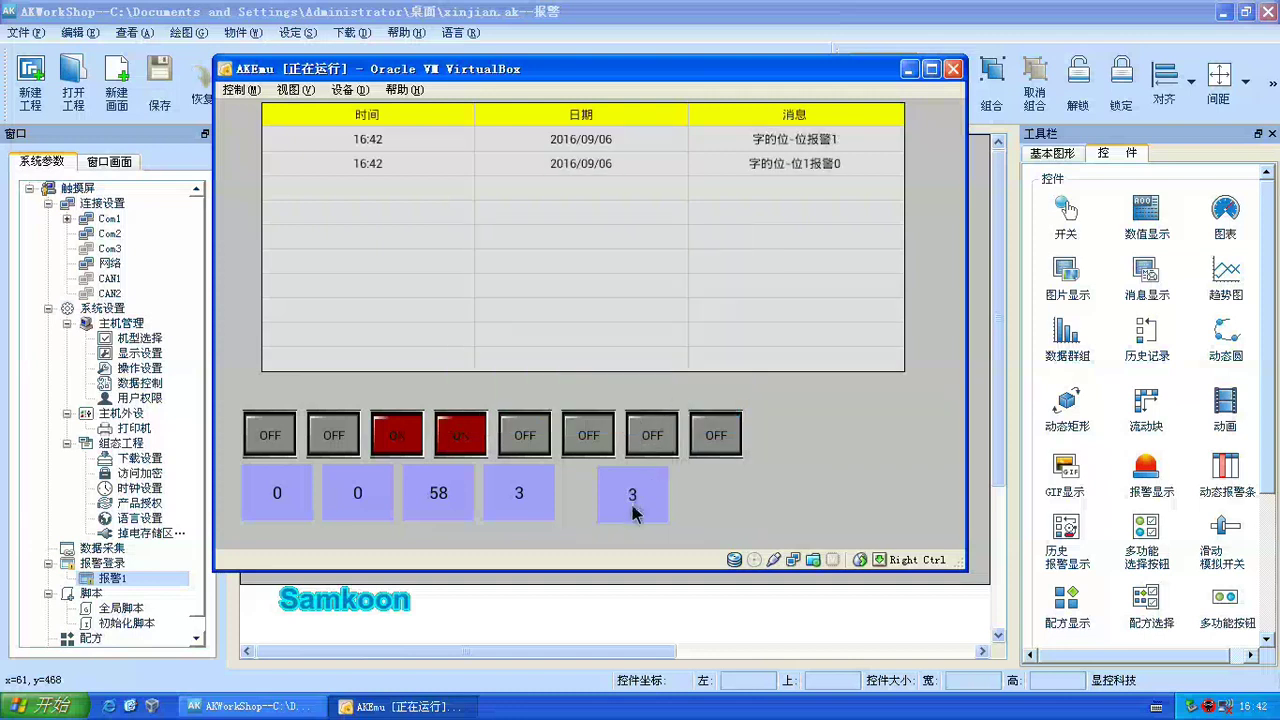
Step: Reset the fifth numeric display to 0 to clear both of its word-bit alarms
{"action": "left_click", "coordinate": [632, 512]}
{"action": "left_click", "coordinate": [470, 292]}
{"action": "left_click", "coordinate": [677, 407]}
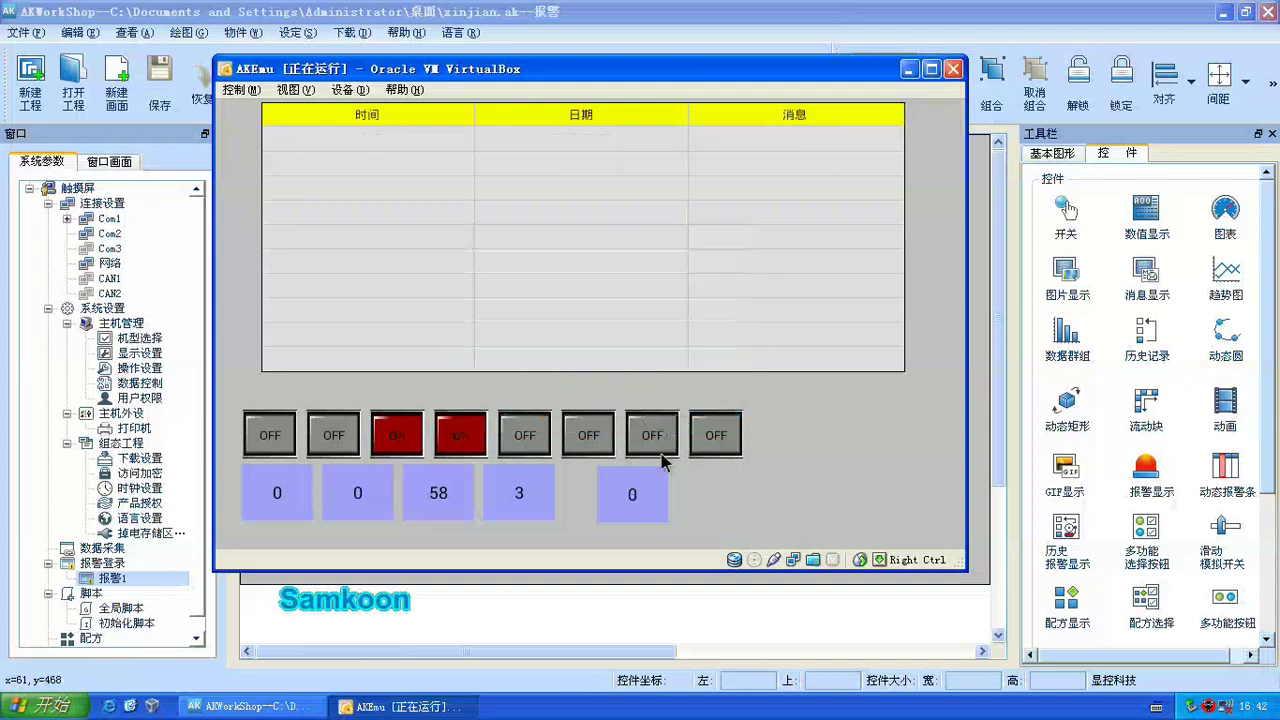
Step: Switch back to the AKWorkShop editor and show the project's list of screens and windows
{"action": "left_click", "coordinate": [590, 612]}
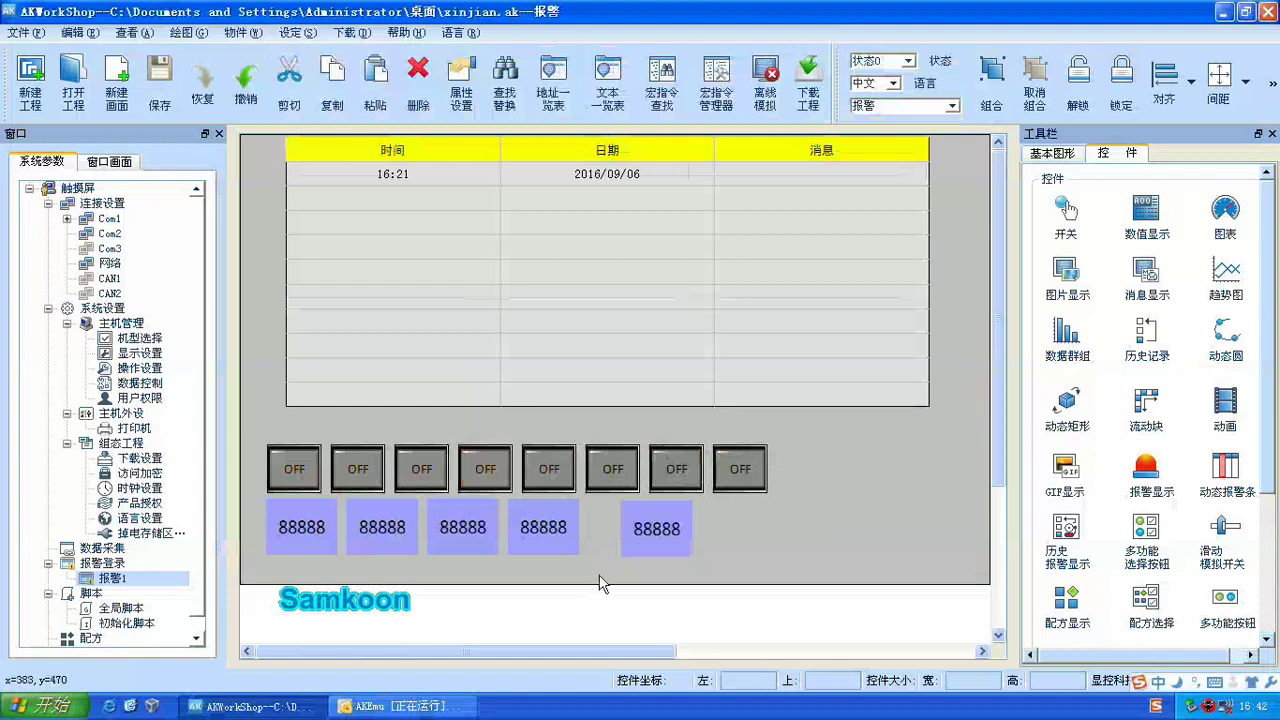
{"action": "left_click", "coordinate": [103, 163]}
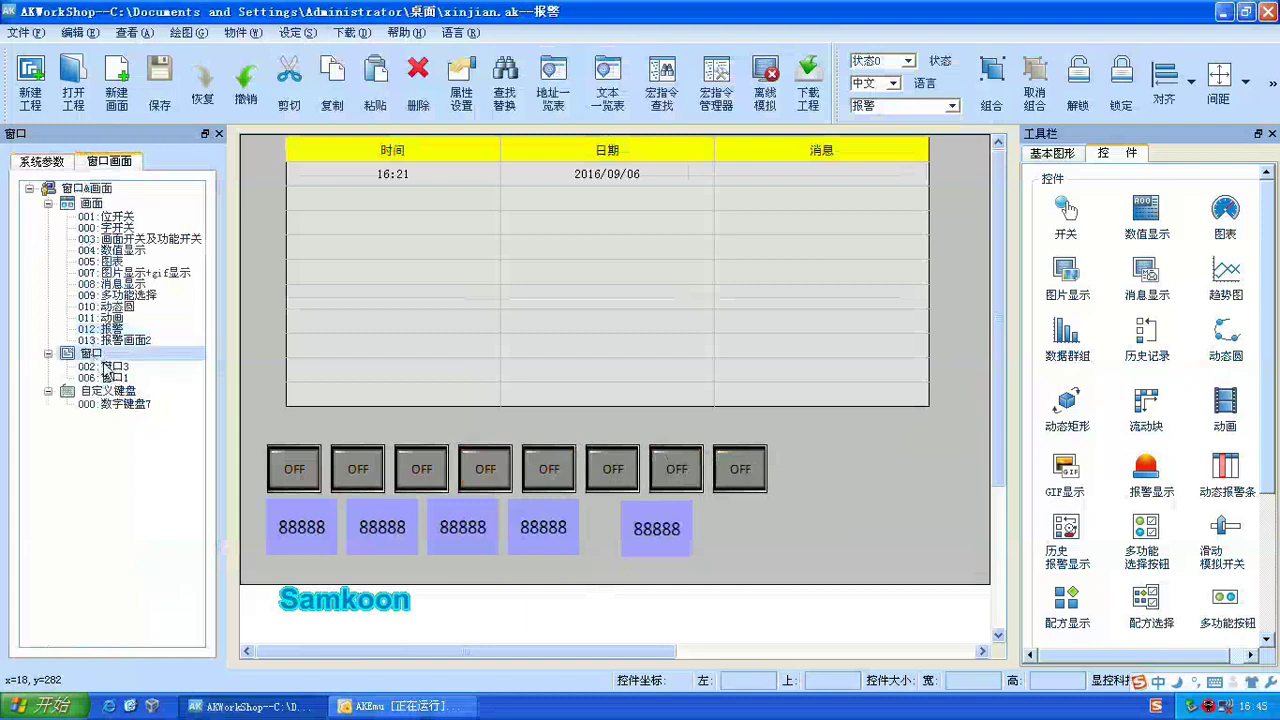
Step: Open the window 窗口3 for editing and define a static text reading "报警1"
{"action": "double_click", "coordinate": [106, 368]}
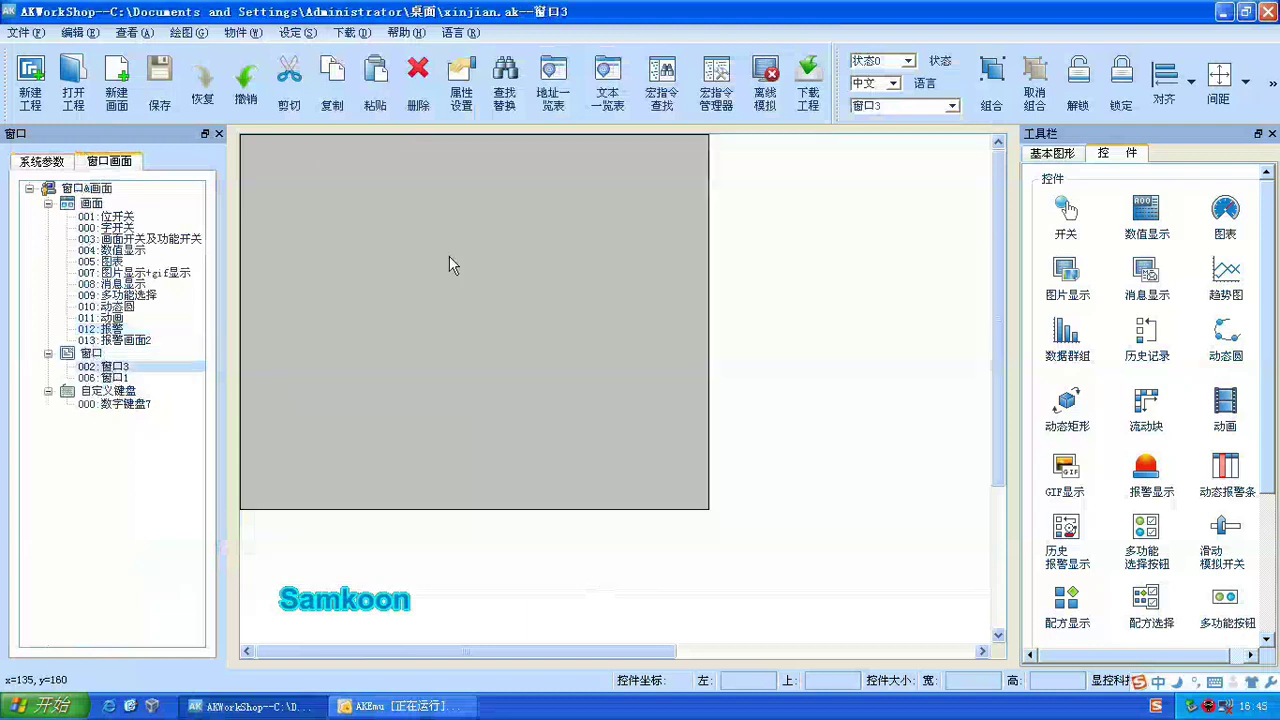
{"action": "left_click", "coordinate": [1052, 153]}
{"action": "left_click", "coordinate": [1066, 428]}
{"action": "left_click", "coordinate": [574, 305]}
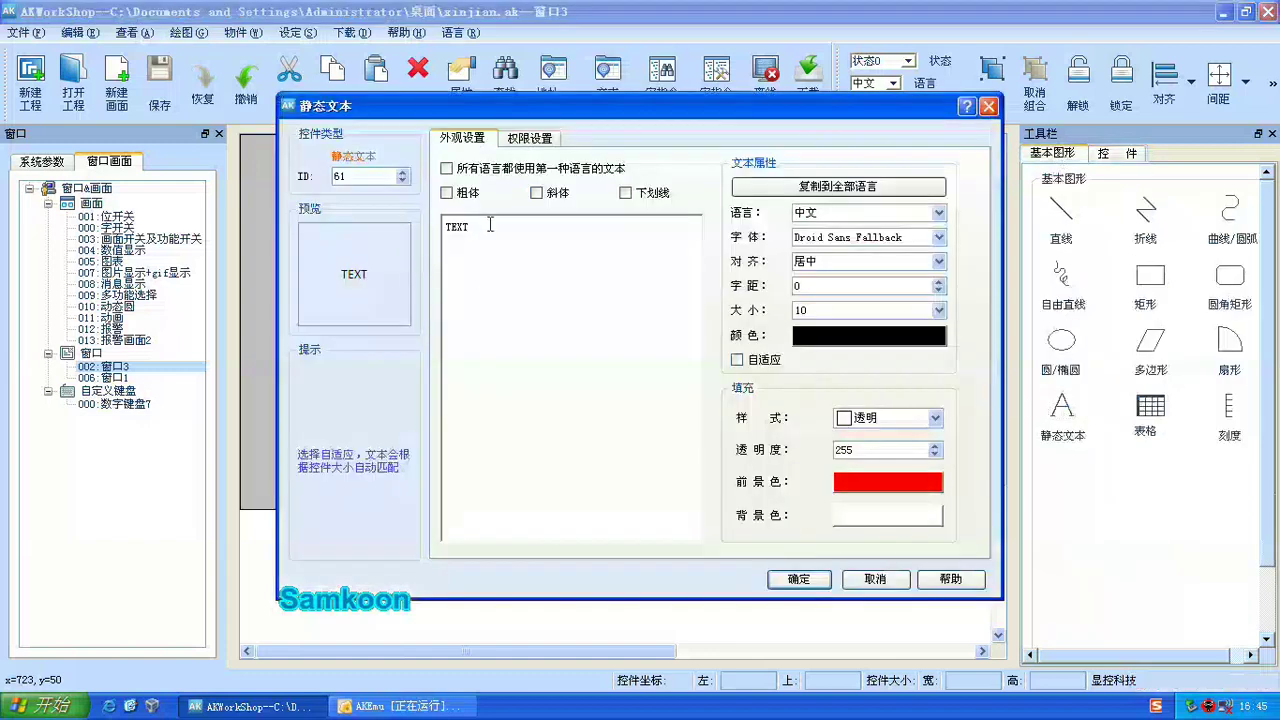
{"action": "double_click", "coordinate": [486, 224]}
{"action": "type", "text": "报警1"}
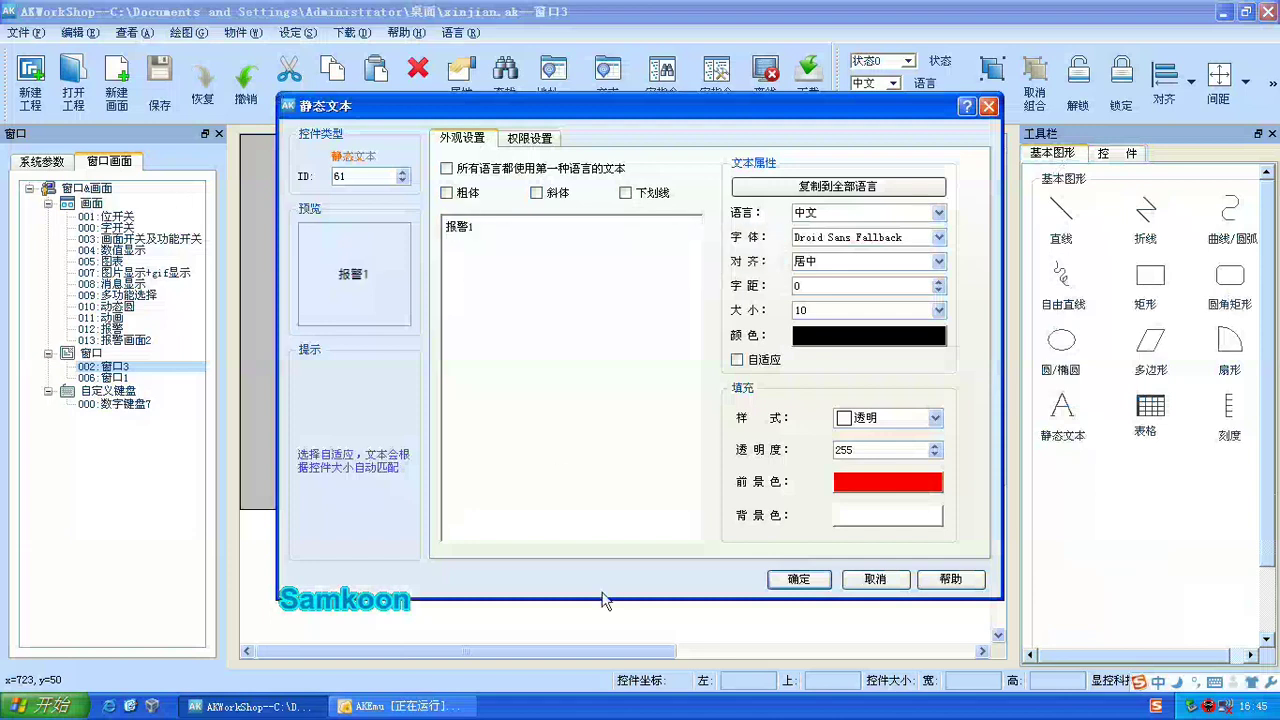
{"action": "left_click", "coordinate": [795, 588]}
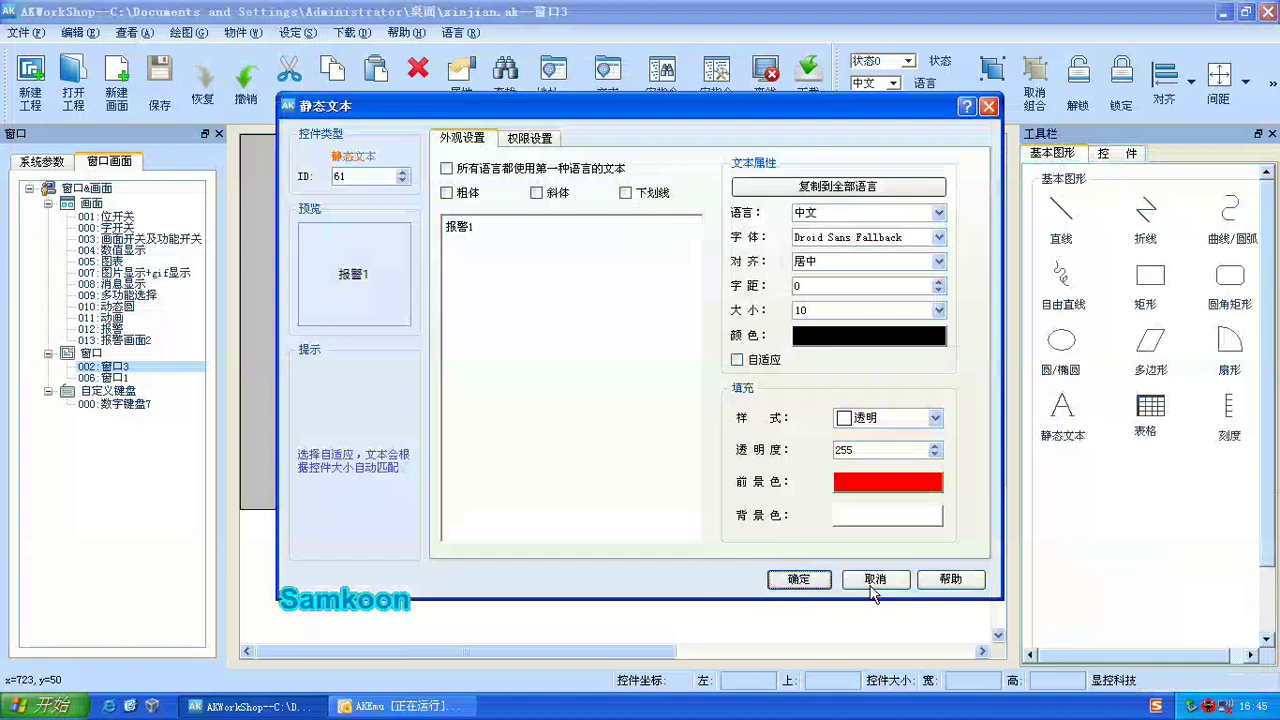
{"action": "left_click", "coordinate": [805, 578]}
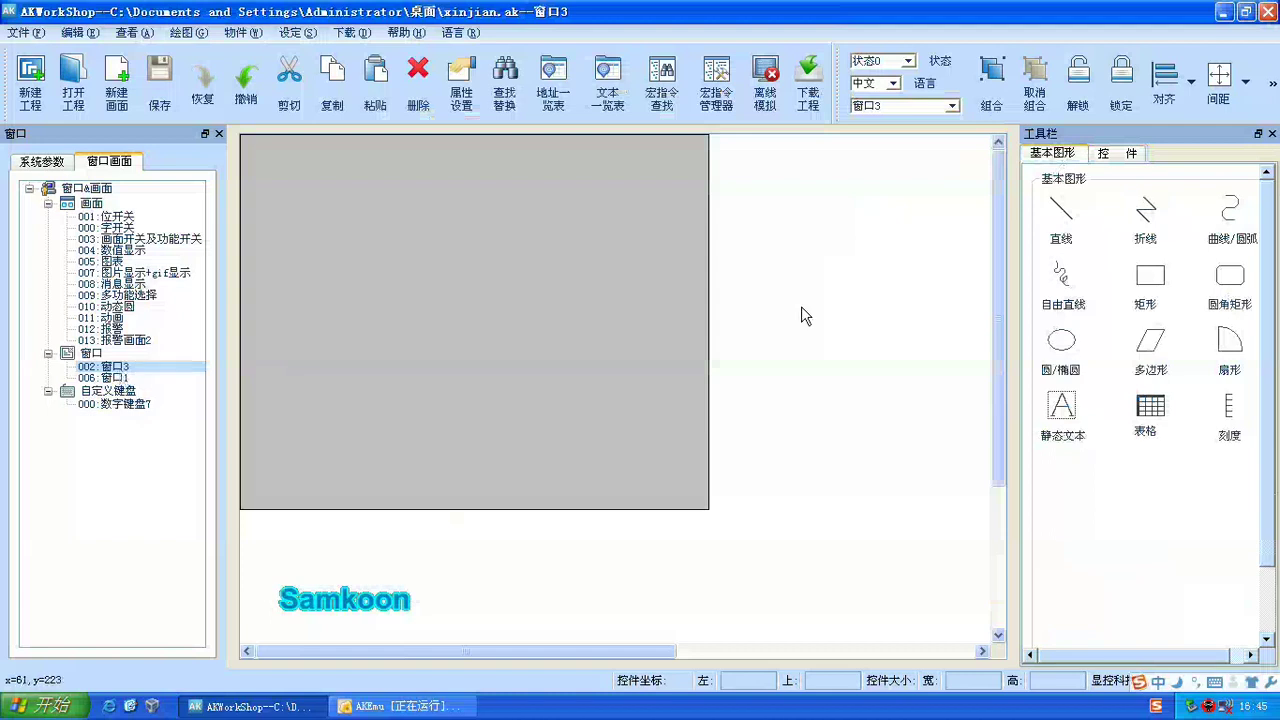
Step: Create a static text reading "报警1" and place it in the upper-middle area of 窗口3
{"action": "left_click", "coordinate": [1062, 405]}
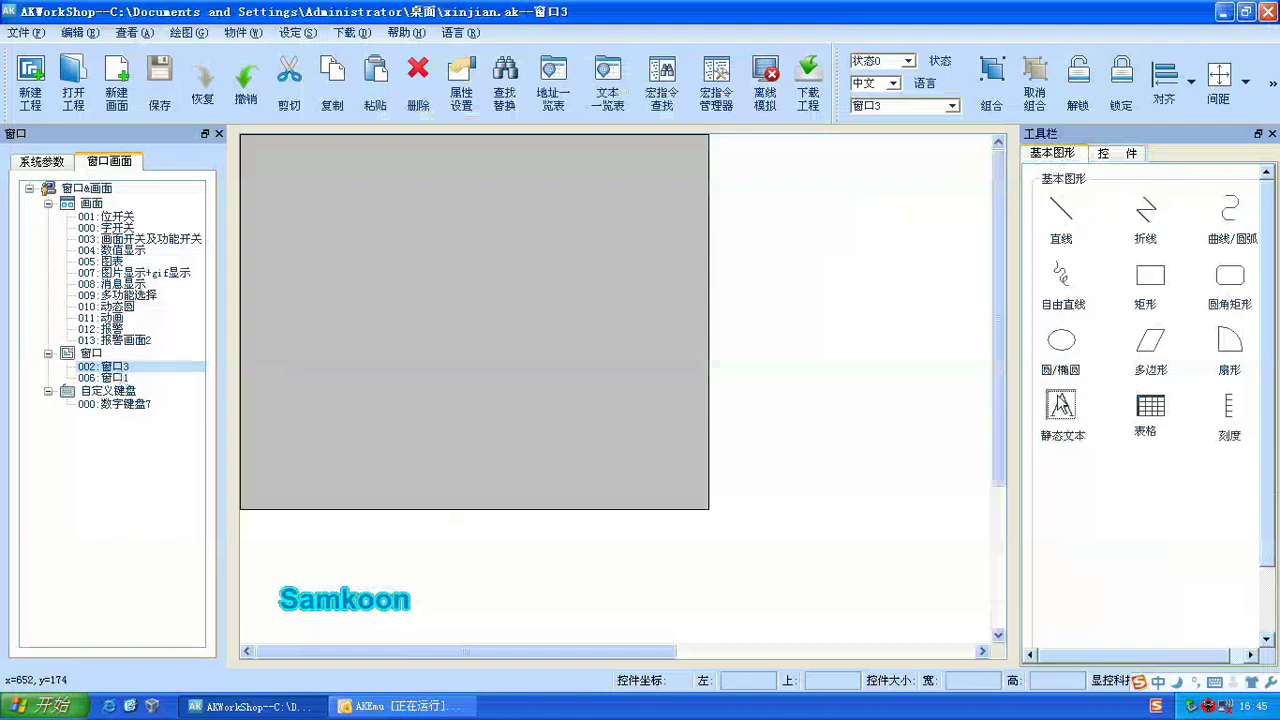
{"action": "left_click", "coordinate": [809, 334]}
{"action": "double_click", "coordinate": [456, 228]}
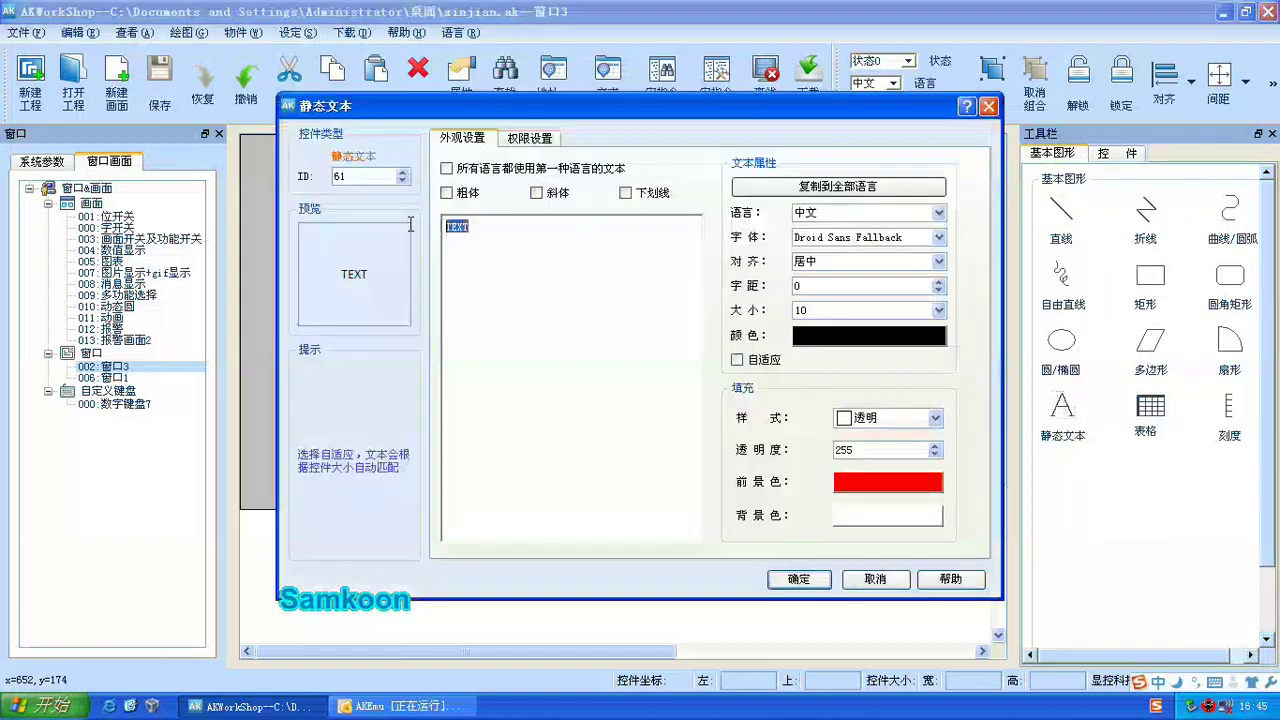
{"action": "type", "text": "baoj"}
{"action": "key", "text": "space"}
{"action": "left_click", "coordinate": [797, 580]}
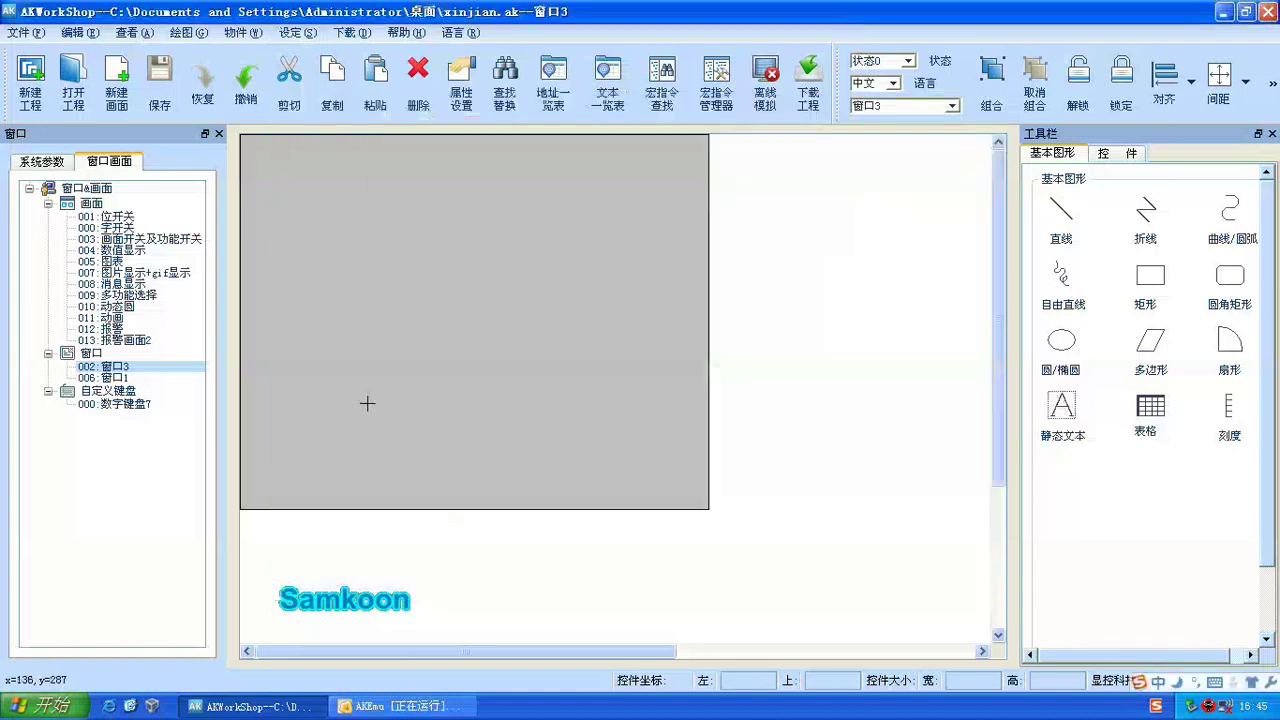
{"action": "left_click", "coordinate": [367, 403]}
{"action": "left_click_drag", "start_coordinate": [372, 405], "coordinate": [389, 258]}
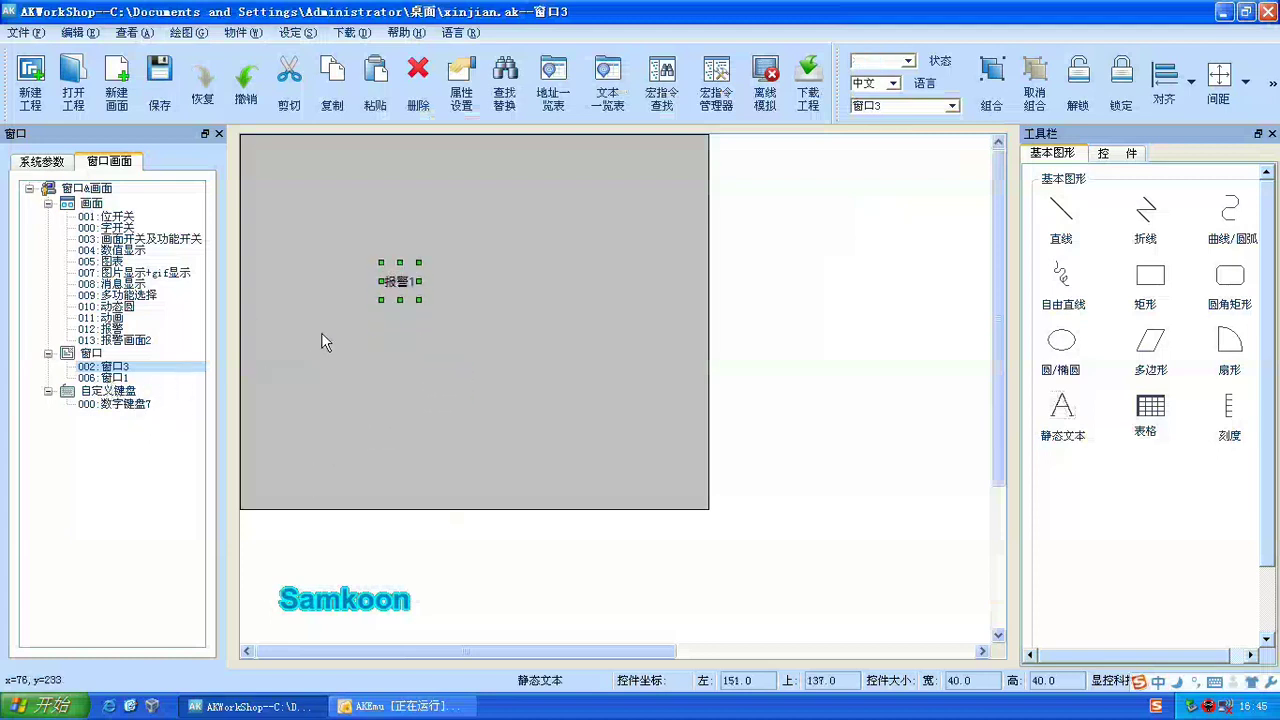
Step: Open the window 窗口1 and delete its text label and red button
{"action": "left_click", "coordinate": [110, 377]}
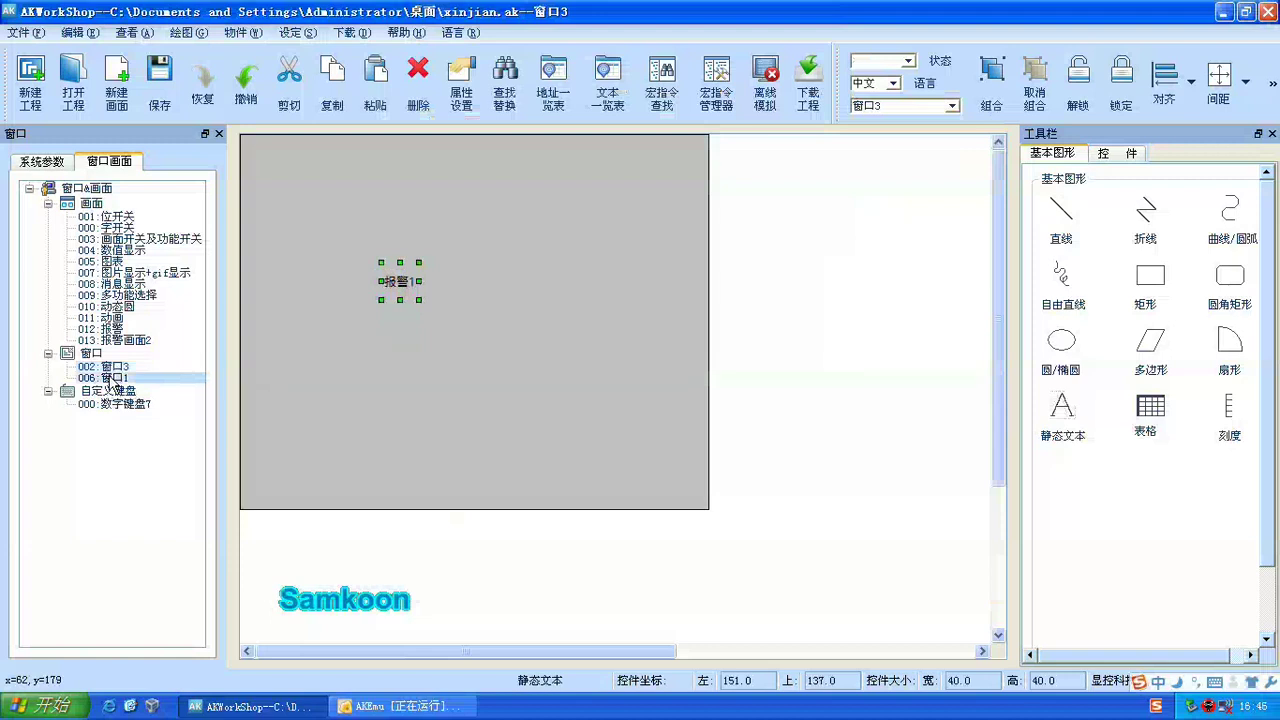
{"action": "double_click", "coordinate": [112, 379]}
{"action": "left_click_drag", "start_coordinate": [437, 294], "coordinate": [250, 140]}
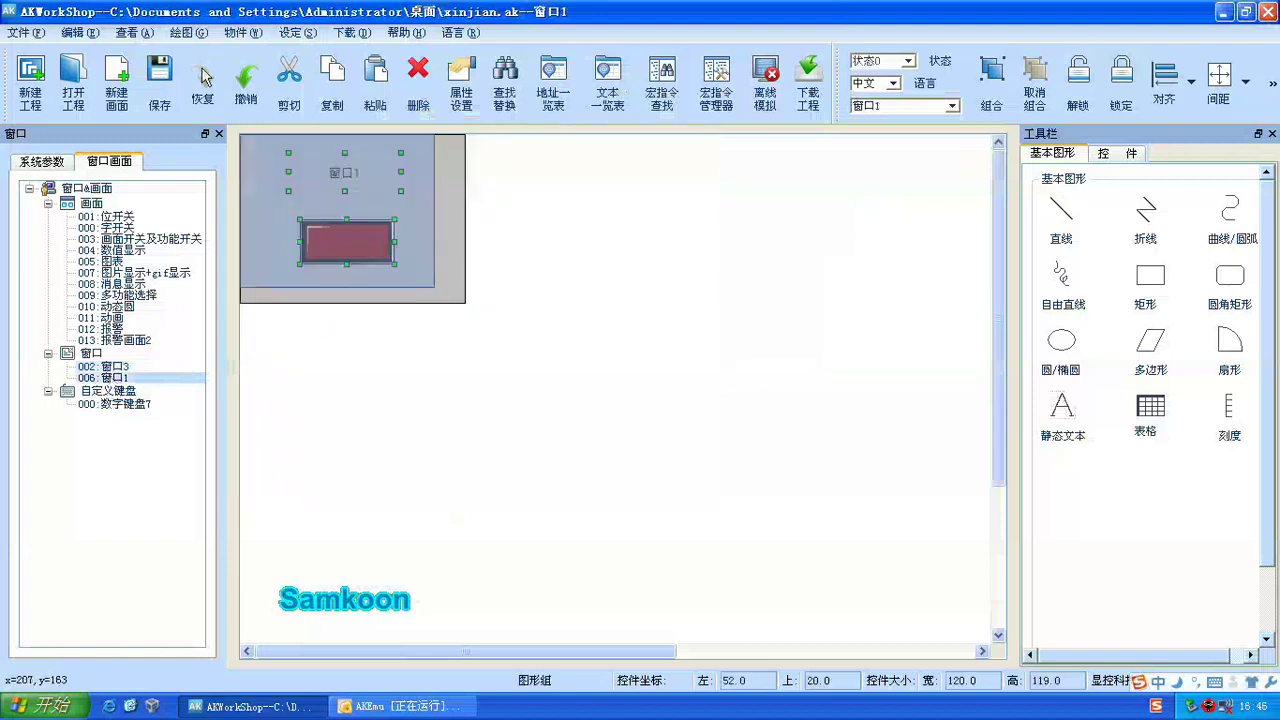
{"action": "key", "text": "Delete"}
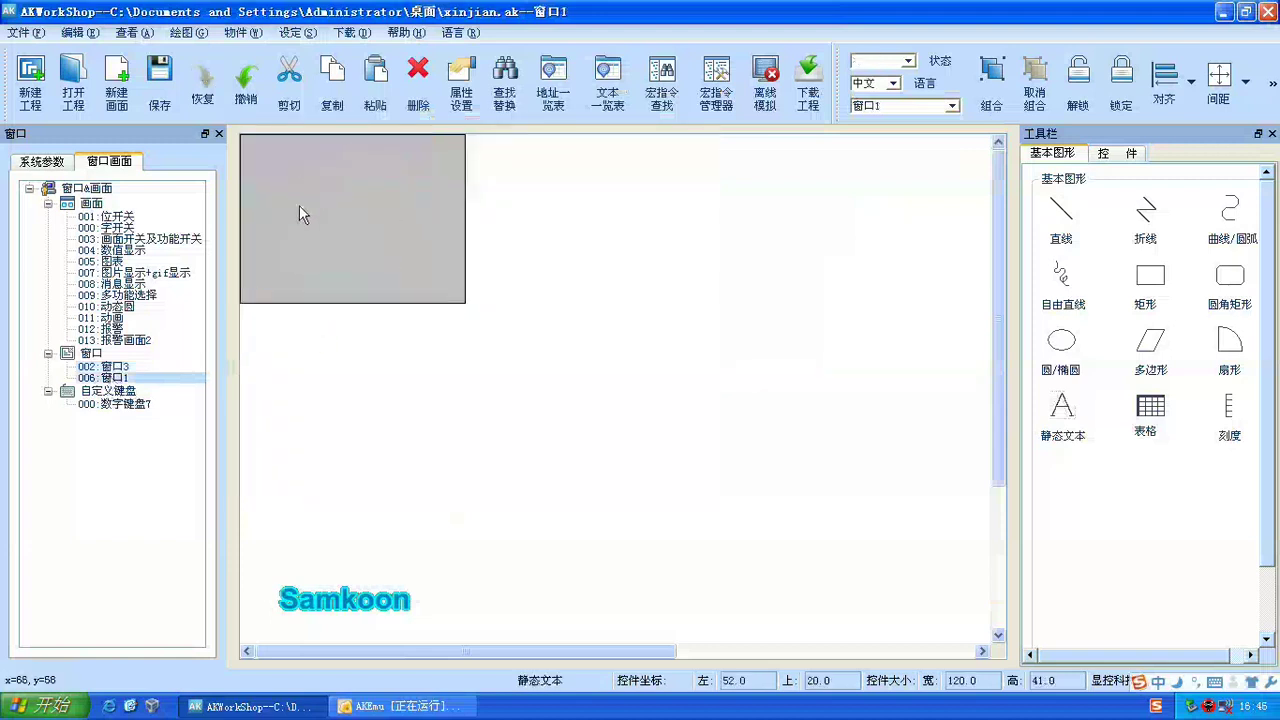
Step: Place a static text near the centre of 窗口1 and set its text to "报警2"
{"action": "left_click", "coordinate": [277, 194]}
{"action": "left_click_drag", "start_coordinate": [297, 203], "coordinate": [396, 222]}
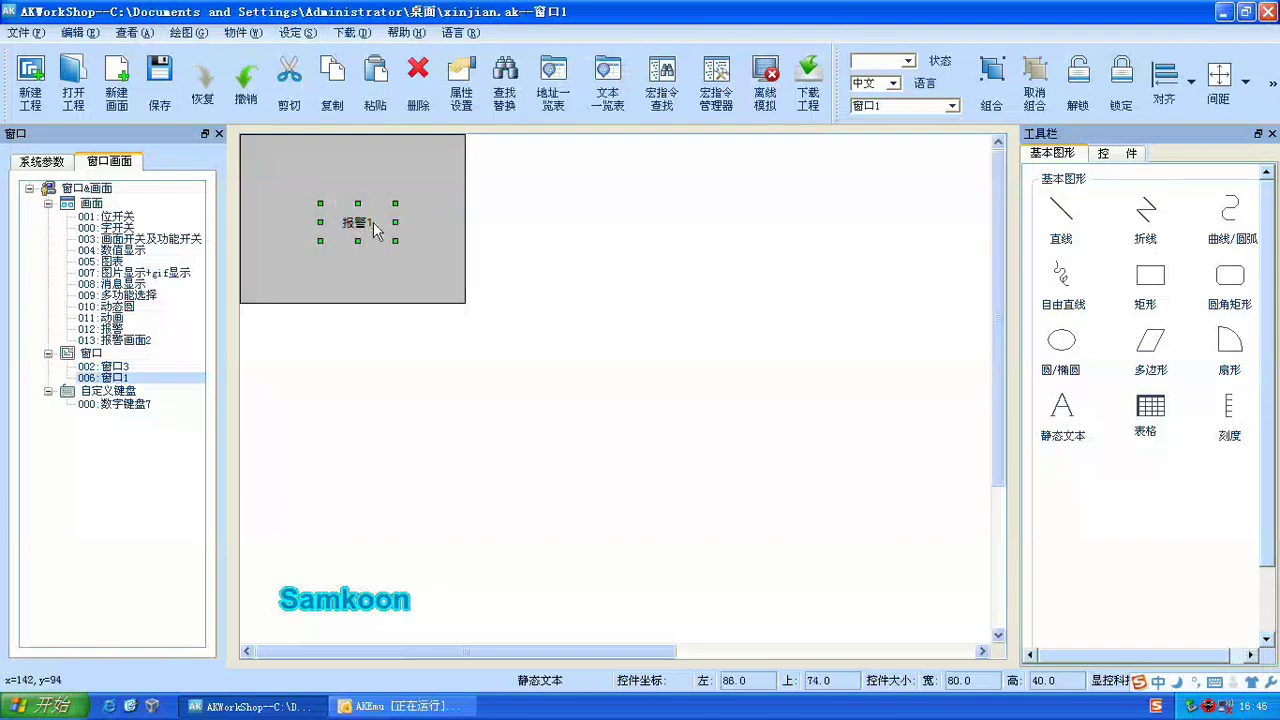
{"action": "double_click", "coordinate": [370, 228]}
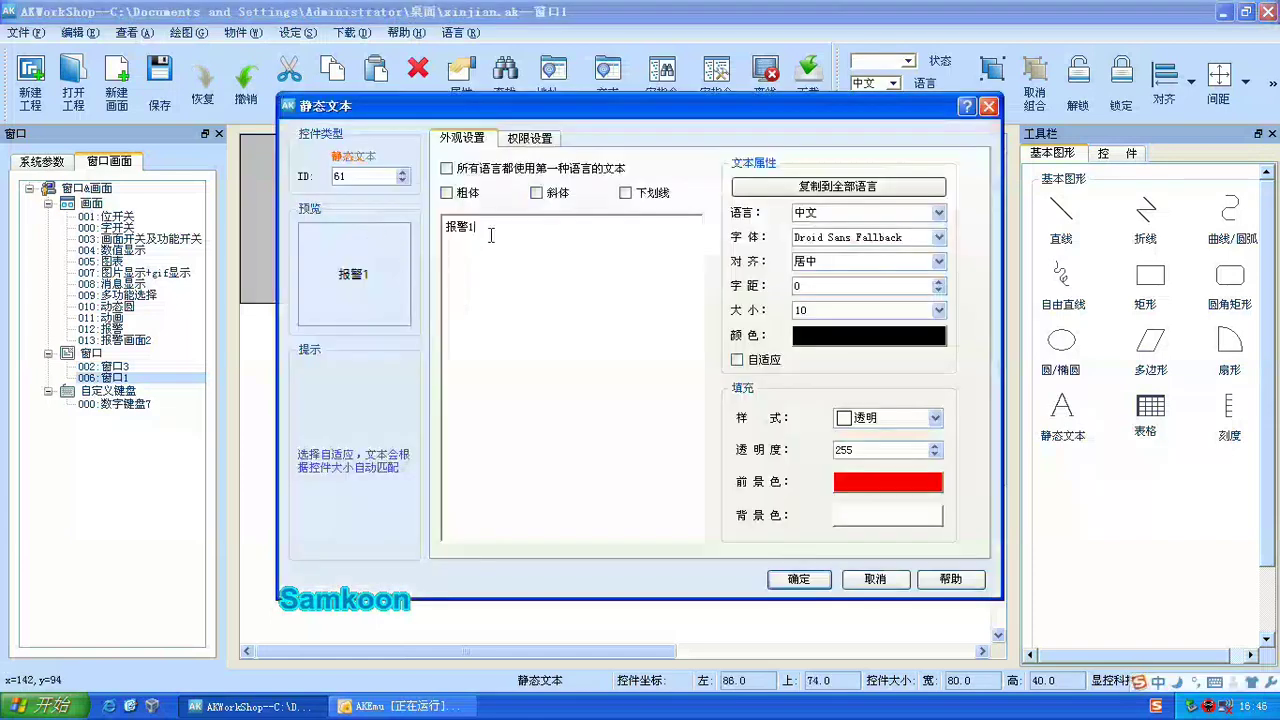
{"action": "key", "text": "BackSpace"}
{"action": "type", "text": "2"}
{"action": "left_click", "coordinate": [798, 580]}
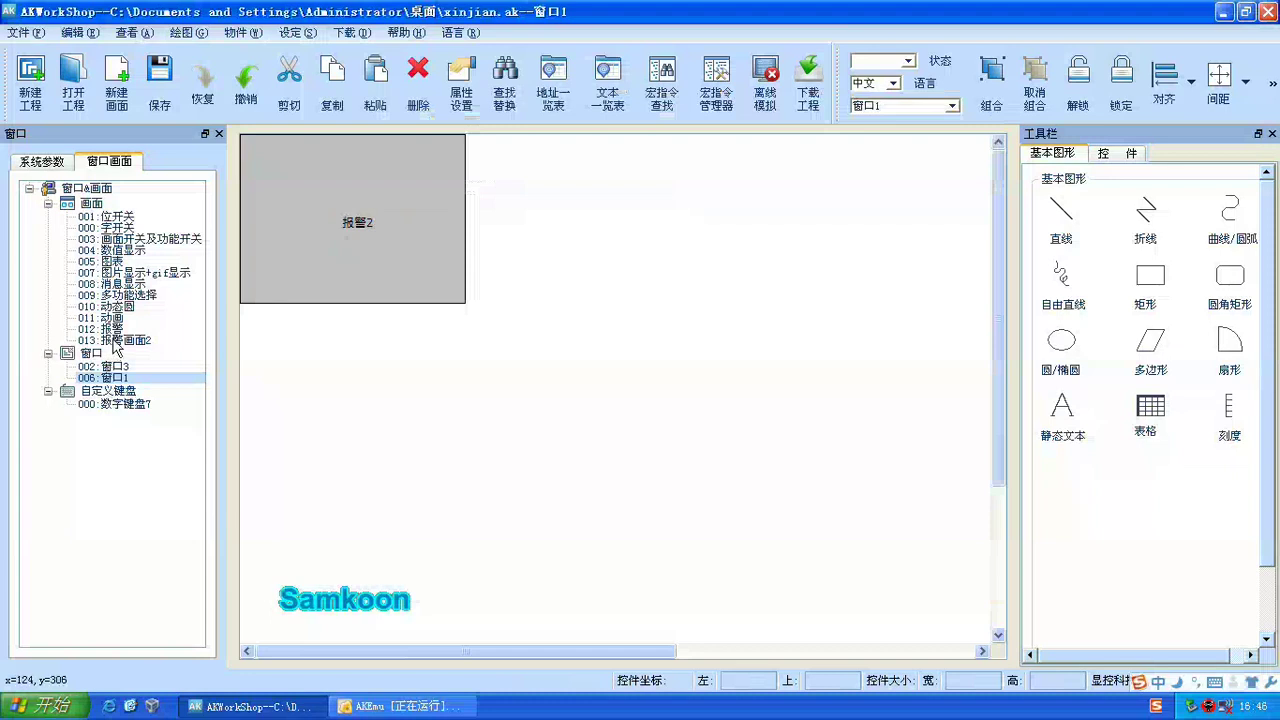
{"action": "left_click", "coordinate": [343, 33]}
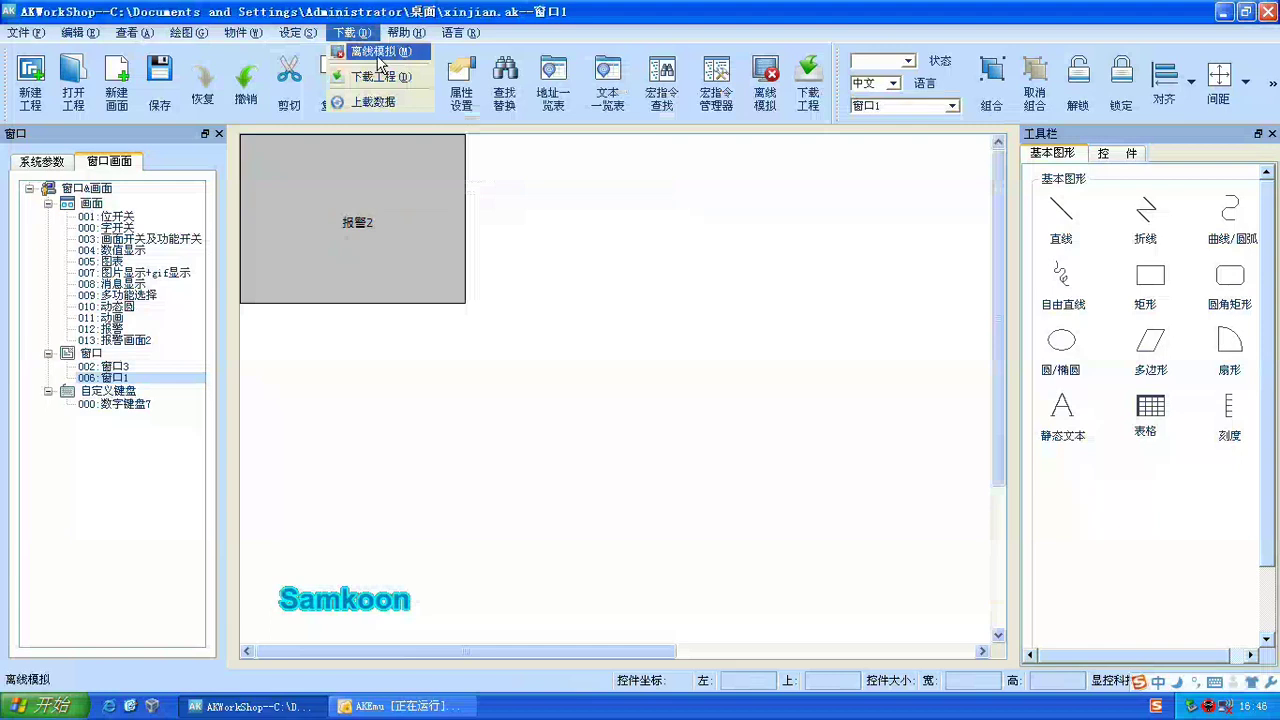
{"action": "left_click", "coordinate": [377, 55]}
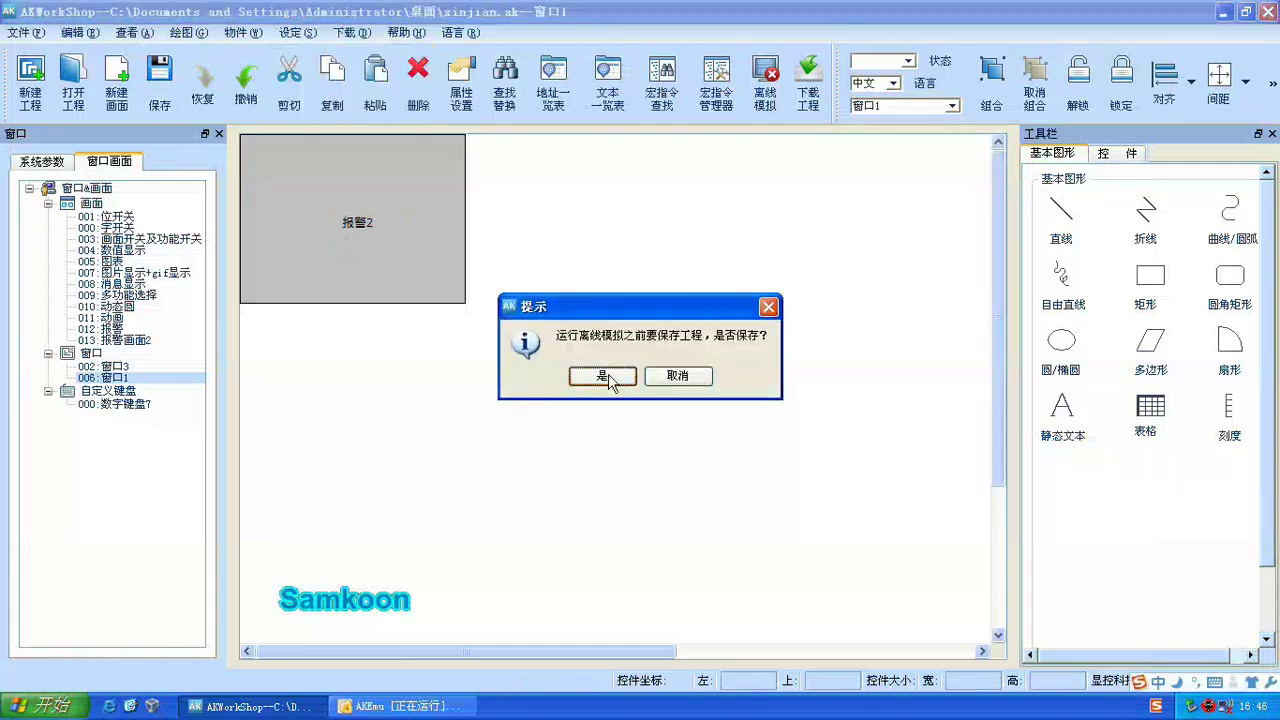
{"action": "left_click", "coordinate": [672, 378]}
Step: In the alarm login 报警1, set the LB0 alarm to open the screen 窗口3 when it triggers
{"action": "left_click", "coordinate": [50, 164]}
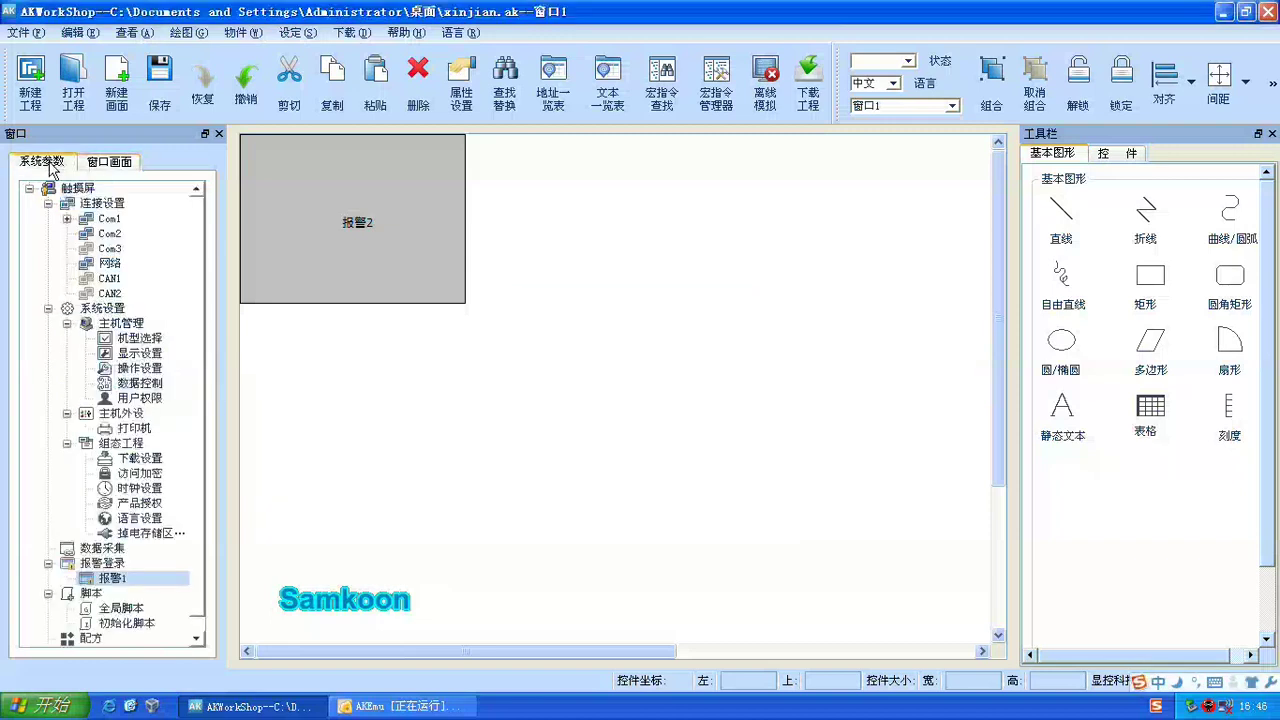
{"action": "double_click", "coordinate": [113, 579]}
{"action": "double_click", "coordinate": [485, 226]}
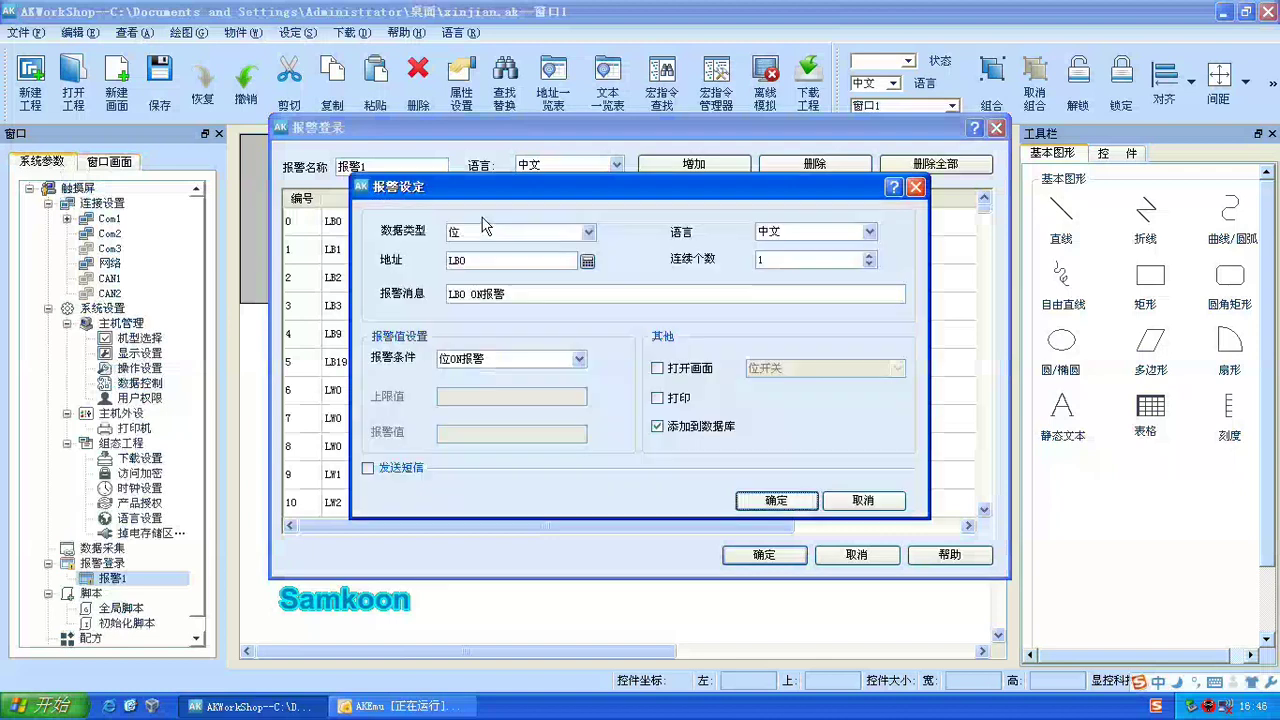
{"action": "left_click", "coordinate": [662, 370]}
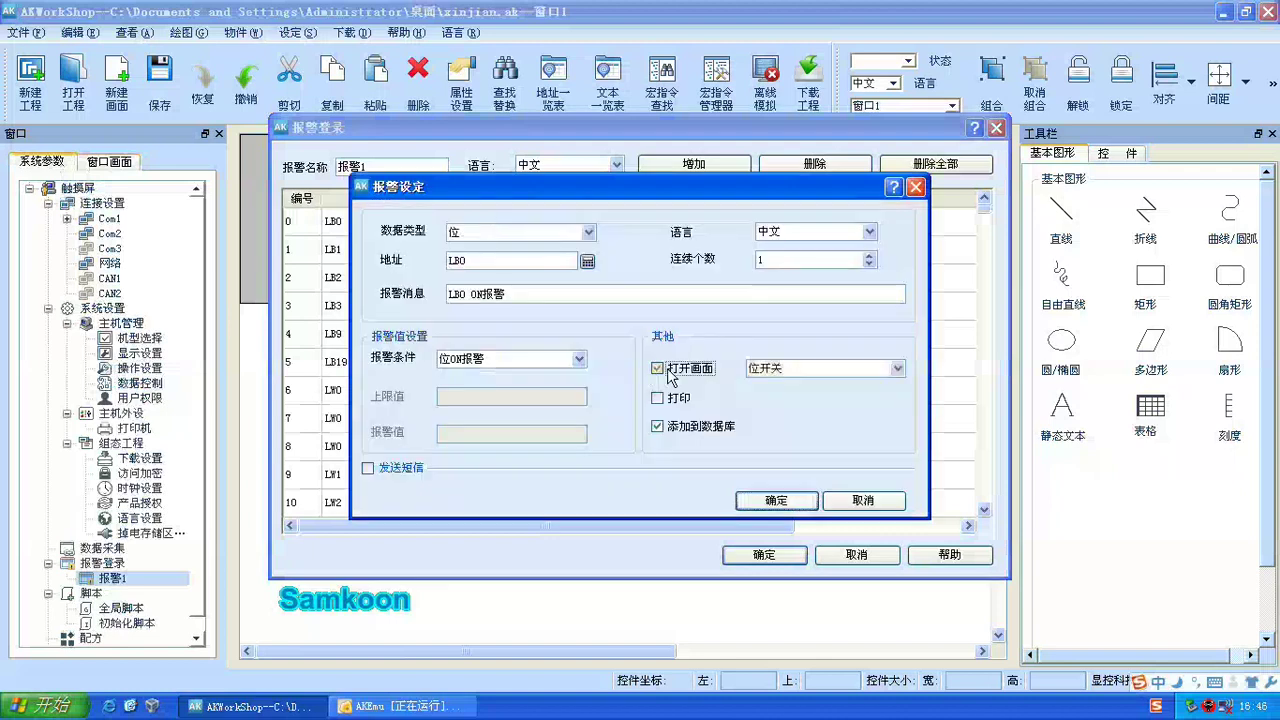
{"action": "left_click", "coordinate": [794, 368]}
{"action": "scroll", "coordinate": [808, 425], "scroll_direction": "down", "scroll_amount": 1}
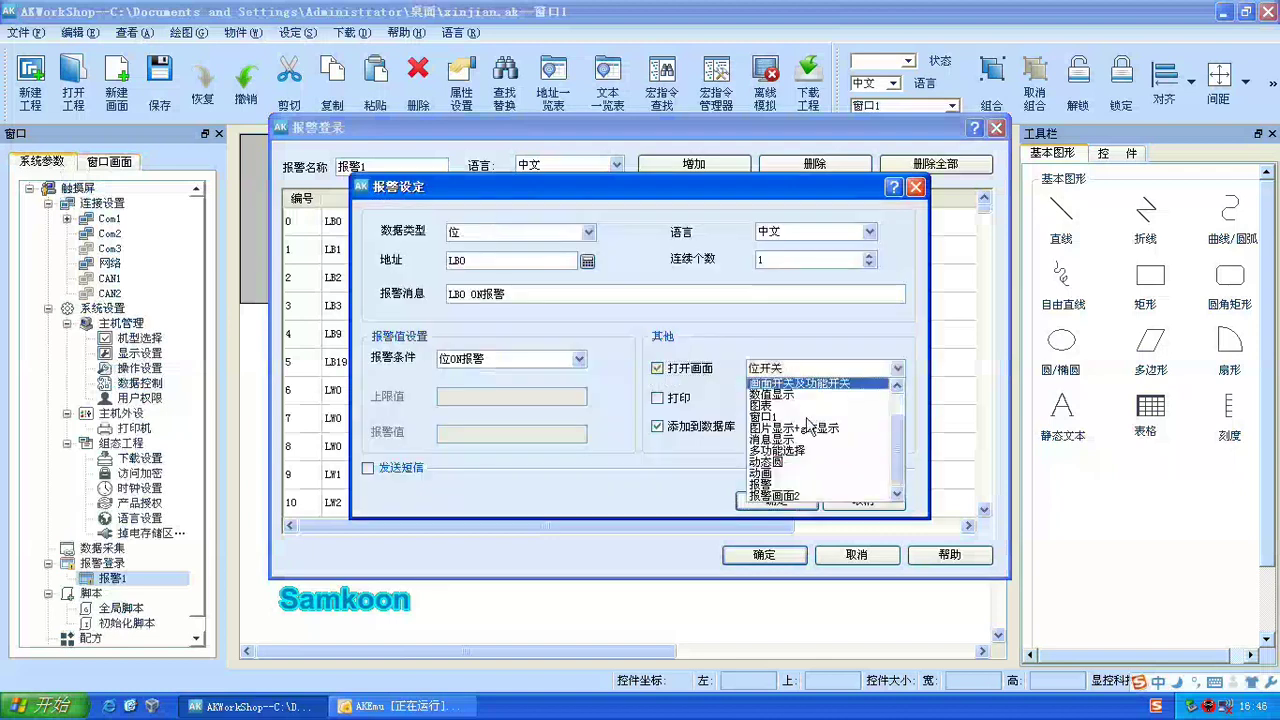
{"action": "scroll", "coordinate": [808, 425], "scroll_direction": "up", "scroll_amount": 1}
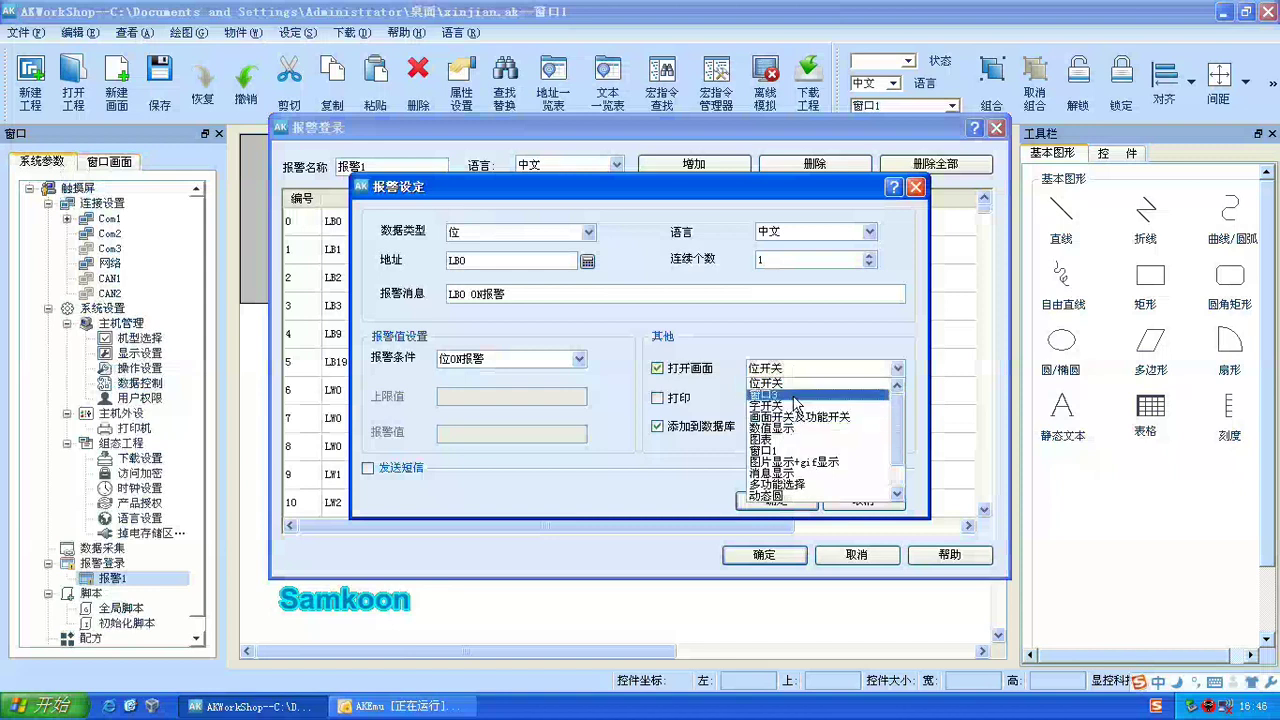
{"action": "left_click", "coordinate": [796, 396]}
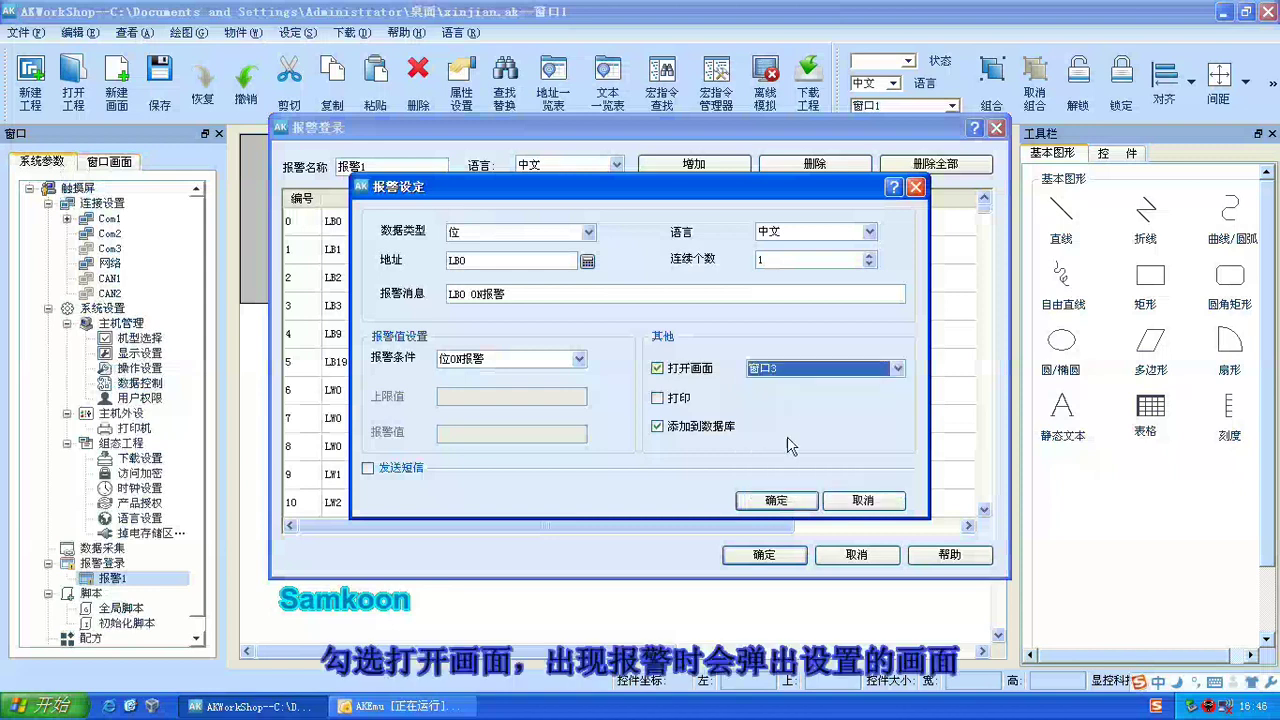
{"action": "left_click", "coordinate": [773, 504]}
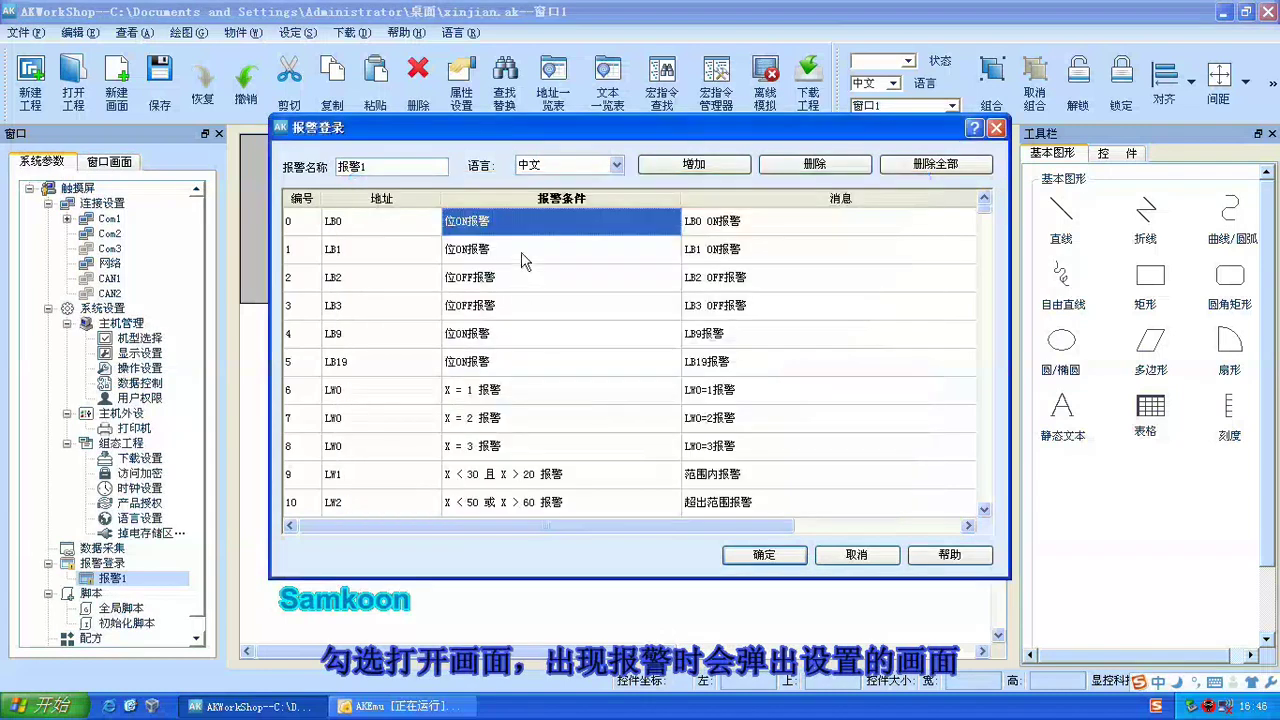
Step: Set the LB1 alarm to open the screen 窗口1 when it triggers, and apply the alarm login settings
{"action": "double_click", "coordinate": [525, 261]}
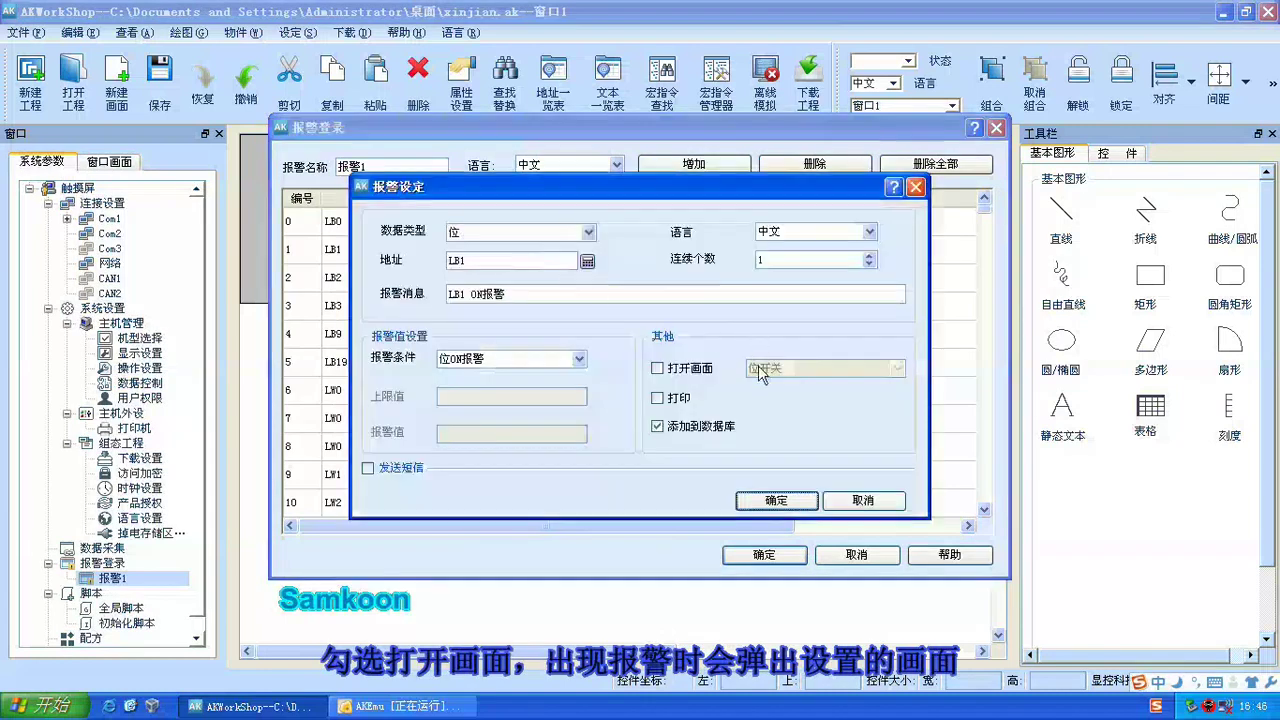
{"action": "left_click", "coordinate": [657, 368]}
{"action": "left_click", "coordinate": [780, 370]}
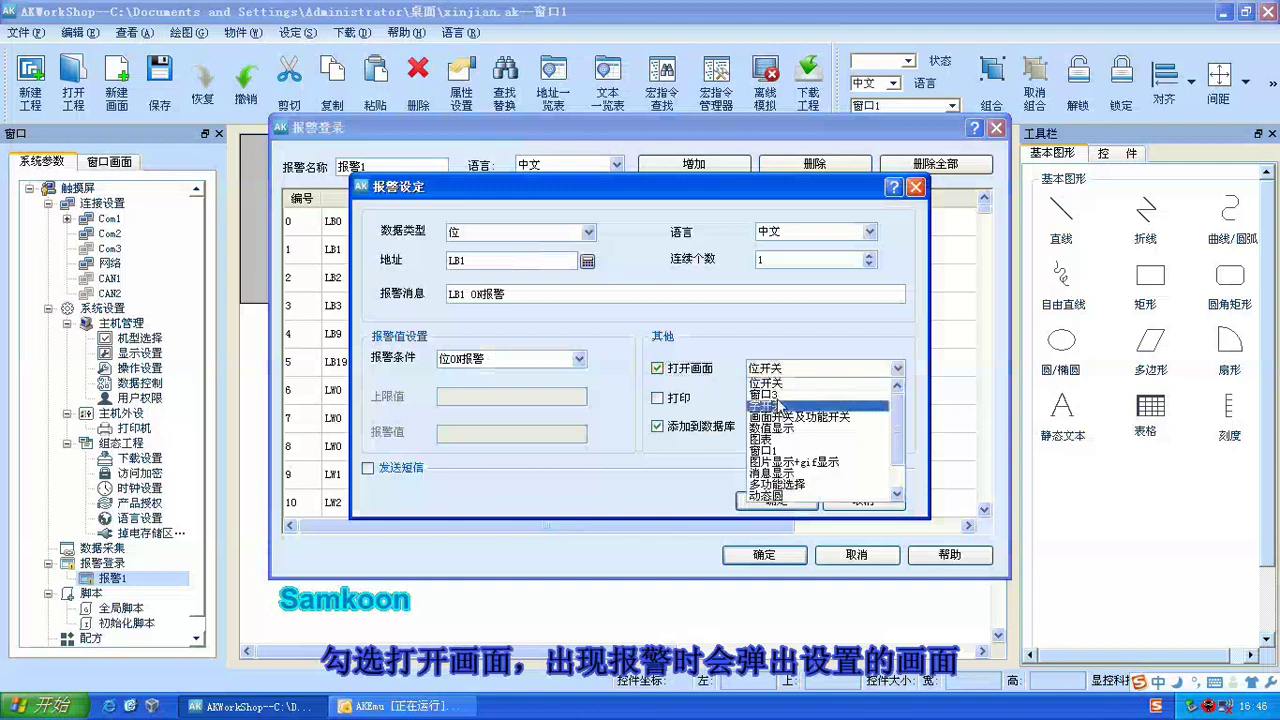
{"action": "left_click", "coordinate": [778, 451]}
{"action": "left_click", "coordinate": [776, 500]}
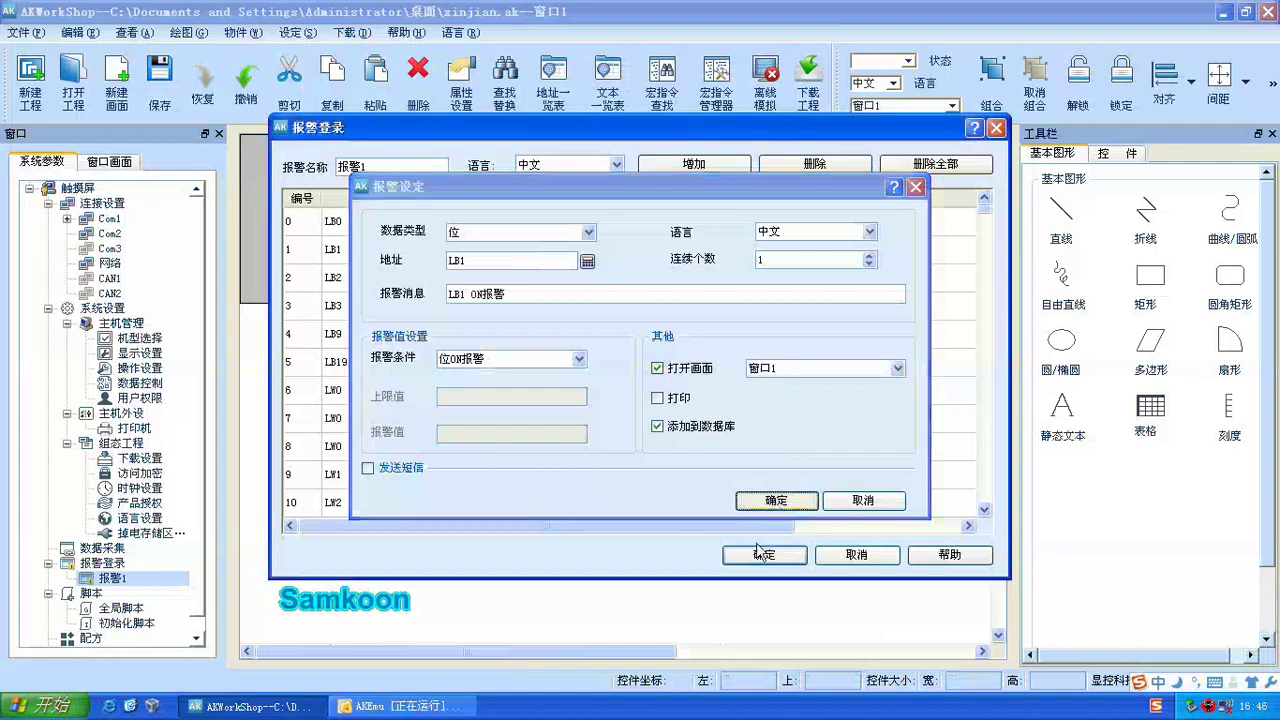
{"action": "left_click", "coordinate": [762, 556]}
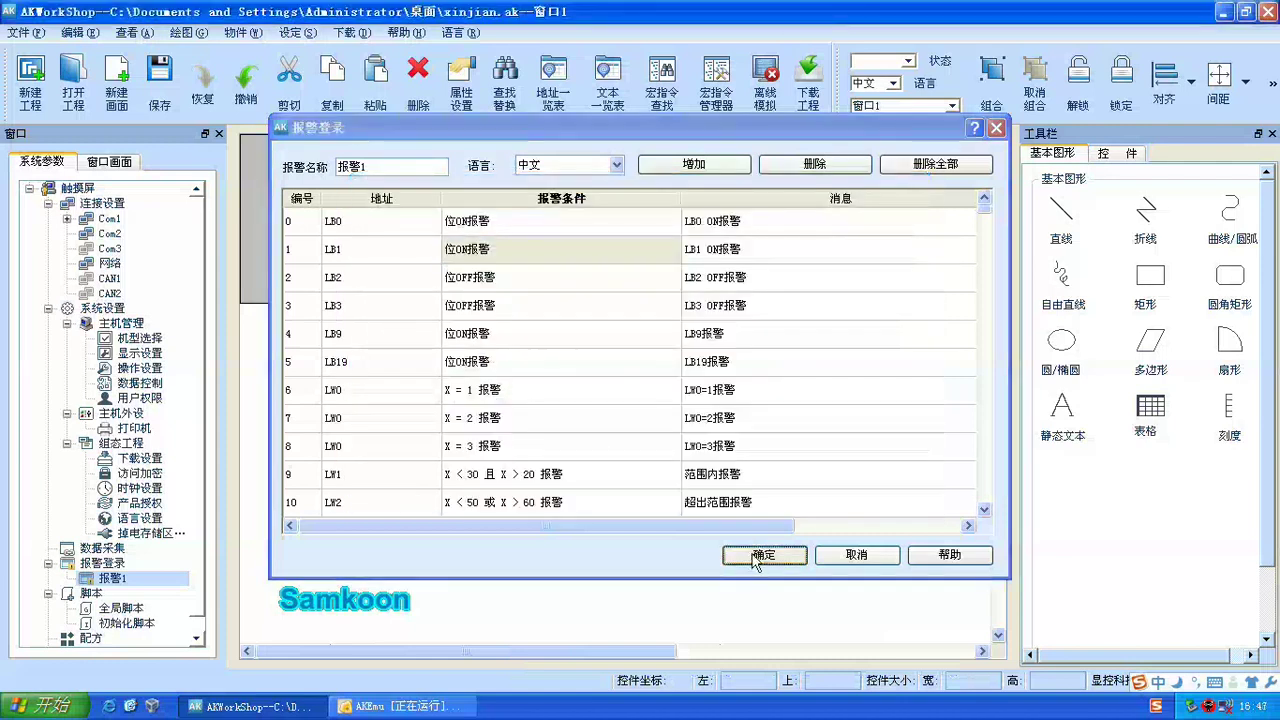
Step: Start the offline simulation, proceeding past the compile conflict and saving the project
{"action": "left_click", "coordinate": [350, 32]}
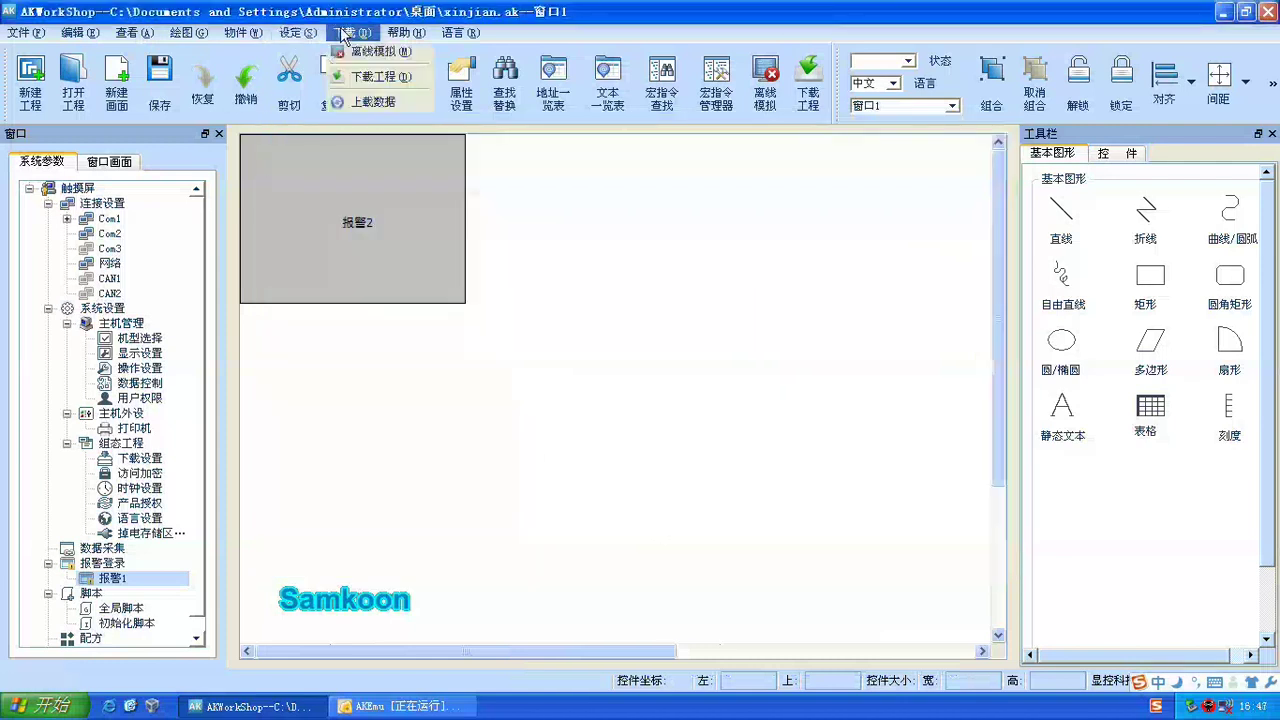
{"action": "left_click", "coordinate": [390, 76]}
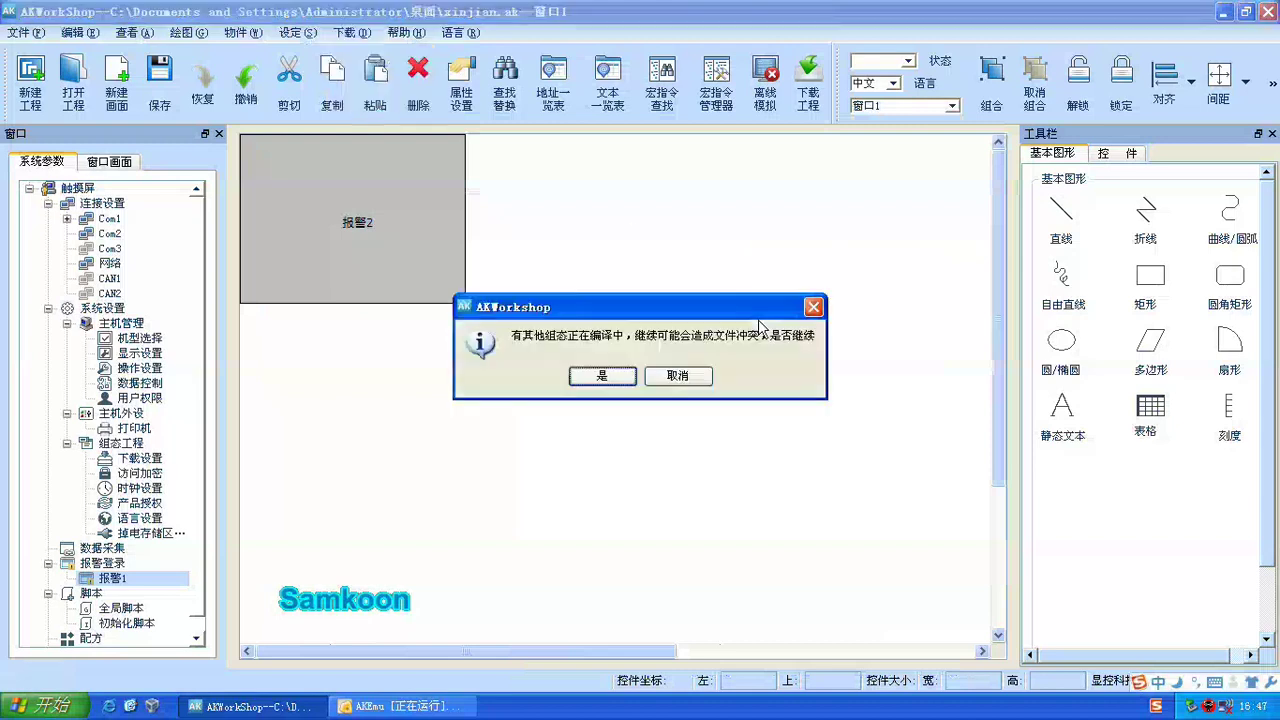
{"action": "left_click", "coordinate": [603, 376]}
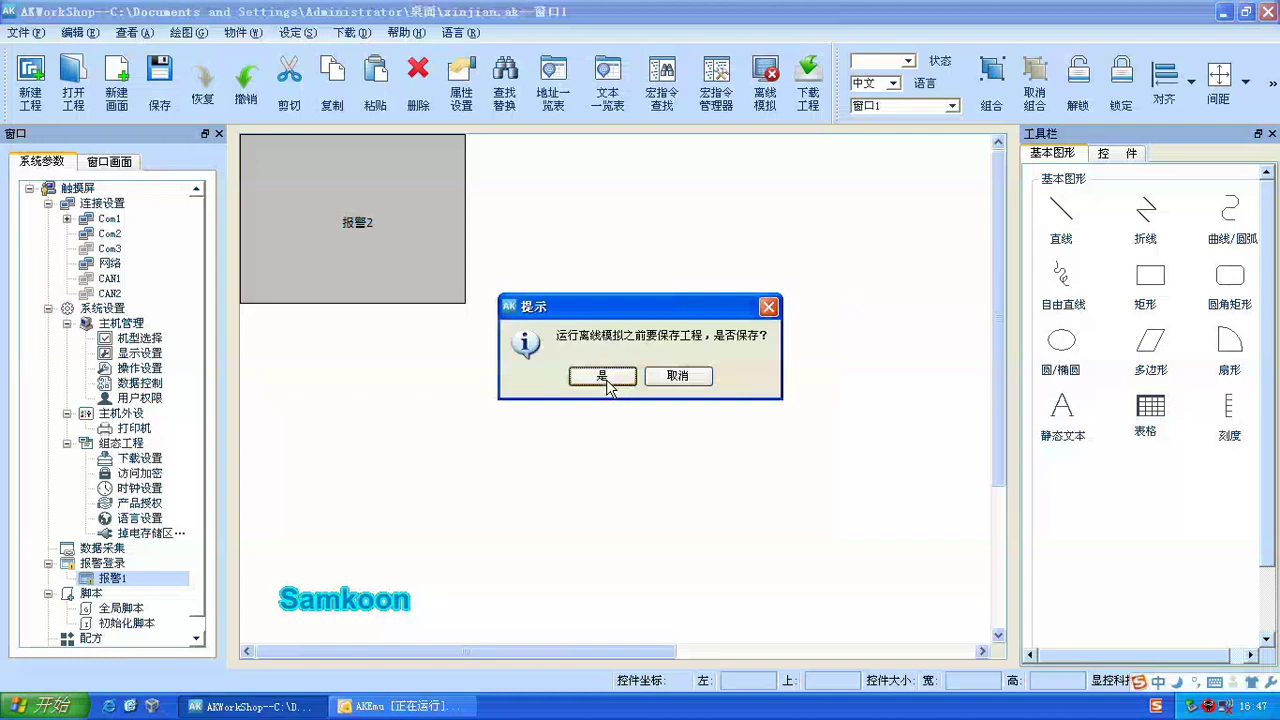
{"action": "left_click", "coordinate": [603, 377]}
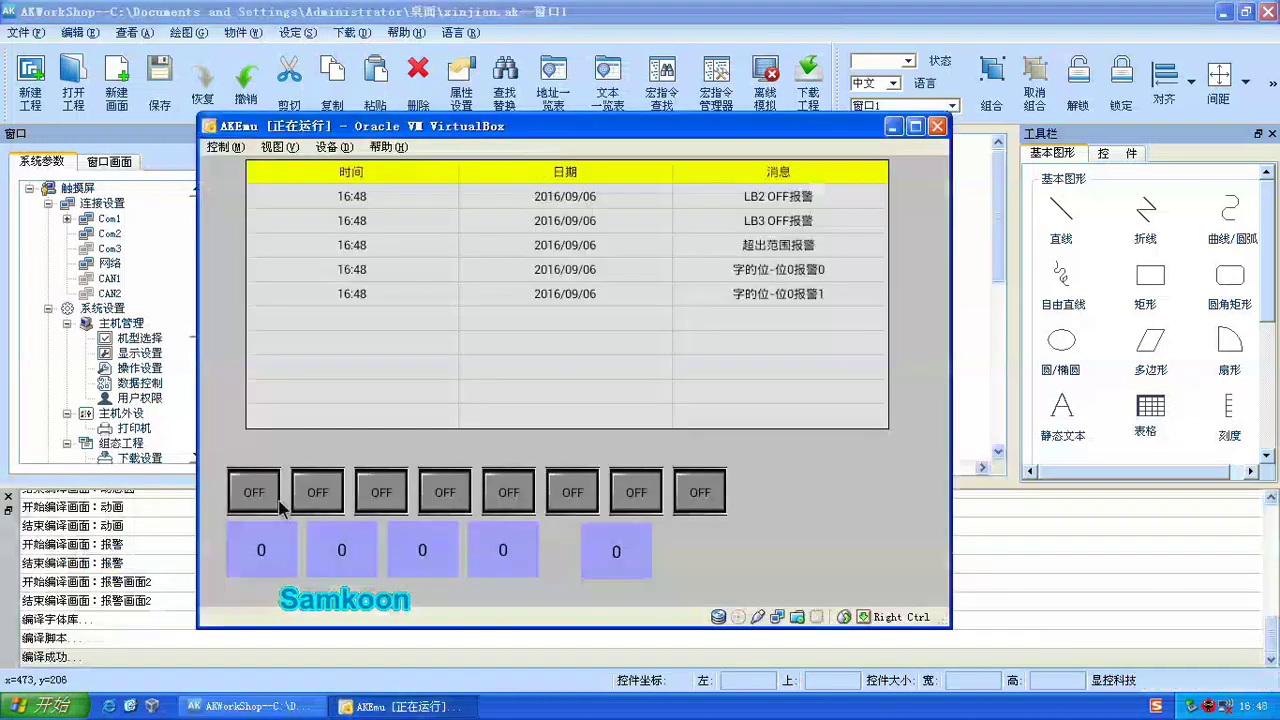
Step: In the simulation, switch on the first switch, close its alarm window, and switch on the second switch to test both pop-ups
{"action": "left_click", "coordinate": [256, 492]}
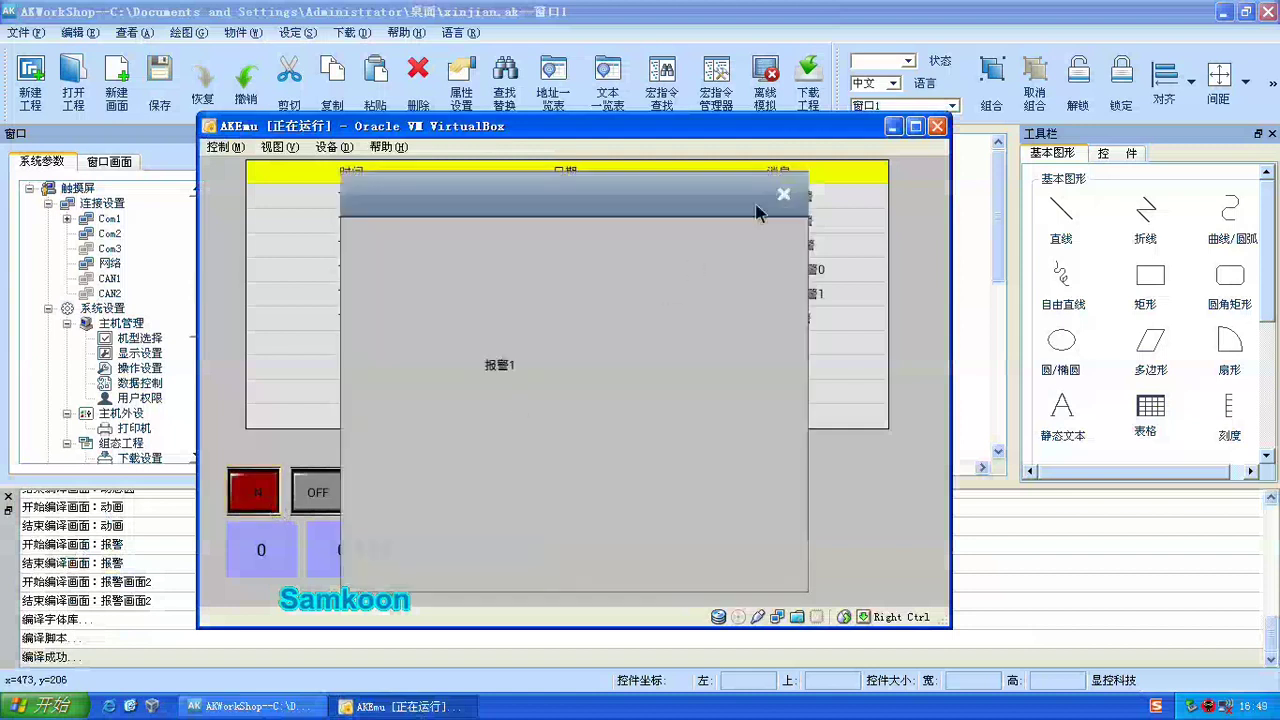
{"action": "left_click", "coordinate": [784, 195]}
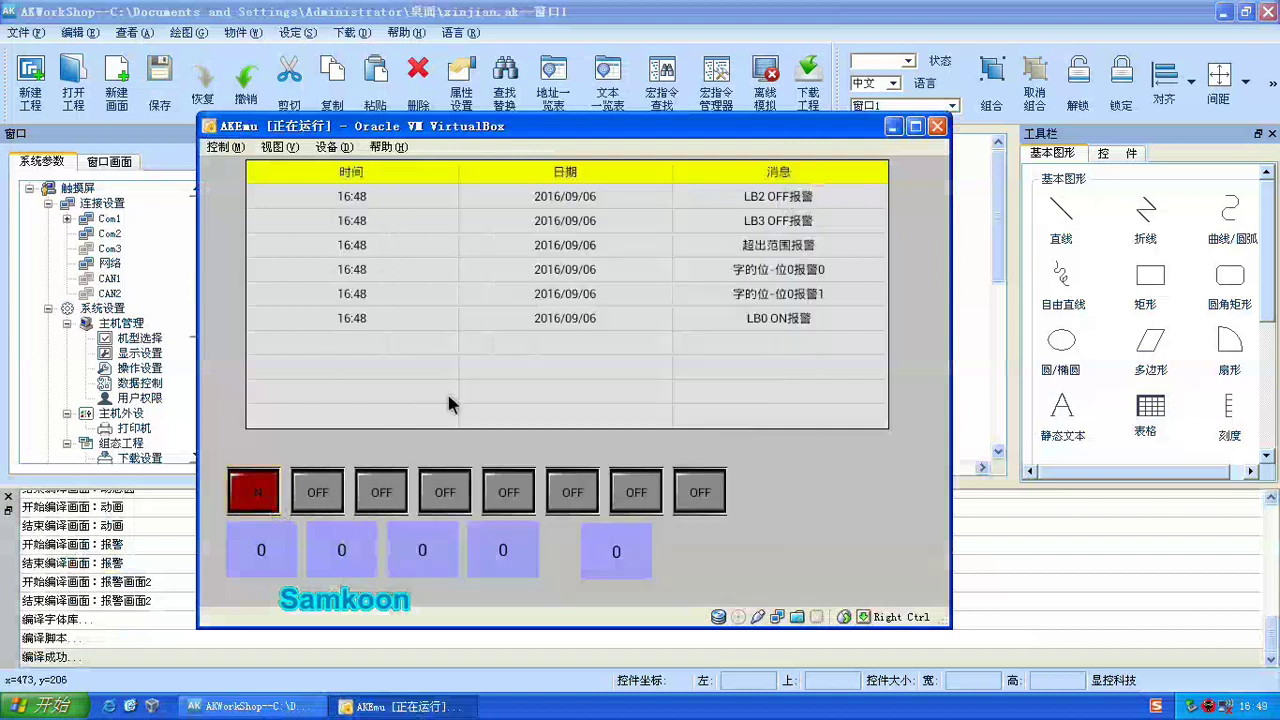
{"action": "left_click", "coordinate": [313, 491]}
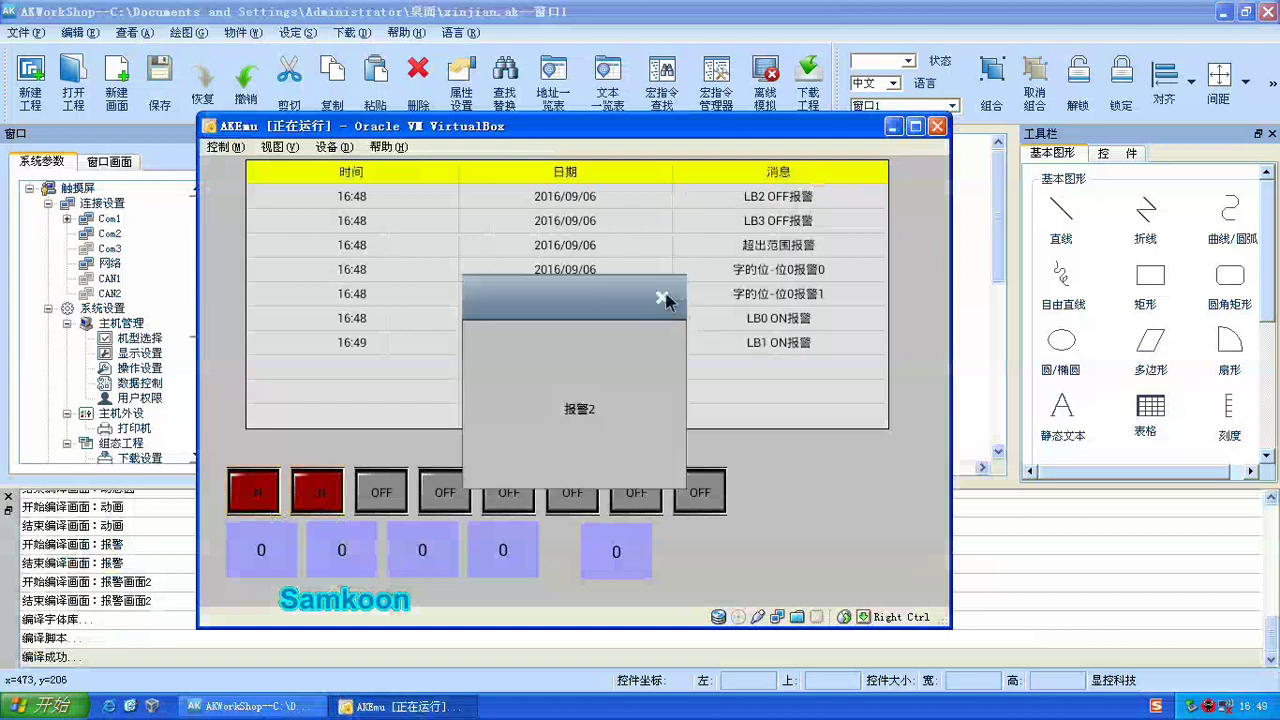
Step: In the simulation, close the second alarm's pop-up, switch that alarm off, and retest the first switch's pop-up before switching it off
{"action": "left_click", "coordinate": [661, 298]}
{"action": "left_click", "coordinate": [333, 489]}
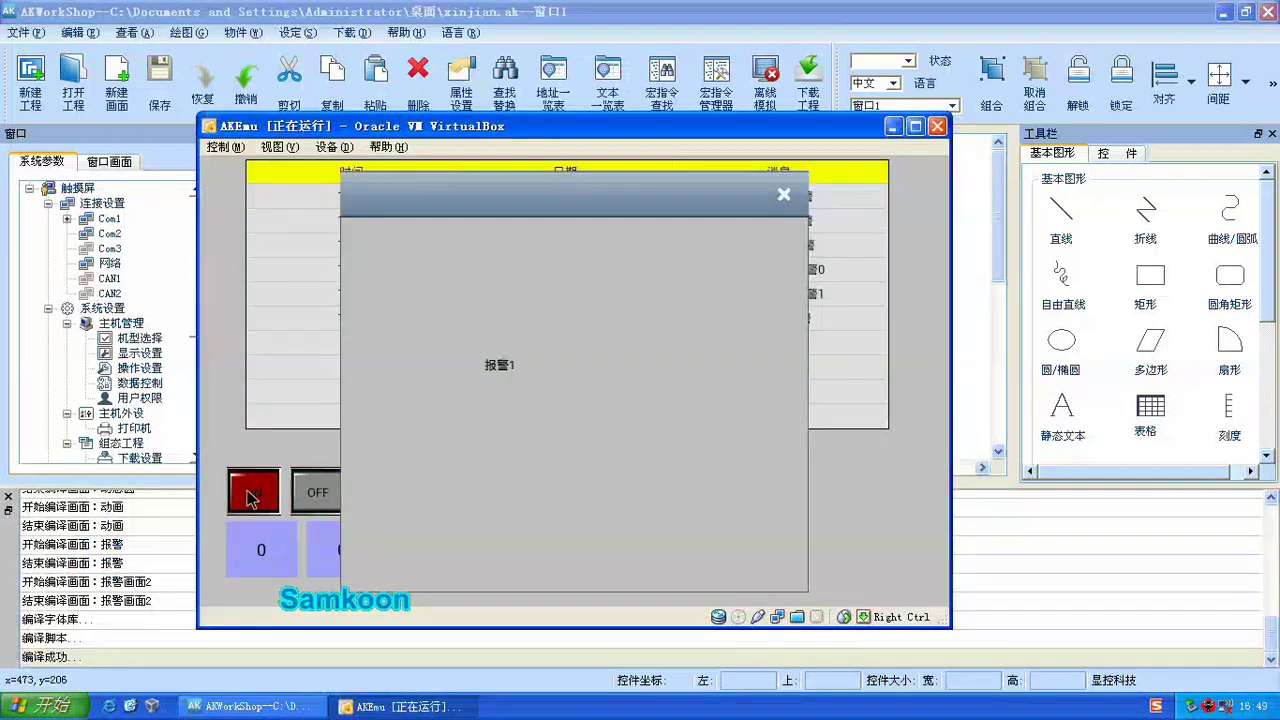
{"action": "left_click", "coordinate": [783, 197]}
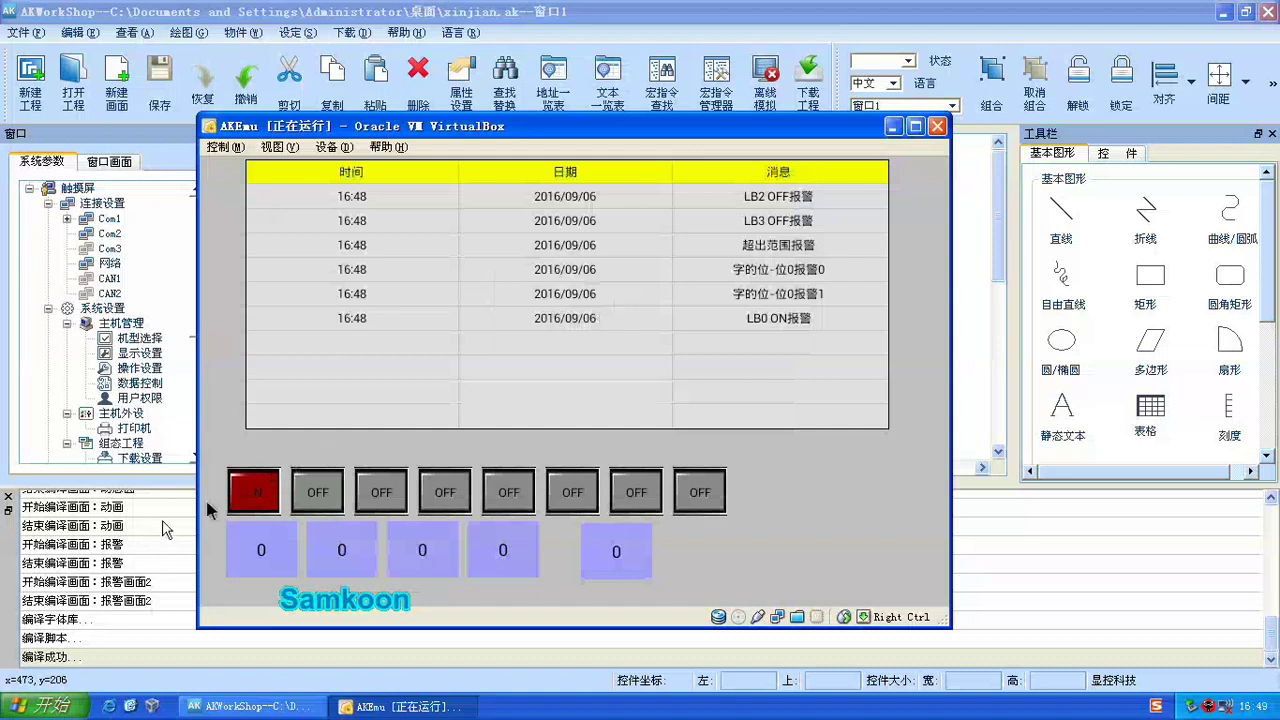
{"action": "left_click", "coordinate": [233, 497]}
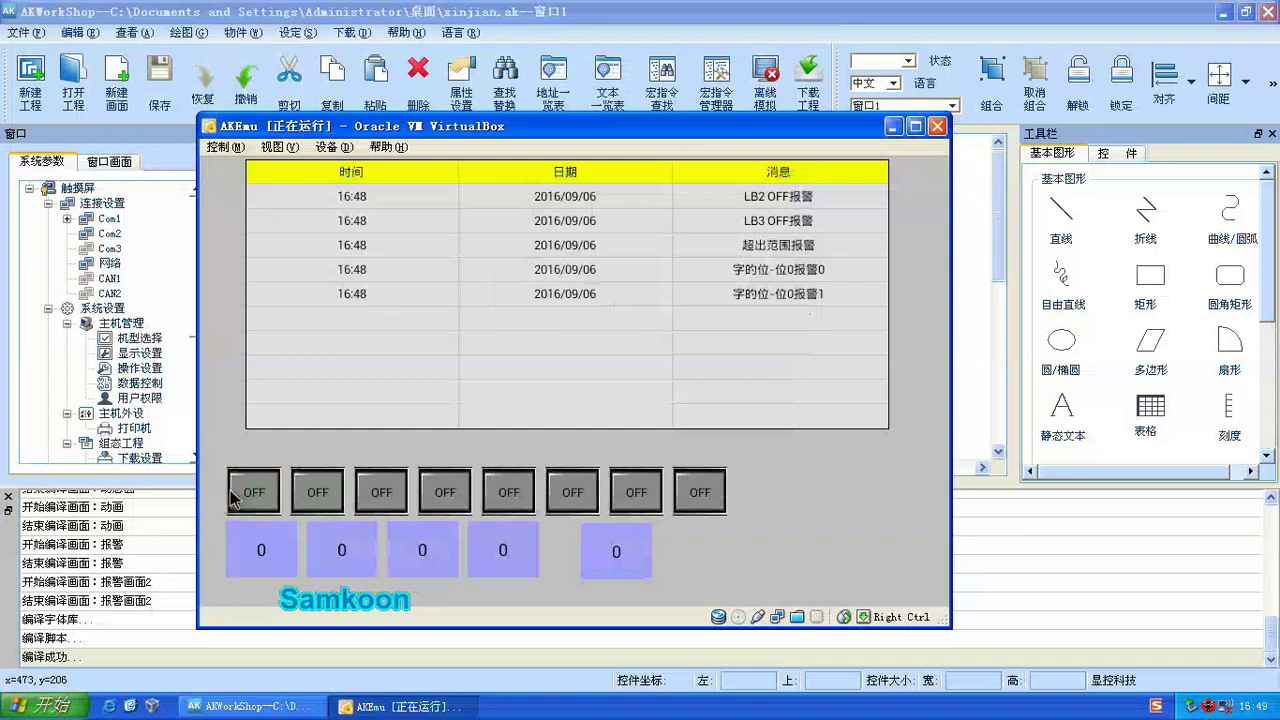
{"action": "left_click", "coordinate": [254, 497]}
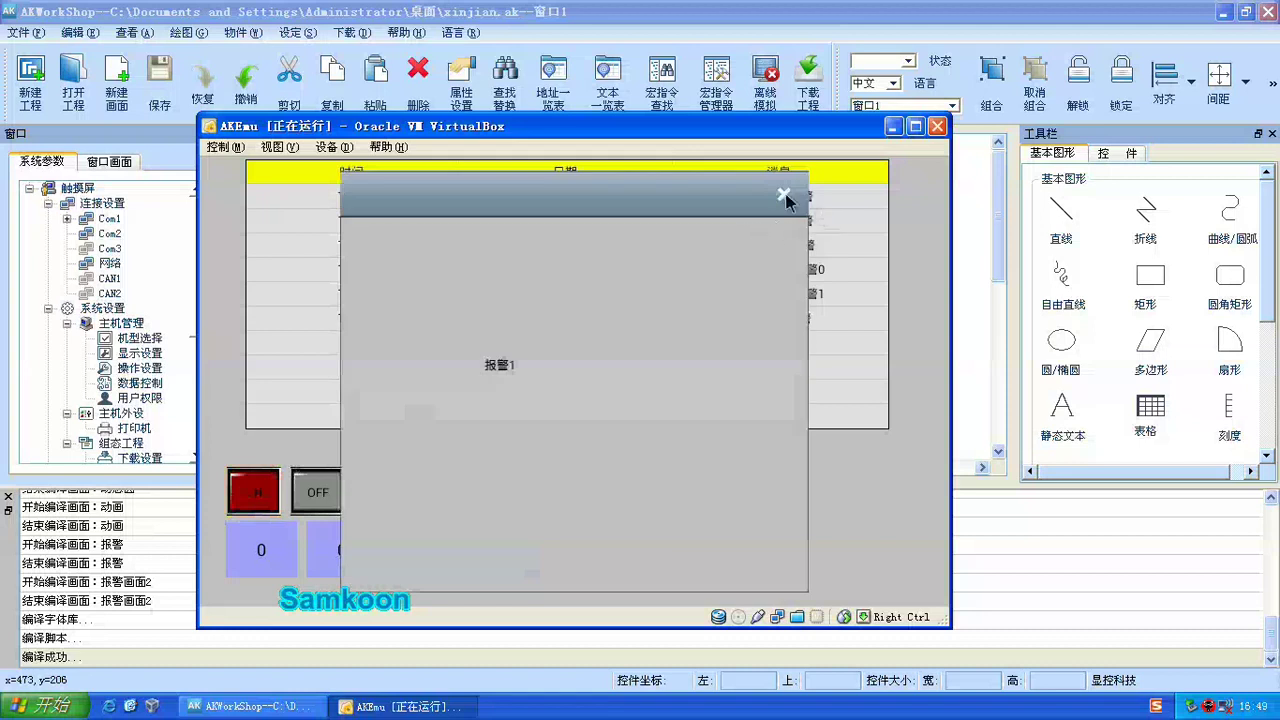
{"action": "left_click", "coordinate": [784, 196]}
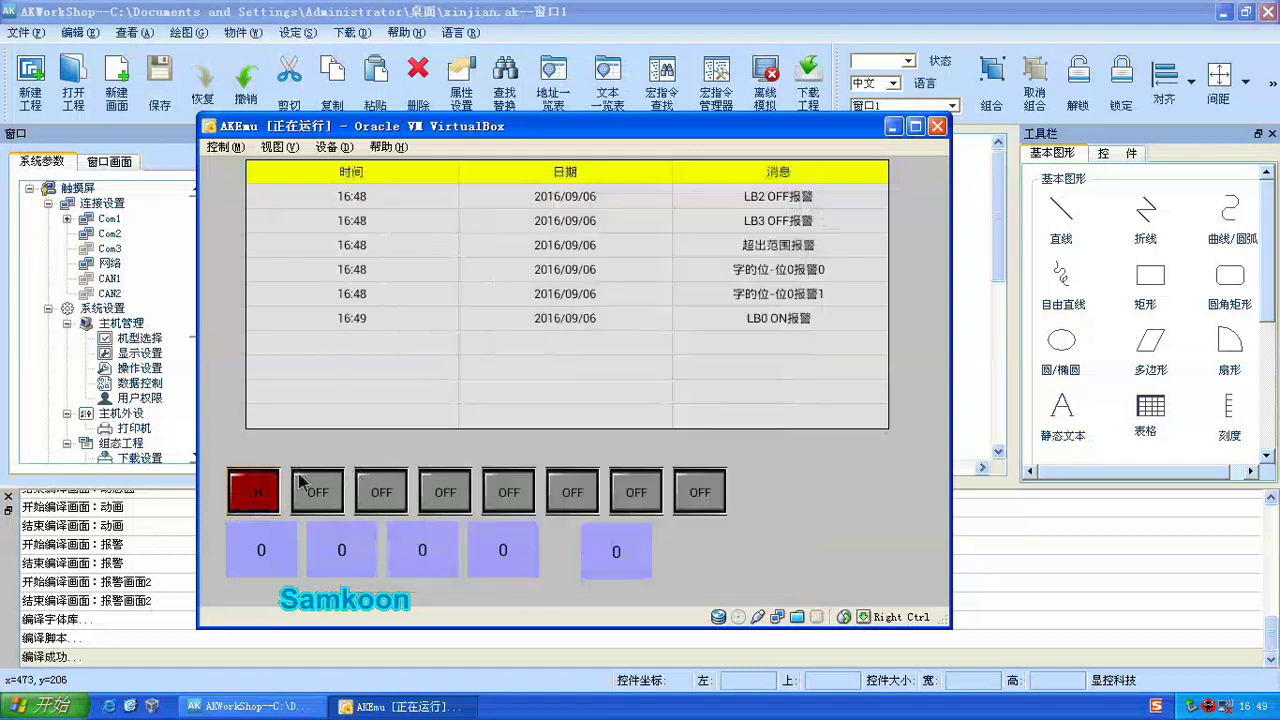
{"action": "left_click", "coordinate": [260, 493]}
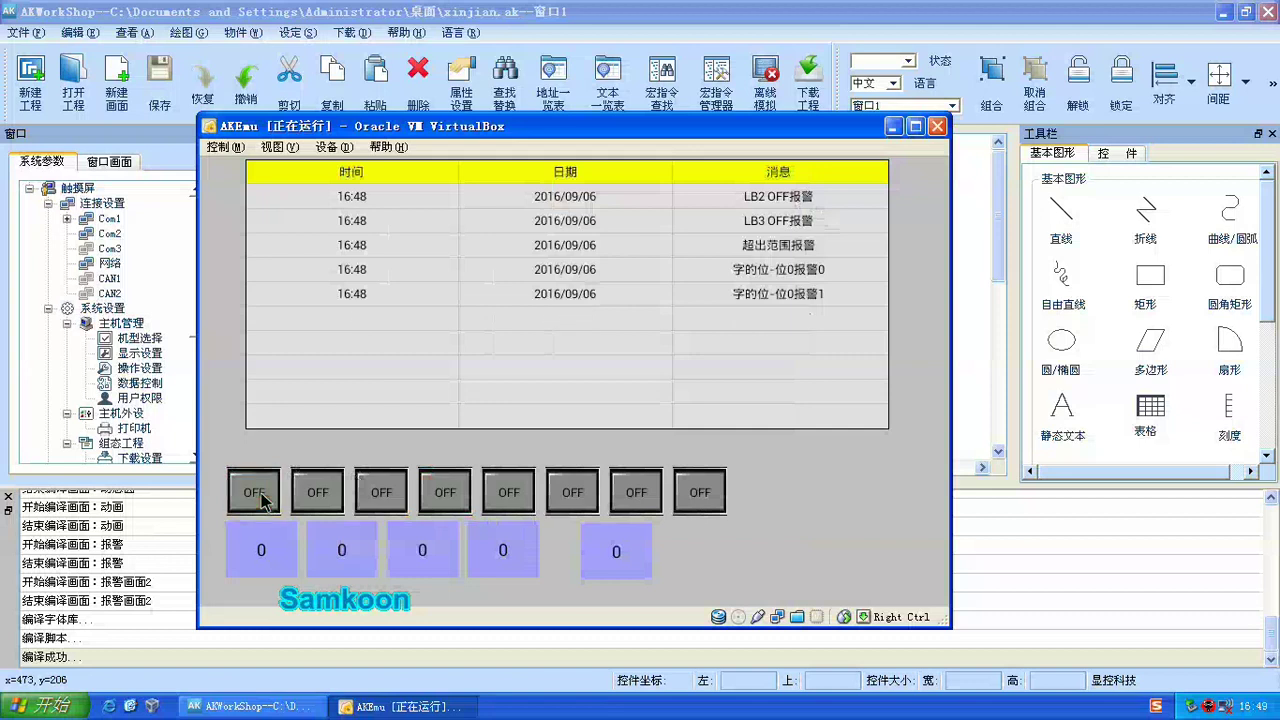
Step: Back in the project editor, open the LB0 alarm in 报警1 and enable printing with both date and time
{"action": "left_click", "coordinate": [980, 302]}
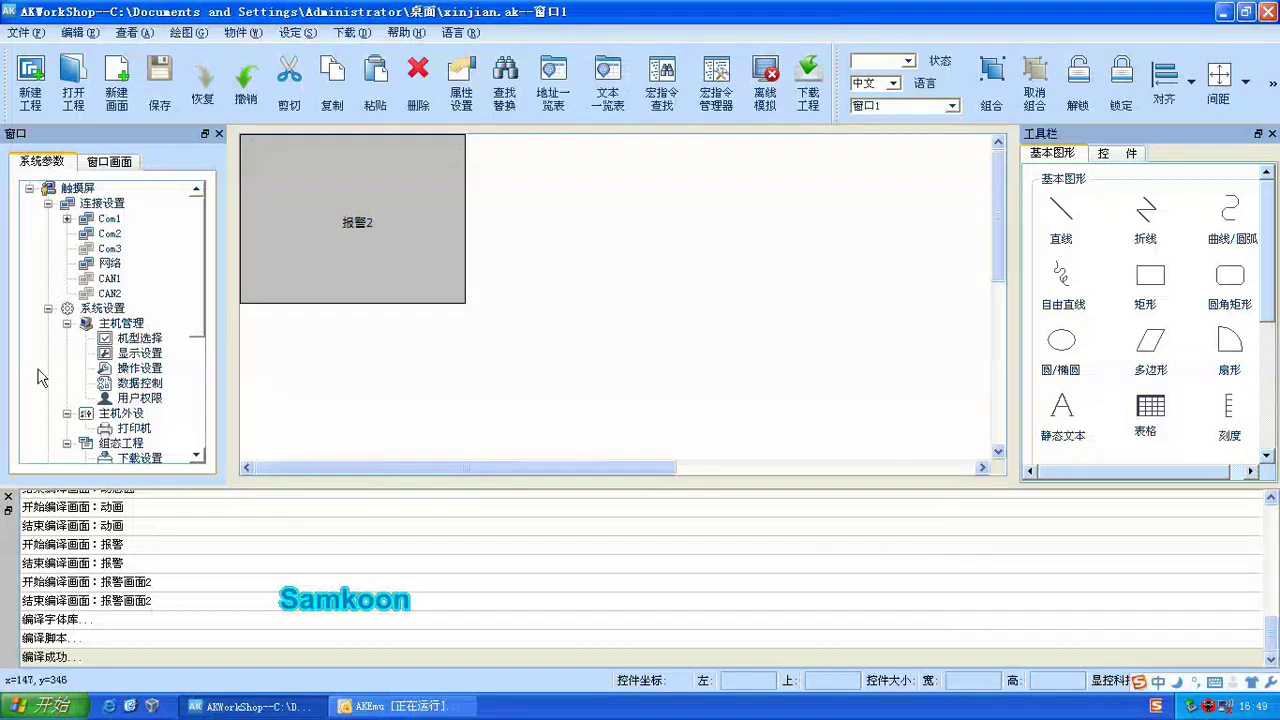
{"action": "scroll", "coordinate": [196, 400], "scroll_direction": "down", "scroll_amount": 3}
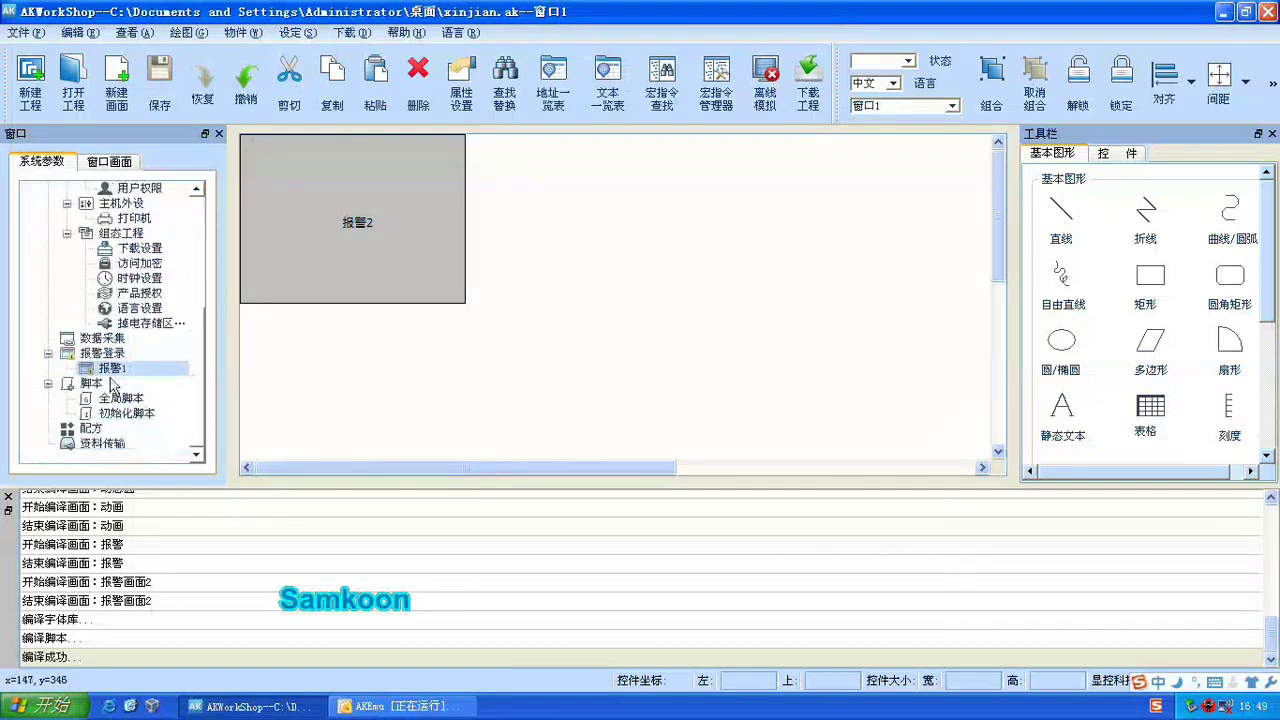
{"action": "double_click", "coordinate": [112, 369]}
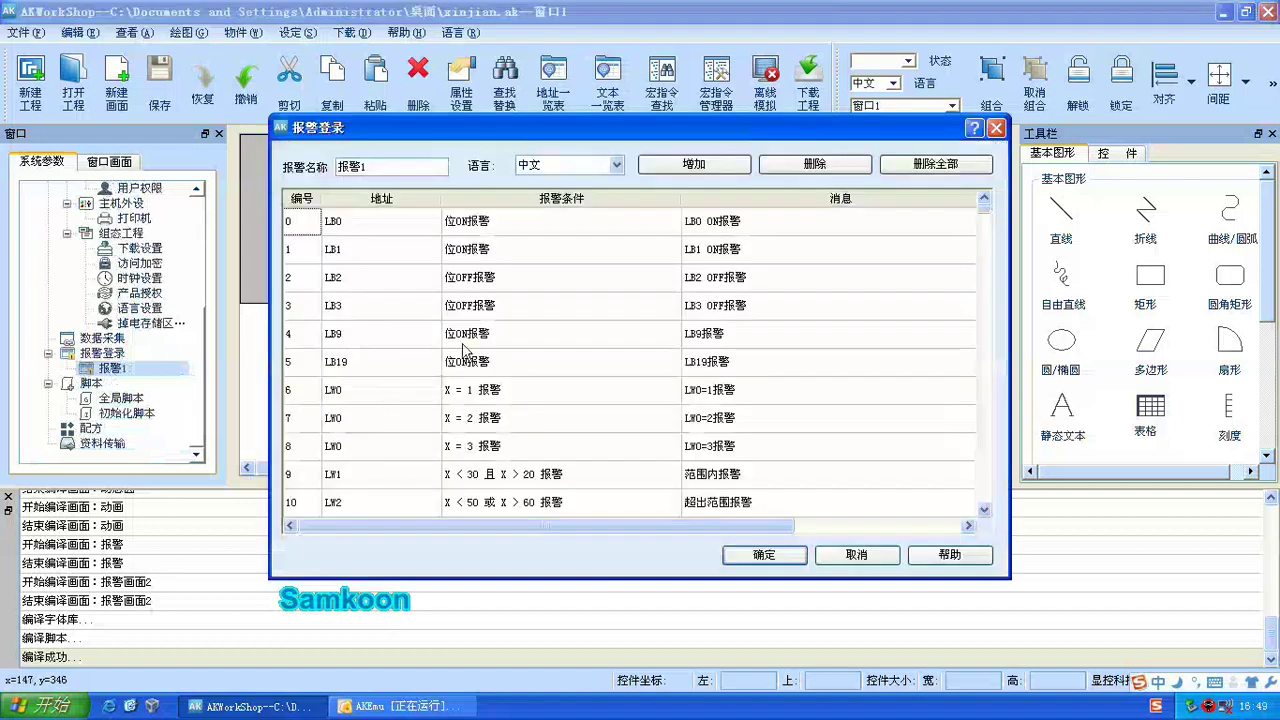
{"action": "left_click", "coordinate": [470, 224]}
{"action": "double_click", "coordinate": [470, 226]}
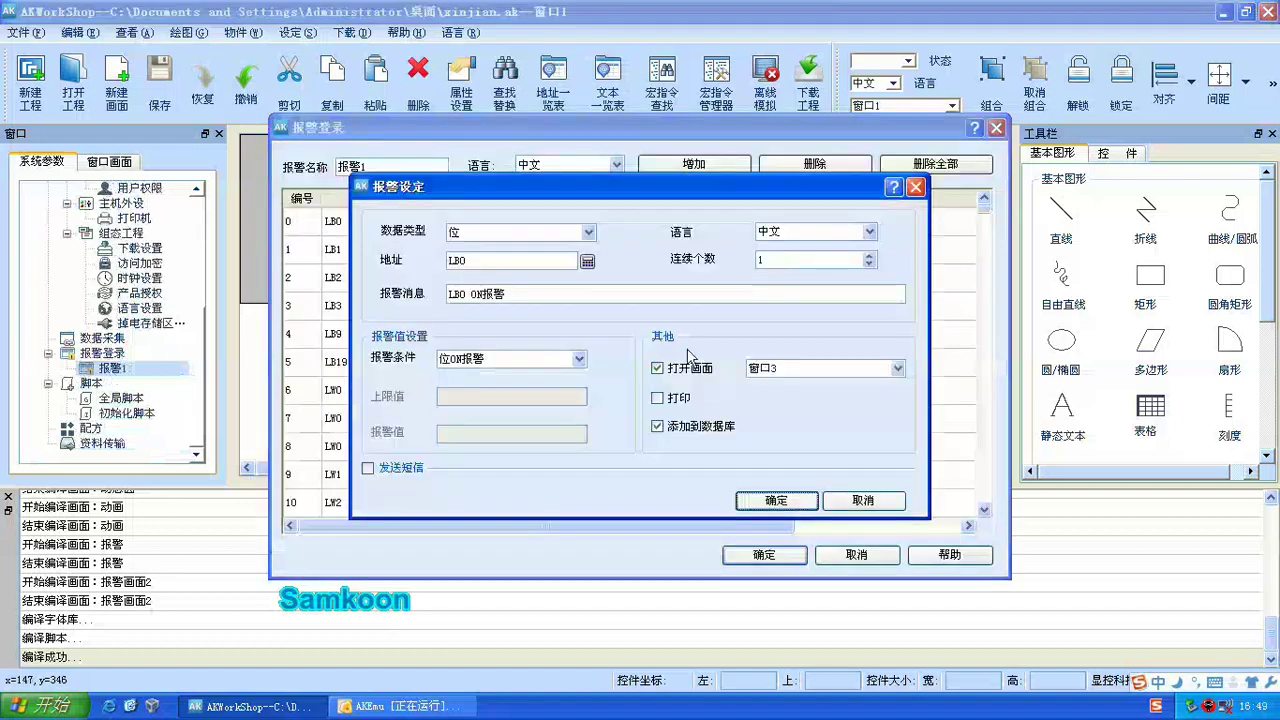
{"action": "left_click", "coordinate": [658, 399]}
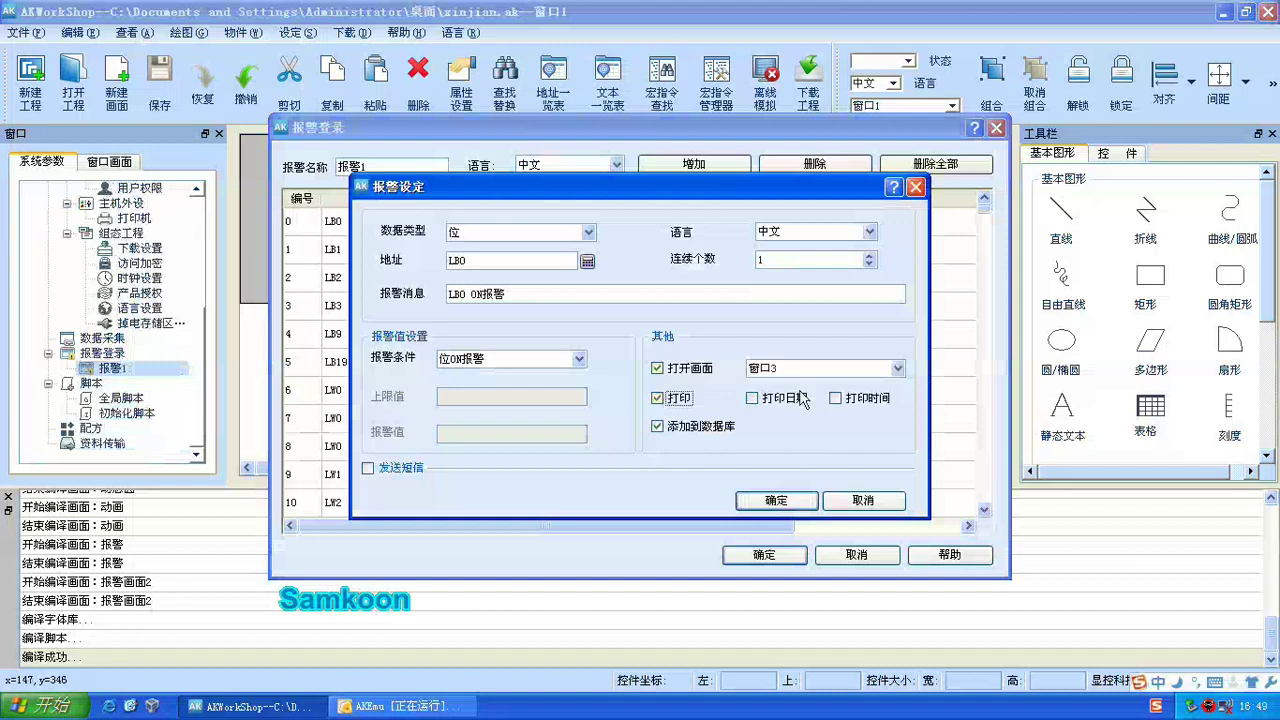
{"action": "left_click", "coordinate": [754, 400]}
{"action": "left_click", "coordinate": [835, 399]}
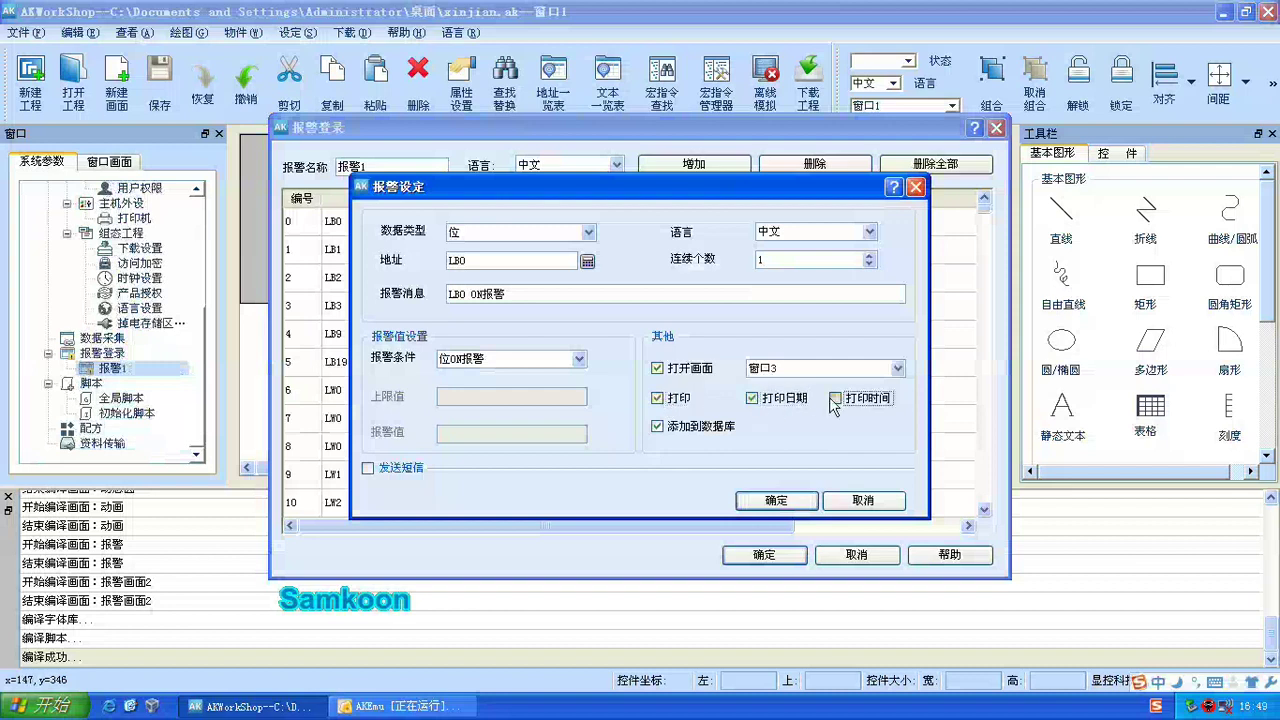
Step: Enable SMS sending for the LB0 alarm and enter the first recipient's phone number
{"action": "left_click", "coordinate": [368, 468]}
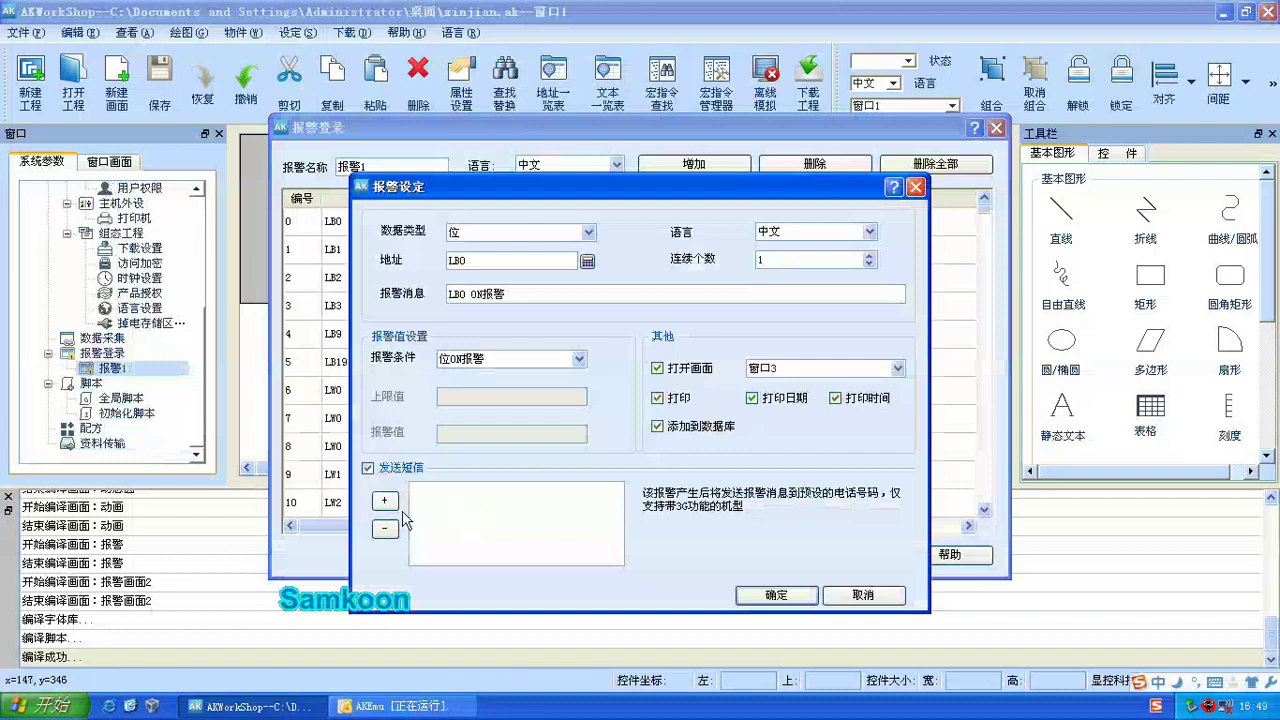
{"action": "left_click", "coordinate": [385, 502]}
{"action": "double_click", "coordinate": [453, 489]}
{"action": "type", "text": "12345678912"}
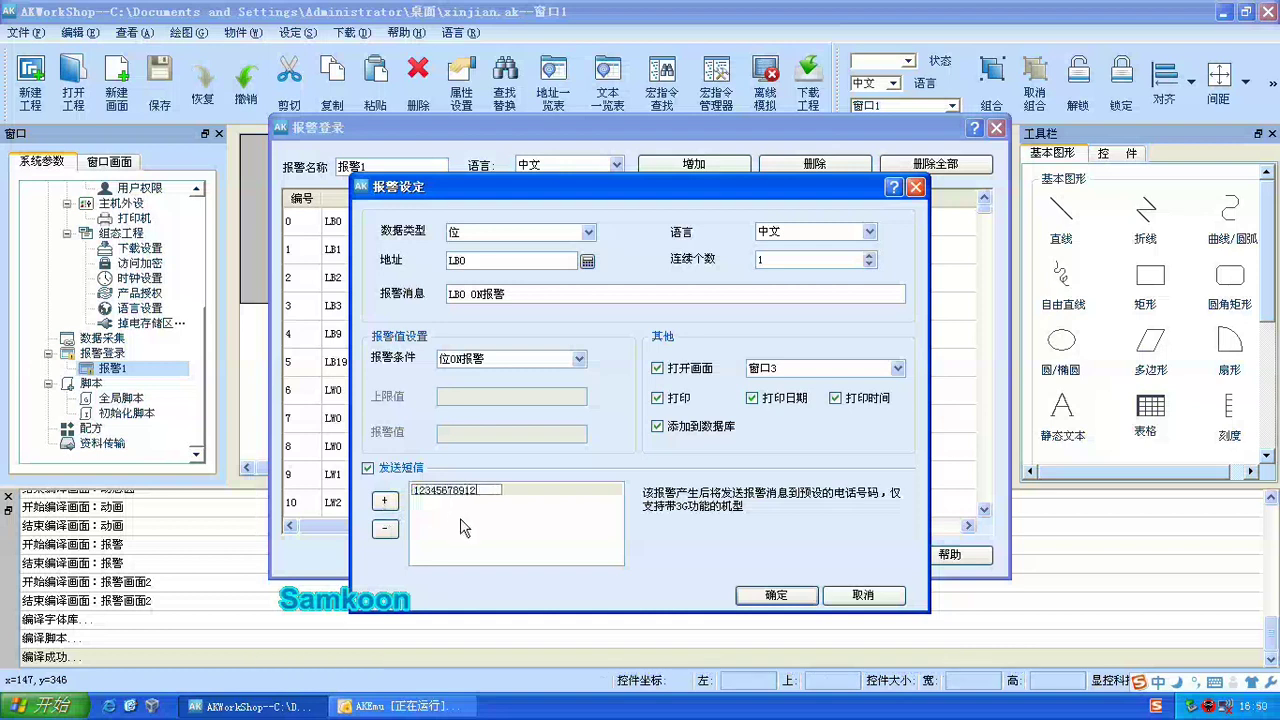
{"action": "left_click", "coordinate": [463, 526]}
Step: Add a second recipient phone number, keep the alarm added to the database, and apply the LB0 alarm and 报警1 settings
{"action": "left_click", "coordinate": [390, 506]}
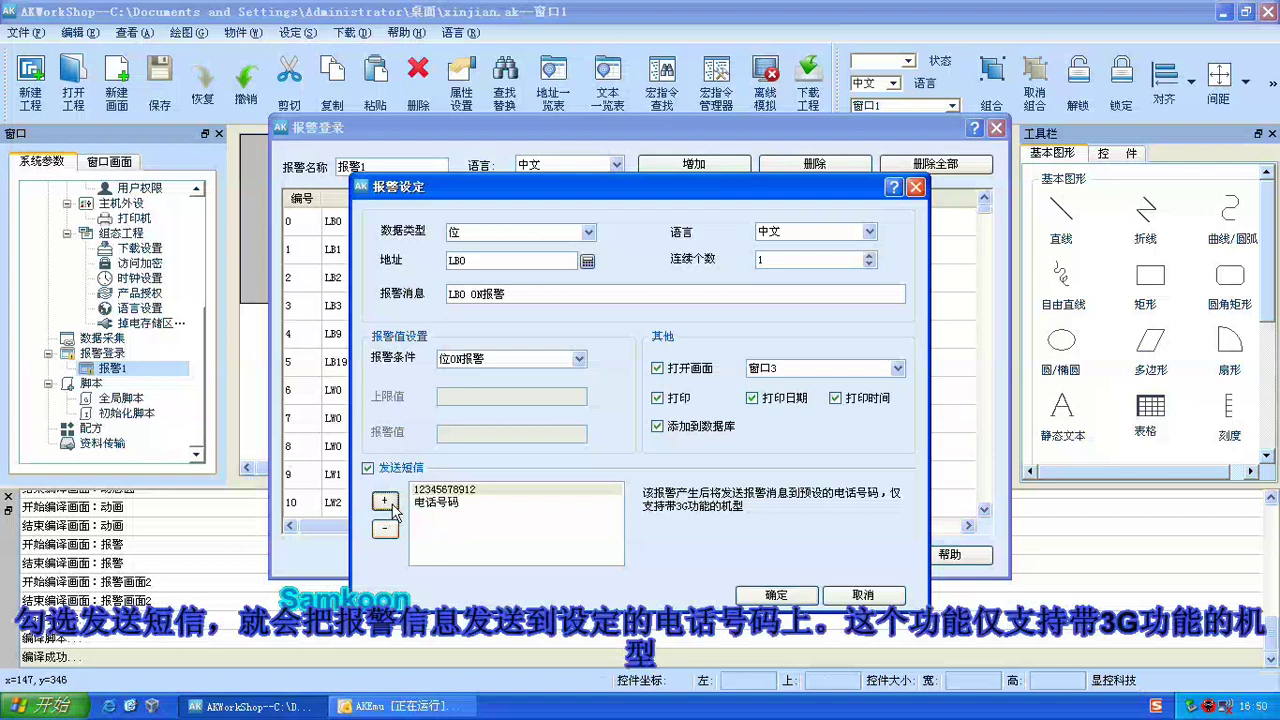
{"action": "left_click", "coordinate": [436, 503]}
{"action": "left_click", "coordinate": [436, 503]}
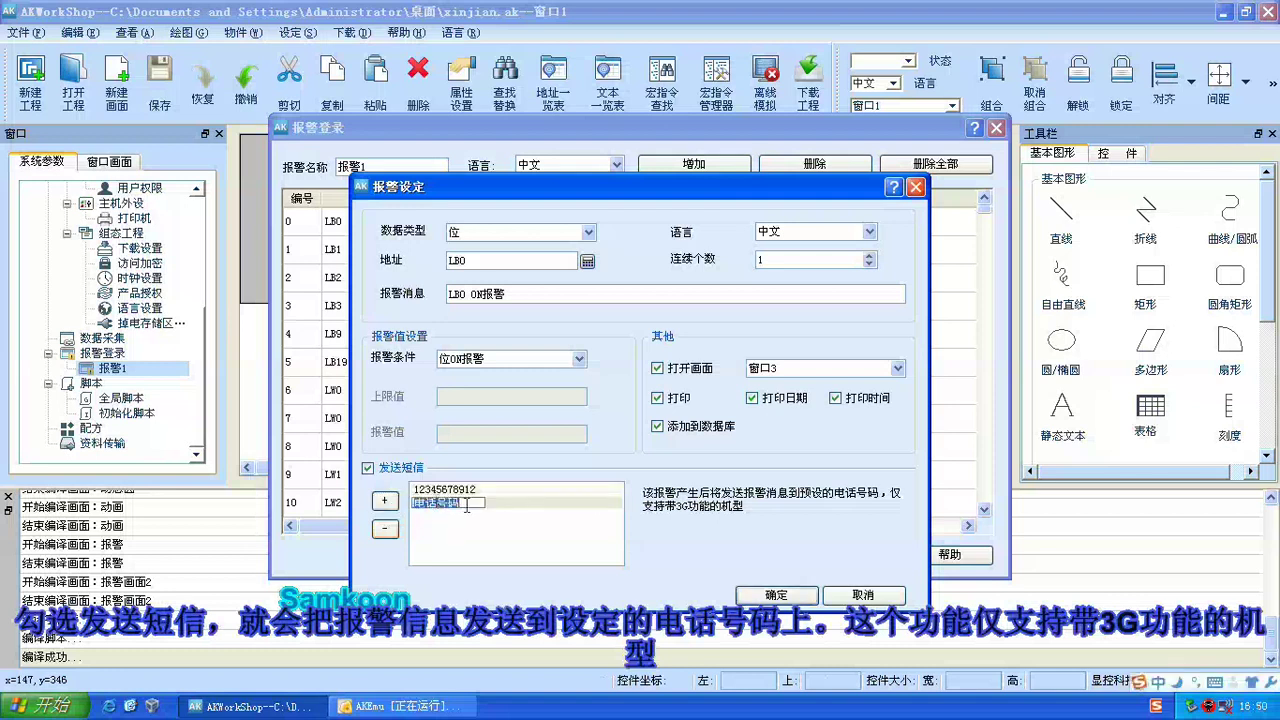
{"action": "type", "text": "1"}
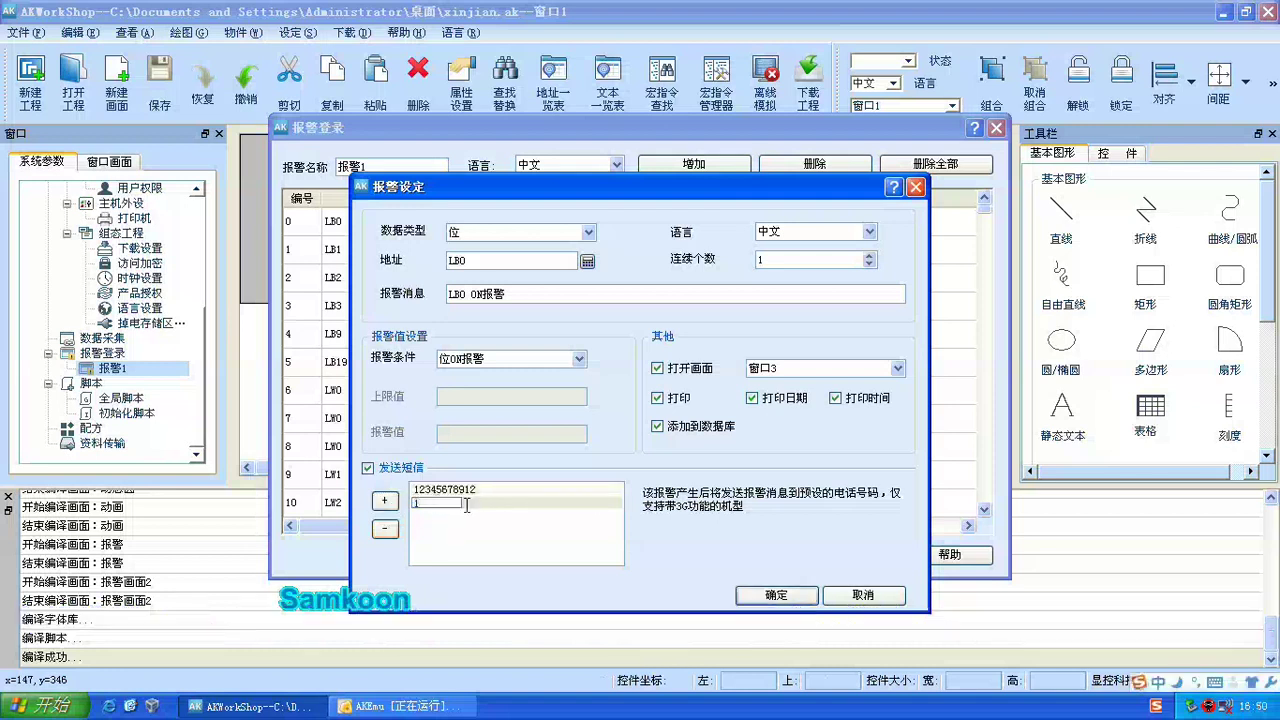
{"action": "type", "text": "22222222222"}
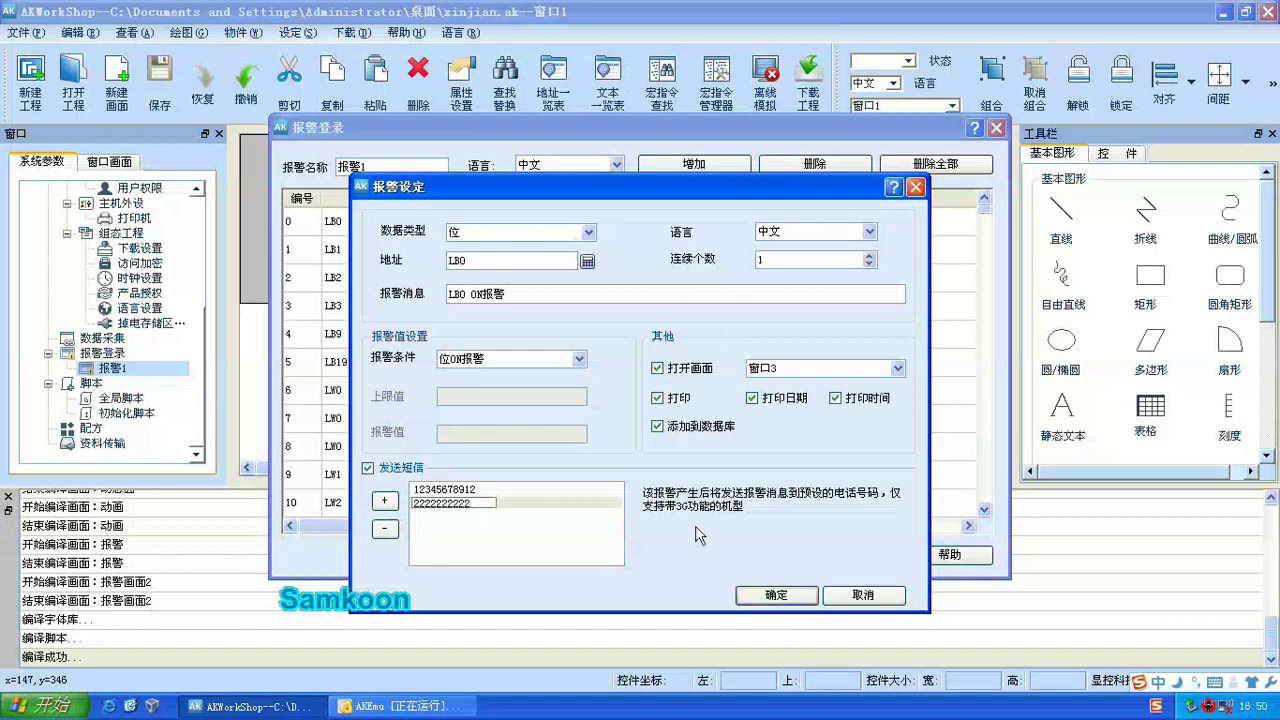
{"action": "left_click", "coordinate": [757, 567]}
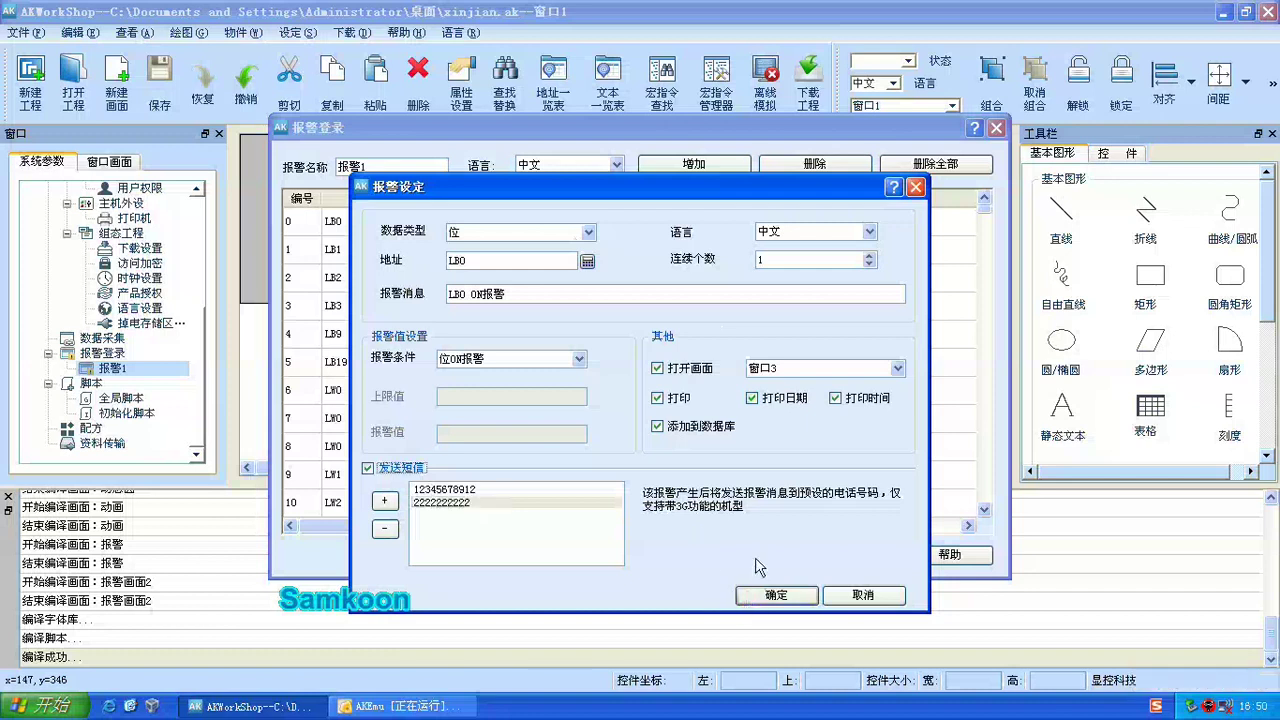
{"action": "left_click", "coordinate": [658, 427]}
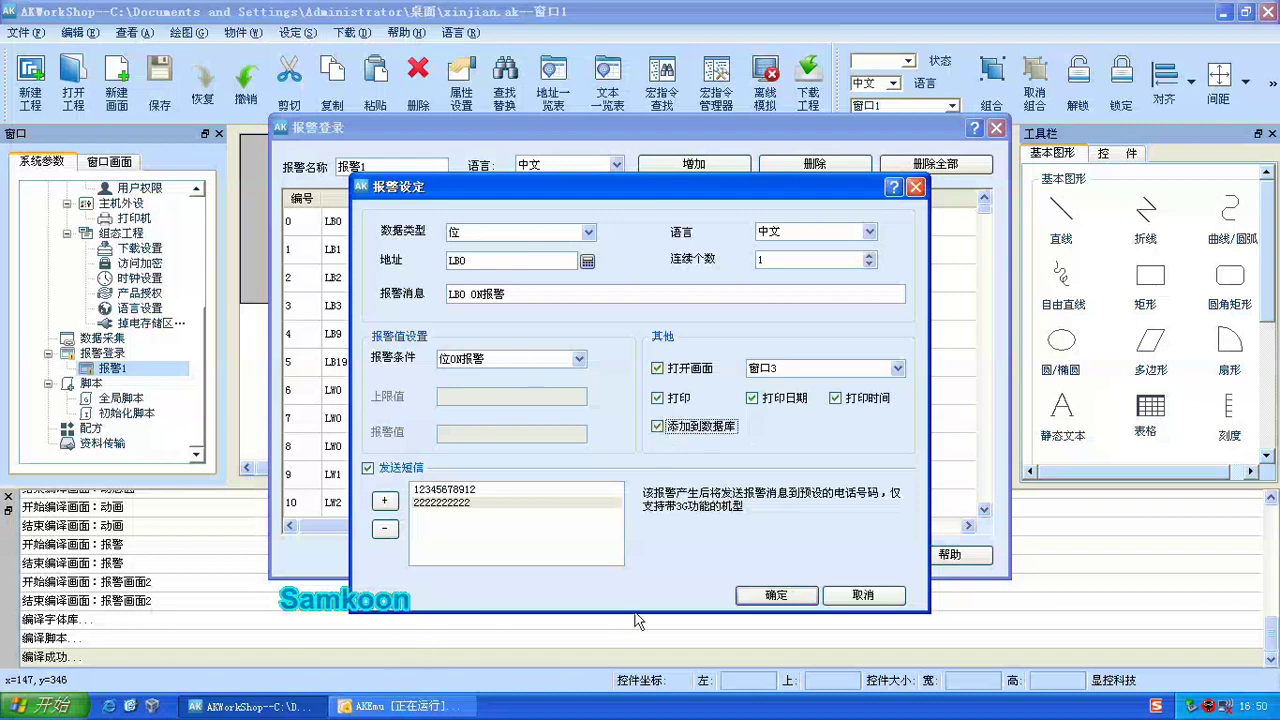
{"action": "left_click", "coordinate": [769, 598]}
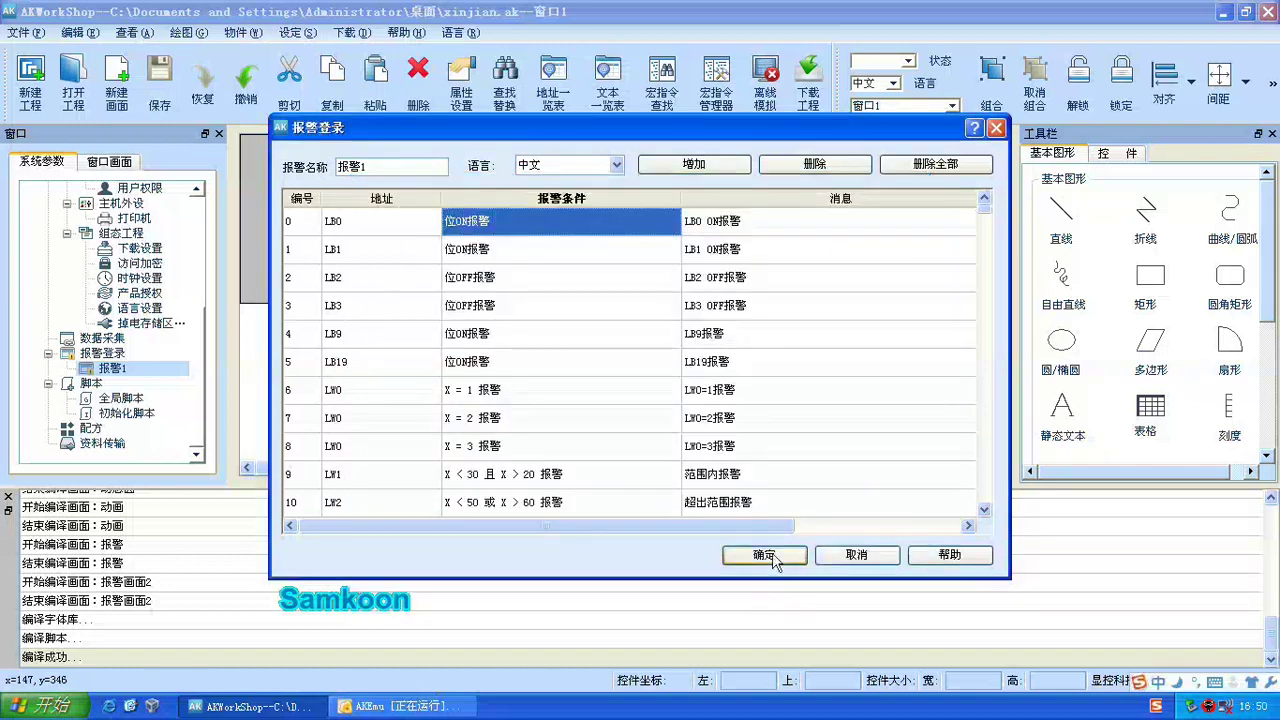
{"action": "left_click", "coordinate": [767, 556]}
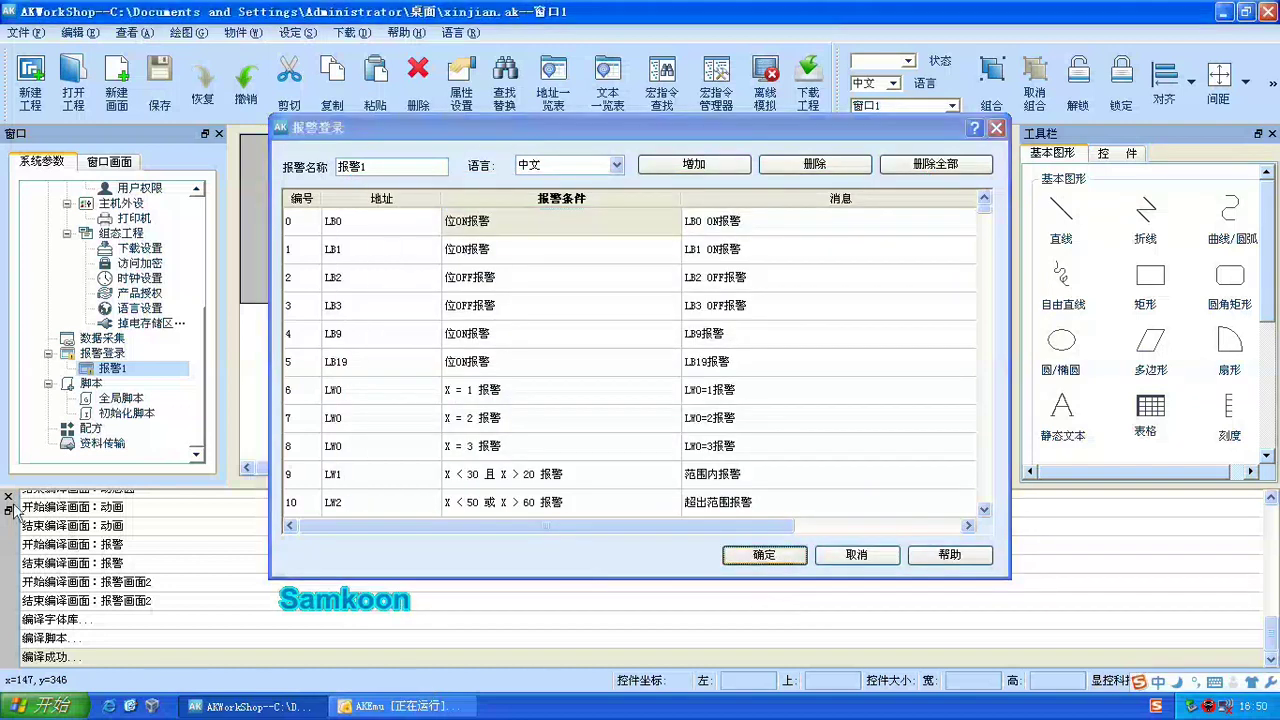
Step: Open the screen 报警画面2 and create a new alarm login named 报警2
{"action": "left_click", "coordinate": [115, 163]}
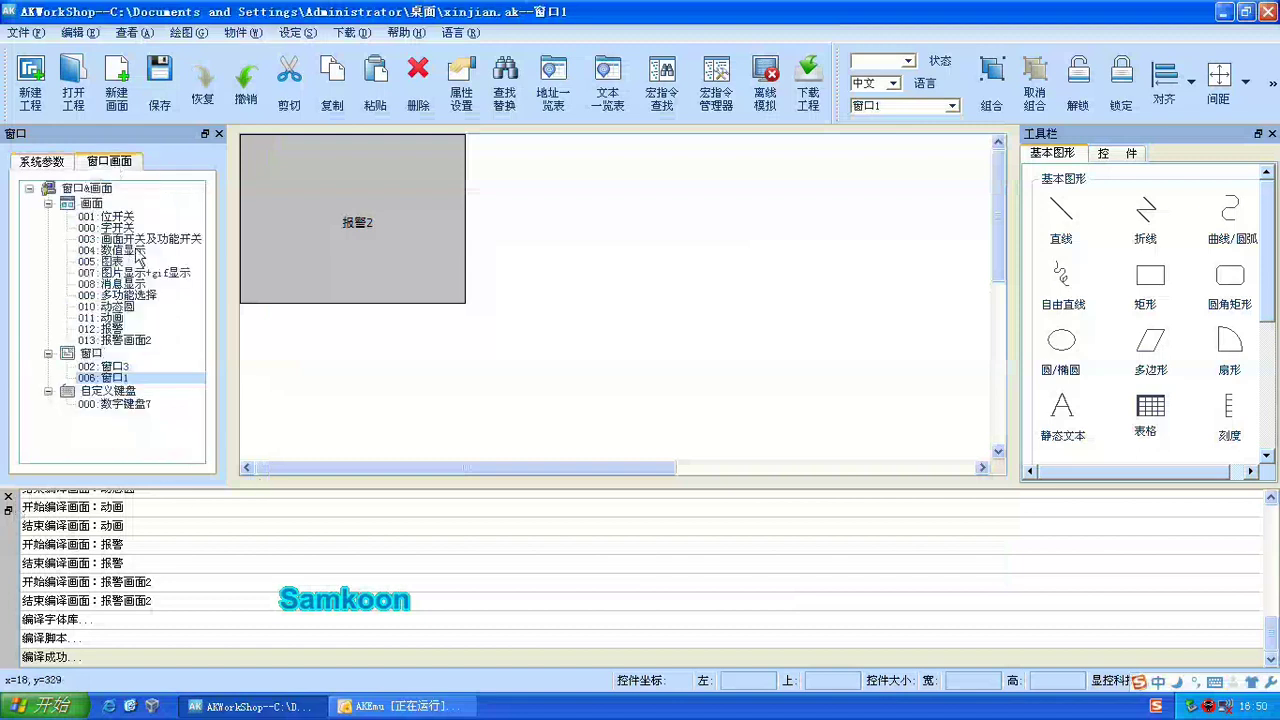
{"action": "left_click", "coordinate": [120, 341]}
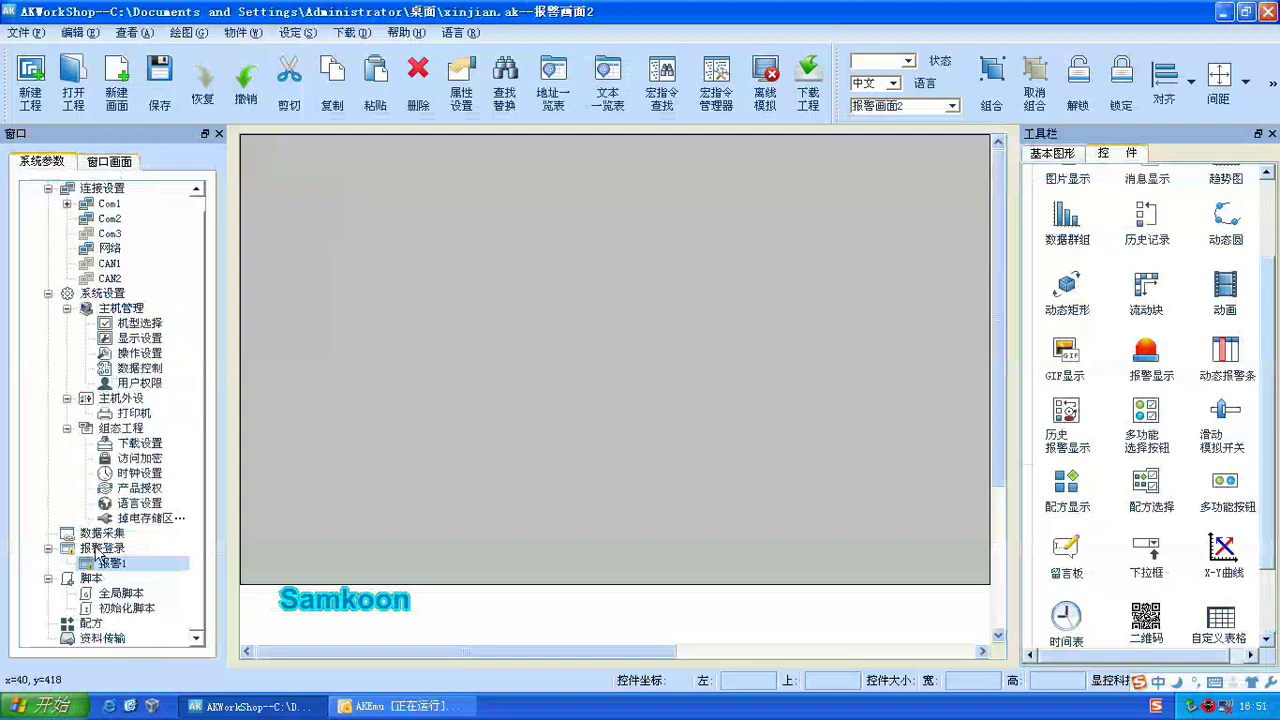
{"action": "left_click", "coordinate": [100, 549]}
{"action": "right_click", "coordinate": [97, 551]}
{"action": "left_click", "coordinate": [140, 555]}
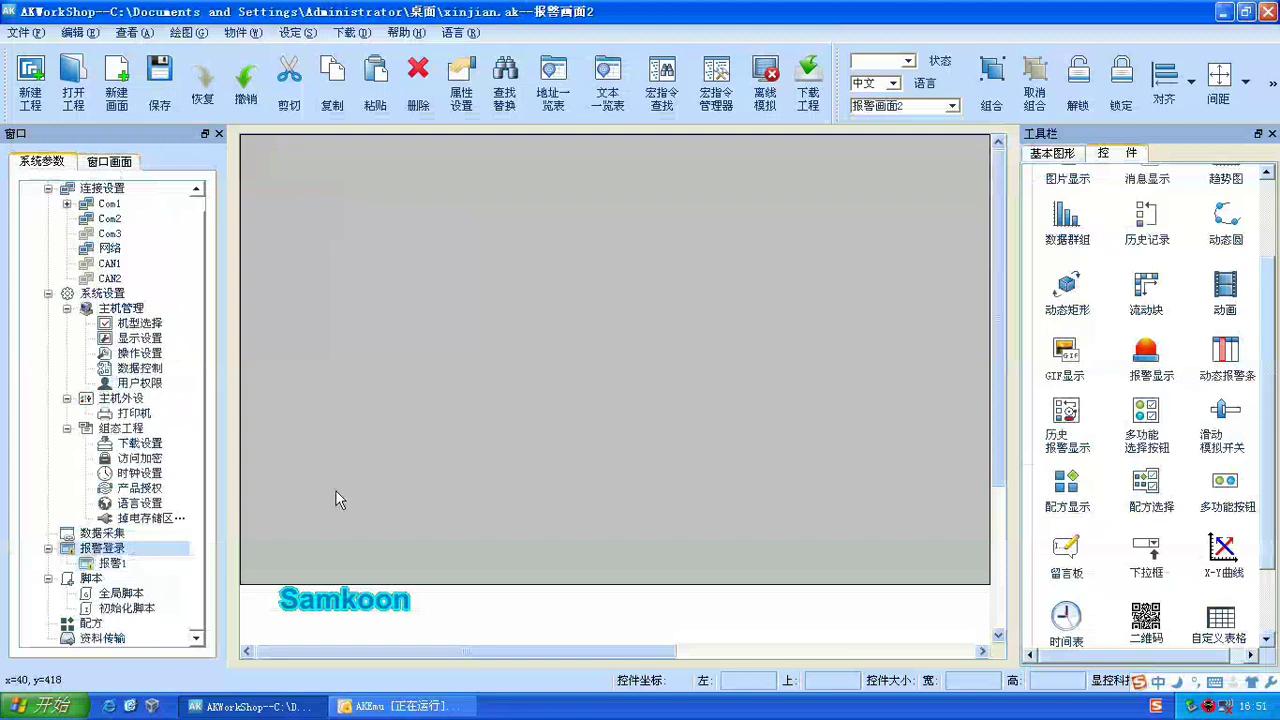
{"action": "right_click", "coordinate": [117, 550]}
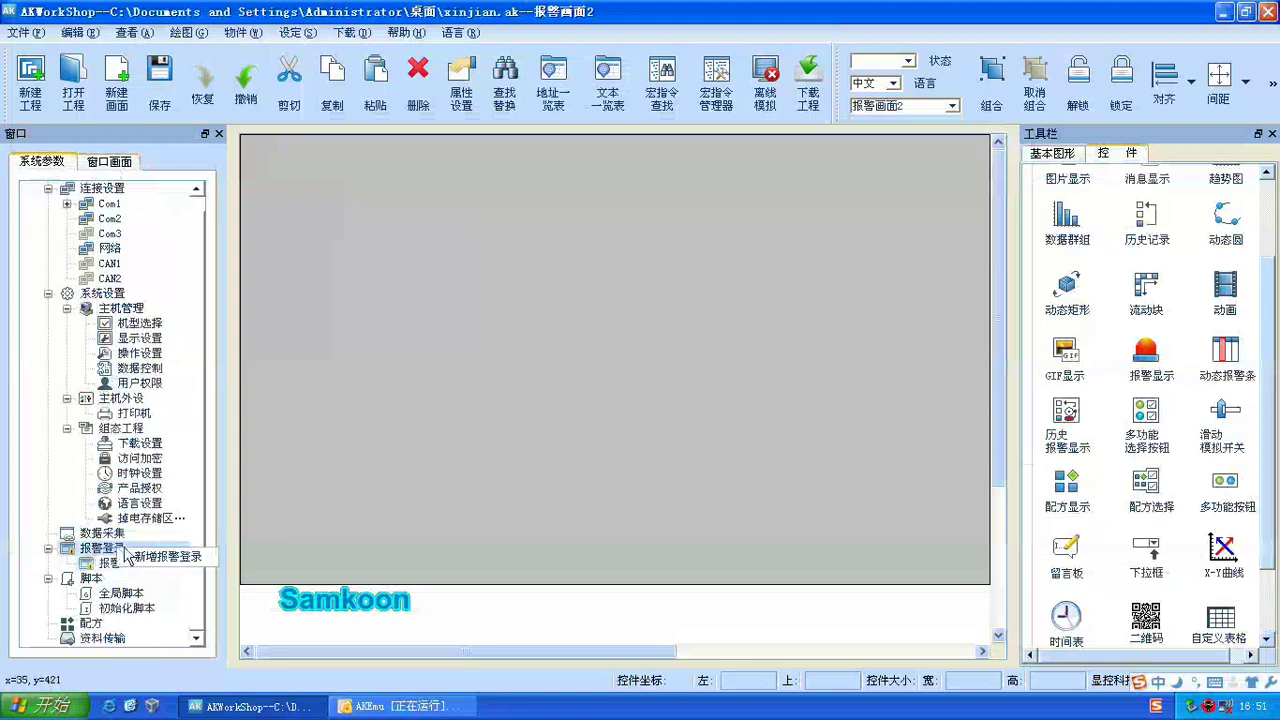
{"action": "left_click", "coordinate": [195, 555]}
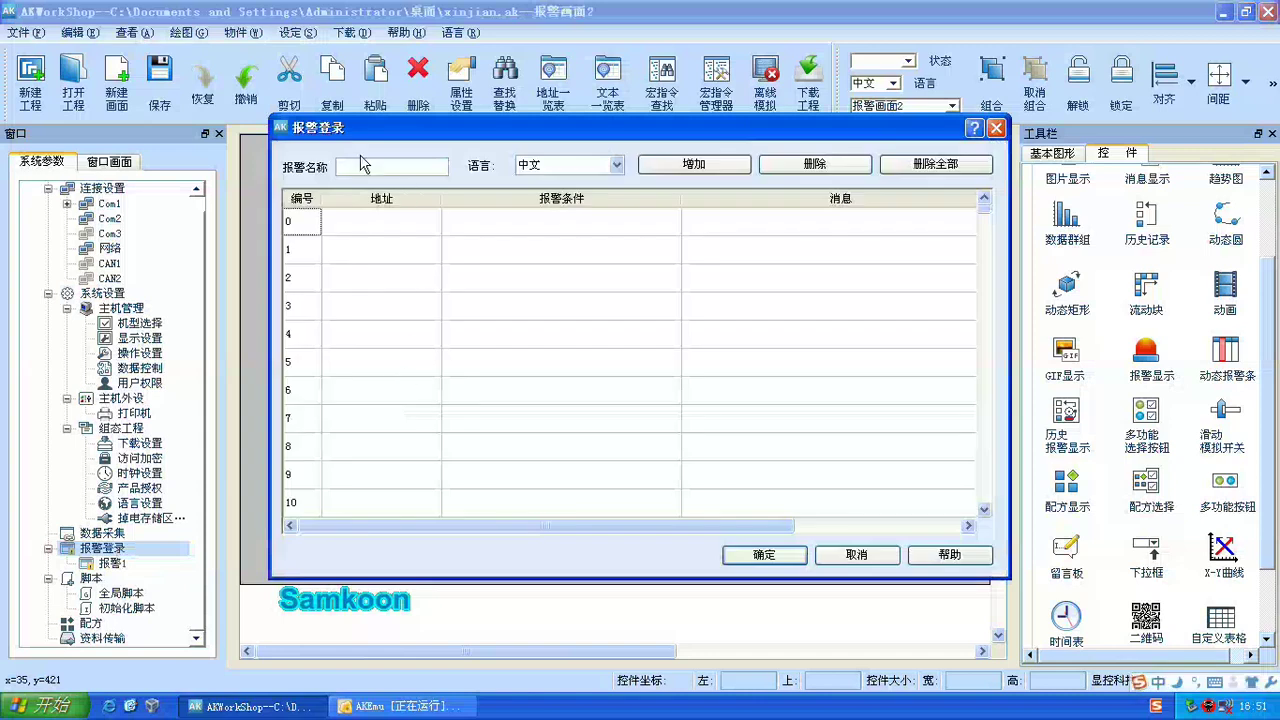
{"action": "left_click", "coordinate": [359, 166]}
{"action": "type", "text": "baoj"}
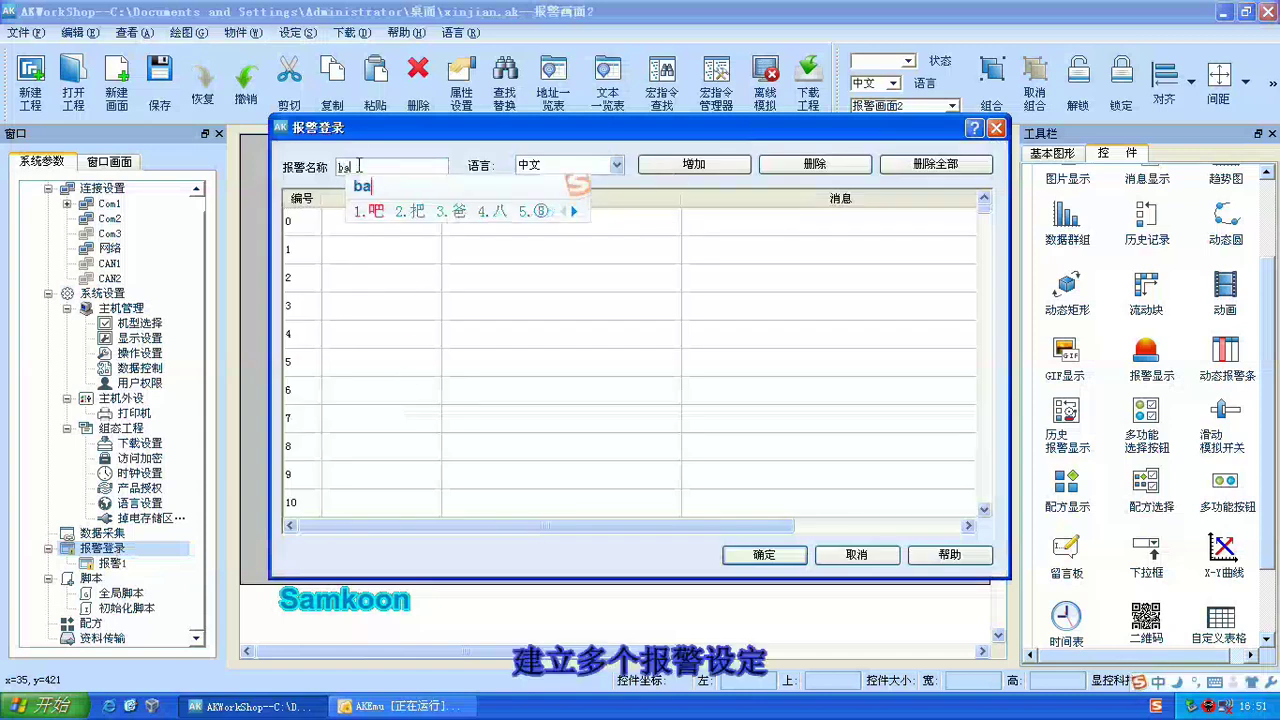
{"action": "key", "text": "space"}
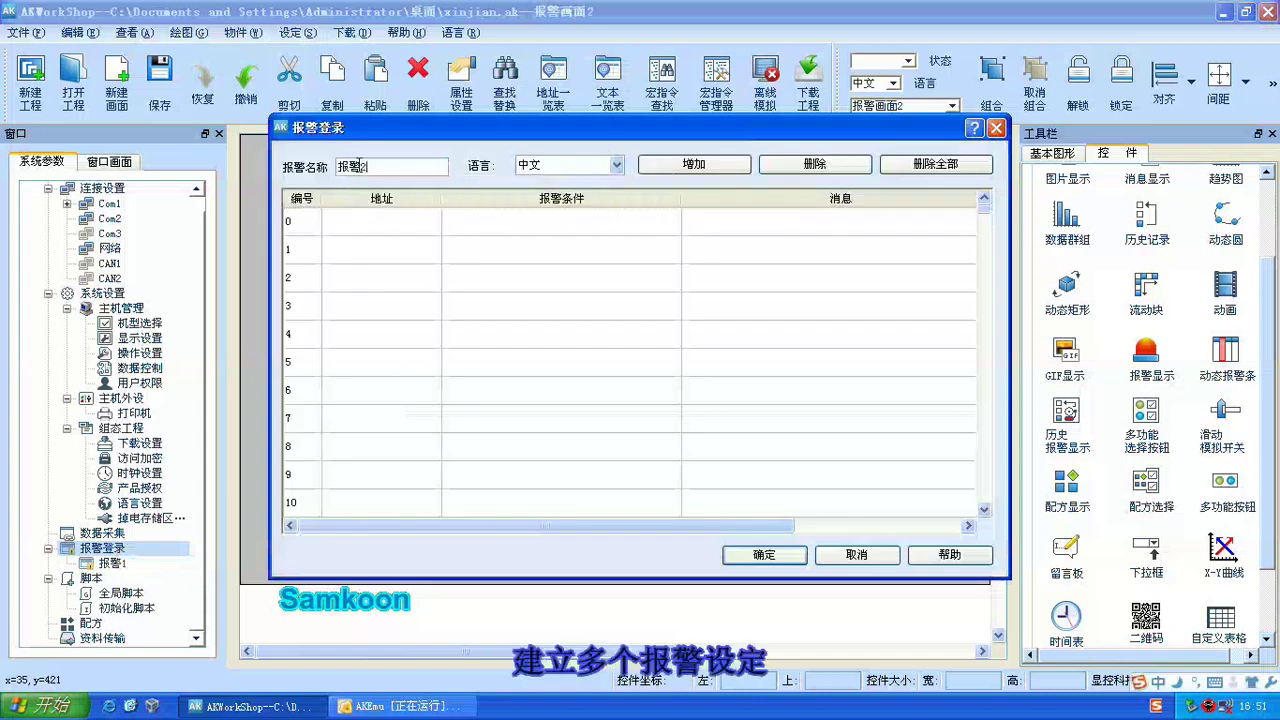
Step: Add a bit alarm to 报警2 at address M0 of the delta_dvp_master device on Com1
{"action": "left_click", "coordinate": [487, 230]}
{"action": "double_click", "coordinate": [407, 222]}
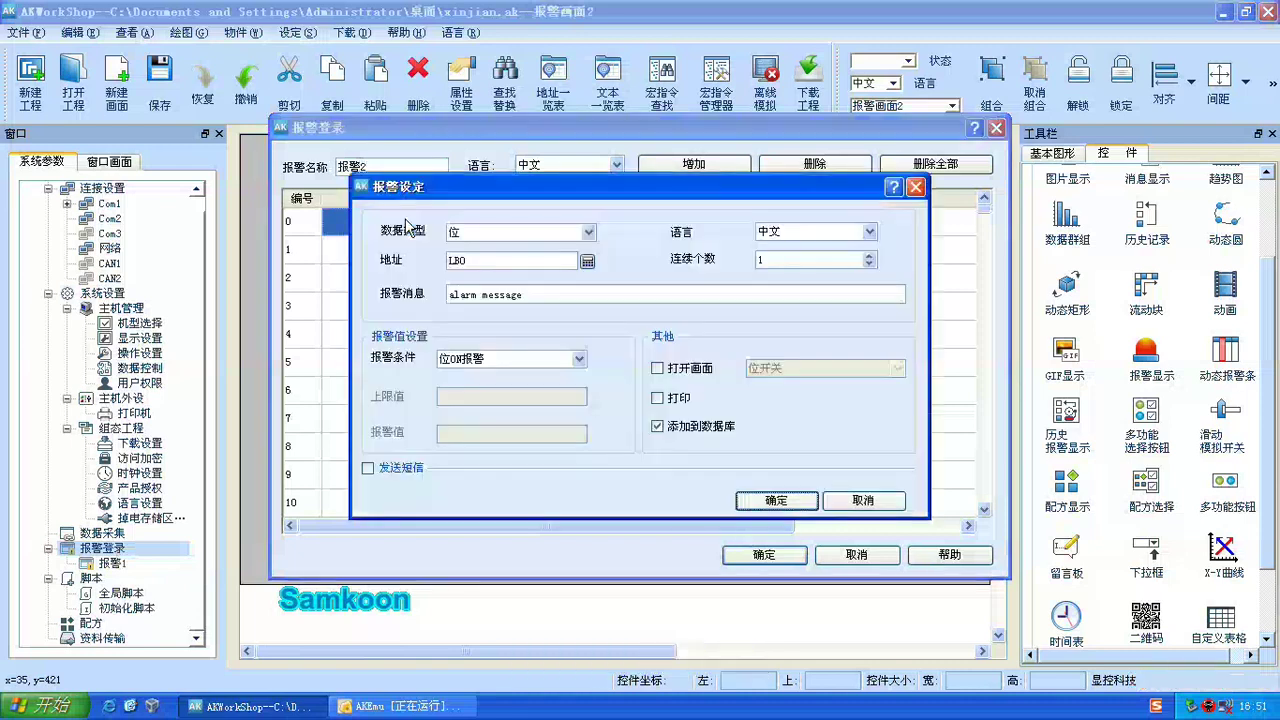
{"action": "left_click", "coordinate": [587, 261]}
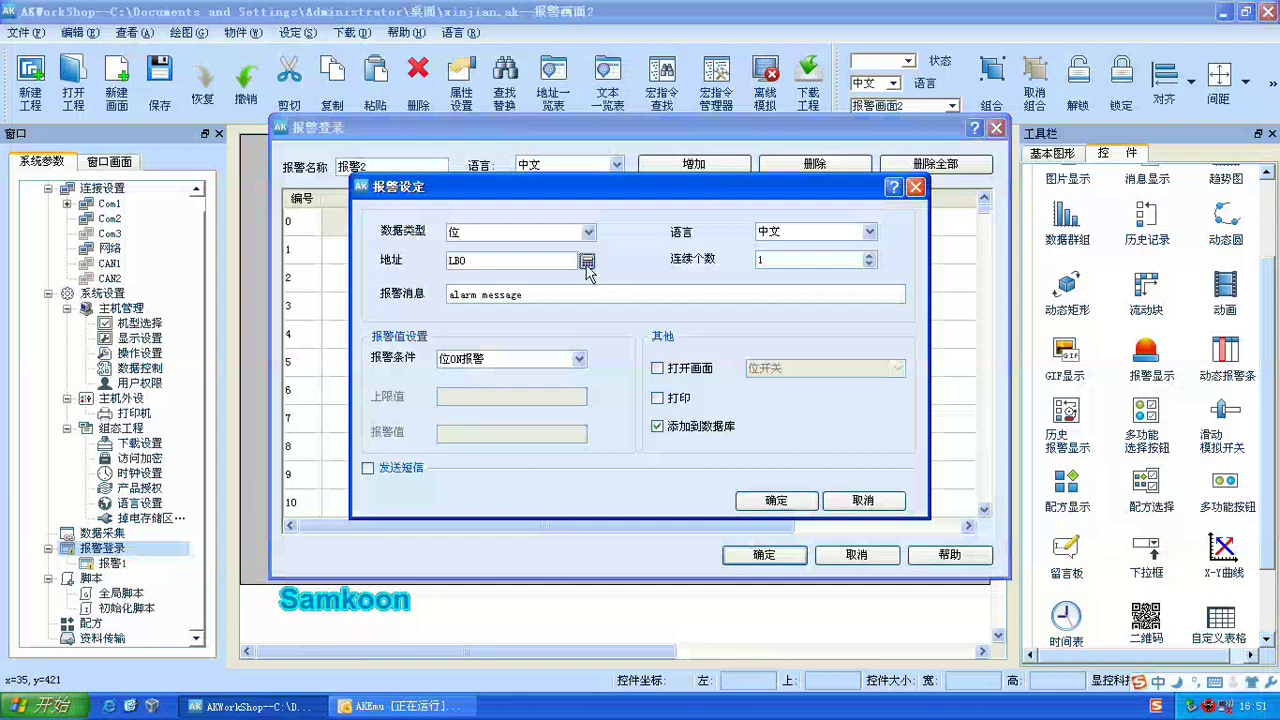
{"action": "left_click", "coordinate": [566, 285]}
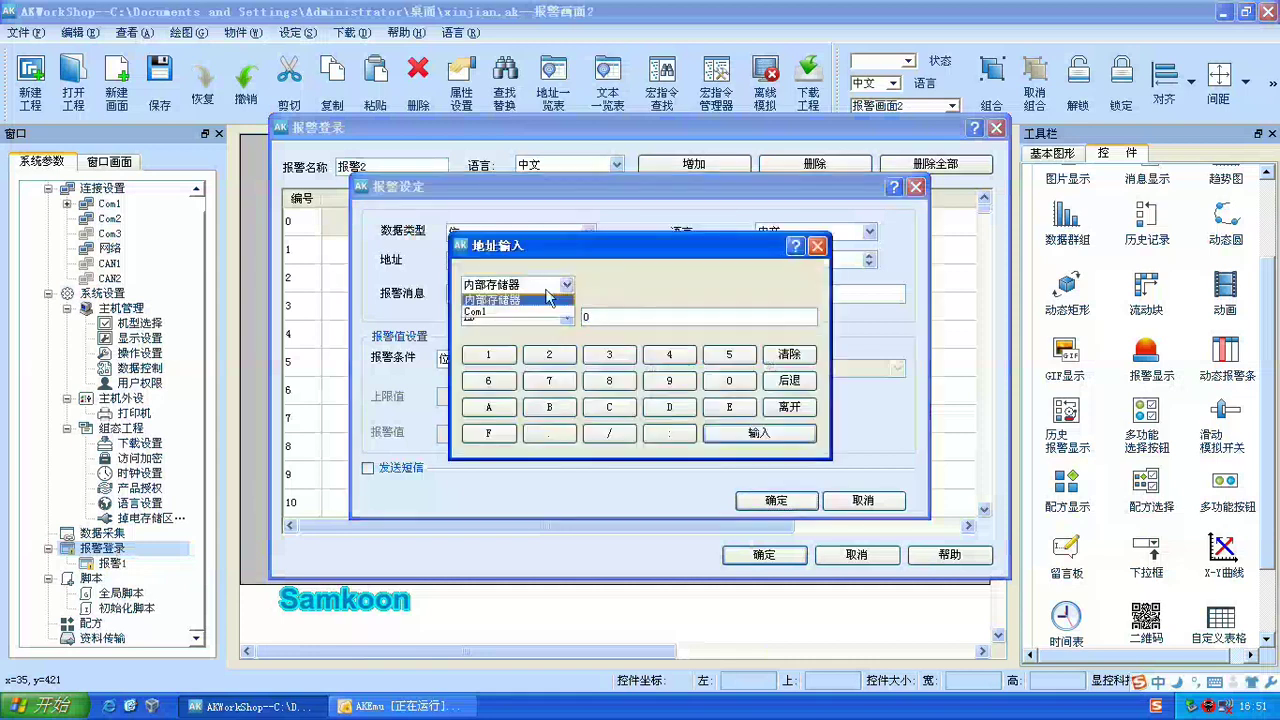
{"action": "left_click", "coordinate": [535, 311]}
{"action": "left_click", "coordinate": [533, 317]}
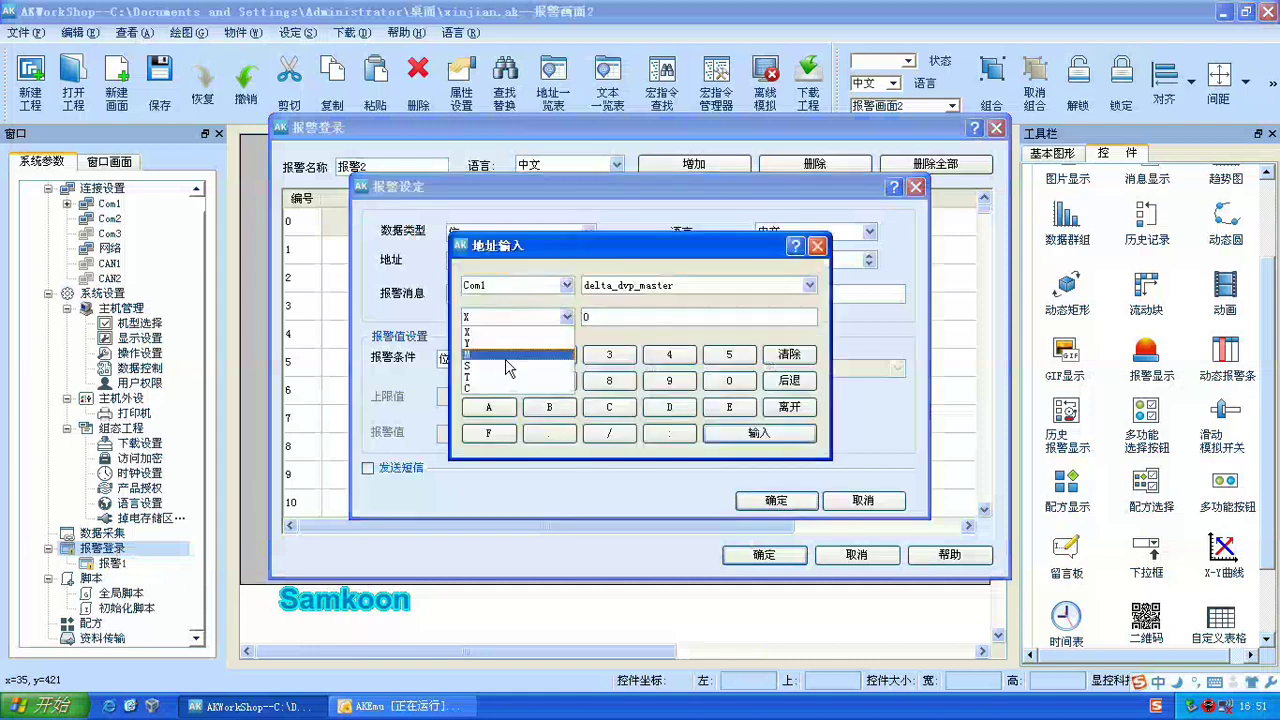
{"action": "left_click", "coordinate": [508, 355]}
{"action": "left_click", "coordinate": [745, 433]}
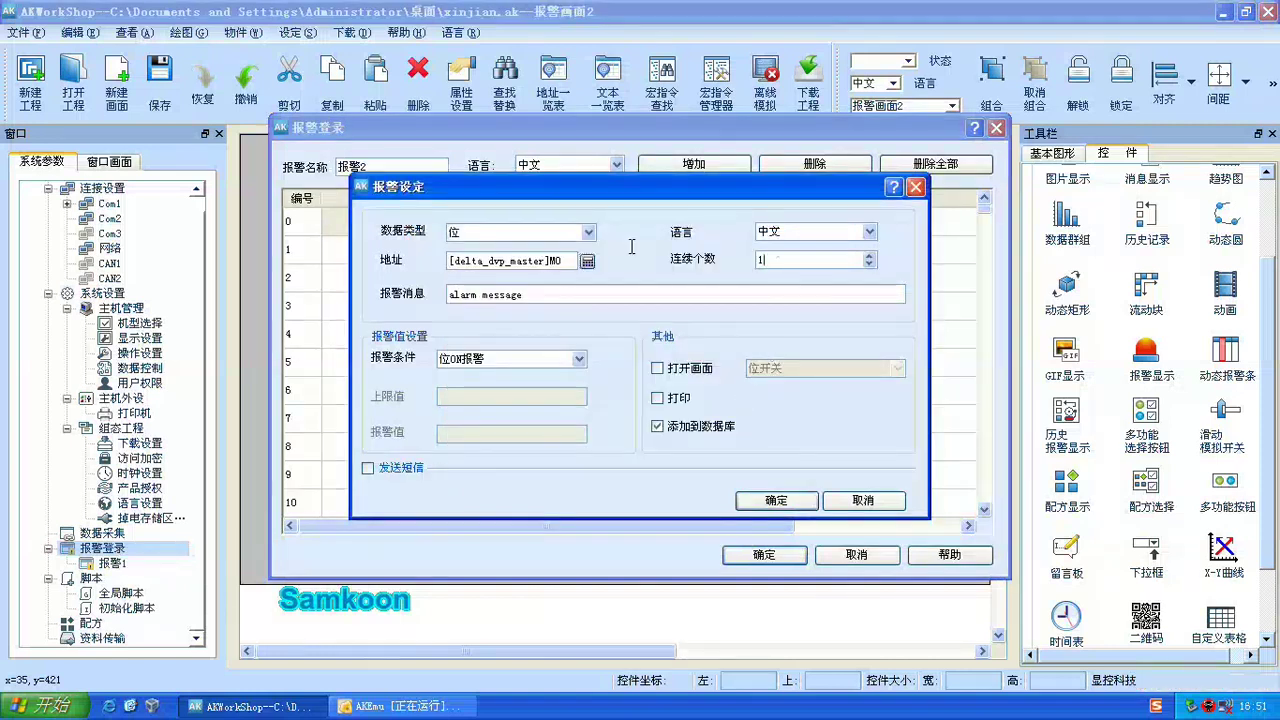
Step: Set the M0 alarm's consecutive count to 4 and apply the alarm and 报警2 settings
{"action": "type", "text": "4"}
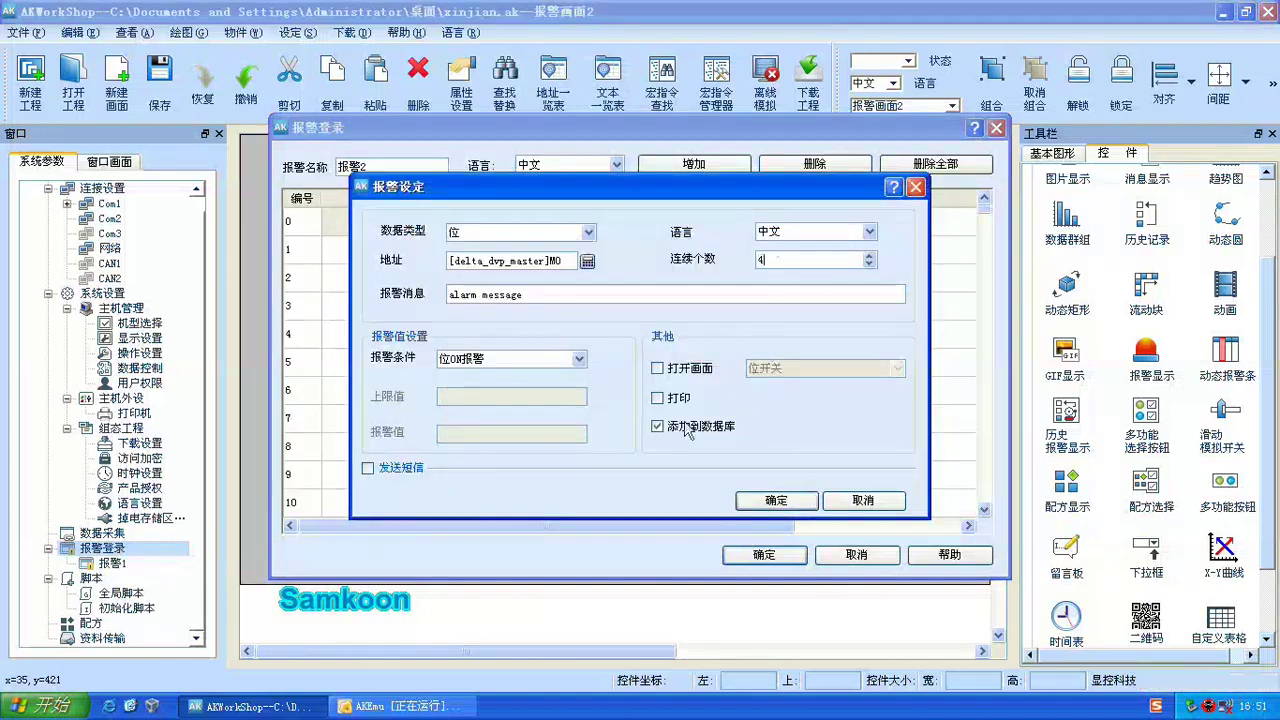
{"action": "left_click", "coordinate": [777, 503]}
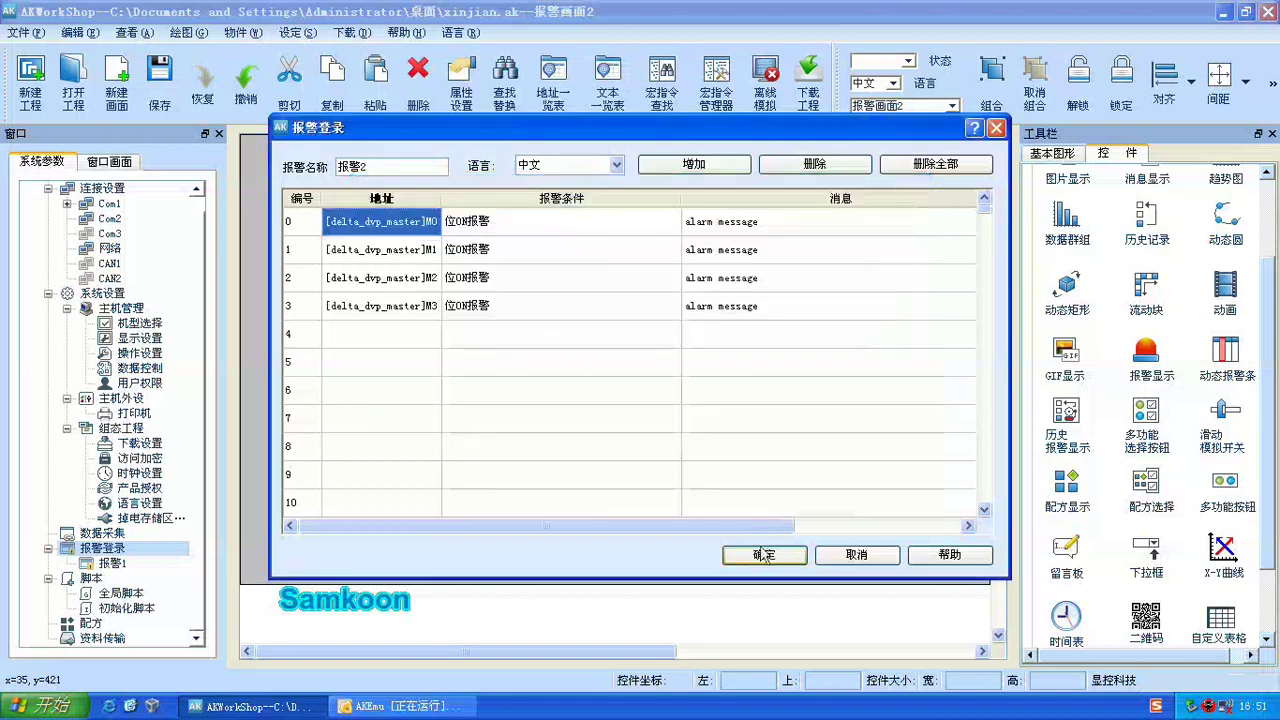
{"action": "left_click", "coordinate": [764, 556]}
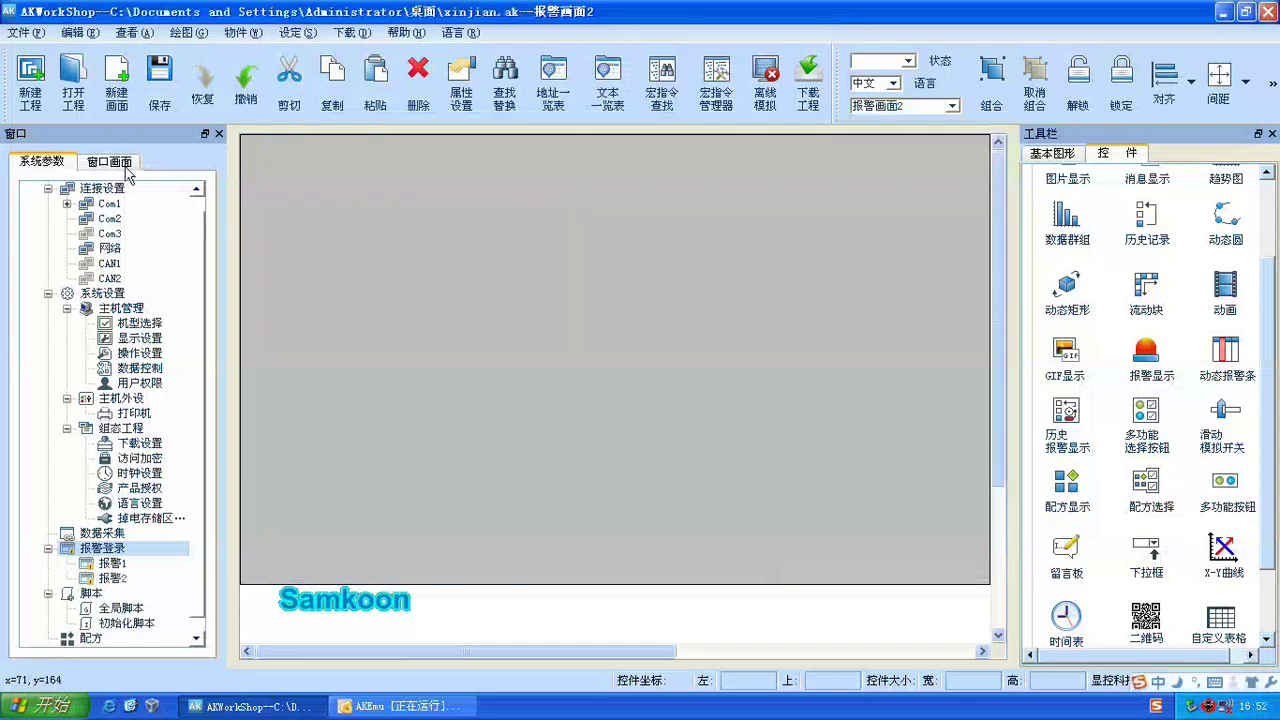
Step: Open the screen 报警 and start a new switch of the screen-switch type (画面开关)
{"action": "left_click", "coordinate": [118, 163]}
{"action": "double_click", "coordinate": [110, 328]}
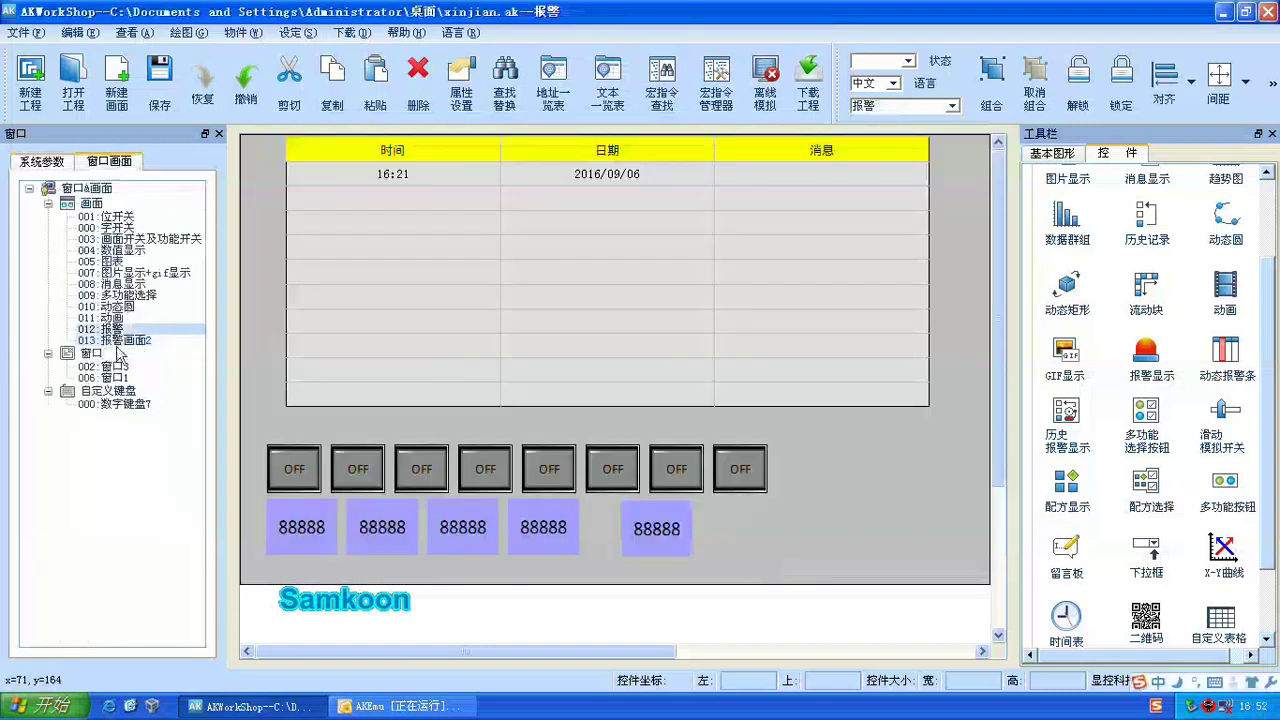
{"action": "left_click", "coordinate": [120, 341]}
{"action": "left_click_drag", "start_coordinate": [1265, 338], "coordinate": [1262, 228]}
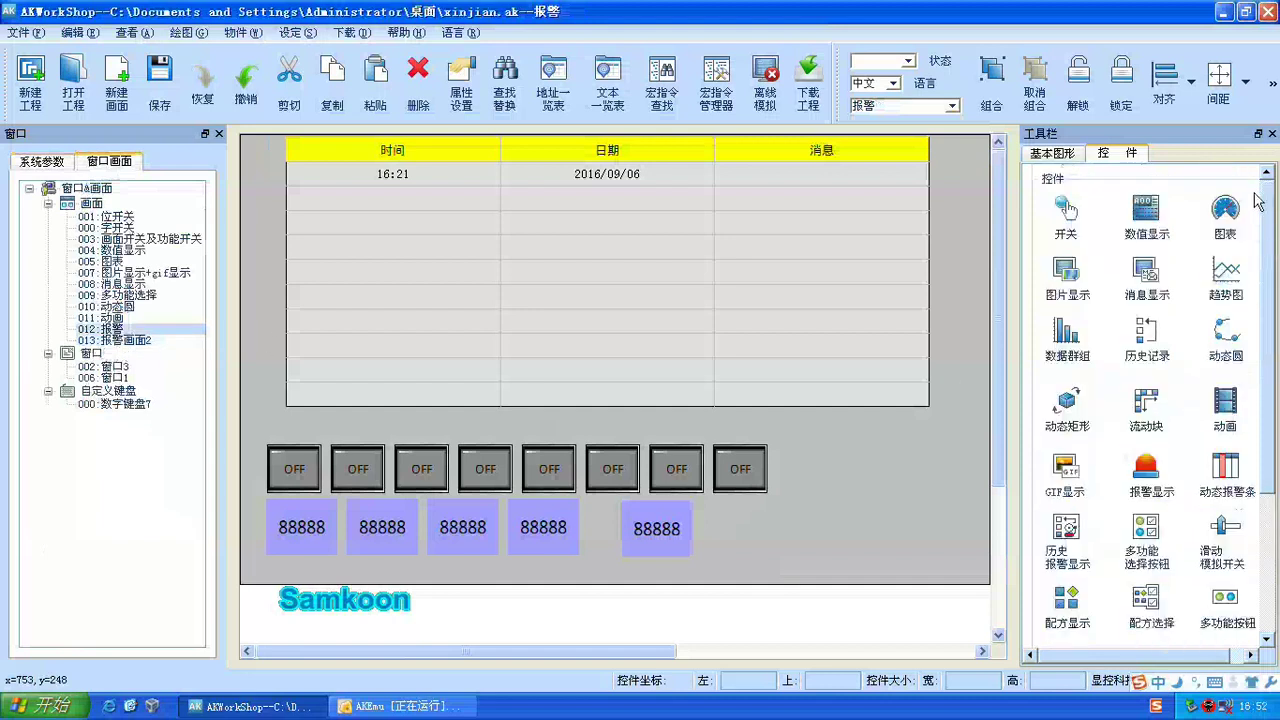
{"action": "left_click", "coordinate": [886, 337]}
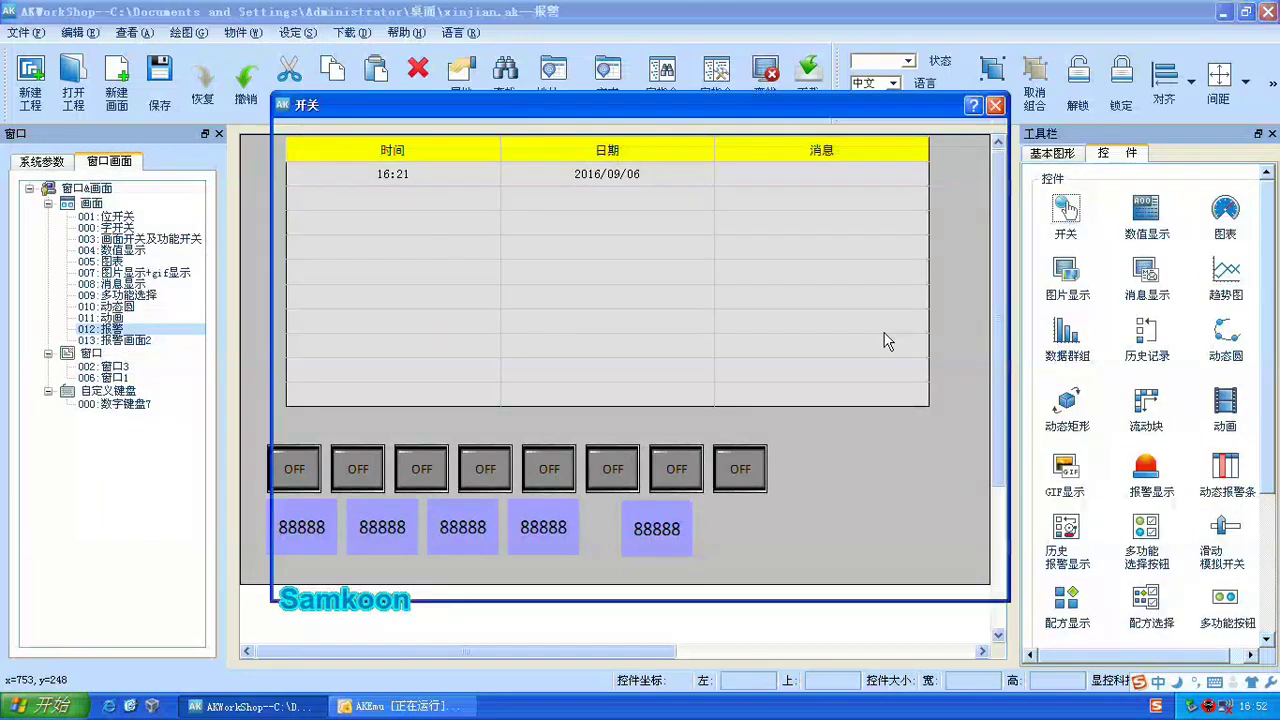
{"action": "left_click", "coordinate": [707, 205]}
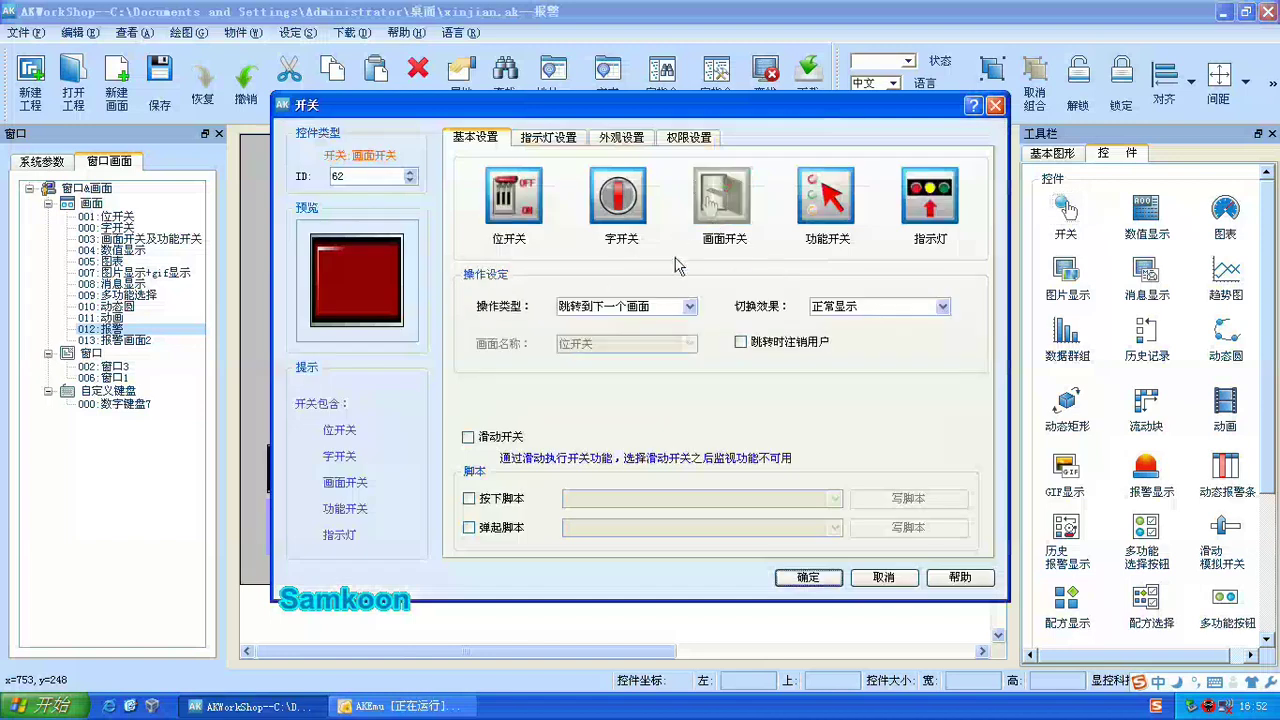
Step: Make the switch jump to the specified screen 报警画面2 and place it below the alarm table, about 115 × 73 in size
{"action": "left_click", "coordinate": [655, 308]}
{"action": "left_click", "coordinate": [623, 350]}
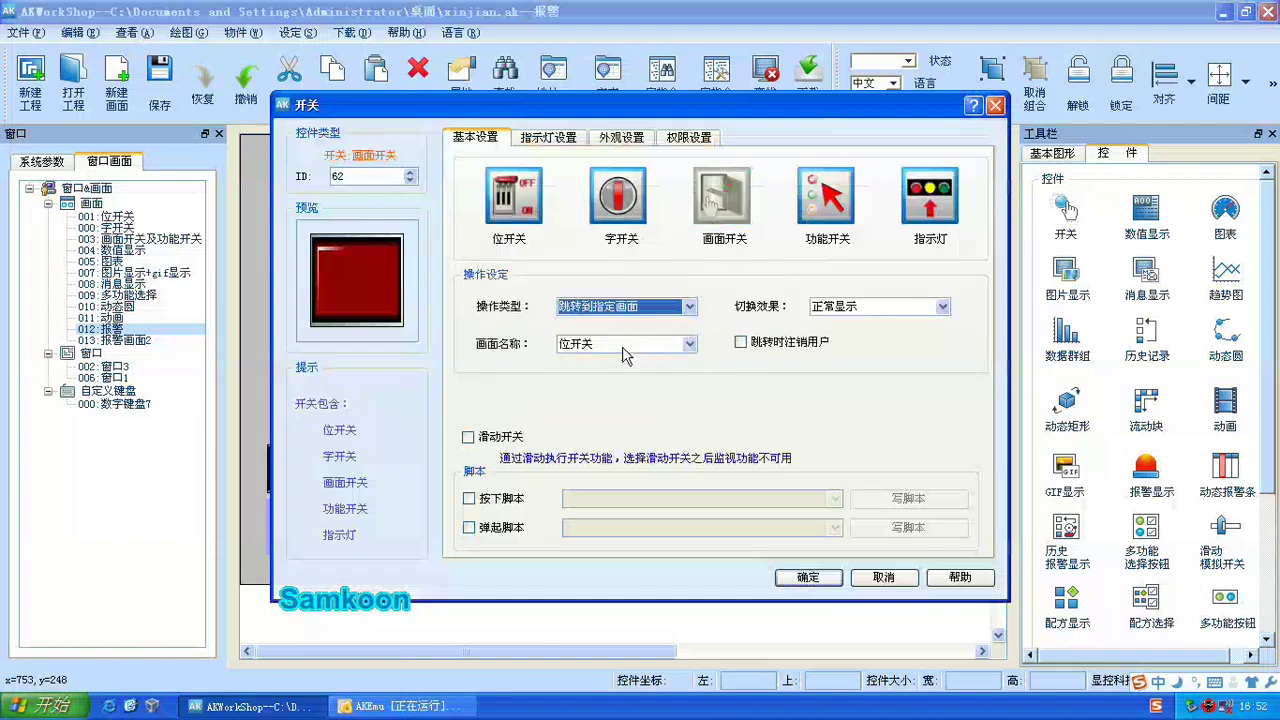
{"action": "left_click", "coordinate": [623, 344]}
{"action": "scroll", "coordinate": [605, 465], "scroll_direction": "down", "scroll_amount": 1}
{"action": "left_click", "coordinate": [600, 471]}
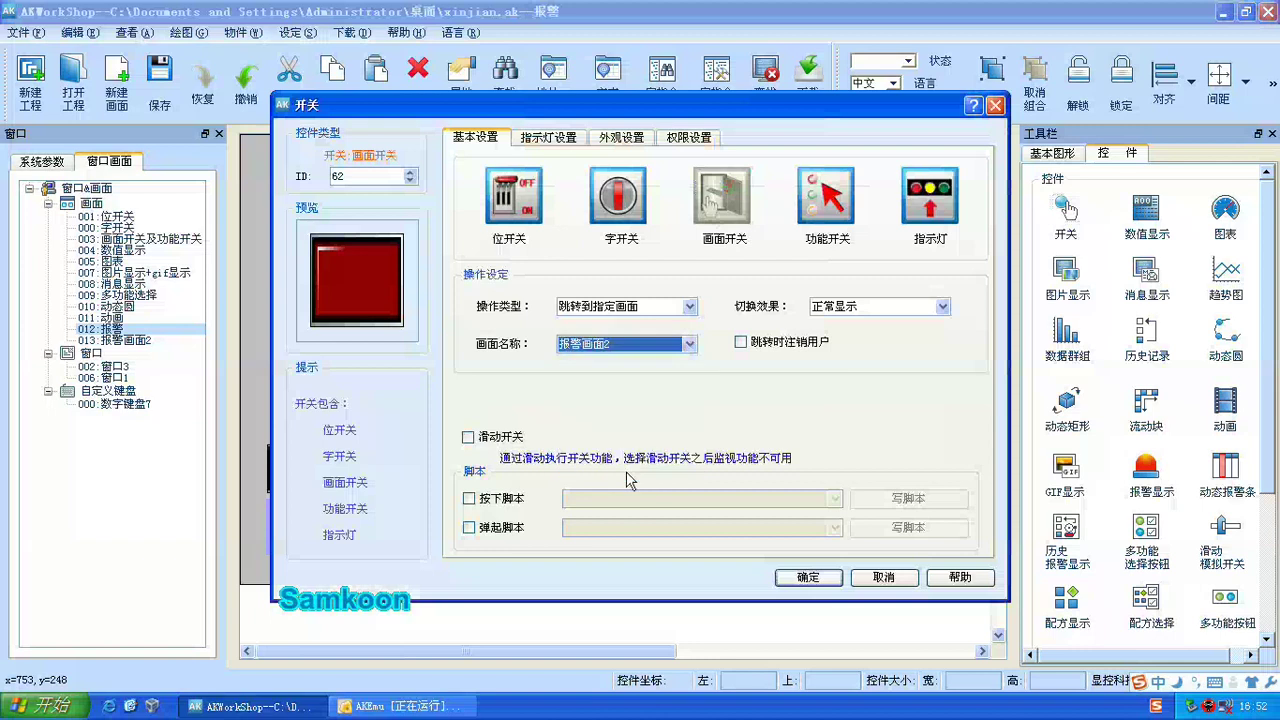
{"action": "left_click", "coordinate": [815, 577]}
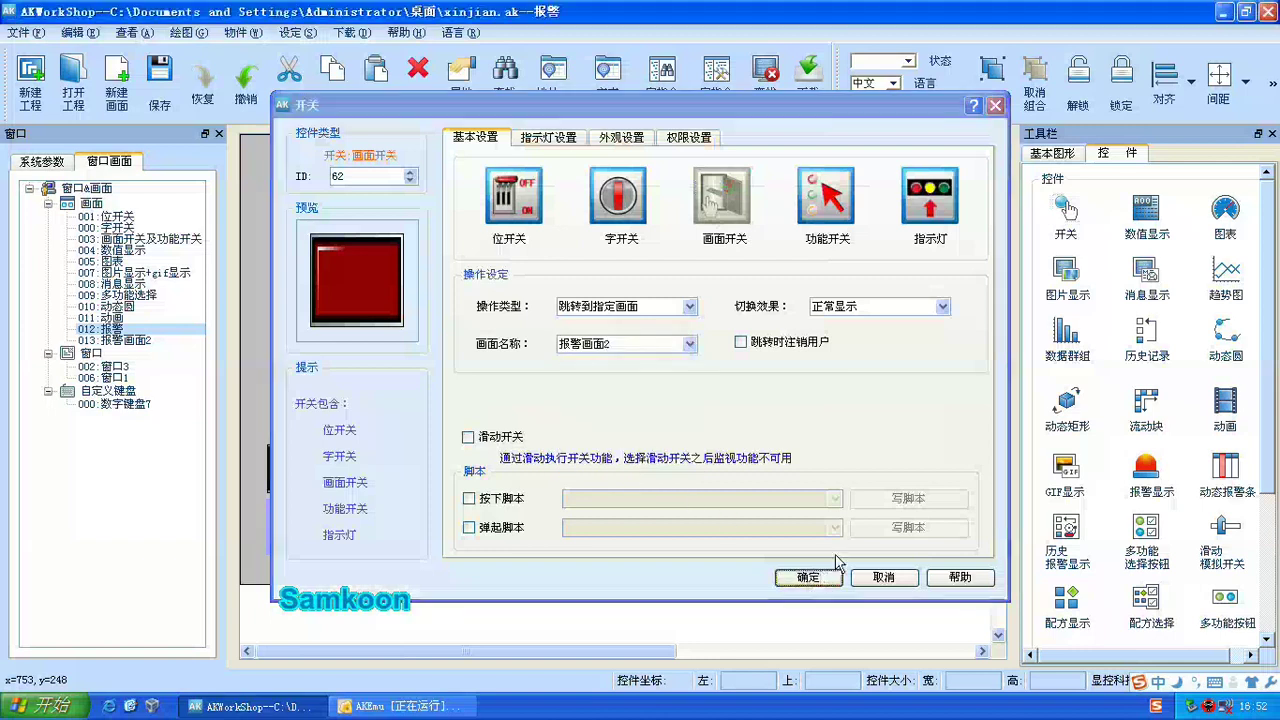
{"action": "left_click_drag", "start_coordinate": [830, 478], "coordinate": [939, 546]}
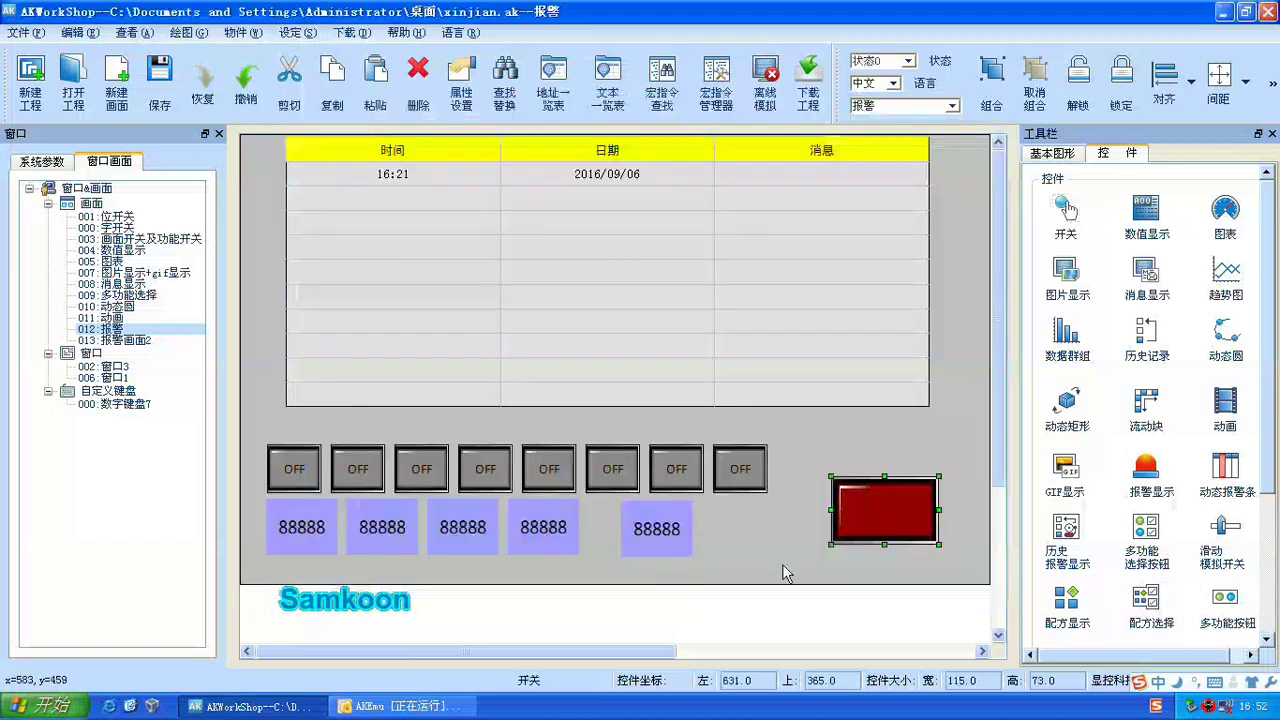
Step: On the screen 报警画面2, start an alarm display that monitors only the alarm group 报警2
{"action": "double_click", "coordinate": [117, 341]}
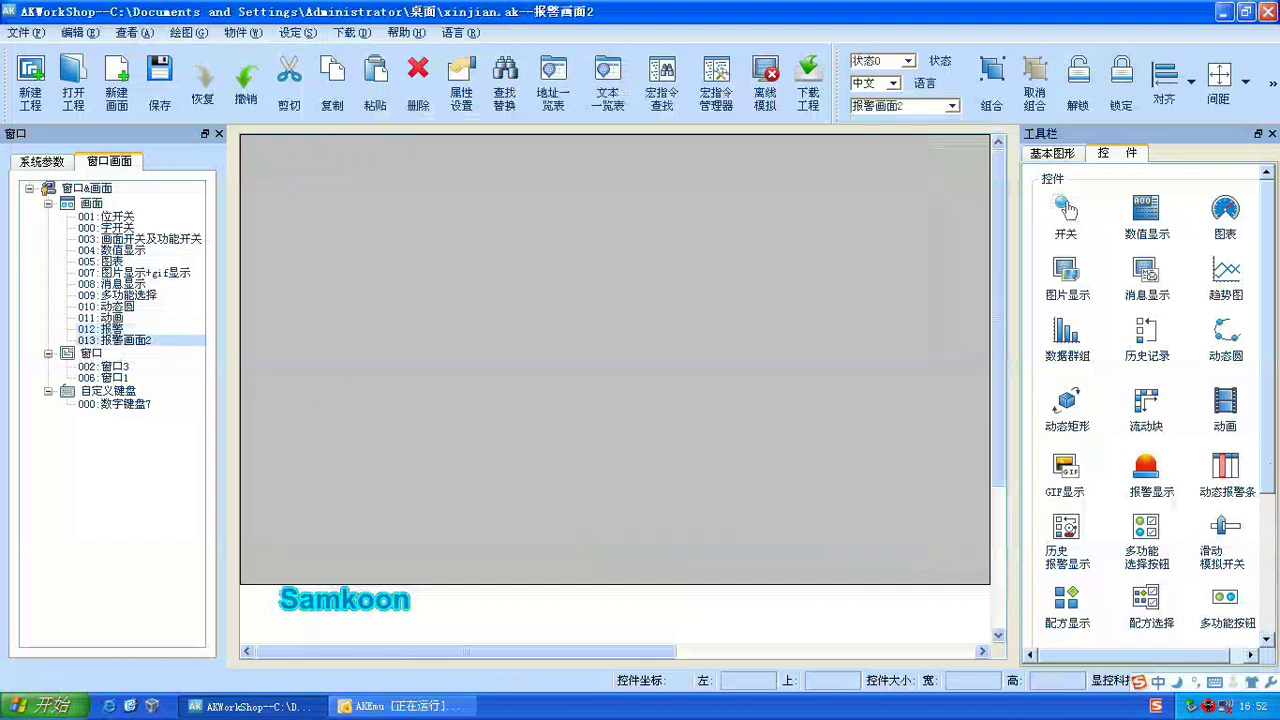
{"action": "scroll", "coordinate": [1266, 478], "scroll_direction": "down", "scroll_amount": 1}
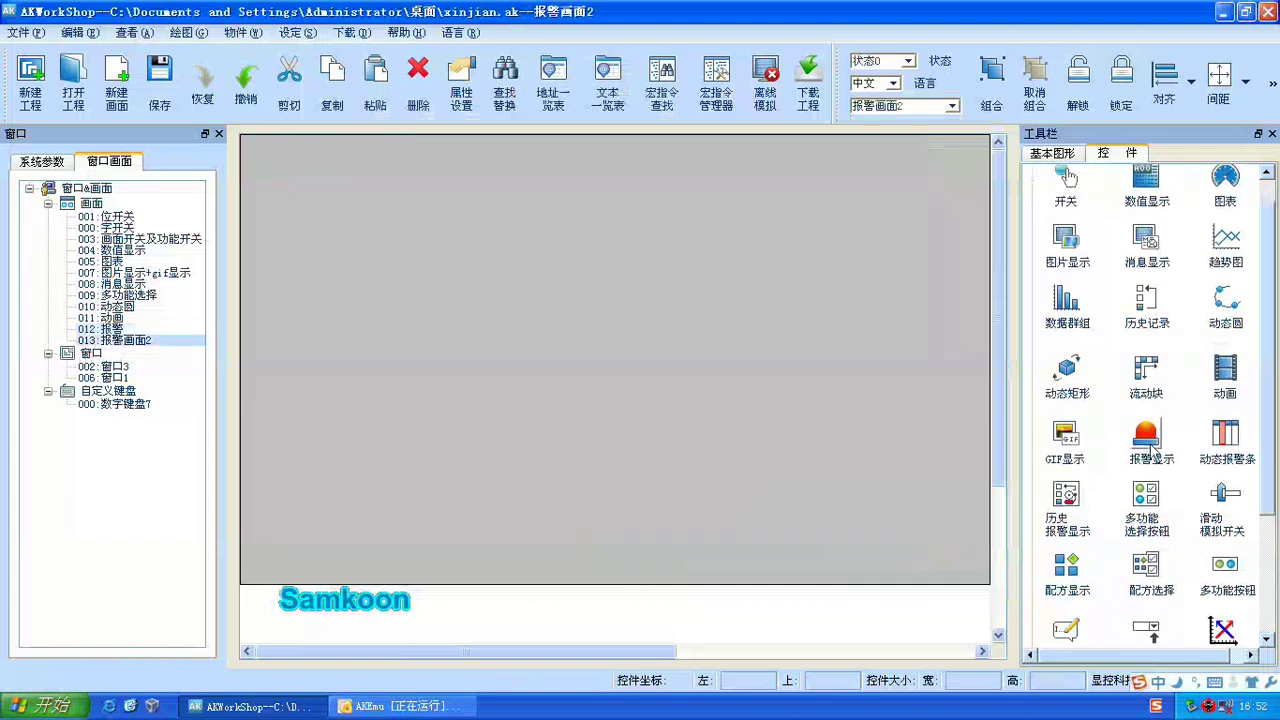
{"action": "left_click", "coordinate": [1152, 450]}
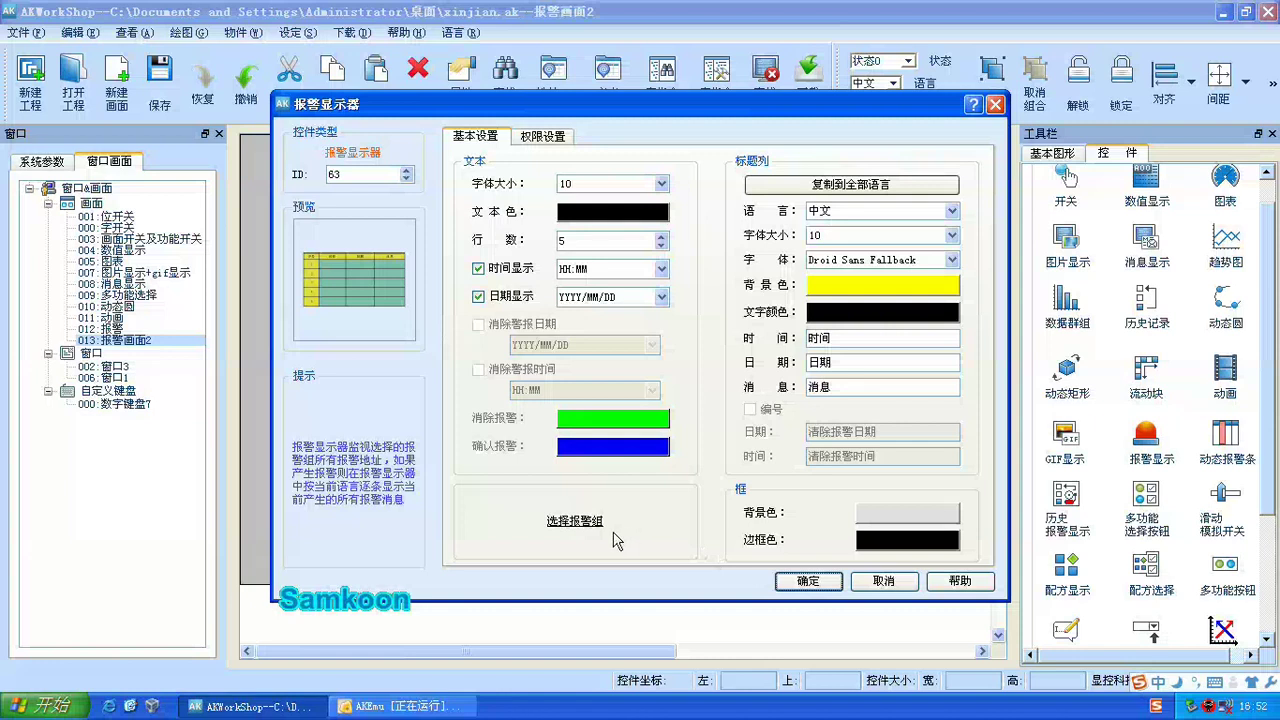
{"action": "left_click", "coordinate": [566, 526]}
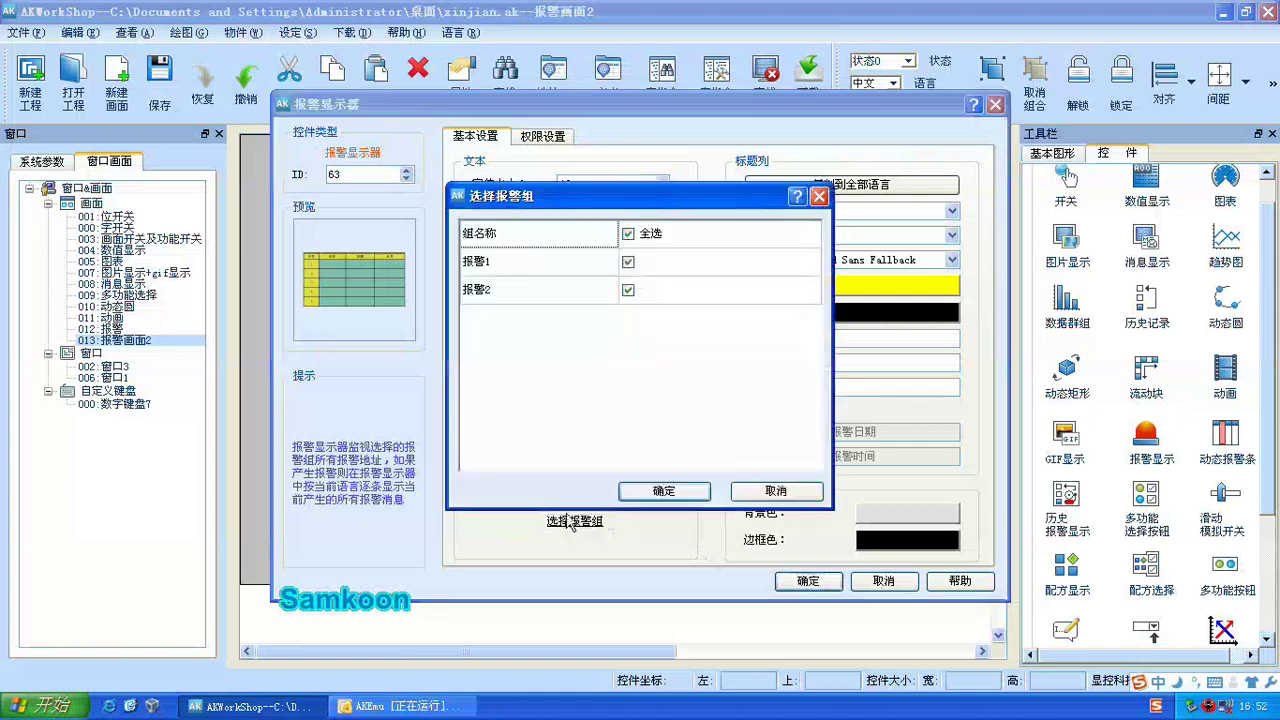
{"action": "left_click", "coordinate": [628, 262]}
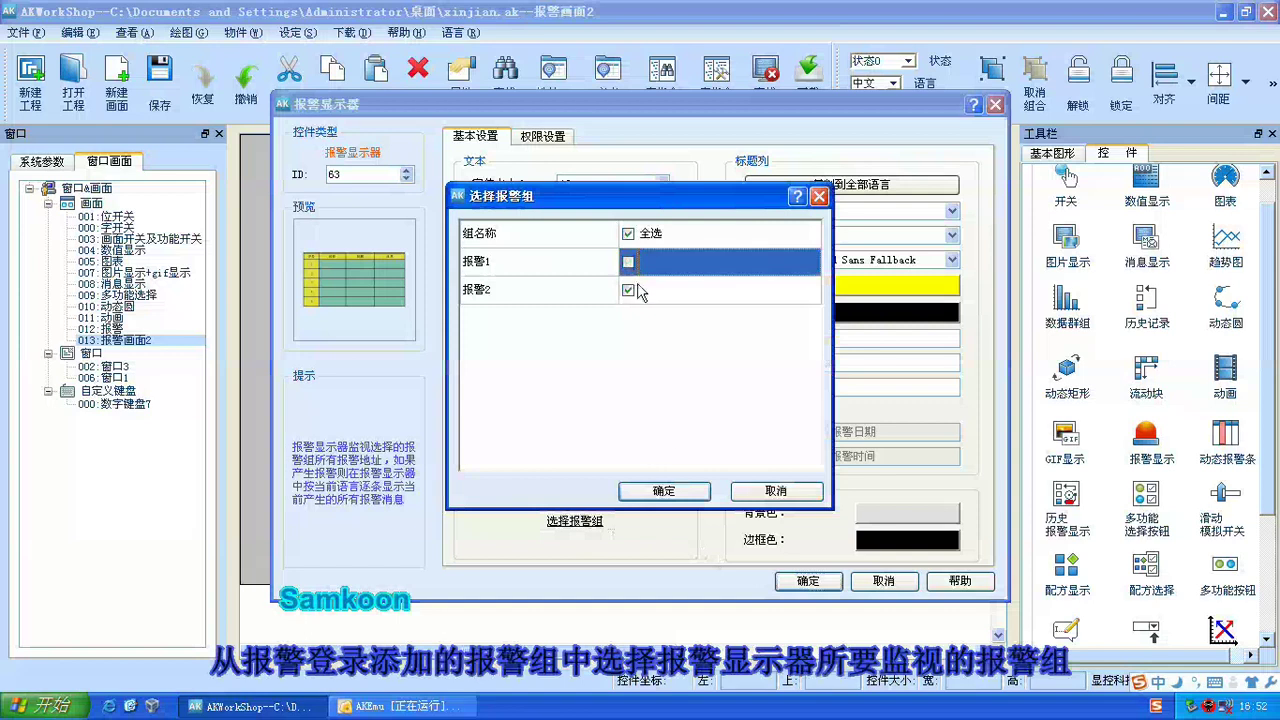
{"action": "left_click", "coordinate": [665, 491]}
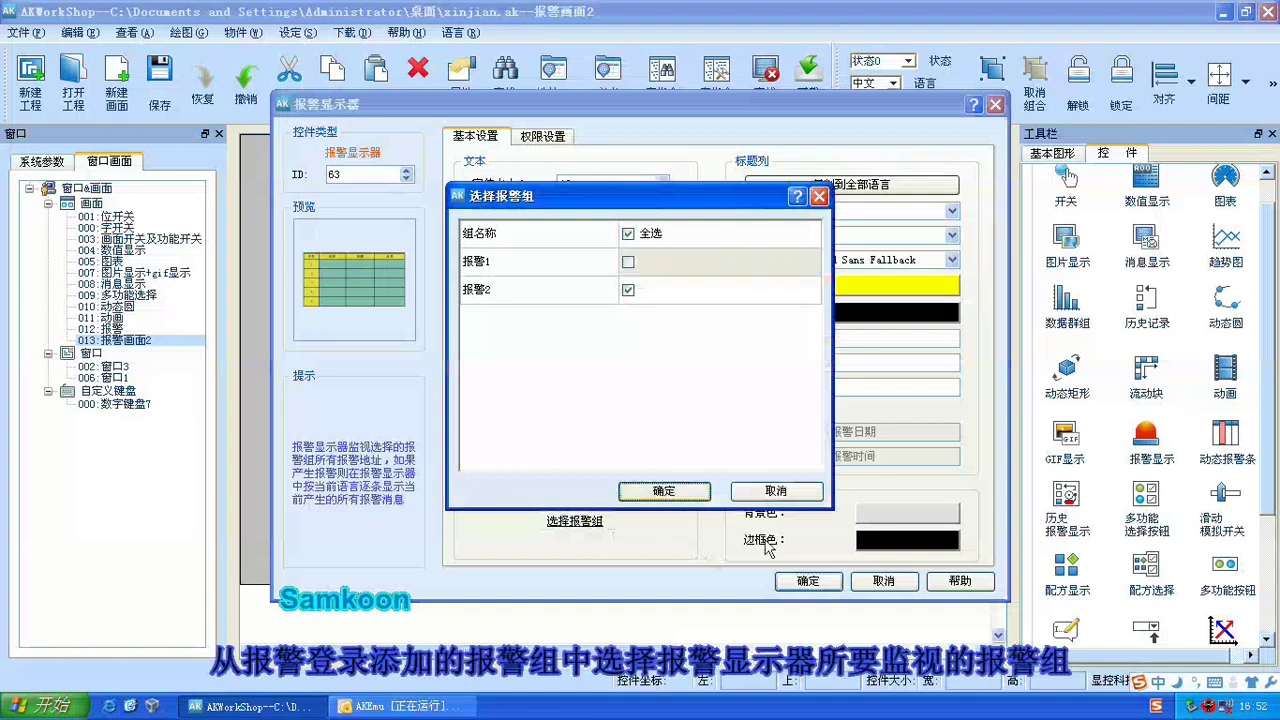
Step: Place the alarm display across the upper part of 报警画面2, about 651 × 150 in size
{"action": "left_click", "coordinate": [807, 581]}
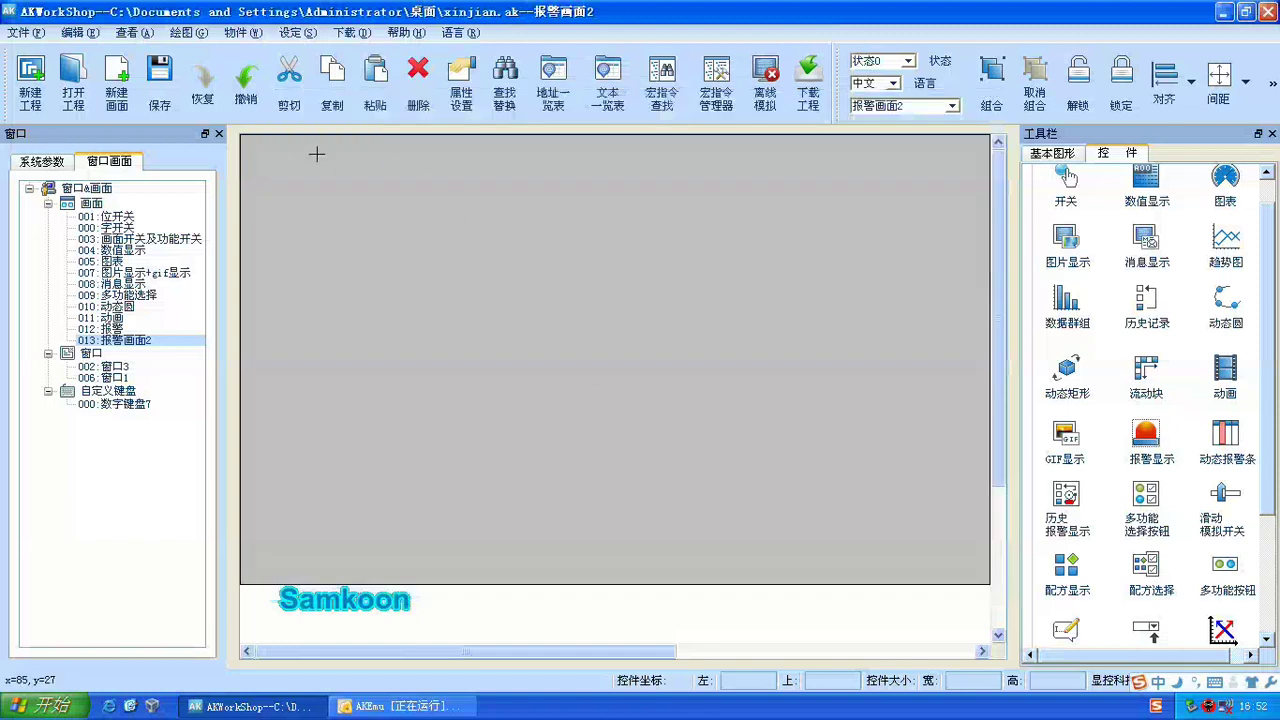
{"action": "left_click_drag", "start_coordinate": [316, 154], "coordinate": [924, 293]}
{"action": "left_click_drag", "start_coordinate": [666, 234], "coordinate": [622, 235]}
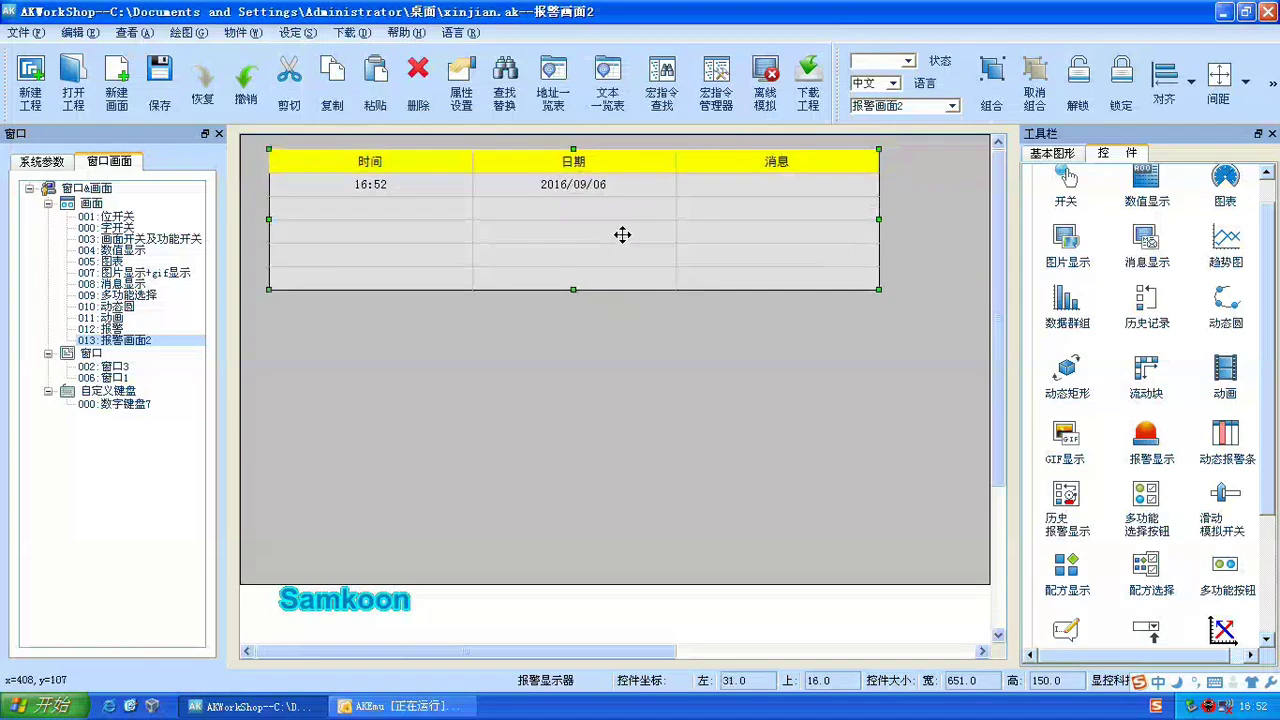
{"action": "left_click", "coordinate": [772, 354]}
Step: Create a static text object reading 报警2显示框
{"action": "left_click", "coordinate": [1052, 153]}
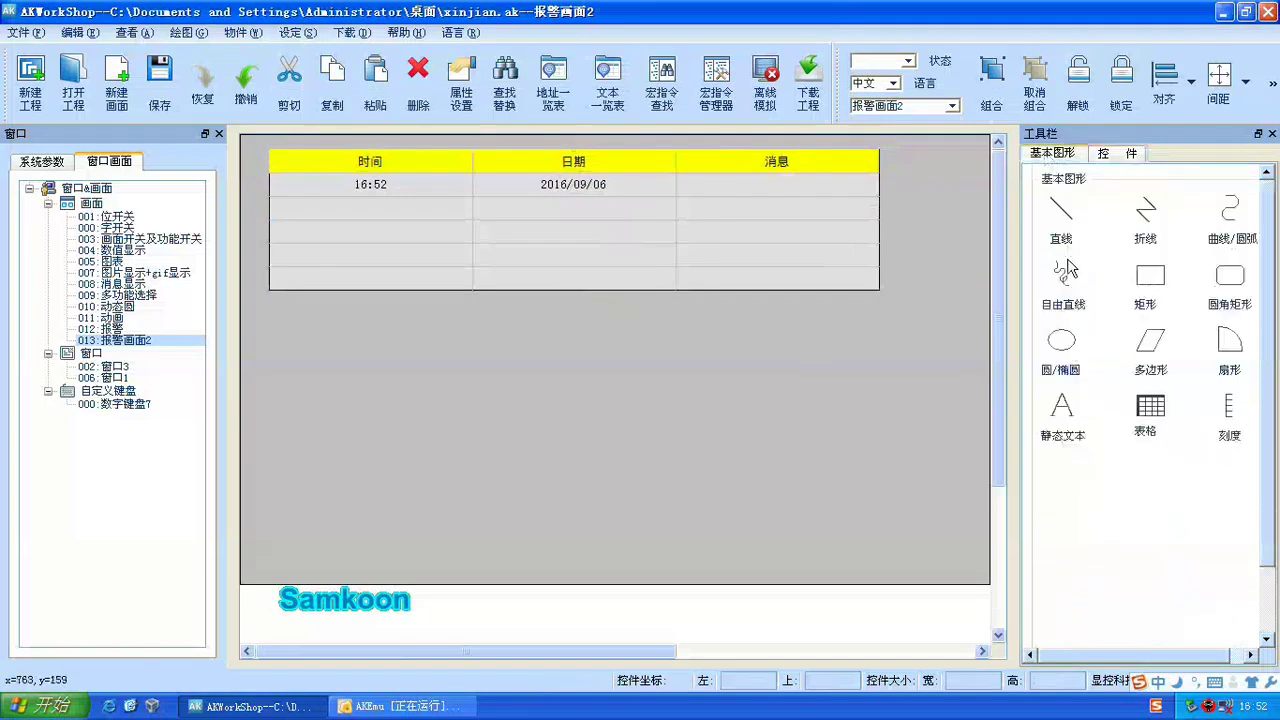
{"action": "left_click", "coordinate": [1063, 420]}
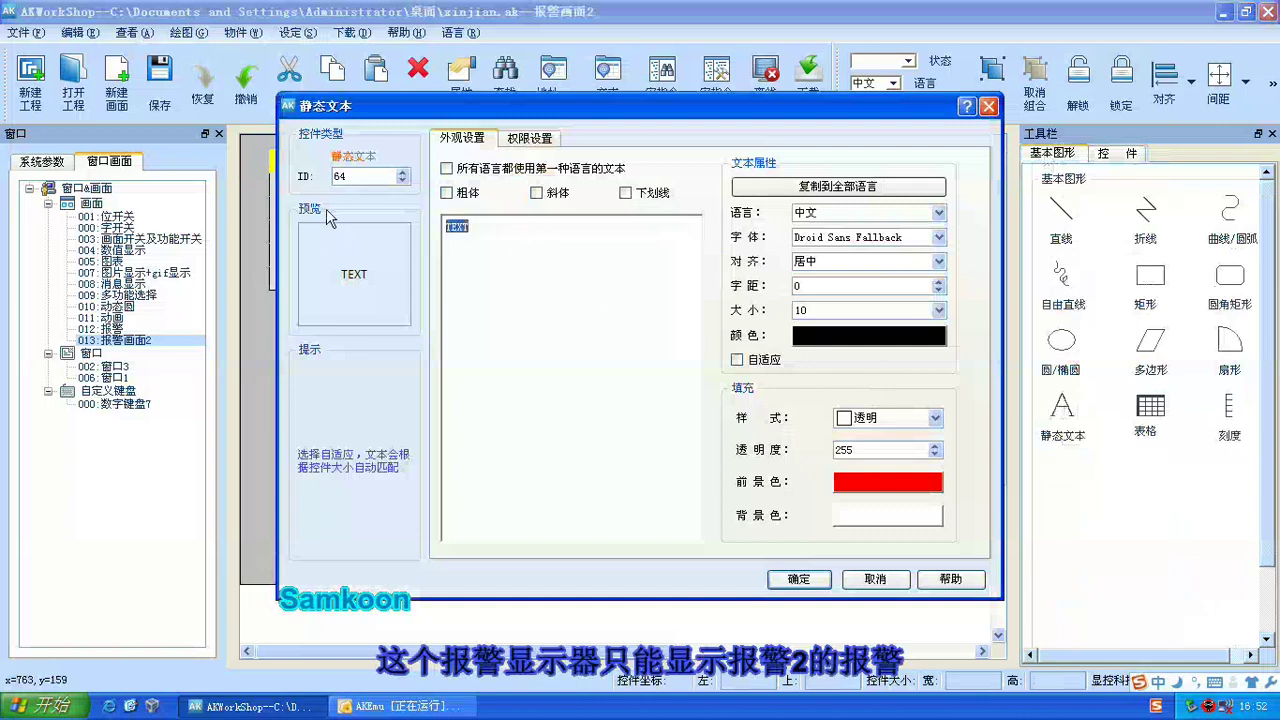
{"action": "type", "text": "报警2"}
{"action": "type", "text": "显示"}
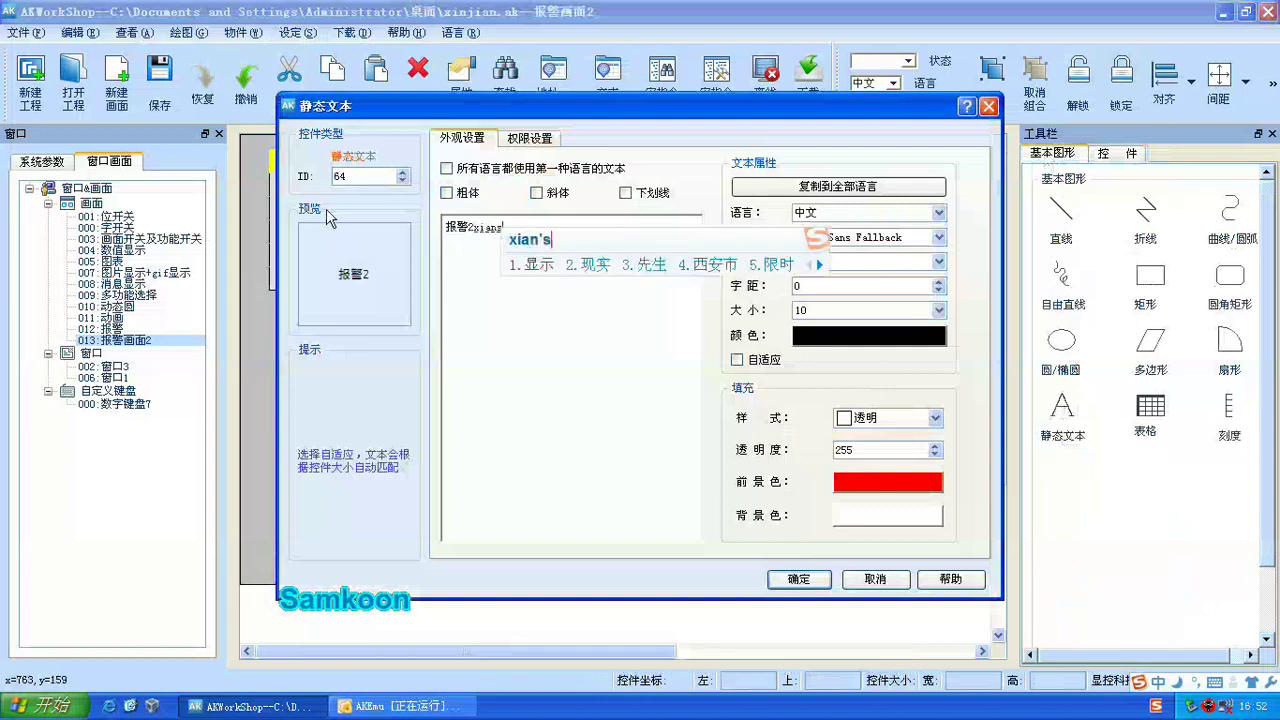
{"action": "type", "text": "kuang"}
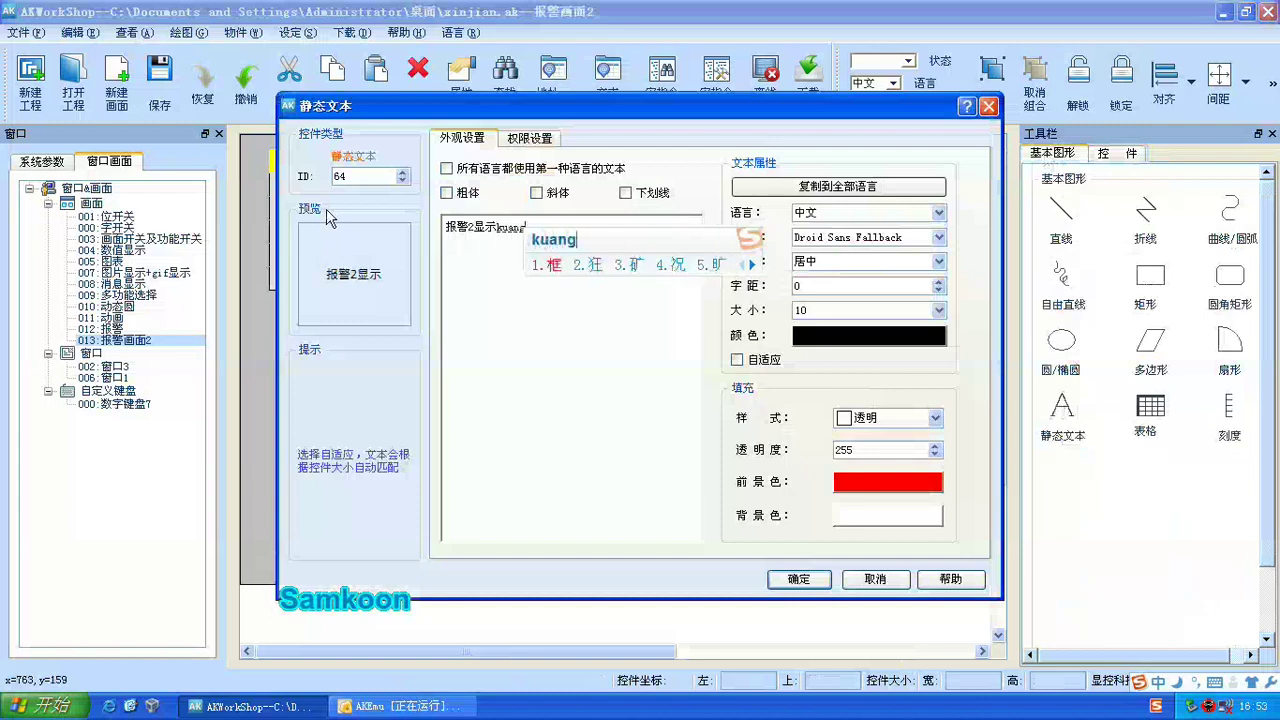
{"action": "key", "text": "space"}
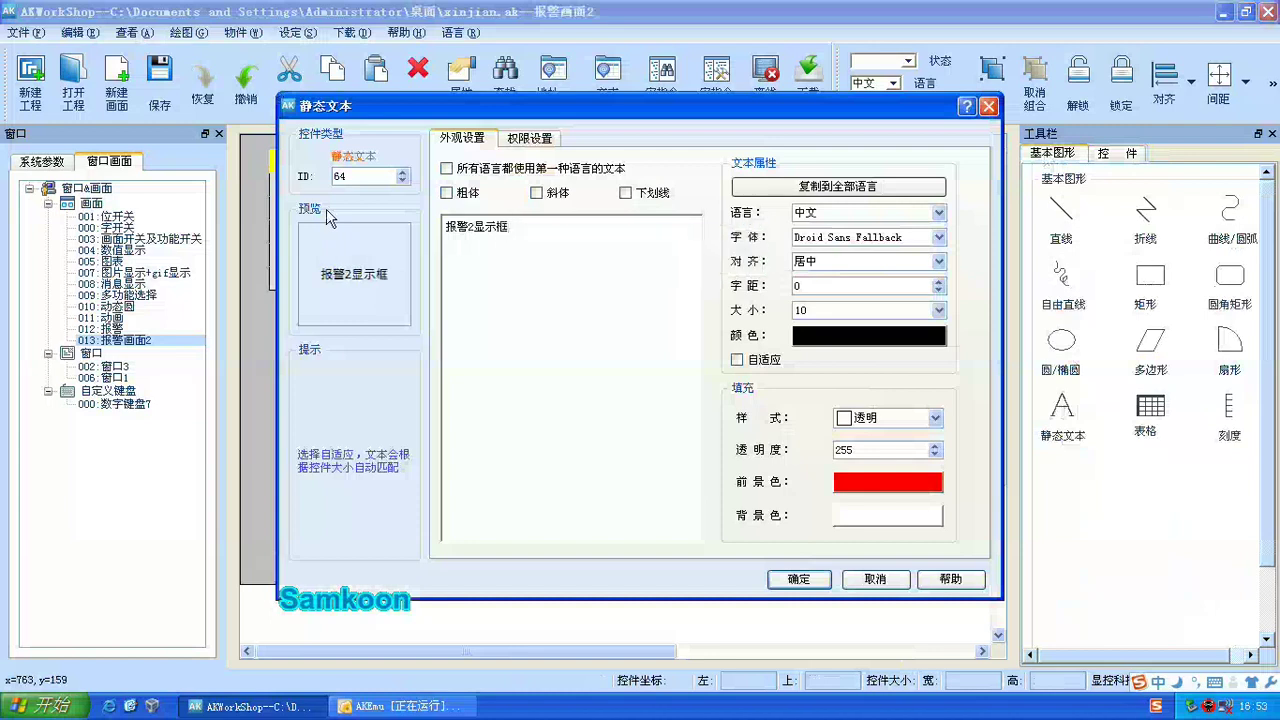
{"action": "left_click", "coordinate": [797, 579]}
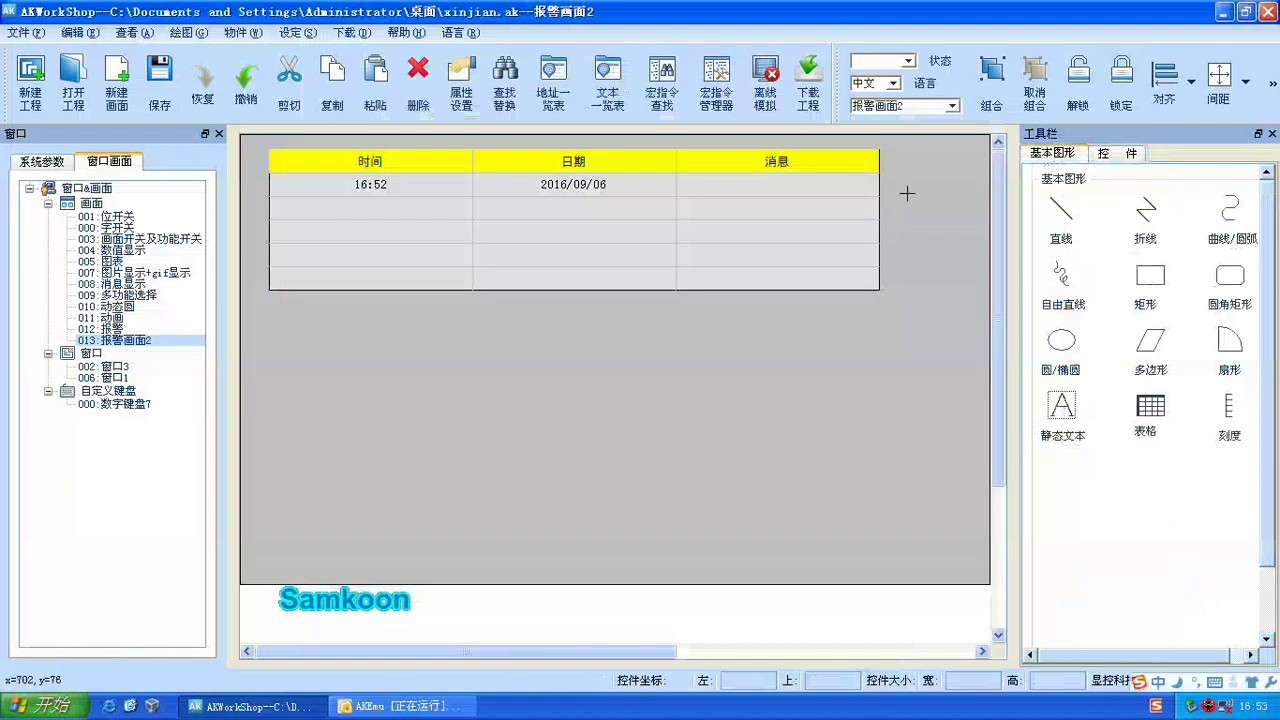
Step: Place the label just right of the alarm display, about 98 × 70 in size, and shift the display slightly upward
{"action": "left_click_drag", "start_coordinate": [905, 176], "coordinate": [972, 241]}
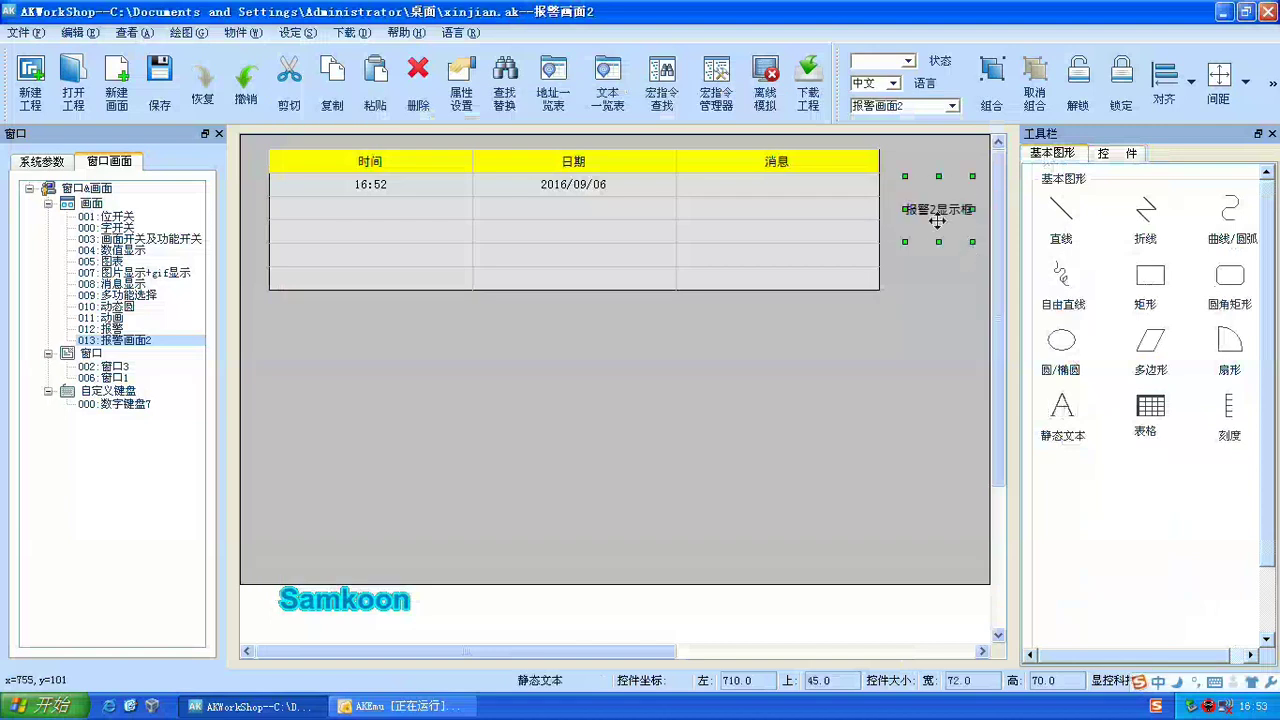
{"action": "left_click_drag", "start_coordinate": [900, 209], "coordinate": [888, 209]}
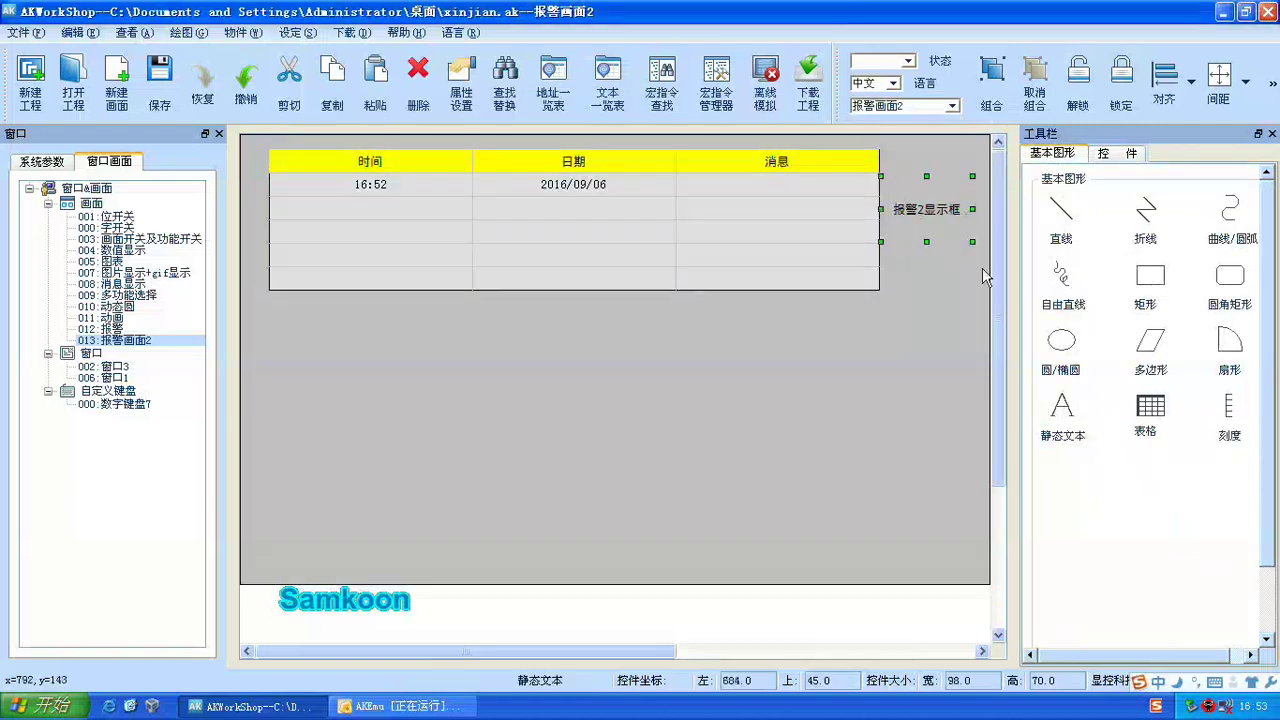
{"action": "left_click", "coordinate": [950, 290]}
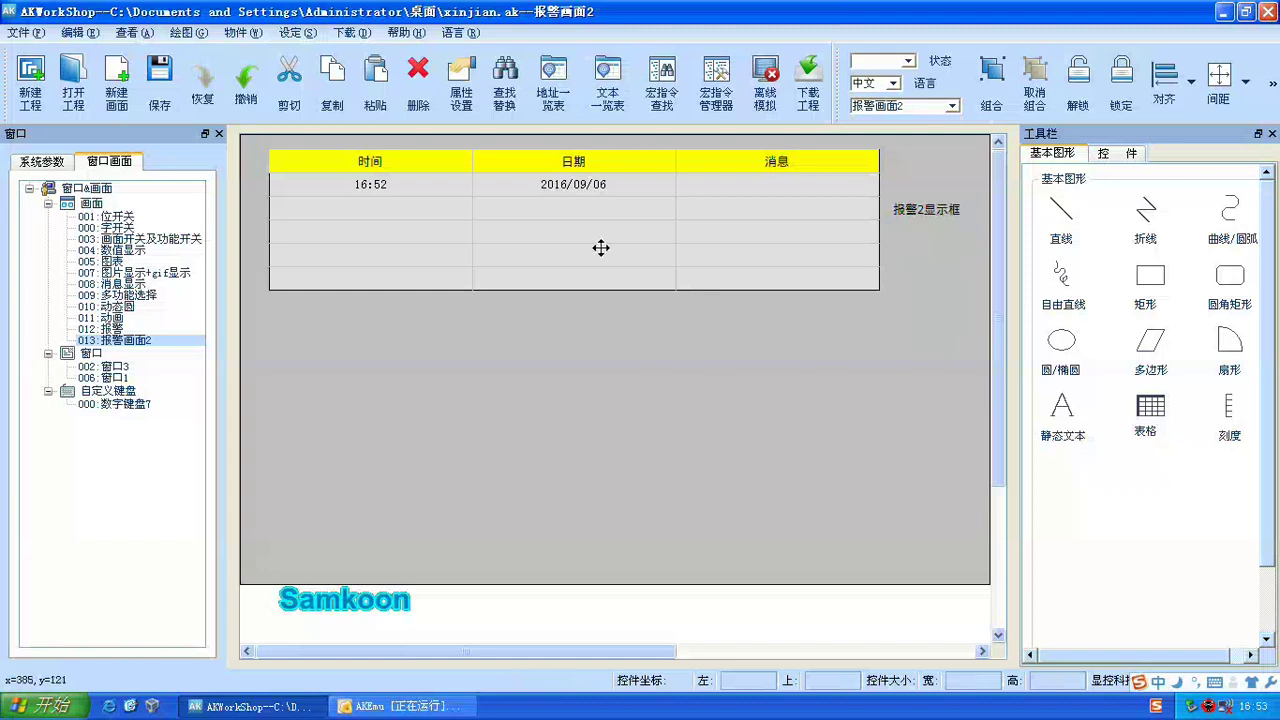
{"action": "left_click_drag", "start_coordinate": [600, 246], "coordinate": [600, 239]}
{"action": "left_click", "coordinate": [848, 380]}
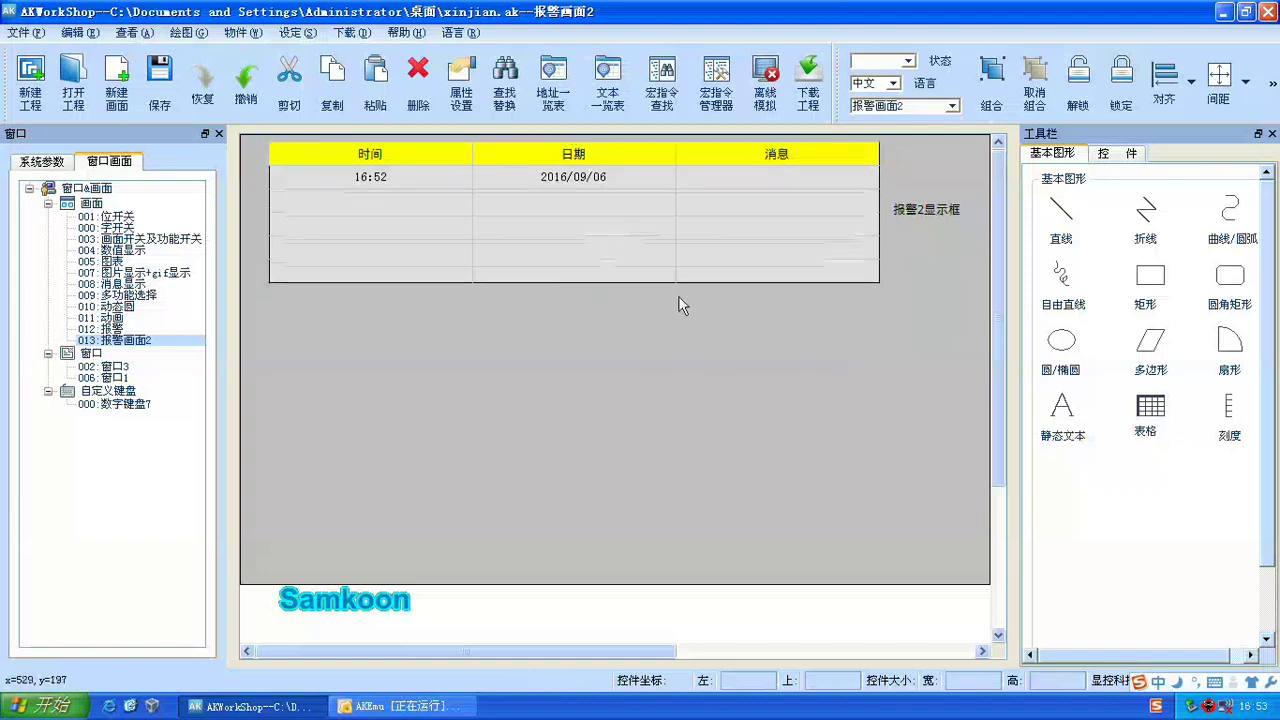
Step: Add a second alarm display monitoring all alarm groups, about 648 × 148 in size, directly below the first one on 报警画面2
{"action": "left_click", "coordinate": [1118, 153]}
{"action": "left_click_drag", "start_coordinate": [1145, 450], "coordinate": [795, 457]}
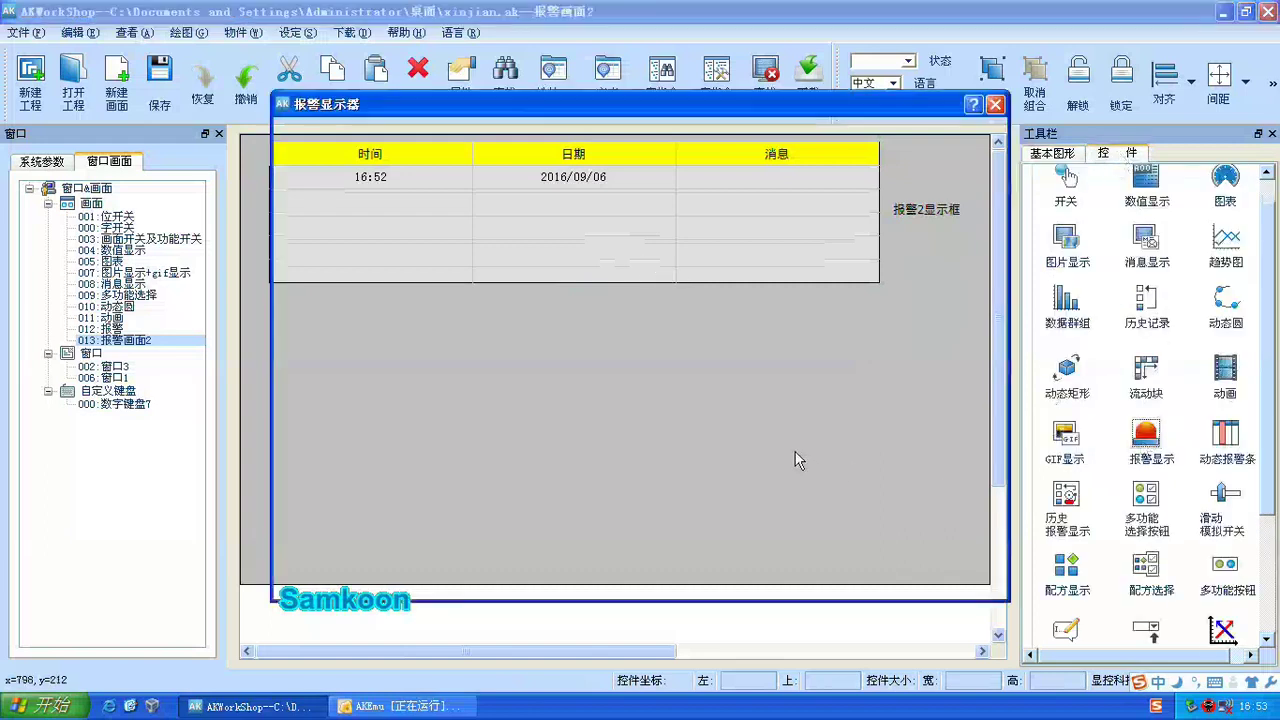
{"action": "left_click", "coordinate": [560, 522]}
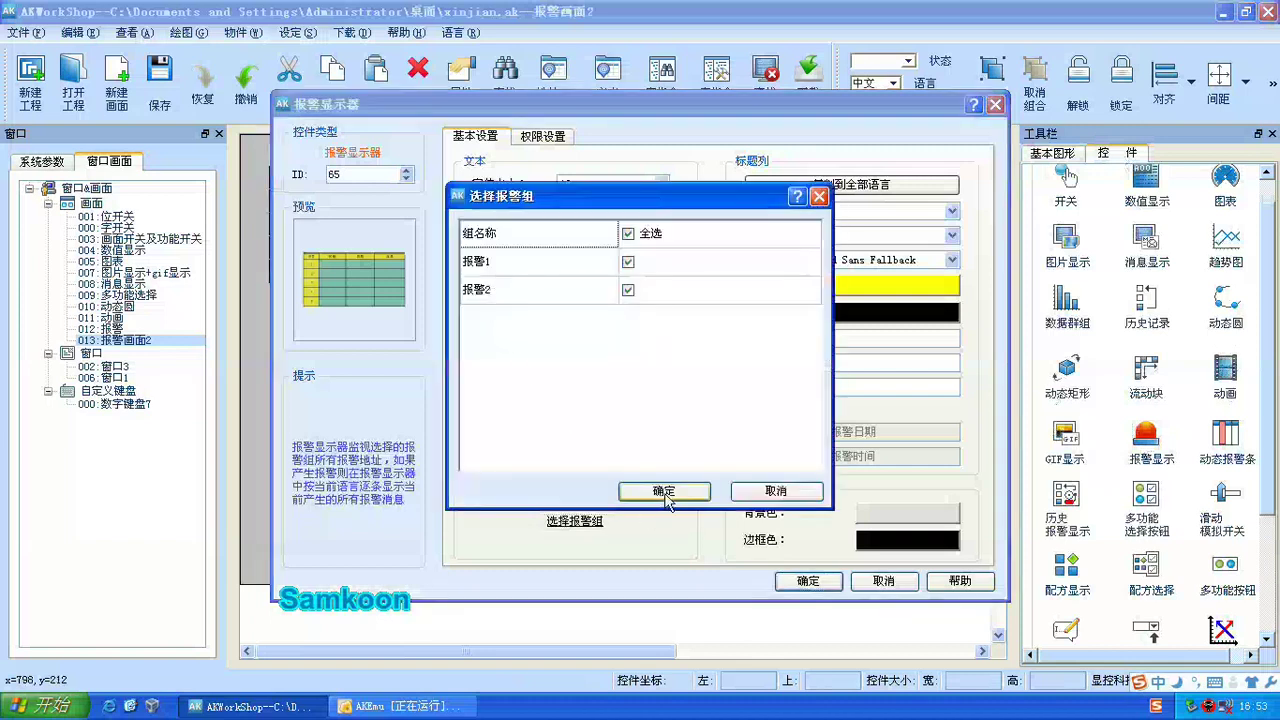
{"action": "left_click", "coordinate": [664, 492]}
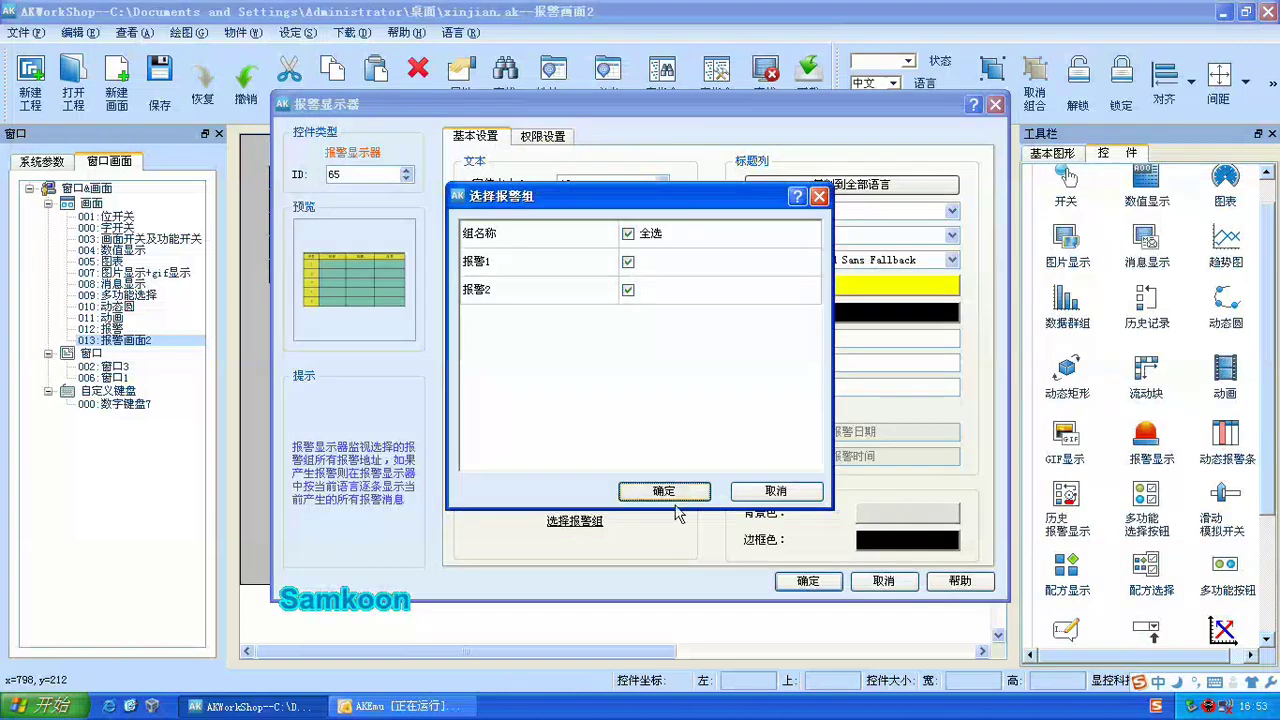
{"action": "left_click", "coordinate": [796, 584]}
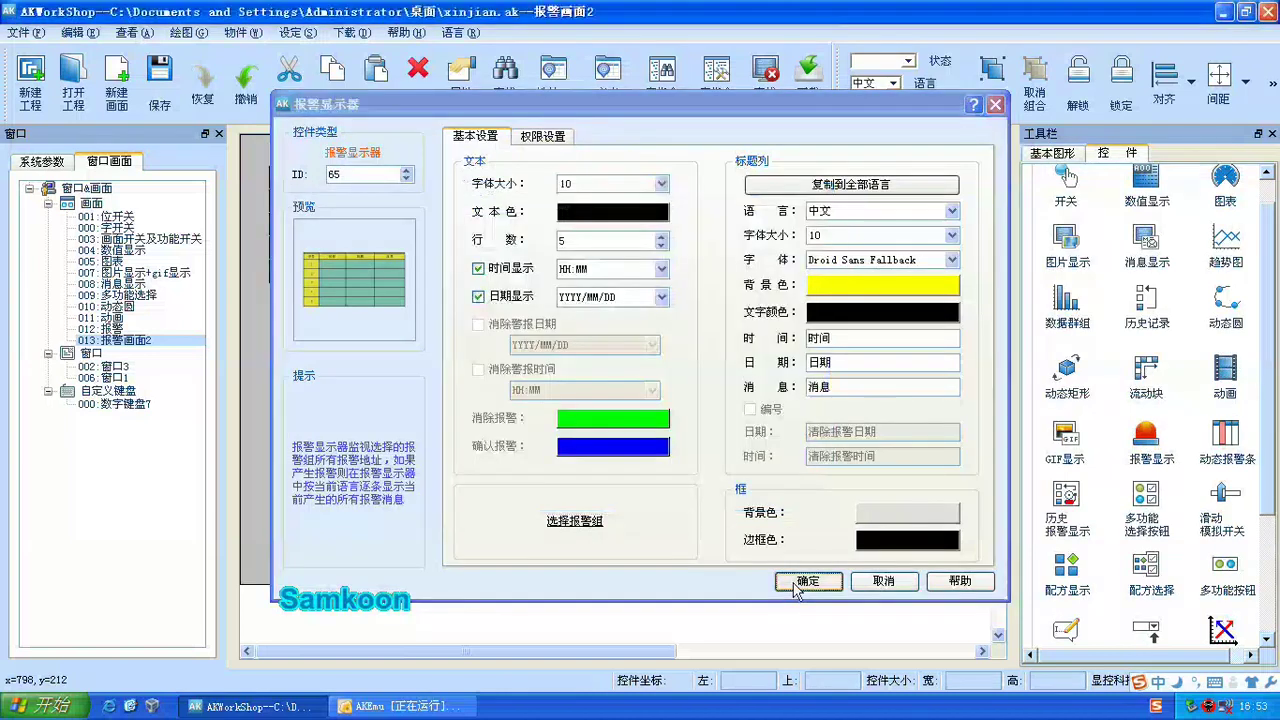
{"action": "mouse_move", "coordinate": [275, 305]}
{"action": "left_mouse_down"}
{"action": "mouse_move", "coordinate": [566, 437]}
{"action": "mouse_move", "coordinate": [840, 457]}
{"action": "mouse_move", "coordinate": [881, 442]}
{"action": "left_mouse_up"}
{"action": "left_click_drag", "start_coordinate": [673, 383], "coordinate": [669, 376]}
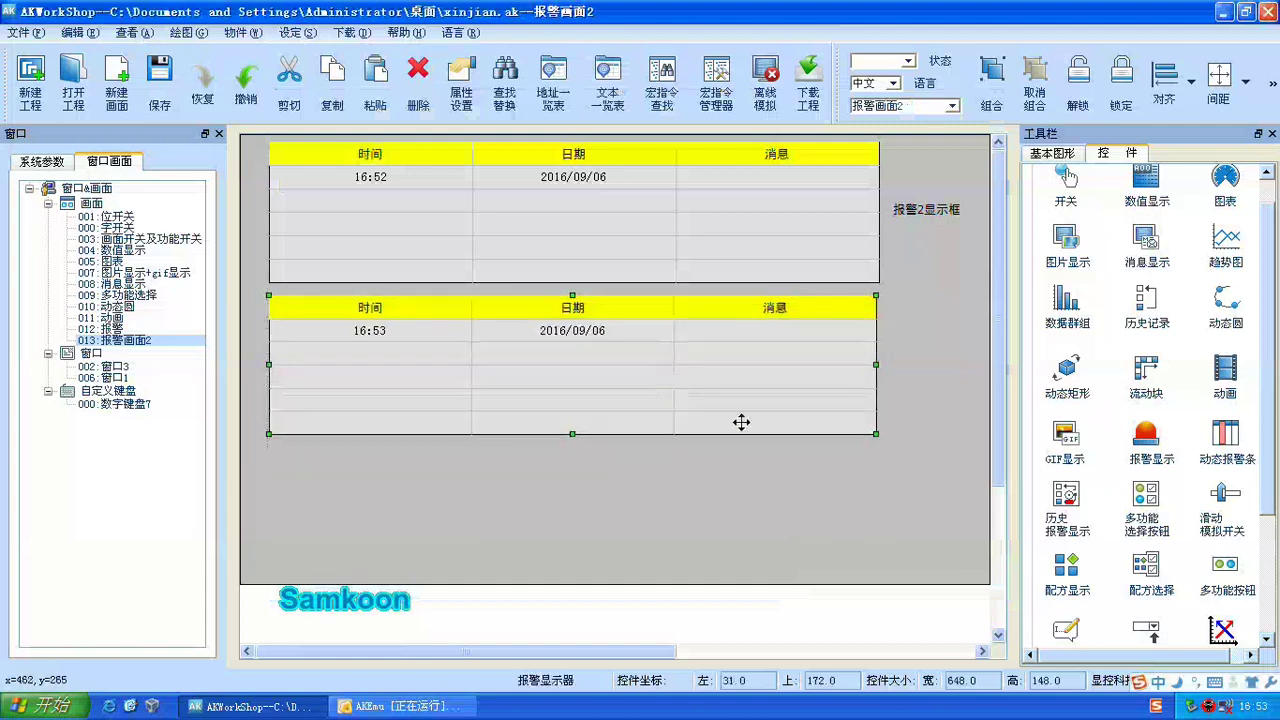
Step: Copy the label 报警2显示框 to just right of the second alarm display
{"action": "left_click", "coordinate": [905, 304]}
{"action": "left_click", "coordinate": [927, 220]}
{"action": "left_click_drag", "start_coordinate": [927, 220], "coordinate": [932, 360]}
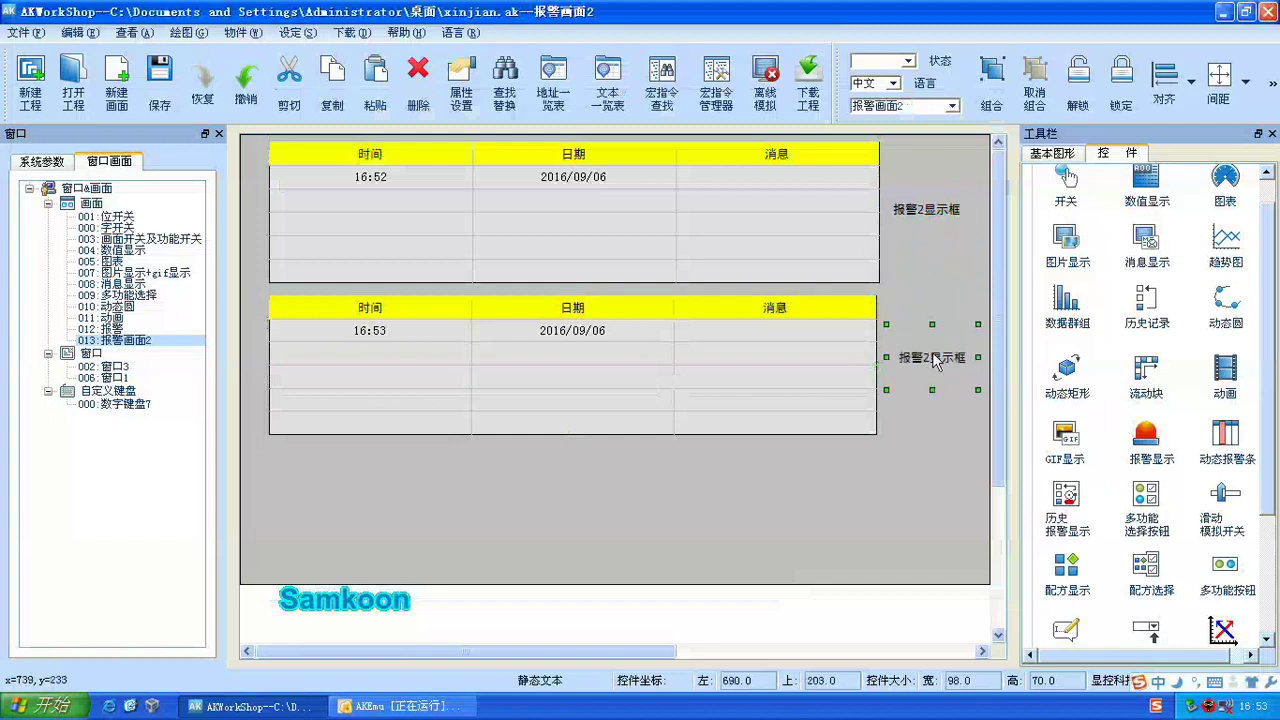
Step: Change the copied label's text to 所有报警显示框
{"action": "double_click", "coordinate": [932, 360]}
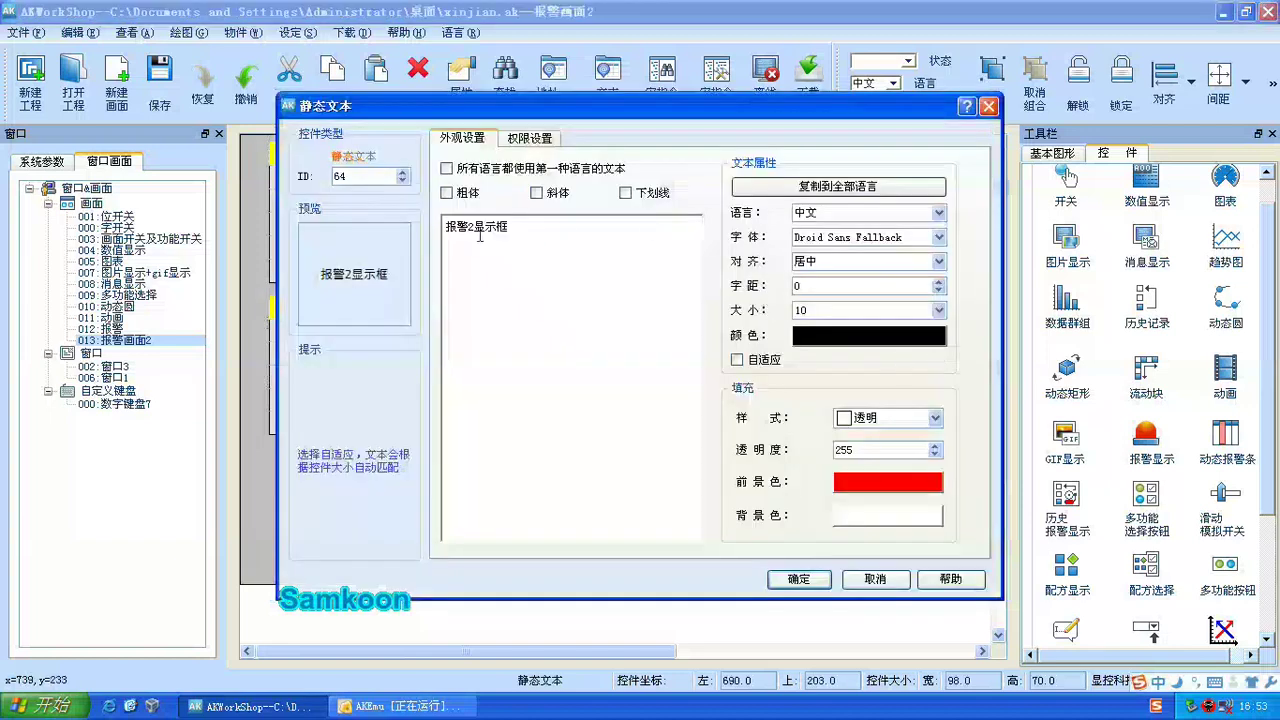
{"action": "left_click_drag", "start_coordinate": [474, 231], "coordinate": [420, 230]}
{"action": "type", "text": "syo"}
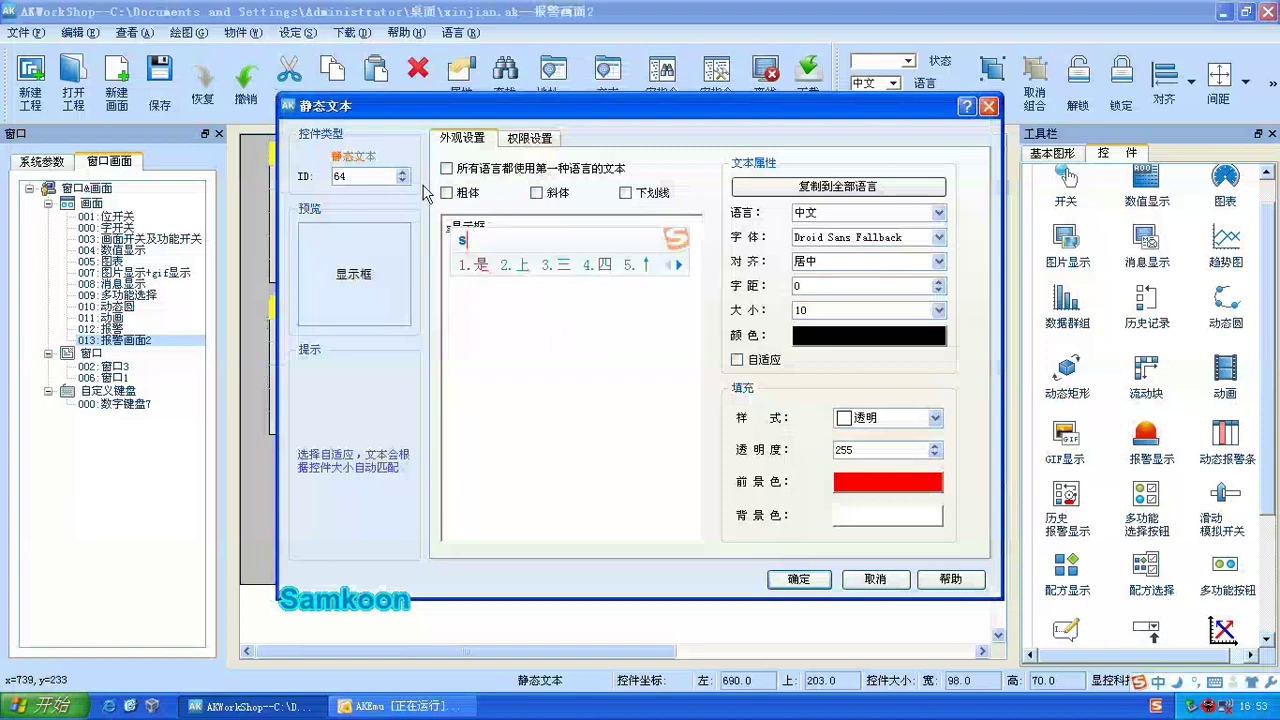
{"action": "key", "text": "BackSpace"}
{"action": "key", "text": "BackSpace"}
{"action": "key", "text": "BackSpace"}
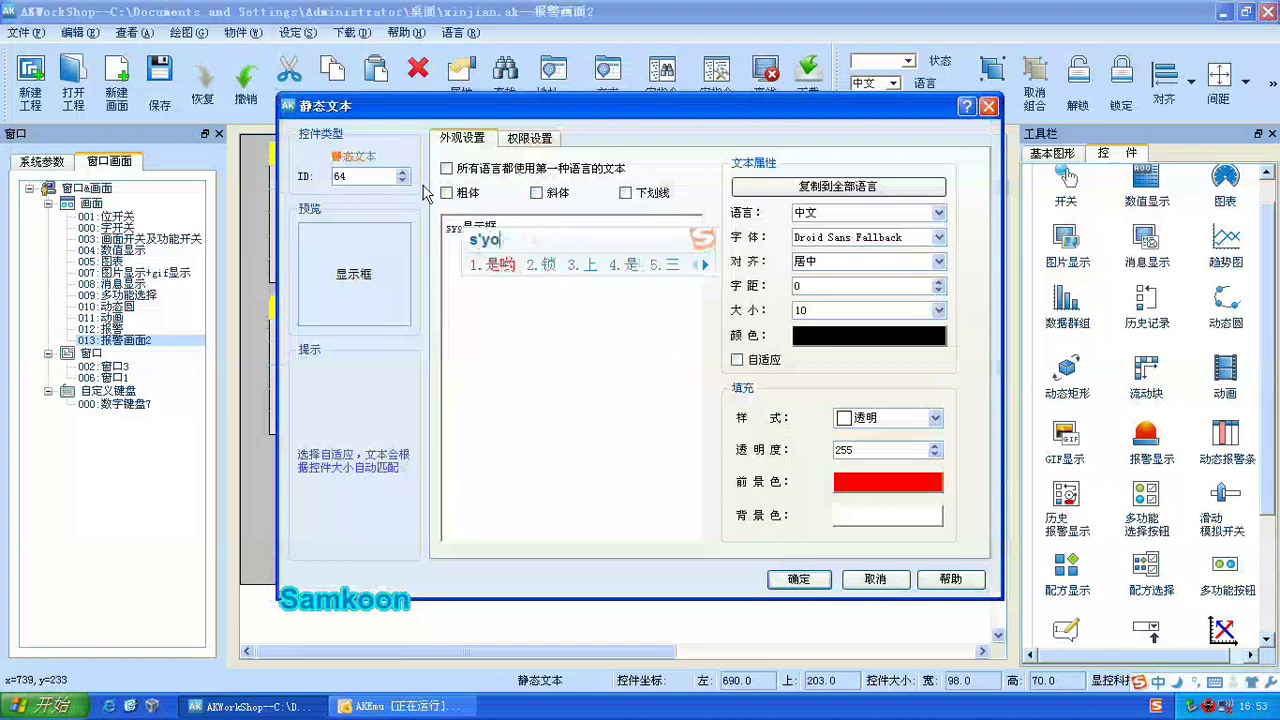
{"action": "type", "text": "suoo"}
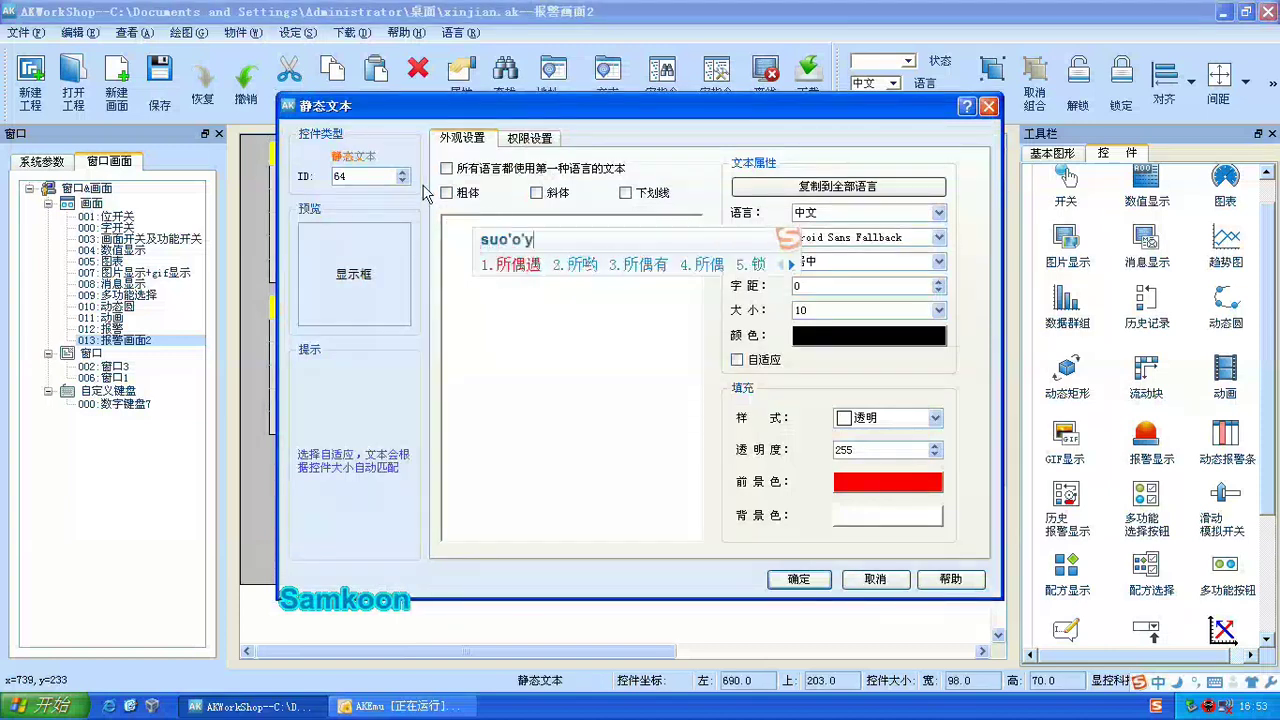
{"action": "key", "text": "BackSpace"}
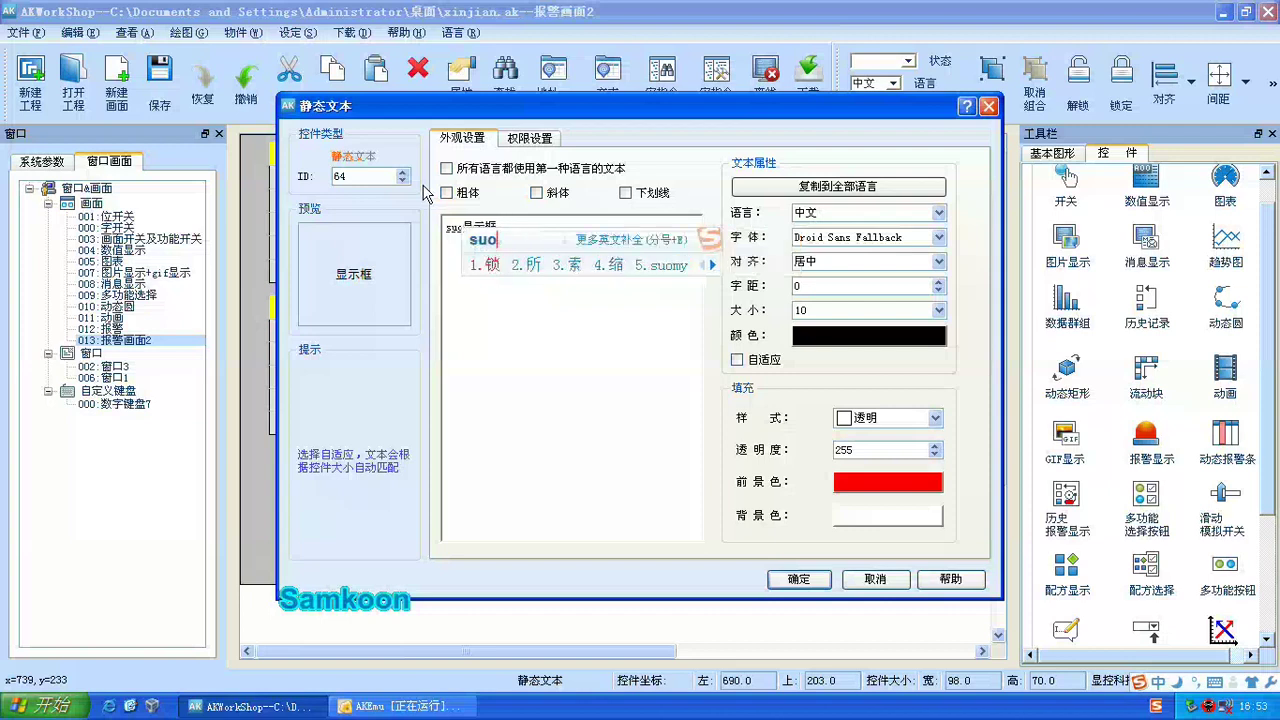
{"action": "type", "text": "y2"}
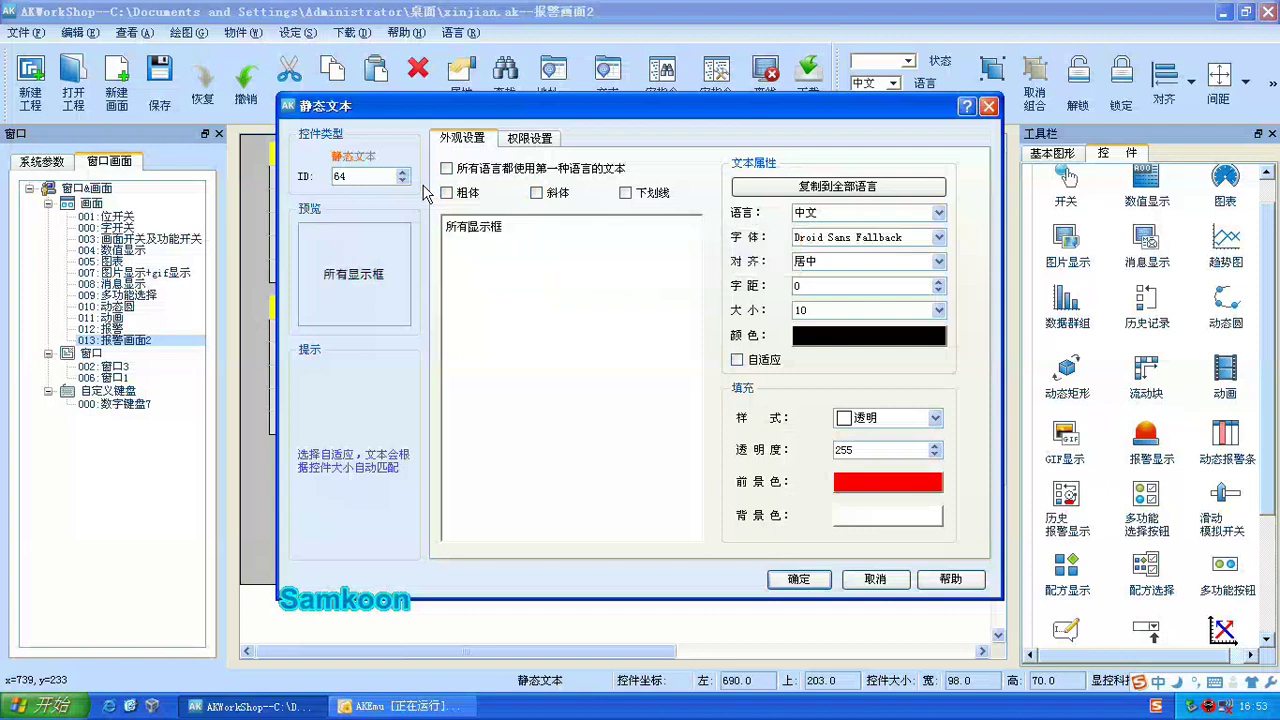
{"action": "type", "text": "baojing"}
{"action": "key", "text": "space"}
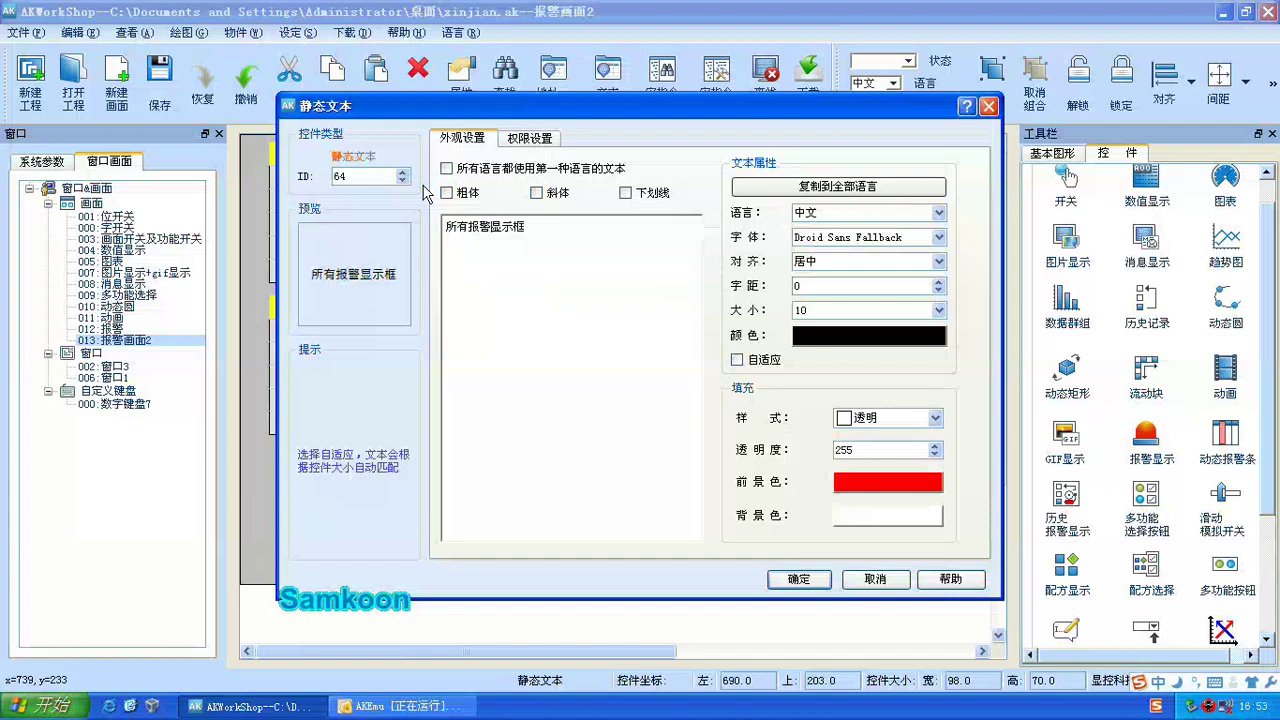
{"action": "left_click", "coordinate": [800, 580]}
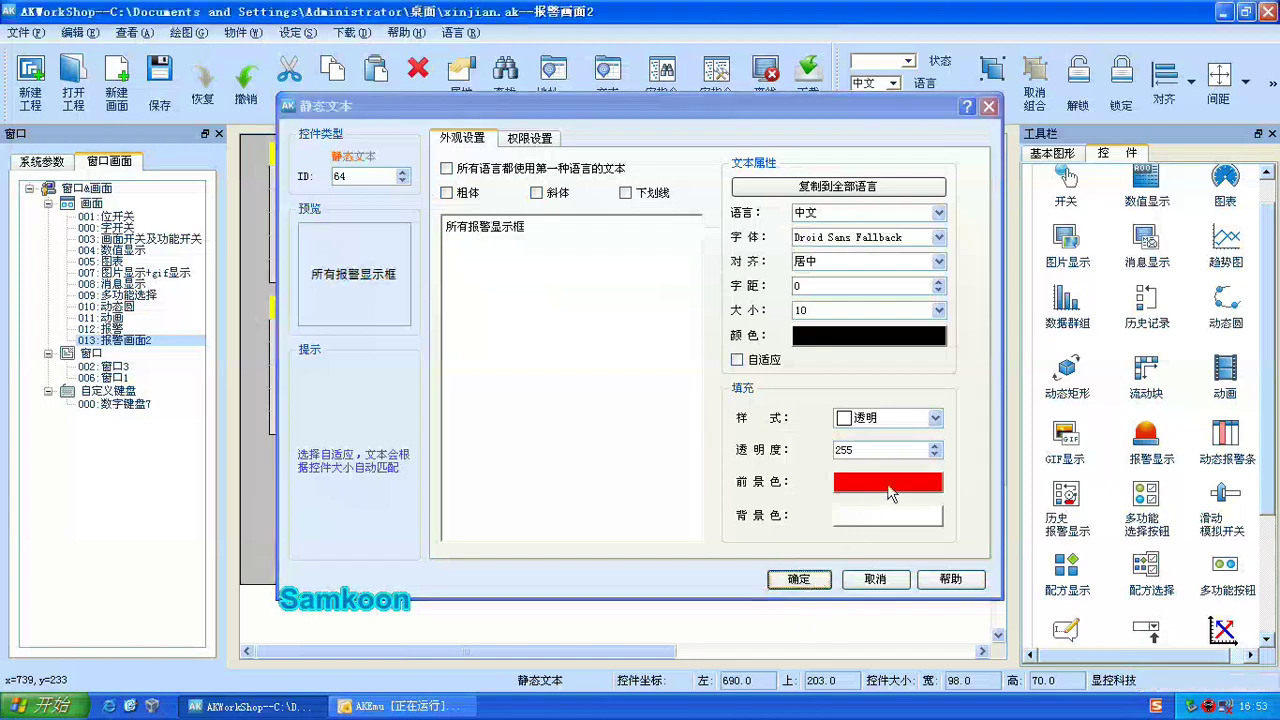
{"action": "left_click", "coordinate": [912, 407]}
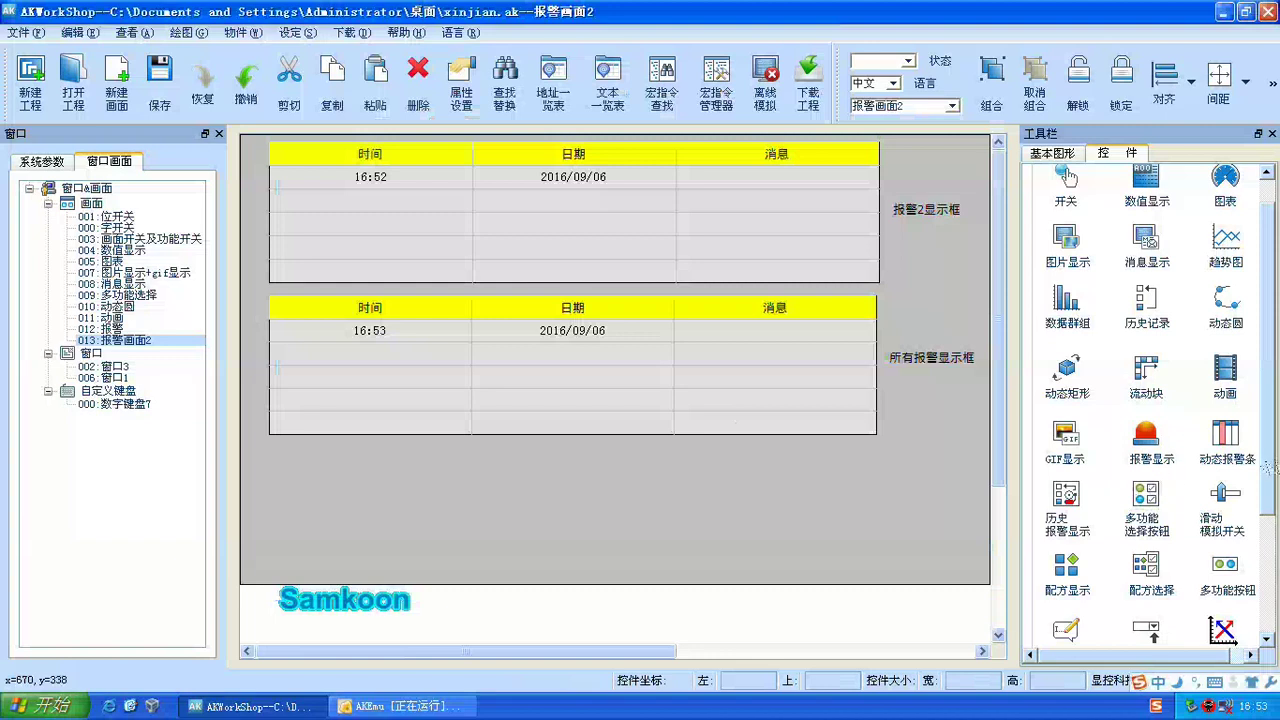
Step: Start a new bit switch with the operation type 交替
{"action": "scroll", "coordinate": [1268, 473], "scroll_direction": "down", "scroll_amount": 1}
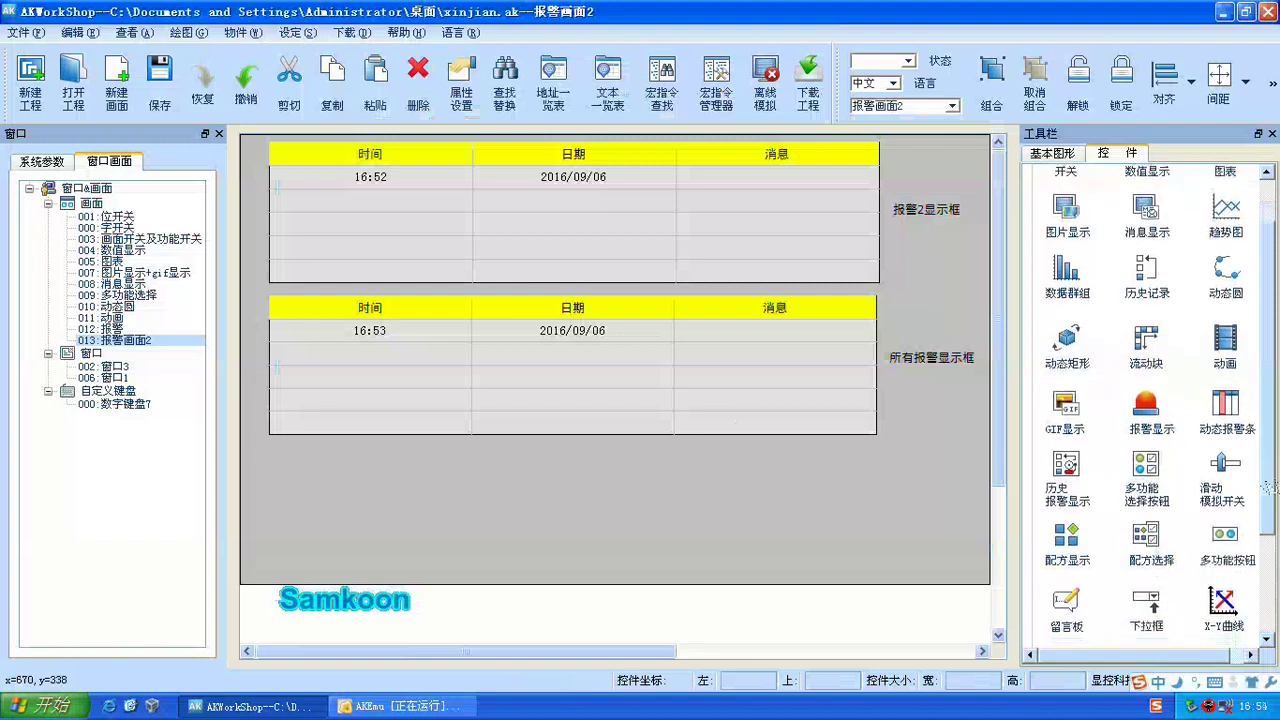
{"action": "scroll", "coordinate": [1268, 410], "scroll_direction": "up", "scroll_amount": 2}
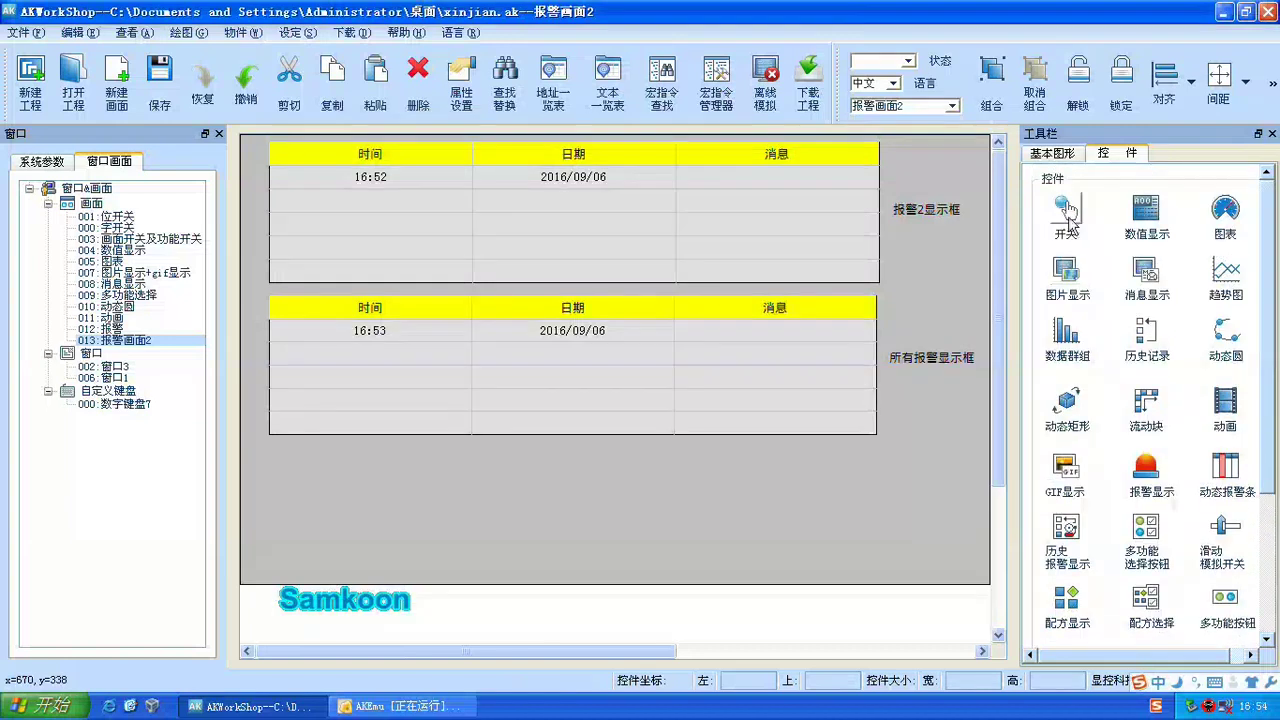
{"action": "left_click", "coordinate": [771, 540]}
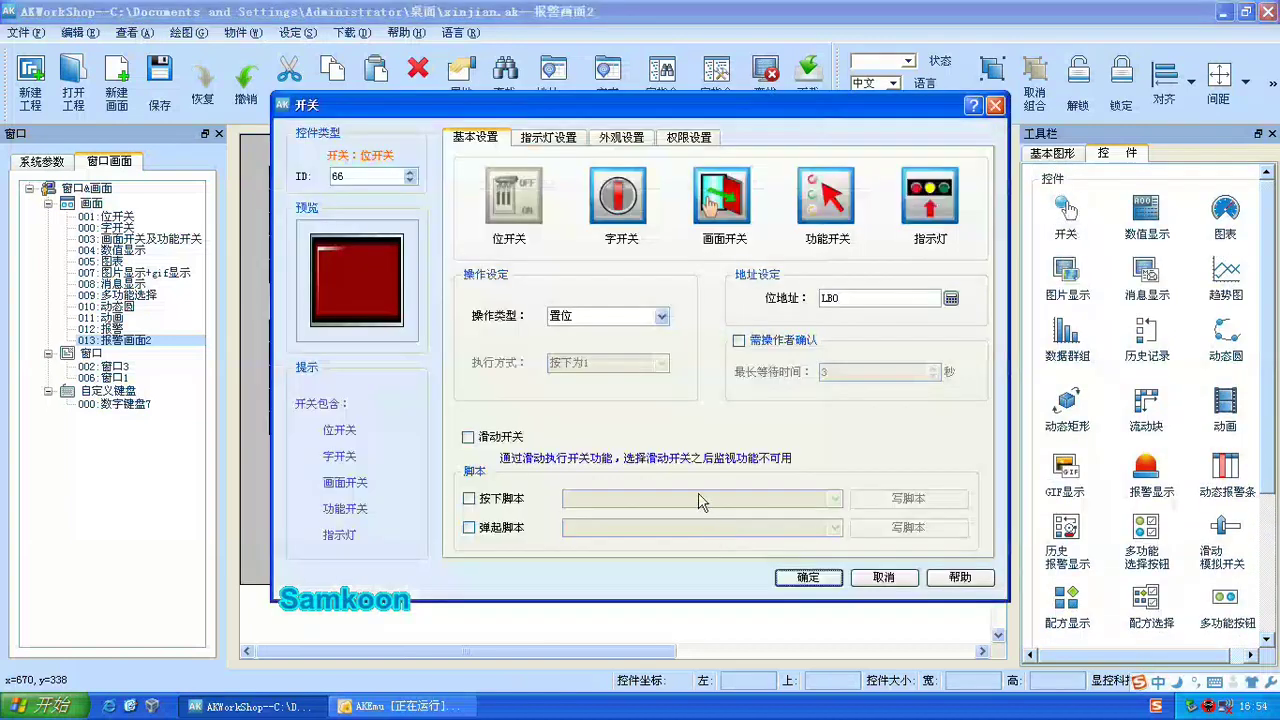
{"action": "left_click", "coordinate": [661, 316]}
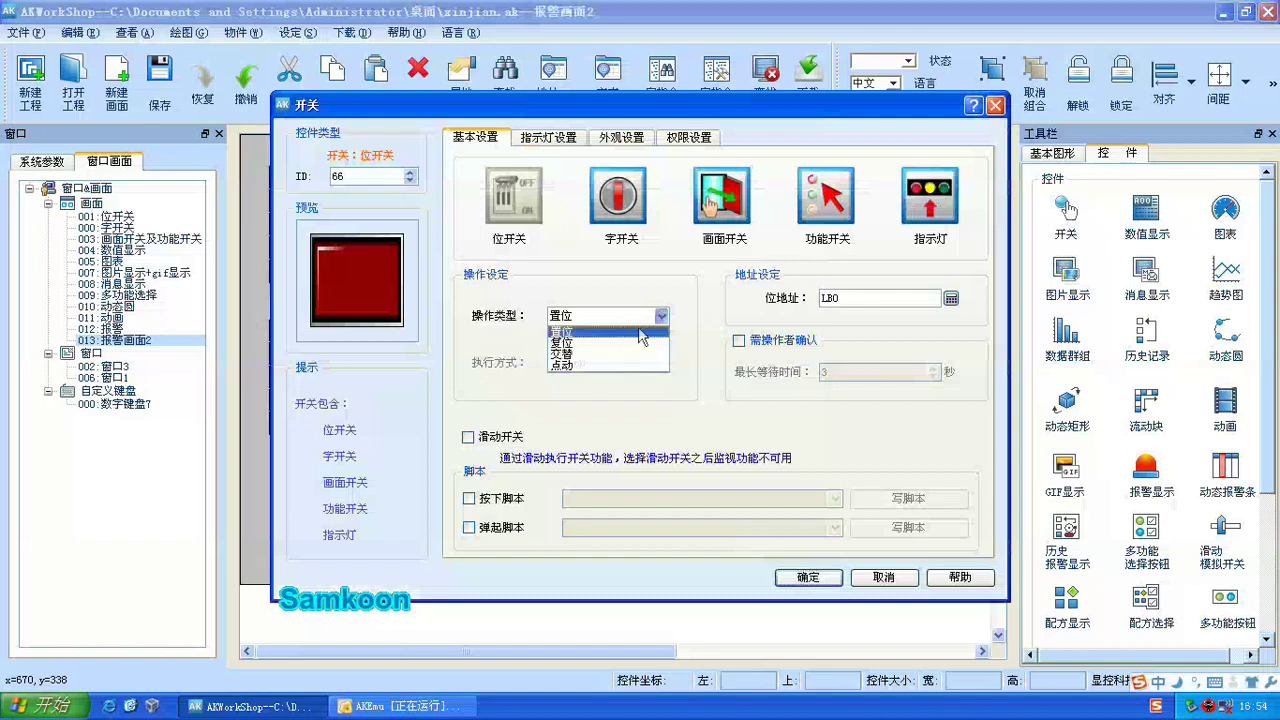
{"action": "left_click", "coordinate": [613, 354]}
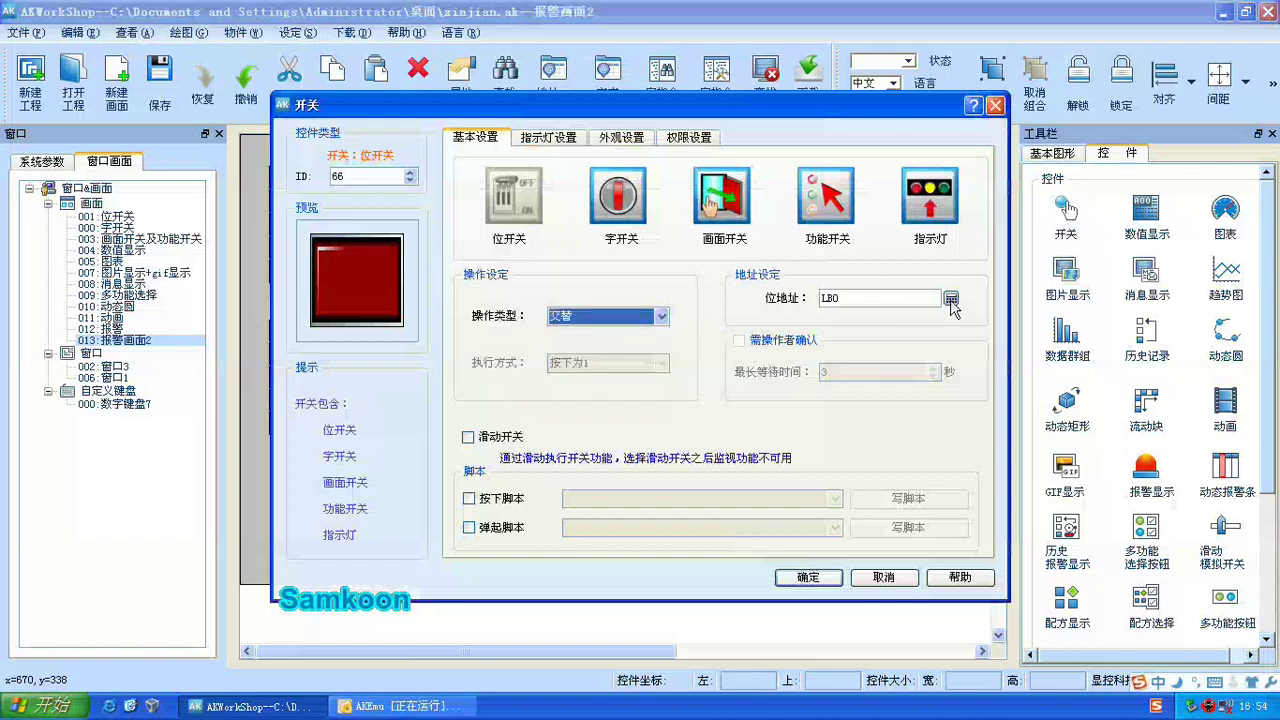
Step: Assign the switch the Com1 bit address M0 and place it below the second alarm display, about 74 × 56 in size
{"action": "left_click", "coordinate": [951, 300]}
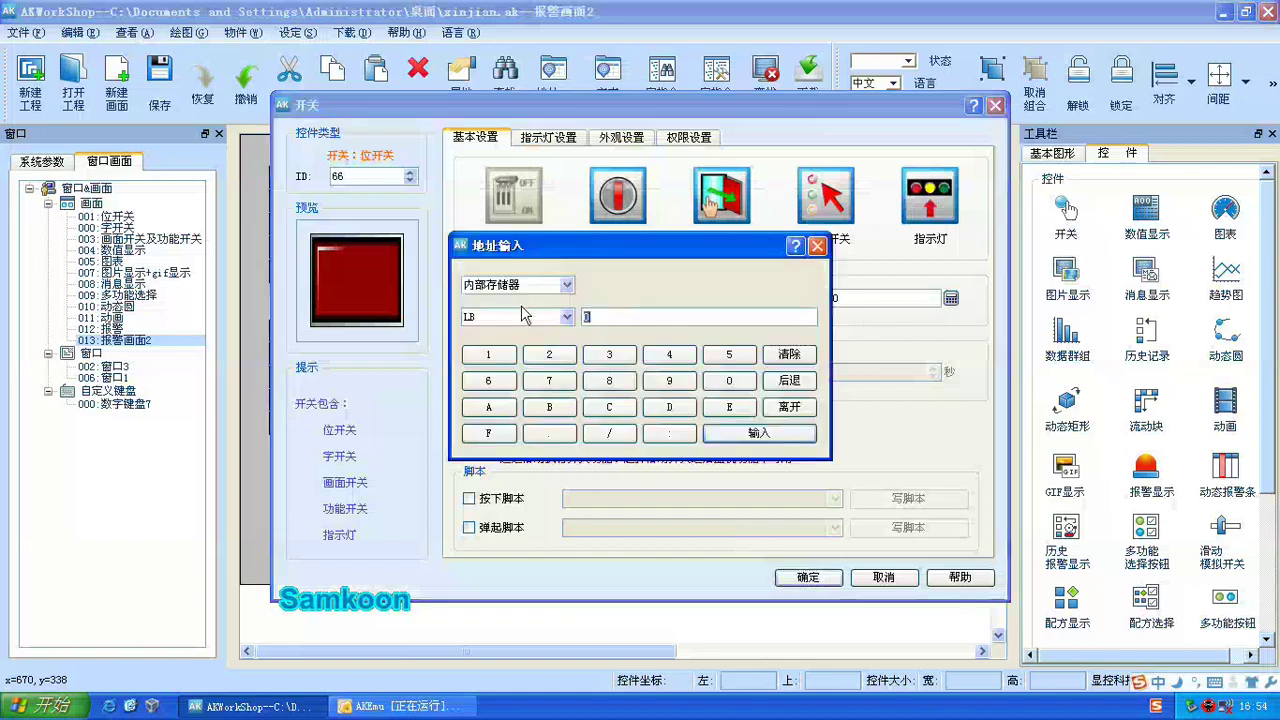
{"action": "left_click", "coordinate": [527, 286]}
{"action": "left_click", "coordinate": [520, 312]}
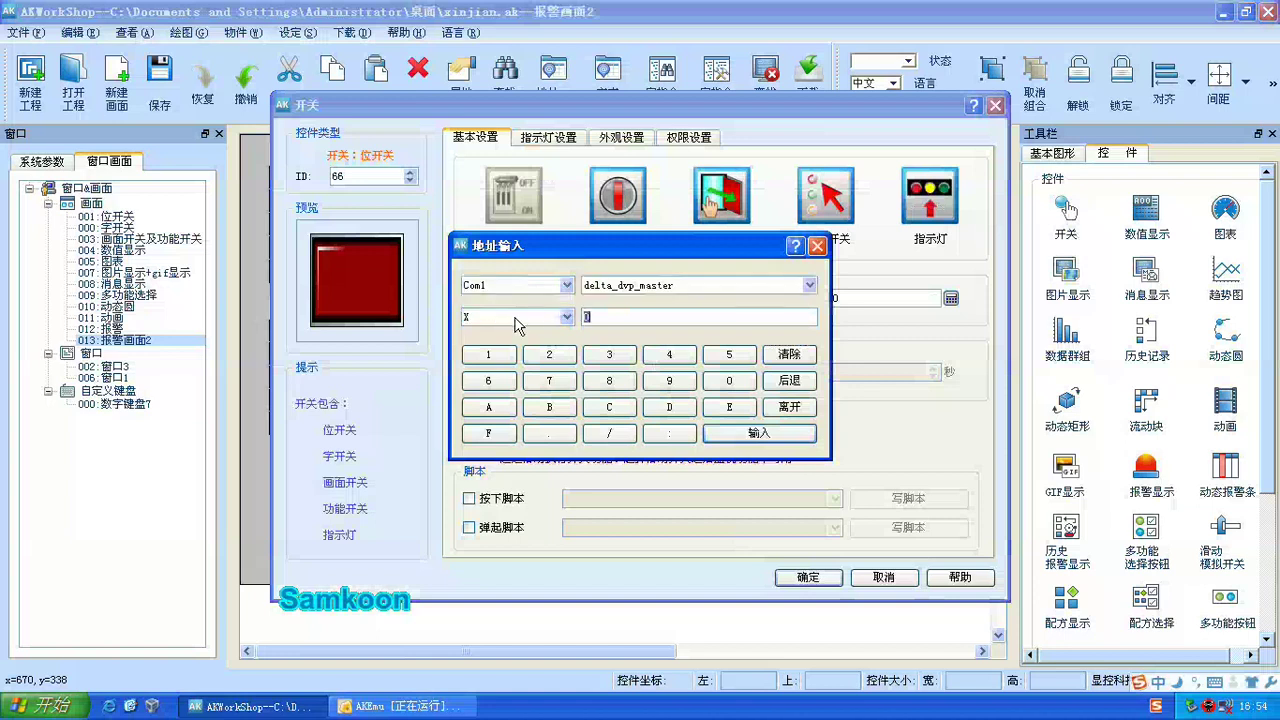
{"action": "left_click", "coordinate": [515, 318]}
{"action": "left_click", "coordinate": [500, 357]}
{"action": "left_click", "coordinate": [752, 433]}
{"action": "left_click", "coordinate": [807, 580]}
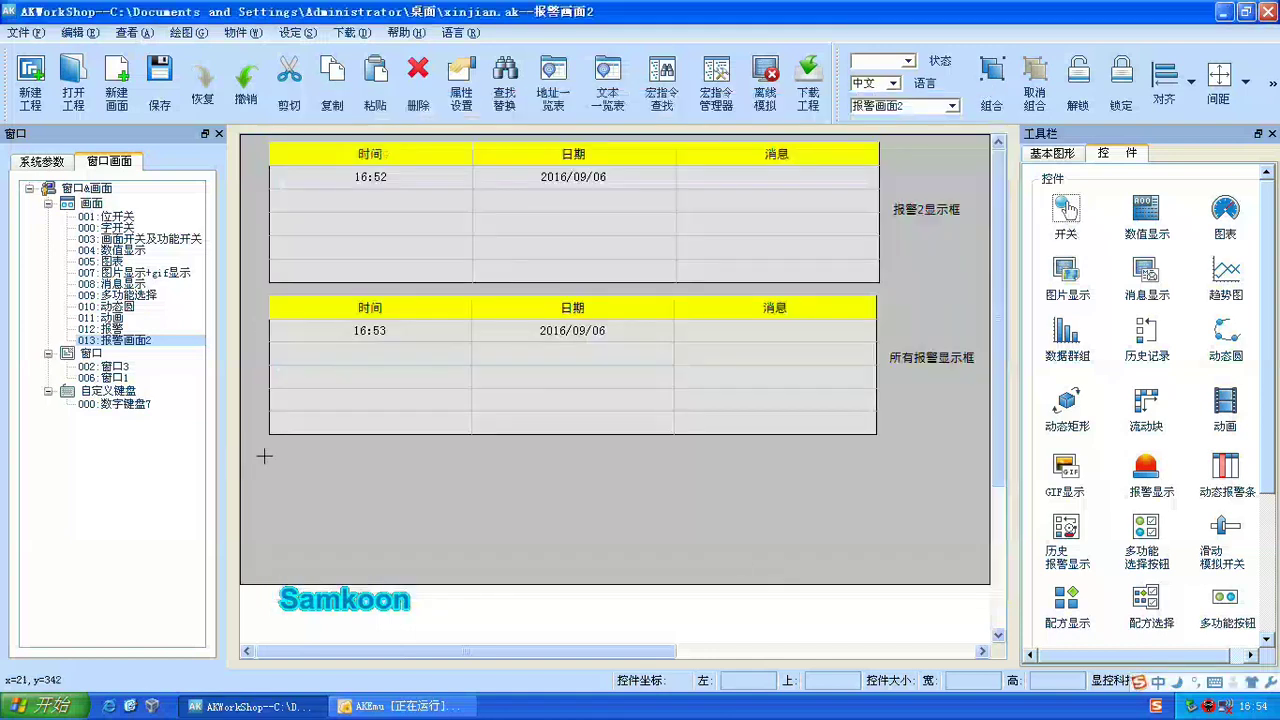
{"action": "left_click_drag", "start_coordinate": [264, 456], "coordinate": [338, 510]}
Step: Enable the switch's indicator lamp function and make its monitored address the same as the operation address
{"action": "double_click", "coordinate": [305, 494]}
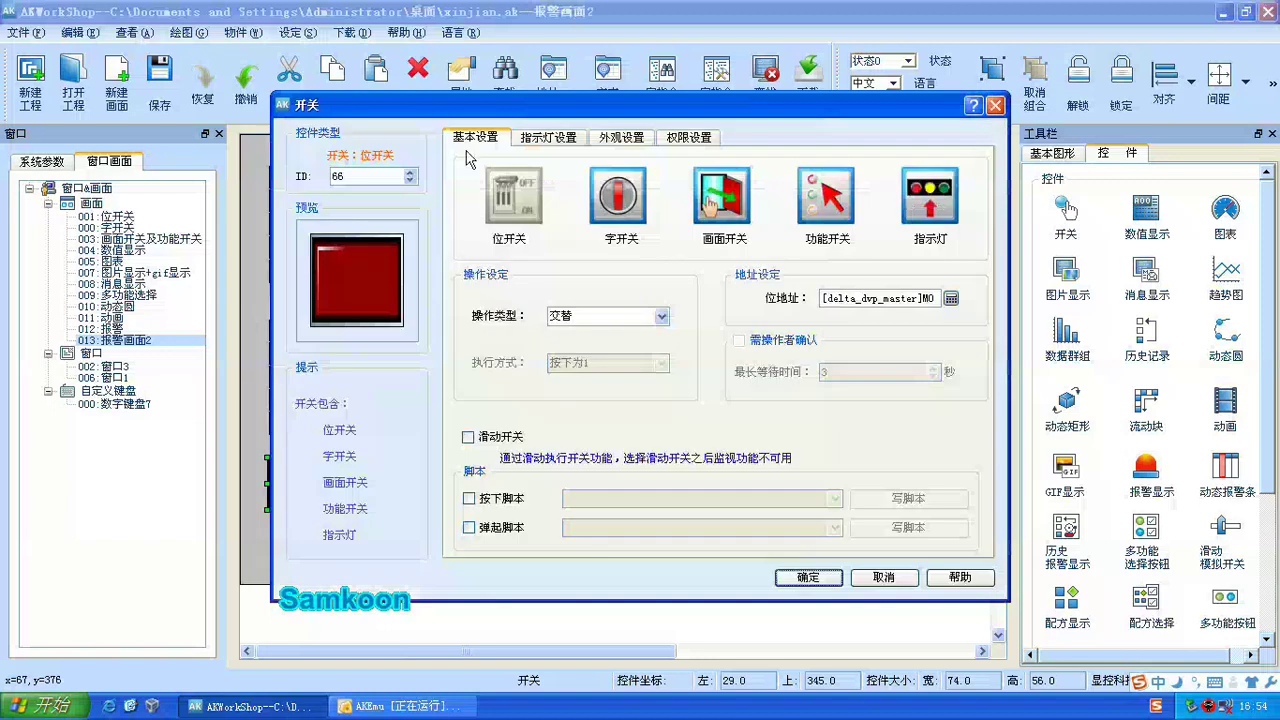
{"action": "left_click", "coordinate": [555, 138]}
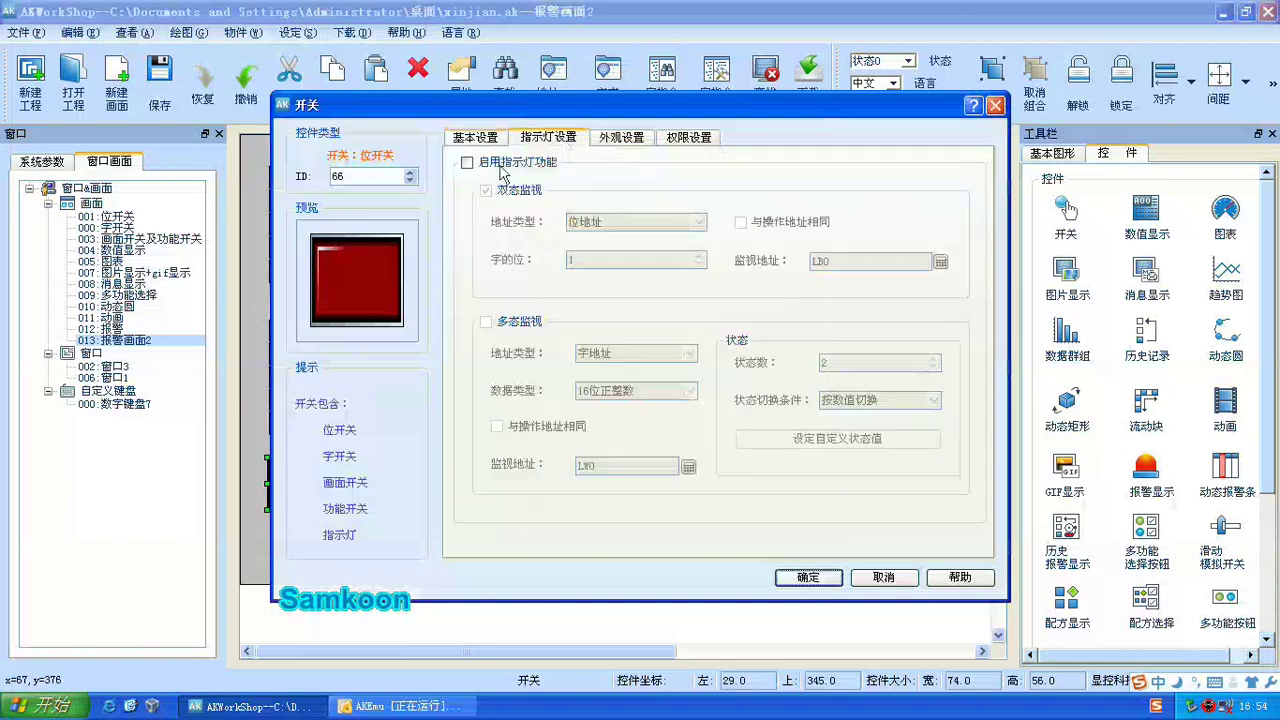
{"action": "left_click", "coordinate": [467, 163]}
{"action": "left_click", "coordinate": [741, 222]}
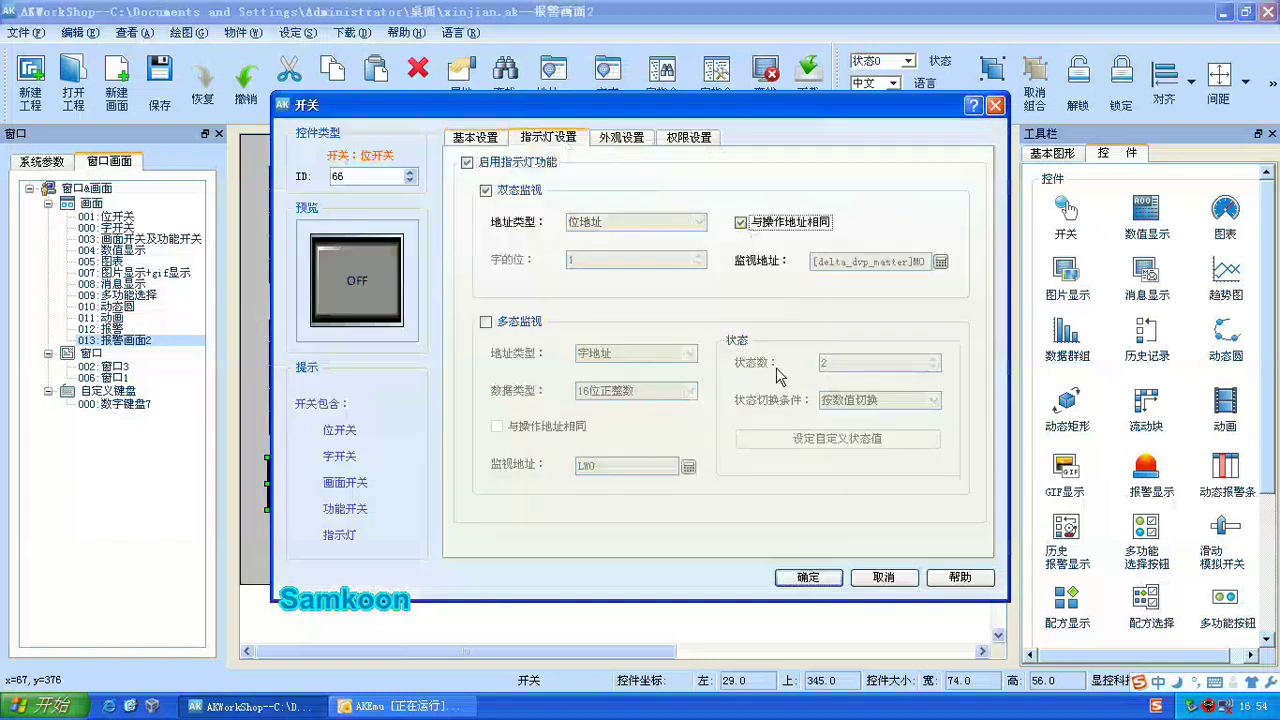
{"action": "left_click", "coordinate": [808, 578]}
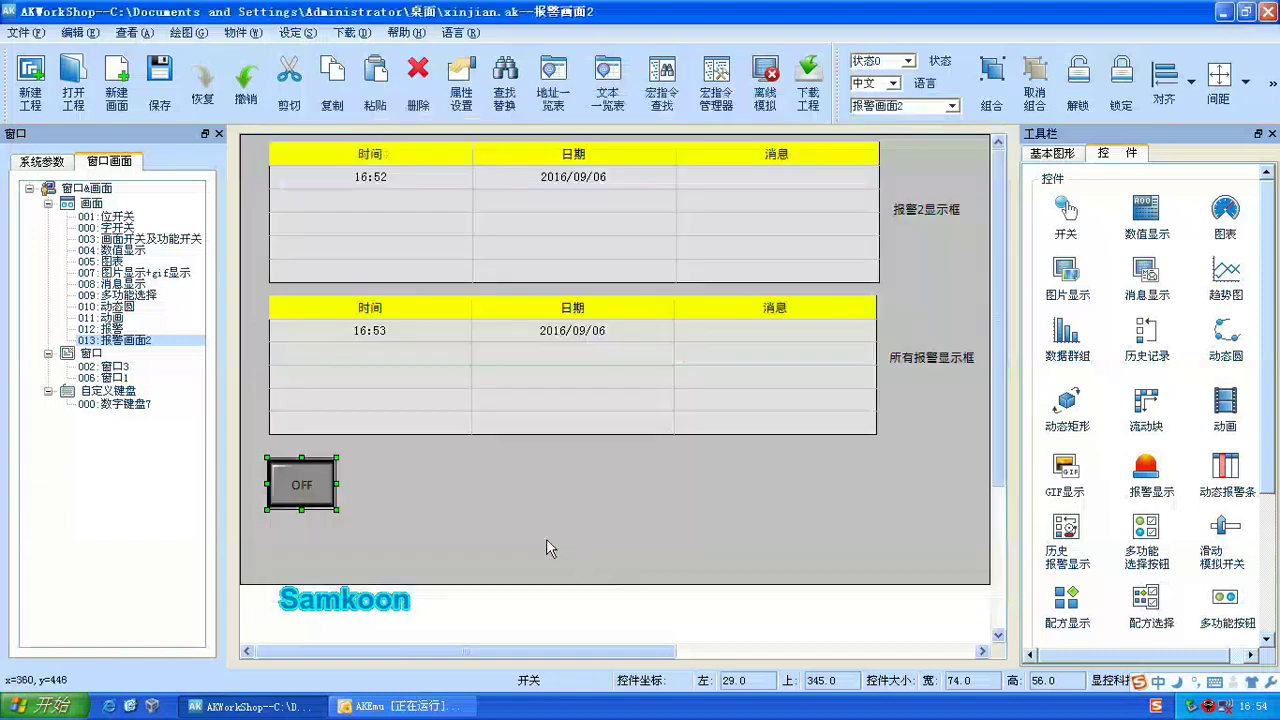
Step: Multi-copy the switch with 4 in the X direction and 1 in the Y direction, with address increment enabled
{"action": "right_click", "coordinate": [318, 482]}
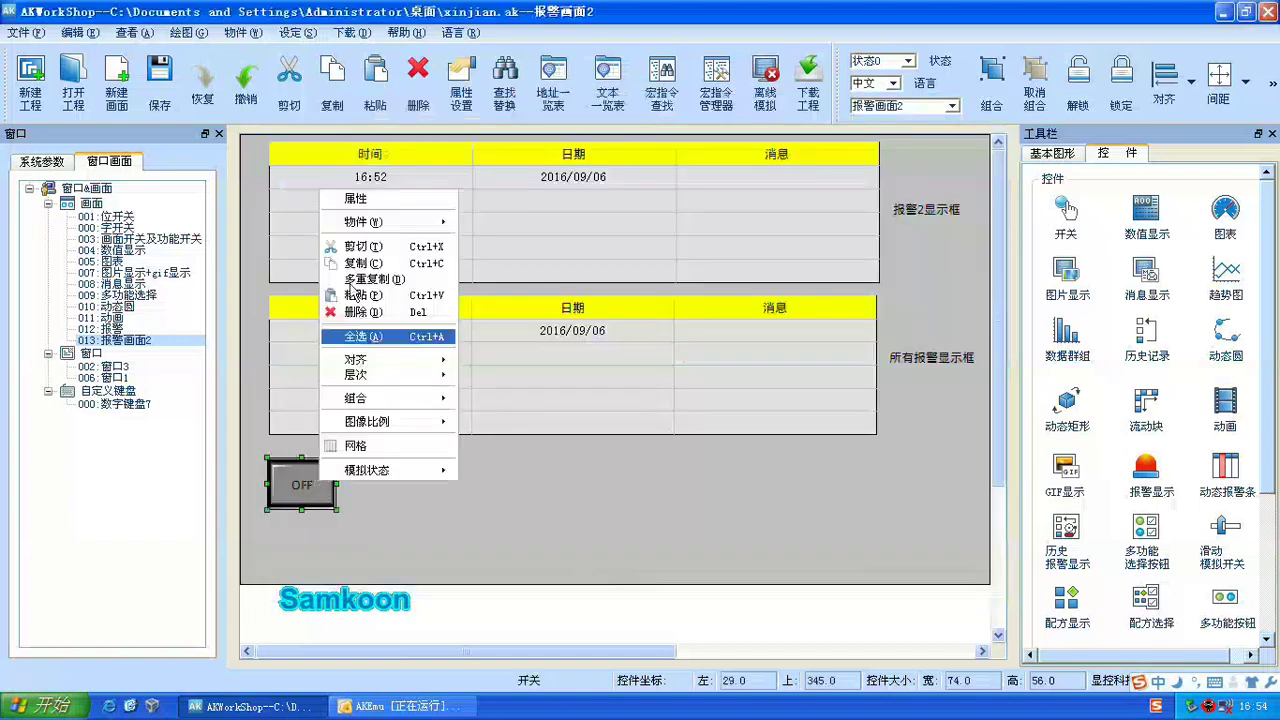
{"action": "key", "text": "Return"}
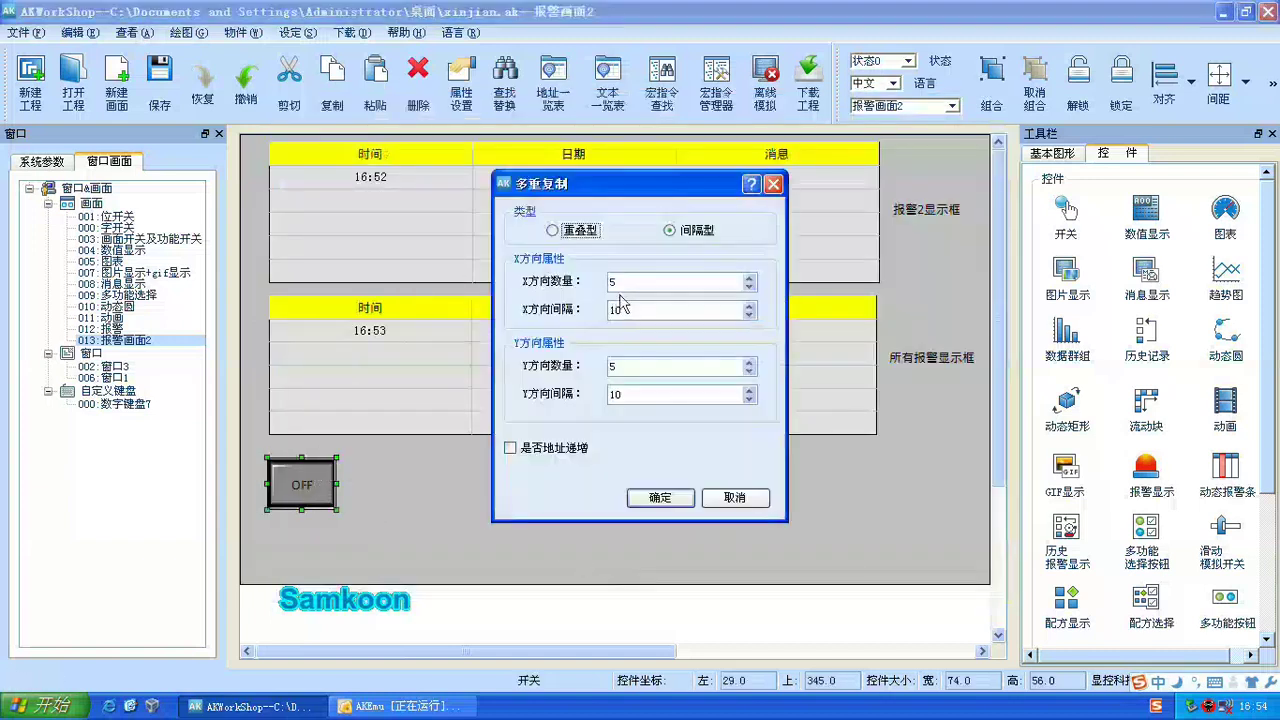
{"action": "type", "text": "4"}
{"action": "type", "text": "1"}
{"action": "left_click", "coordinate": [510, 447]}
{"action": "left_click", "coordinate": [659, 500]}
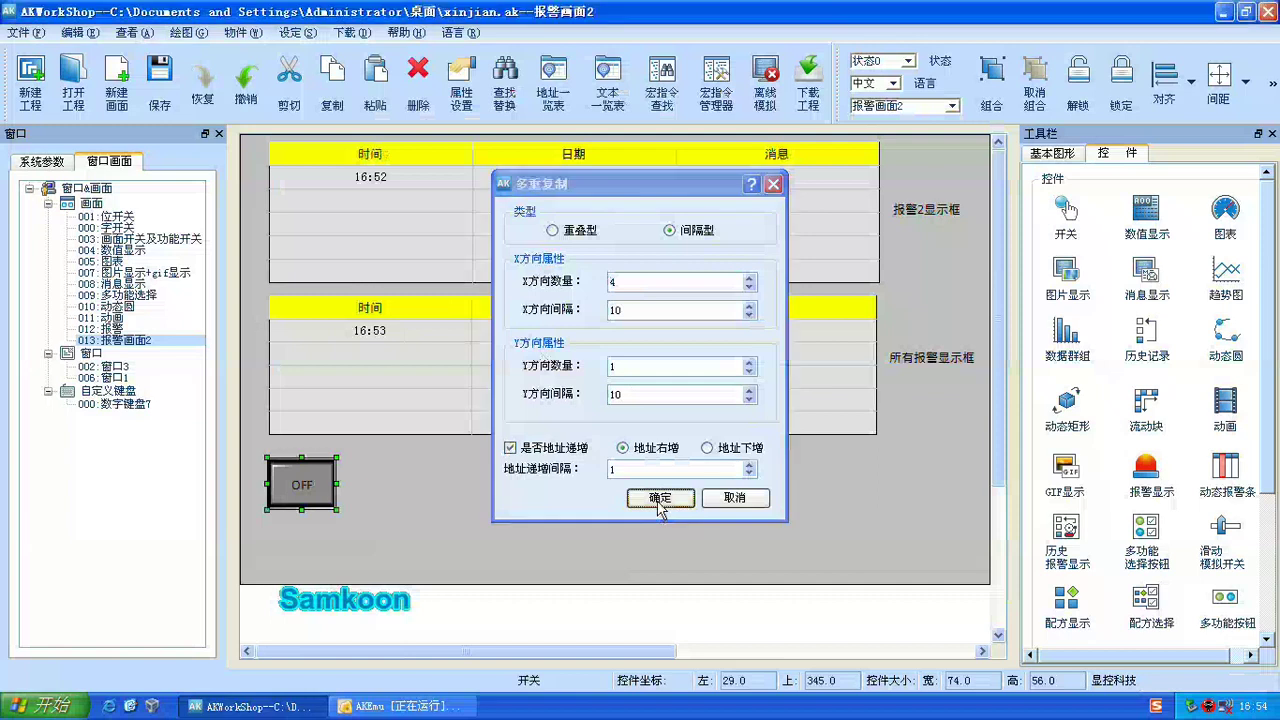
{"action": "left_click", "coordinate": [680, 537]}
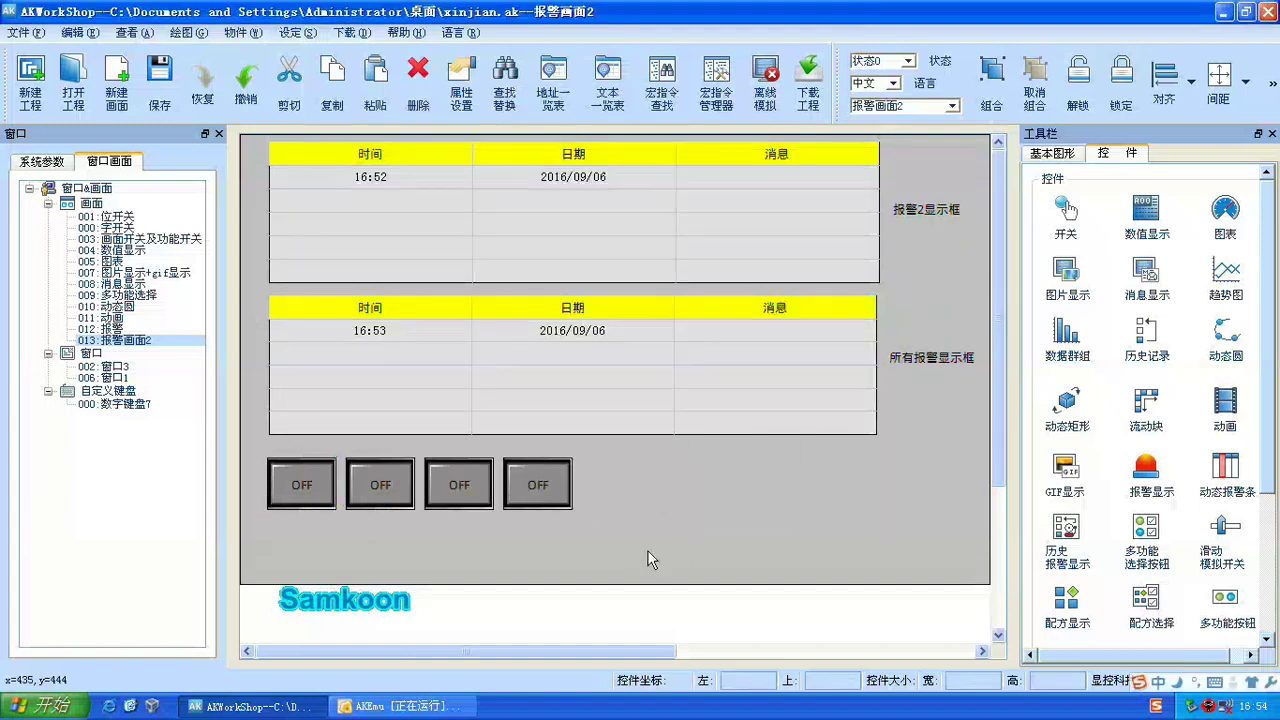
Step: Save the project, run the offline simulation and go from the 报警 screen to 报警画面2 in it
{"action": "left_click", "coordinate": [335, 40]}
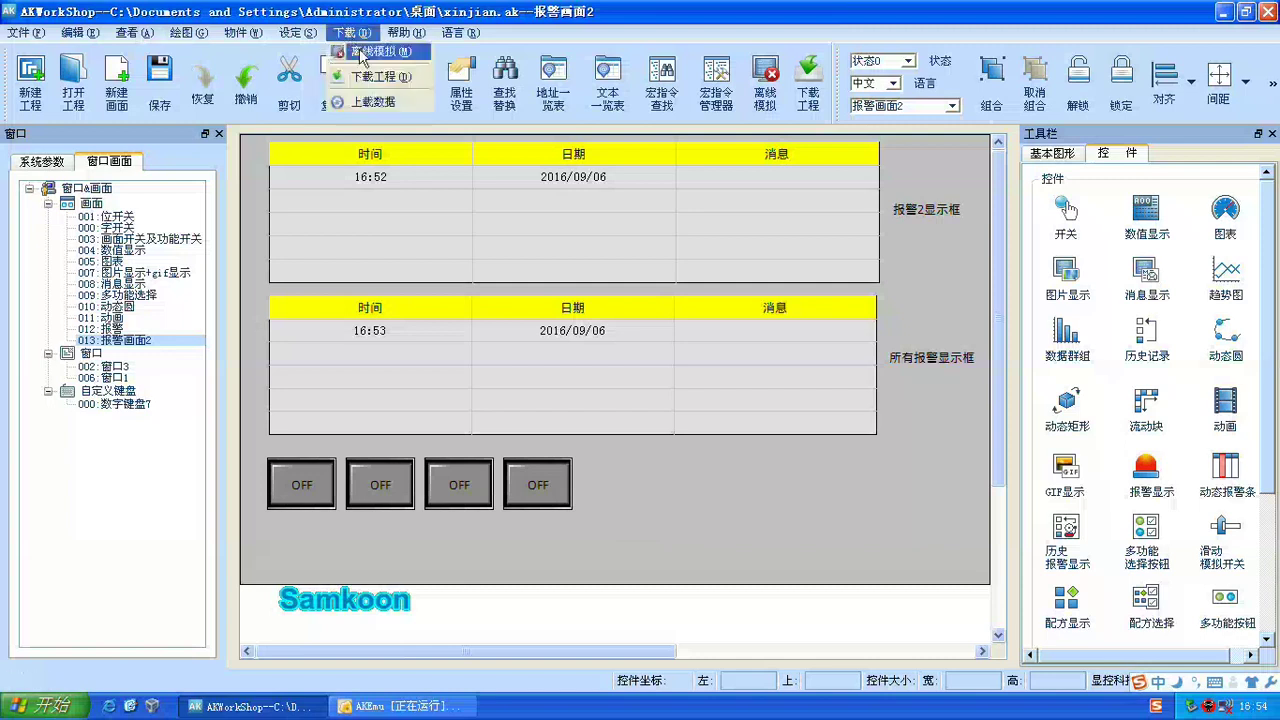
{"action": "left_click", "coordinate": [362, 57]}
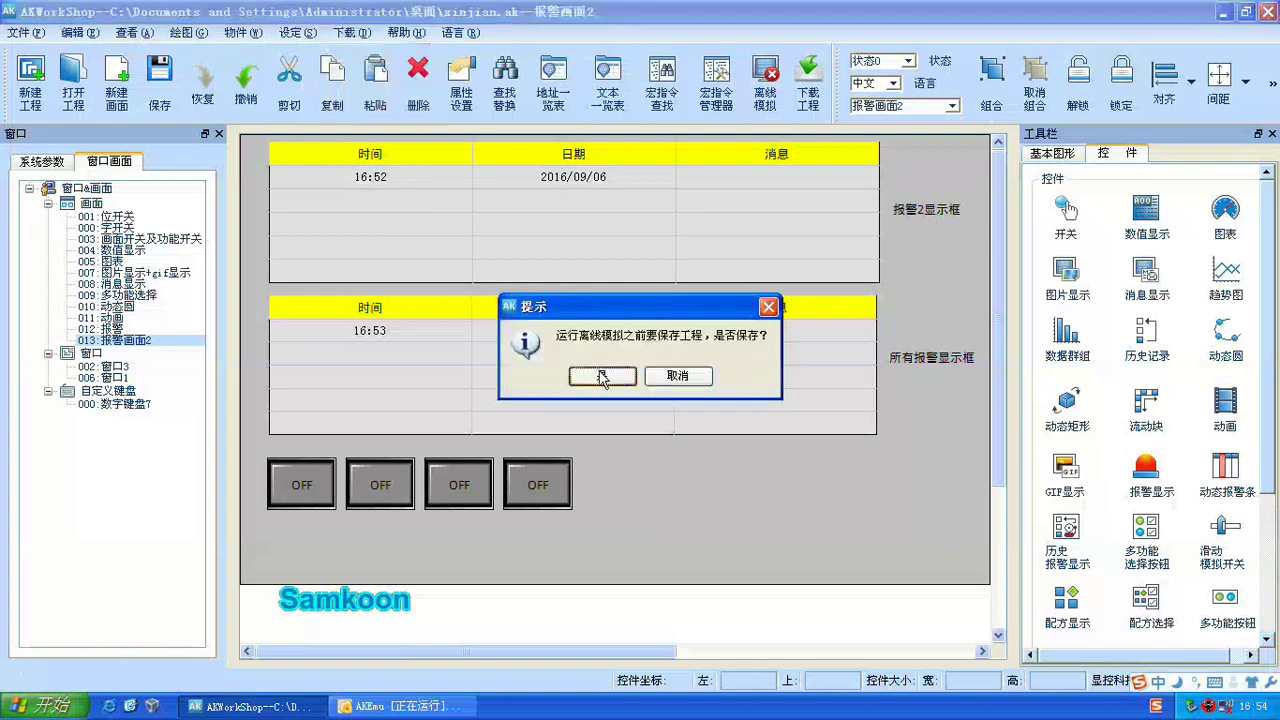
{"action": "left_click", "coordinate": [602, 376]}
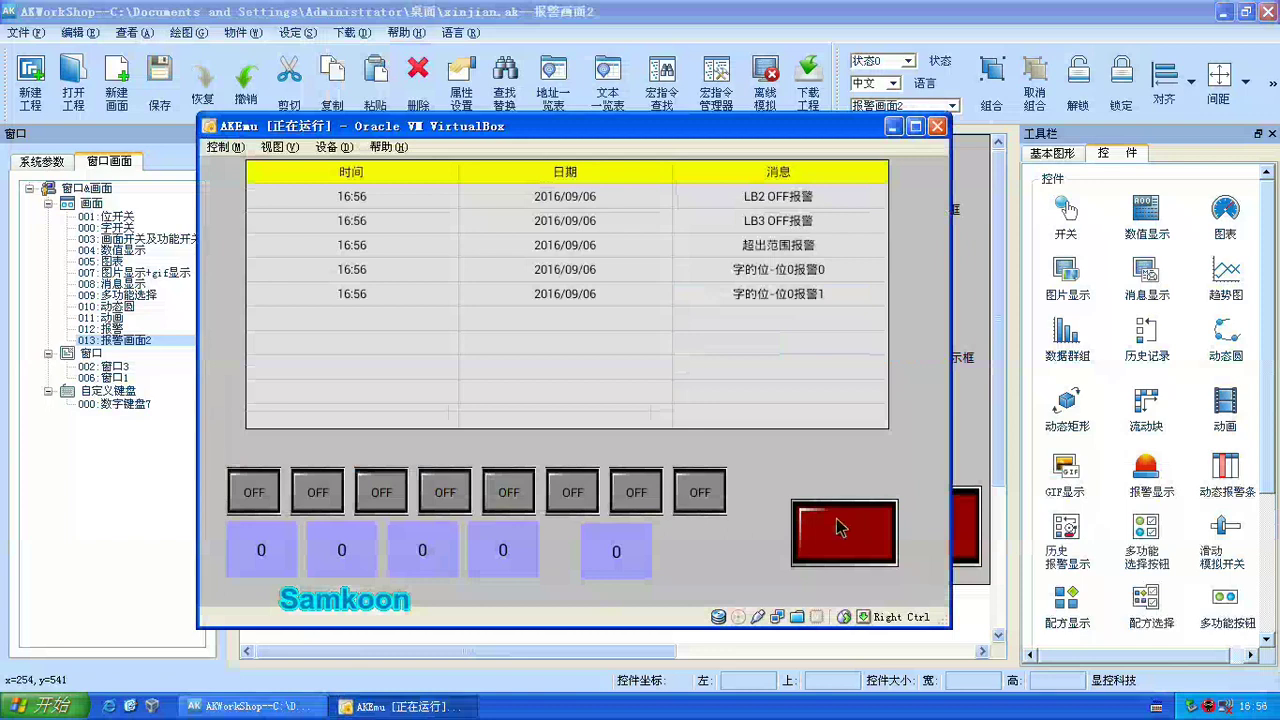
{"action": "left_click", "coordinate": [841, 543]}
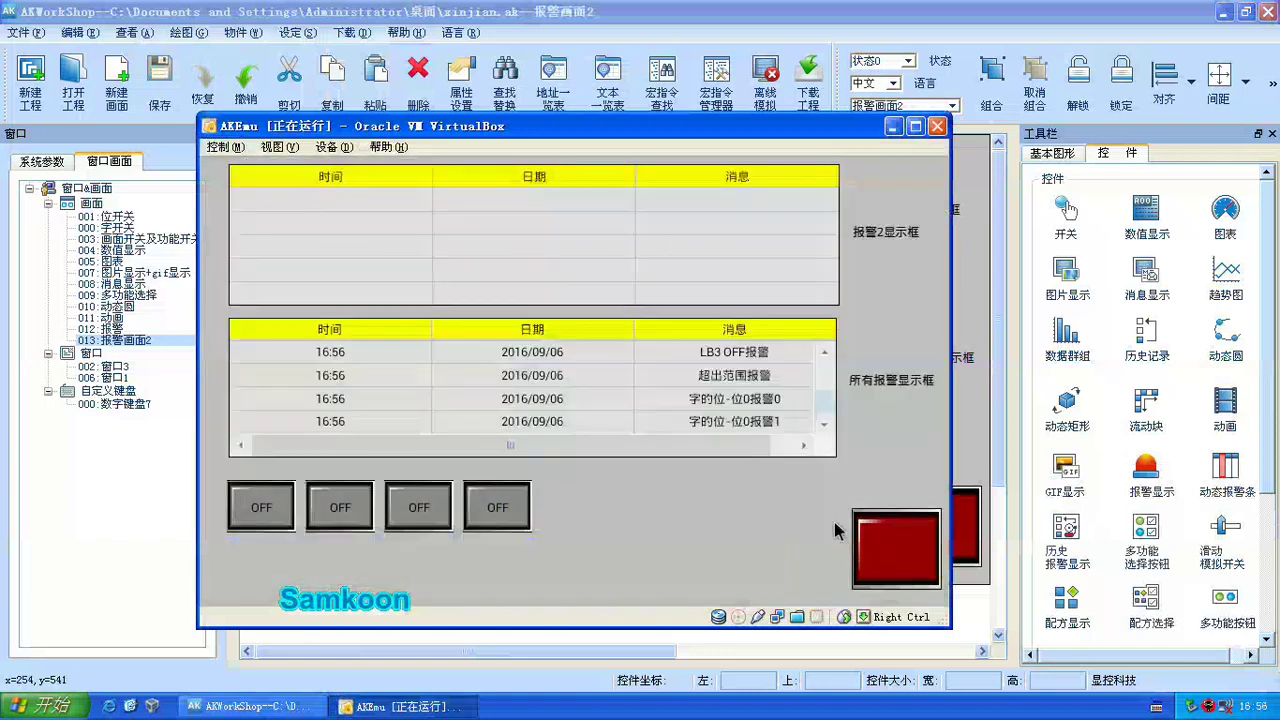
Step: Turn on the four M-address switches one after another in the simulation to trigger their alarms in both displays
{"action": "left_click", "coordinate": [254, 530]}
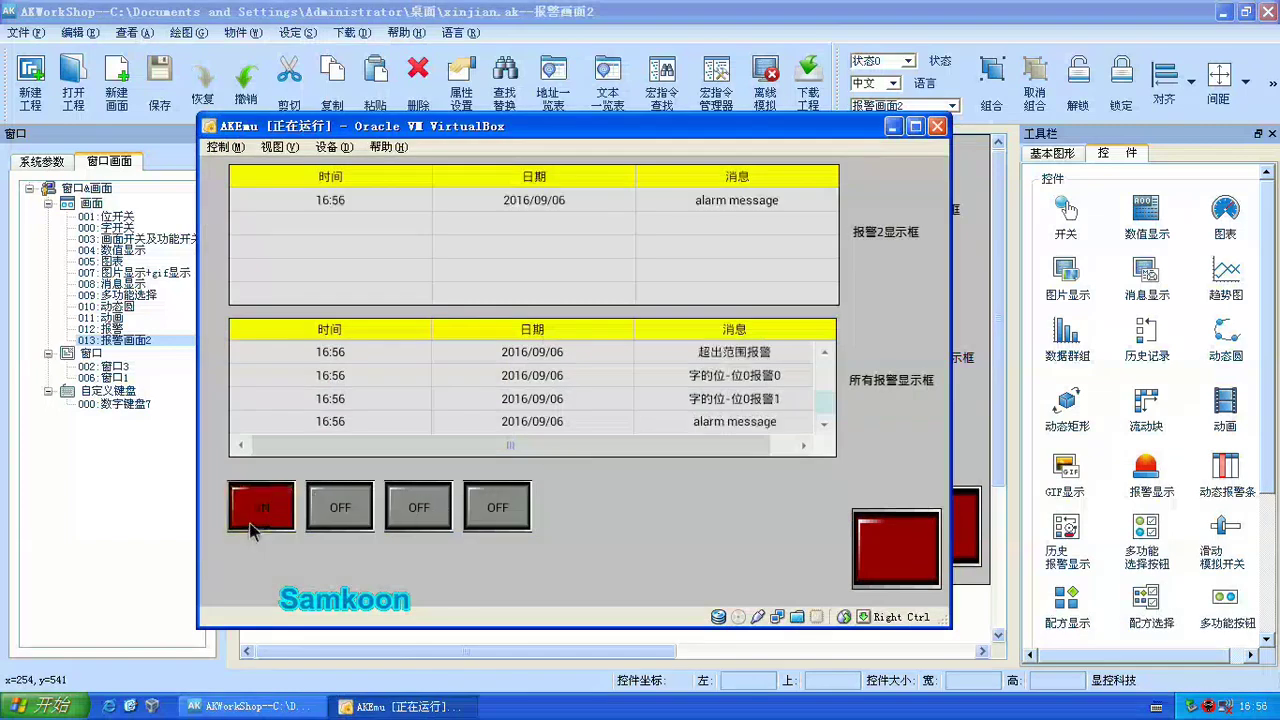
{"action": "left_click", "coordinate": [334, 517]}
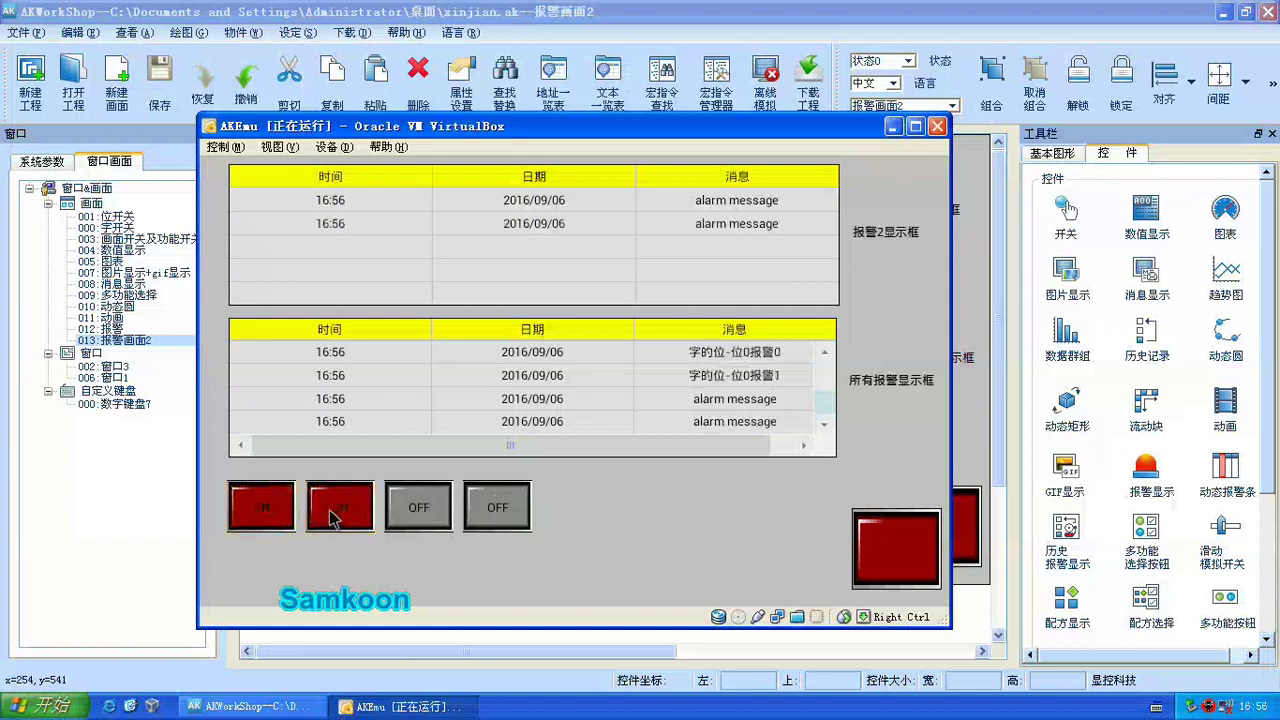
{"action": "left_click", "coordinate": [416, 518]}
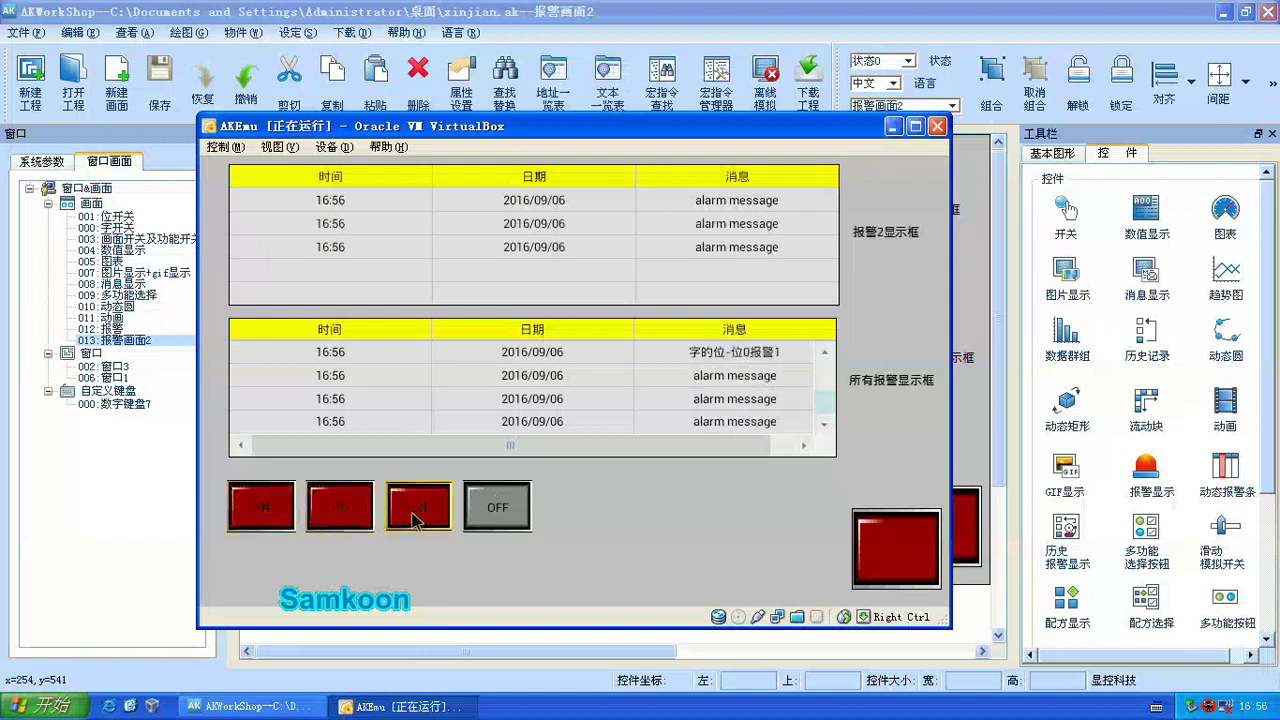
{"action": "left_click", "coordinate": [486, 515]}
Step: Turn the four M-address switches off again from the last to the first to clear their alarms
{"action": "left_click", "coordinate": [489, 513]}
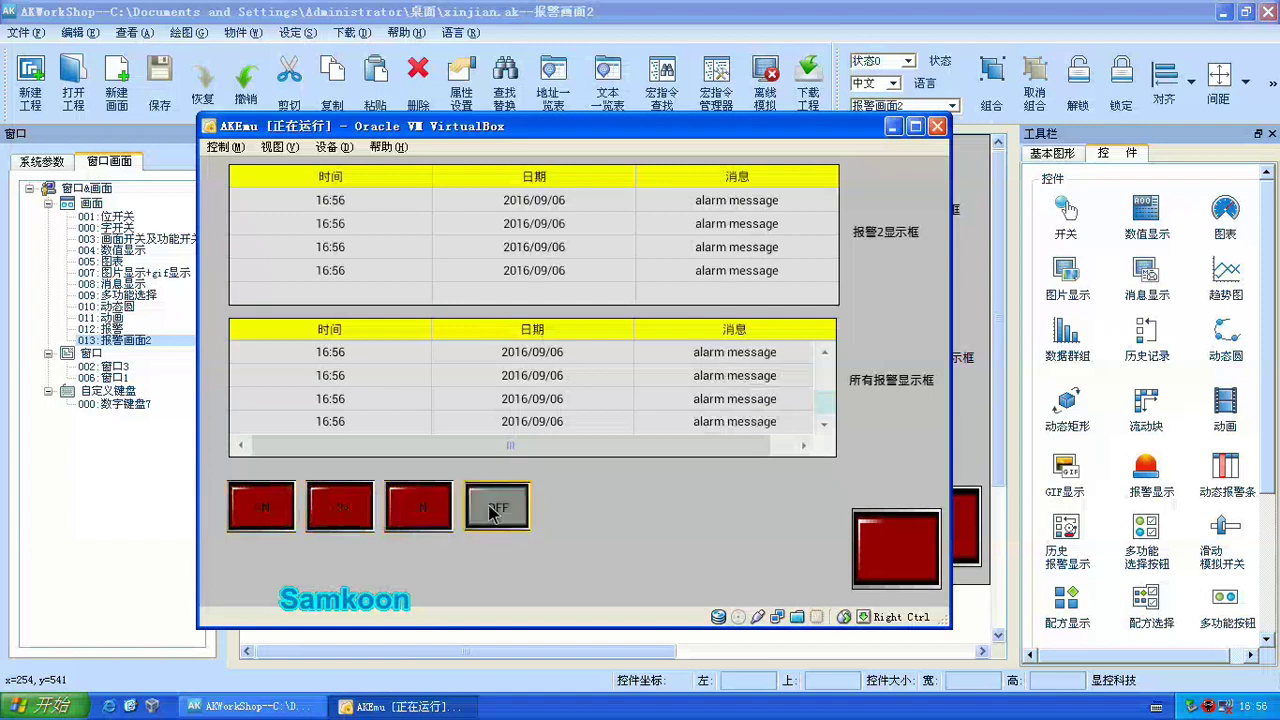
{"action": "left_click", "coordinate": [426, 512]}
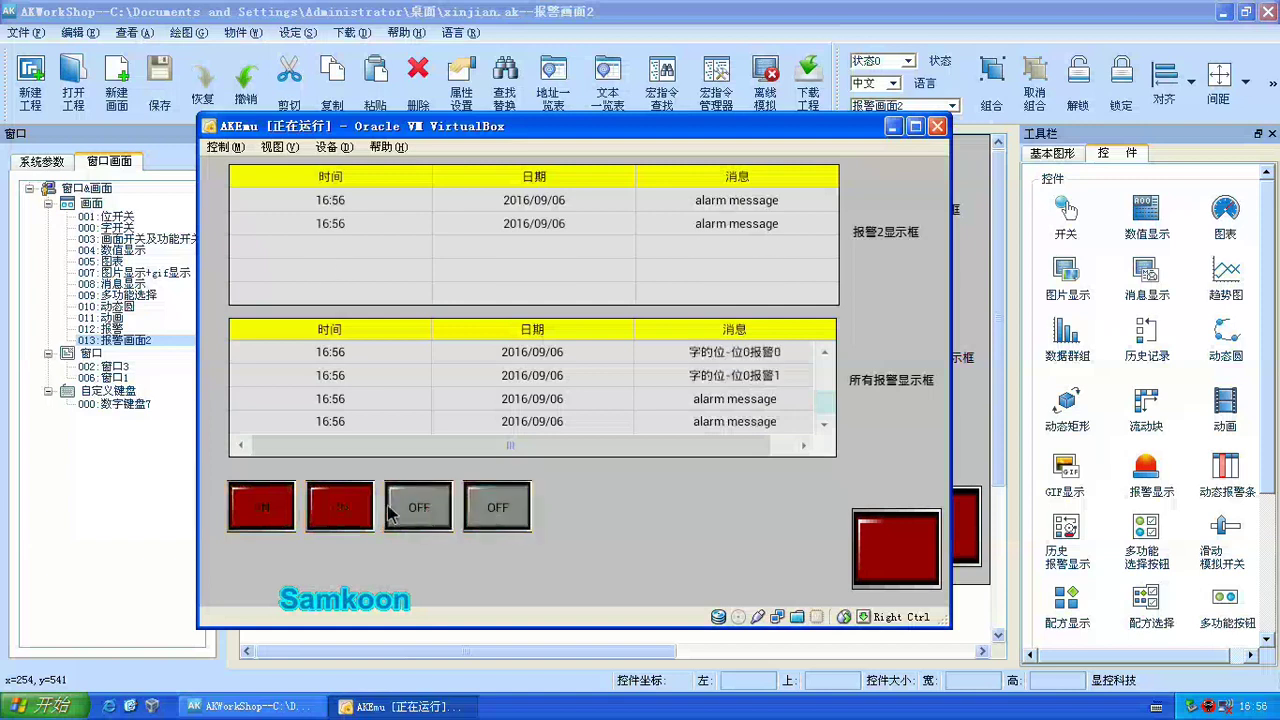
{"action": "left_click", "coordinate": [355, 512]}
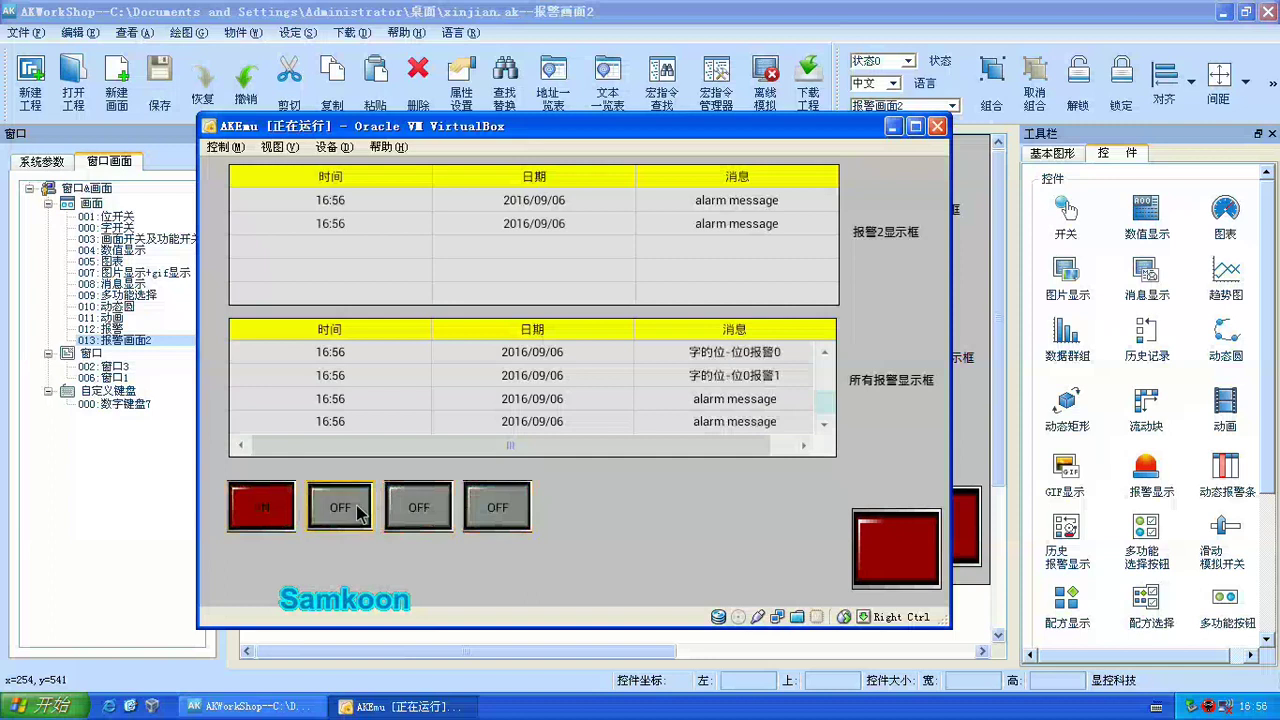
{"action": "left_click", "coordinate": [290, 509]}
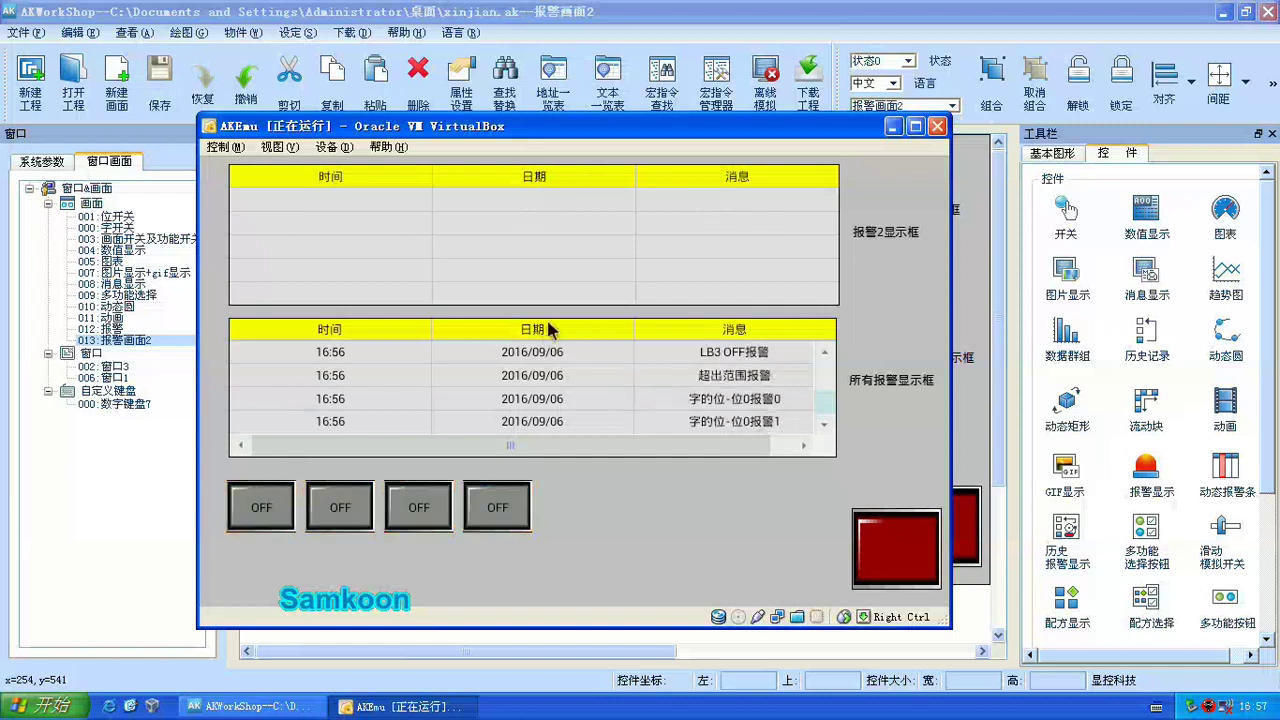
Step: Go to the 报警 screen and back to 报警画面2 in the simulation, and return to the AKWorkShop editor
{"action": "left_click", "coordinate": [907, 557]}
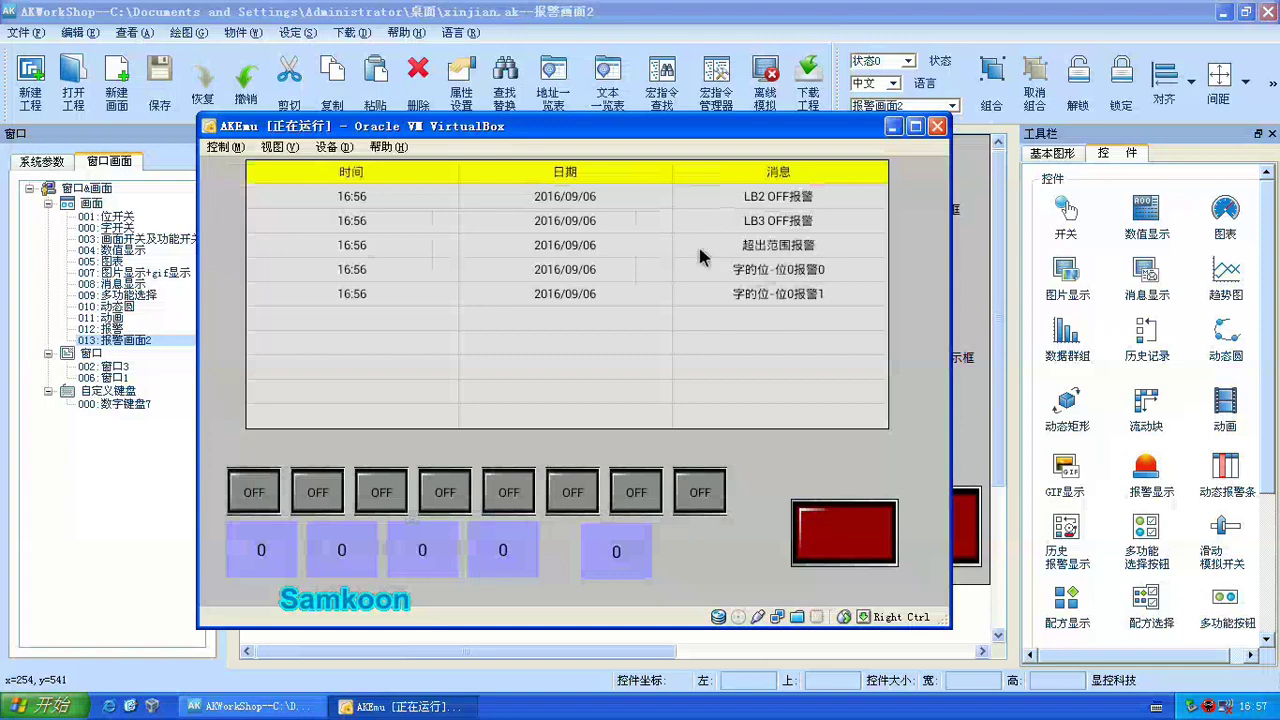
{"action": "left_click", "coordinate": [836, 532]}
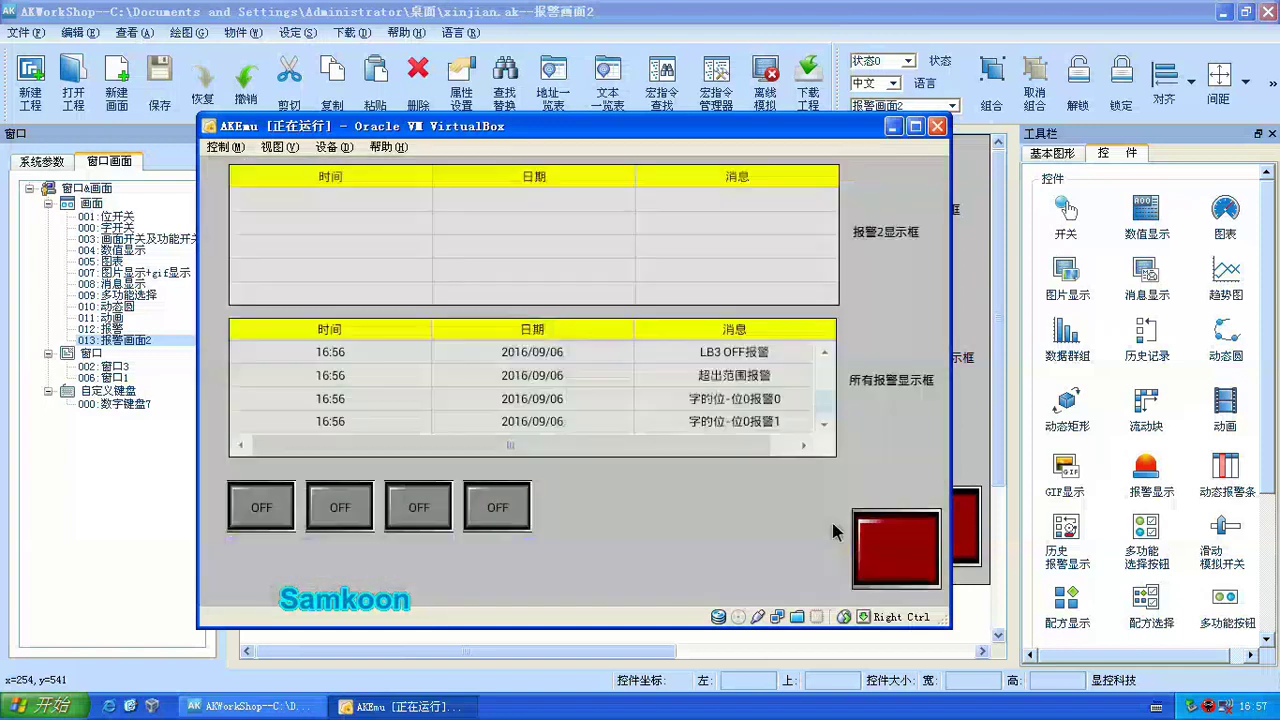
{"action": "left_click", "coordinate": [968, 412]}
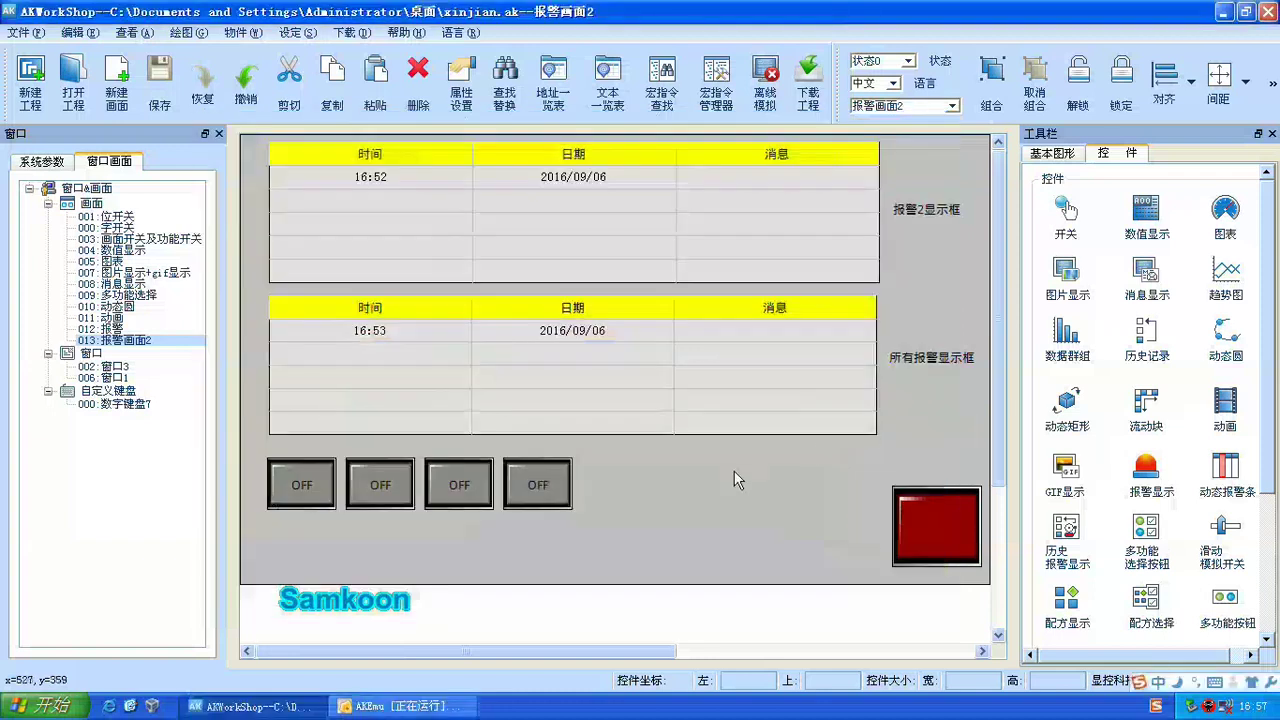
Step: Place a history alarm display with default settings on the 历史报警显示器 screen, about 661 × 264 in size, near the screen's upper edge
{"action": "right_click", "coordinate": [735, 480]}
{"action": "left_click", "coordinate": [662, 522]}
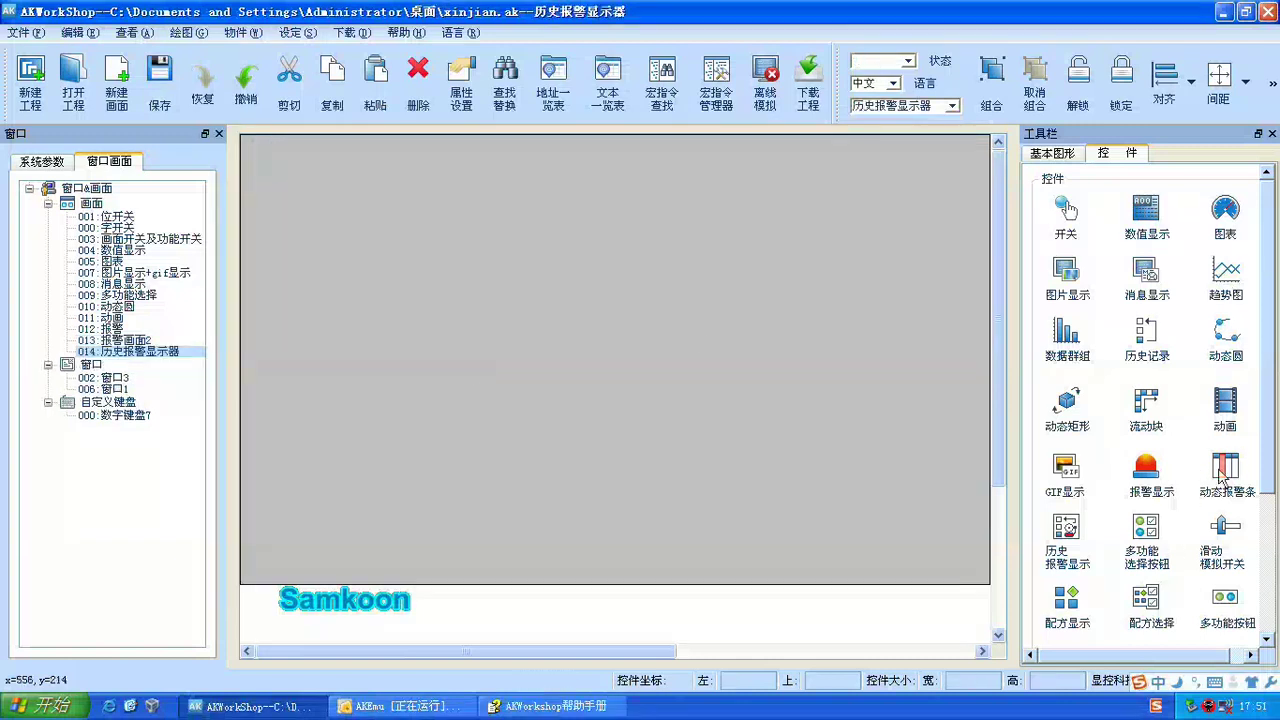
{"action": "scroll", "coordinate": [1226, 478], "scroll_direction": "down", "scroll_amount": 2}
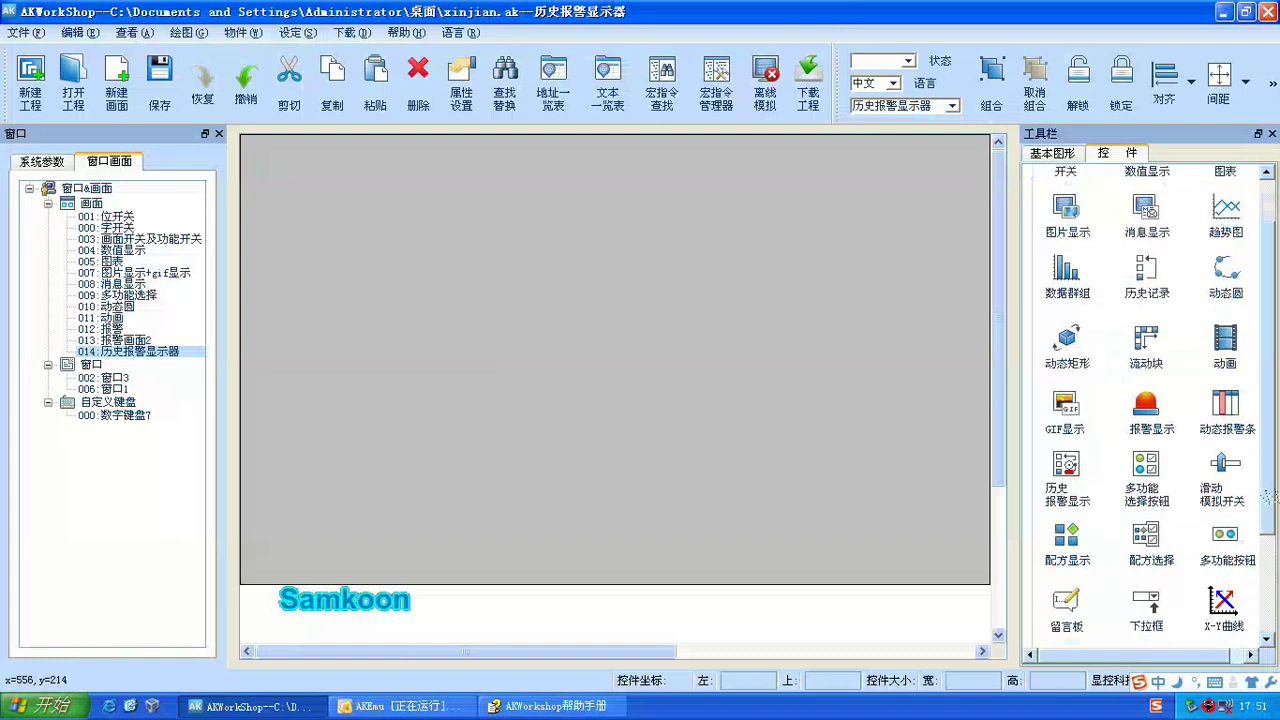
{"action": "left_click", "coordinate": [1066, 460]}
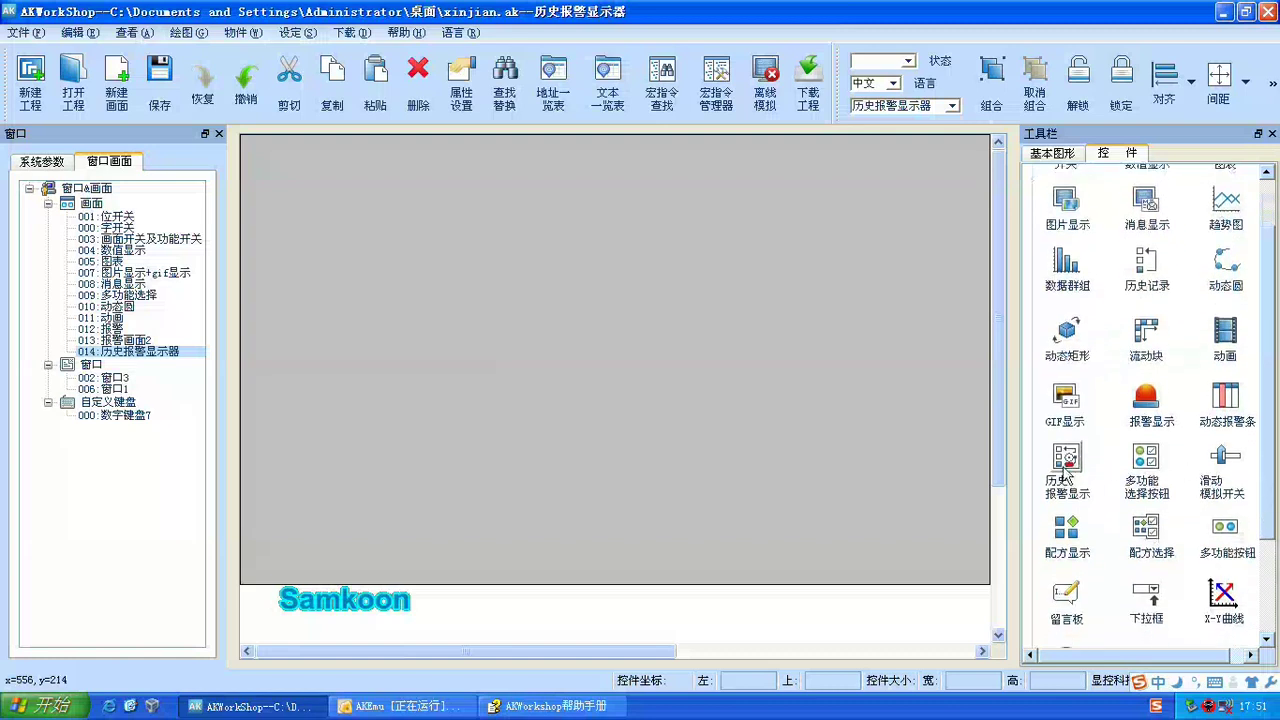
{"action": "left_click", "coordinate": [689, 408]}
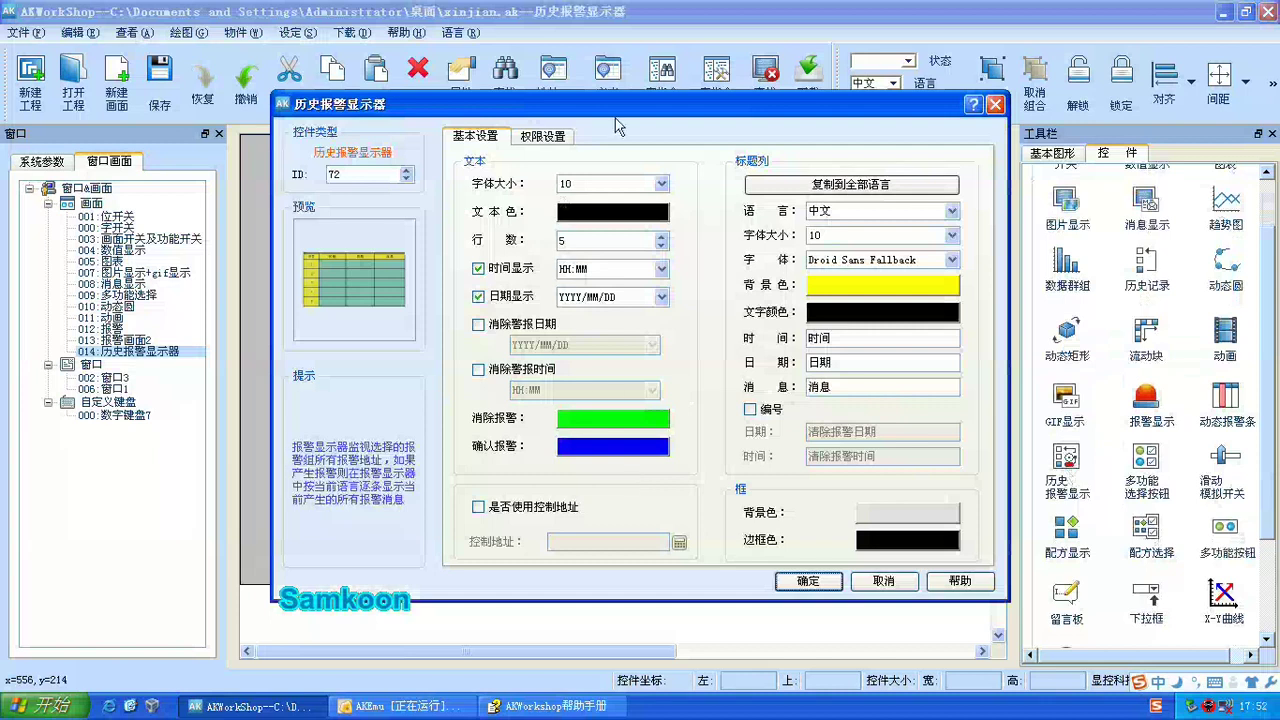
{"action": "left_click_drag", "start_coordinate": [617, 106], "coordinate": [551, 47]}
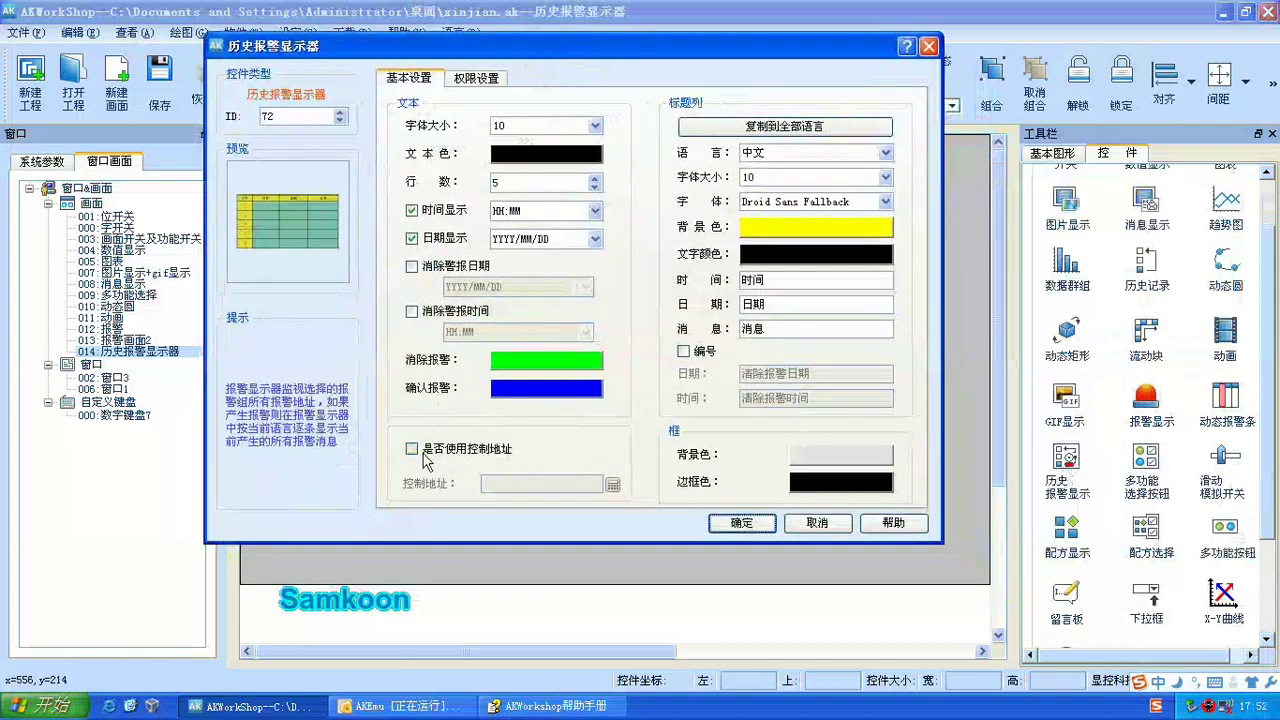
{"action": "left_click", "coordinate": [738, 524]}
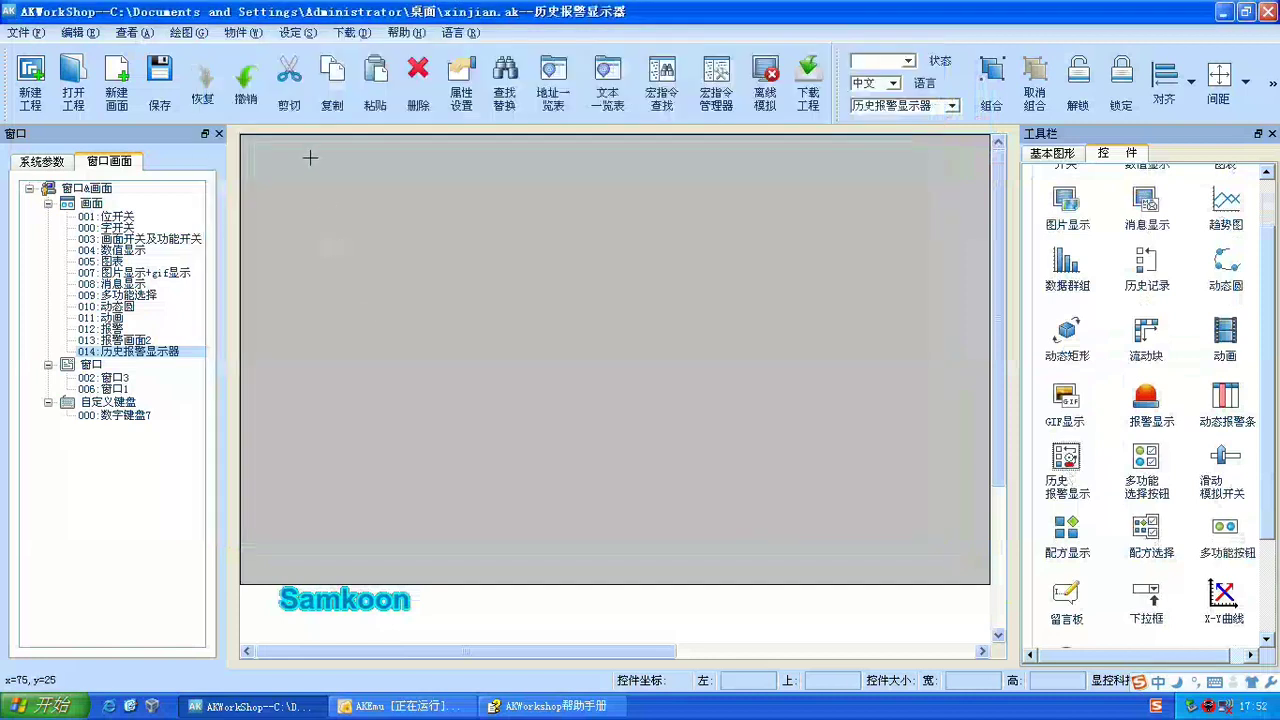
{"action": "left_click_drag", "start_coordinate": [304, 154], "coordinate": [924, 401]}
{"action": "left_click_drag", "start_coordinate": [603, 281], "coordinate": [595, 263]}
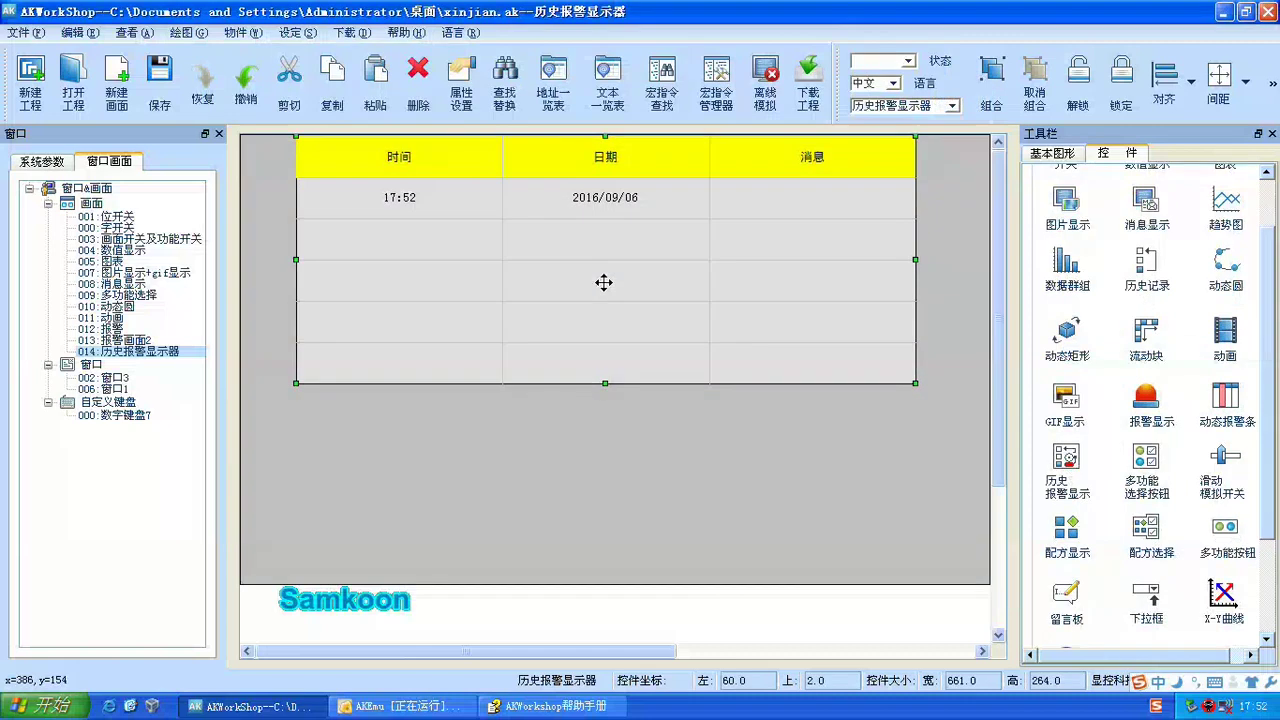
Step: Set the history alarm display's row count to 10 and move the display to about X 20, Y 0
{"action": "double_click", "coordinate": [605, 290]}
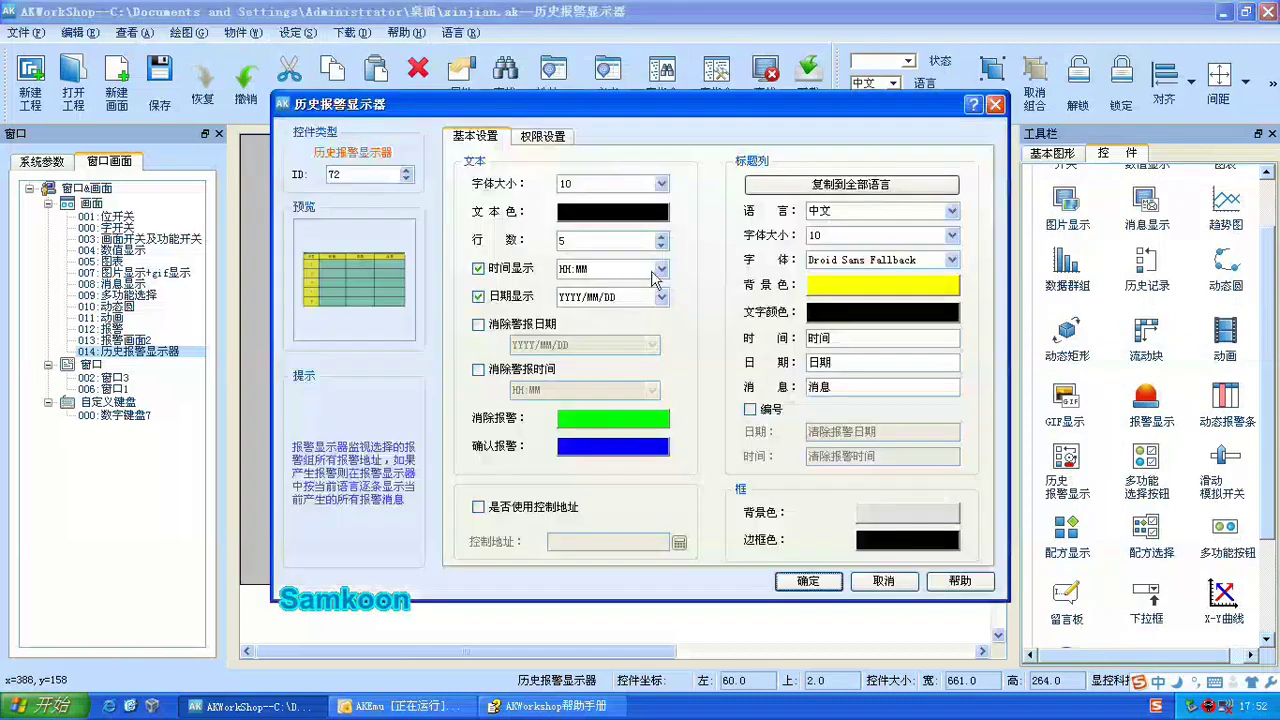
{"action": "double_click", "coordinate": [560, 240]}
{"action": "type", "text": "10"}
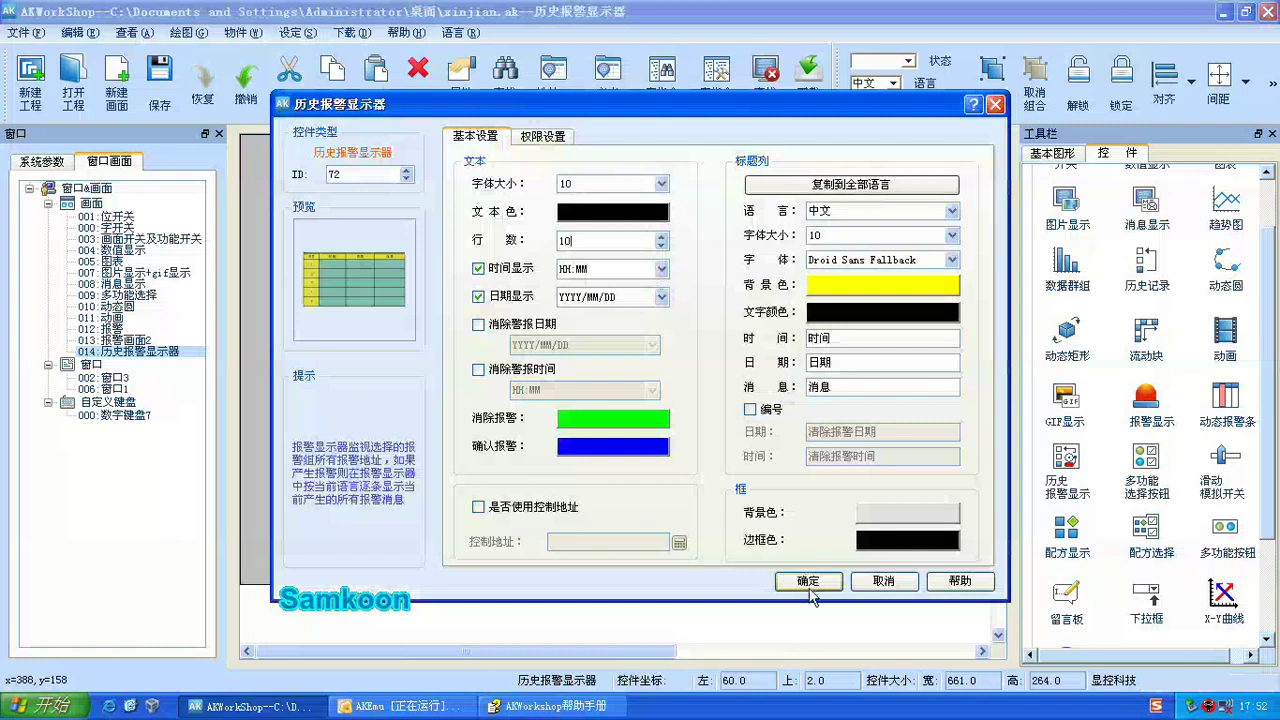
{"action": "left_click", "coordinate": [808, 583]}
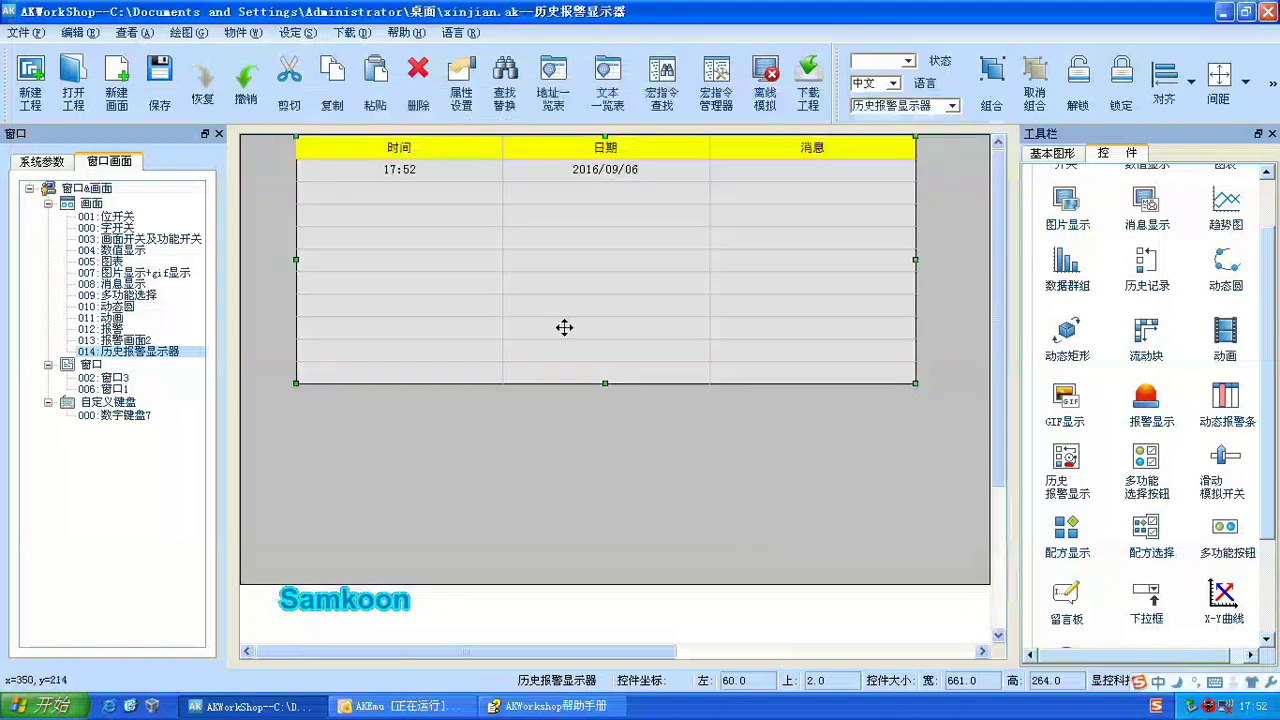
{"action": "left_click_drag", "start_coordinate": [564, 327], "coordinate": [527, 325]}
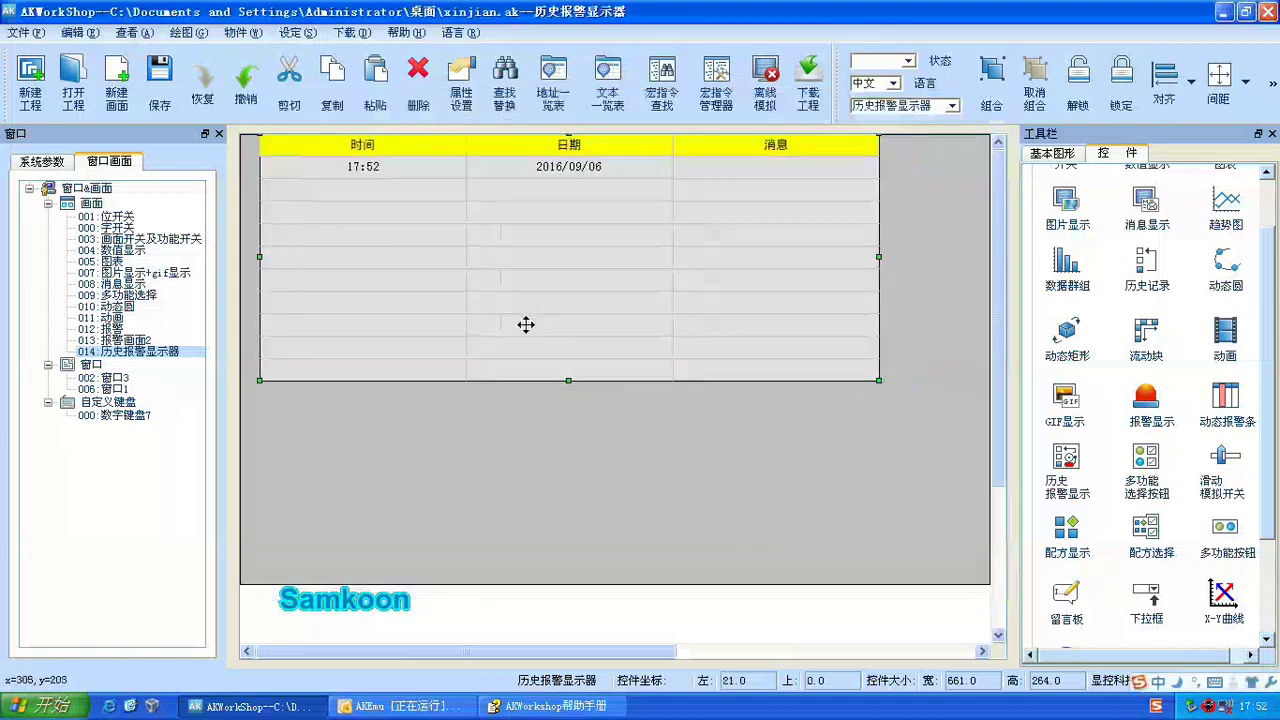
{"action": "left_click", "coordinate": [656, 450]}
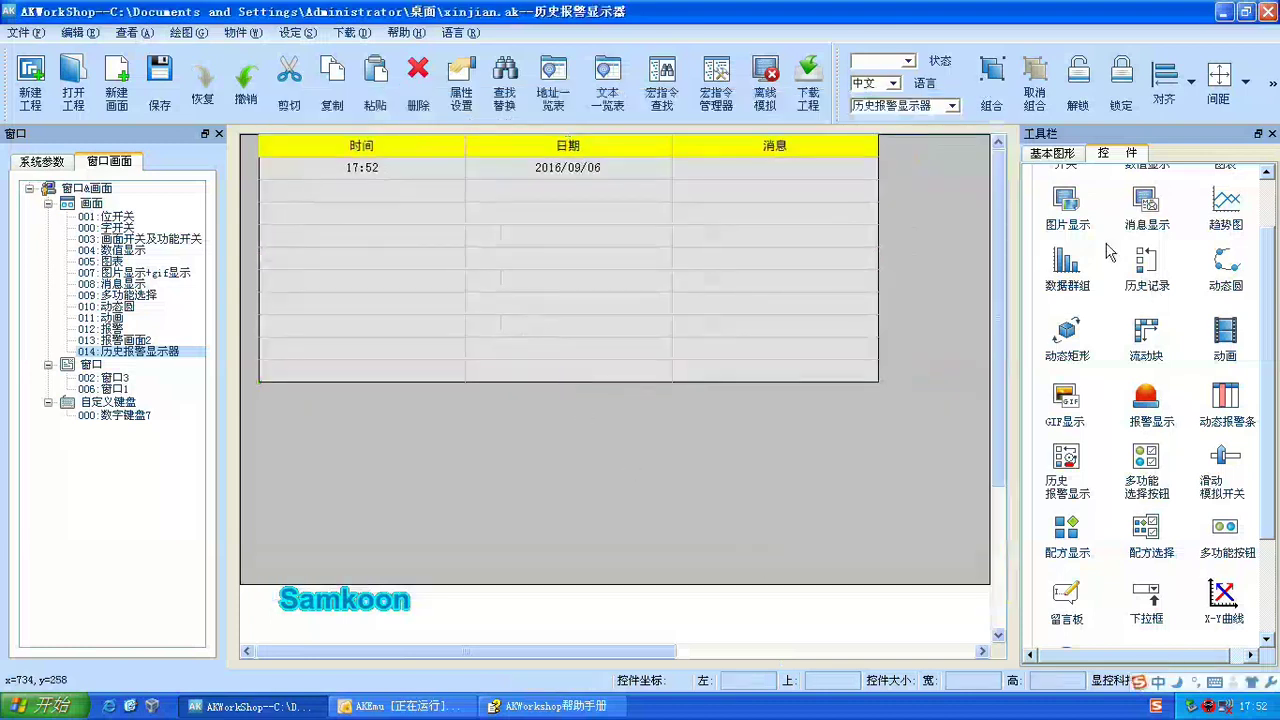
Step: Enable the control address of the history alarm display and set it to the internal memory address LW10
{"action": "left_click", "coordinate": [712, 309]}
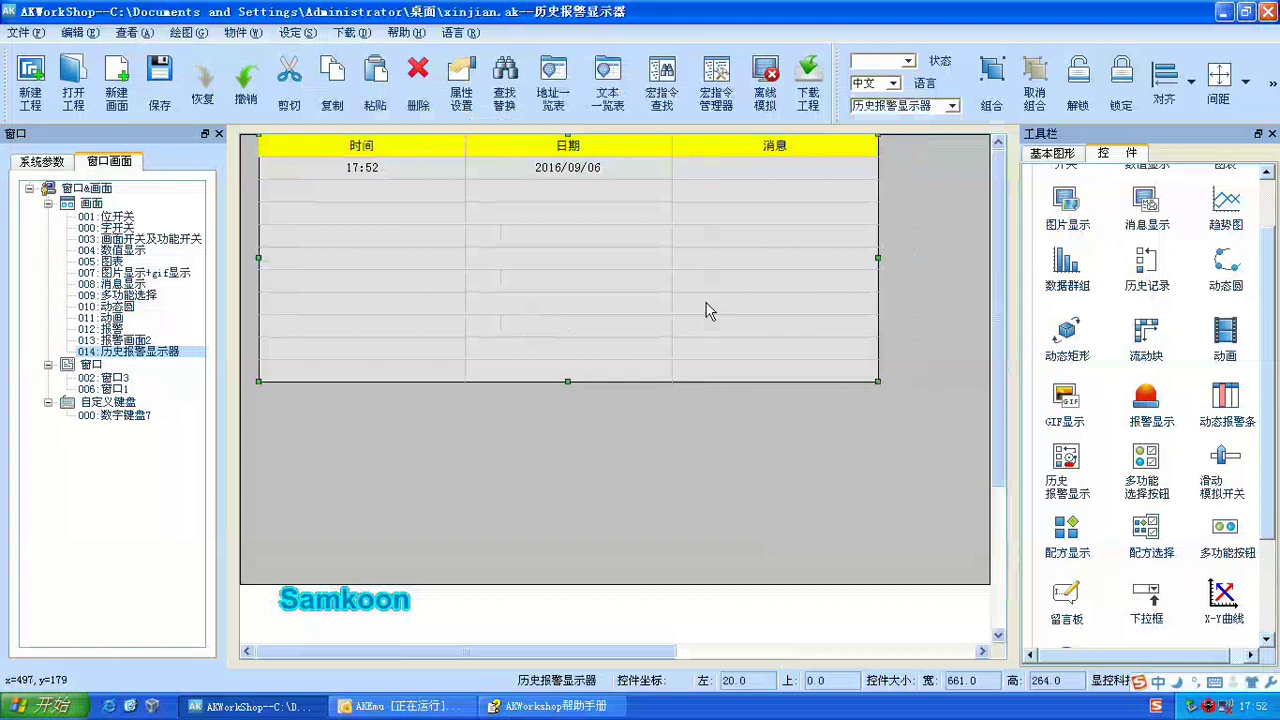
{"action": "double_click", "coordinate": [447, 363]}
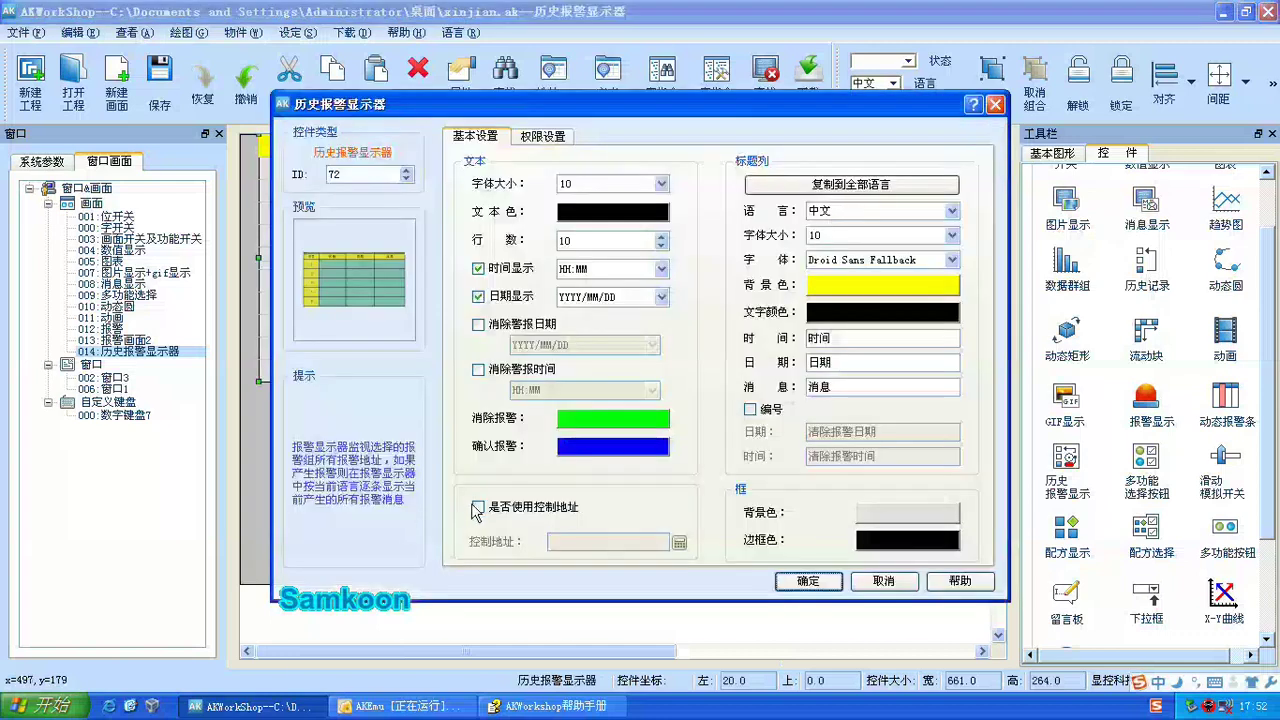
{"action": "left_click", "coordinate": [478, 507]}
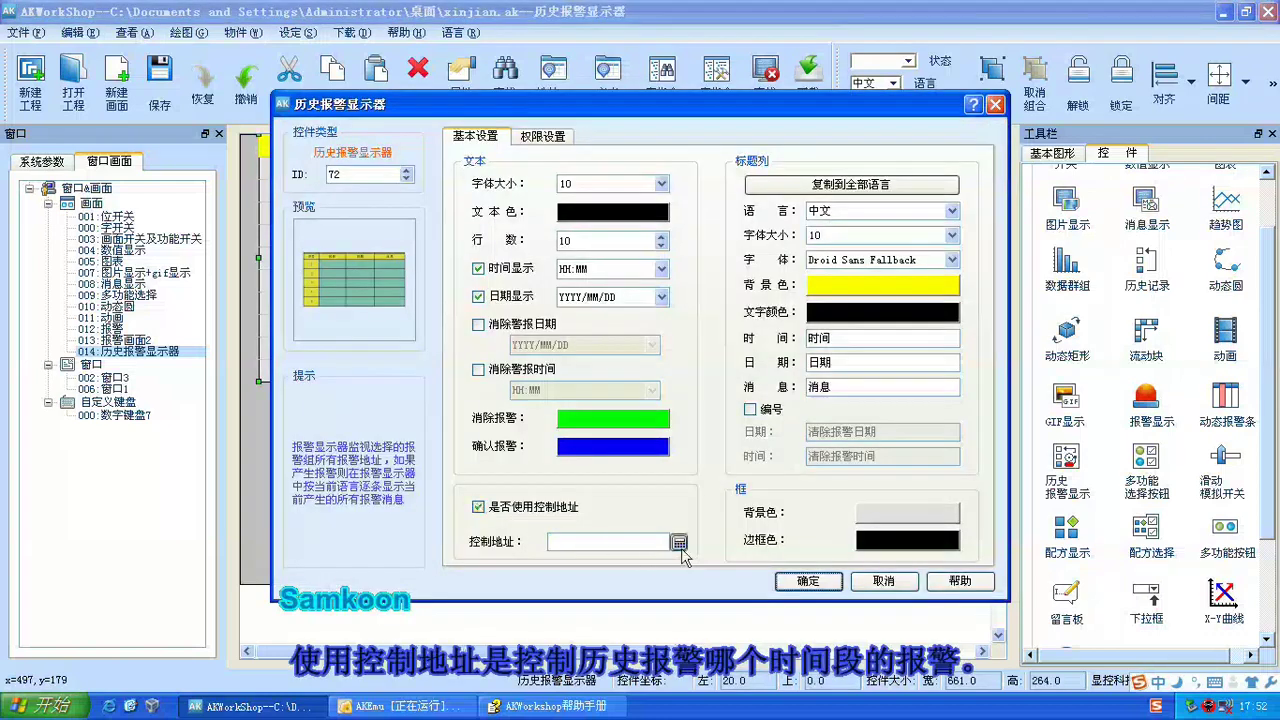
{"action": "left_click", "coordinate": [679, 544]}
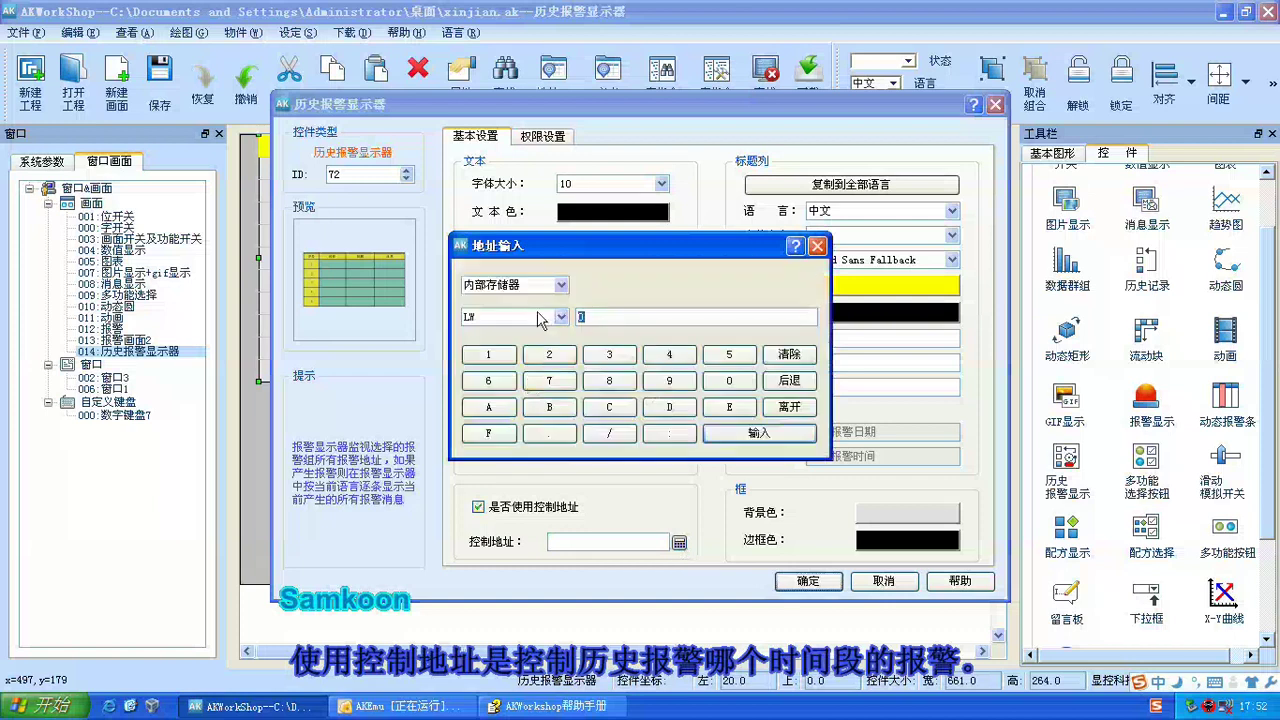
{"action": "type", "text": "10"}
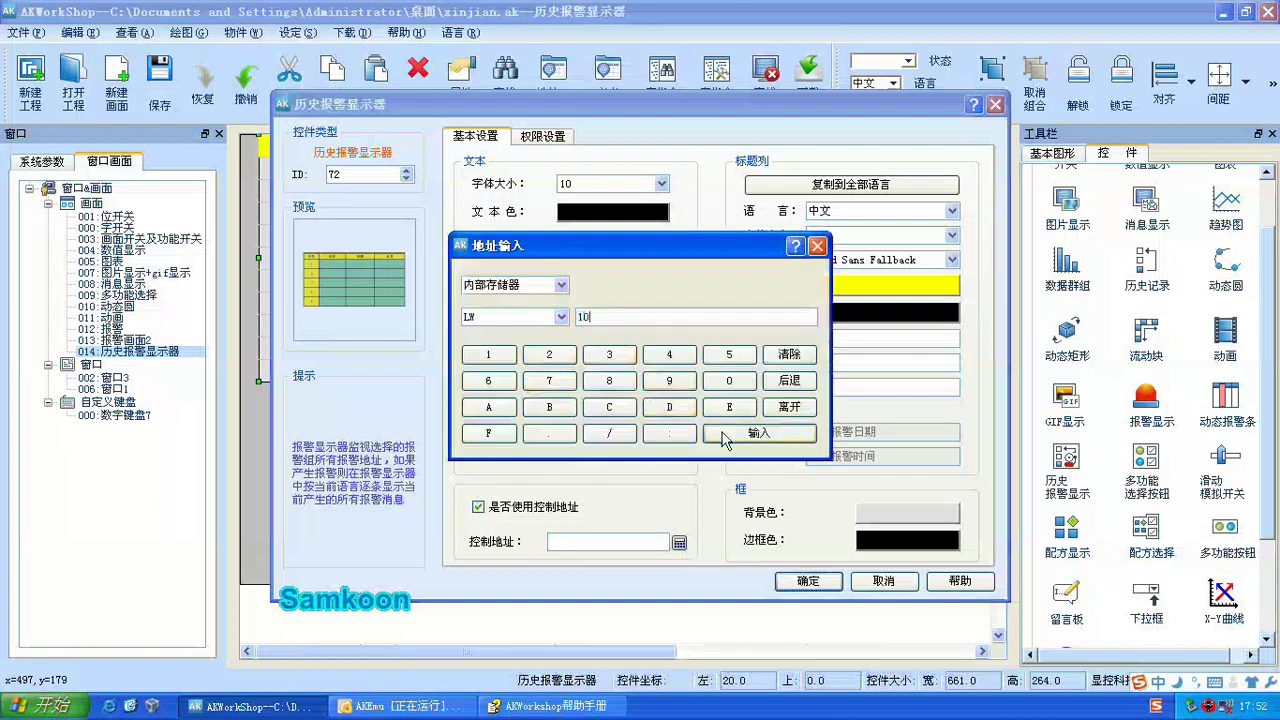
{"action": "left_click", "coordinate": [724, 438]}
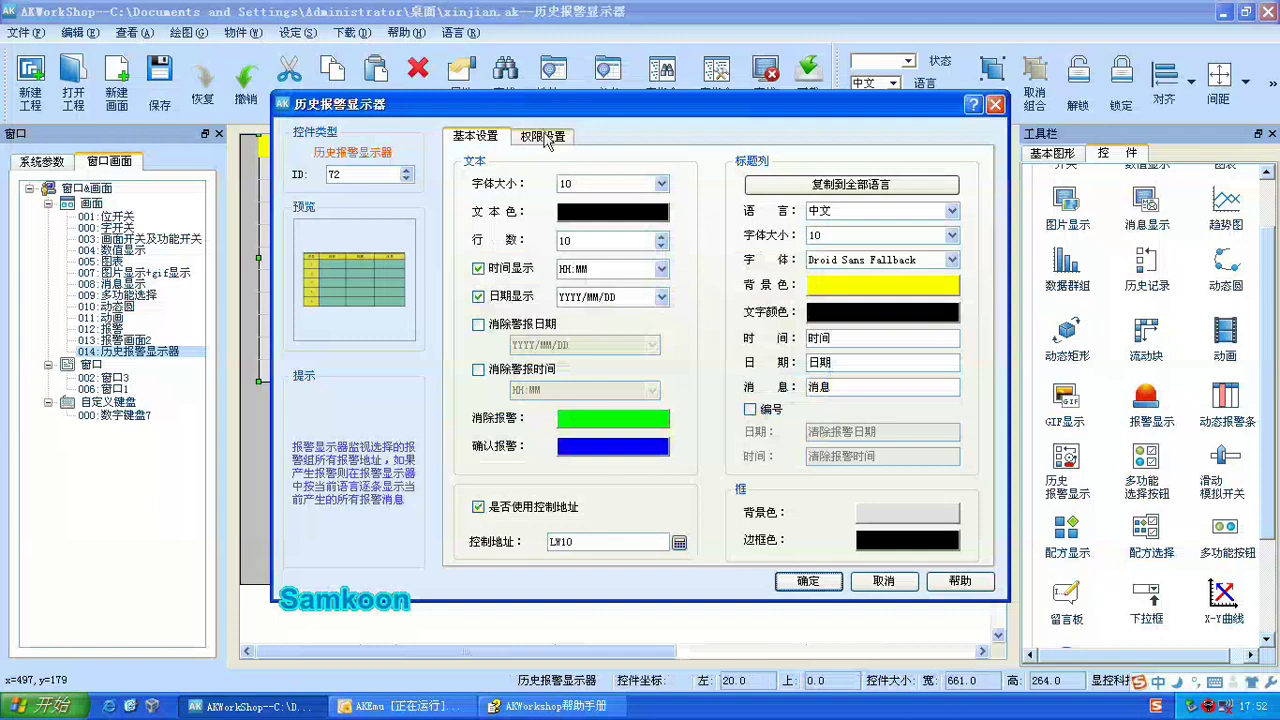
{"action": "left_click", "coordinate": [800, 580]}
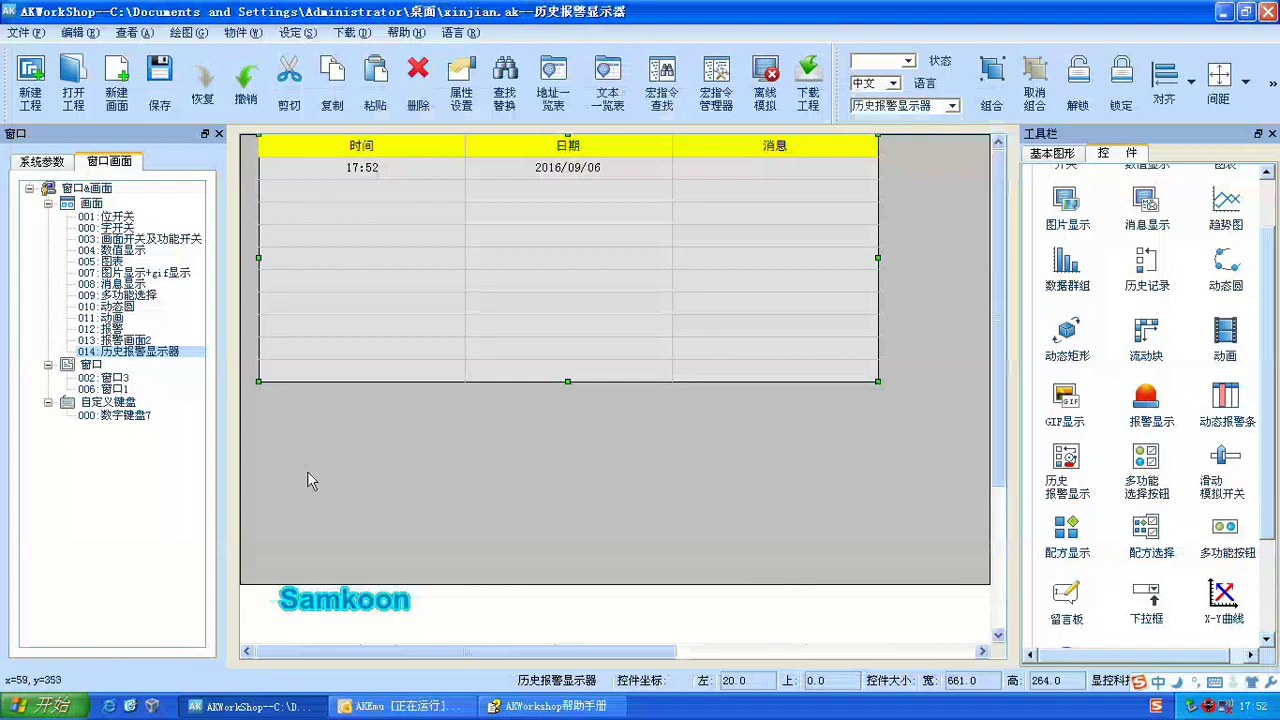
Step: Place a 16位BCD码 numeric display on LW10 with input allowed, about 92 × 43 at X 19, Y 338, below the alarm table
{"action": "left_click_drag", "start_coordinate": [270, 440], "coordinate": [354, 492]}
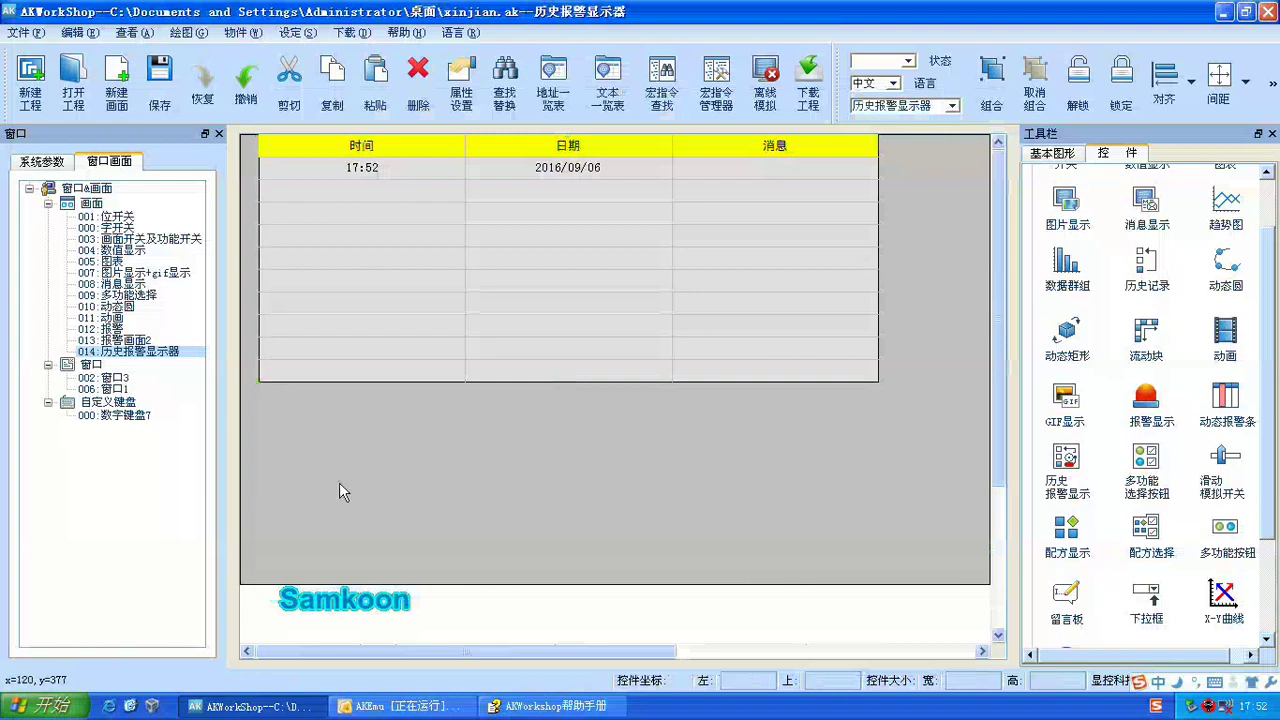
{"action": "left_click", "coordinate": [426, 336]}
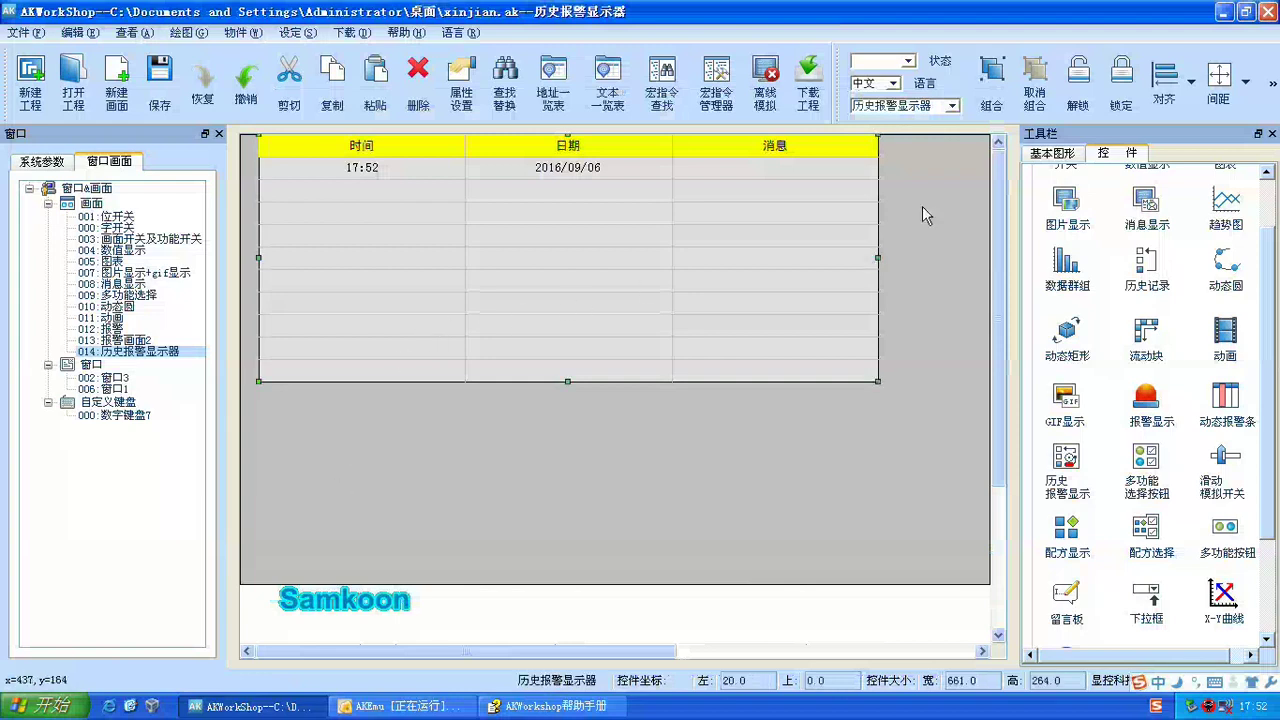
{"action": "scroll", "coordinate": [1262, 420], "scroll_direction": "up", "scroll_amount": 2}
{"action": "left_click", "coordinate": [1140, 212]}
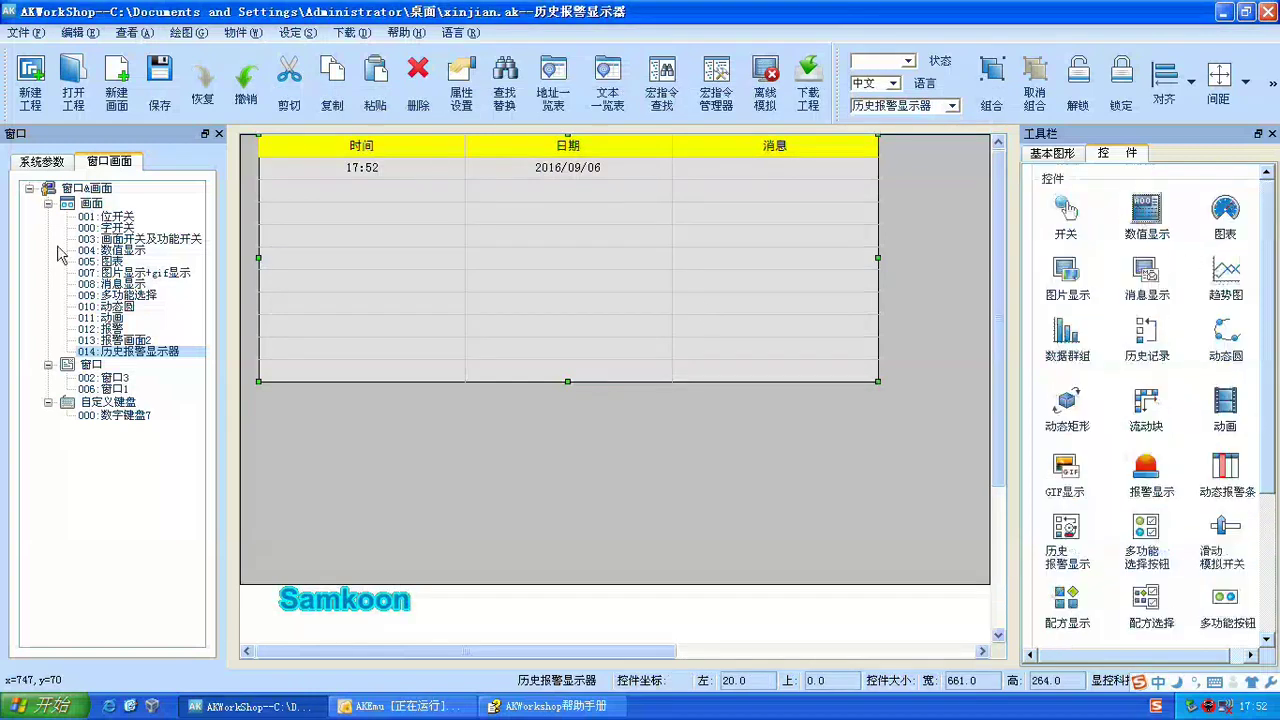
{"action": "left_click", "coordinate": [703, 310]}
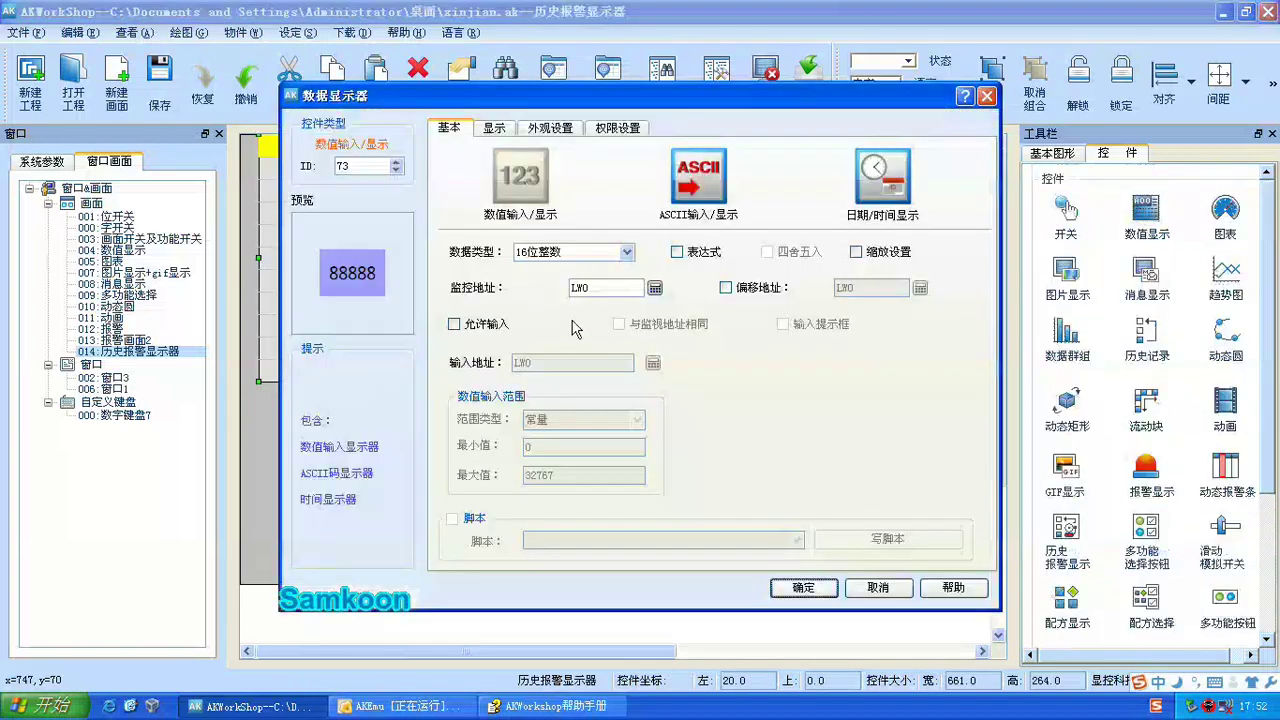
{"action": "left_click", "coordinate": [462, 326]}
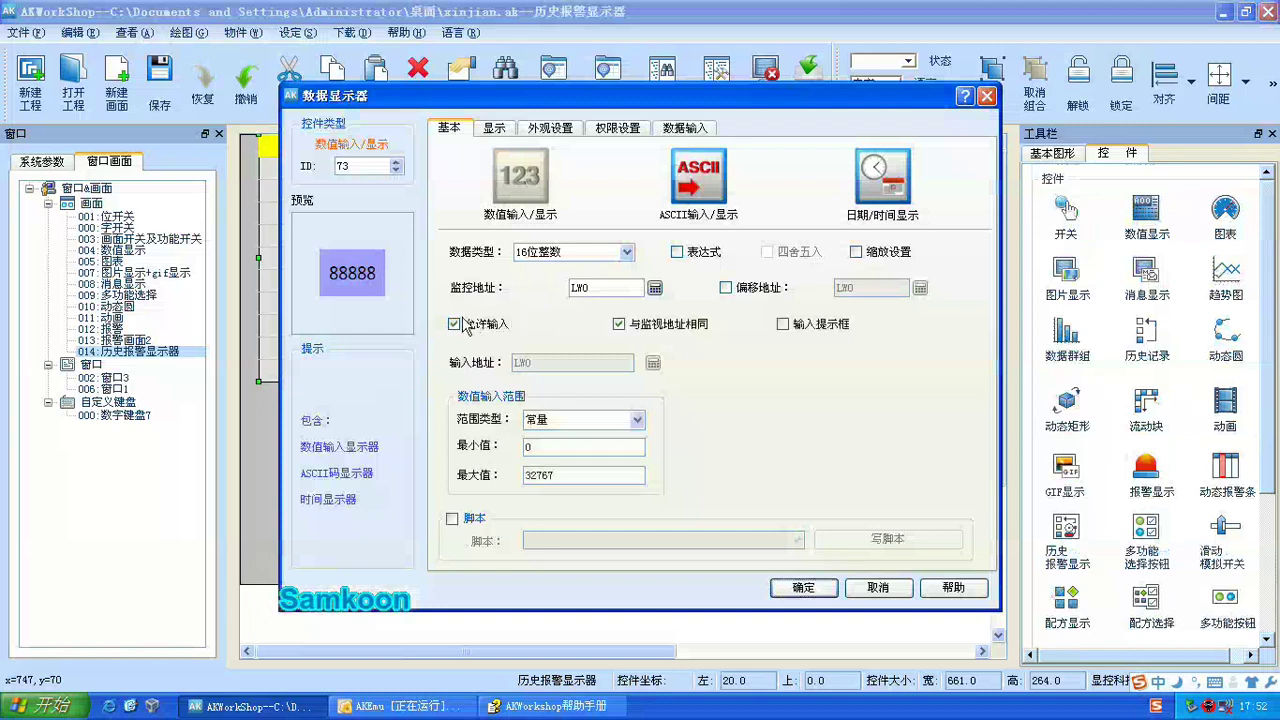
{"action": "left_click", "coordinate": [590, 256]}
{"action": "left_click", "coordinate": [574, 292]}
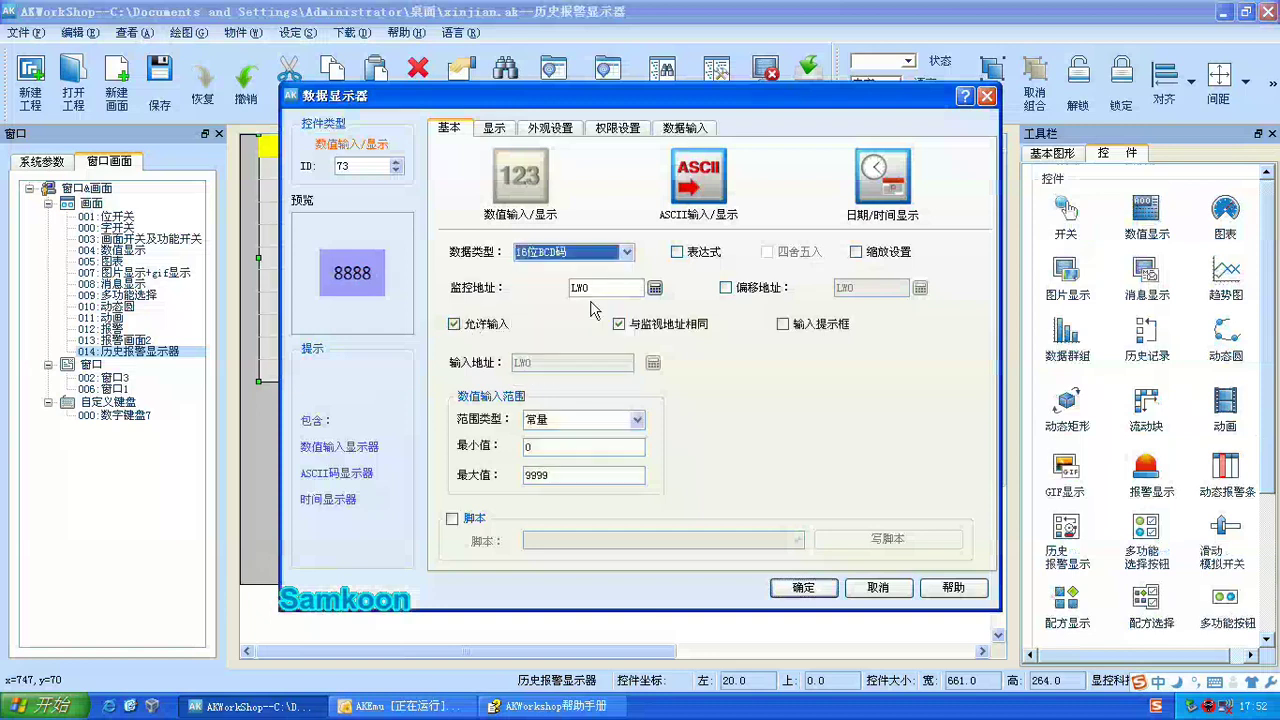
{"action": "left_click", "coordinate": [596, 288]}
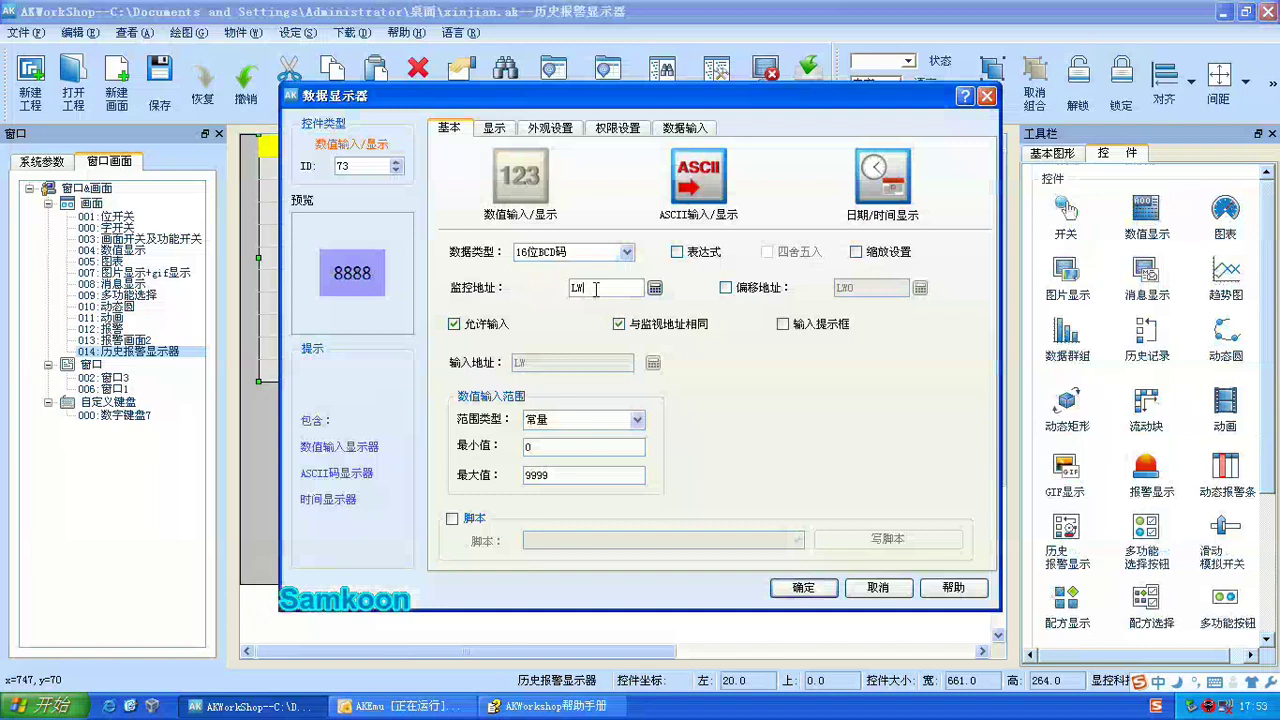
{"action": "left_click", "coordinate": [804, 588]}
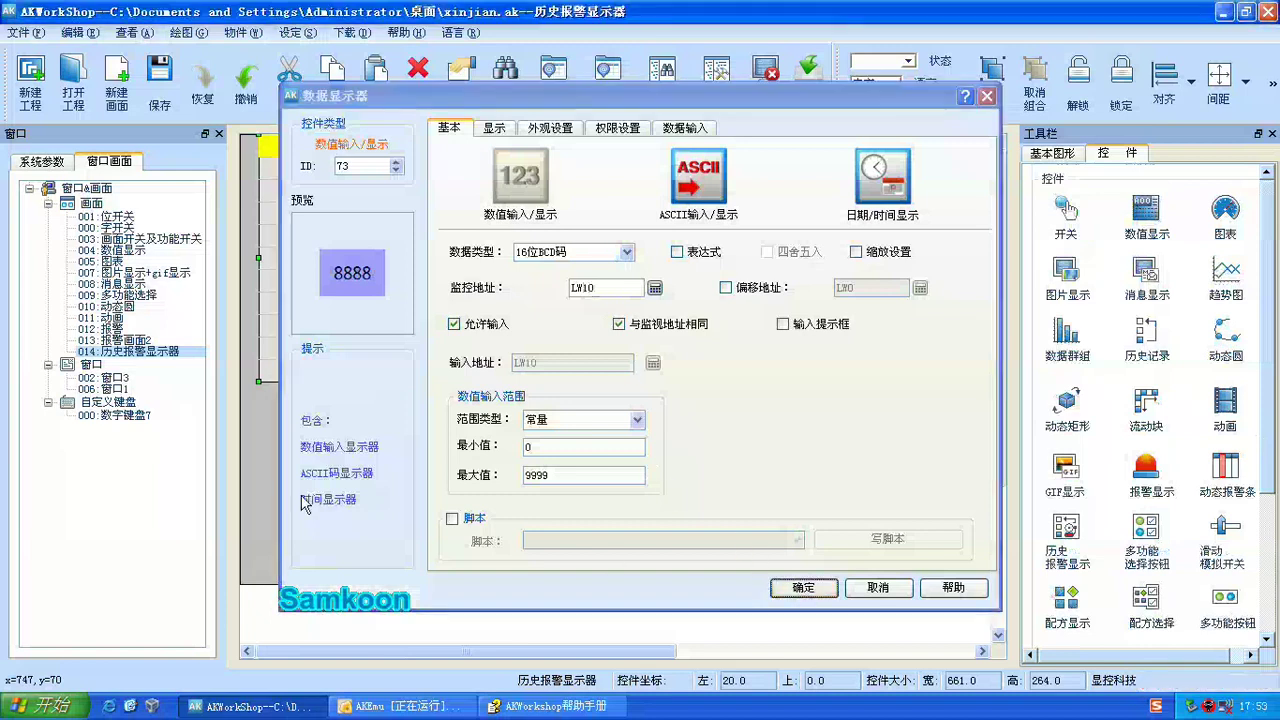
{"action": "left_click_drag", "start_coordinate": [257, 468], "coordinate": [303, 472]}
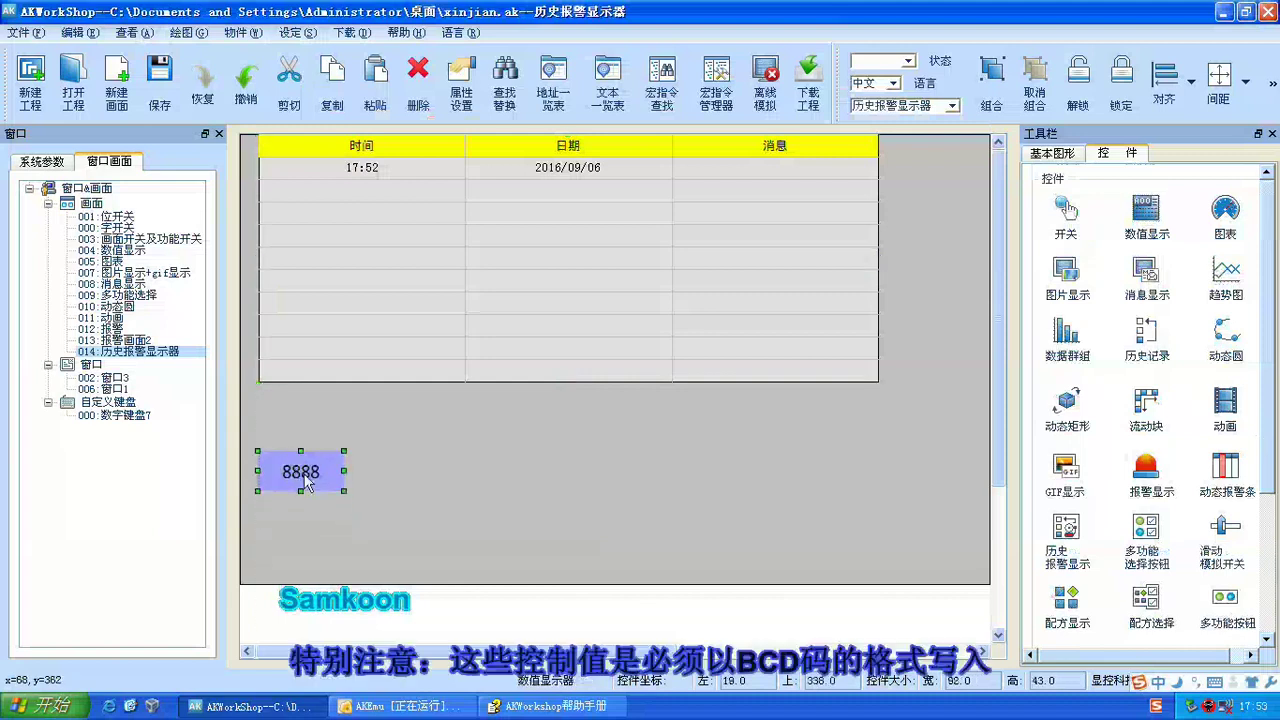
Step: Multi-copy the numeric display into a grid of 7 by 2 with spacing 10, incrementing the addresses rightward by 1
{"action": "right_click", "coordinate": [305, 483]}
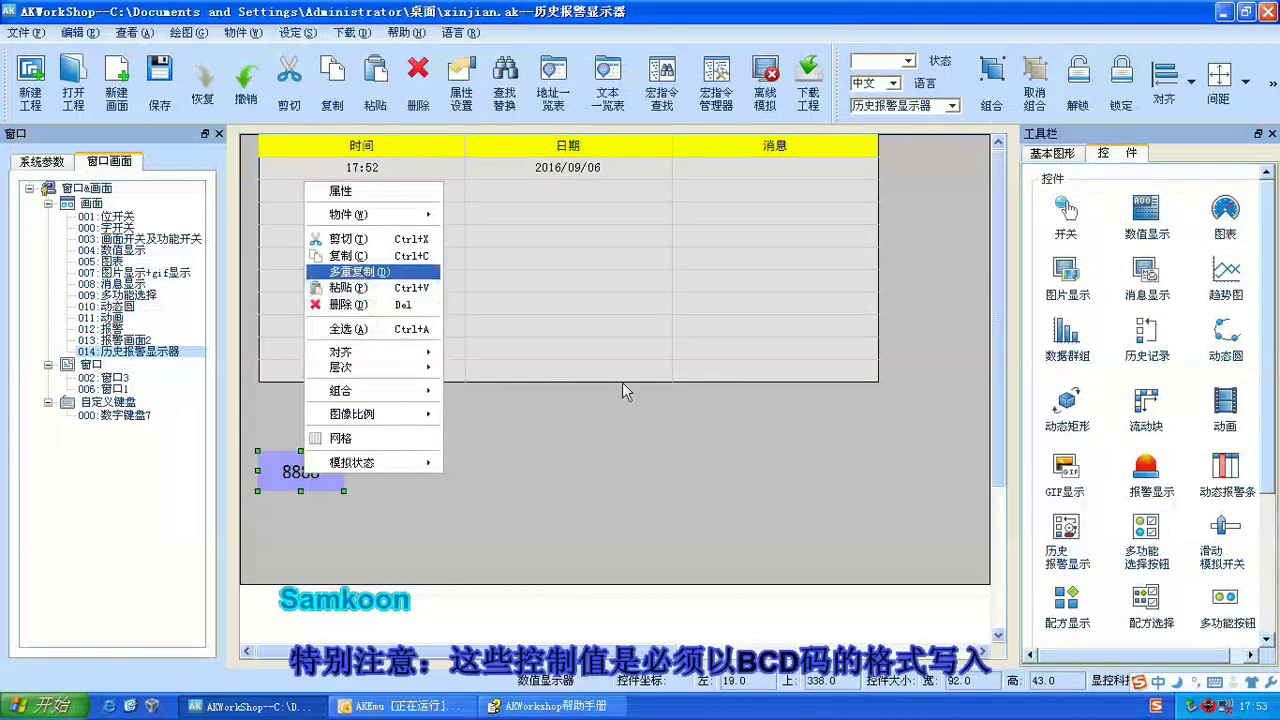
{"action": "key", "text": "Return"}
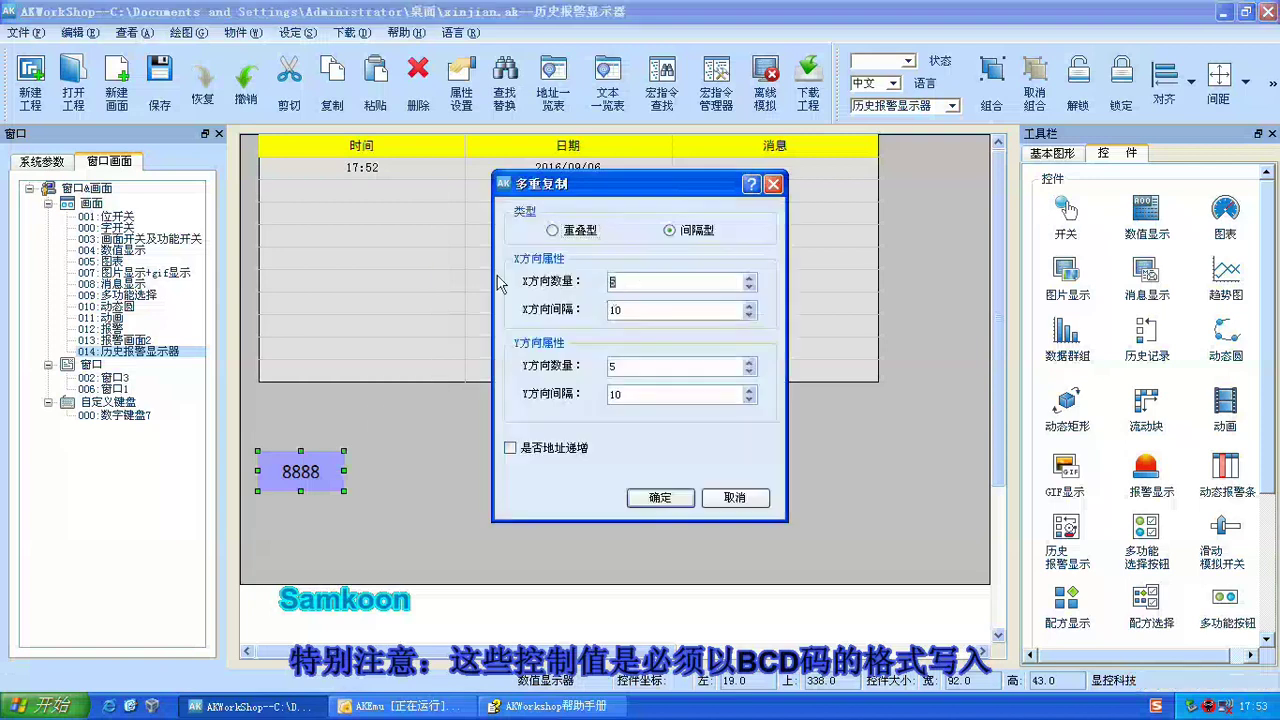
{"action": "type", "text": "7"}
{"action": "type", "text": "2"}
{"action": "left_click", "coordinate": [528, 448]}
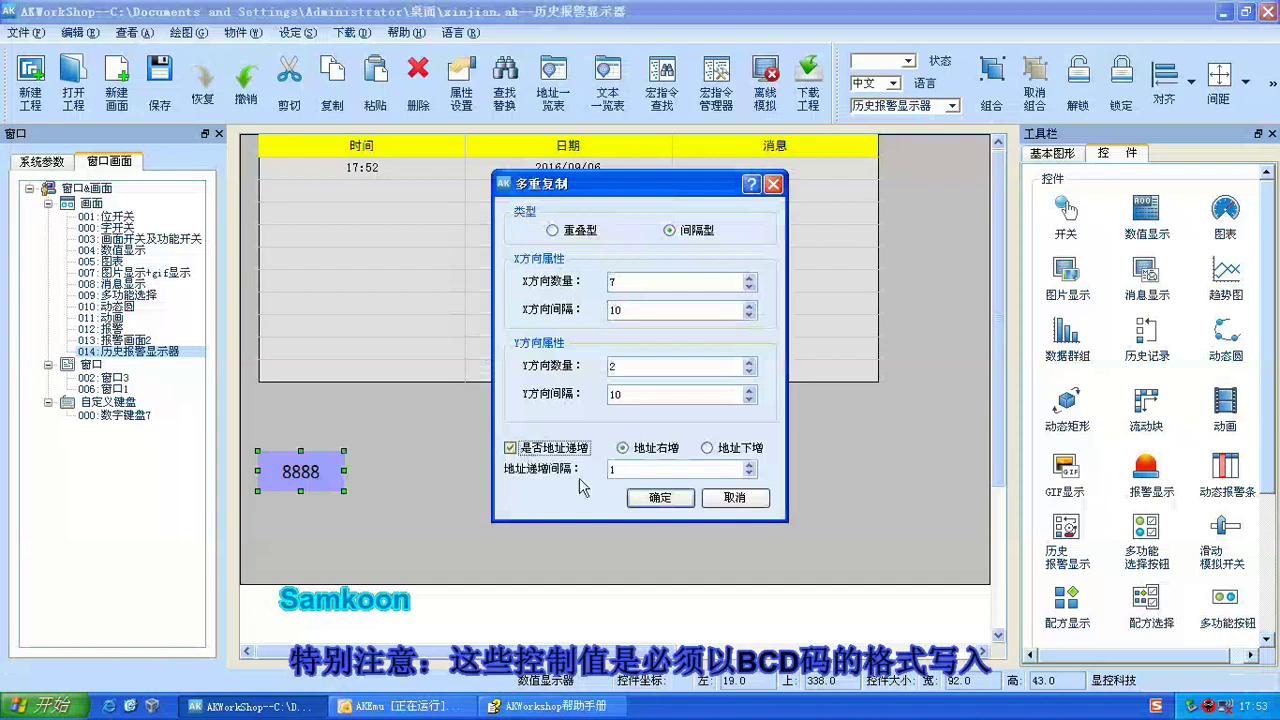
{"action": "left_click", "coordinate": [637, 499]}
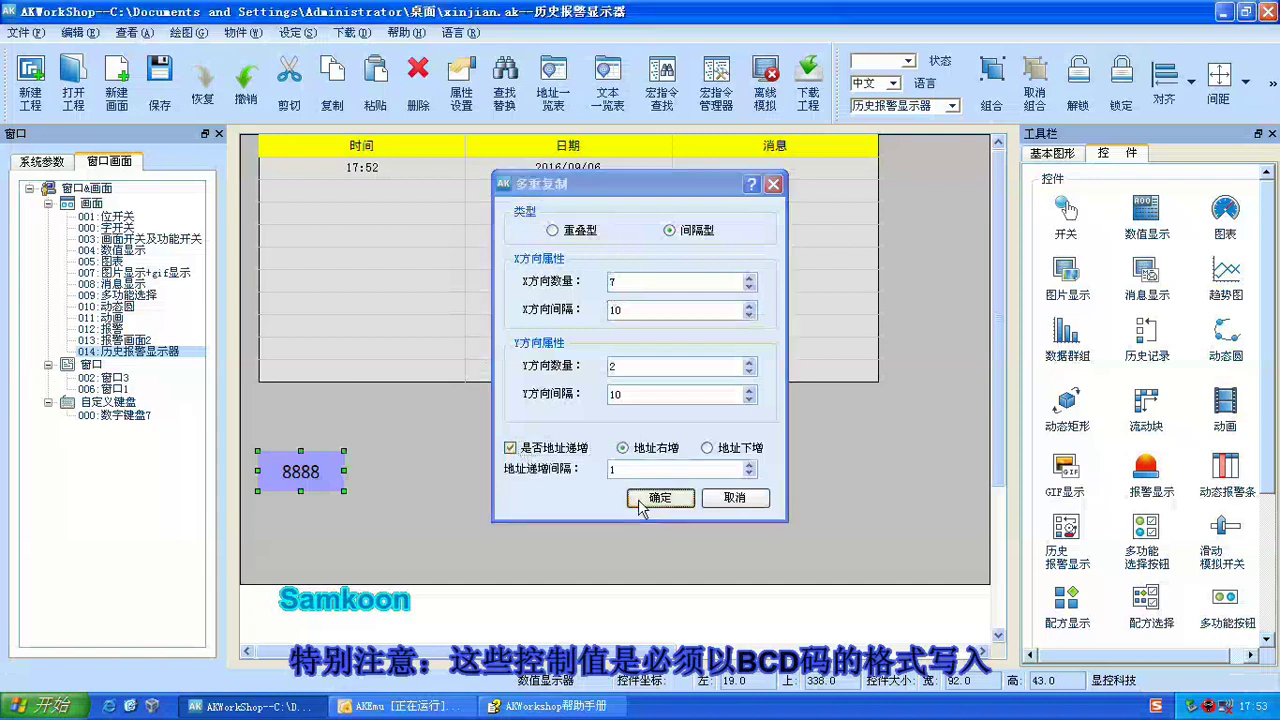
Step: Delete the last numeric display in the lower row of the grid
{"action": "left_click", "coordinate": [852, 578]}
{"action": "left_click", "coordinate": [857, 529]}
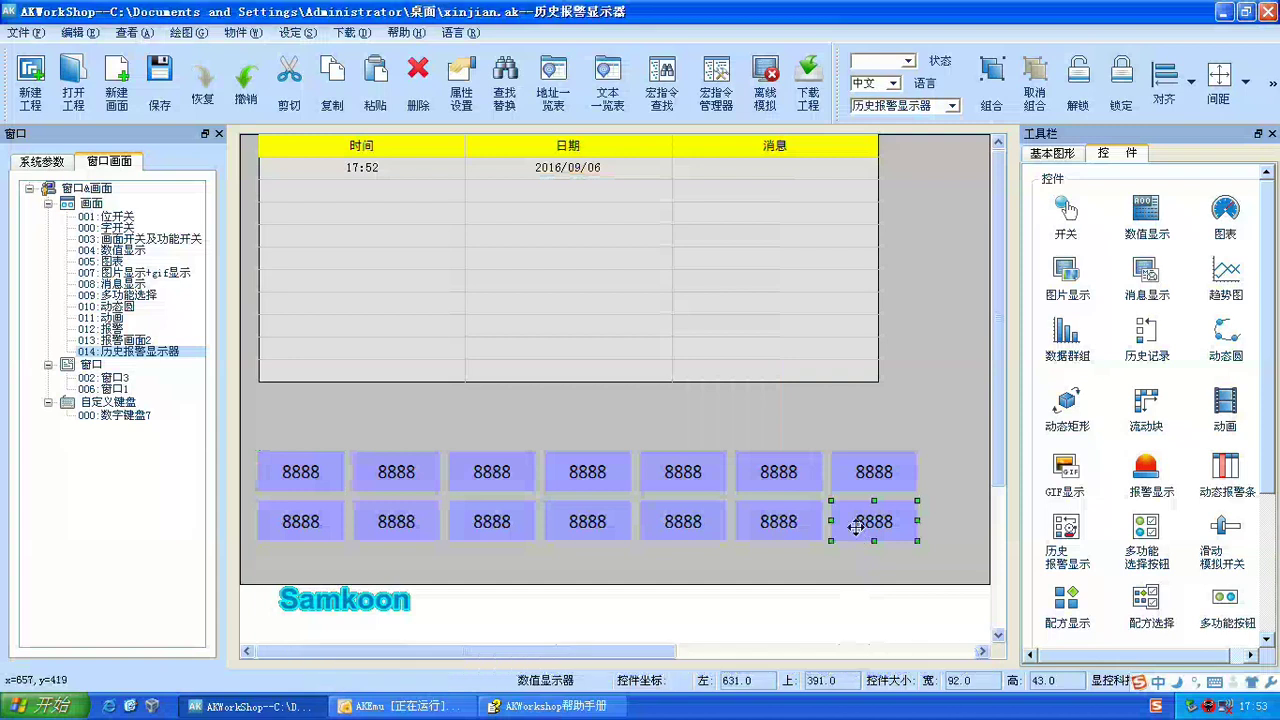
{"action": "key", "text": "Delete"}
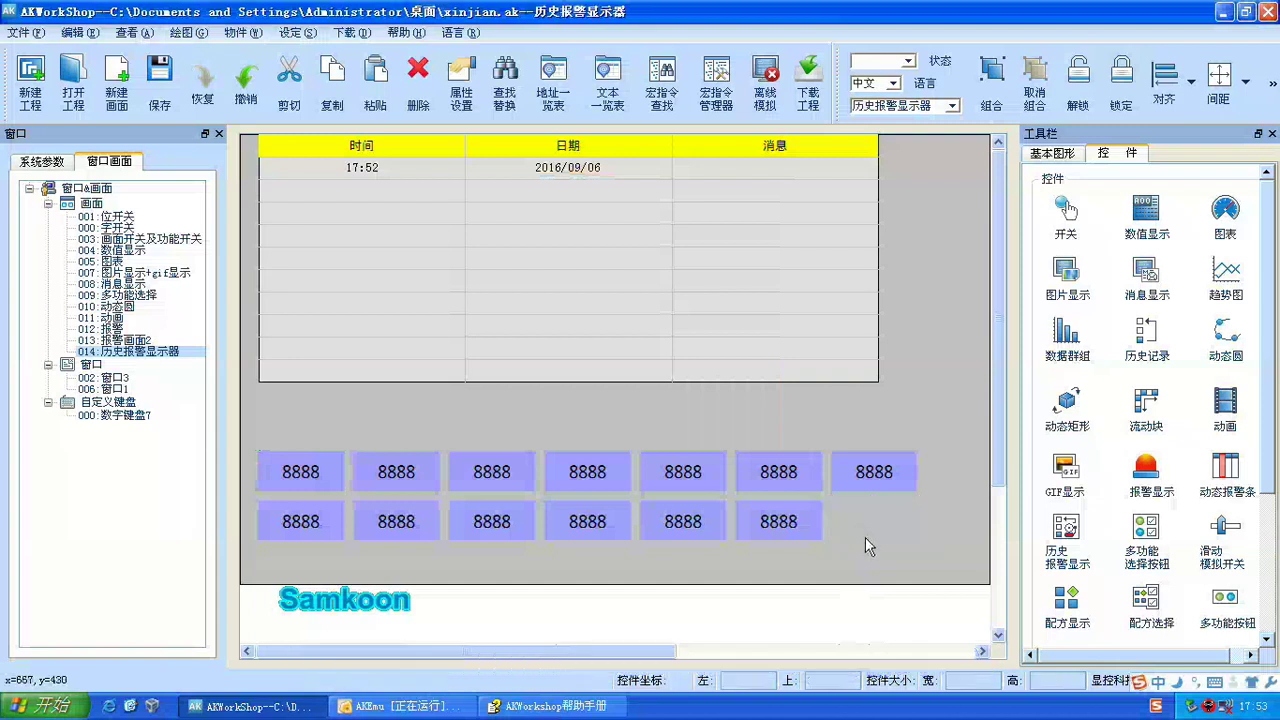
Step: Place two screen switches jumping to 报警, about 91 × 46, one in the lower row's empty slot and one at about X 702, Y 273
{"action": "left_click", "coordinate": [1068, 210]}
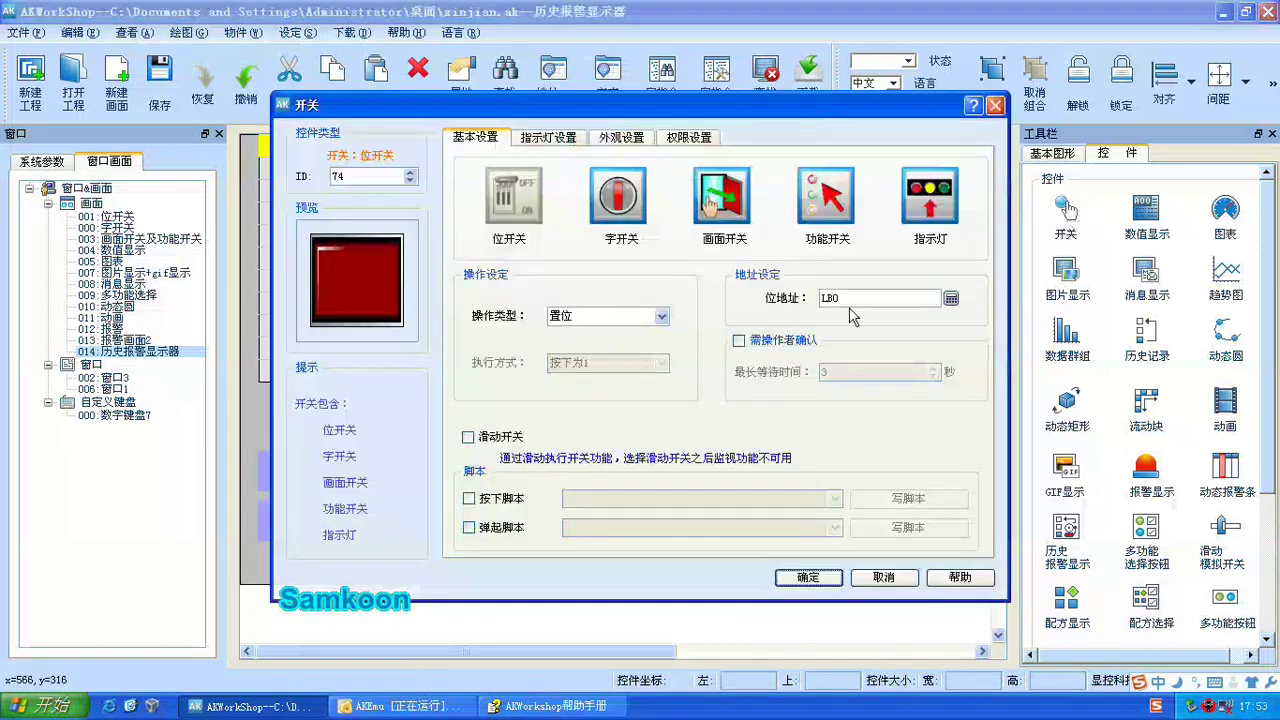
{"action": "left_click", "coordinate": [727, 203]}
{"action": "left_click", "coordinate": [650, 312]}
{"action": "left_click", "coordinate": [622, 346]}
{"action": "left_click", "coordinate": [595, 348]}
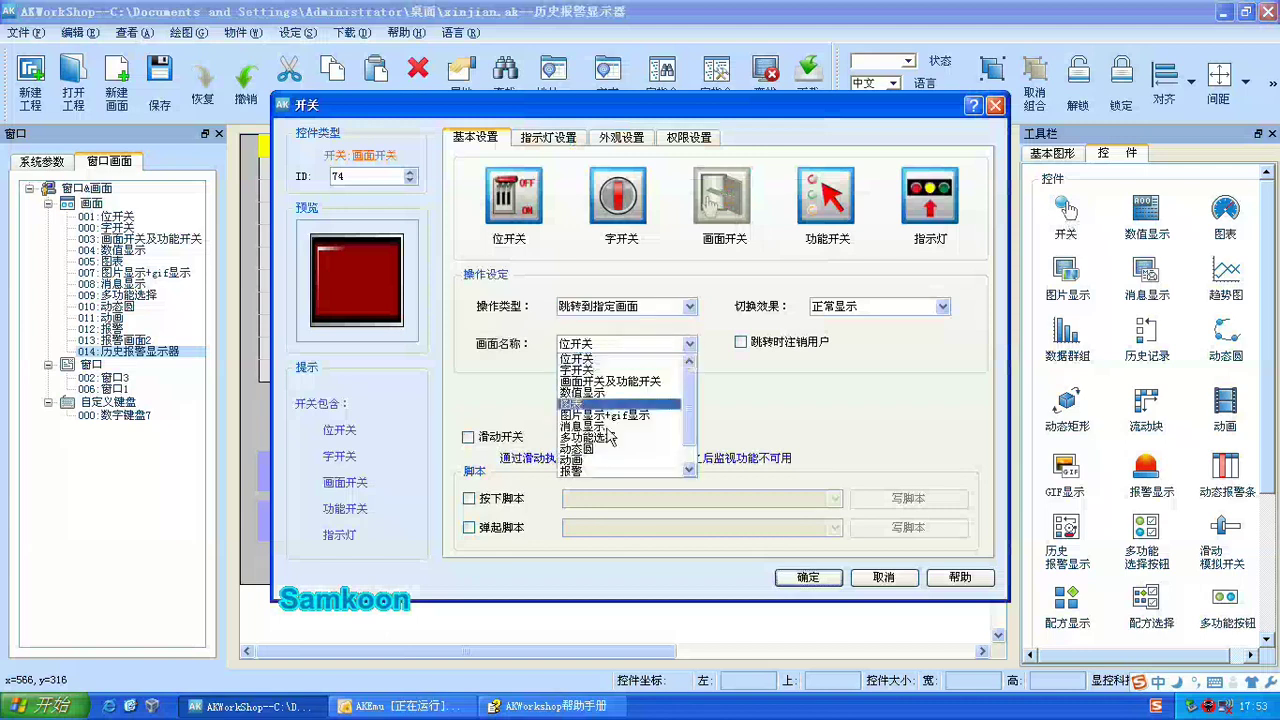
{"action": "left_click", "coordinate": [597, 472]}
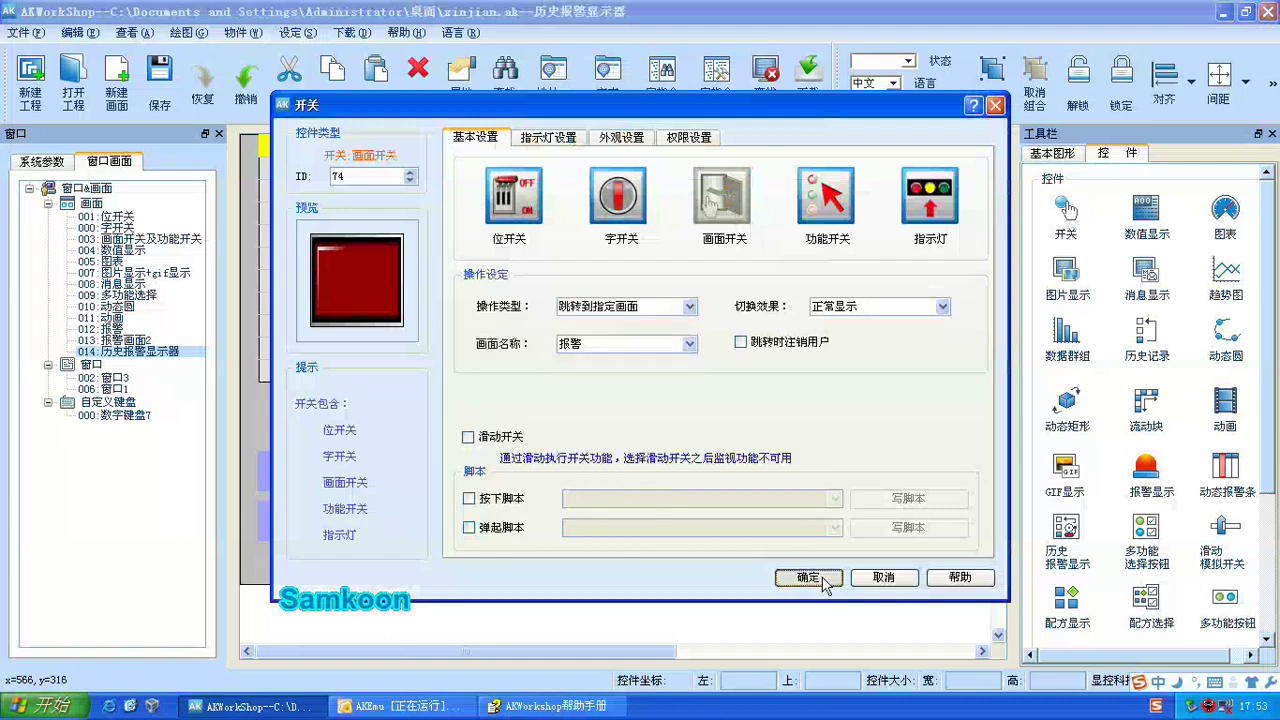
{"action": "left_click", "coordinate": [808, 577]}
{"action": "left_click_drag", "start_coordinate": [765, 398], "coordinate": [950, 425]}
Step: Set the target screen of the upper screen switch to 报警画面2
{"action": "double_click", "coordinate": [950, 425]}
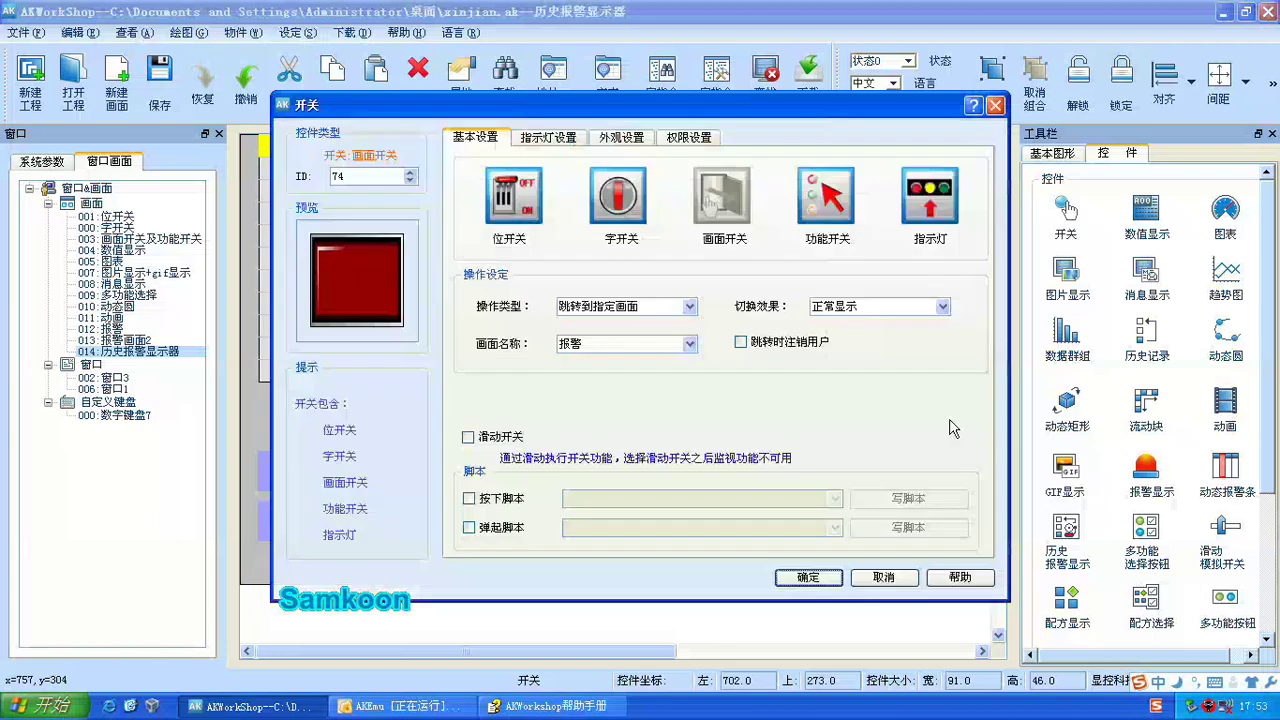
{"action": "left_click", "coordinate": [630, 345]}
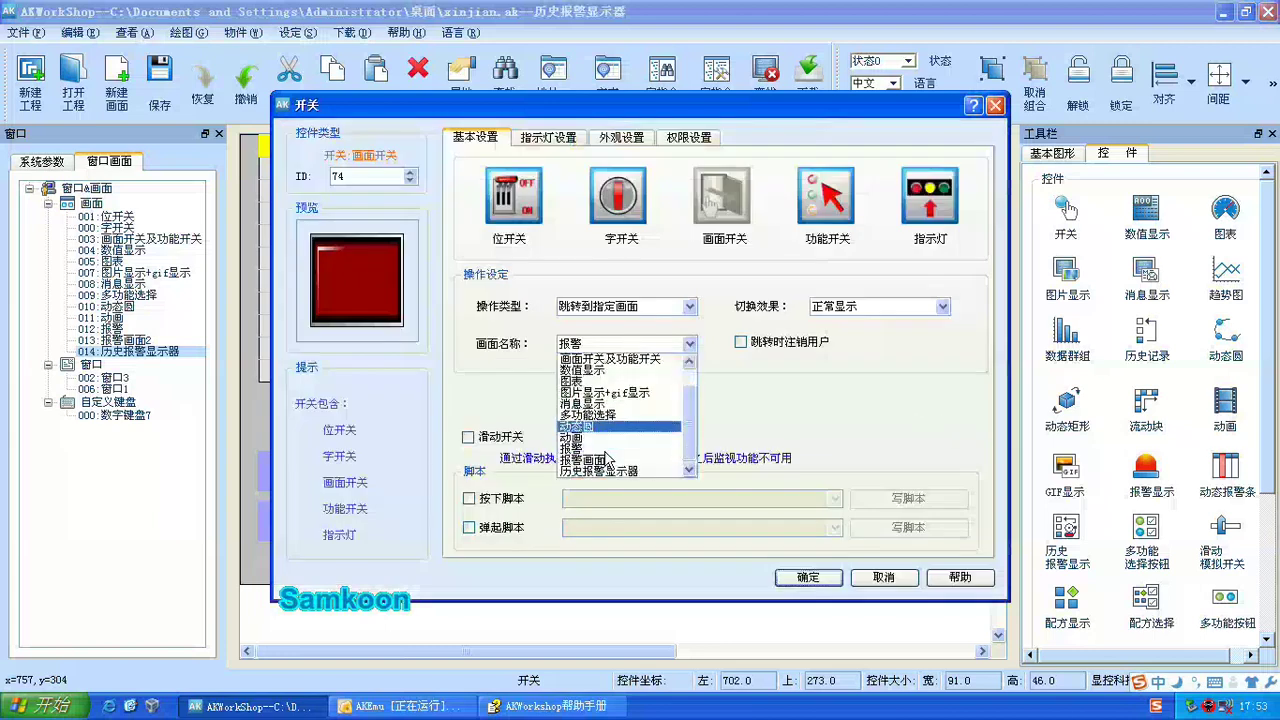
{"action": "left_click", "coordinate": [605, 459]}
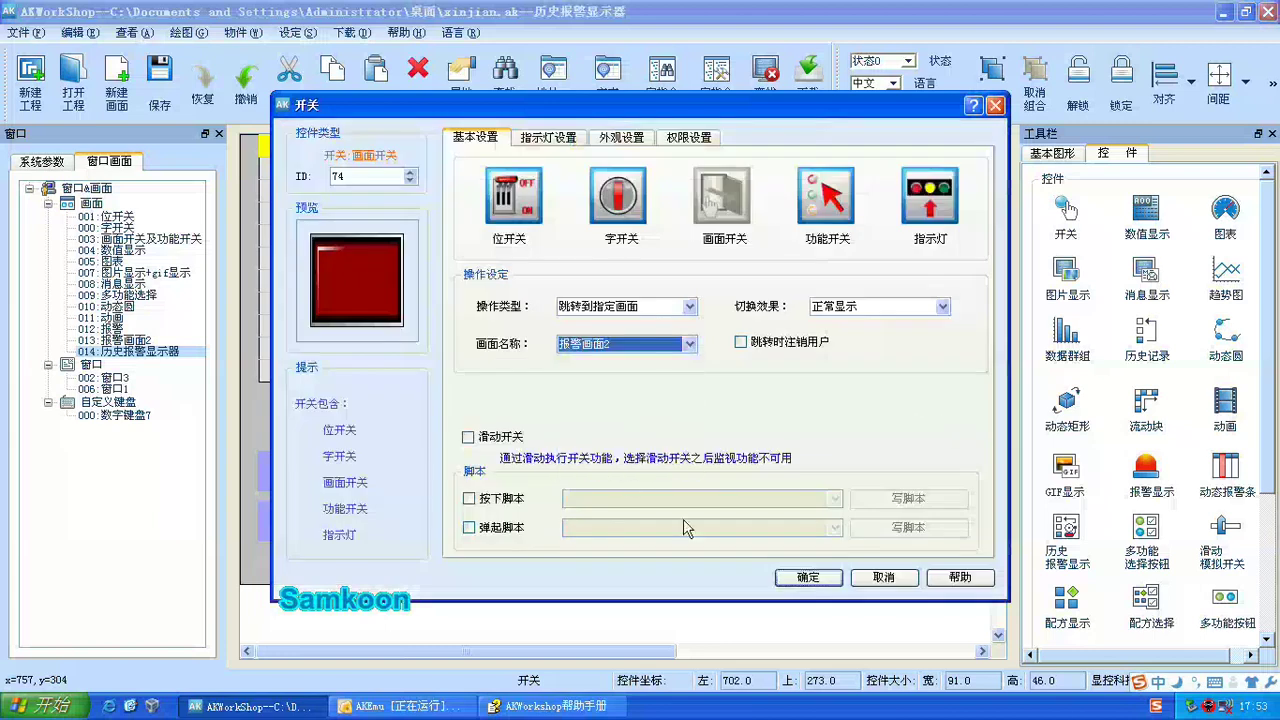
{"action": "left_click", "coordinate": [806, 578]}
{"action": "left_click", "coordinate": [800, 581]}
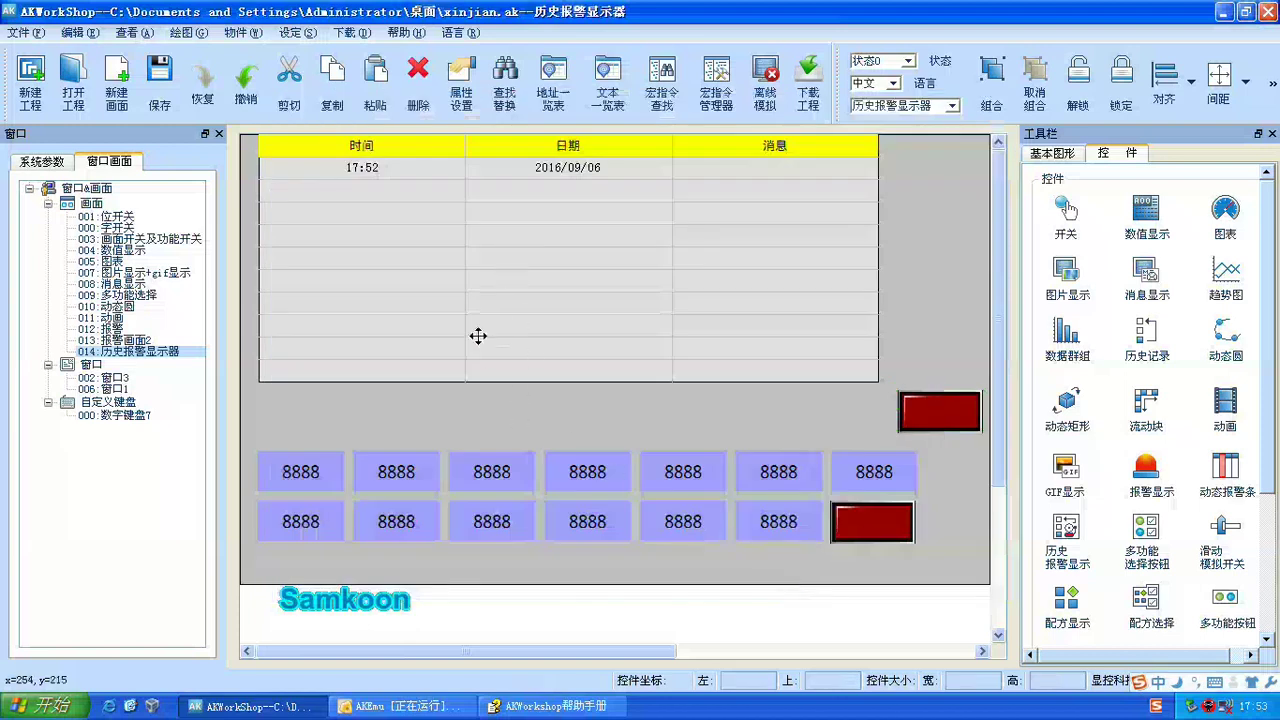
Step: Save the project and start its offline simulation
{"action": "left_click", "coordinate": [365, 38]}
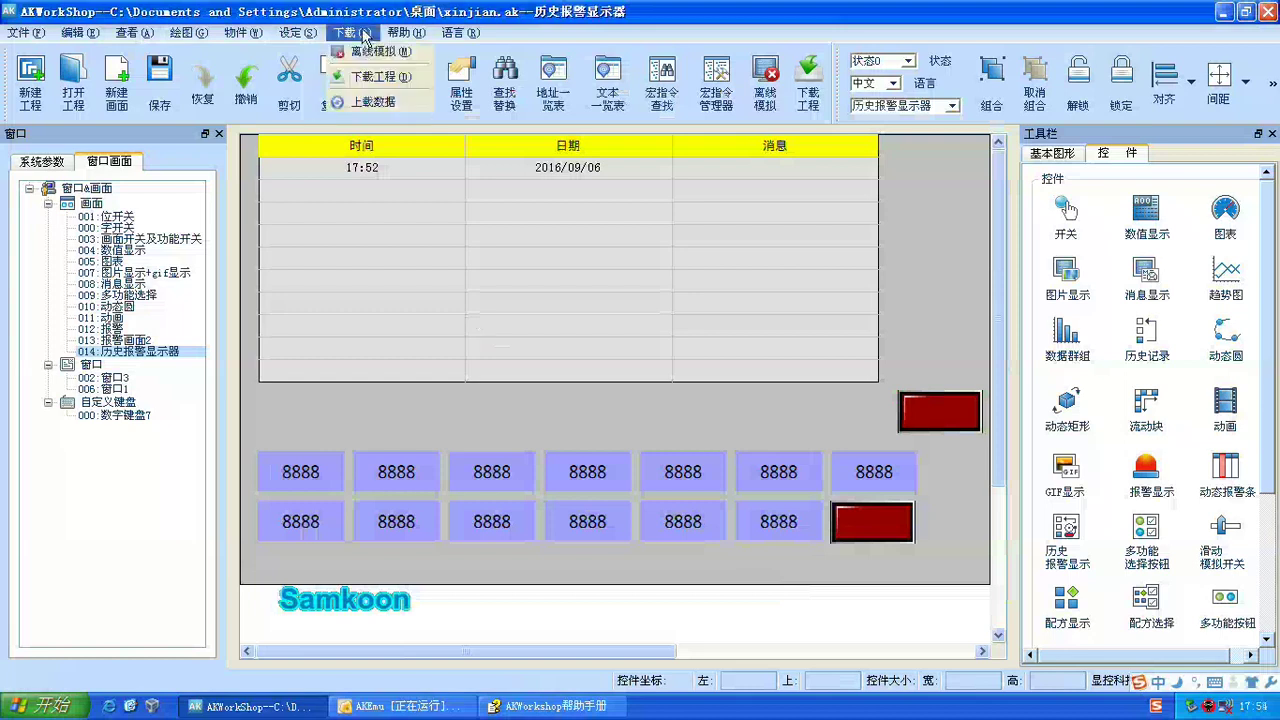
{"action": "left_click", "coordinate": [365, 50]}
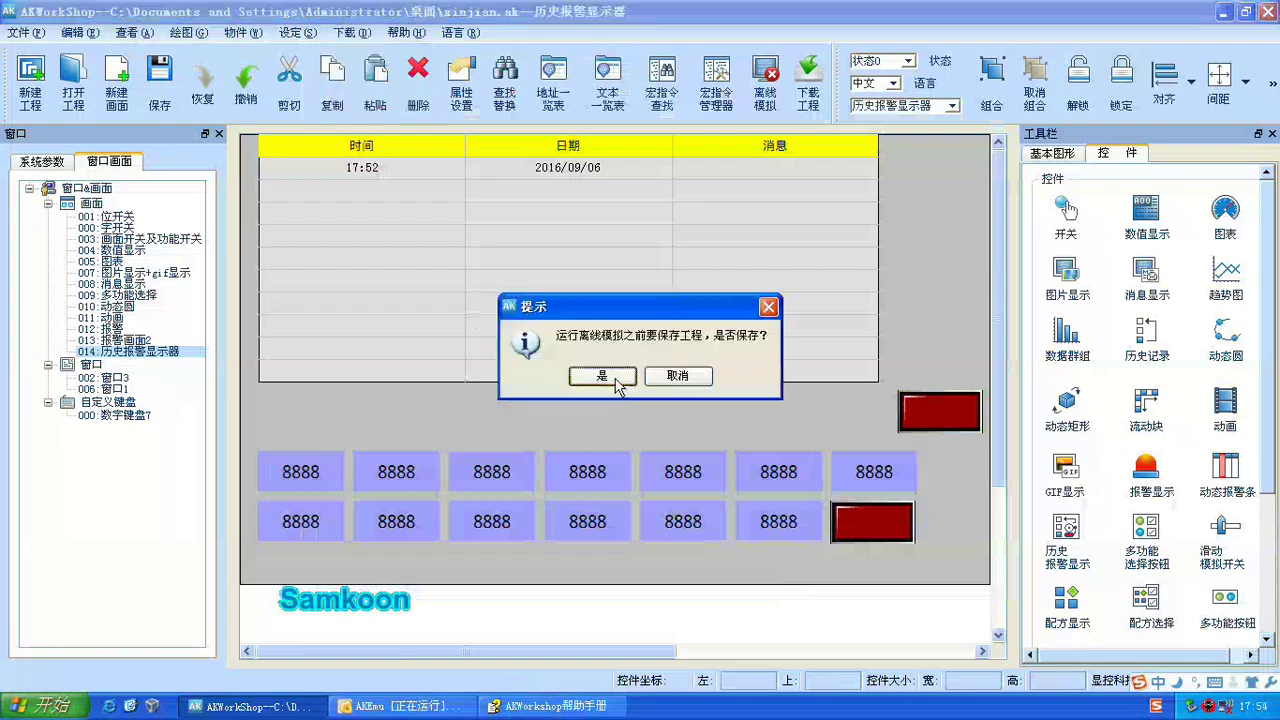
{"action": "left_click", "coordinate": [609, 375]}
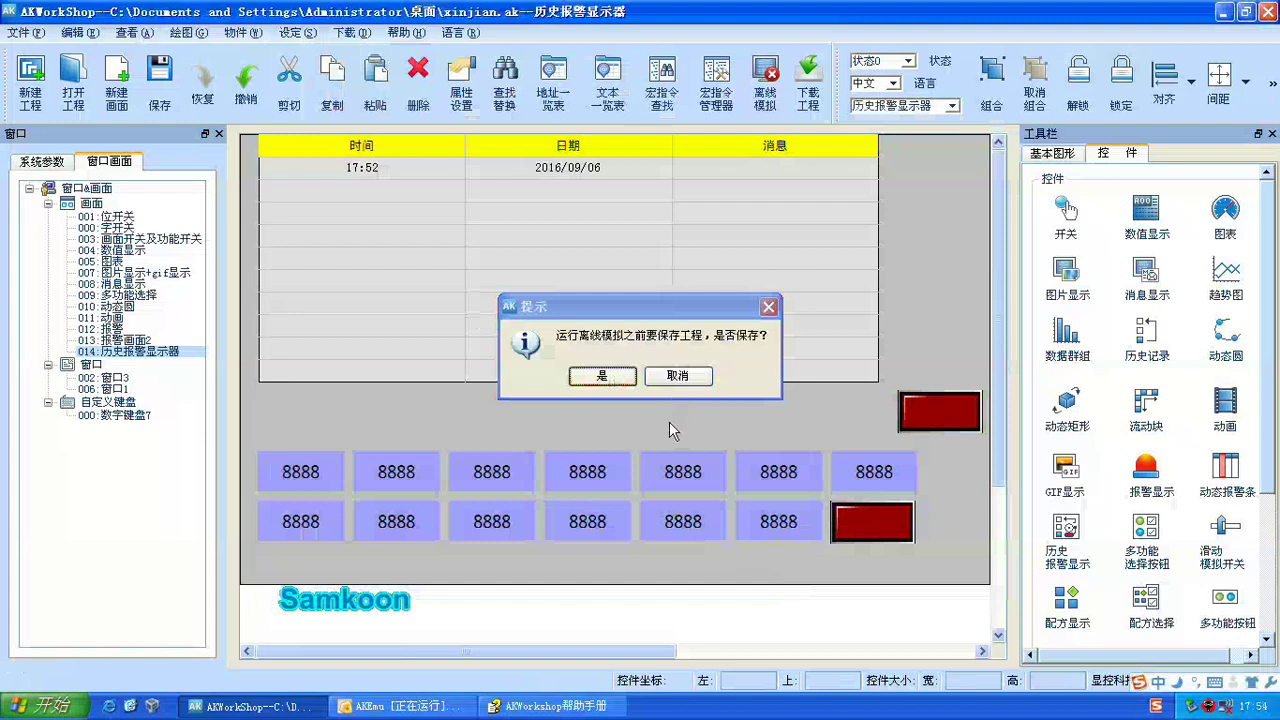
{"action": "left_click", "coordinate": [602, 378]}
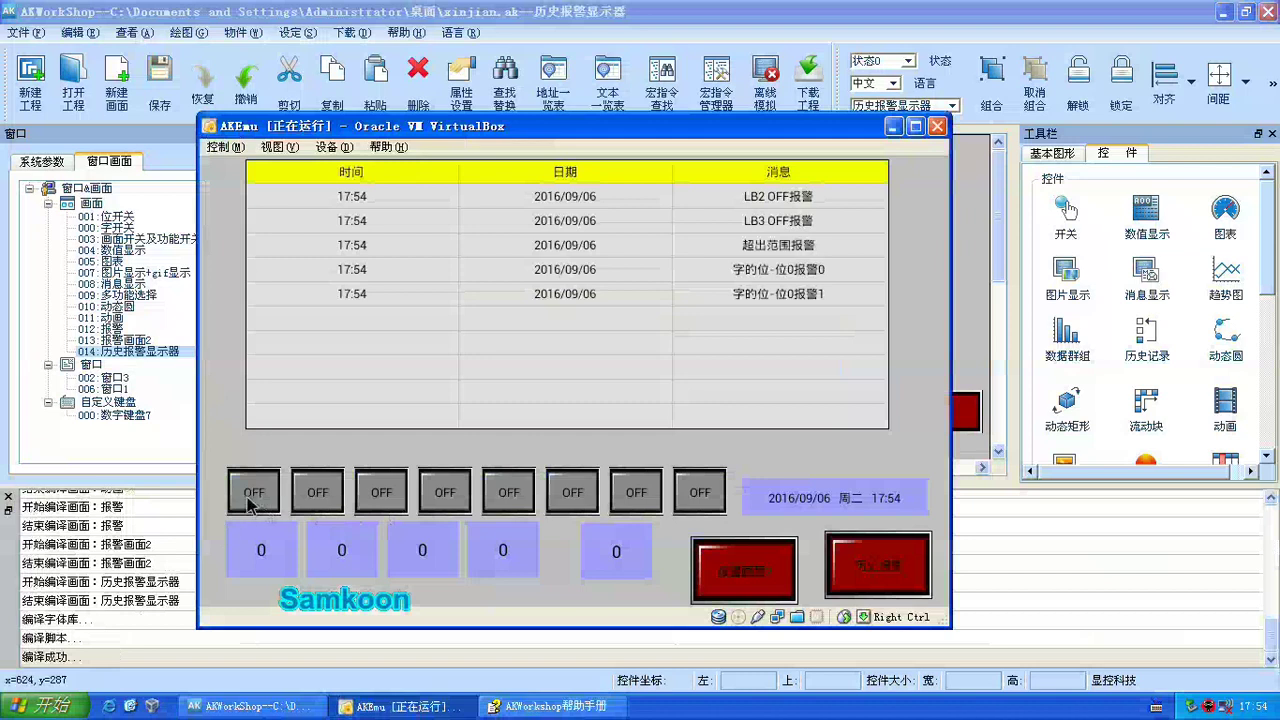
Step: In the simulation, turn on the first alarm switch, dismiss its alarm window, and toggle the last two switches on and off
{"action": "left_click", "coordinate": [251, 505]}
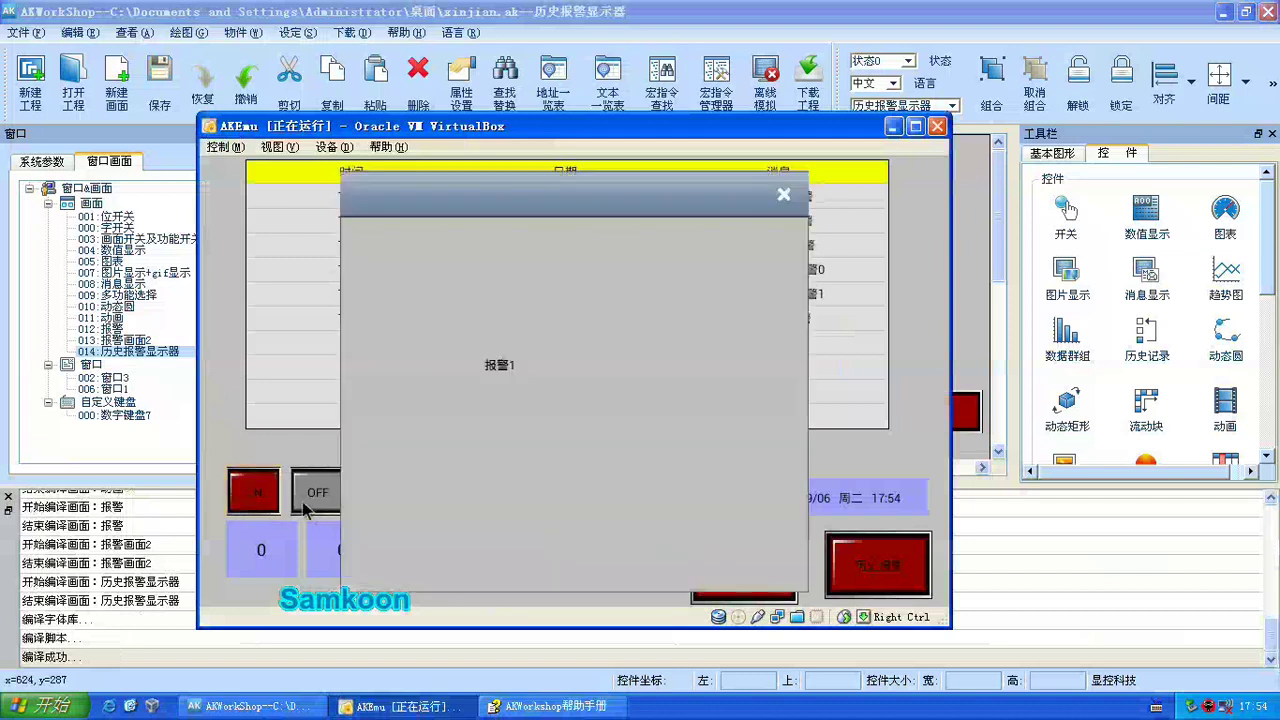
{"action": "left_click", "coordinate": [784, 195]}
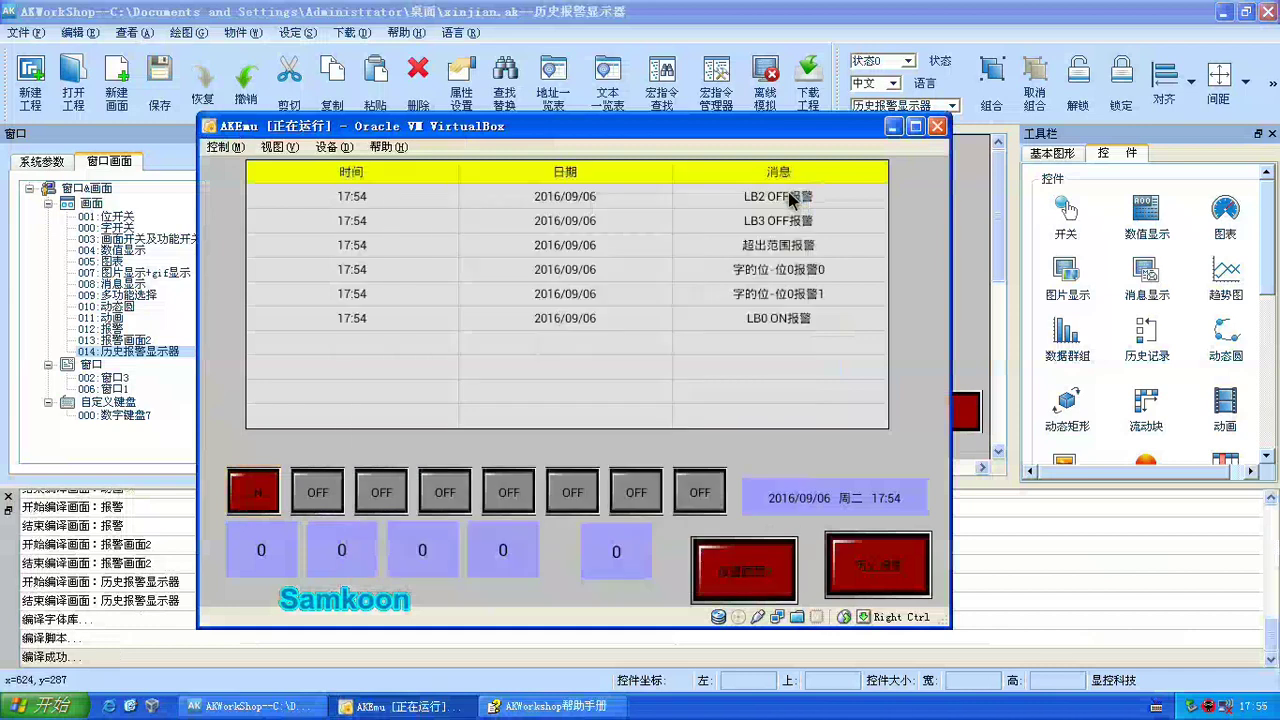
{"action": "left_click", "coordinate": [690, 495]}
{"action": "left_click", "coordinate": [640, 497]}
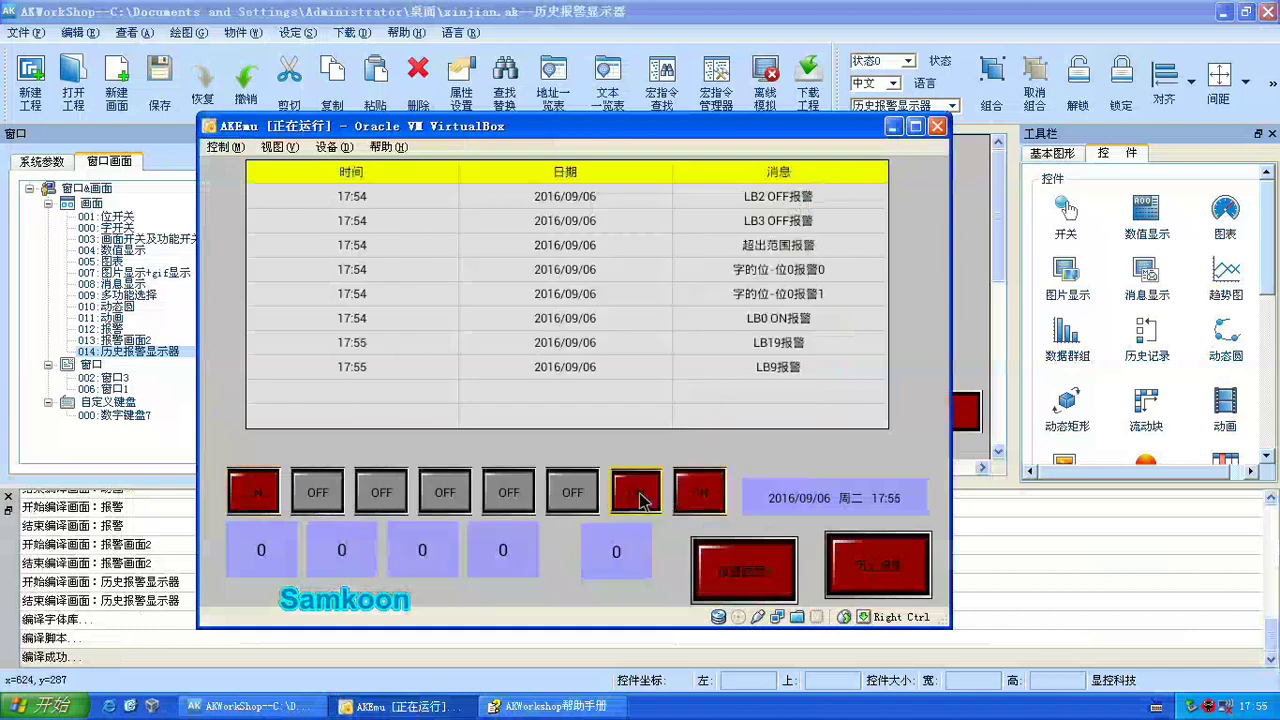
{"action": "left_click", "coordinate": [640, 497]}
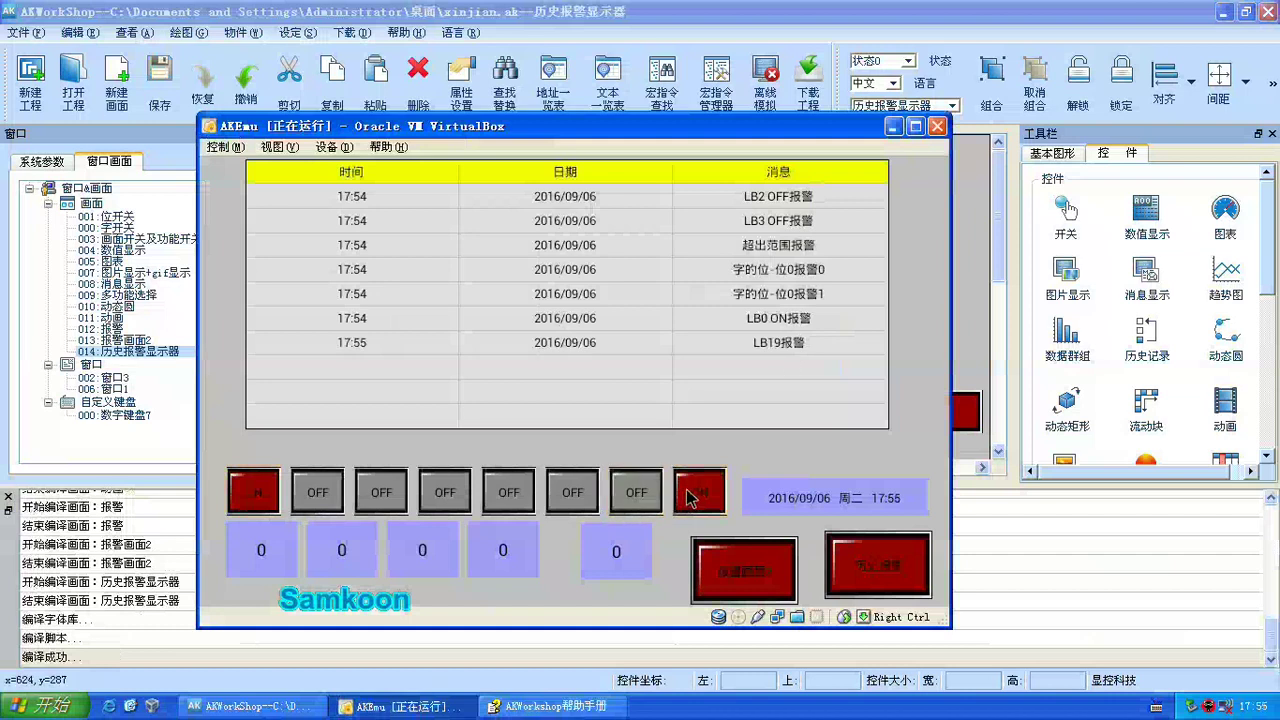
{"action": "left_click", "coordinate": [695, 495]}
Step: Go to 报警画面2 in the simulation and turn on all four alarm switches
{"action": "left_click", "coordinate": [720, 576]}
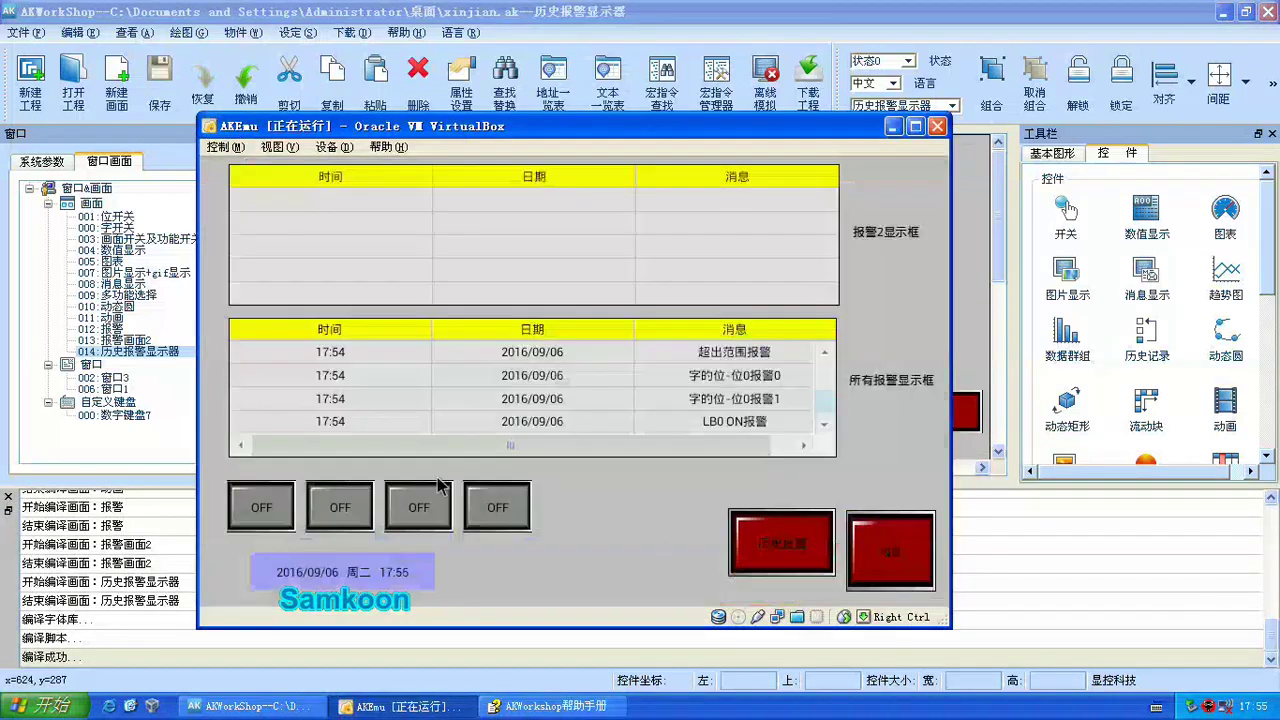
{"action": "left_click", "coordinate": [257, 518]}
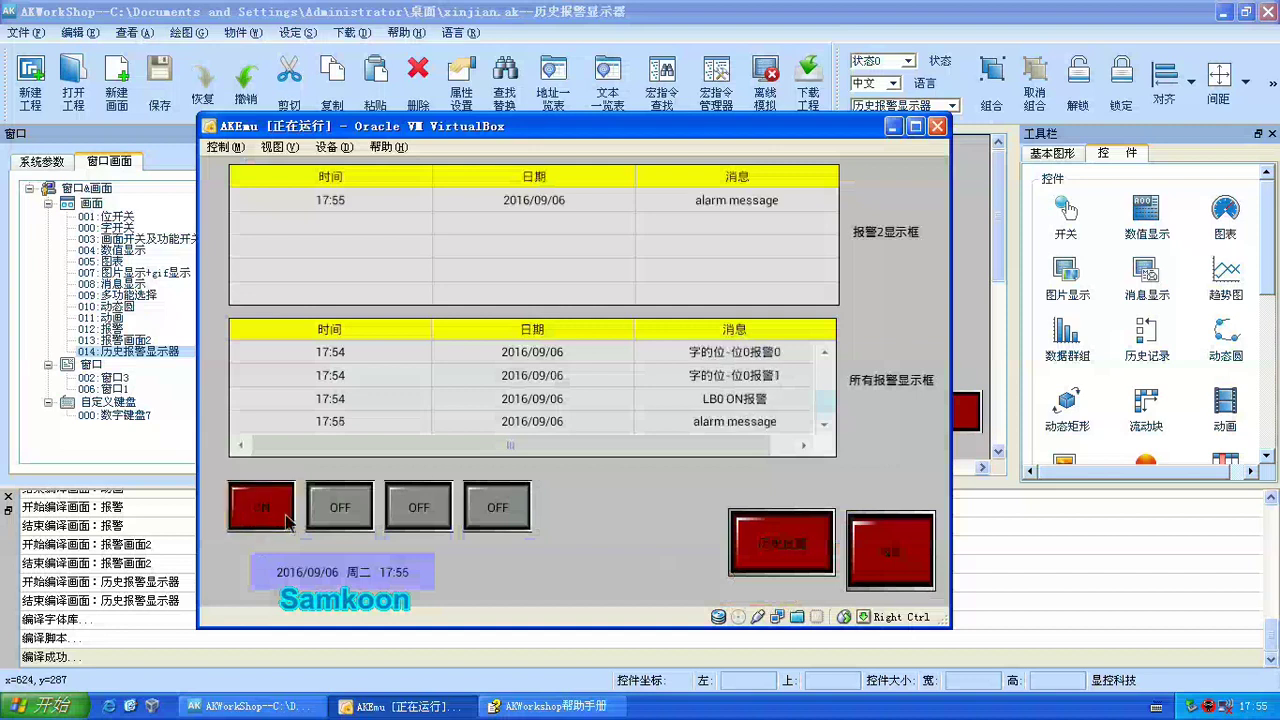
{"action": "left_click", "coordinate": [336, 507]}
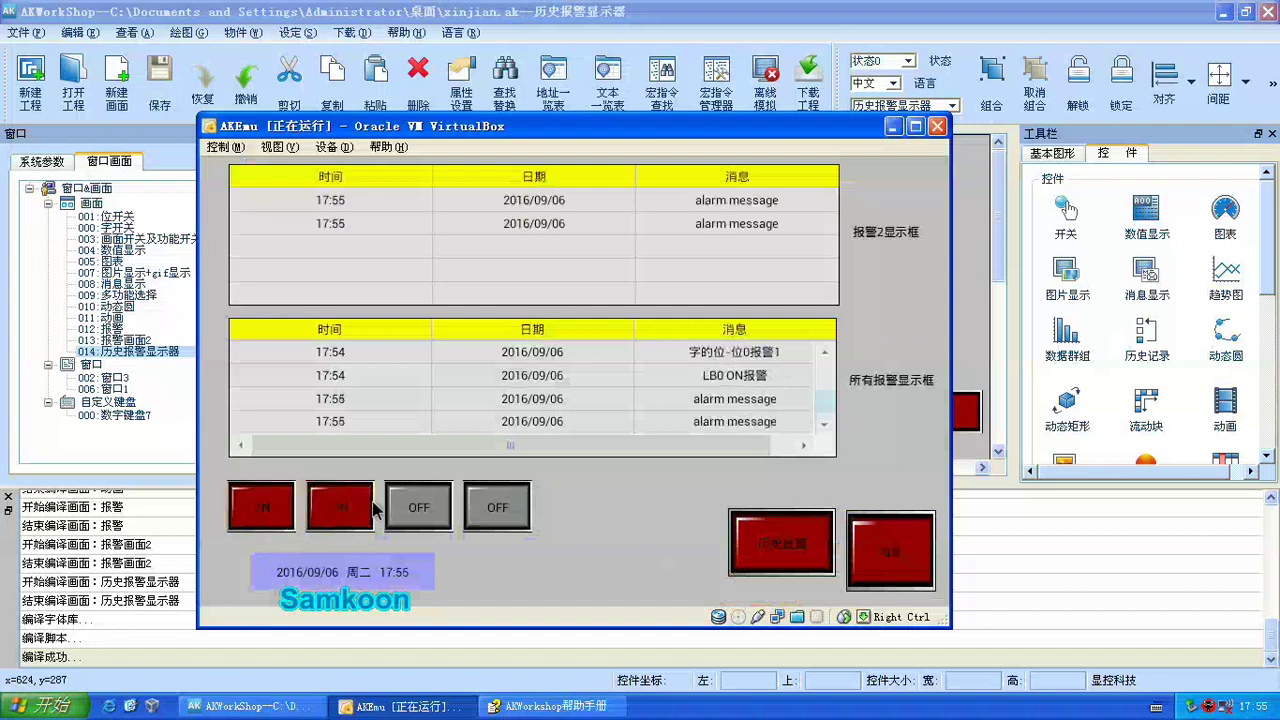
{"action": "left_click", "coordinate": [418, 511]}
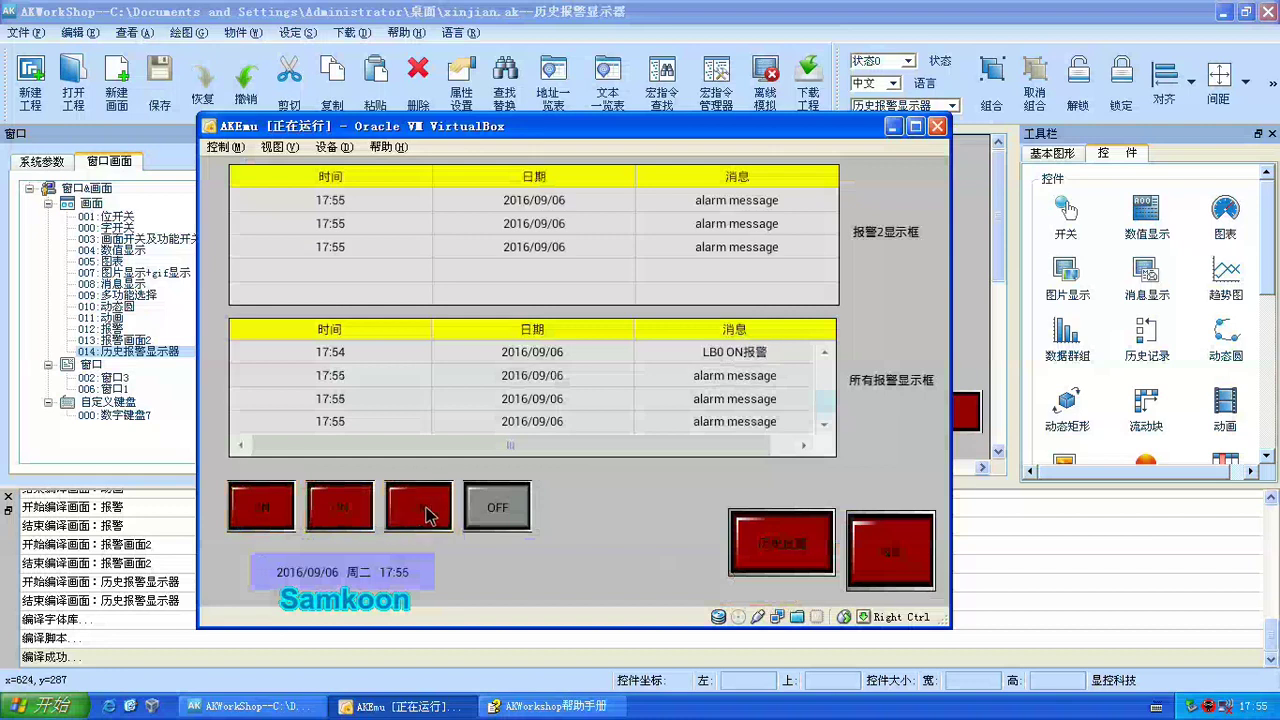
{"action": "left_click", "coordinate": [491, 517]}
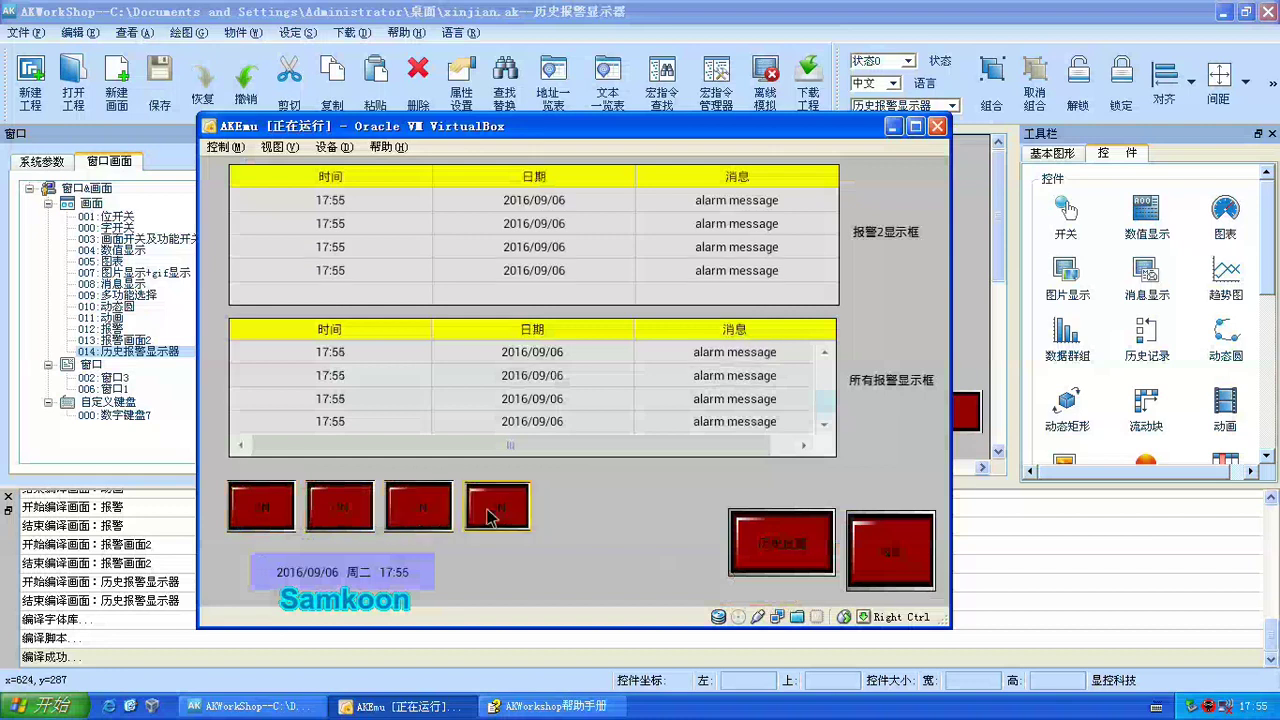
Step: Open the history alarm screen in the simulation and review the recorded alarms in the list
{"action": "left_click", "coordinate": [770, 553]}
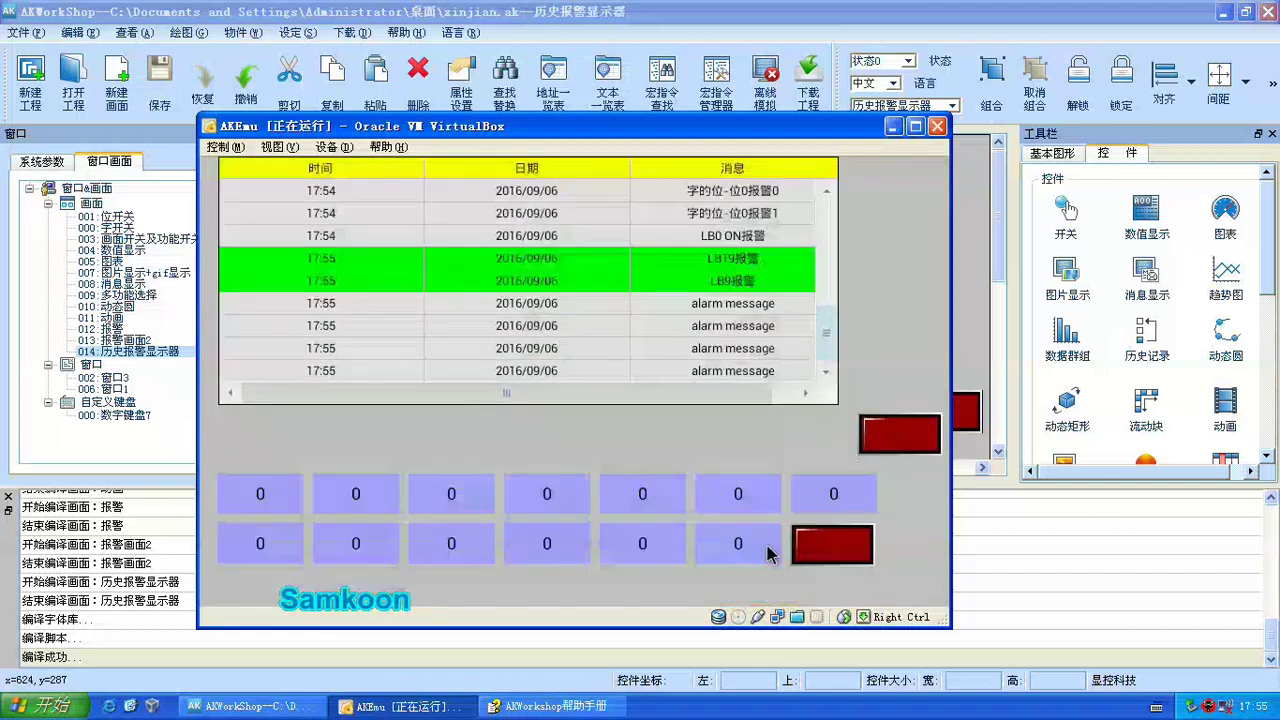
{"action": "left_click", "coordinate": [827, 190]}
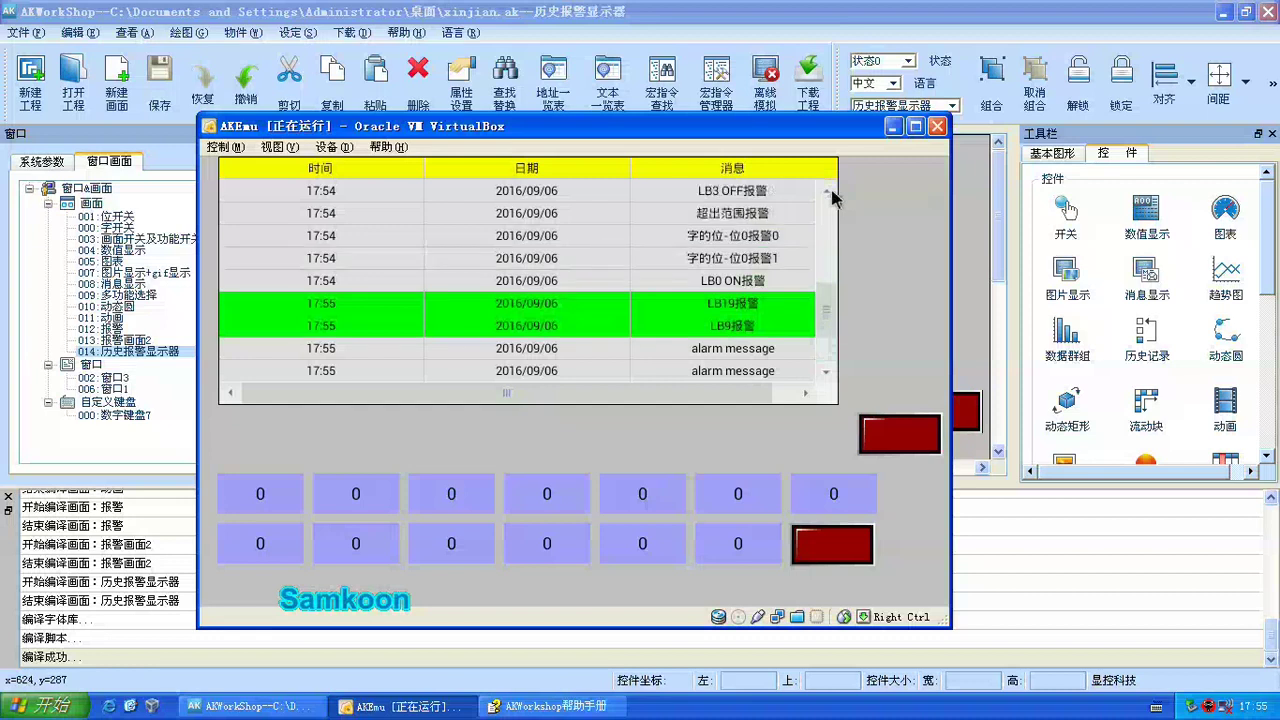
{"action": "left_click", "coordinate": [827, 190]}
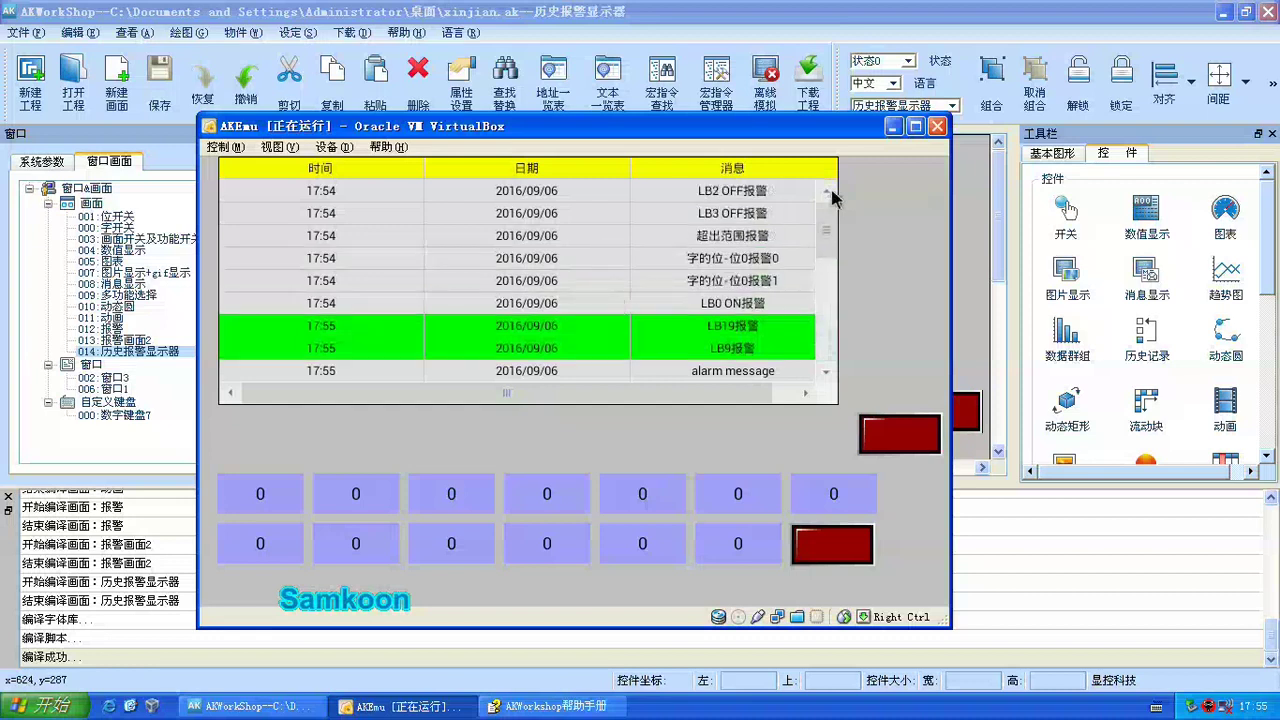
{"action": "left_click", "coordinate": [827, 379]}
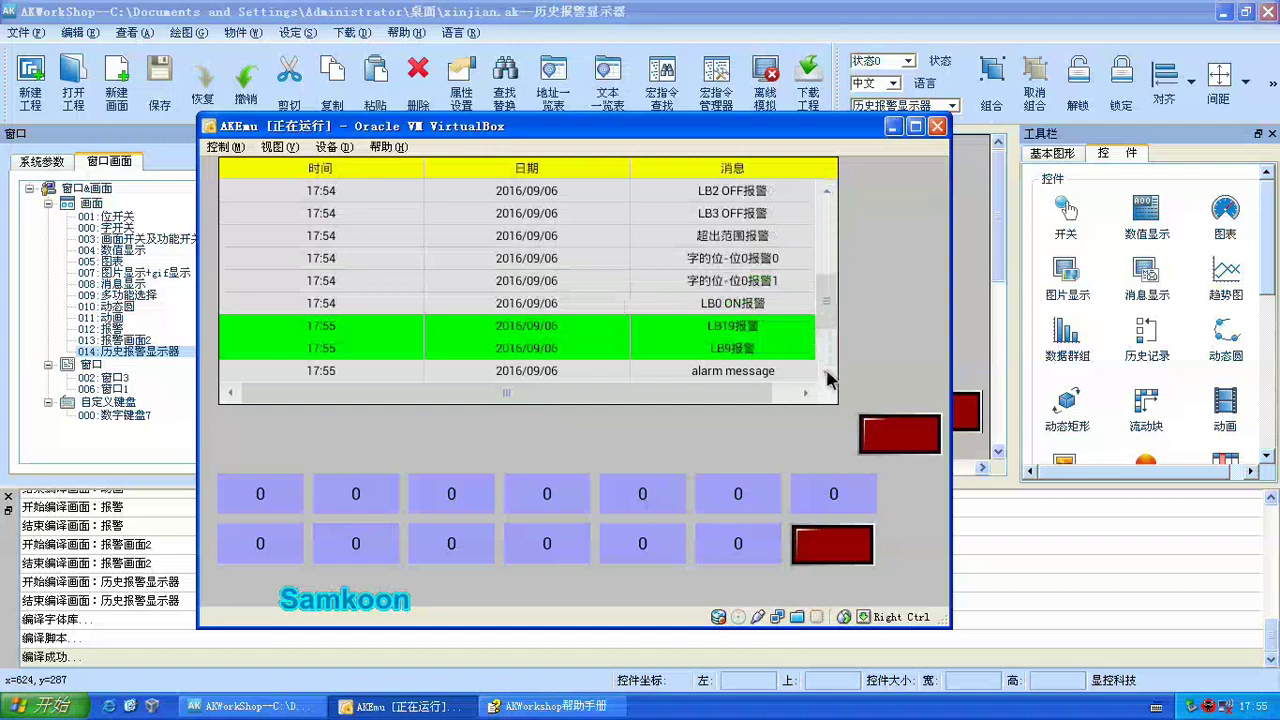
{"action": "left_click", "coordinate": [827, 379]}
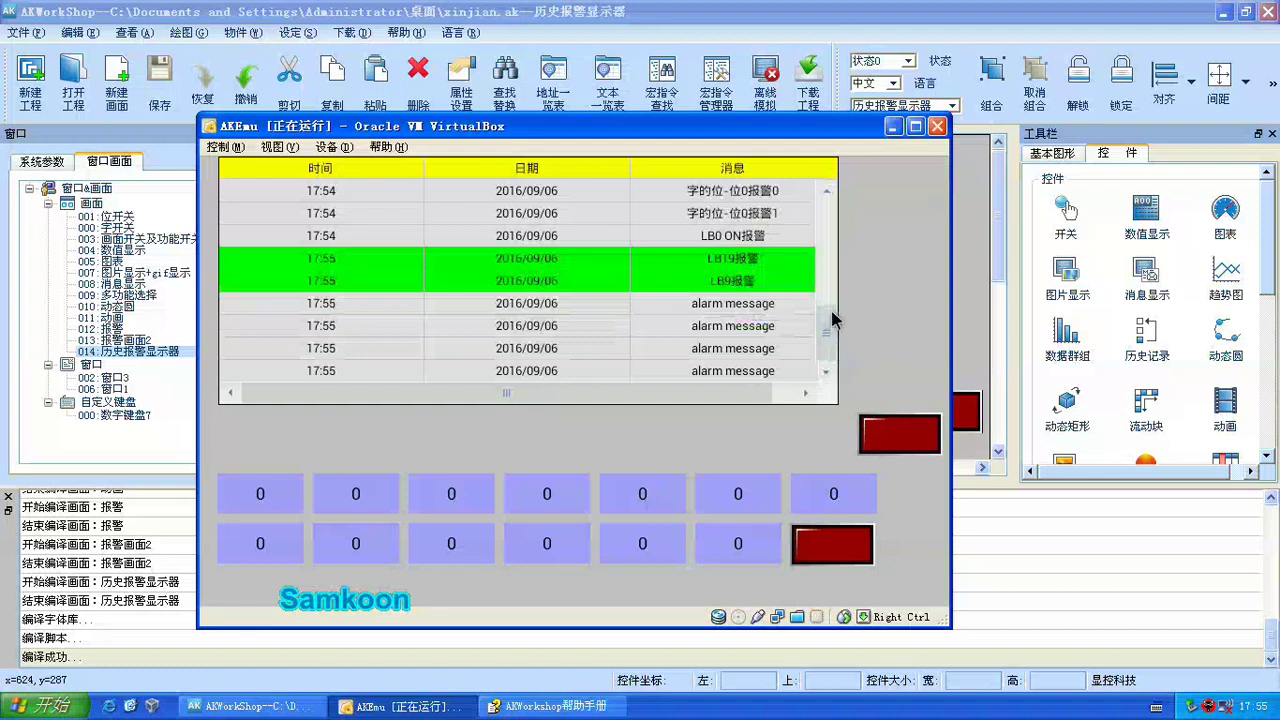
Step: Return to the running simulation and turn off all four alarm switches on 报警画面2
{"action": "left_click", "coordinate": [975, 345]}
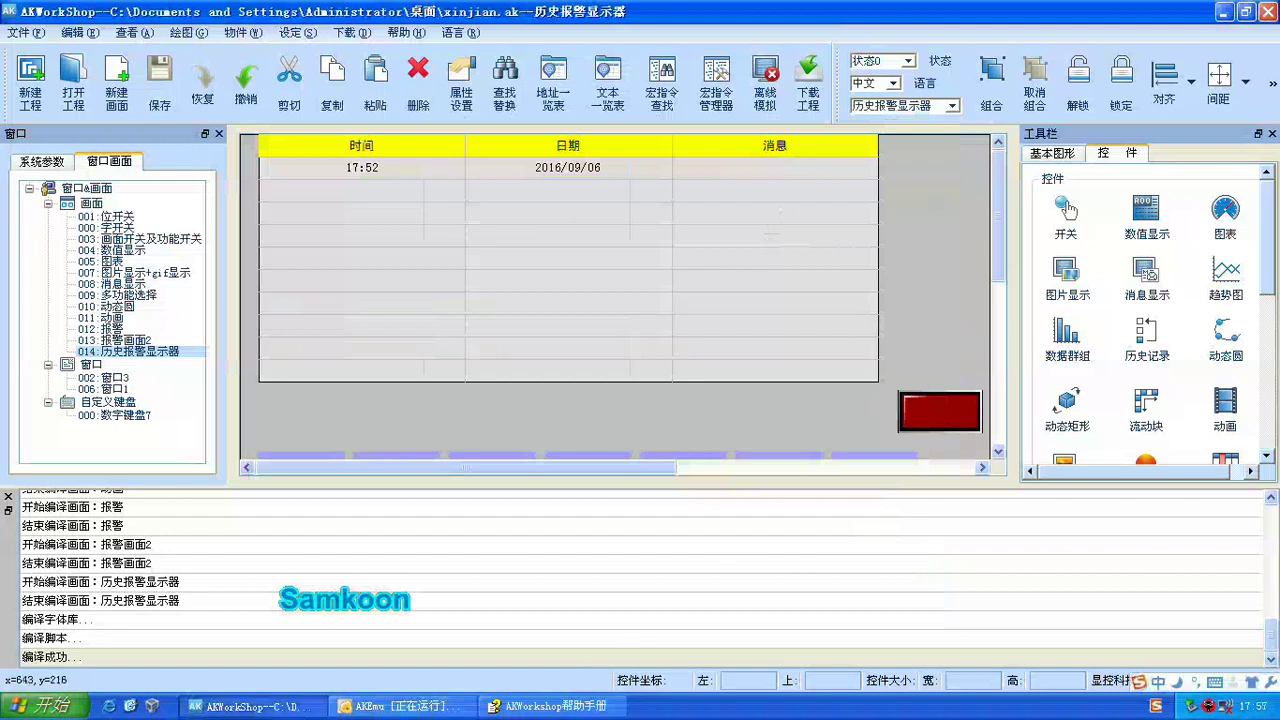
{"action": "left_click", "coordinate": [397, 706]}
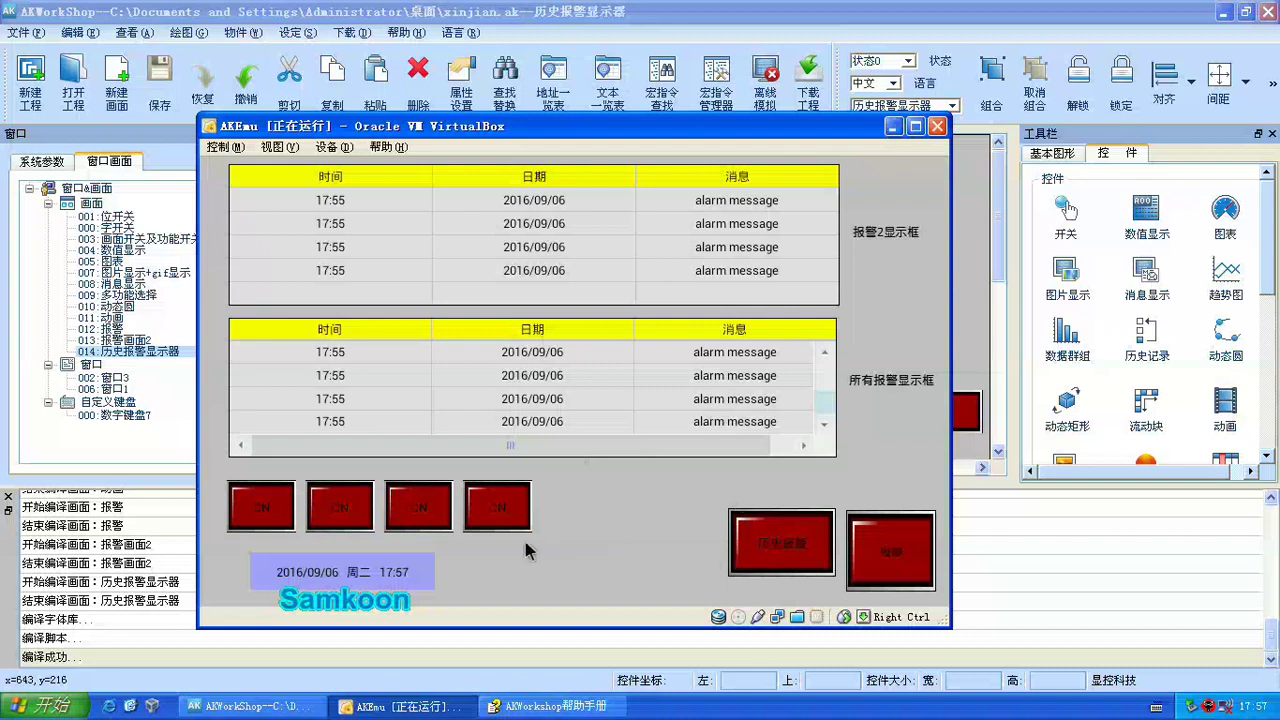
{"action": "left_click", "coordinate": [250, 510]}
{"action": "left_click", "coordinate": [377, 504]}
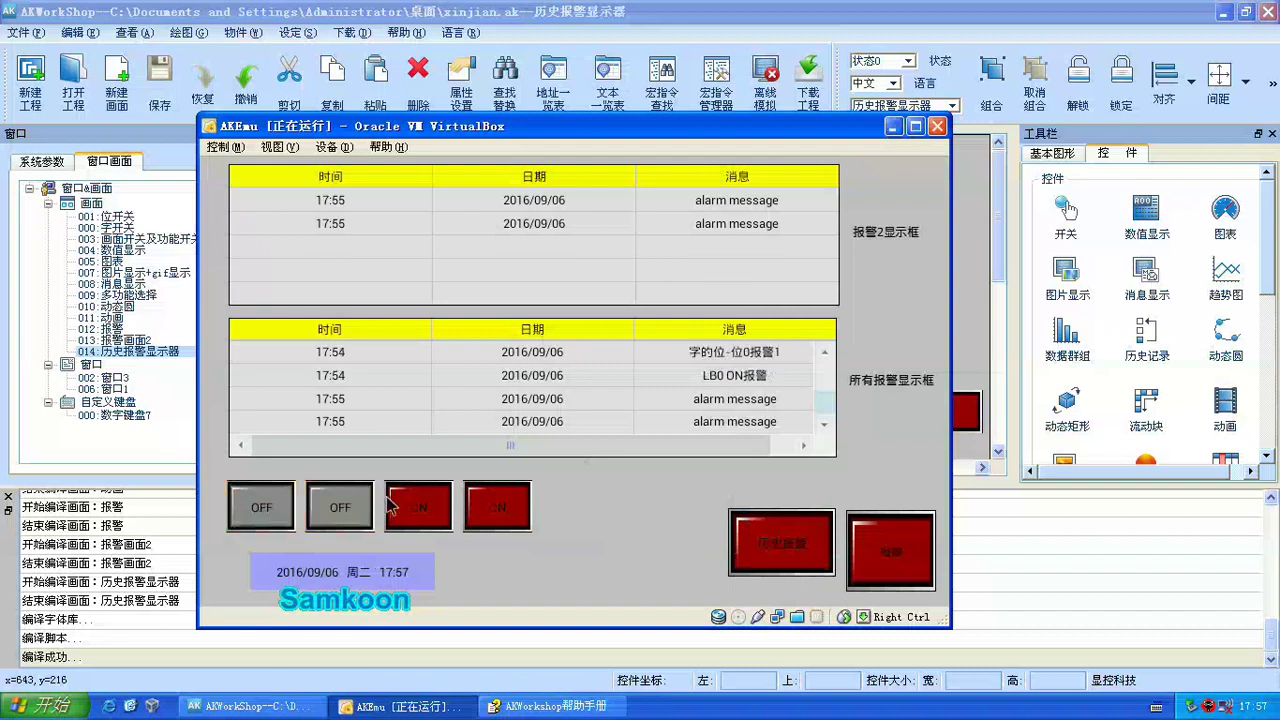
{"action": "left_click", "coordinate": [428, 510]}
{"action": "left_click", "coordinate": [474, 515]}
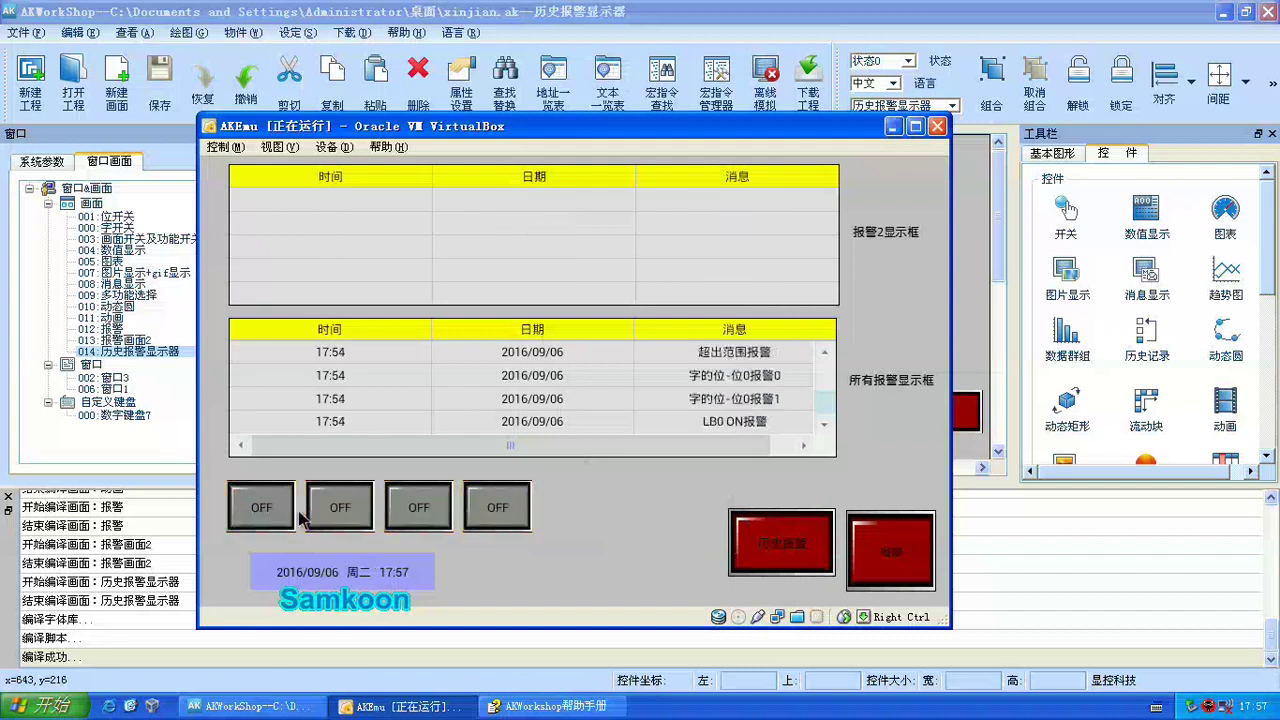
Step: Turn all four alarm switches on 报警画面2 on and then off again to log further alarms
{"action": "left_click", "coordinate": [242, 517]}
{"action": "left_click", "coordinate": [330, 513]}
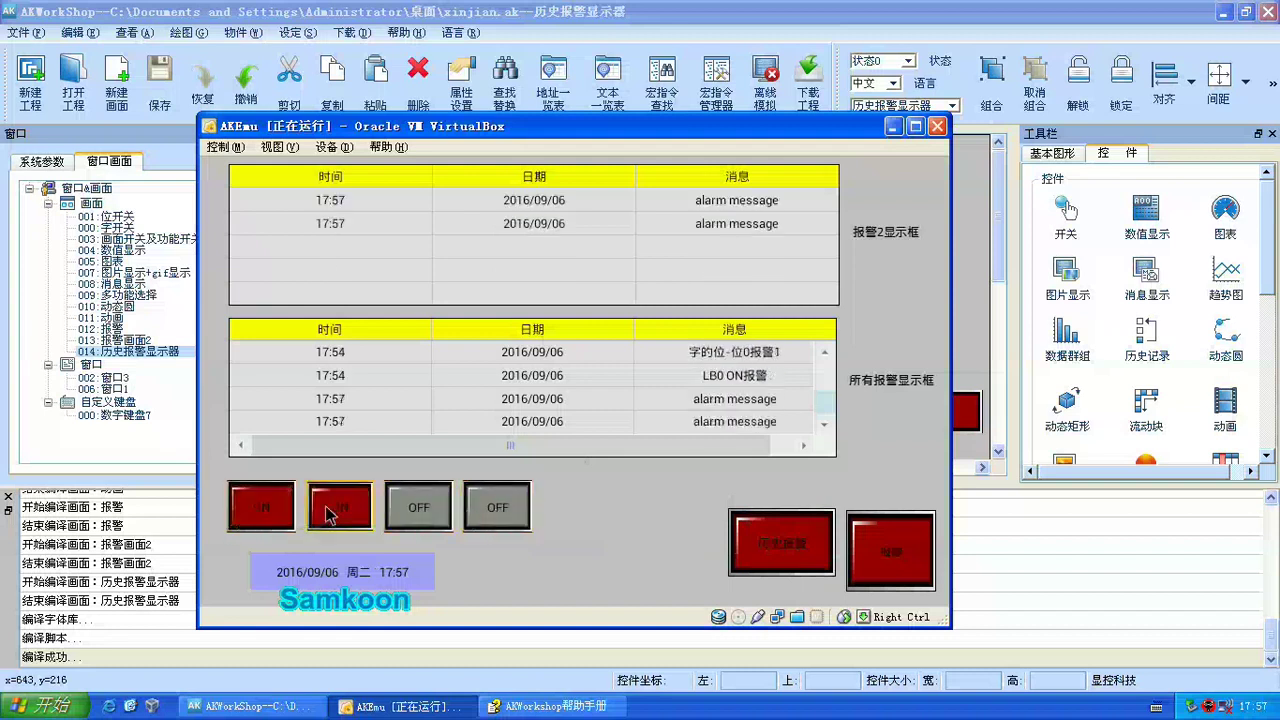
{"action": "left_click", "coordinate": [402, 520]}
{"action": "left_click", "coordinate": [485, 524]}
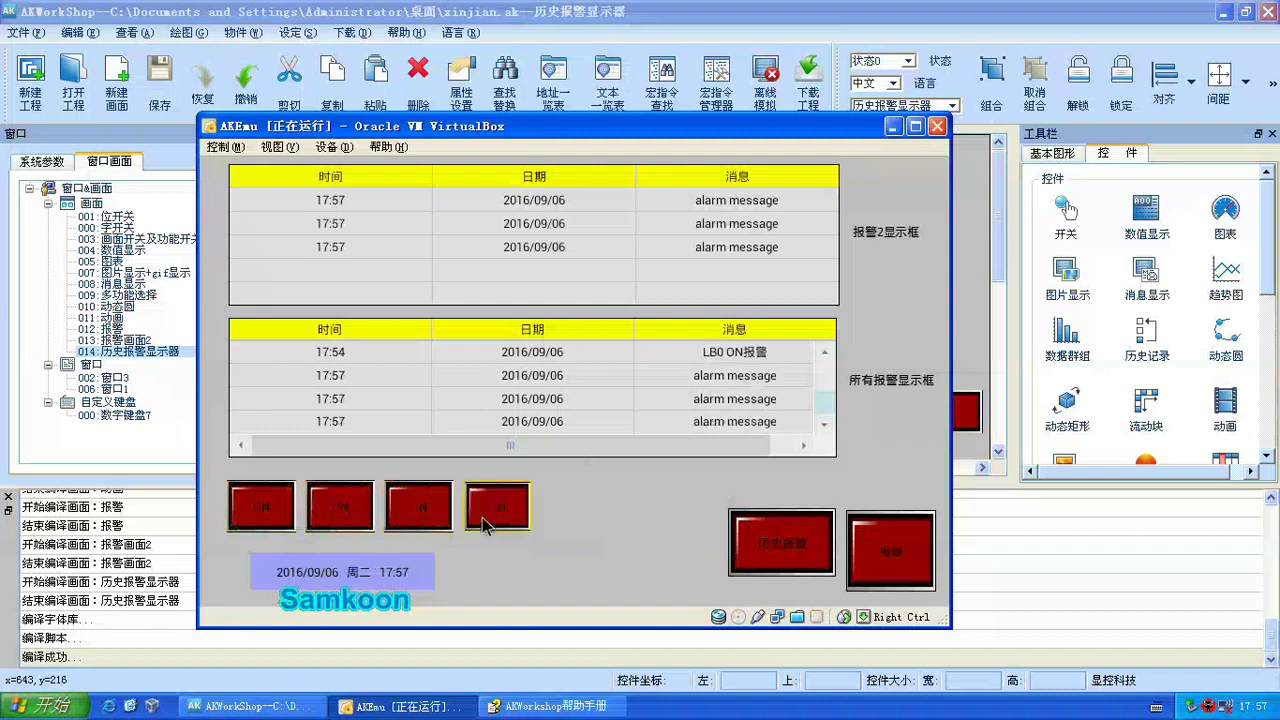
{"action": "left_click", "coordinate": [485, 524]}
{"action": "left_click", "coordinate": [402, 518]}
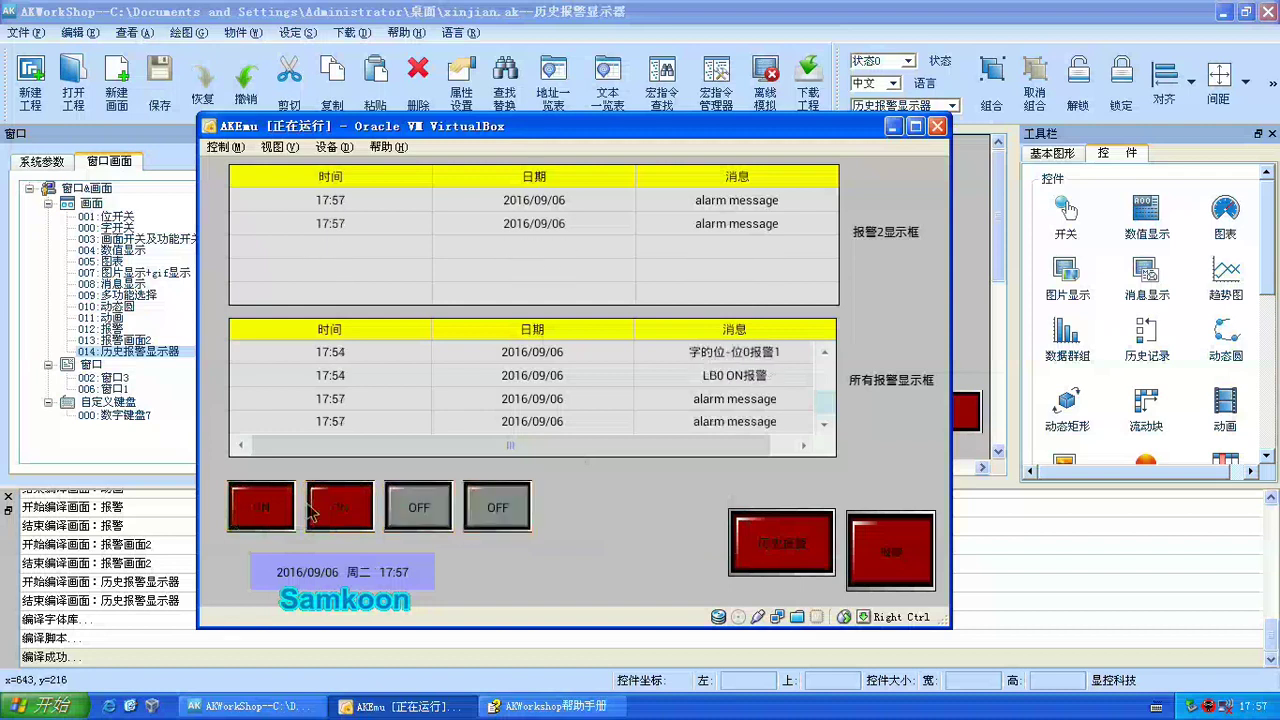
{"action": "left_click", "coordinate": [328, 514]}
{"action": "left_click", "coordinate": [262, 518]}
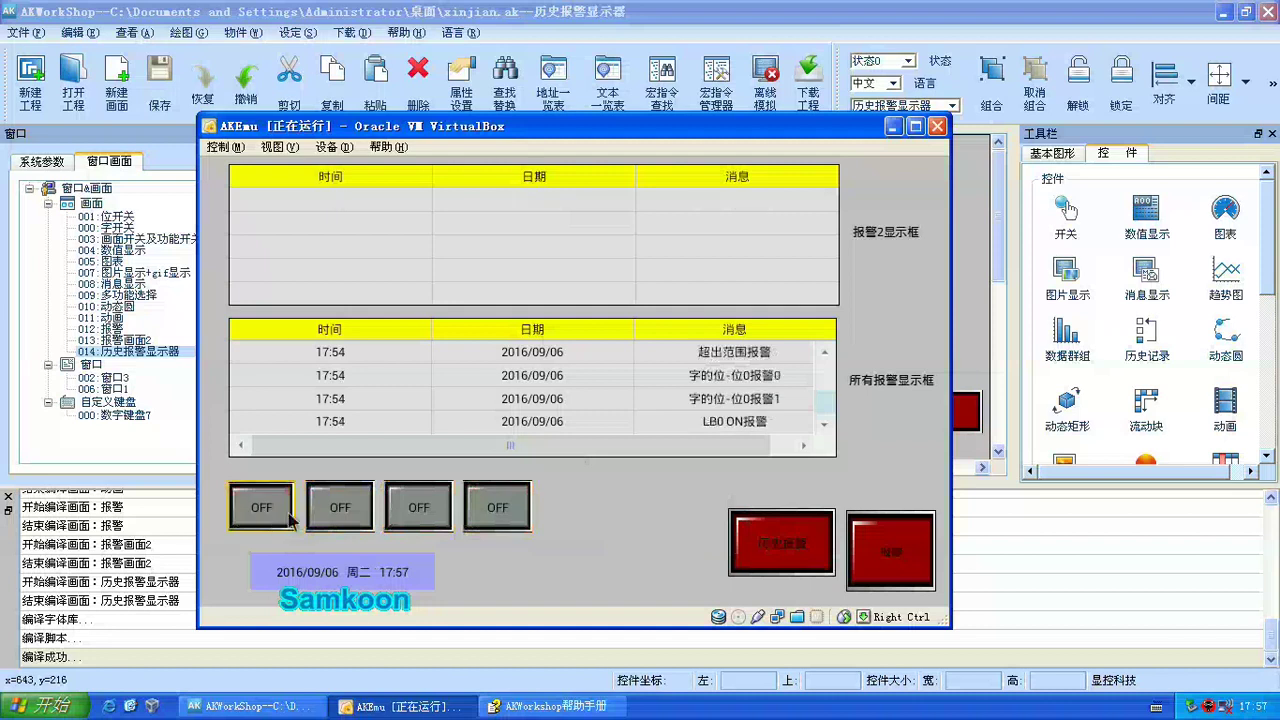
Step: Return to the history alarm screen and examine the alarm list from its earliest to its latest entries
{"action": "left_click", "coordinate": [805, 545]}
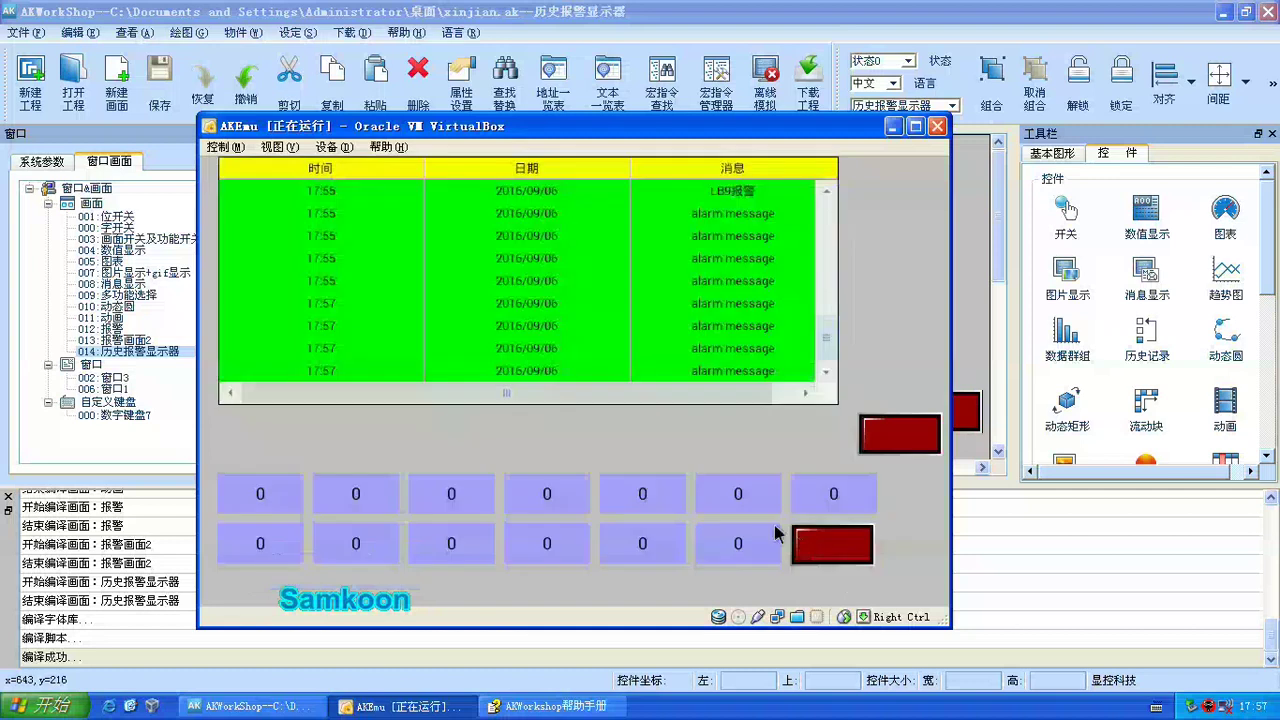
{"action": "left_click", "coordinate": [825, 192]}
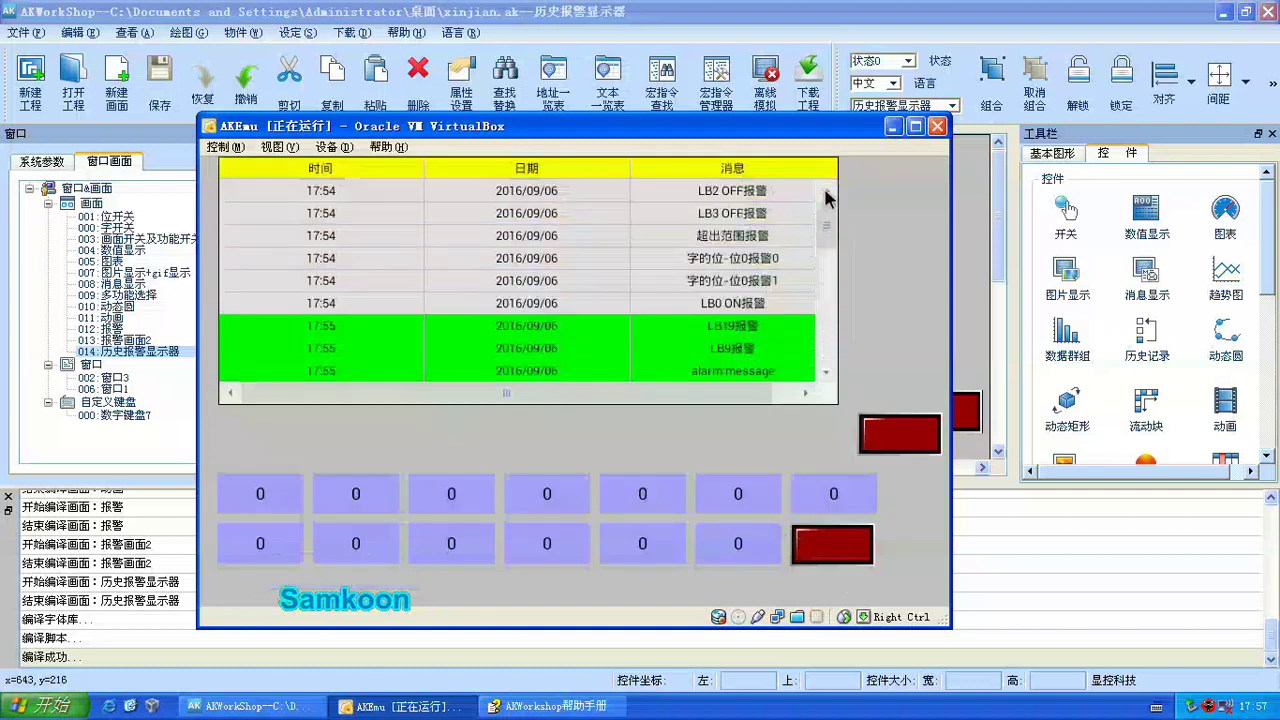
{"action": "left_click", "coordinate": [825, 377]}
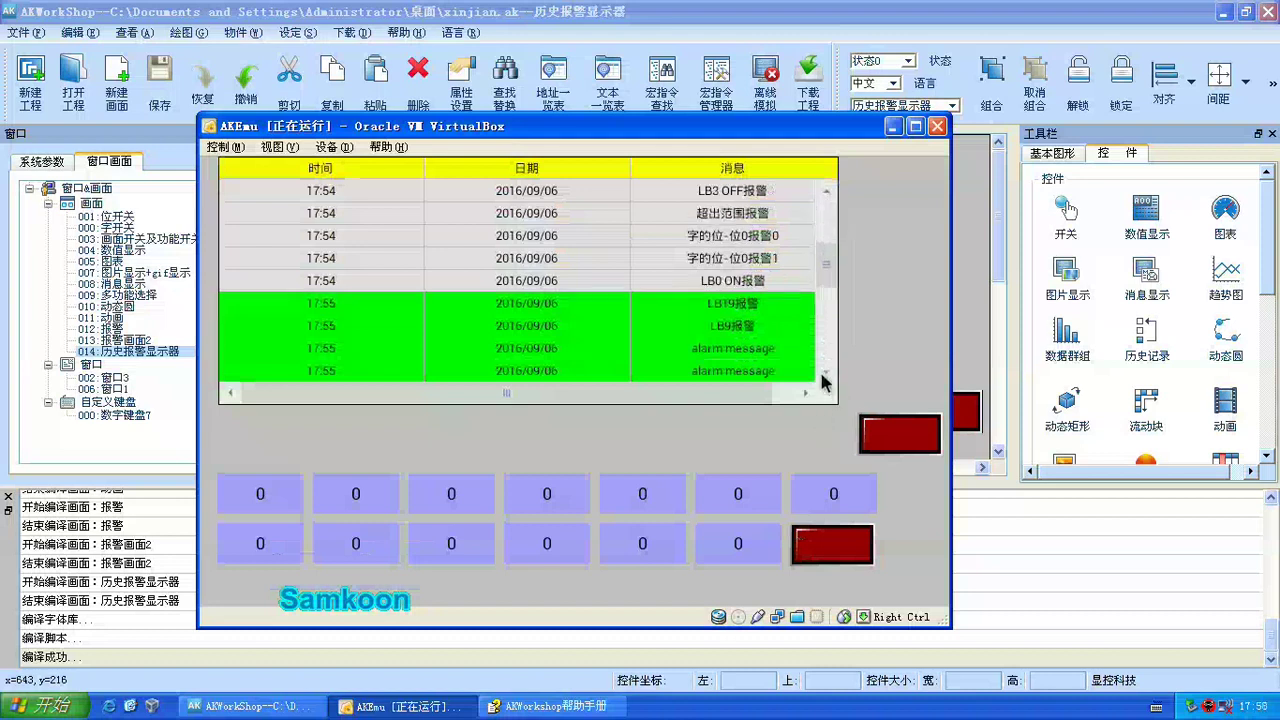
{"action": "left_click", "coordinate": [825, 377]}
{"action": "left_click", "coordinate": [825, 377]}
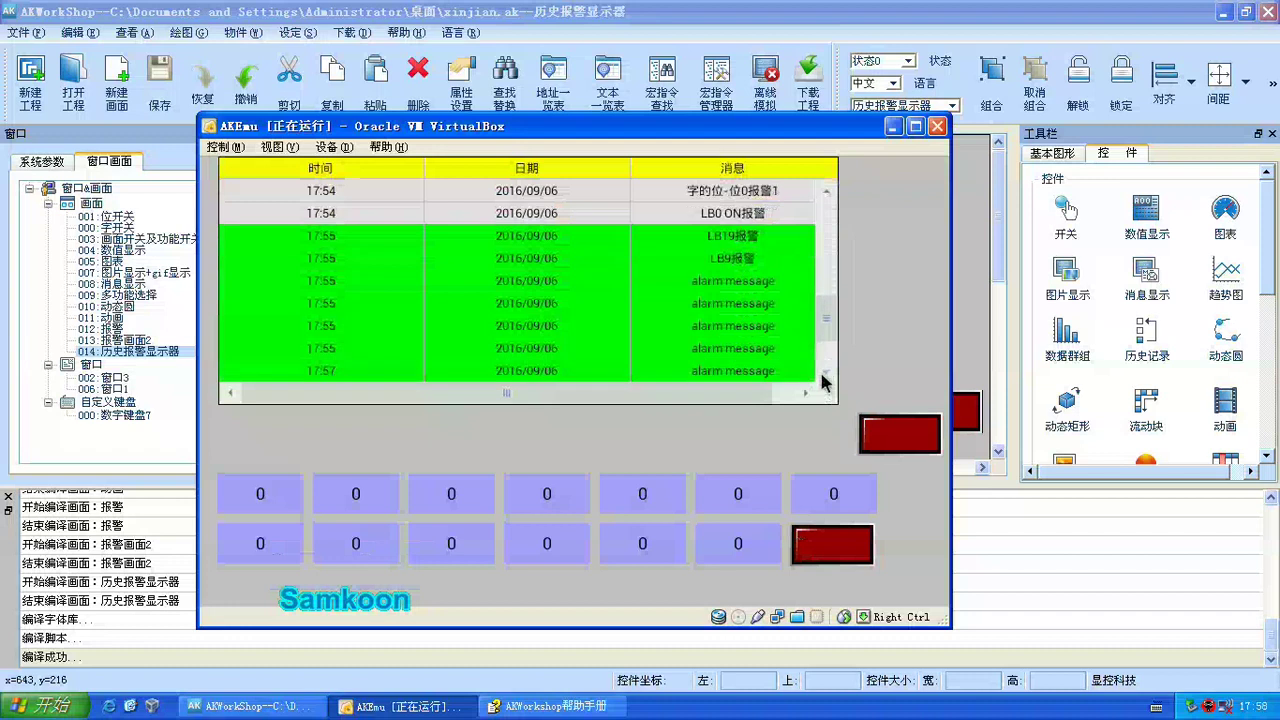
{"action": "left_click", "coordinate": [825, 377]}
{"action": "left_click", "coordinate": [825, 377]}
{"action": "left_click", "coordinate": [825, 377]}
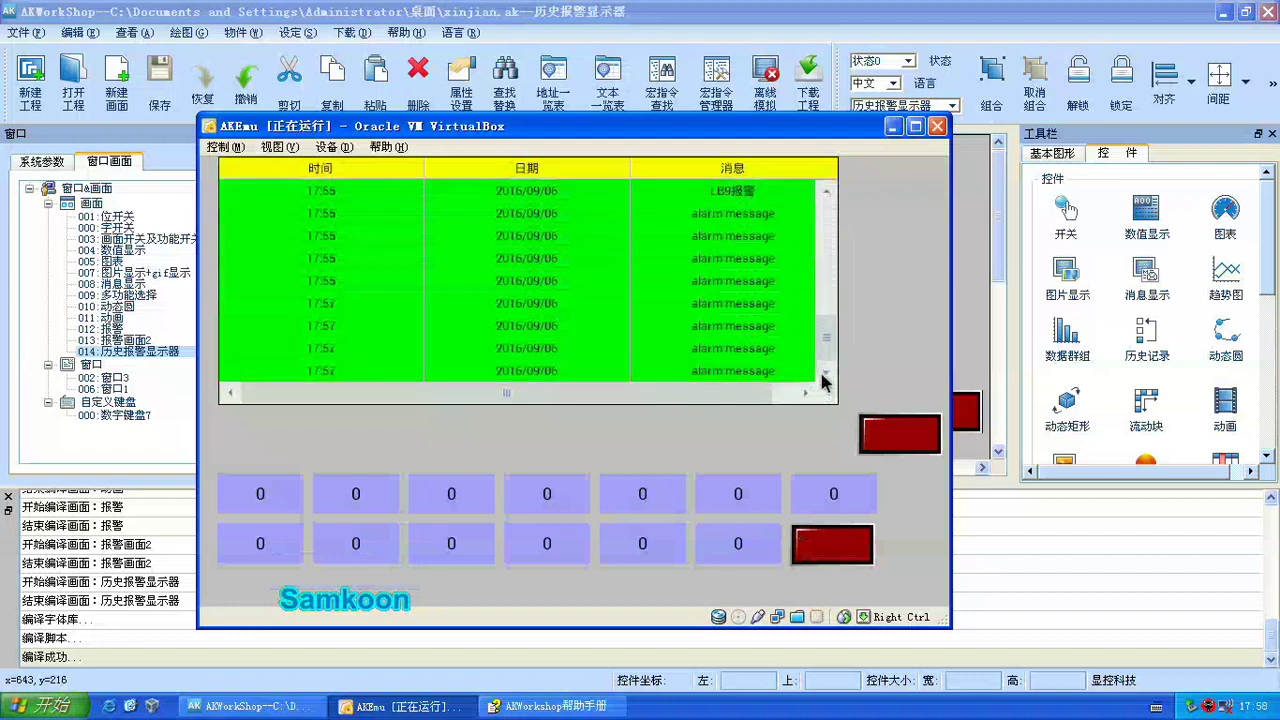
Step: Set the start year in the second value box of the upper row to 2016
{"action": "left_click", "coordinate": [356, 494]}
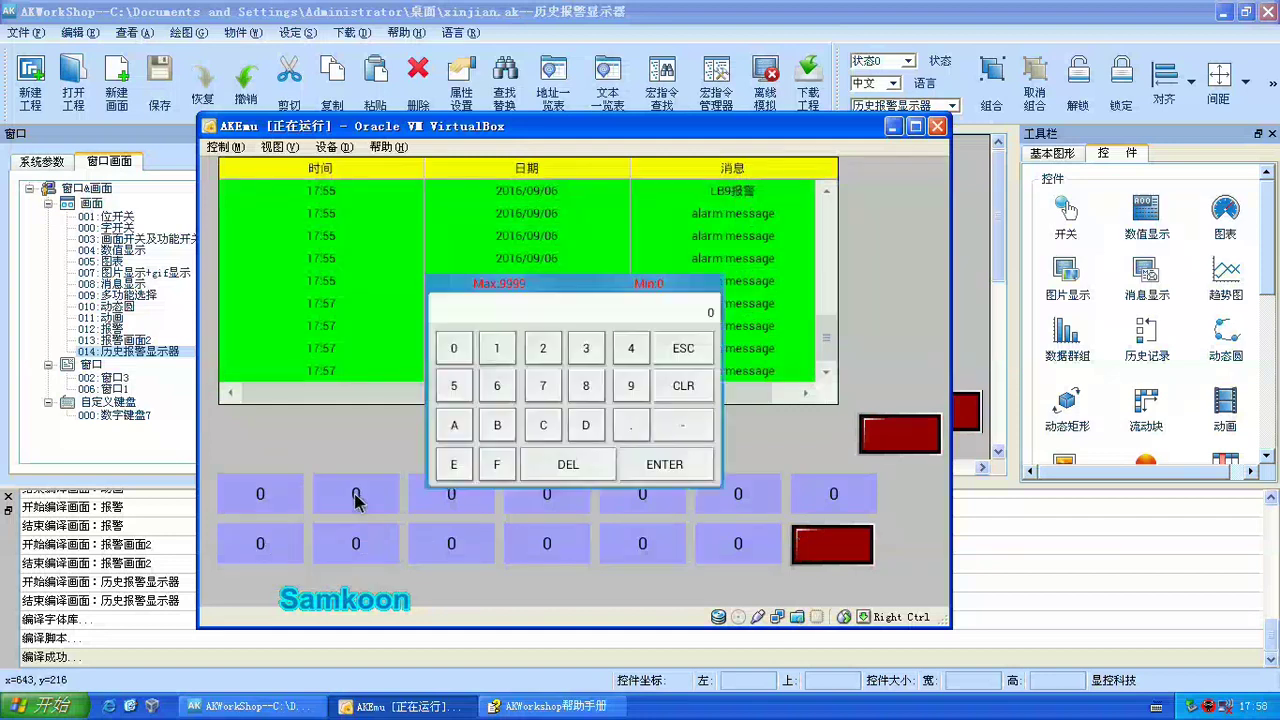
{"action": "left_click", "coordinate": [546, 348]}
{"action": "left_click", "coordinate": [460, 350]}
{"action": "left_click", "coordinate": [494, 352]}
{"action": "left_click", "coordinate": [497, 386]}
{"action": "left_click", "coordinate": [653, 465]}
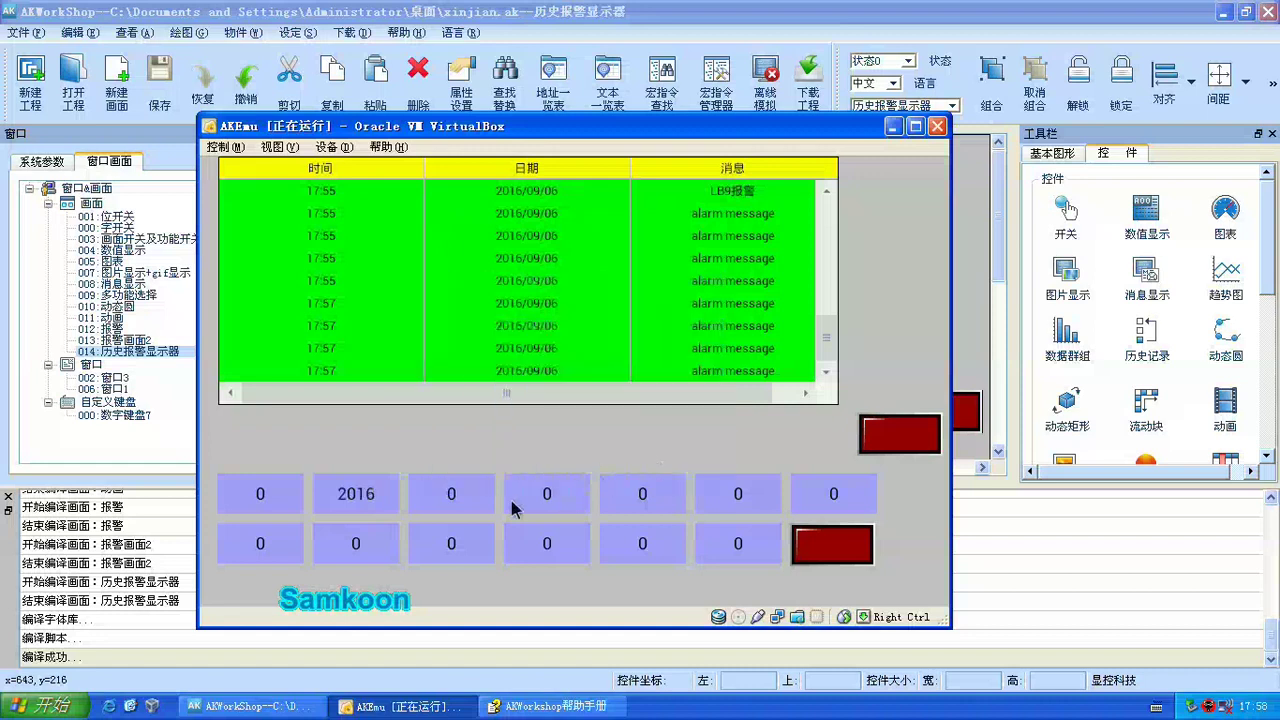
Step: Set the start month to 9 and the start day to 6 in the upper row
{"action": "left_click", "coordinate": [455, 512]}
{"action": "left_click", "coordinate": [622, 390]}
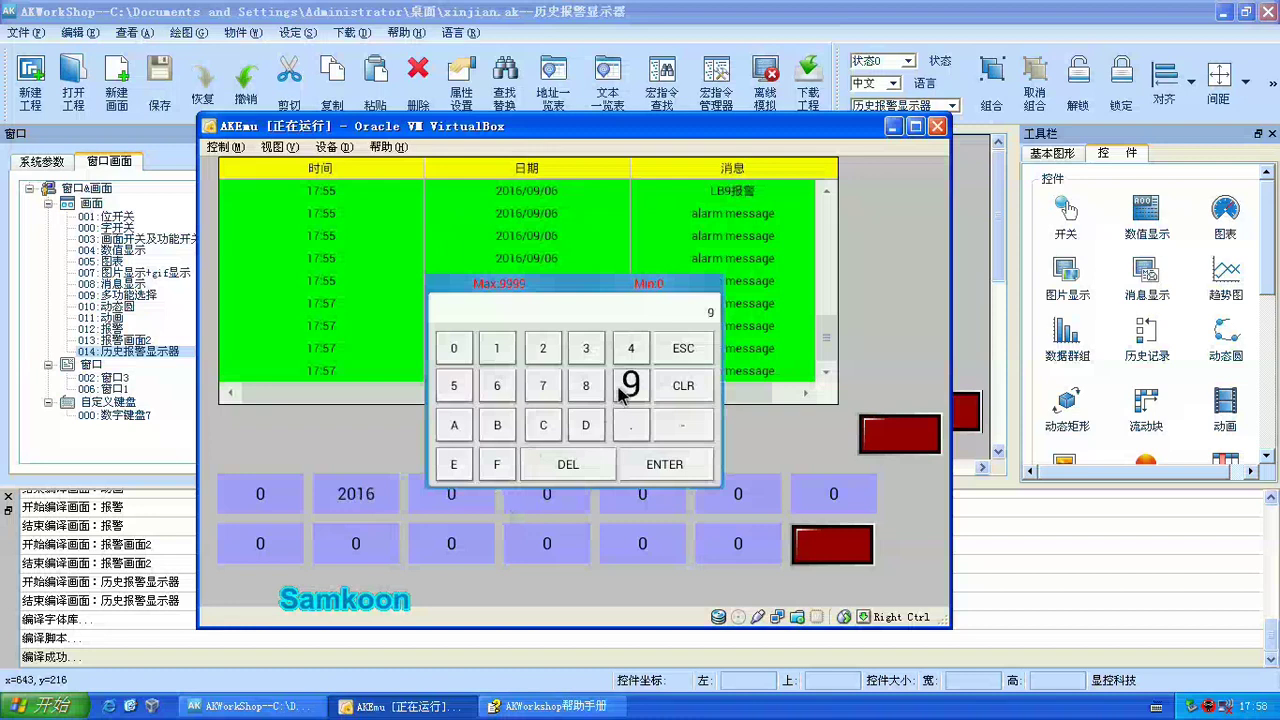
{"action": "left_click", "coordinate": [648, 465]}
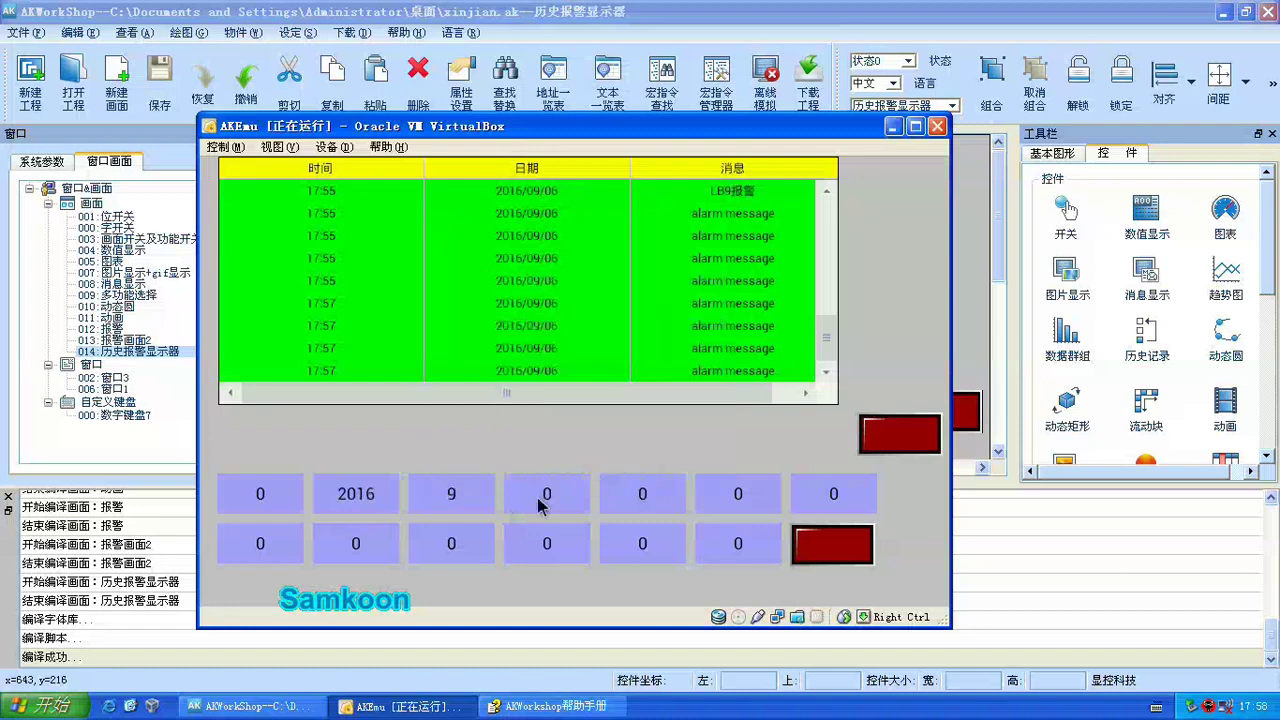
{"action": "left_click", "coordinate": [537, 497]}
{"action": "left_click", "coordinate": [497, 388]}
{"action": "left_click", "coordinate": [651, 466]}
Step: Set the start hour to 17 and the start minute to 56 in the upper row
{"action": "left_click", "coordinate": [632, 503]}
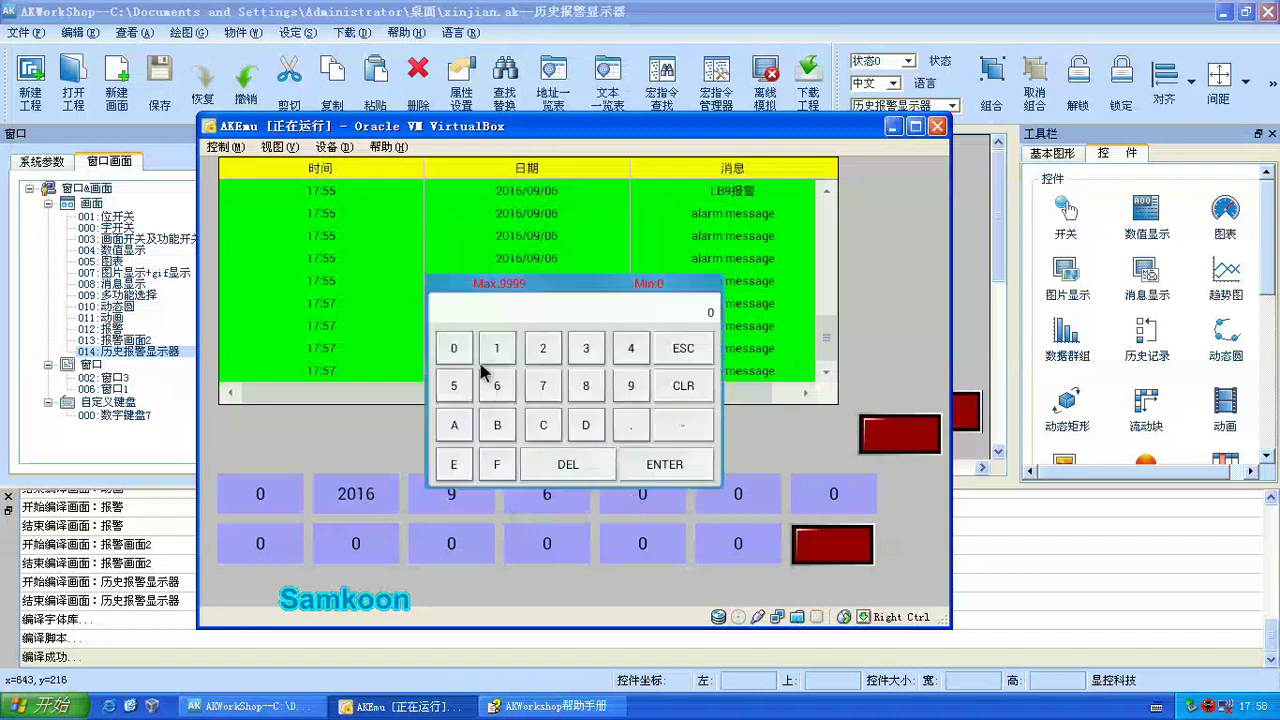
{"action": "left_click", "coordinate": [645, 463]}
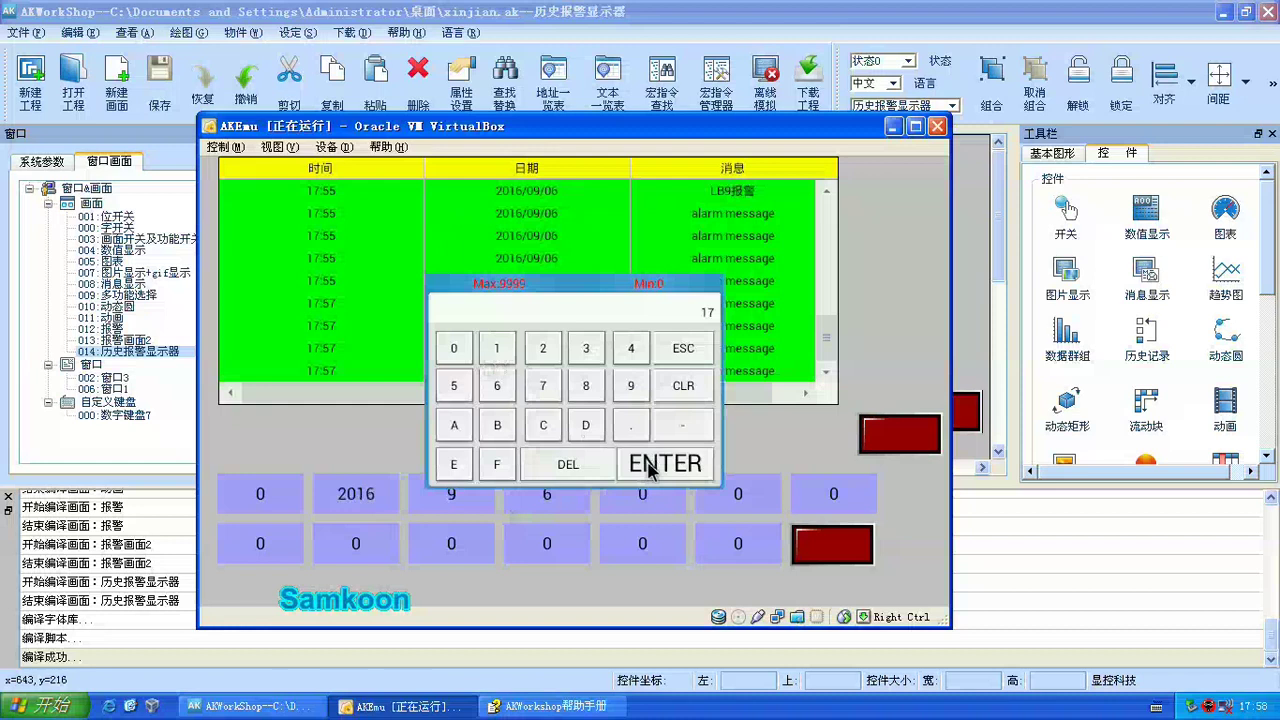
{"action": "left_click", "coordinate": [743, 496]}
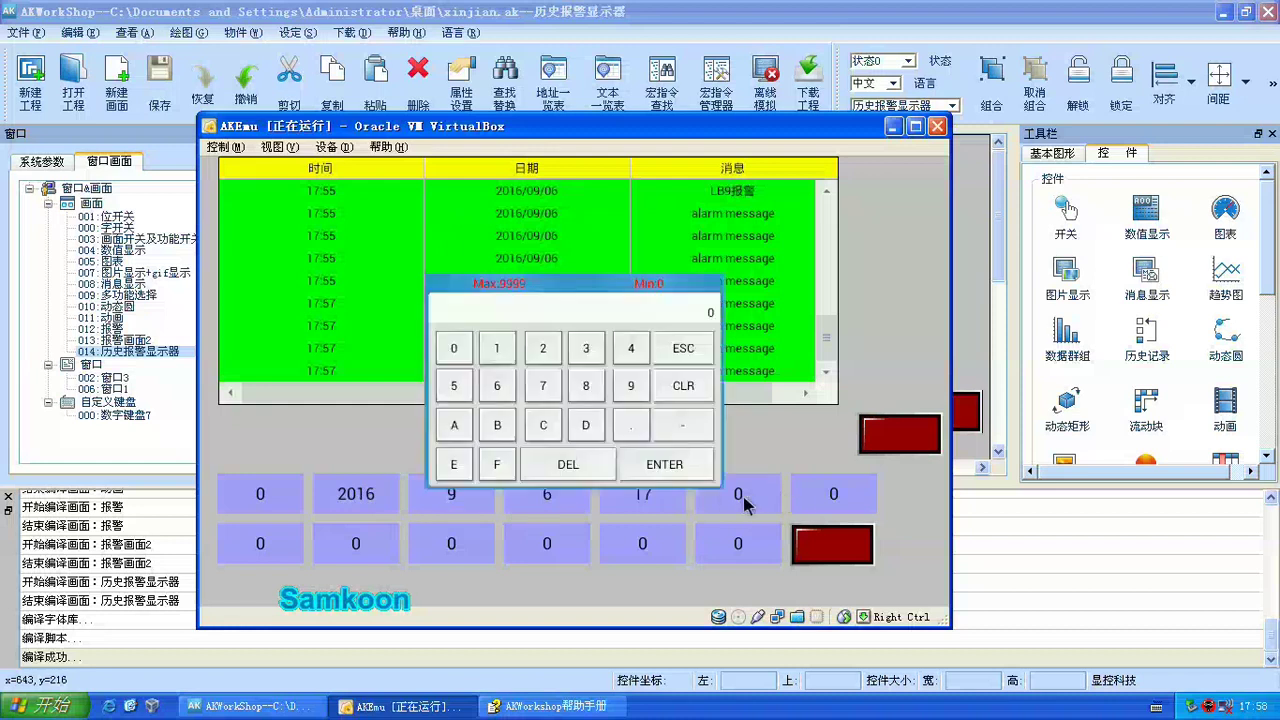
{"action": "left_click", "coordinate": [497, 385]}
{"action": "left_click", "coordinate": [645, 465]}
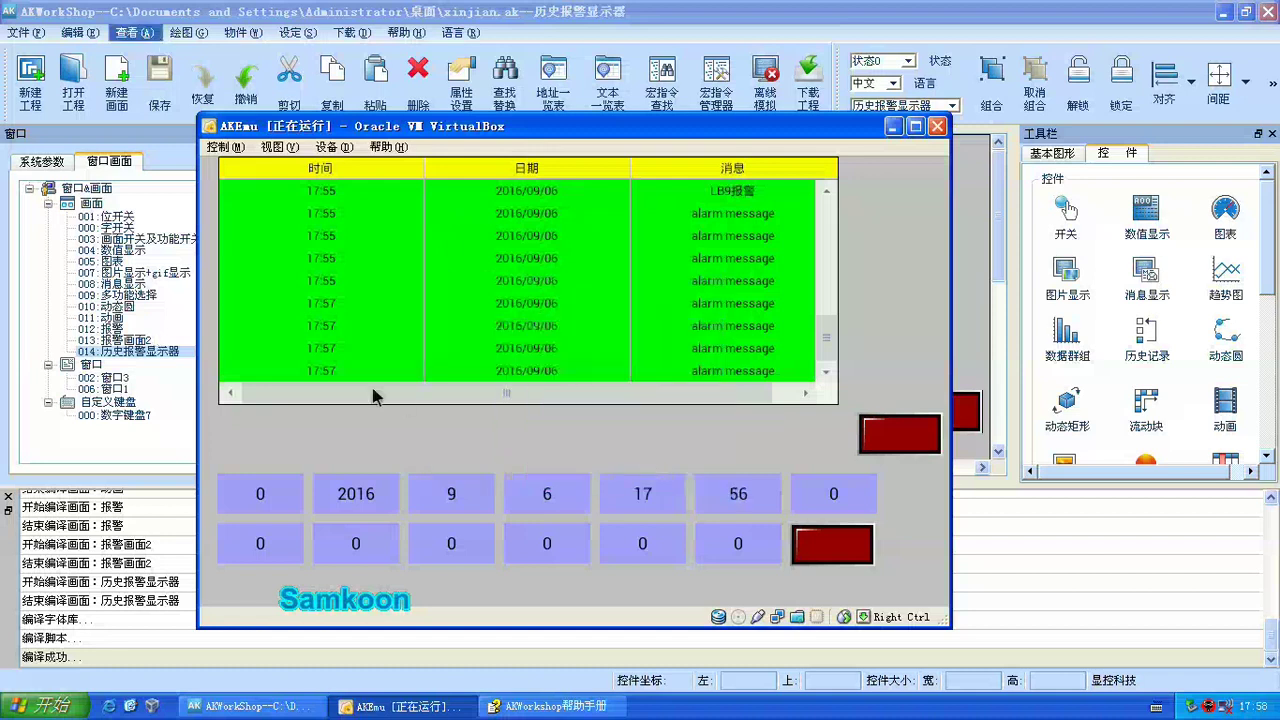
Step: Set the end year to 2016 and the end month to 9 in the lower row of value boxes
{"action": "left_click", "coordinate": [256, 543]}
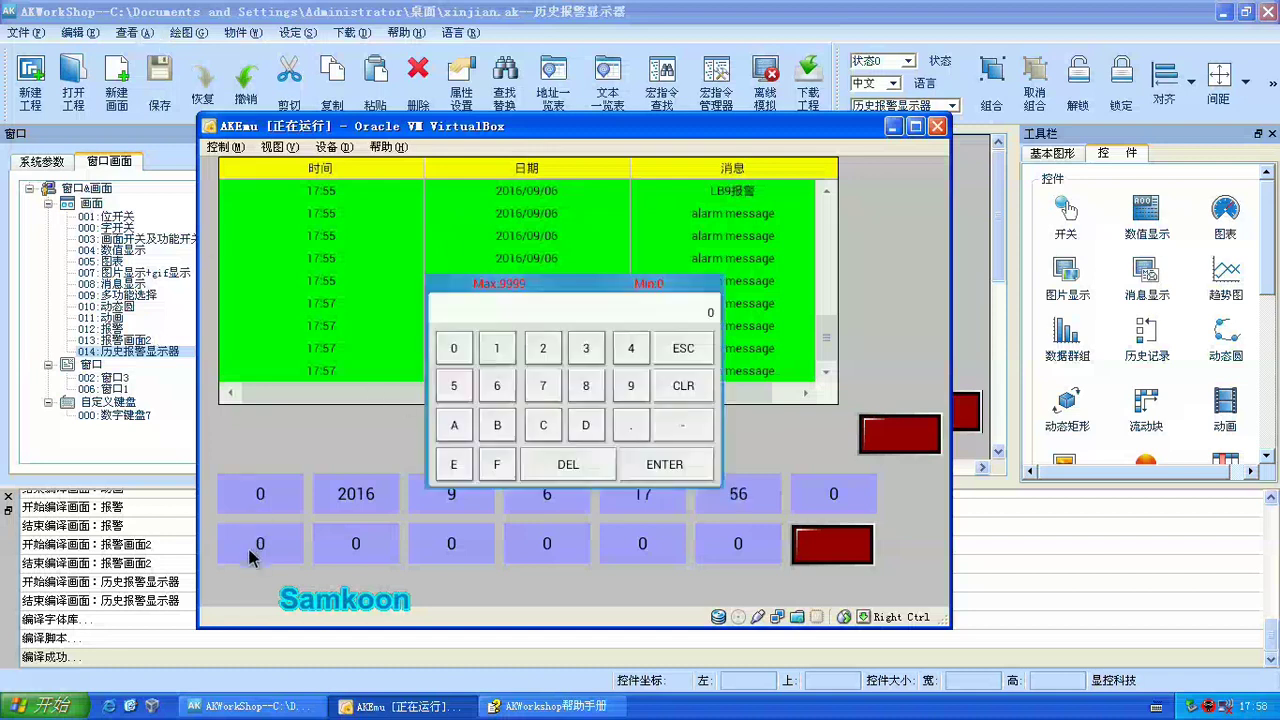
{"action": "left_click", "coordinate": [462, 355]}
{"action": "left_click", "coordinate": [495, 346]}
{"action": "left_click", "coordinate": [497, 386]}
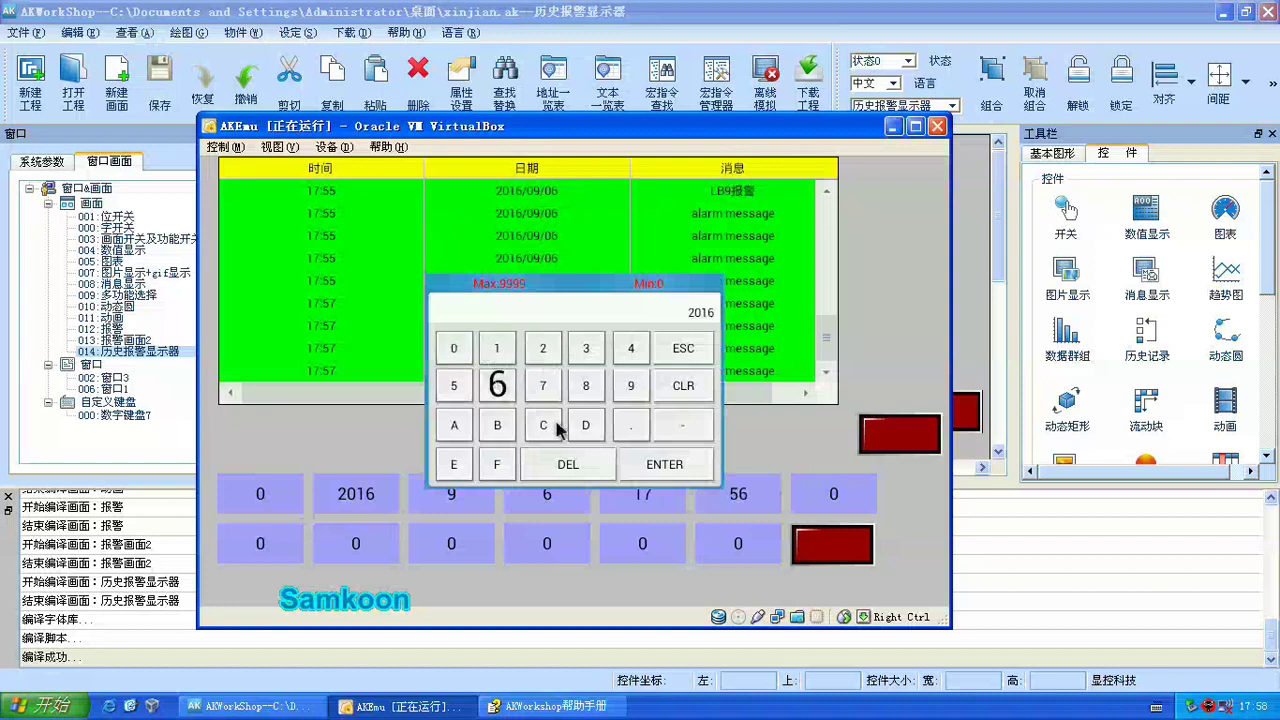
{"action": "left_click", "coordinate": [622, 464]}
{"action": "left_click", "coordinate": [341, 557]}
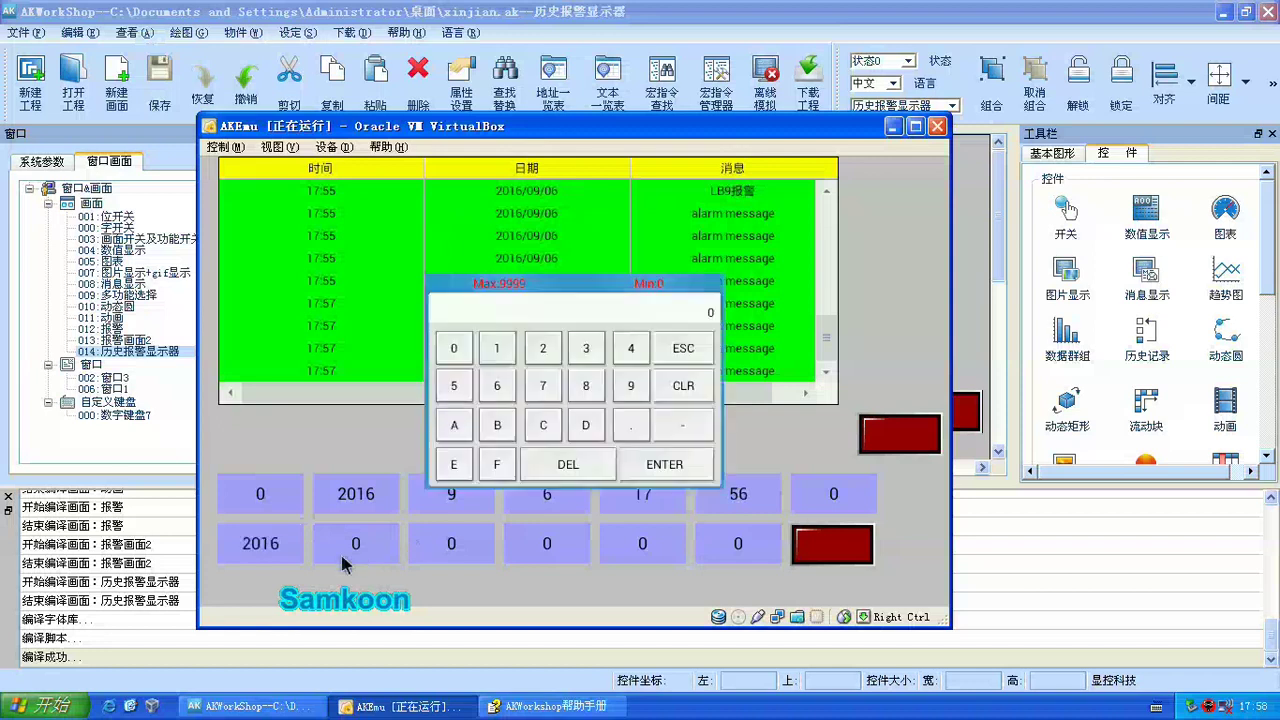
{"action": "left_click", "coordinate": [631, 386]}
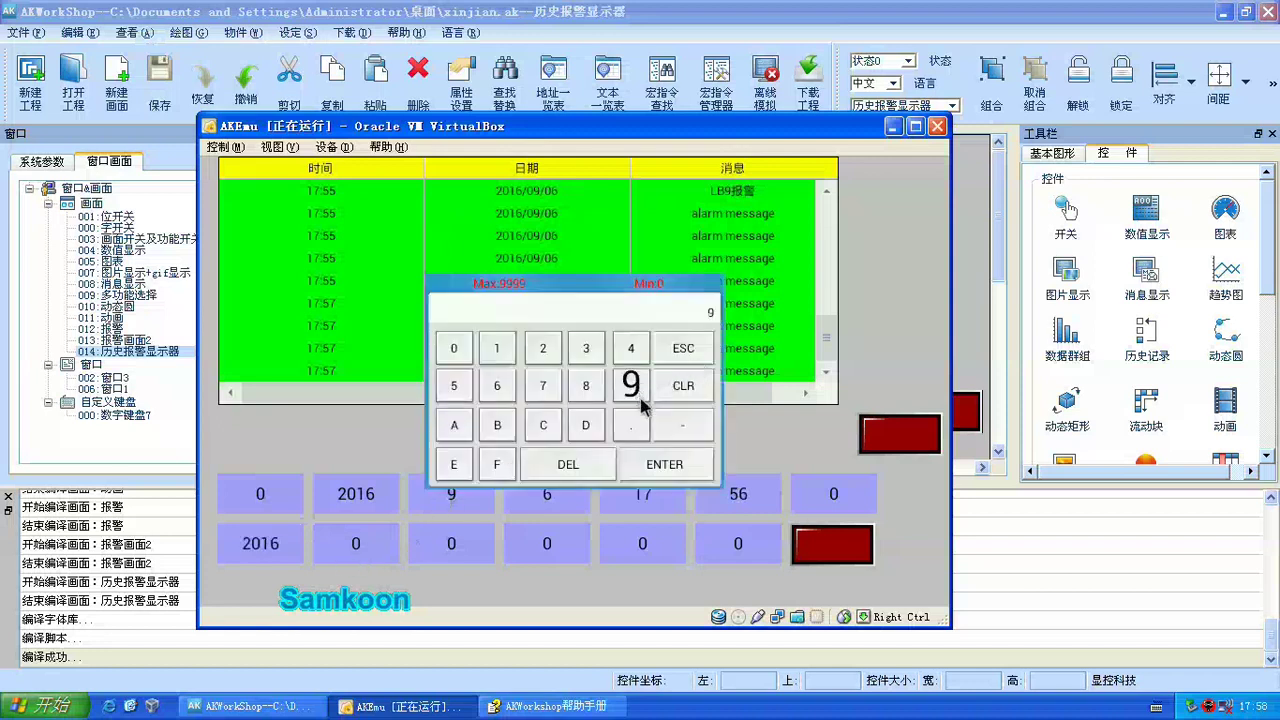
{"action": "left_click", "coordinate": [664, 464]}
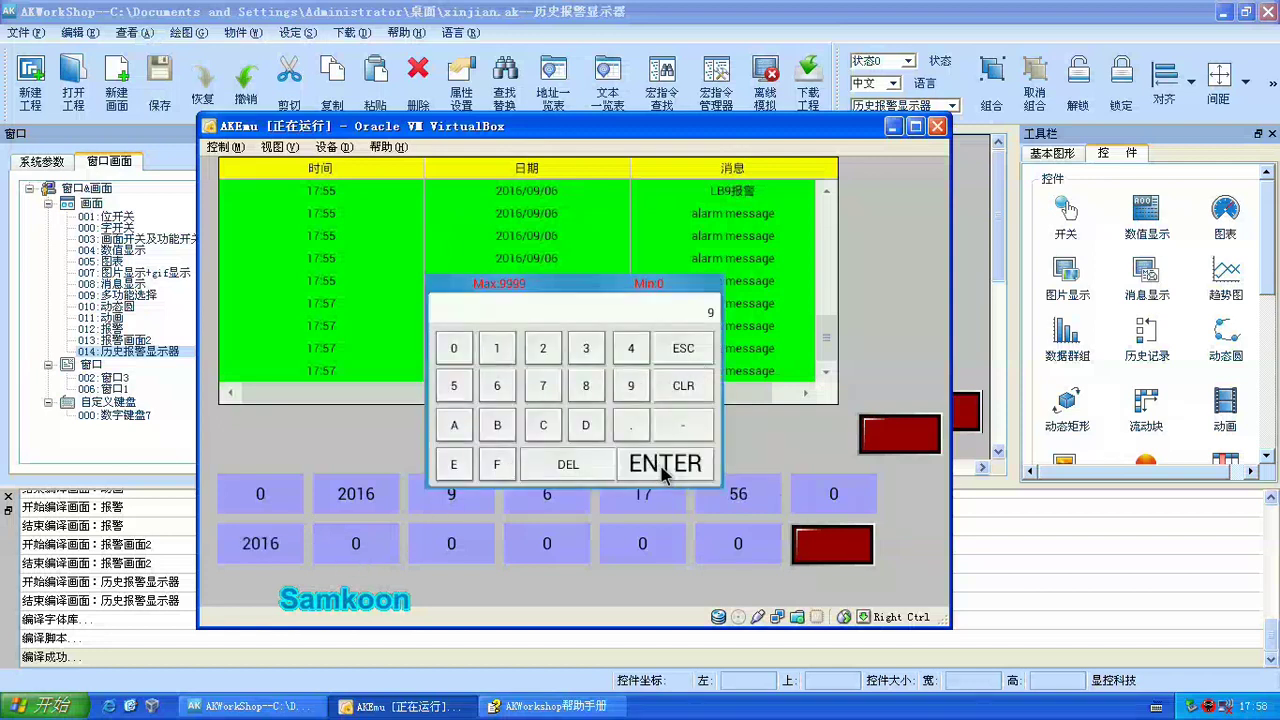
Step: Enter 17 in the end day box of the lower row
{"action": "left_click", "coordinate": [451, 545]}
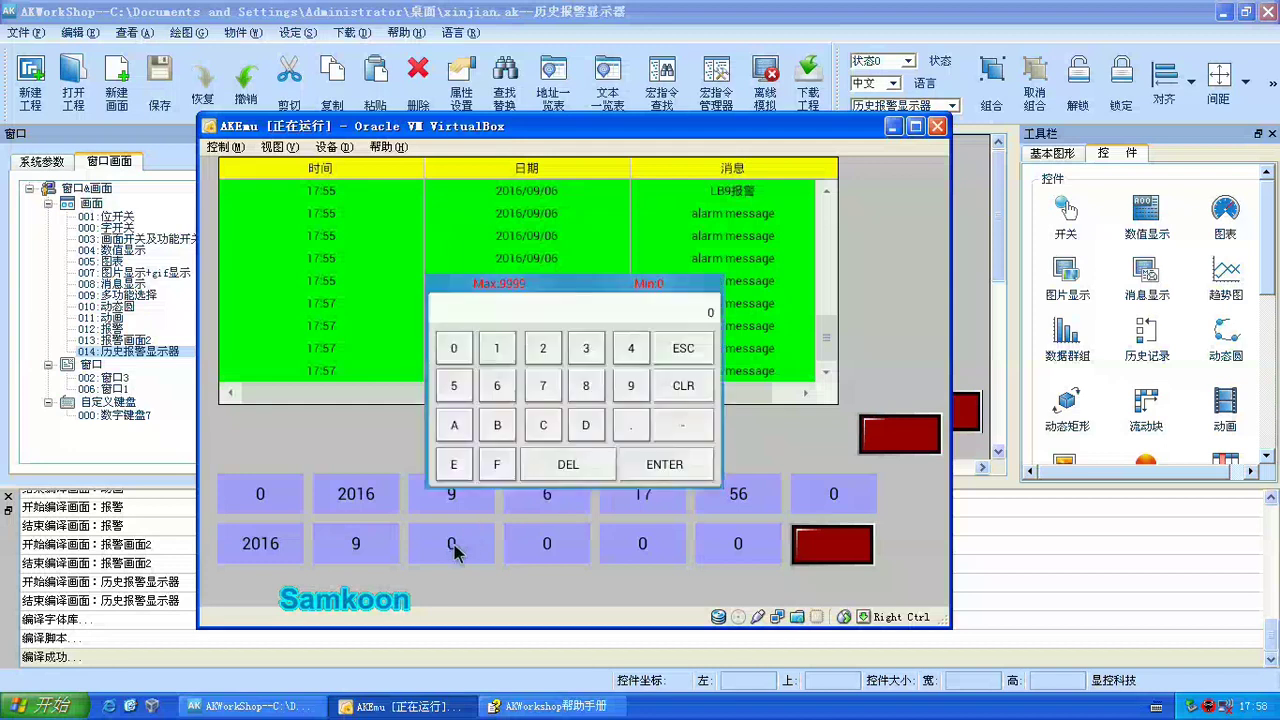
{"action": "left_click", "coordinate": [500, 349]}
{"action": "left_click", "coordinate": [543, 386]}
{"action": "left_click", "coordinate": [660, 466]}
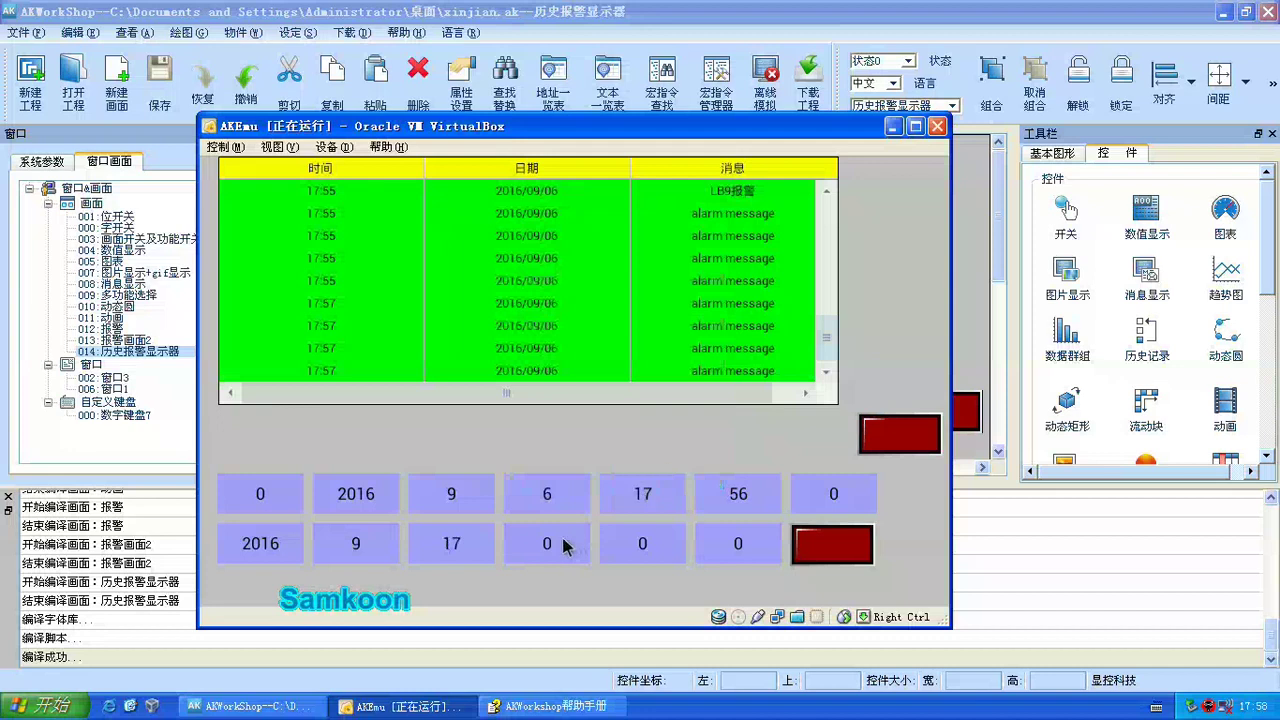
Step: Correct the end day in the lower row to 6
{"action": "left_click", "coordinate": [453, 549]}
{"action": "left_click", "coordinate": [497, 385]}
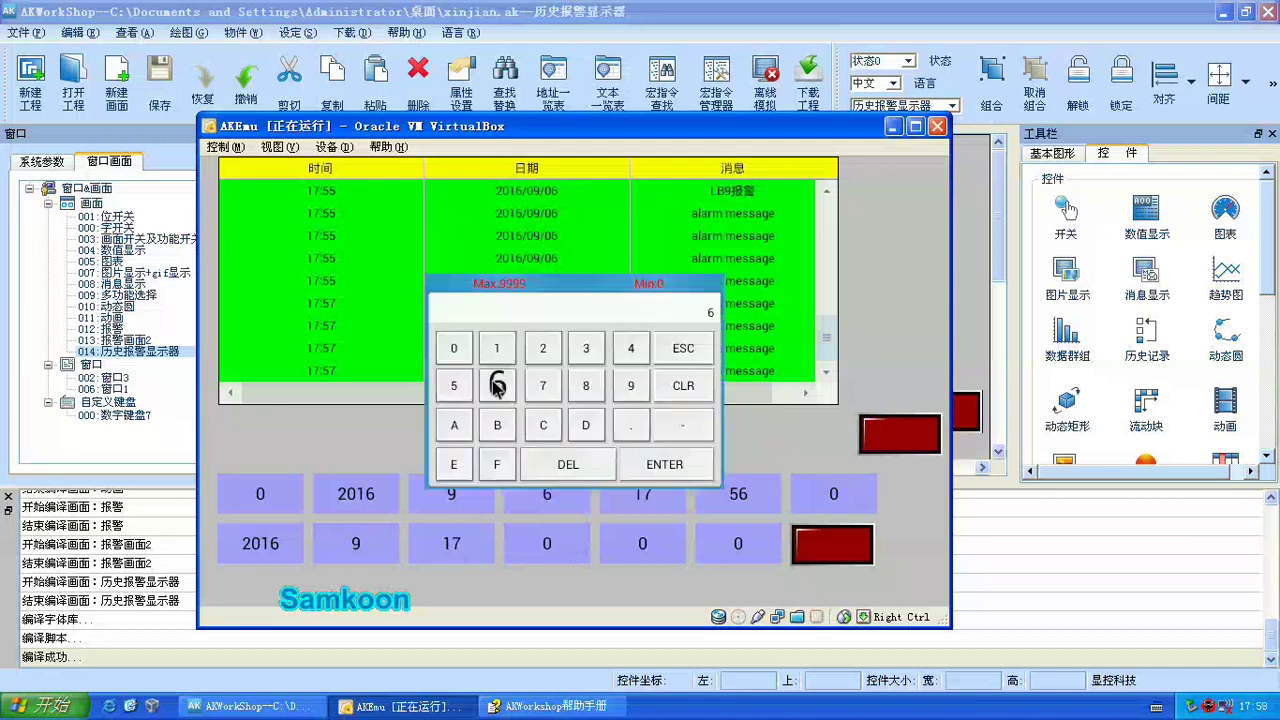
{"action": "left_click", "coordinate": [668, 472]}
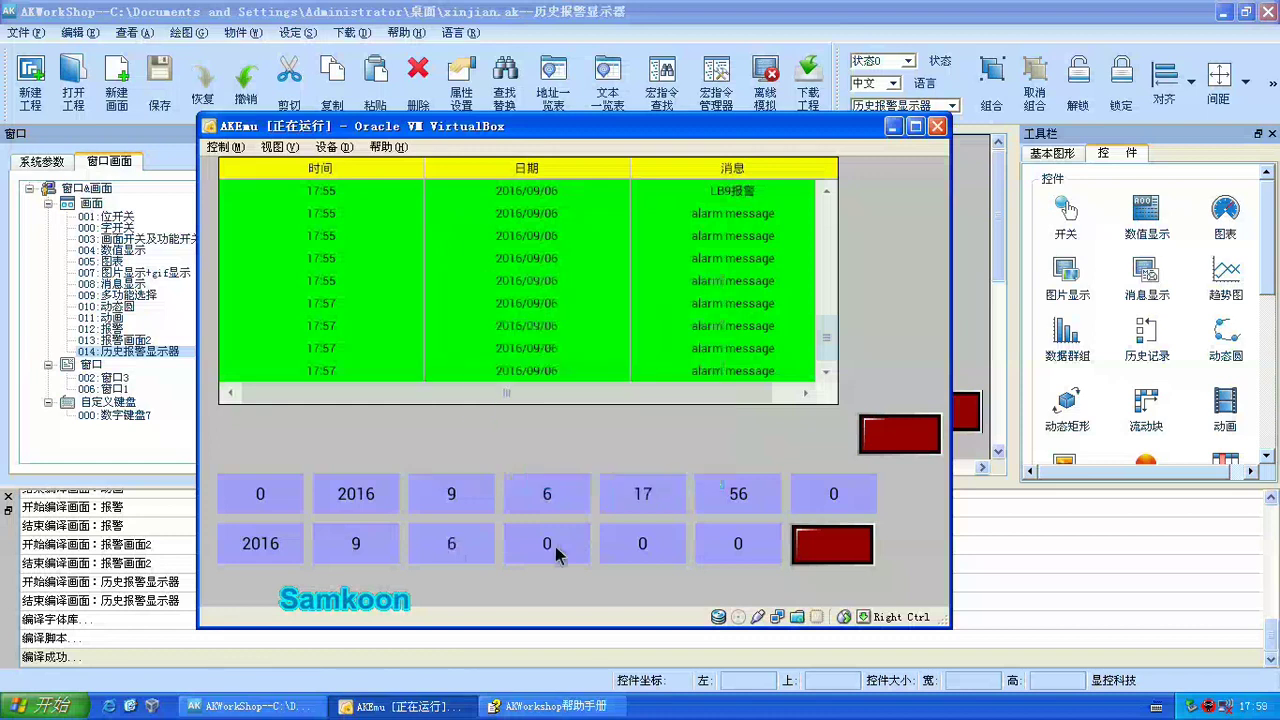
Step: Set the end hour to 17 and the end minute to 58 in the lower row of value boxes
{"action": "left_click", "coordinate": [555, 546]}
{"action": "left_click", "coordinate": [497, 352]}
{"action": "left_click", "coordinate": [543, 388]}
{"action": "left_click", "coordinate": [676, 467]}
{"action": "left_click", "coordinate": [640, 545]}
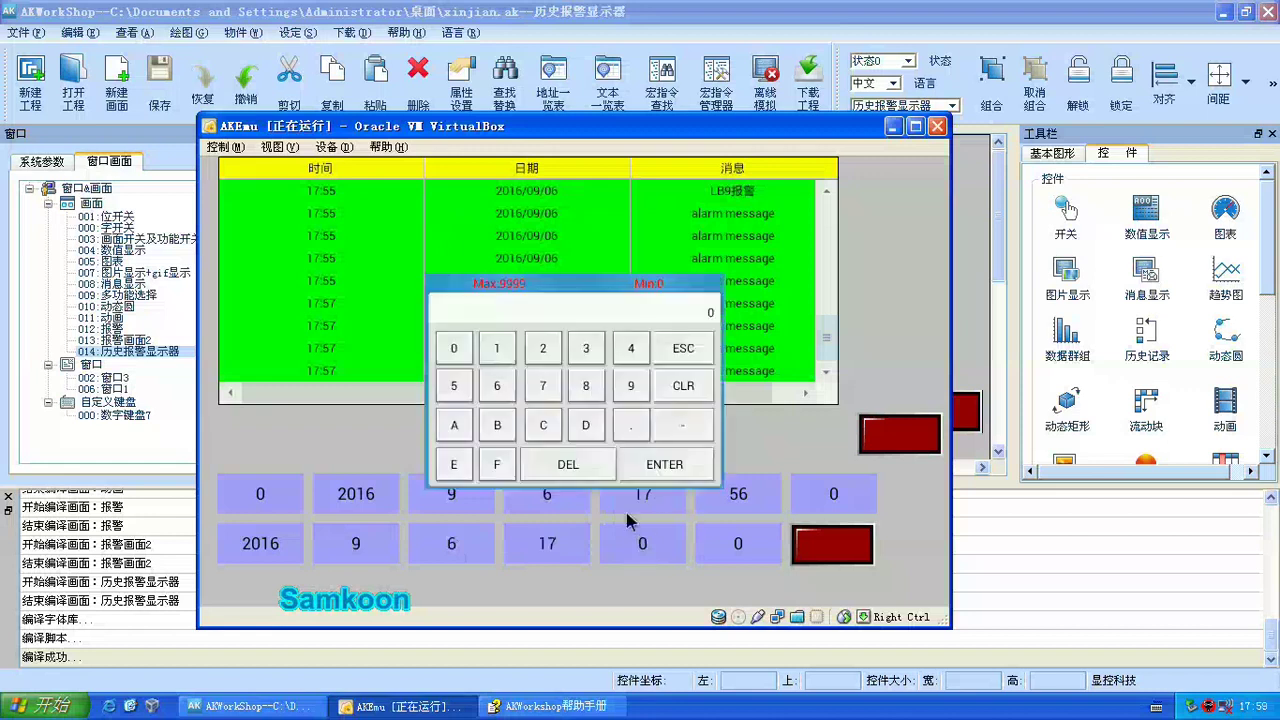
{"action": "left_click", "coordinate": [458, 385]}
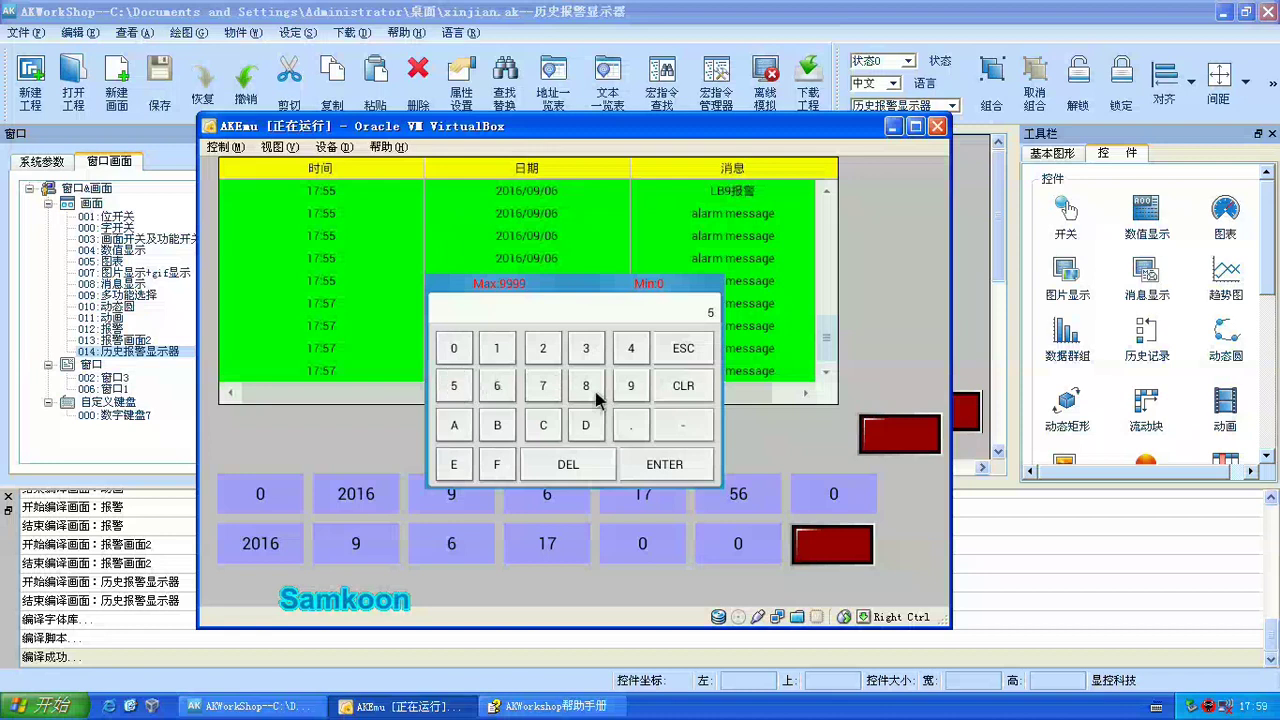
{"action": "left_click", "coordinate": [641, 458]}
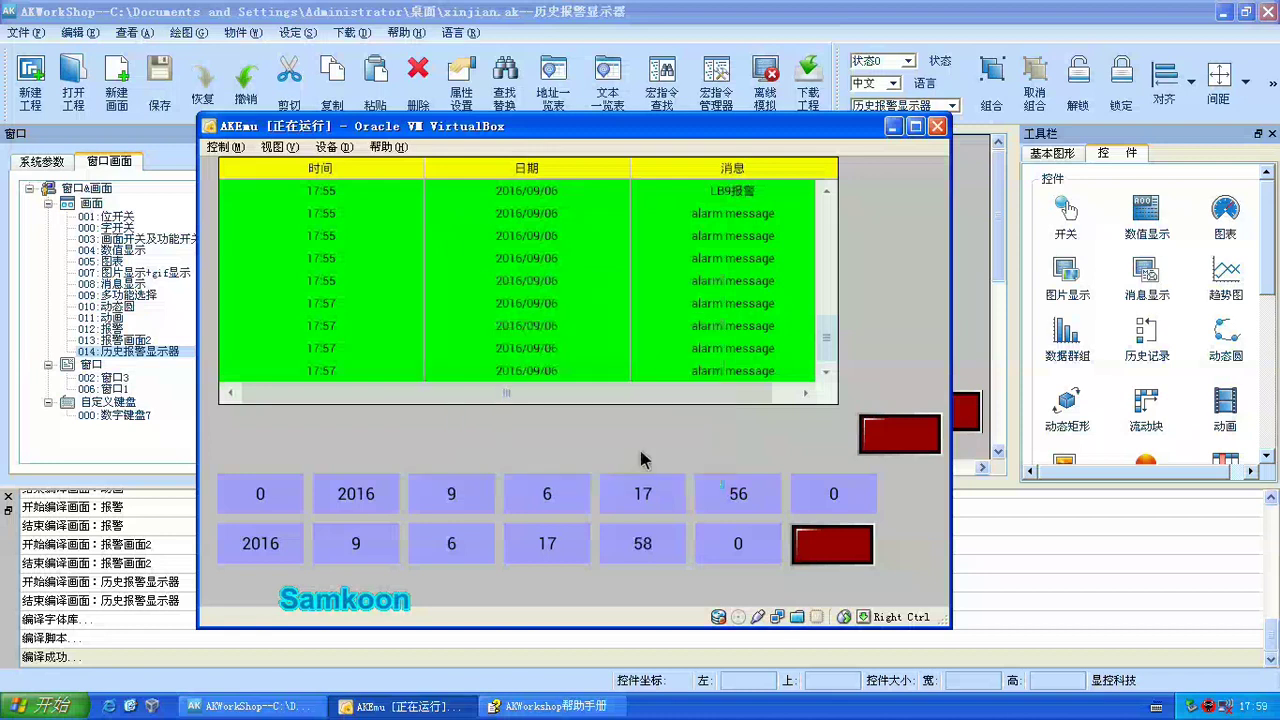
Step: Set the first value box of the upper row to 1 to filter the alarm history by the entered period
{"action": "left_click", "coordinate": [246, 490]}
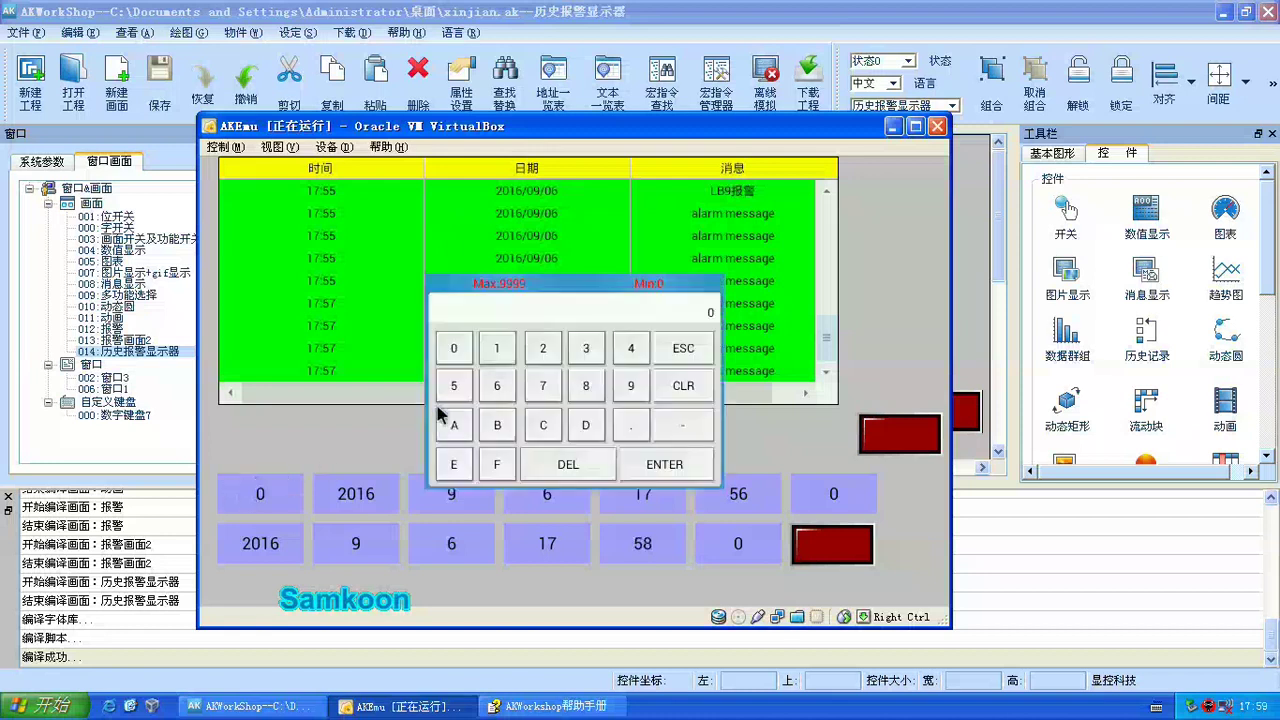
{"action": "left_click", "coordinate": [497, 357]}
{"action": "left_click", "coordinate": [686, 468]}
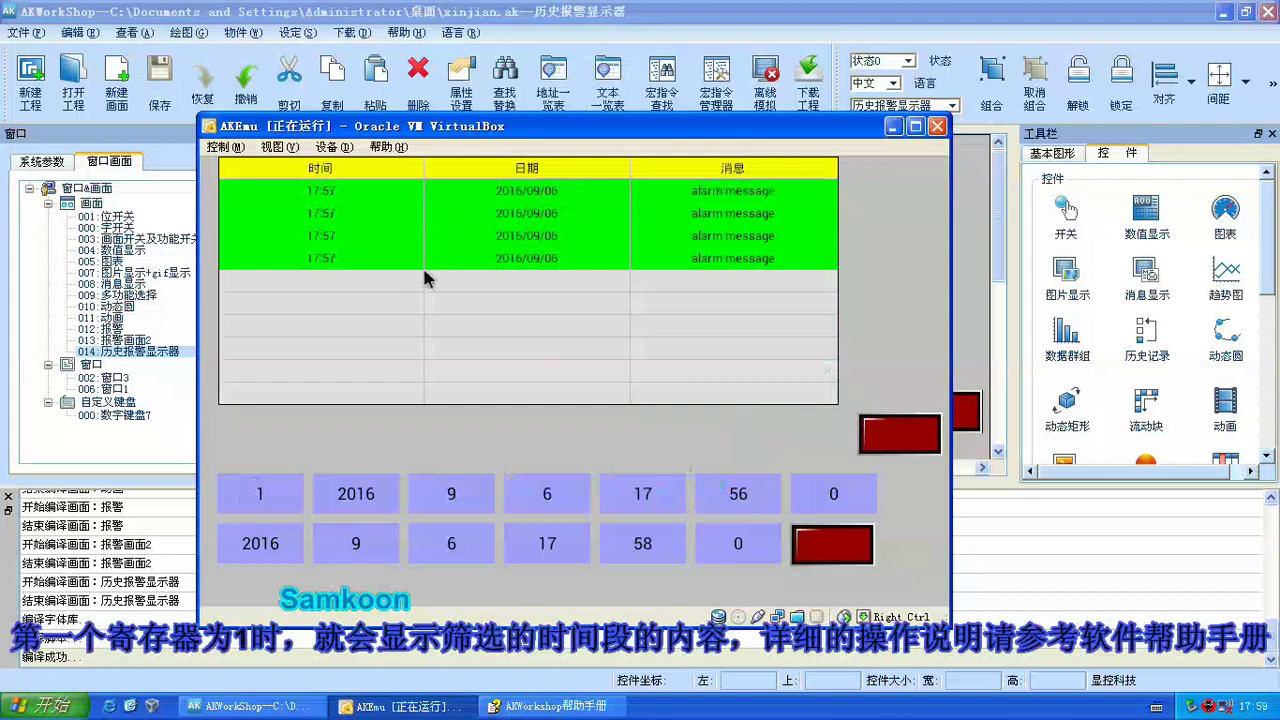
Step: Set the filter register to 0 and return it to 1 to compare the full and filtered alarm lists
{"action": "left_click", "coordinate": [276, 496]}
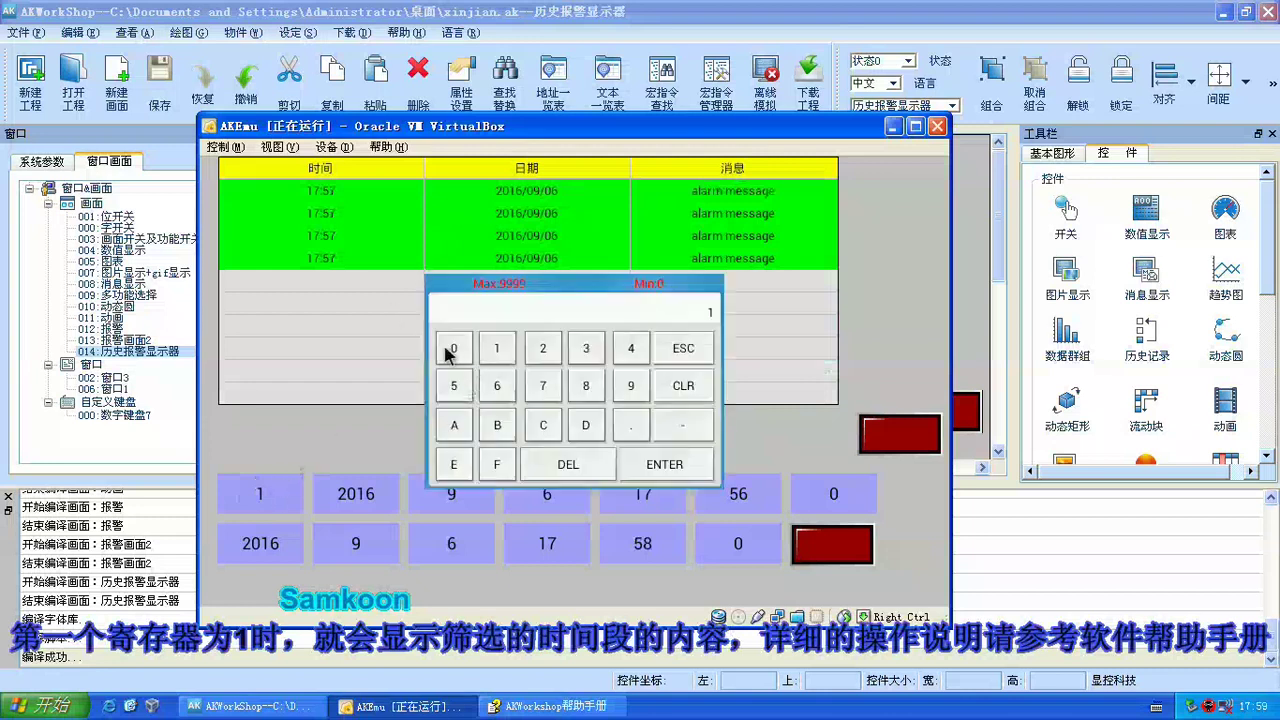
{"action": "left_click", "coordinate": [664, 466]}
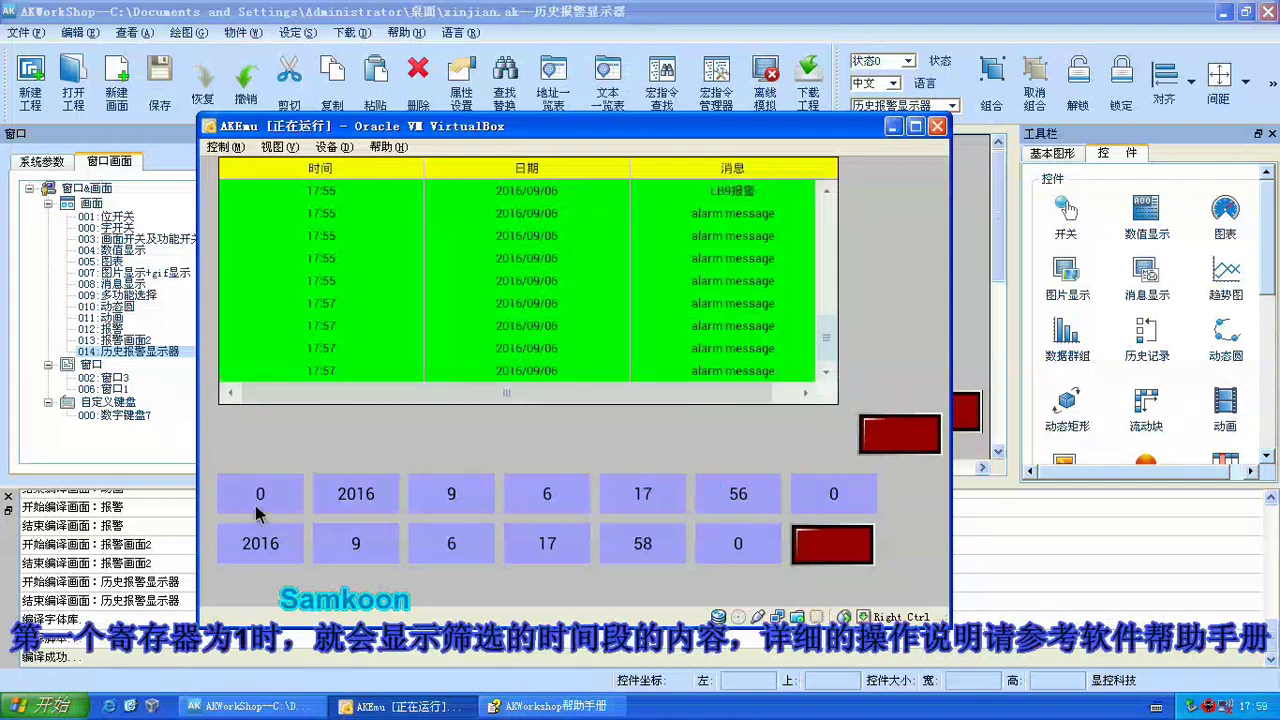
{"action": "left_click", "coordinate": [259, 493]}
{"action": "left_click", "coordinate": [496, 350]}
{"action": "left_click", "coordinate": [650, 463]}
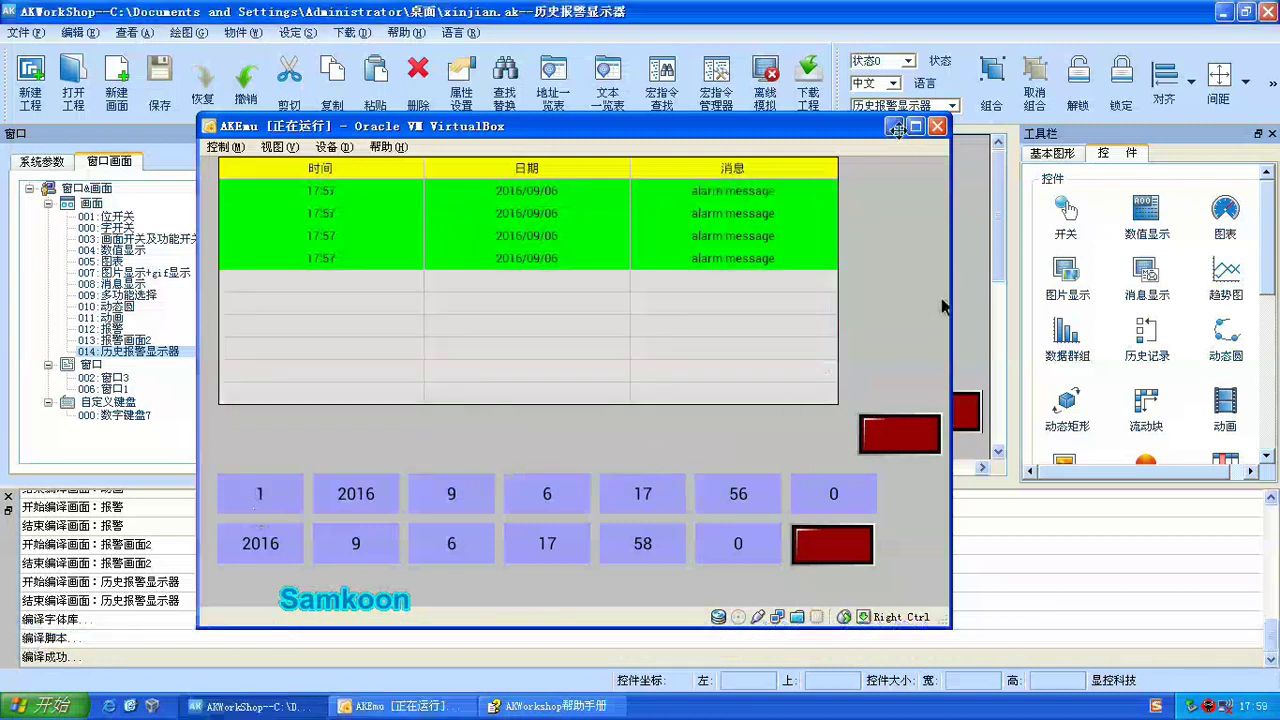
Step: Minimize the simulator and open the settings of the LB20 alarm in the 报警2 alarm login
{"action": "left_click", "coordinate": [894, 126]}
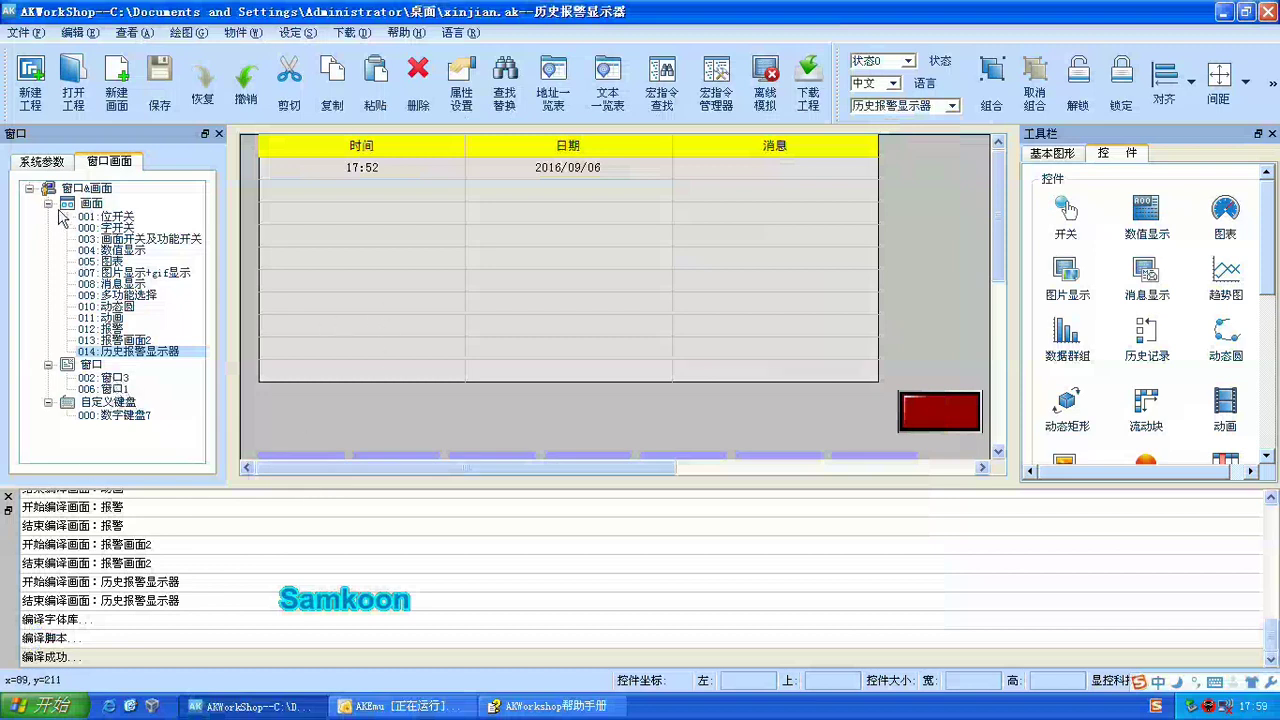
{"action": "left_click", "coordinate": [41, 163]}
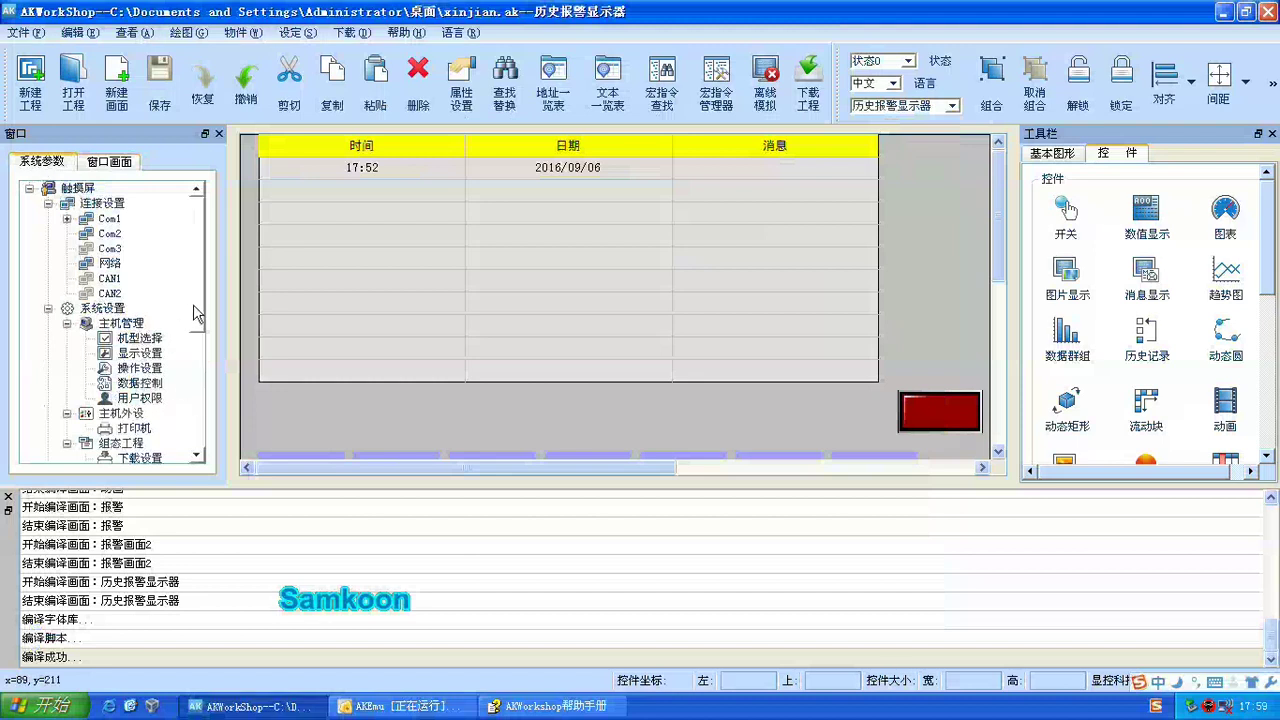
{"action": "left_click_drag", "start_coordinate": [205, 338], "coordinate": [153, 443]}
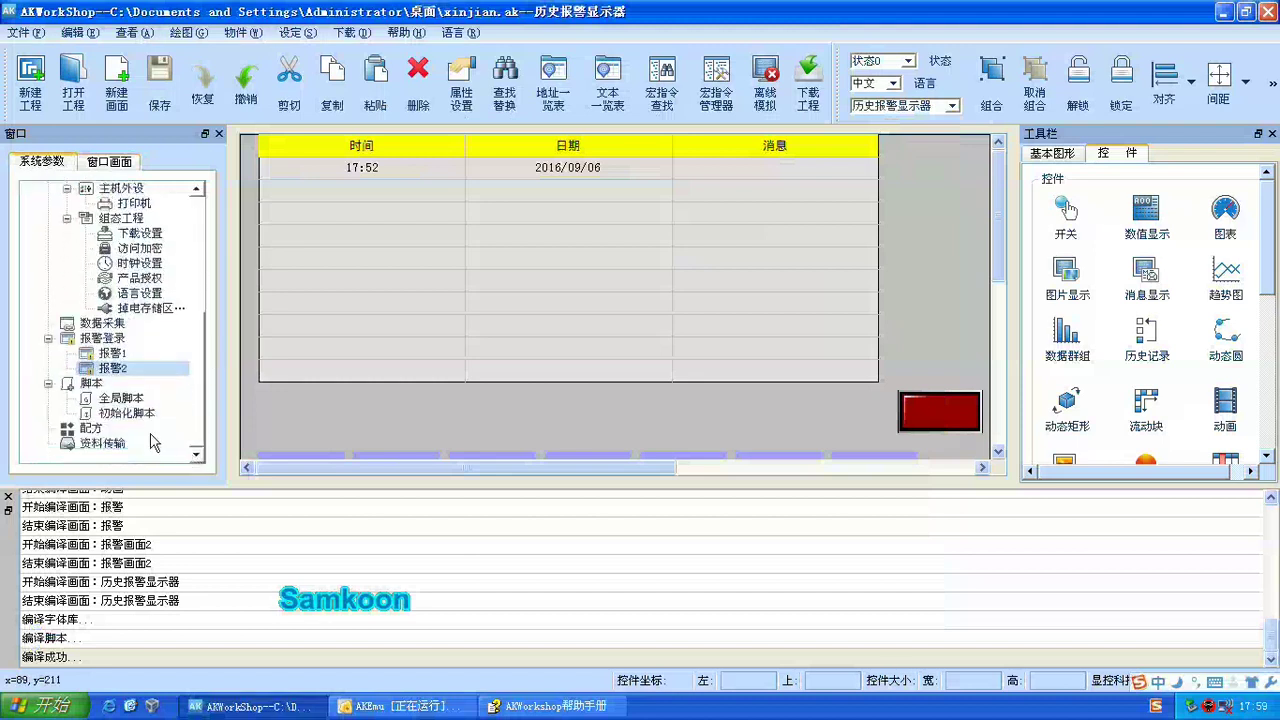
{"action": "double_click", "coordinate": [112, 368]}
{"action": "left_click", "coordinate": [487, 234]}
{"action": "double_click", "coordinate": [487, 234]}
Step: Toggle the LB20 alarm's 添加到数据库 option and accept the alarm settings
{"action": "left_click", "coordinate": [657, 427]}
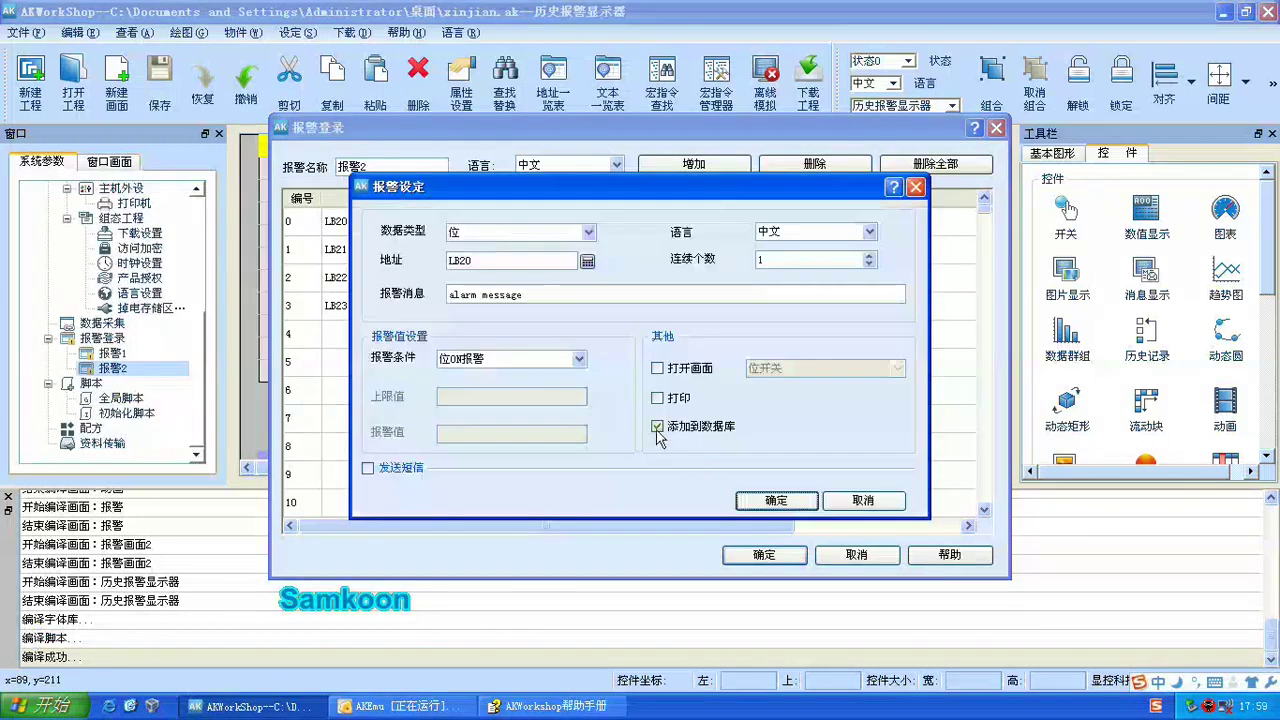
{"action": "left_click", "coordinate": [657, 428]}
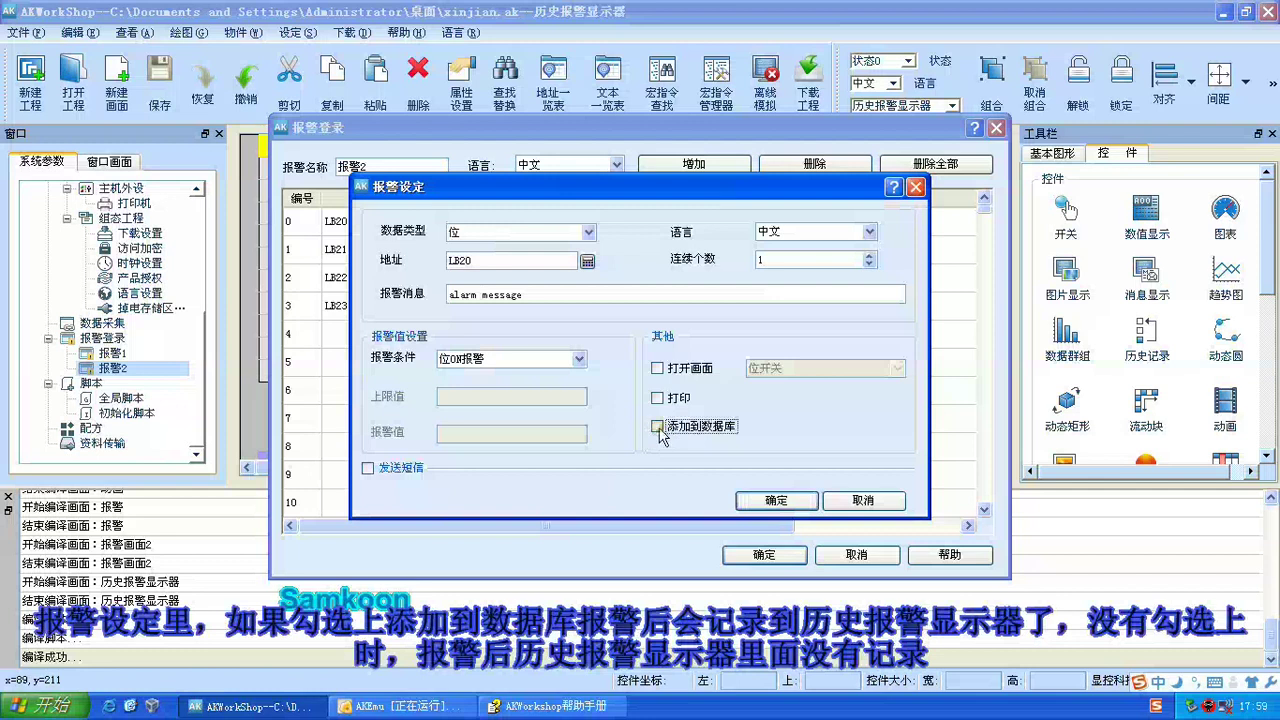
{"action": "left_click", "coordinate": [657, 428]}
{"action": "left_click", "coordinate": [773, 501]}
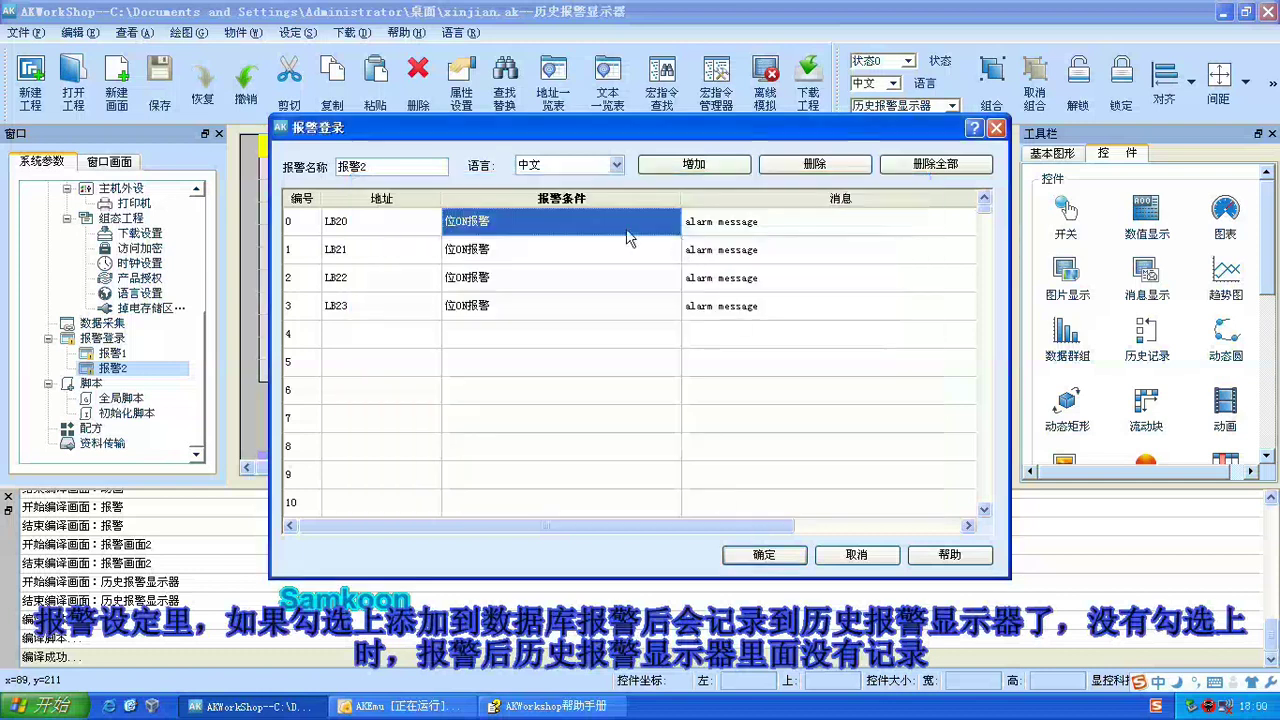
Step: Reopen the LB20 alarm, enable 添加到数据库, accept the alarm settings and 报警登录, and hide the compile output
{"action": "double_click", "coordinate": [629, 237]}
{"action": "left_click", "coordinate": [657, 428]}
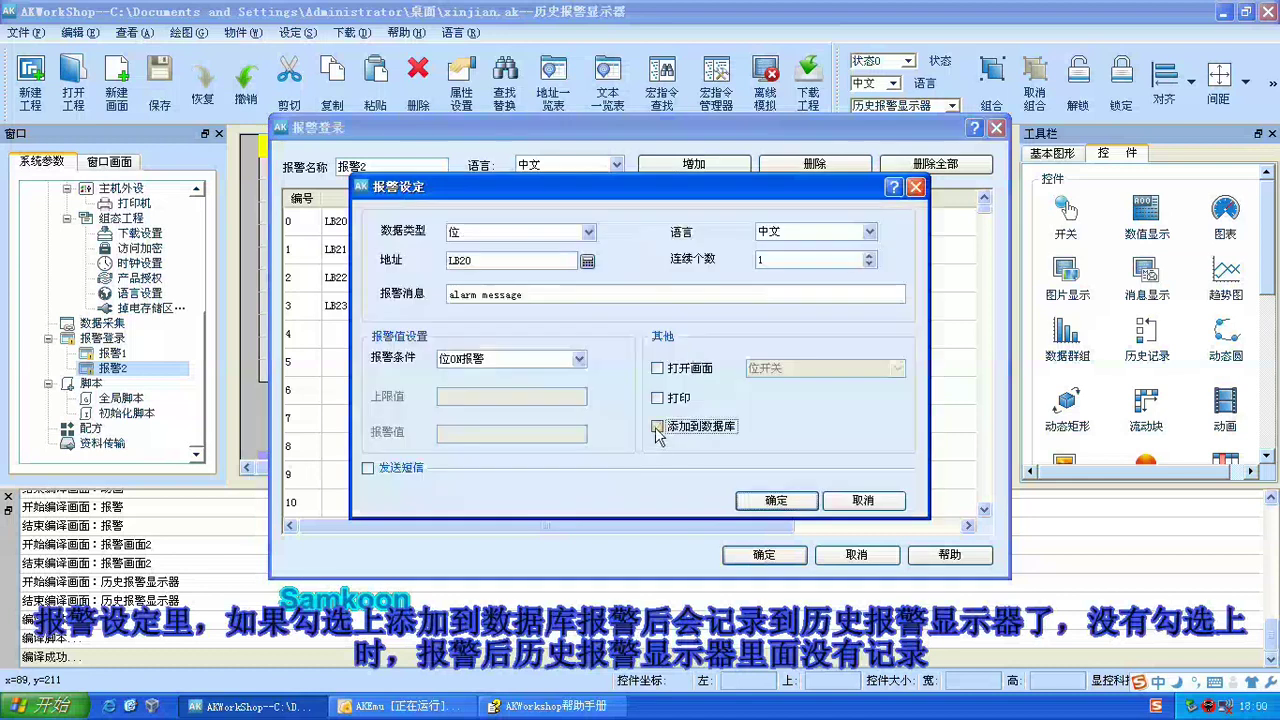
{"action": "left_click", "coordinate": [776, 501]}
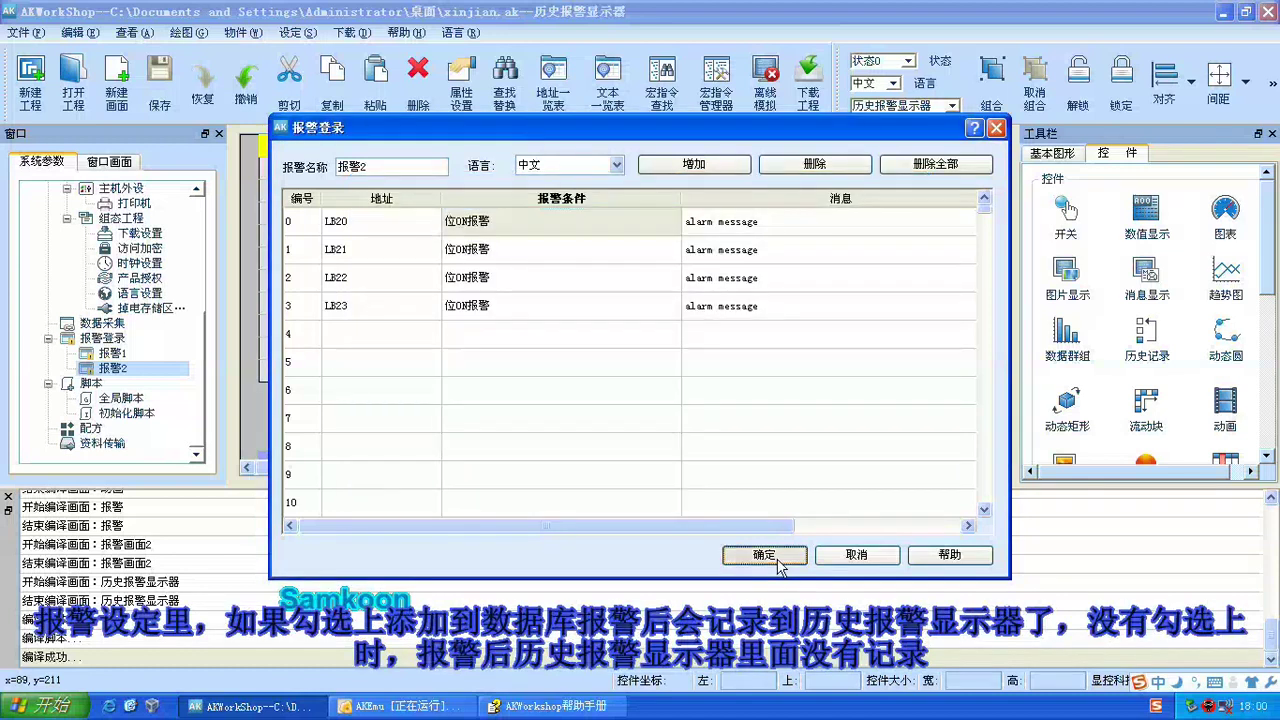
{"action": "left_click", "coordinate": [764, 555]}
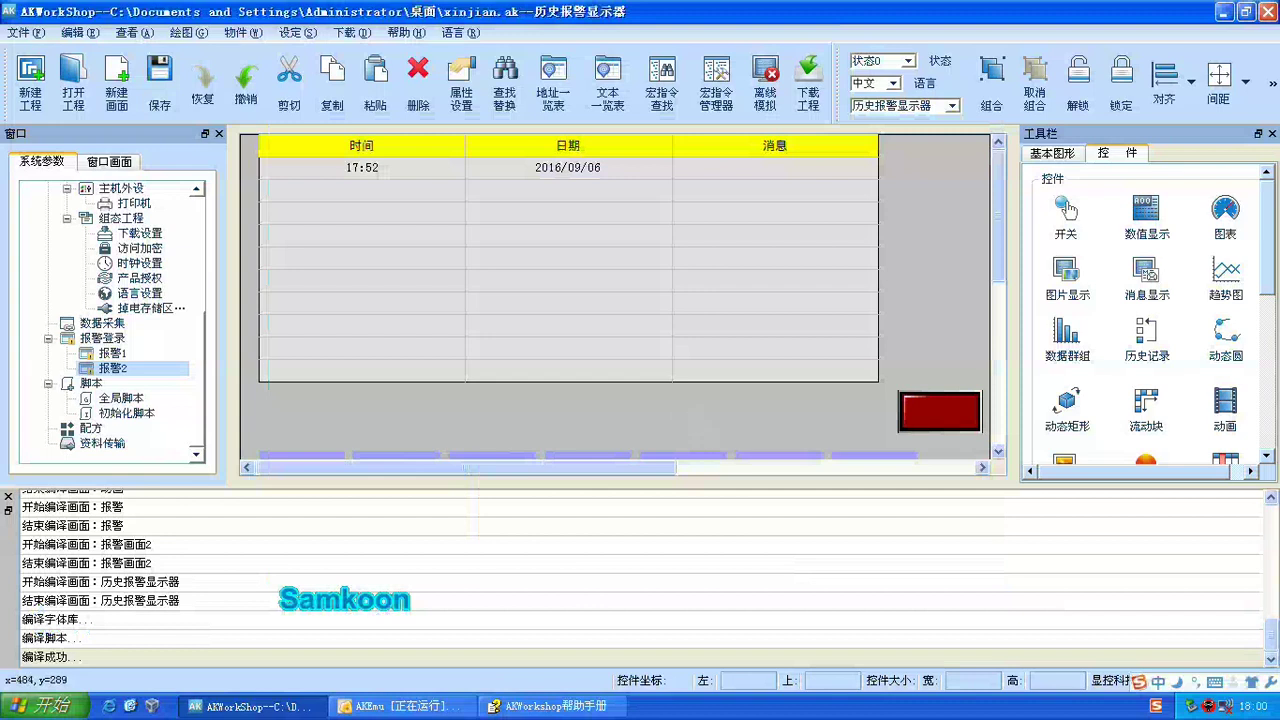
{"action": "left_click", "coordinate": [9, 496]}
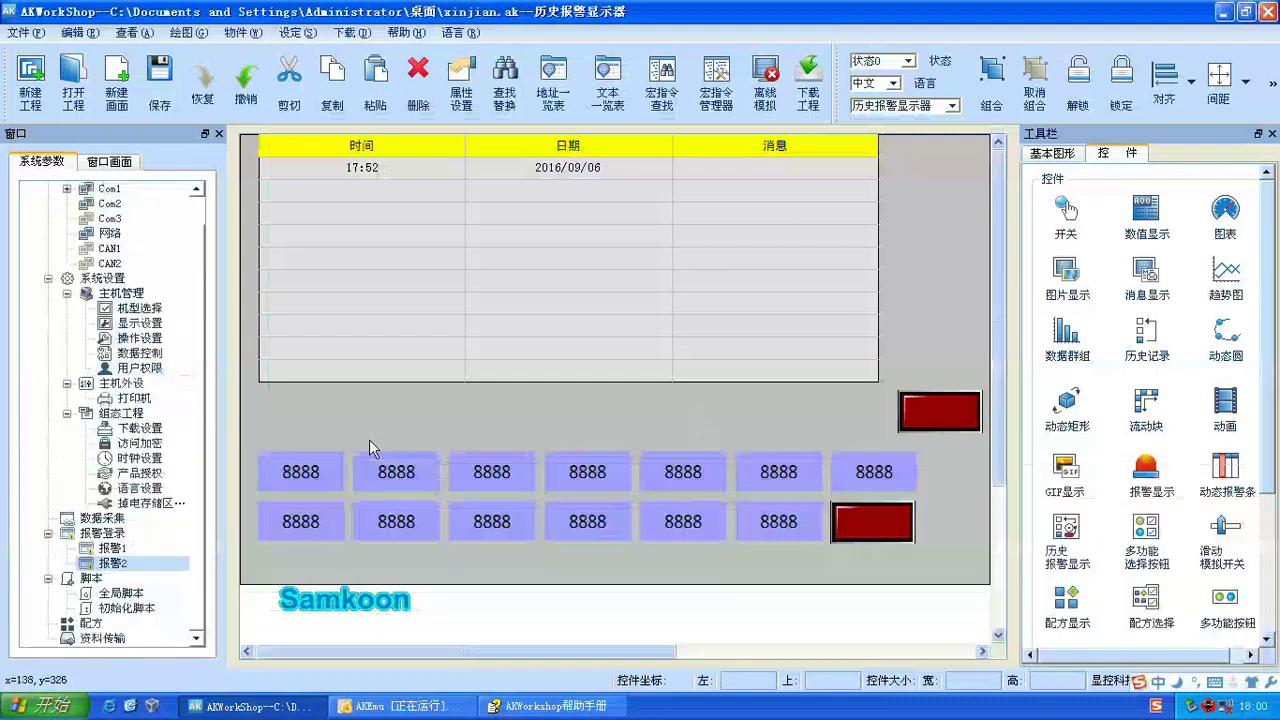